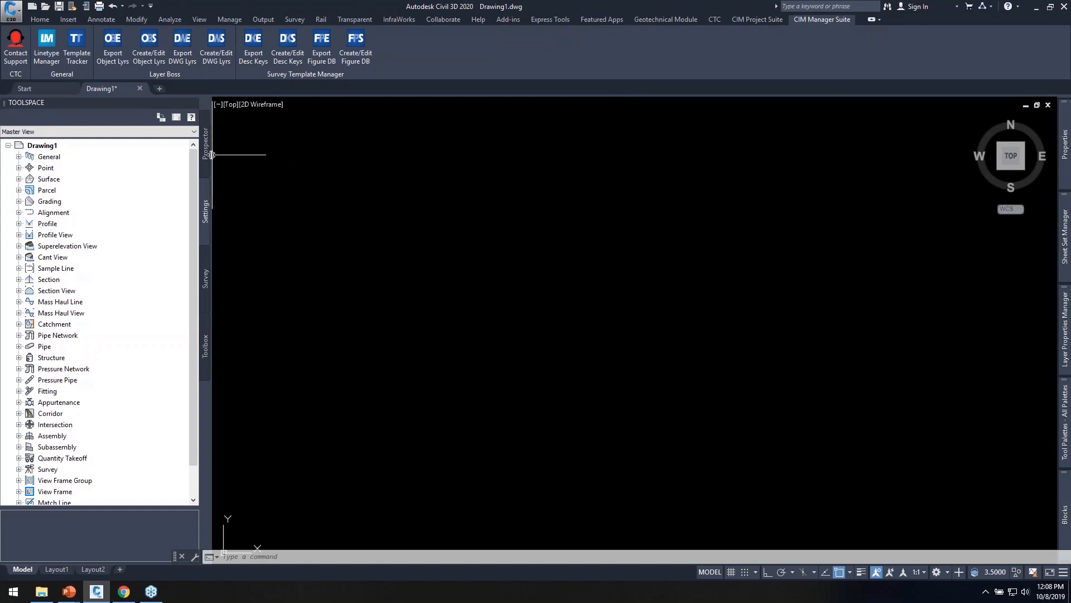
# Narrow the Toolspace palette and open the acad.dwt drawing template from the Base Templates folder
pyautogui.moveTo(201, 156); pyautogui.dragTo(147, 155)
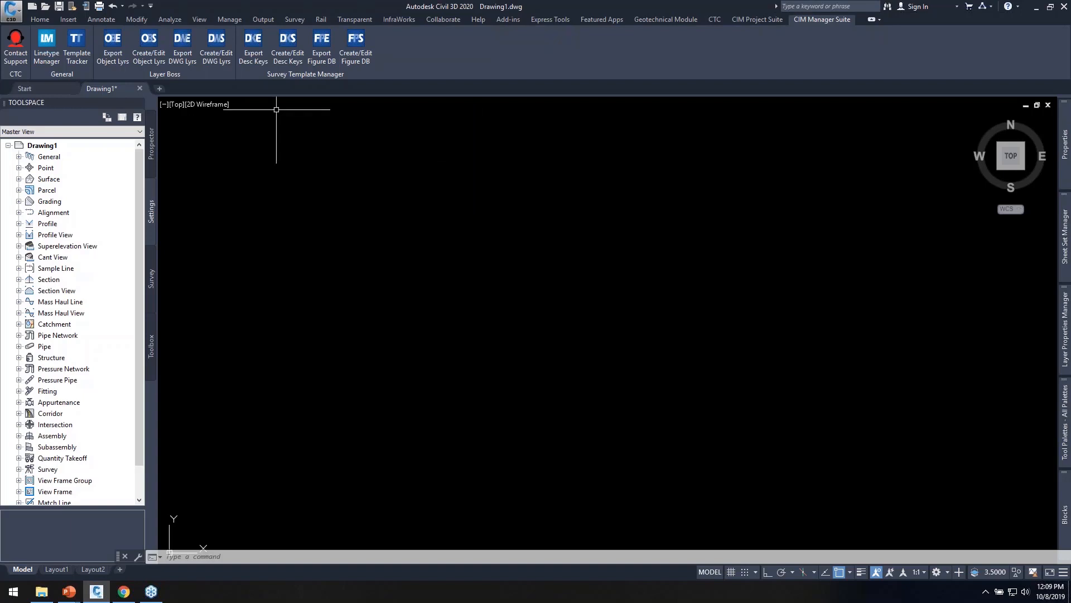
pyautogui.click(11, 10)
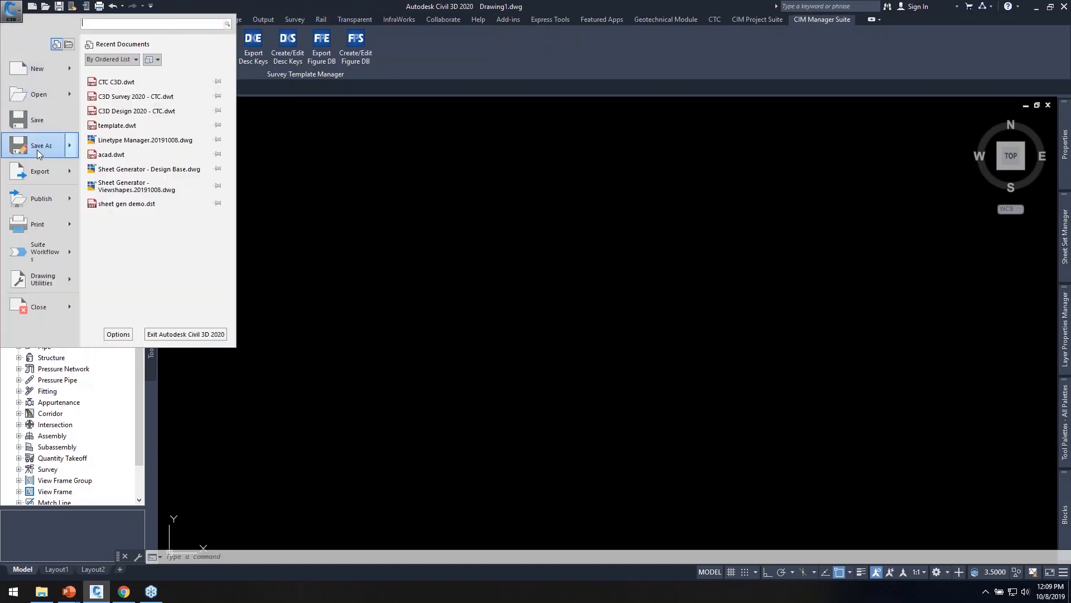
pyautogui.click(39, 95)
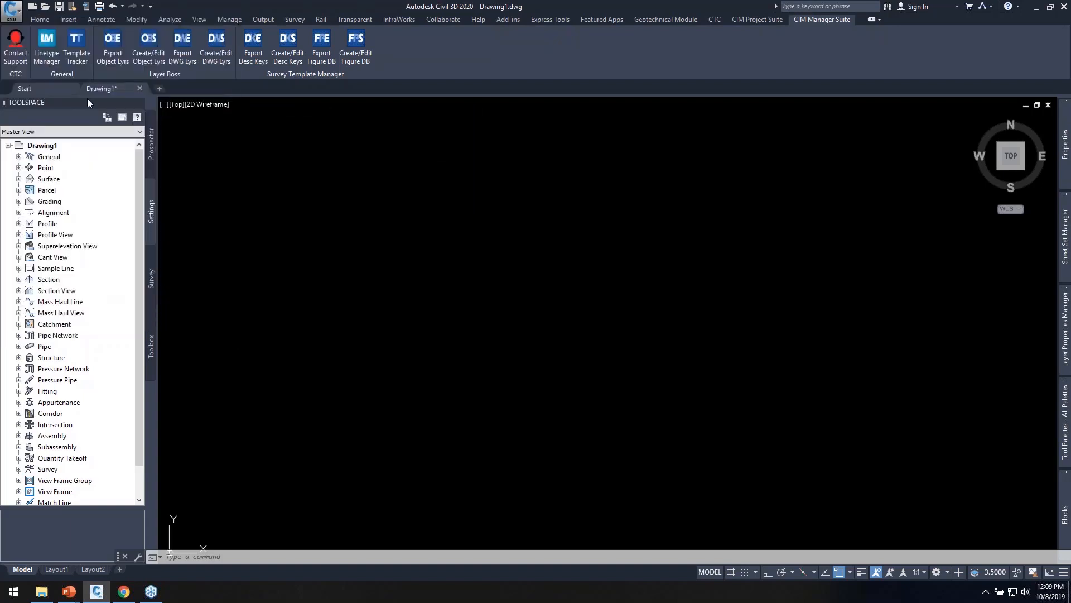
pyautogui.click(567, 166)
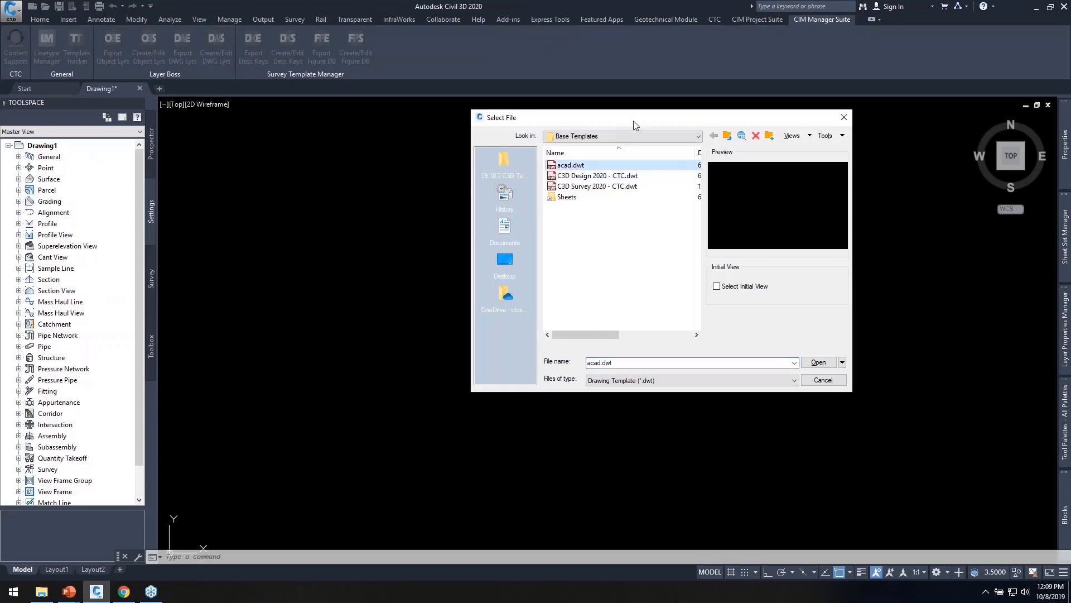
pyautogui.moveTo(634, 121); pyautogui.dragTo(503, 125)
pyautogui.click(686, 366)
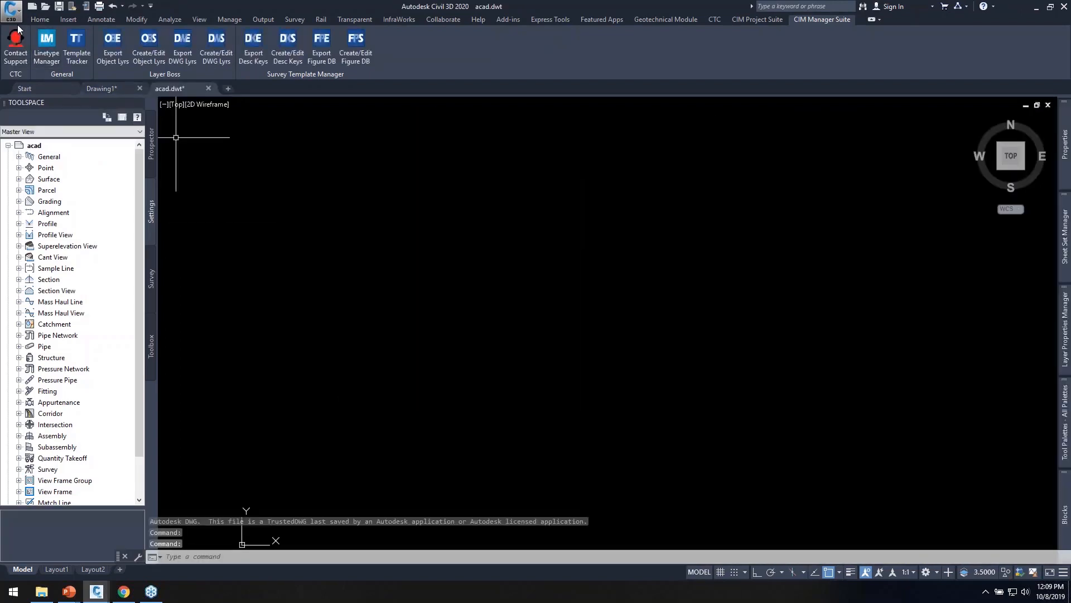
# Save the template under the name "c3d ctc" in the 19.10.7 C3D Template with CMS folder
pyautogui.click(13, 12)
pyautogui.click(31, 149)
pyautogui.click(309, 173)
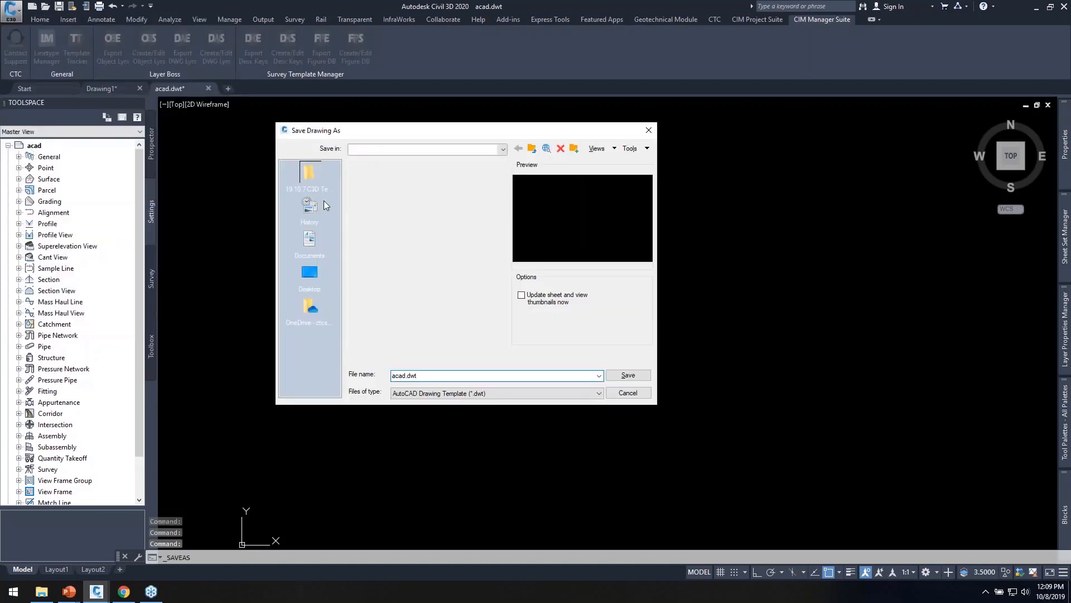
pyautogui.doubleClick(405, 375)
pyautogui.write('c3d ctc')
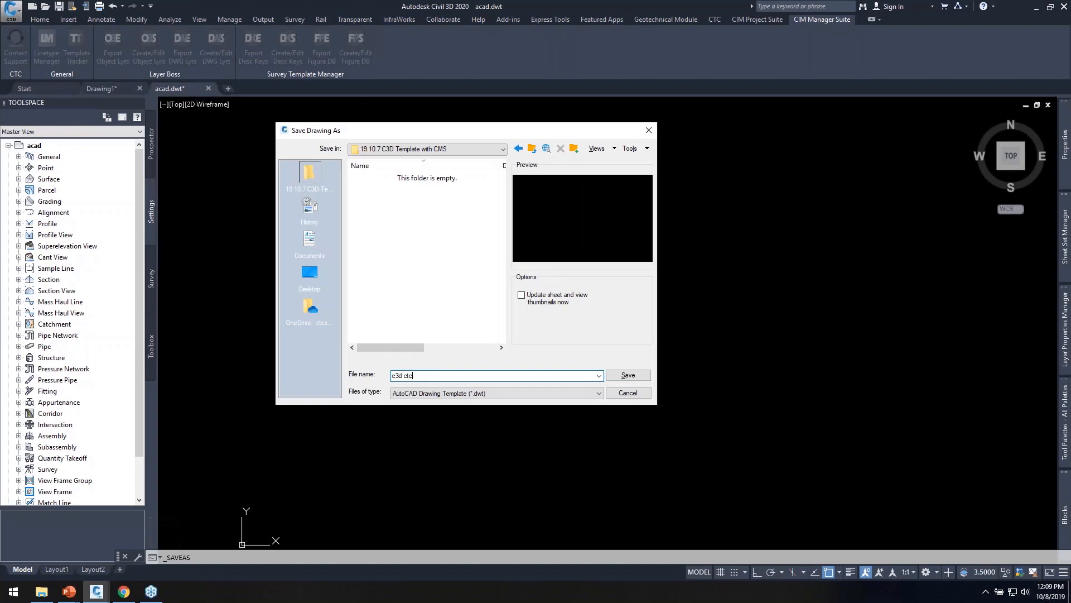
pyautogui.press('Return')
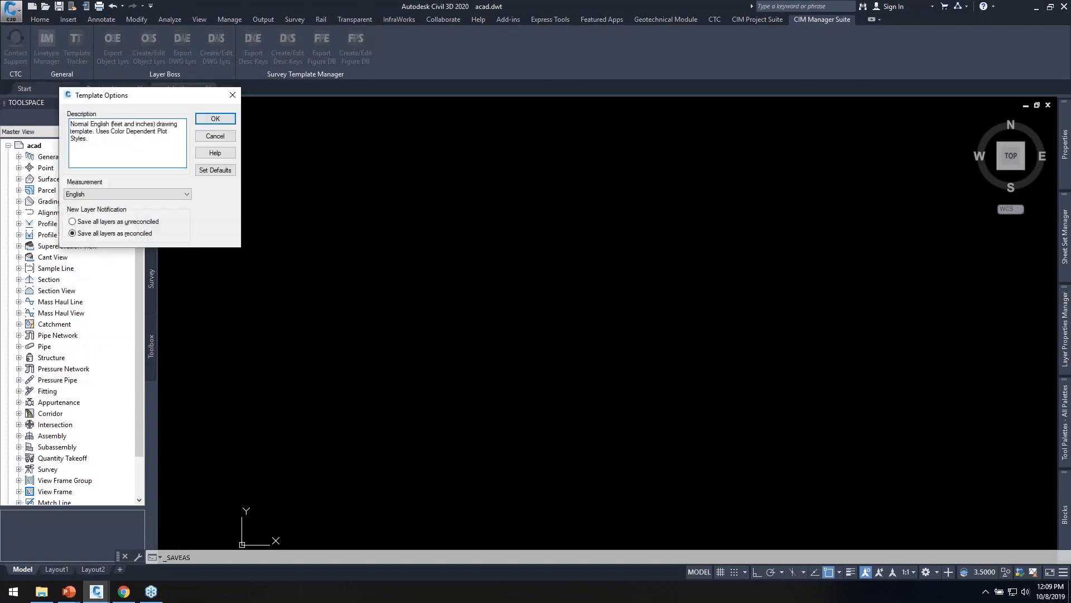
# Replace the template description with "ctc" and accept the template options
pyautogui.moveTo(108, 143); pyautogui.dragTo(18, 114)
pyautogui.write('ctc')
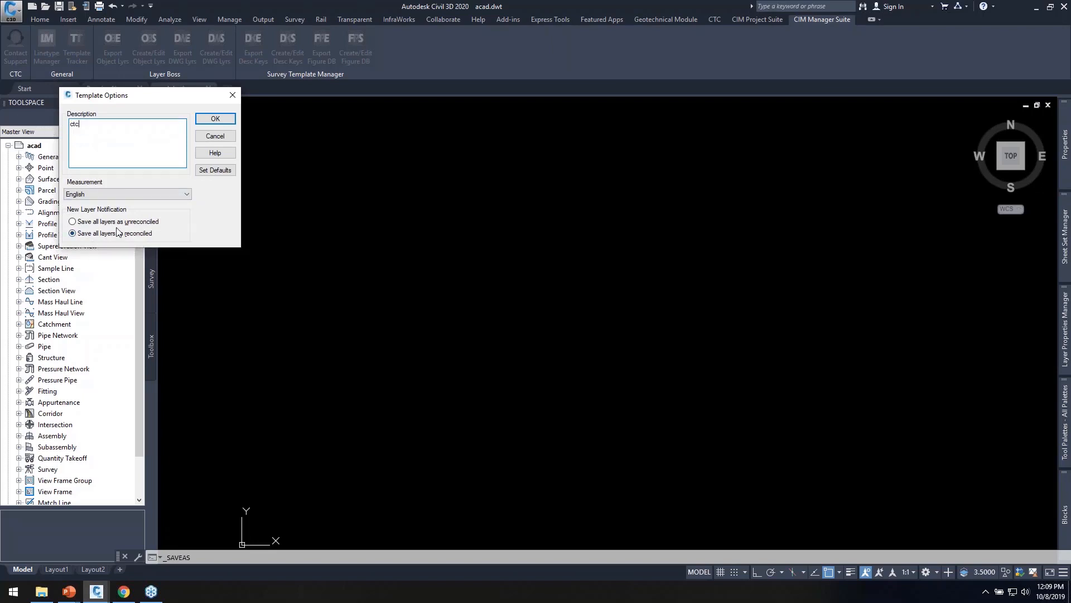
pyautogui.click(216, 118)
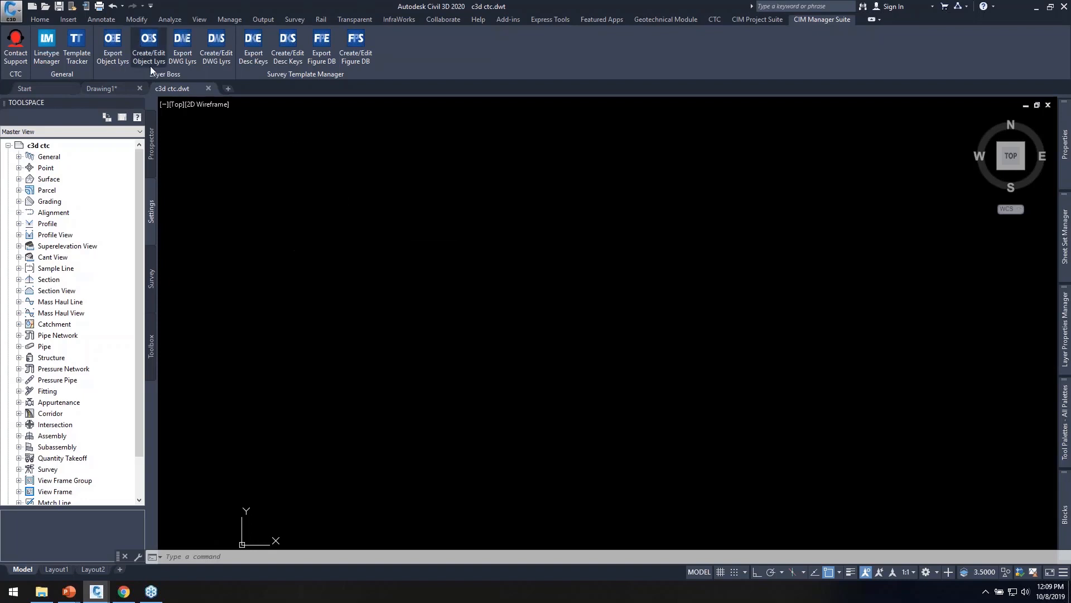
# Close Drawing1 without saving its changes and run the Layer command in the c3d ctc template
pyautogui.click(139, 89)
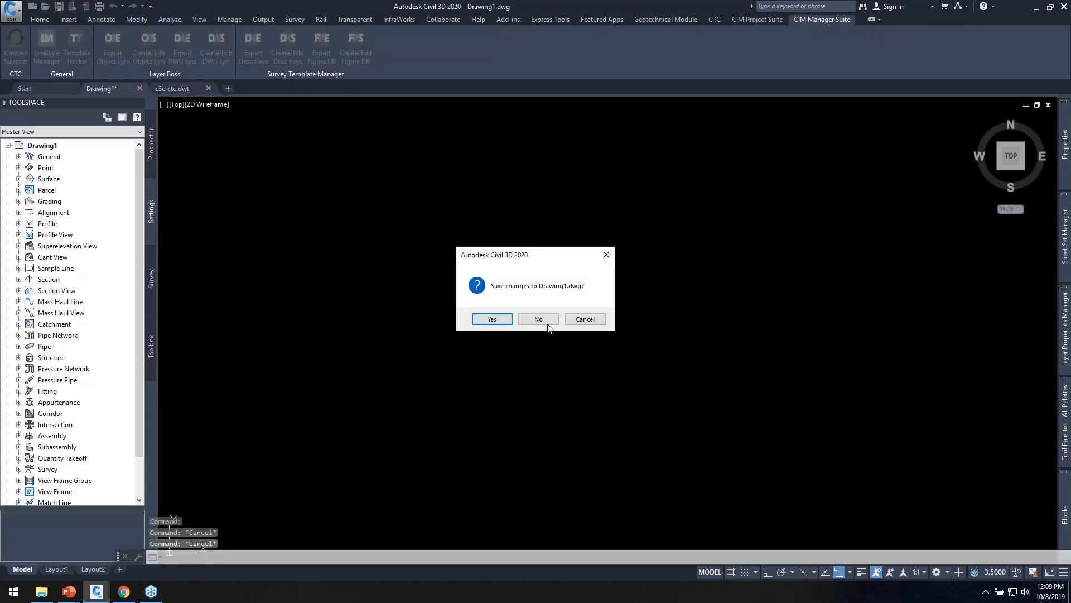
pyautogui.click(540, 320)
pyautogui.write('la')
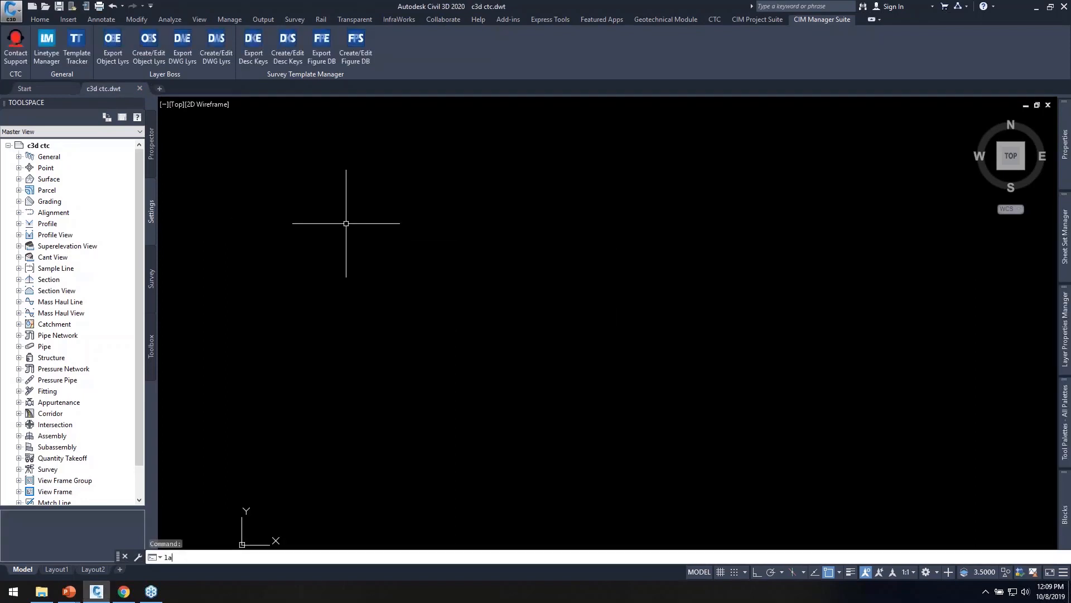
pyautogui.press('Return')
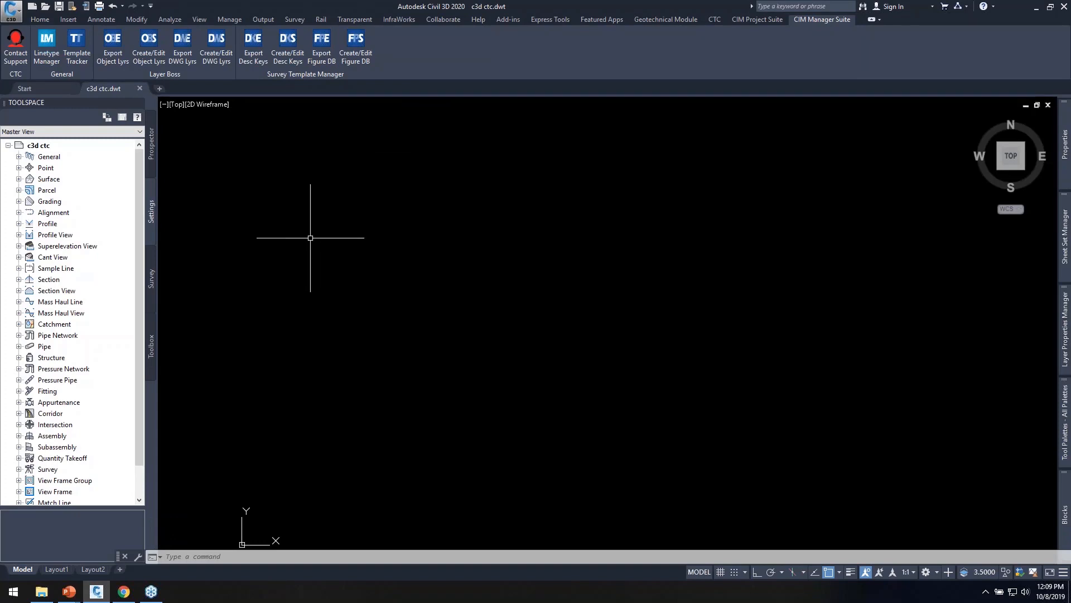
# Switch to File Explorer and open the Basics folder inside CTC CET Dataset\2020\C3D
pyautogui.hotkey('alt', 'Tab')
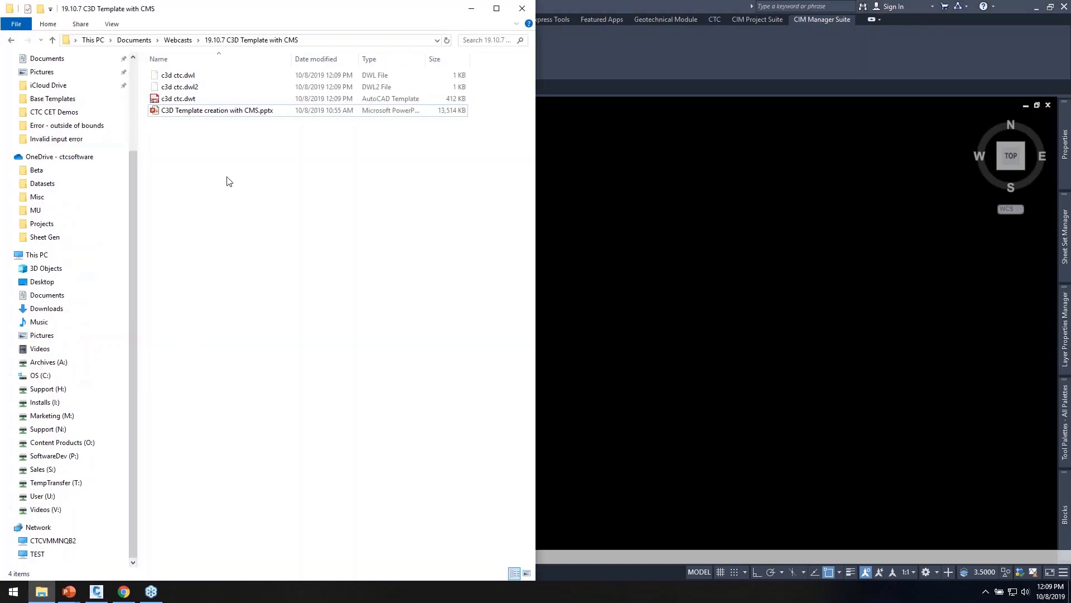
pyautogui.click(39, 375)
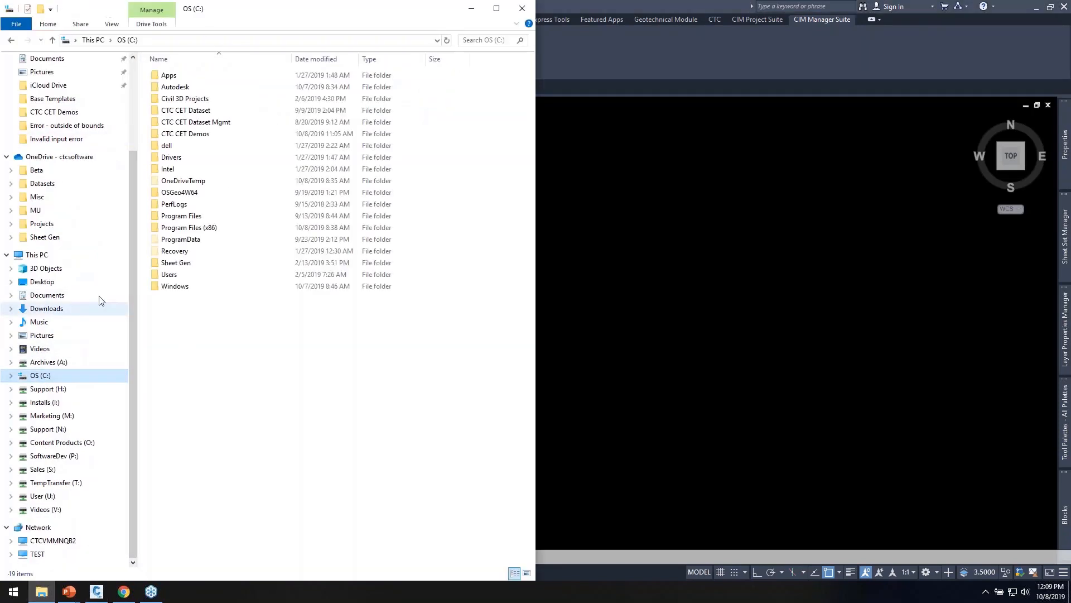
pyautogui.scroll(3, 62, 167)
pyautogui.click(37, 80)
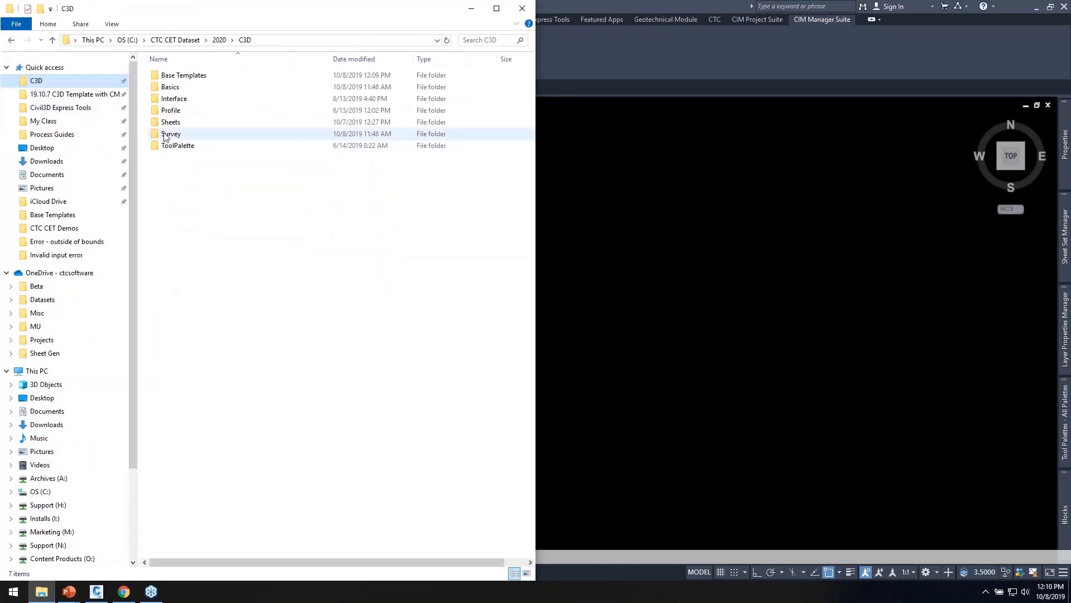
pyautogui.doubleClick(179, 86)
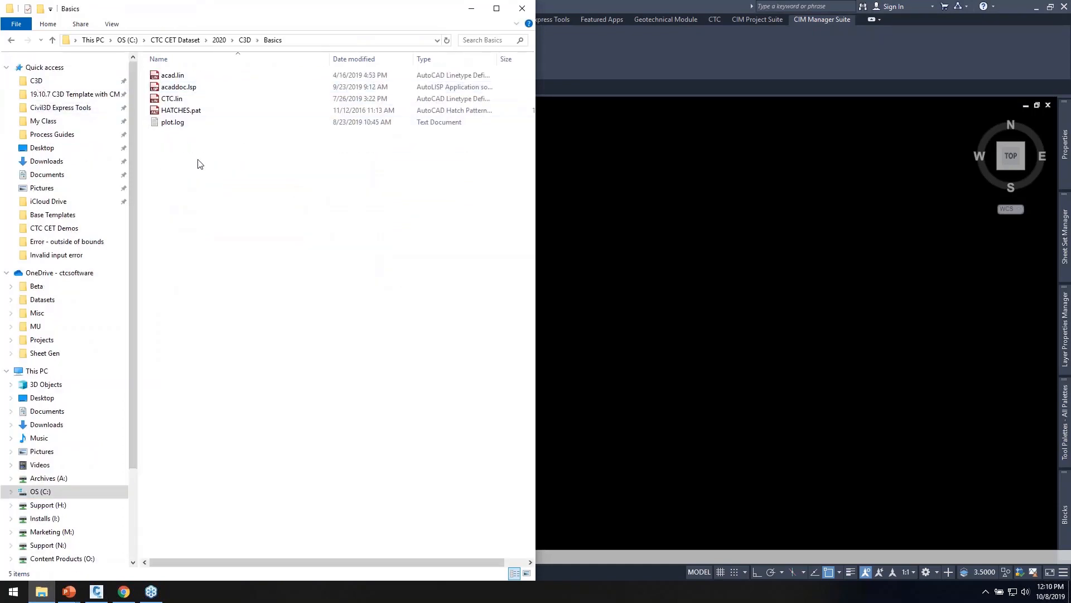
# Duplicate the acad.lin linetype file in the Basics folder and rename the copy to "ctc new"
pyautogui.rightClick(174, 76)
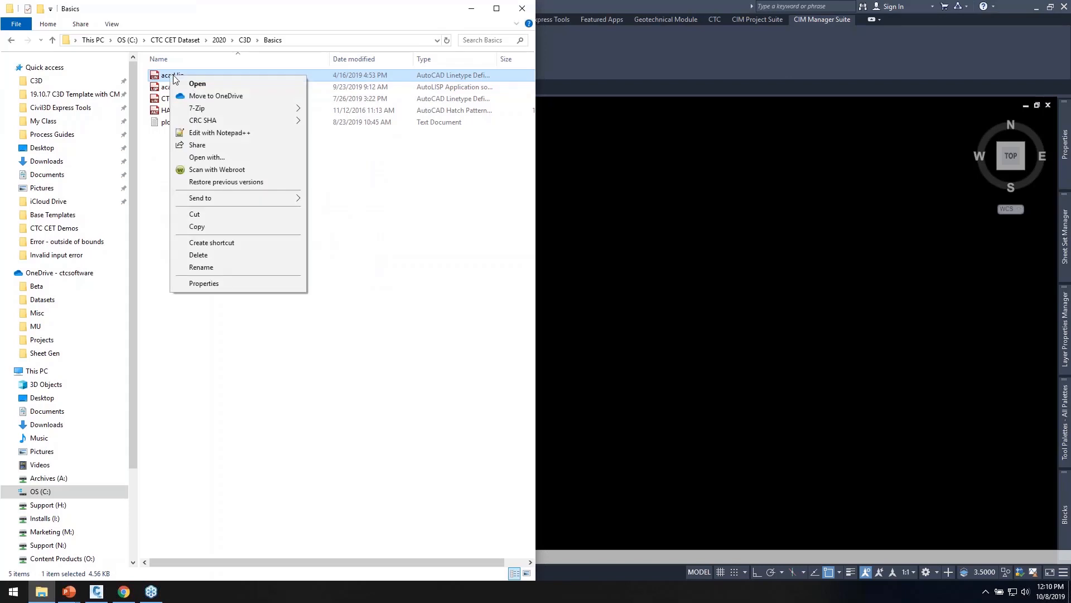
pyautogui.click(197, 226)
pyautogui.rightClick(178, 189)
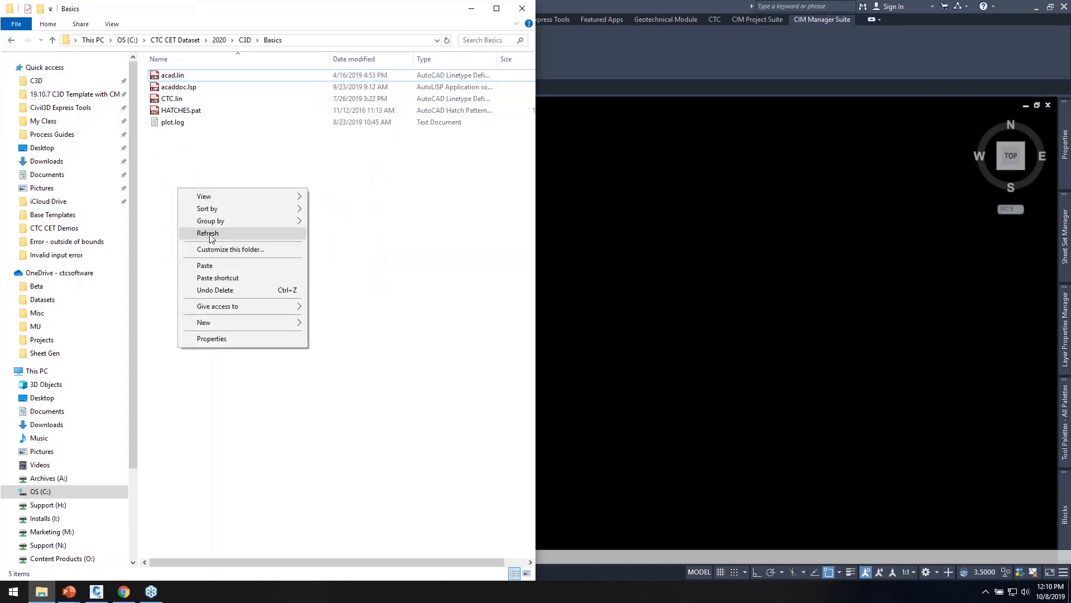
pyautogui.click(206, 266)
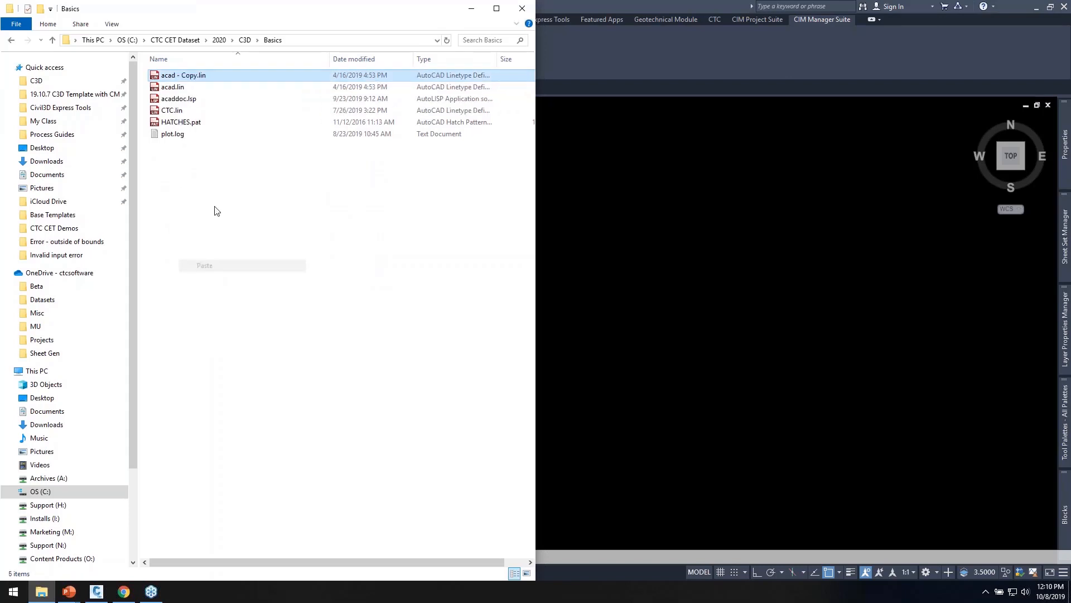
pyautogui.click(180, 75)
pyautogui.write('ctc new')
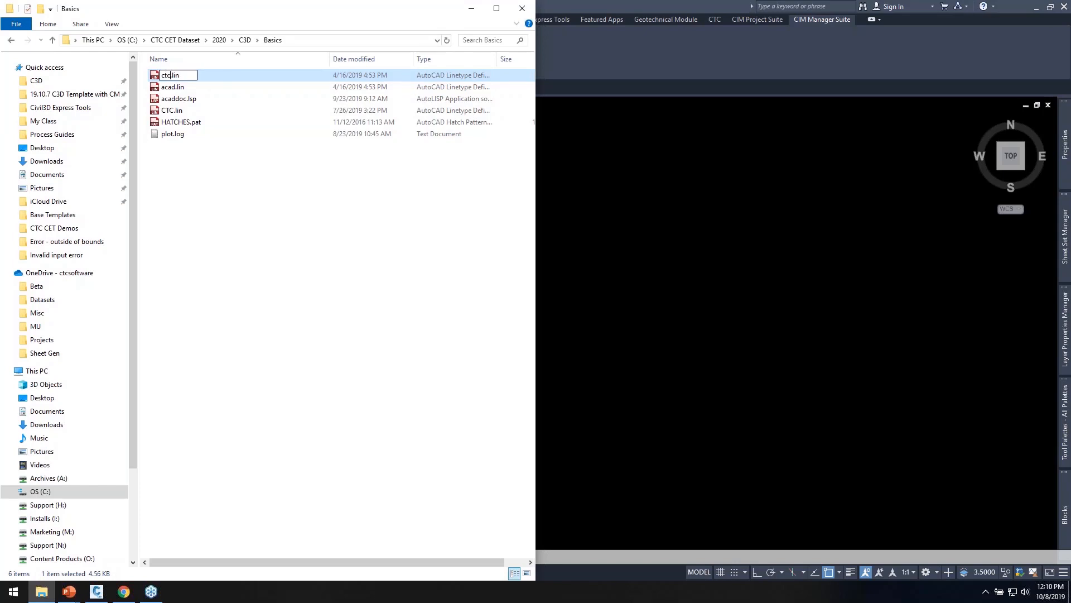
pyautogui.press('Return')
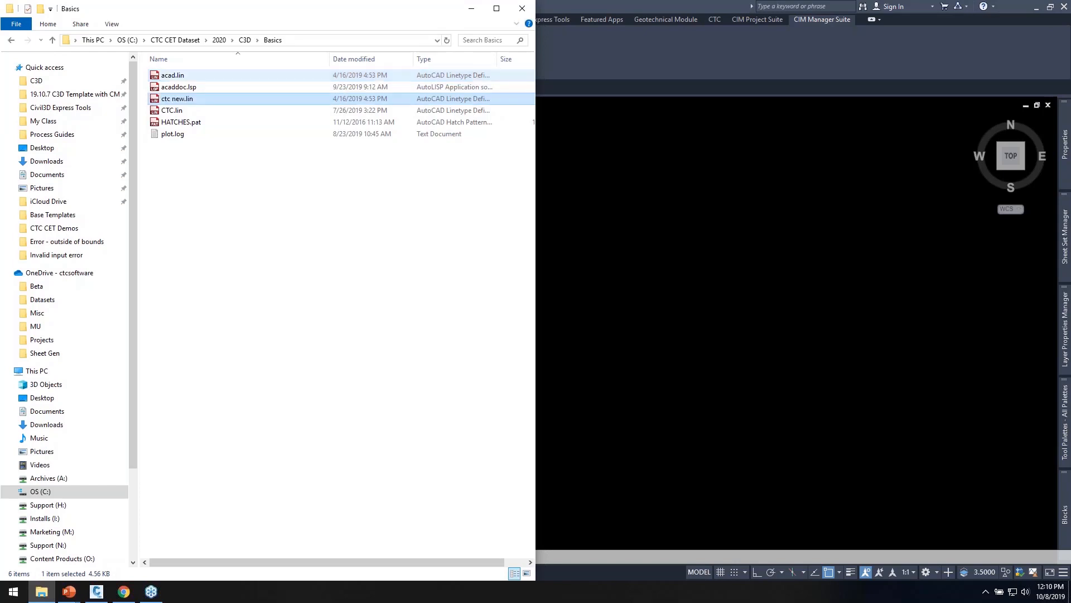
# View the contents of ctc new.lin in Notepad++ and close the editor
pyautogui.rightClick(178, 105)
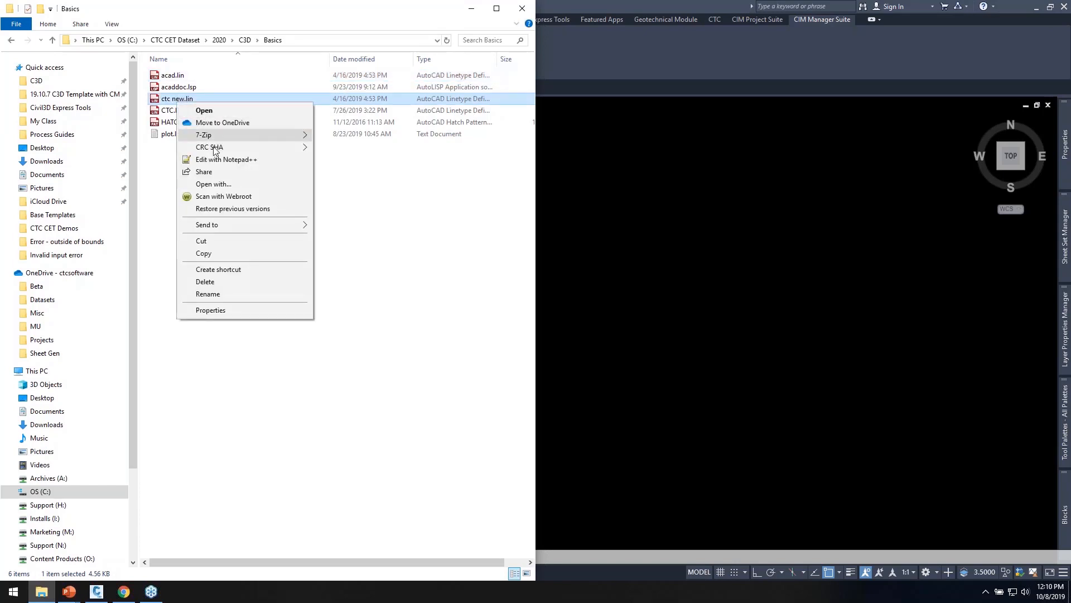
pyautogui.click(246, 161)
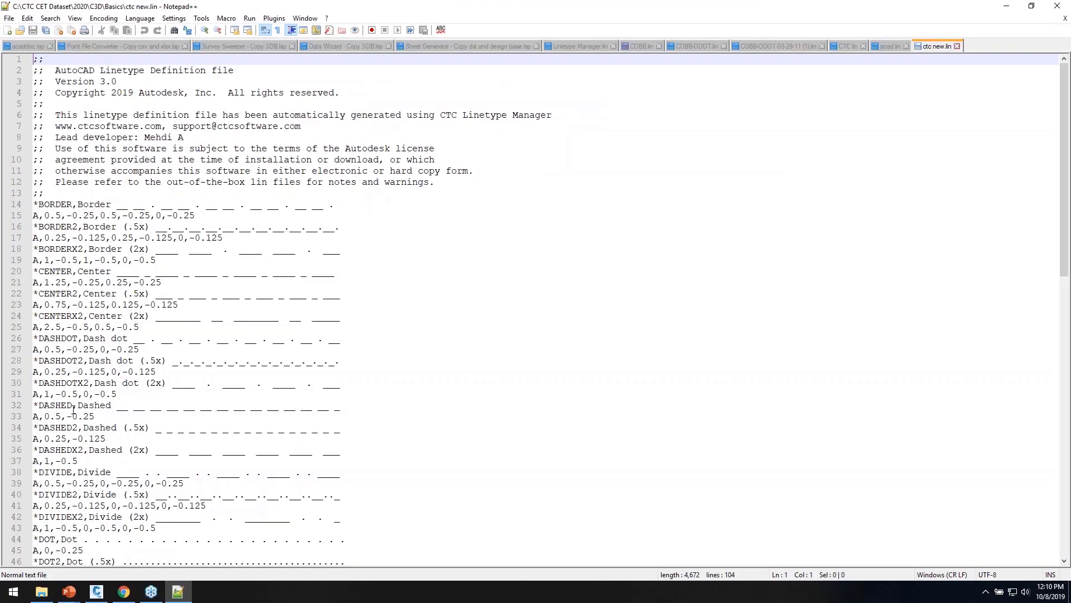
pyautogui.click(1057, 7)
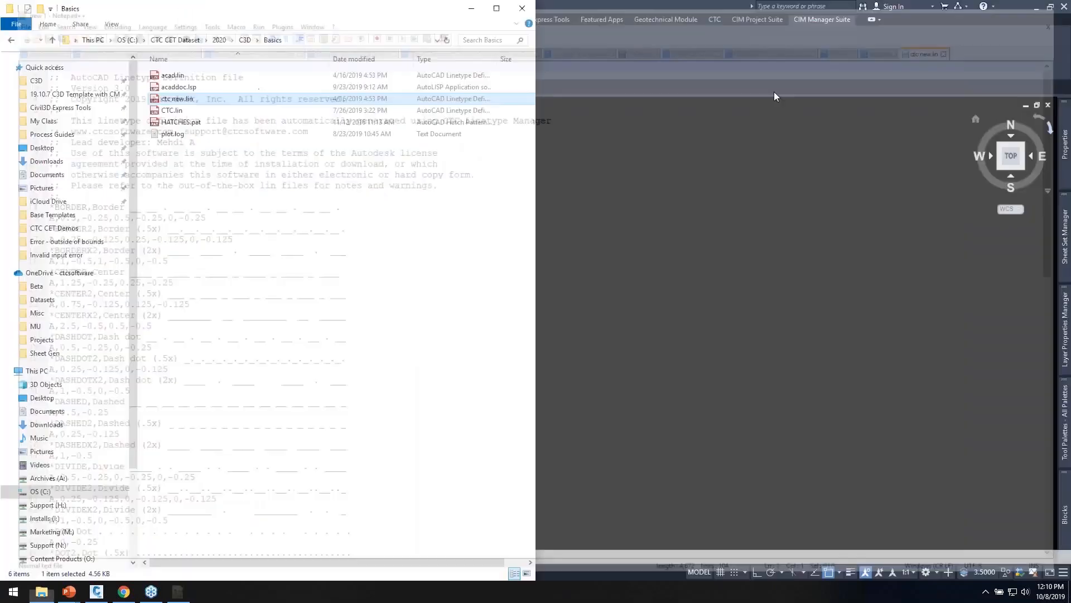
# Switch back to Civil 3D, open CTC NEW.lin in Linetype Manager and preview the DASHEDX2 linetype
pyautogui.click(608, 175)
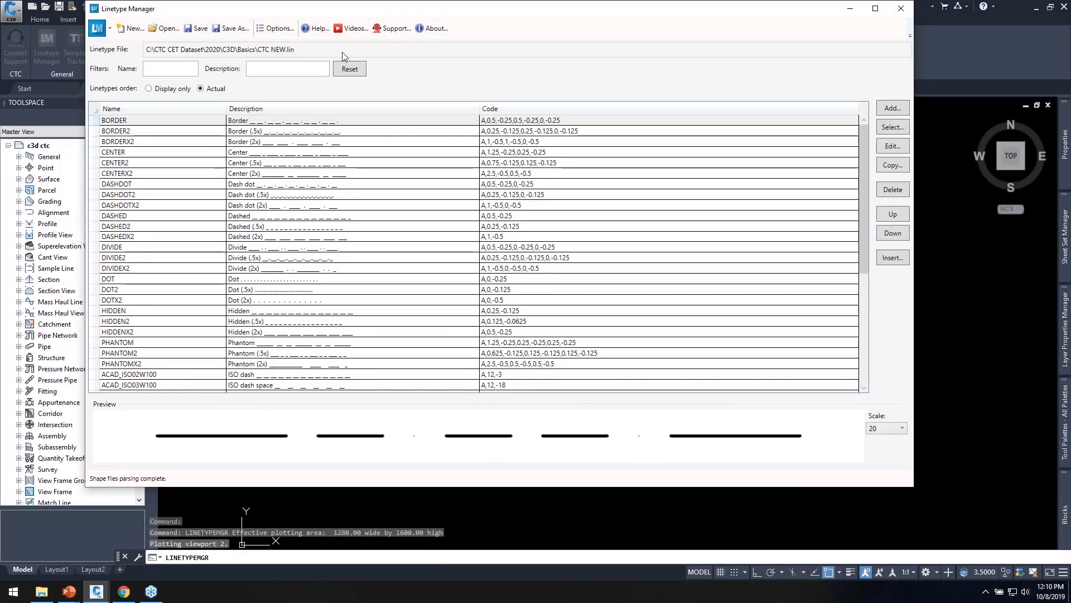
pyautogui.click(147, 239)
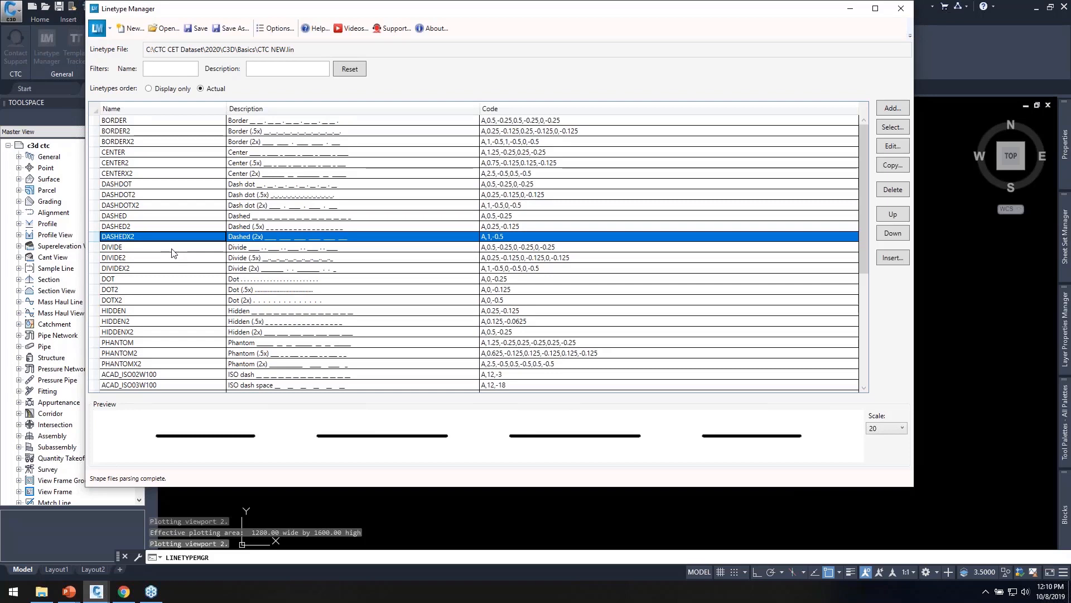
pyautogui.moveTo(531, 23); pyautogui.dragTo(536, 53)
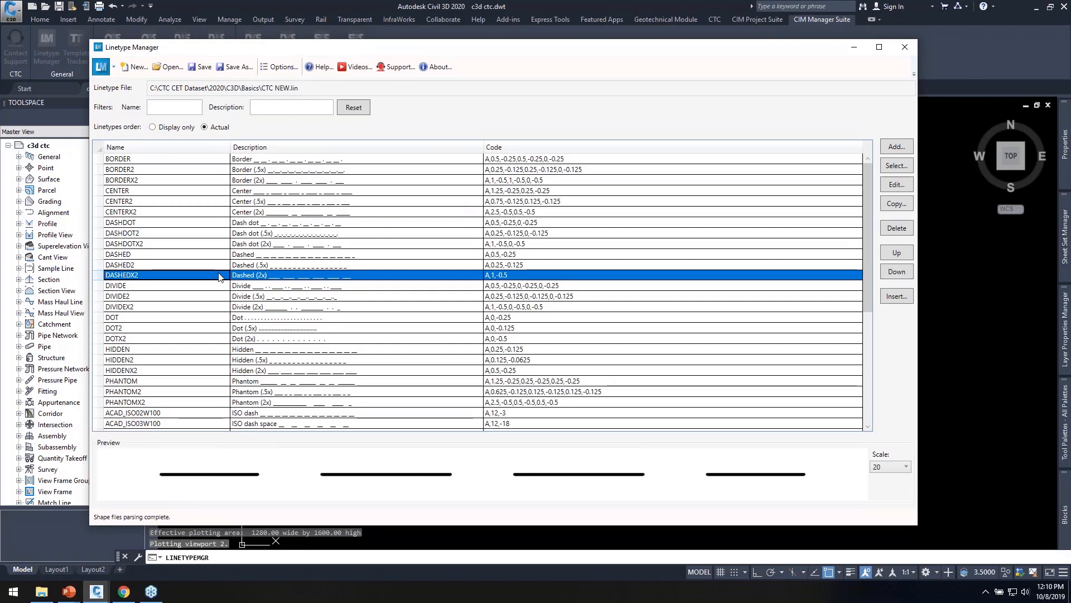
# Preview the GAS_LINE linetype with the preview scale set to 50
pyautogui.scroll(-7, 223, 279)
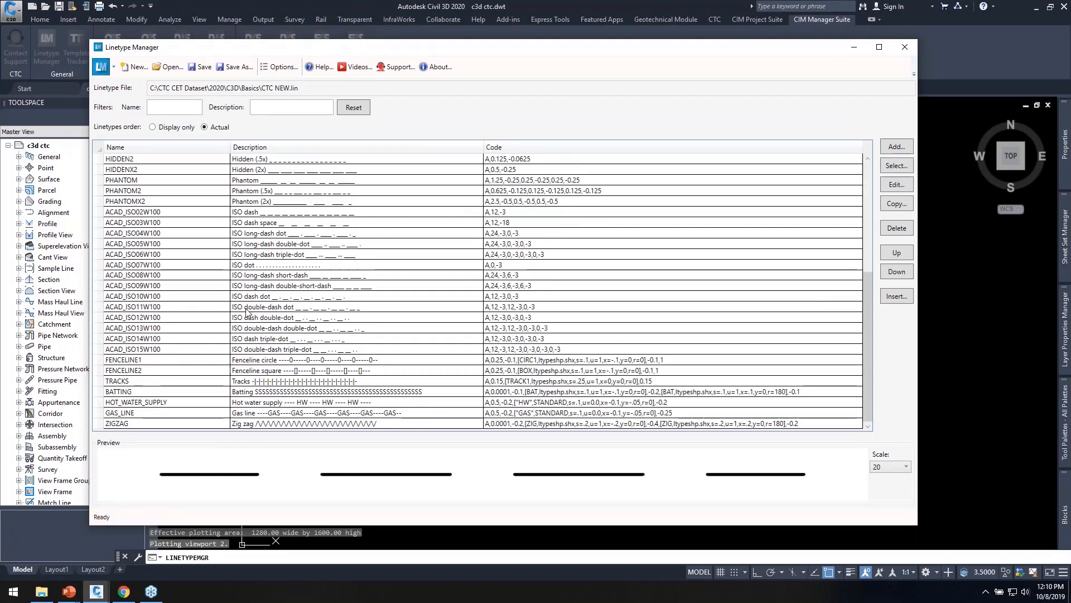
pyautogui.click(140, 413)
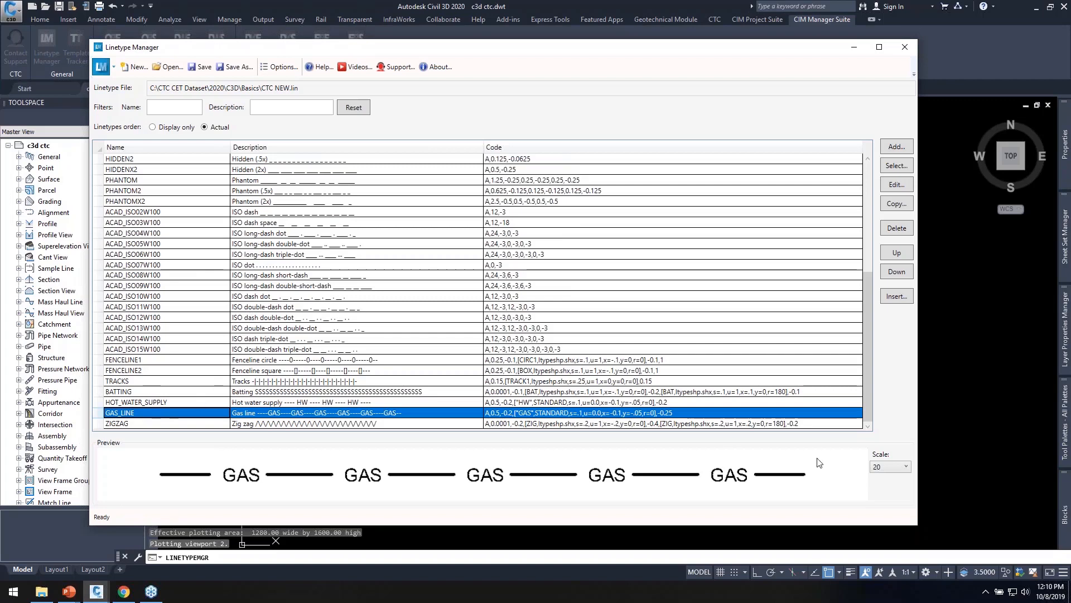
pyautogui.click(887, 467)
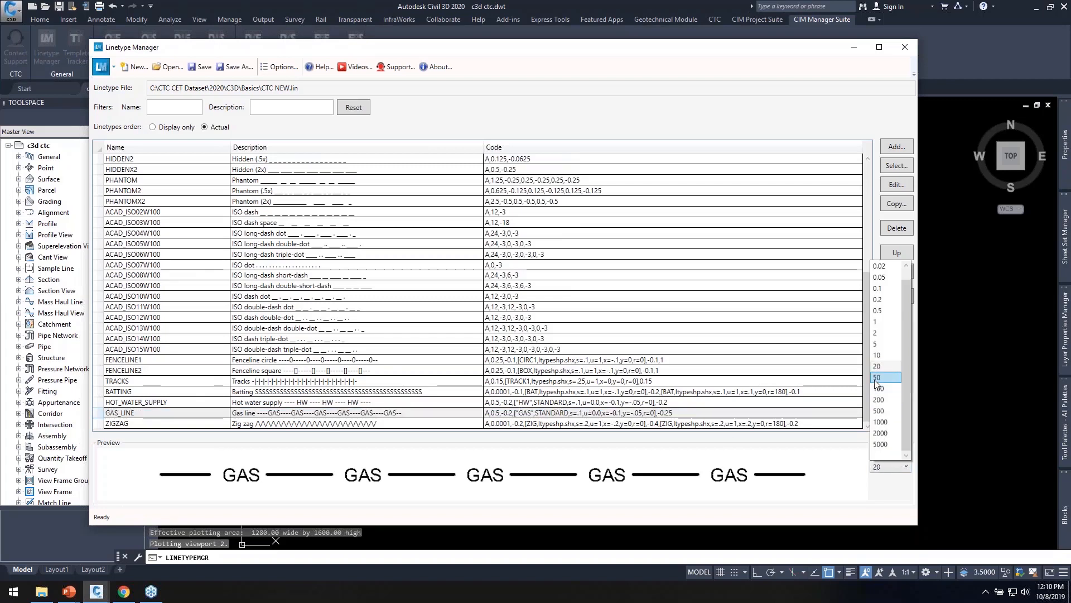
pyautogui.click(876, 378)
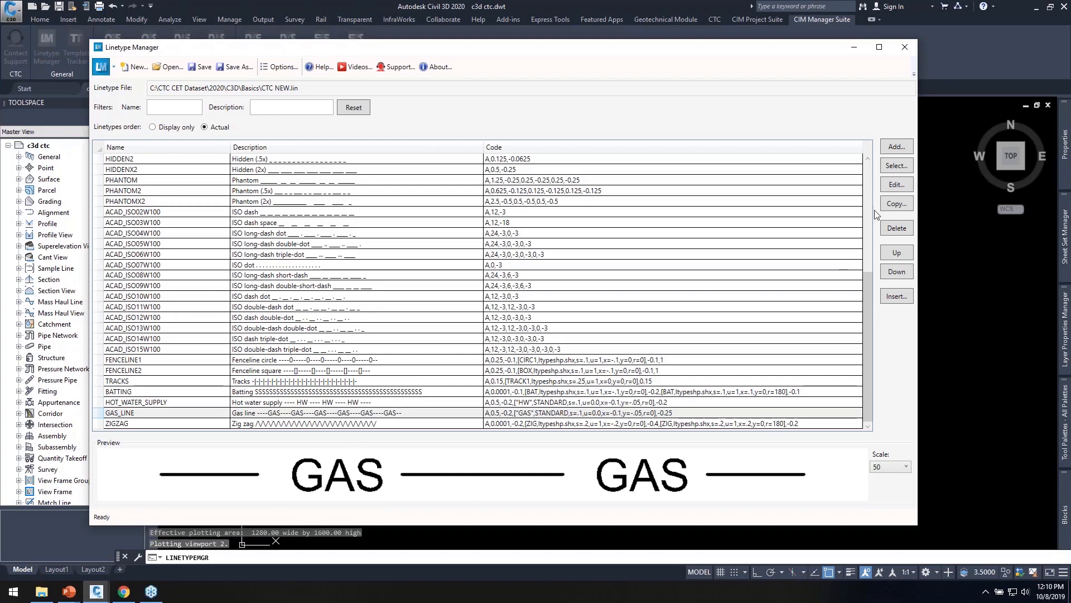
# Open the GAS_LINE linetype for editing and inspect its GAS text component and the space component after it
pyautogui.click(897, 184)
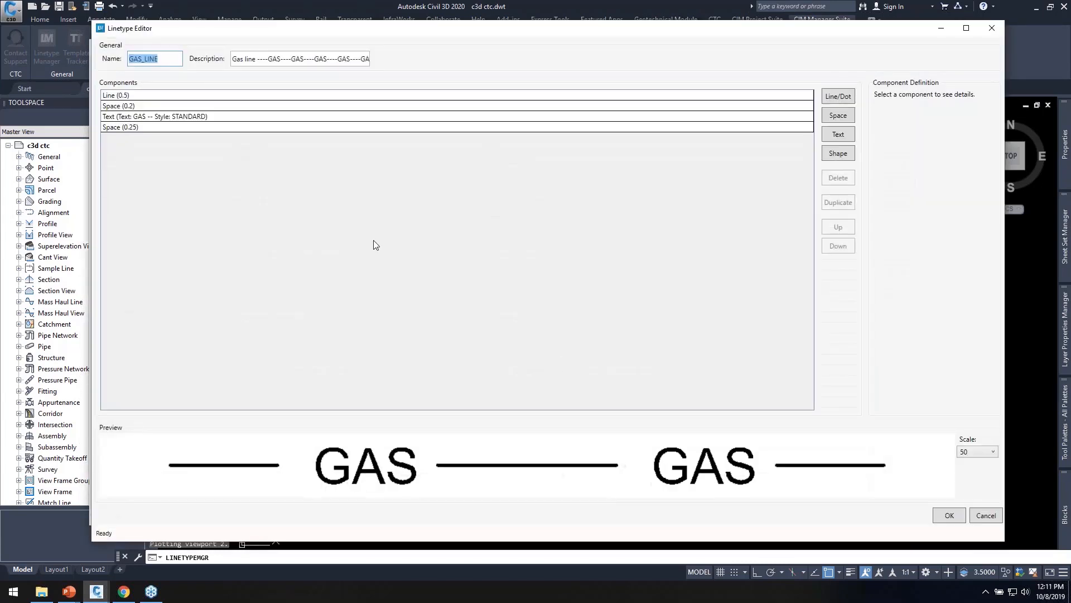
pyautogui.click(158, 118)
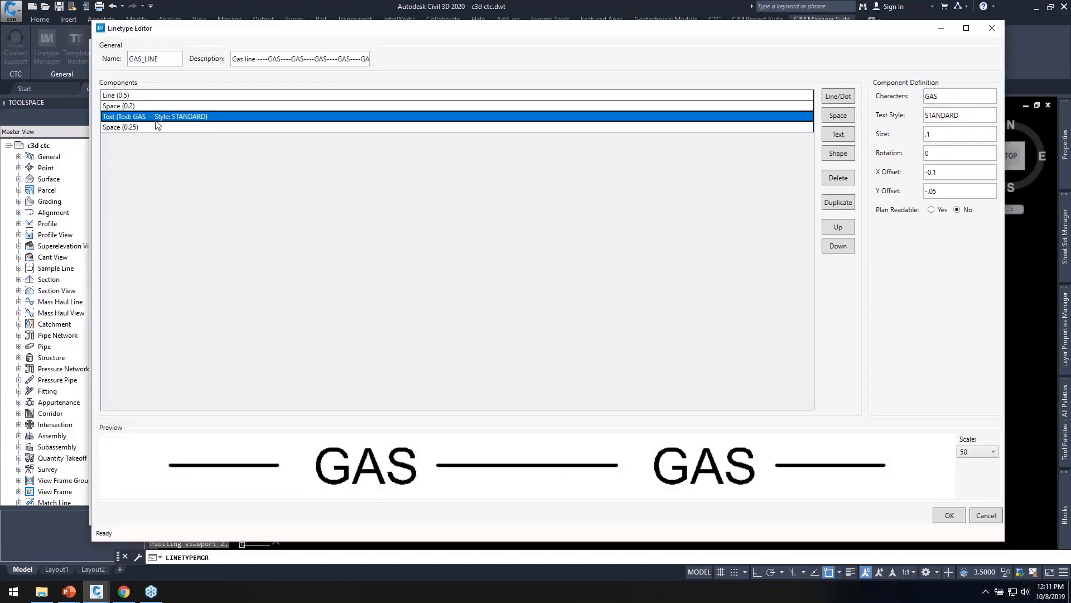
pyautogui.click(149, 127)
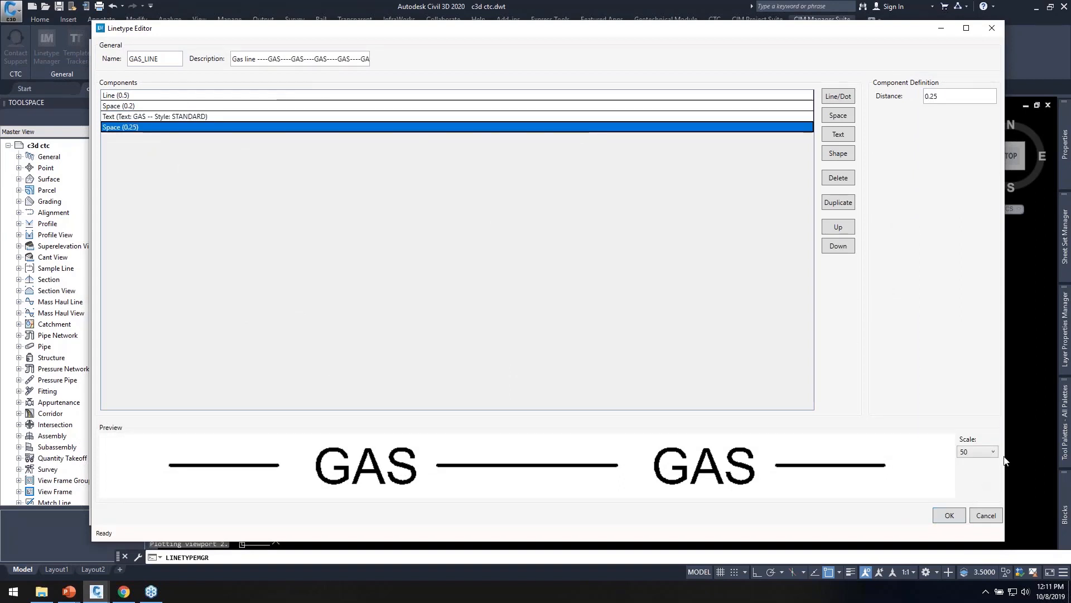
# Set the space after the GAS text in GAS_LINE to 0.3, accept the edit and preview the updated linetype
pyautogui.moveTo(905, 442); pyautogui.dragTo(577, 441)
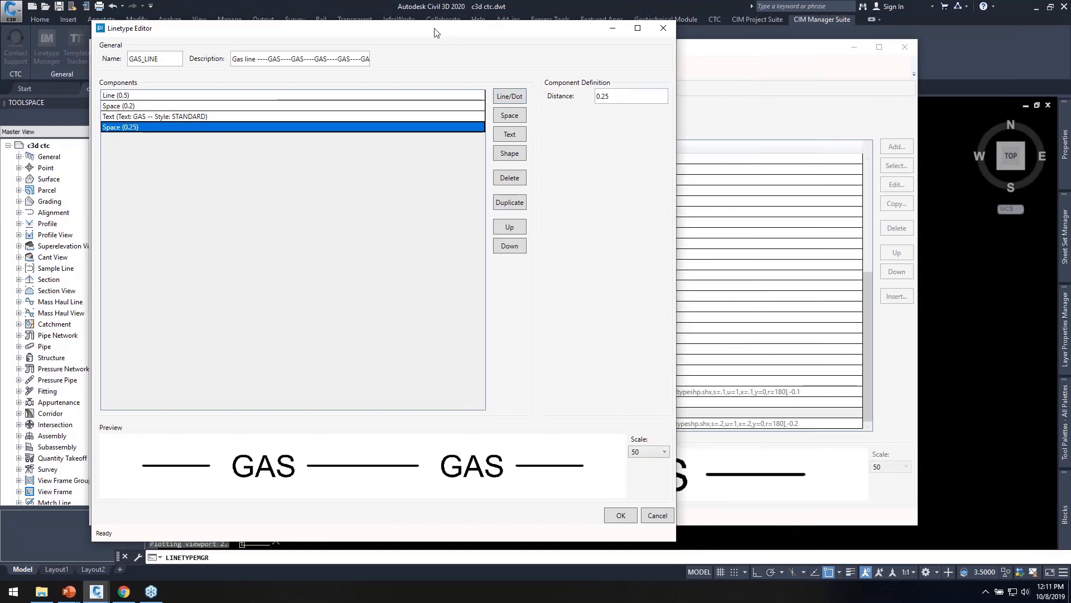
pyautogui.moveTo(436, 32); pyautogui.dragTo(524, 44)
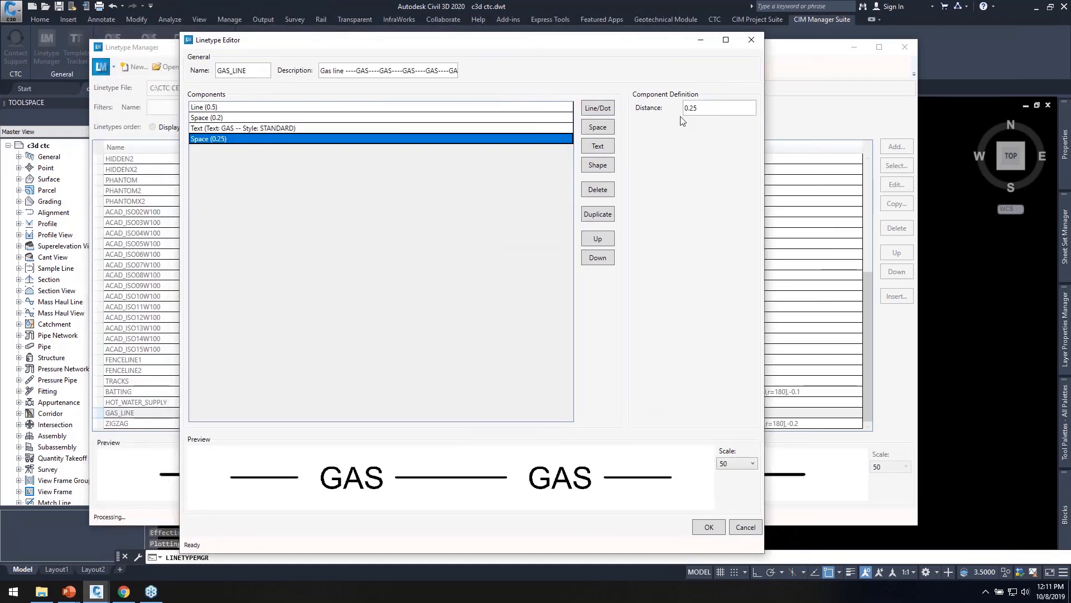
pyautogui.click(708, 110)
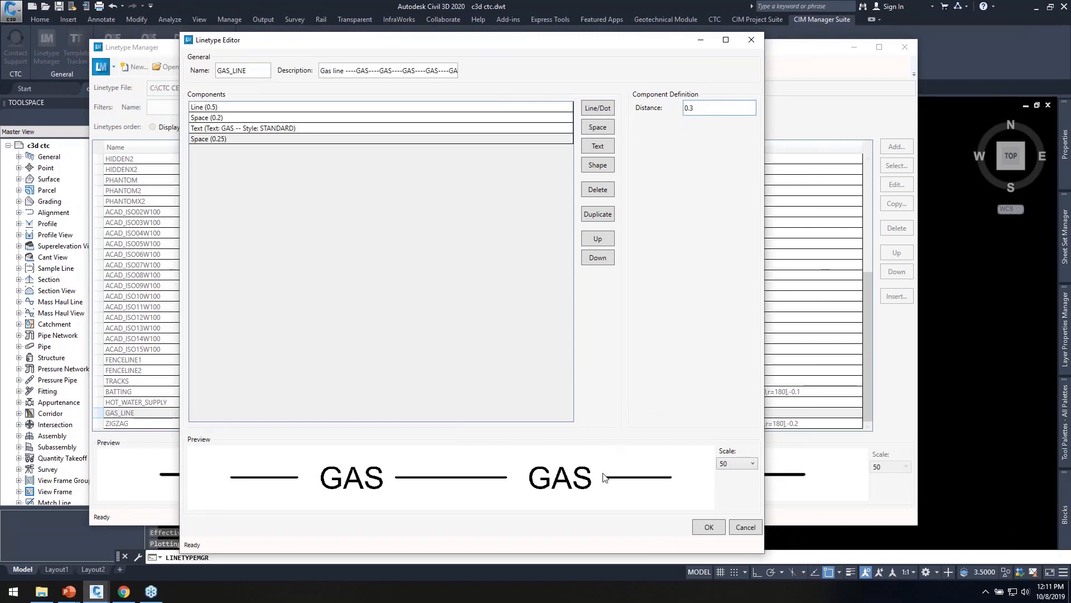
pyautogui.press('Tab')
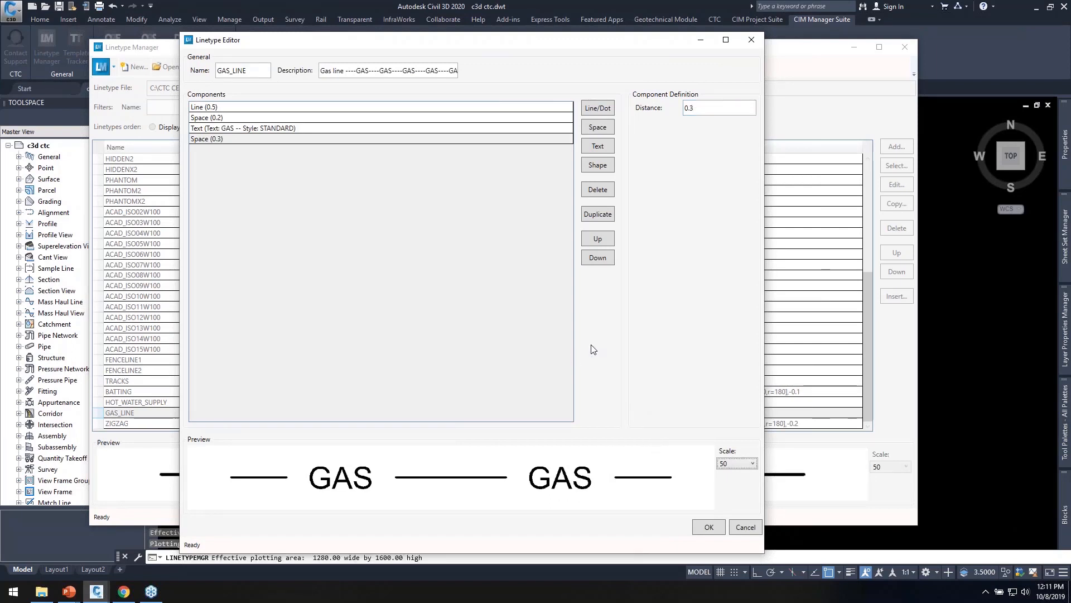
pyautogui.click(699, 527)
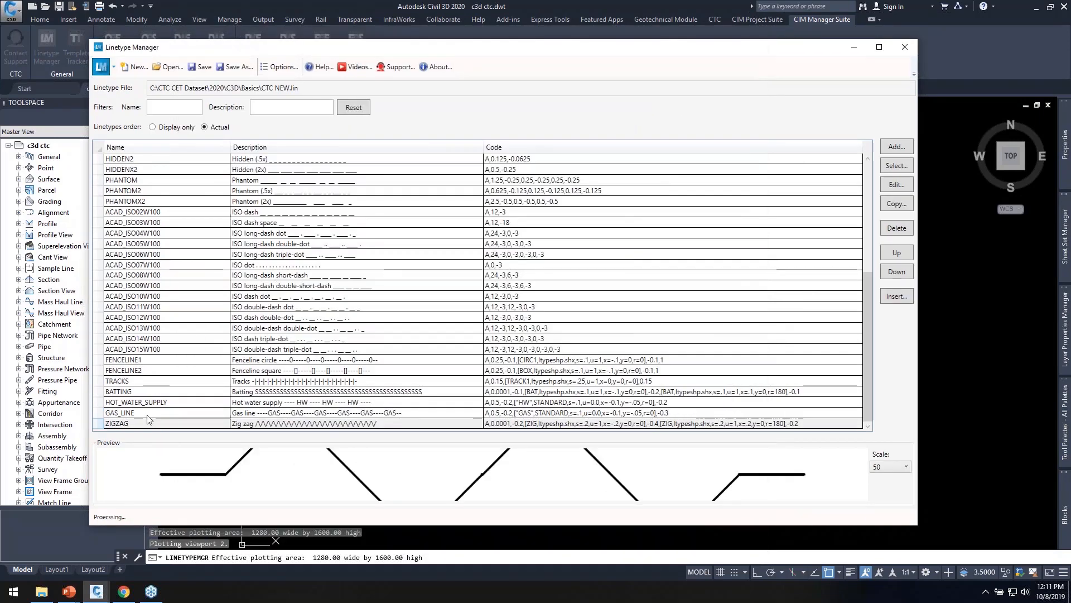
pyautogui.click(149, 414)
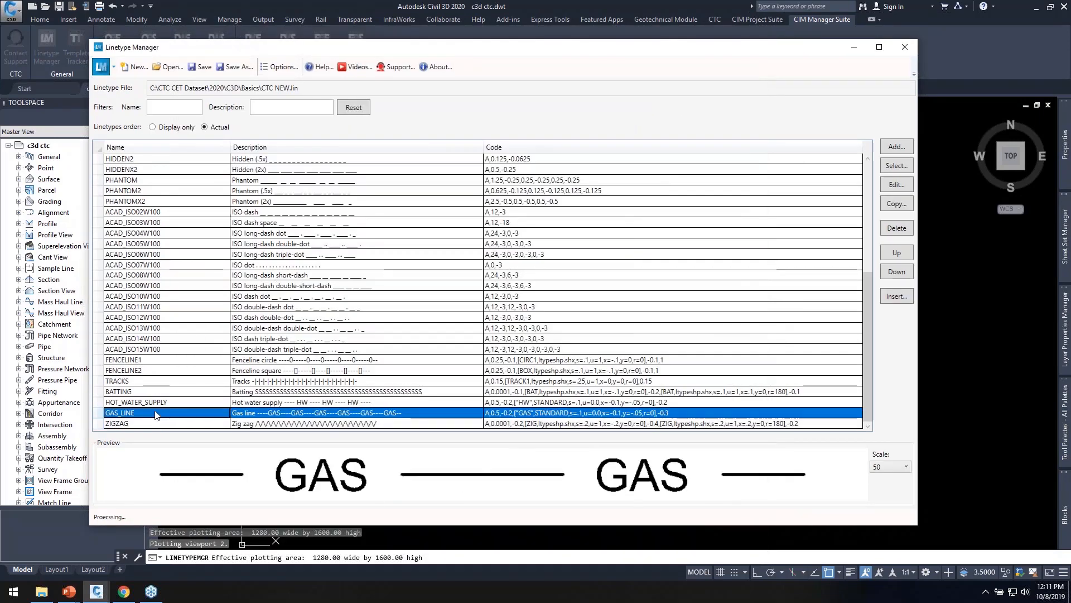
# View the default components of a new linetype, discard it and close Linetype Manager
pyautogui.click(896, 145)
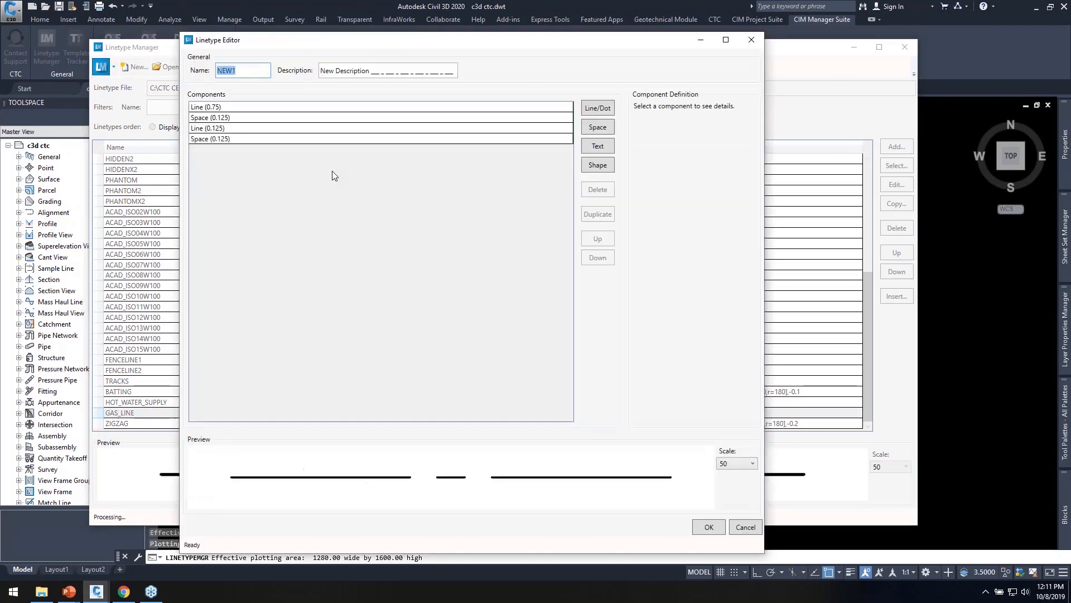
pyautogui.click(745, 527)
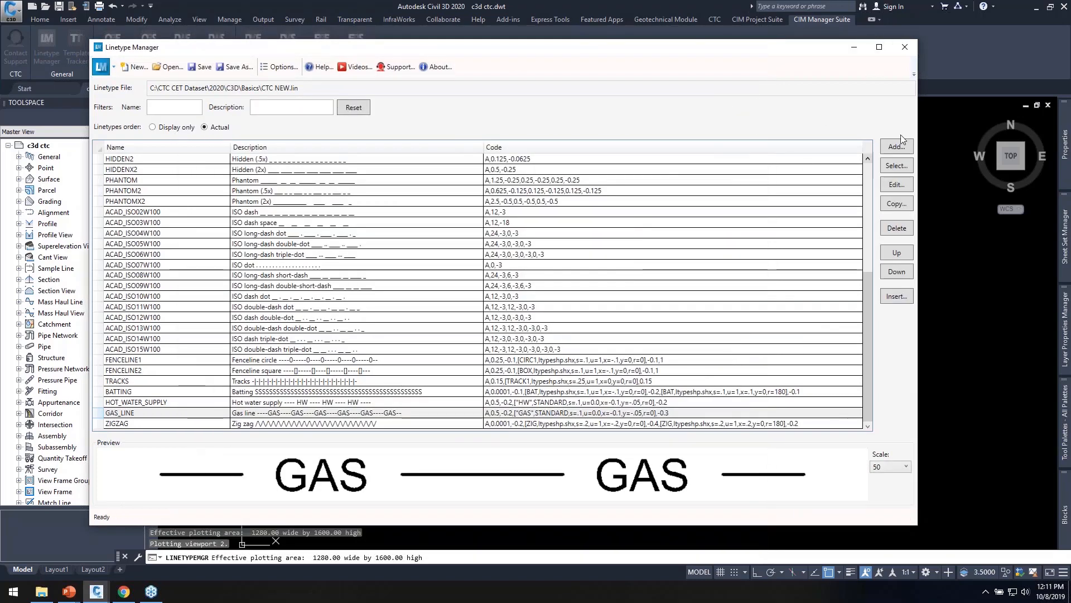
pyautogui.click(904, 48)
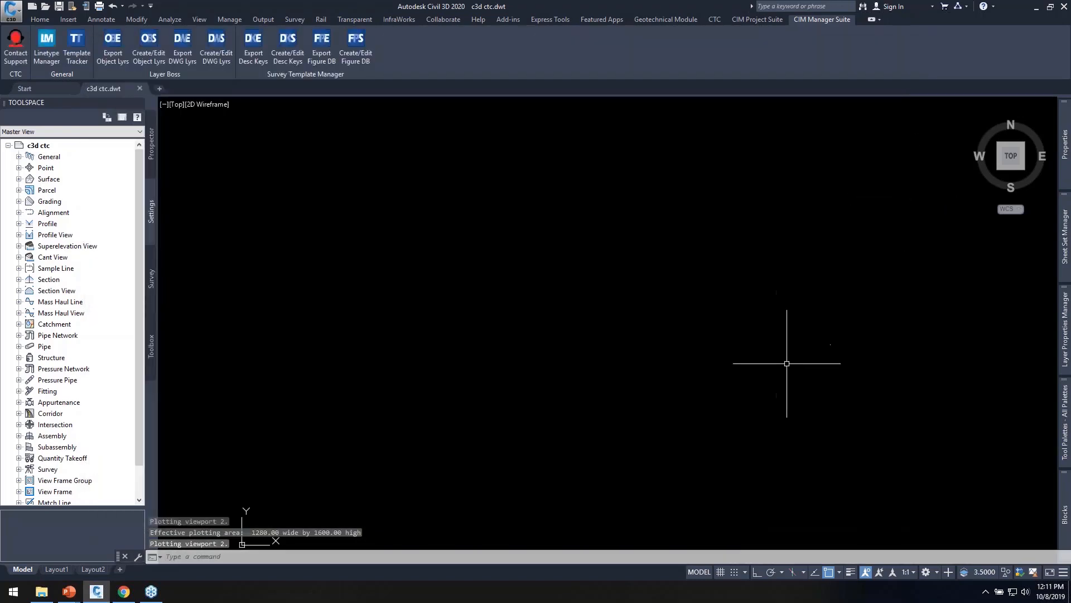
# Open the Linetype Manager sample drawing and import the FIBER and FUEL linetypes from its two lines into CTC NEW.lin
pyautogui.moveTo(1065, 419)
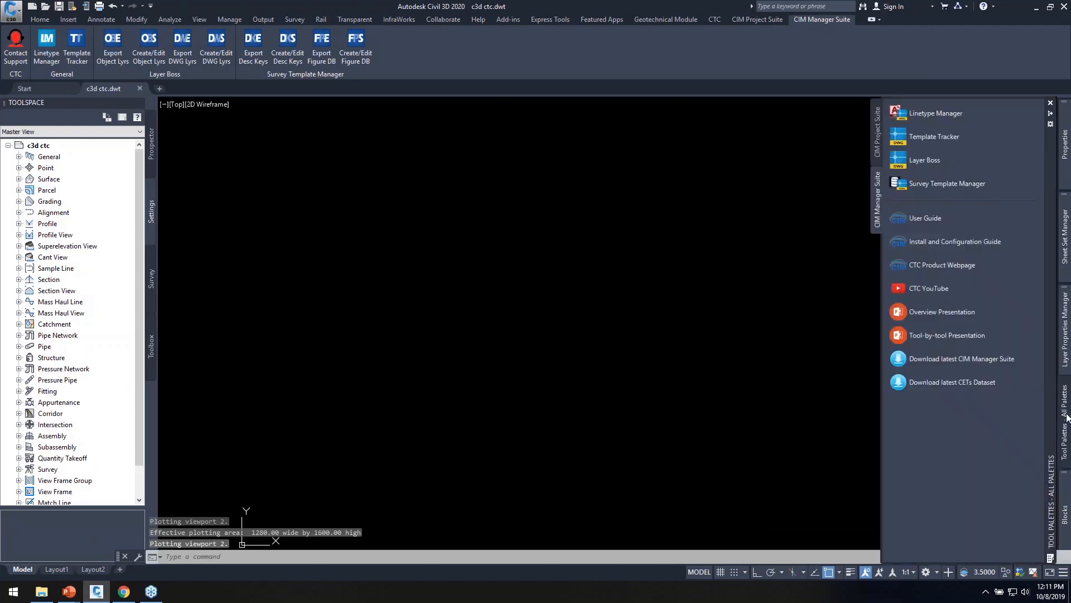
pyautogui.click(926, 115)
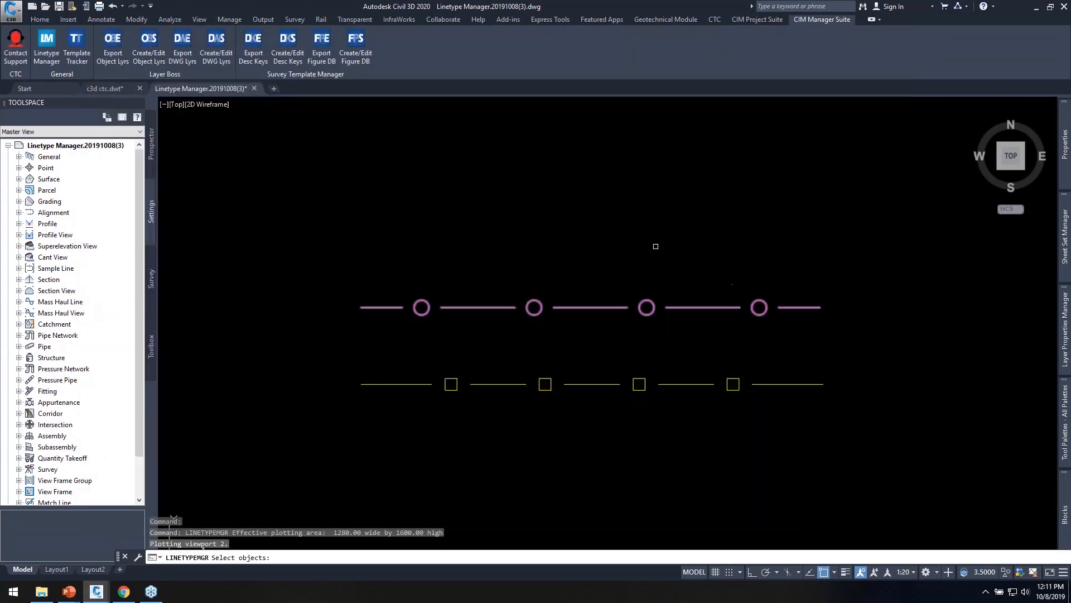
pyautogui.click(658, 216)
pyautogui.click(502, 405)
pyautogui.press('Return')
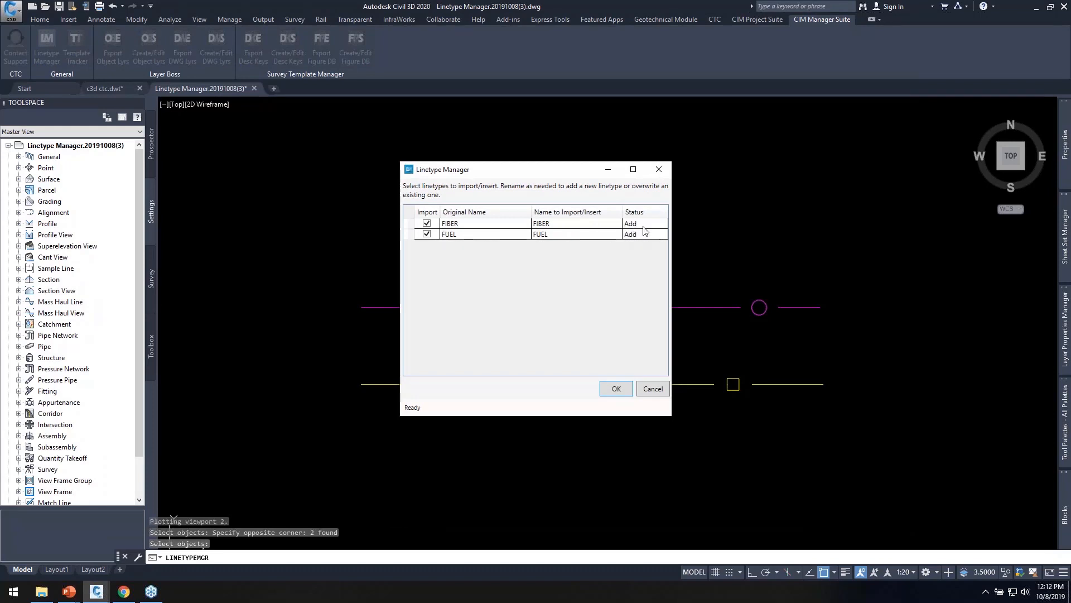
pyautogui.click(620, 387)
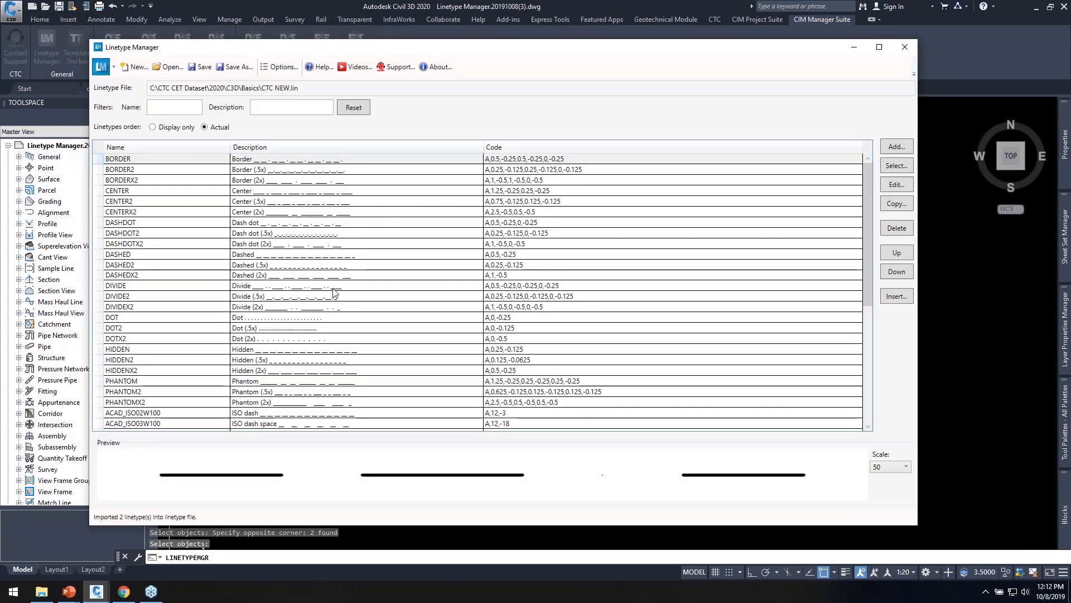
# Preview the imported FIBER and FUEL linetypes with the preview scale set to 20
pyautogui.click(164, 383)
pyautogui.scroll(-7, 162, 385)
pyautogui.click(149, 414)
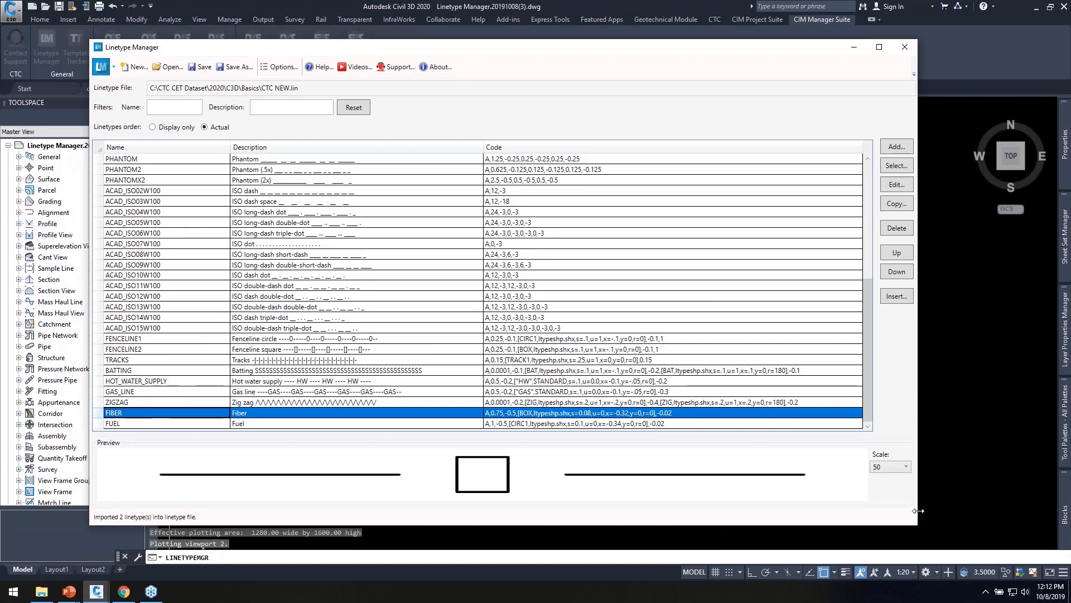
pyautogui.moveTo(918, 511); pyautogui.dragTo(876, 511)
pyautogui.click(856, 465)
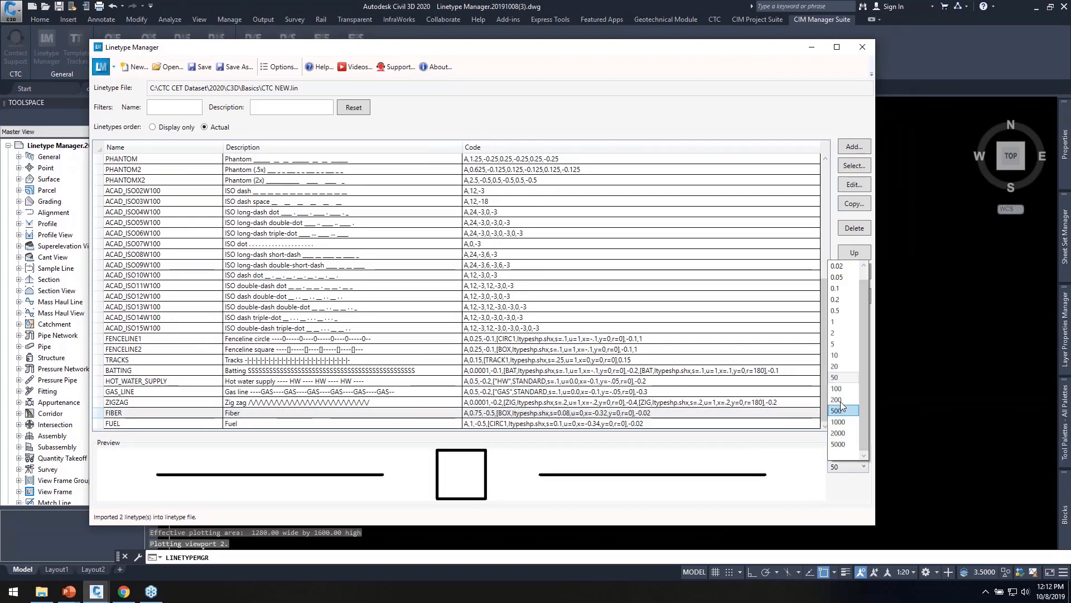
pyautogui.click(835, 366)
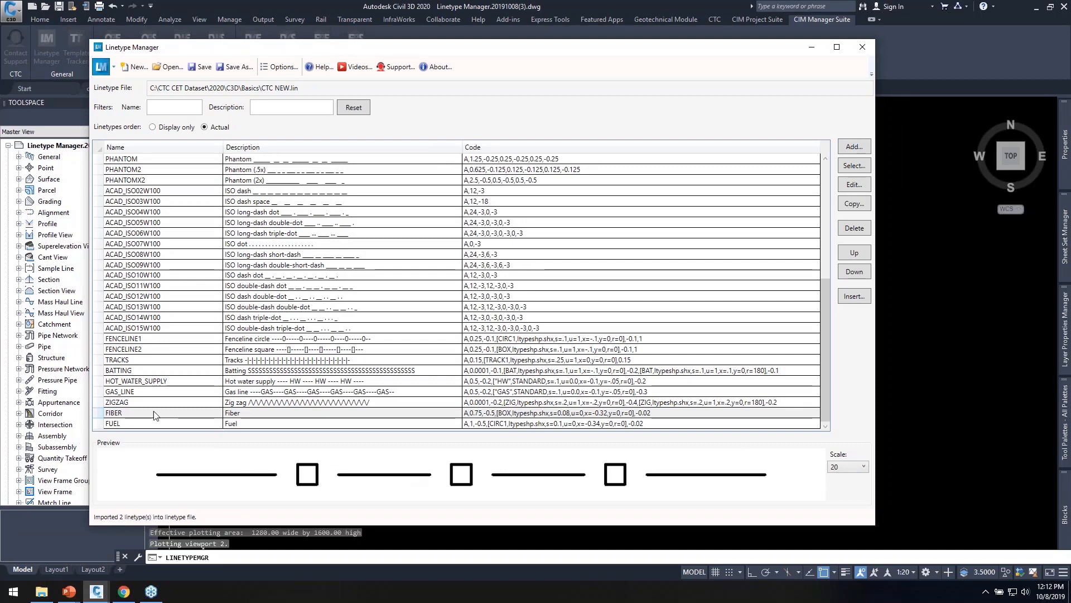
pyautogui.click(118, 424)
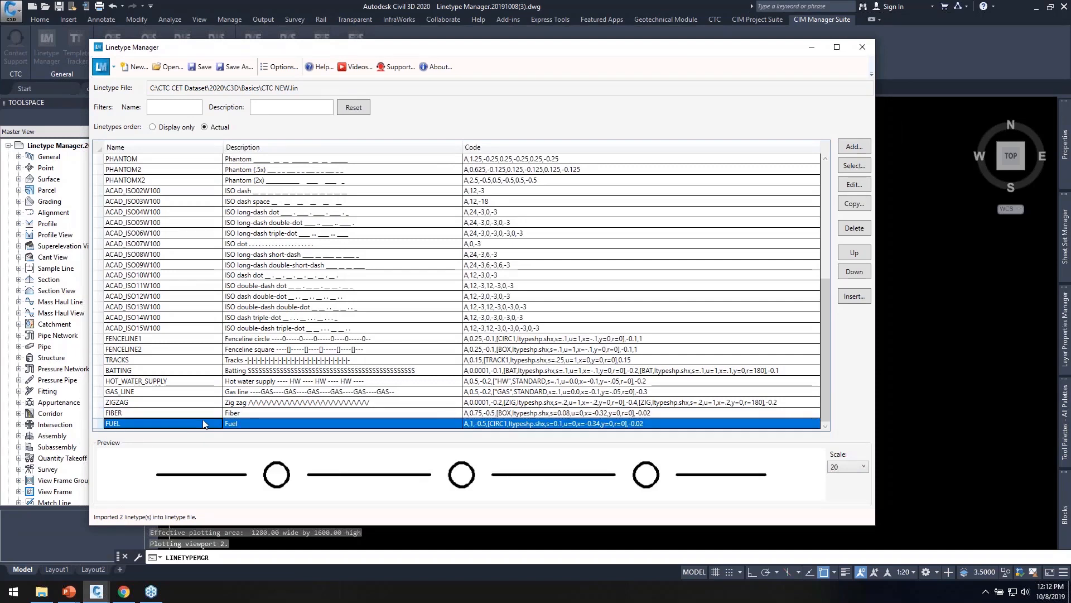
# Preview the DASHED2 and GAS_LINE linetypes in the linetype list
pyautogui.scroll(7, 162, 270)
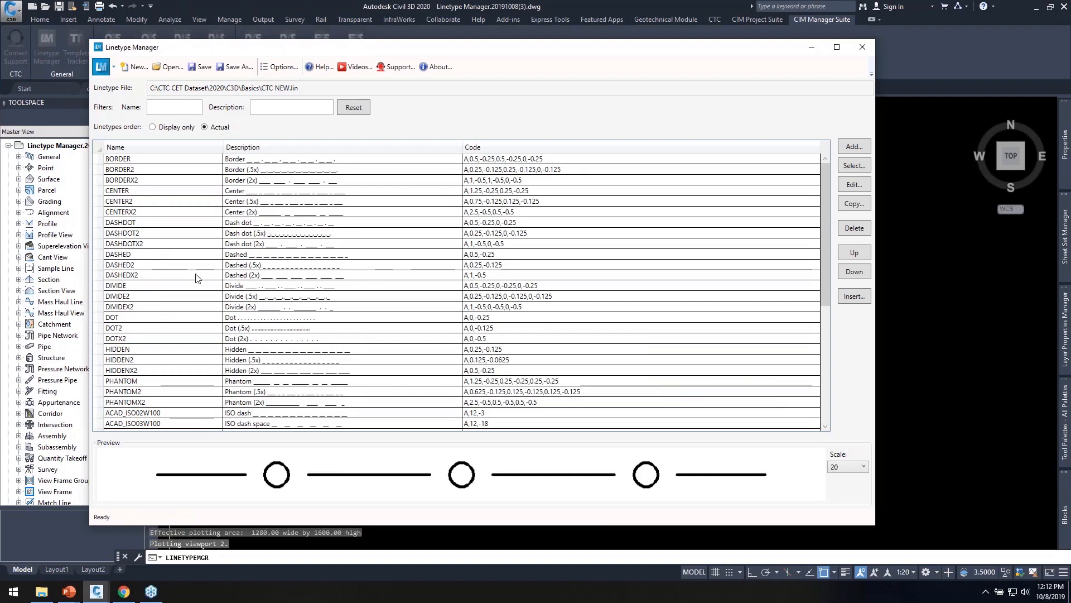
pyautogui.click(161, 266)
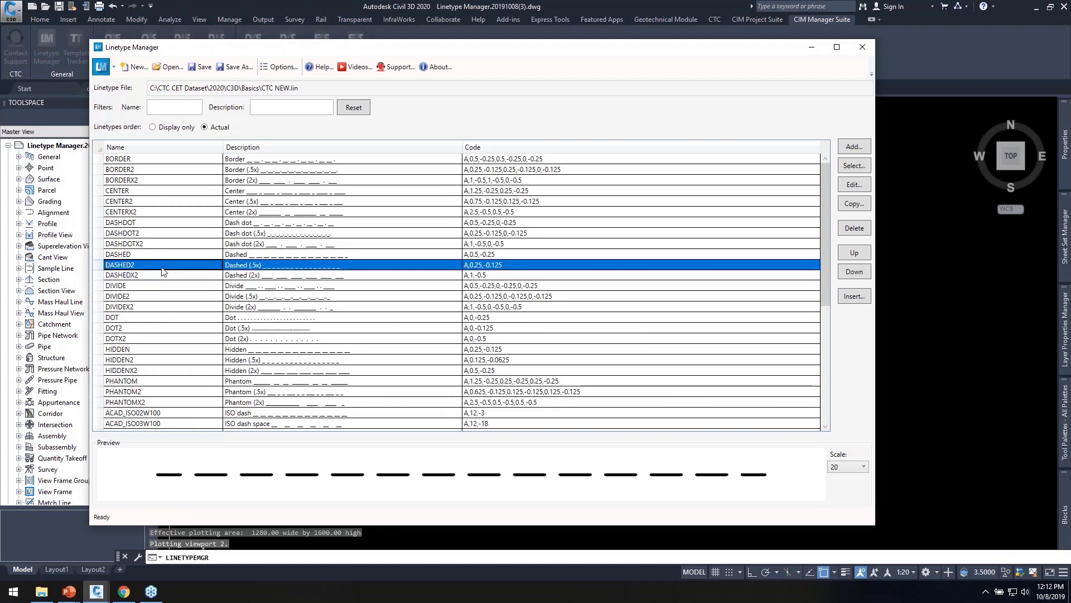
pyautogui.scroll(-7, 163, 272)
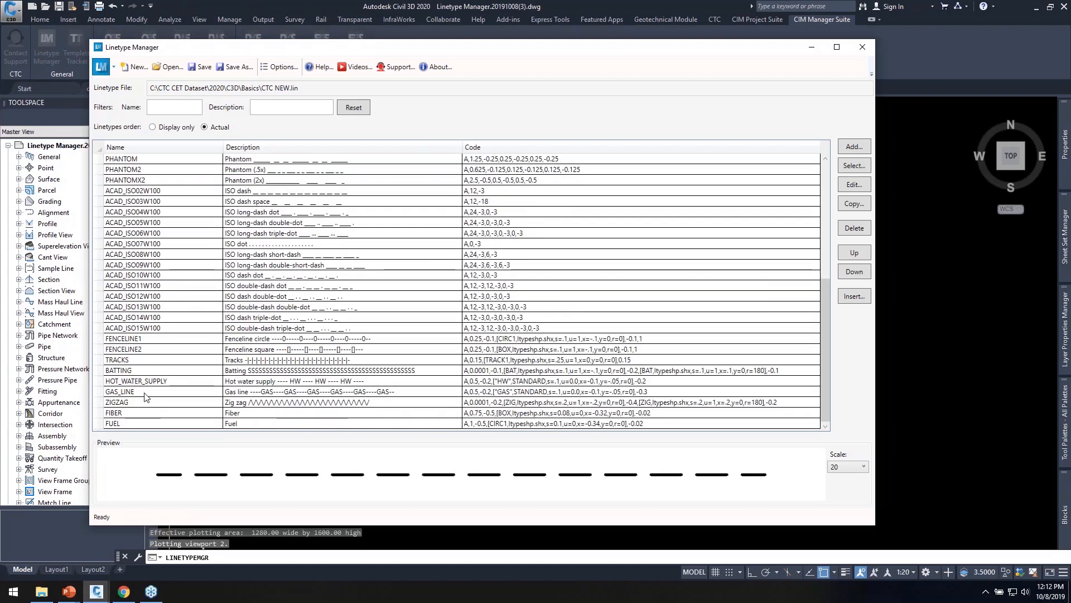
pyautogui.click(144, 392)
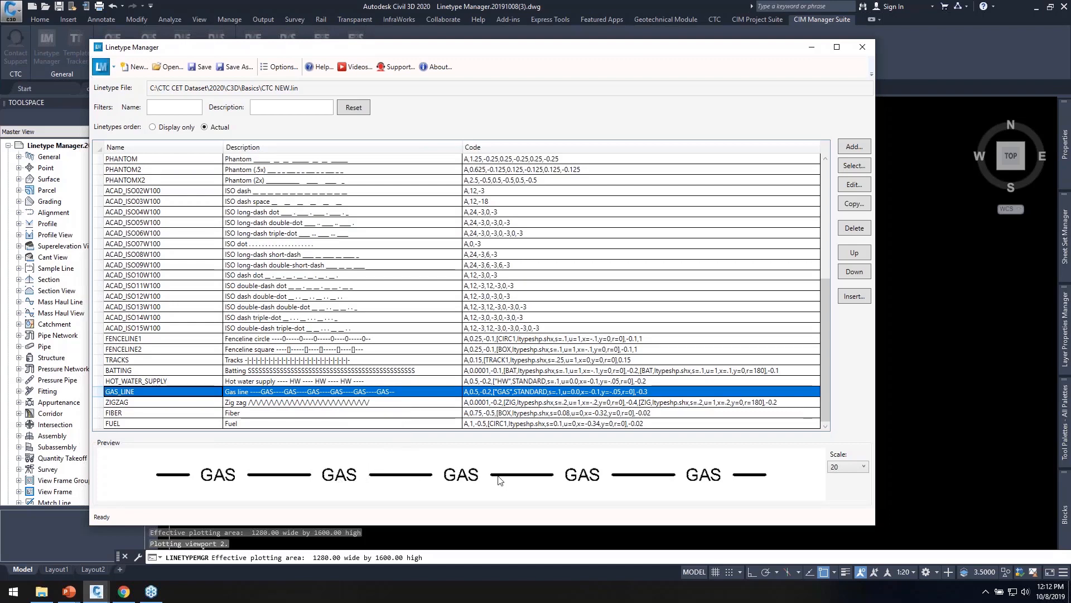
pyautogui.moveTo(523, 51); pyautogui.dragTo(550, 41)
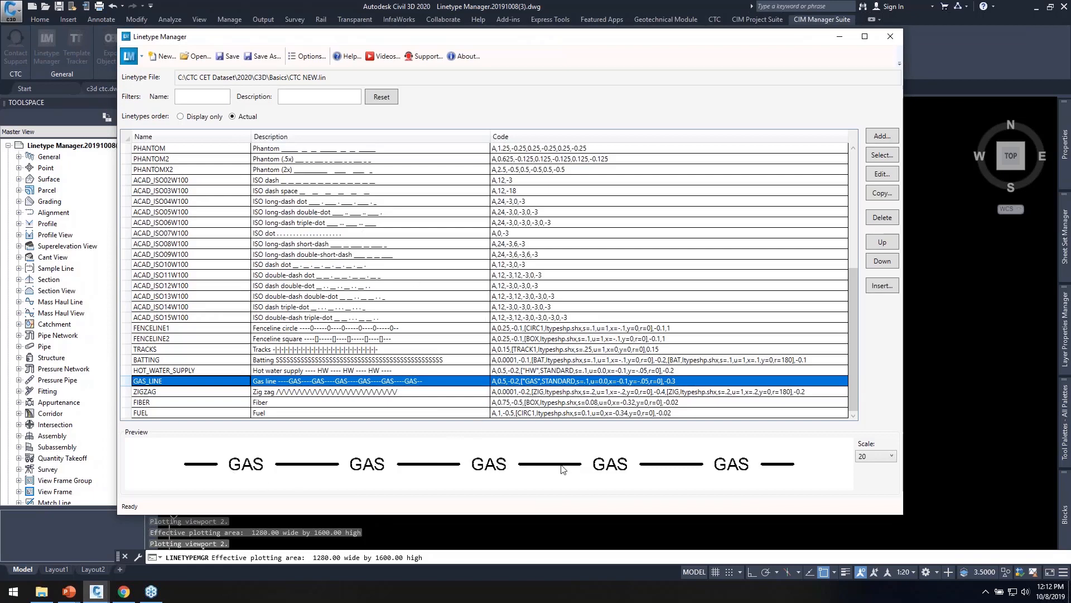
# Save the changes to CTC NEW.lin and return to the c3d ctc.dwt template drawing
pyautogui.click(232, 57)
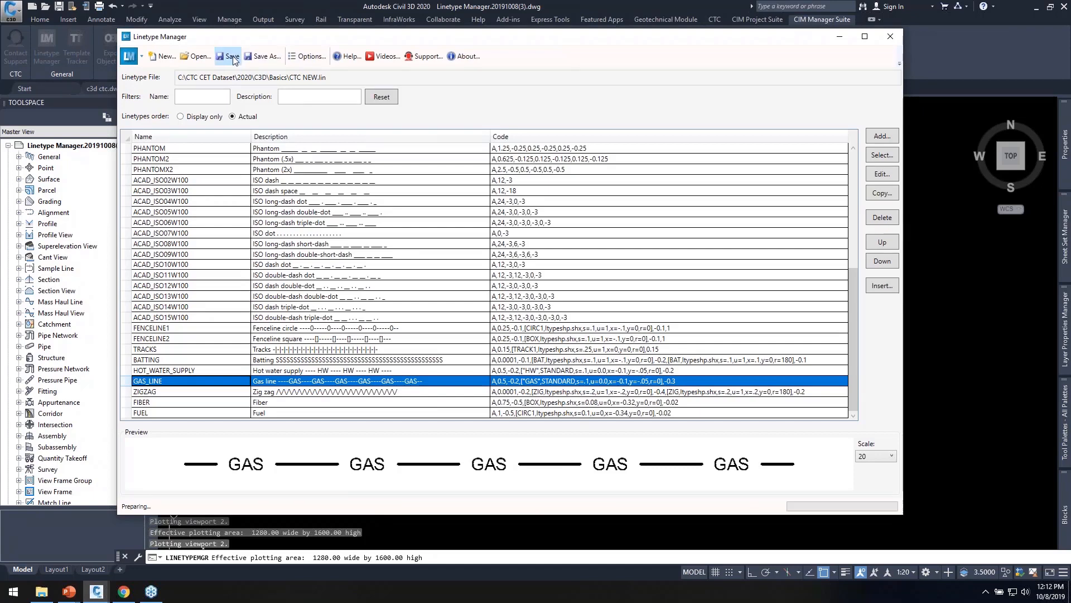
pyautogui.click(891, 37)
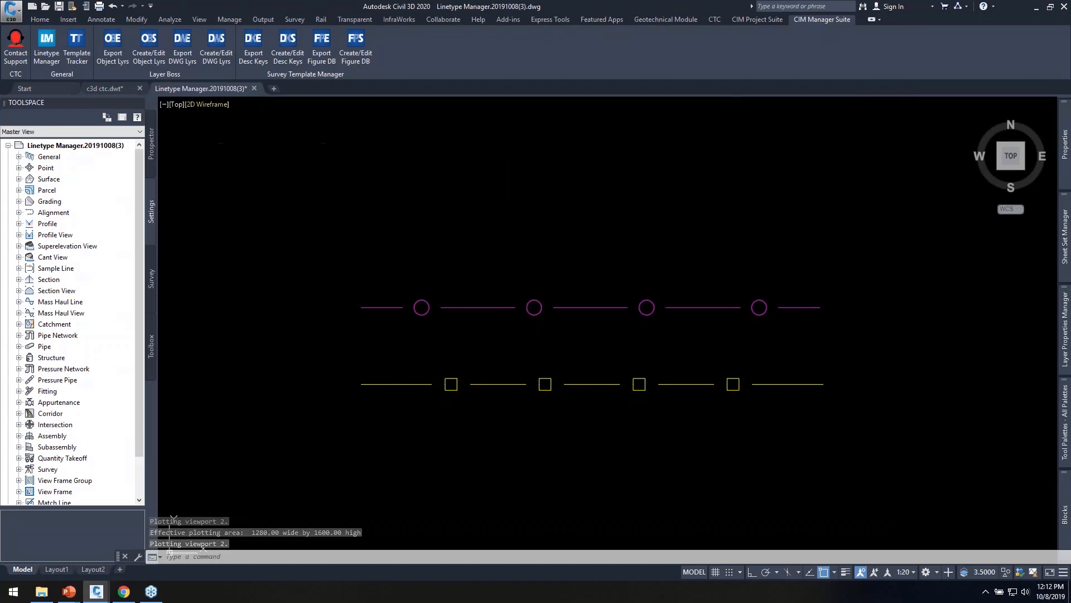
pyautogui.click(112, 90)
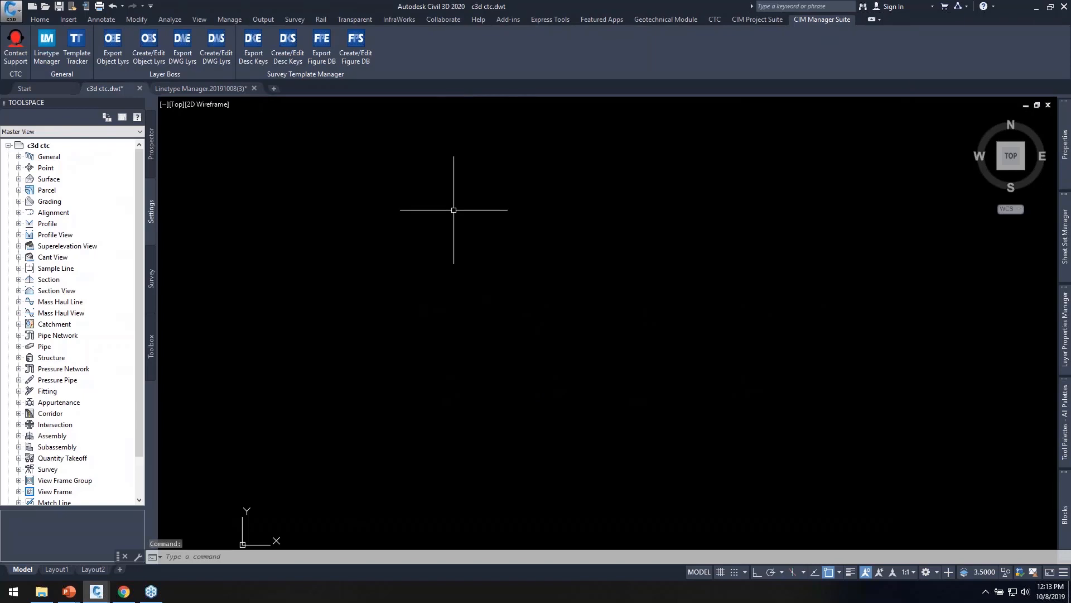
# Switch to File Explorer and open CTC.stb from the C3D Sheets folder in the Plot Style Table Editor's form view
pyautogui.click(41, 591)
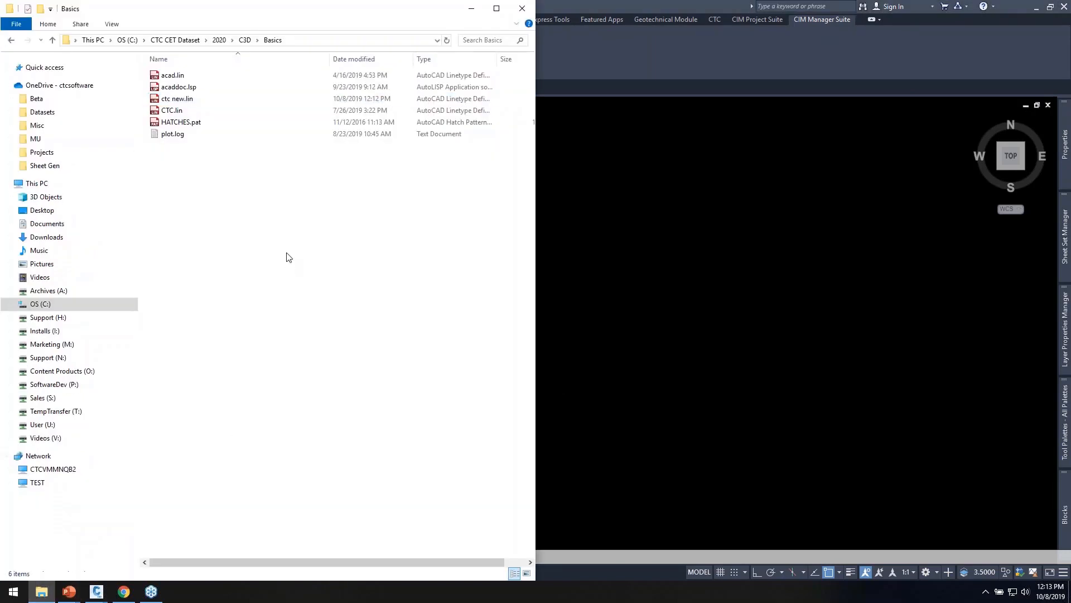
pyautogui.click(244, 41)
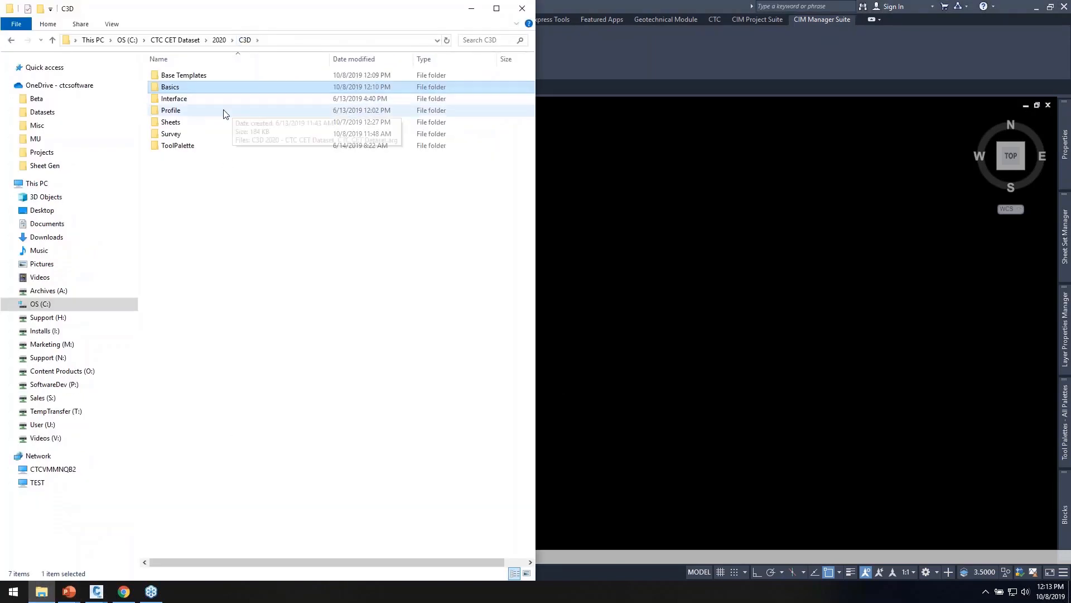
pyautogui.doubleClick(170, 122)
pyautogui.click(174, 133)
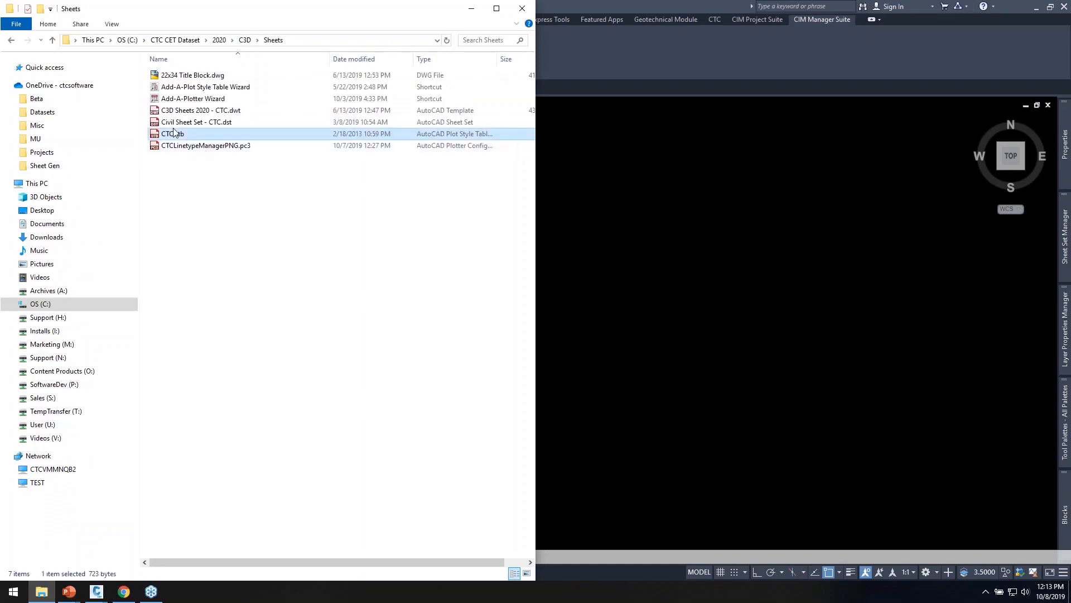
pyautogui.doubleClick(175, 133)
pyautogui.click(488, 167)
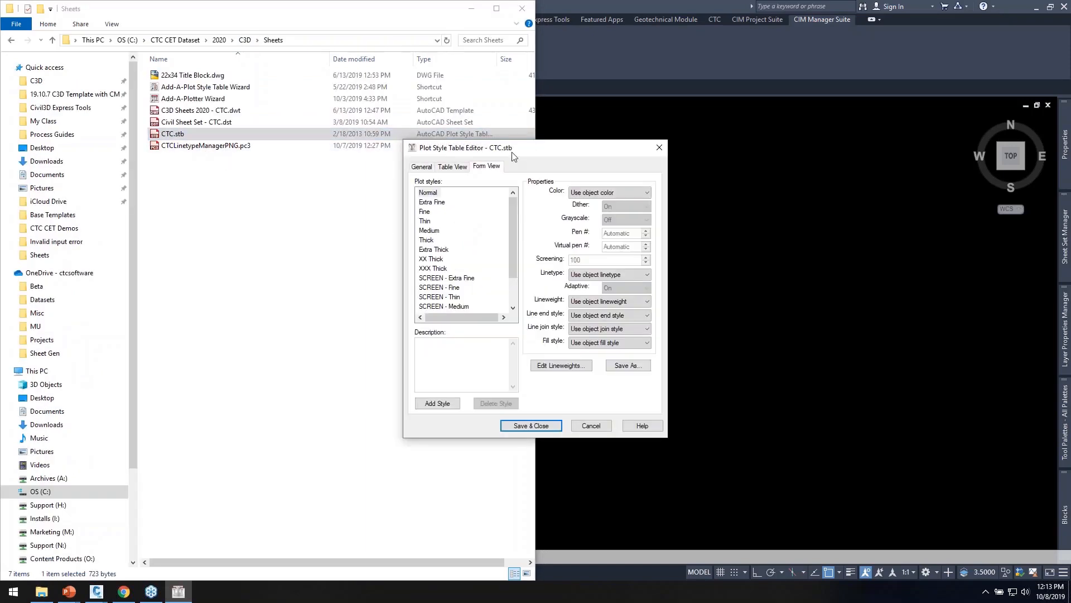
# Look through the plot styles defined in CTC.stb and close the table without saving
pyautogui.moveTo(512, 152); pyautogui.dragTo(281, 88)
pyautogui.moveTo(280, 157); pyautogui.dragTo(278, 113)
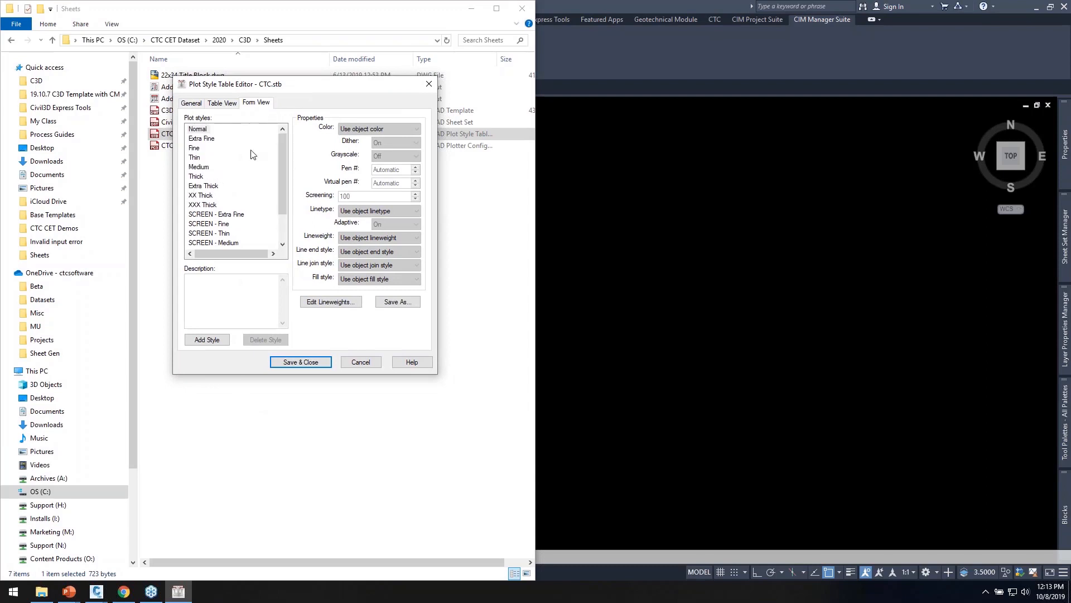
pyautogui.moveTo(283, 172); pyautogui.dragTo(283, 140)
pyautogui.moveTo(322, 90); pyautogui.dragTo(348, 110)
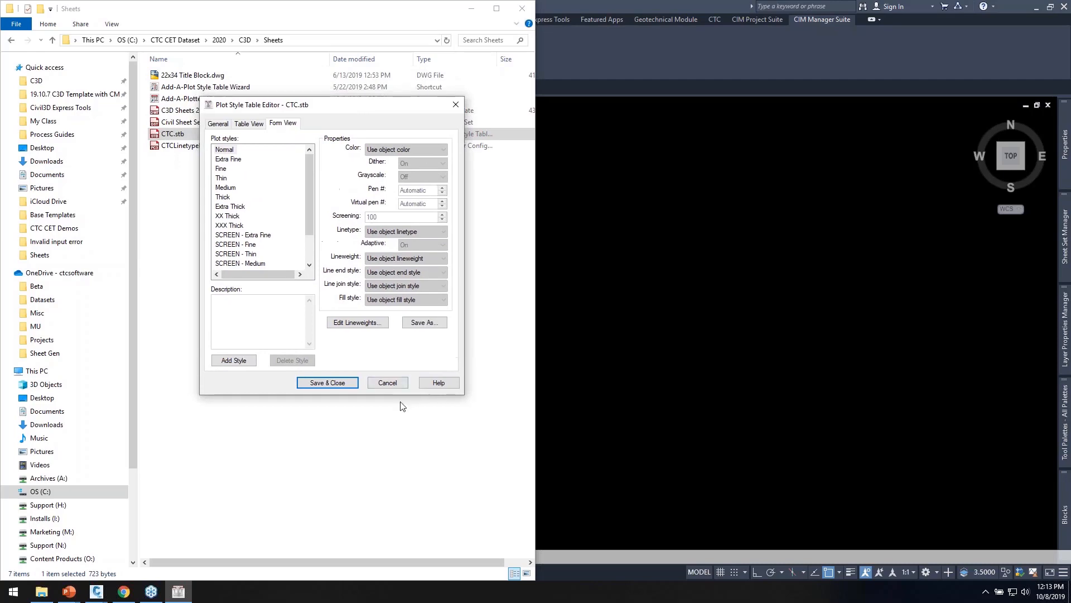
pyautogui.click(387, 383)
# Switch back to Civil 3D and run the LA layer command in the template drawing
pyautogui.click(638, 318)
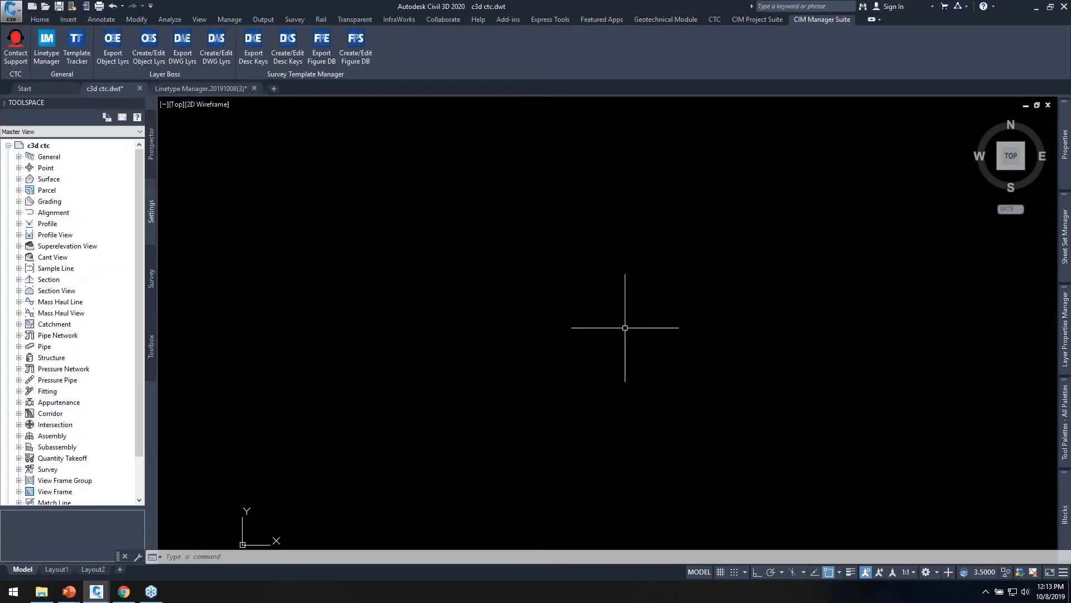
pyautogui.write('LA')
pyautogui.press('Return')
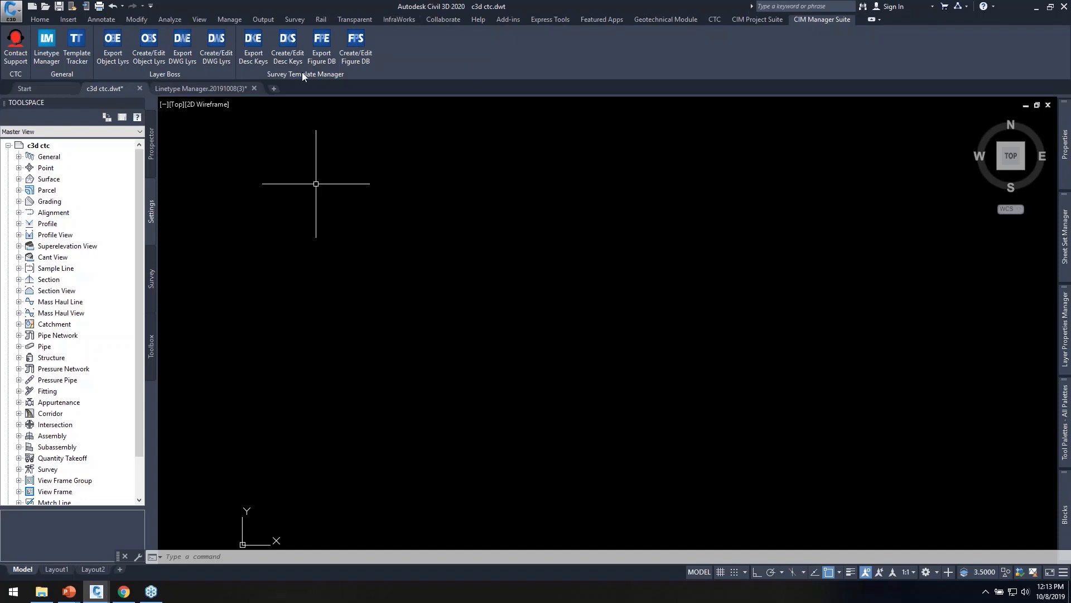
# Close the Linetype Manager sample drawing without saving its changes
pyautogui.click(245, 88)
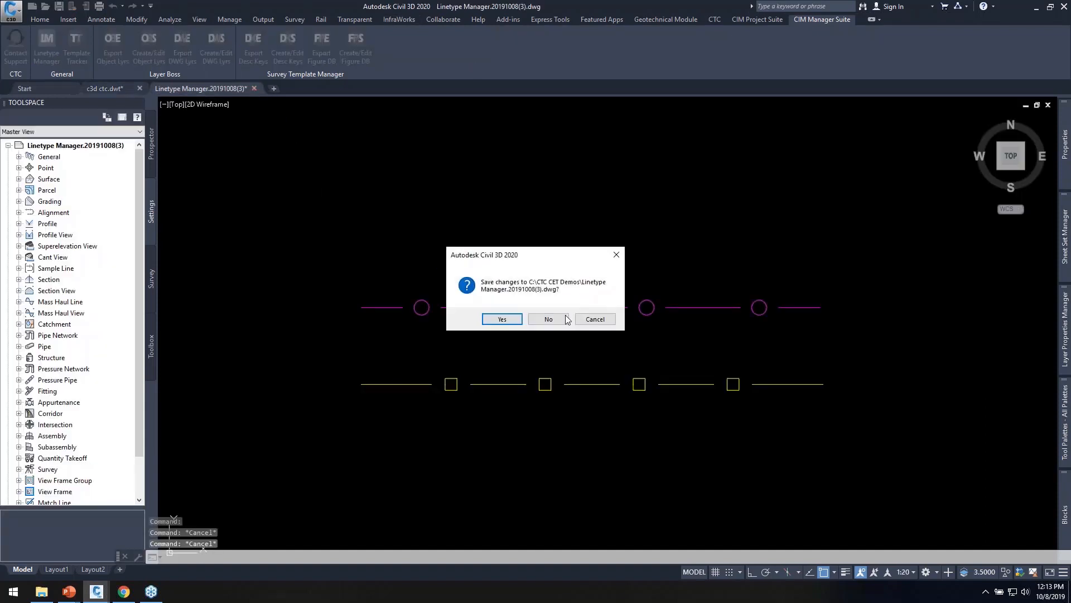
pyautogui.click(542, 323)
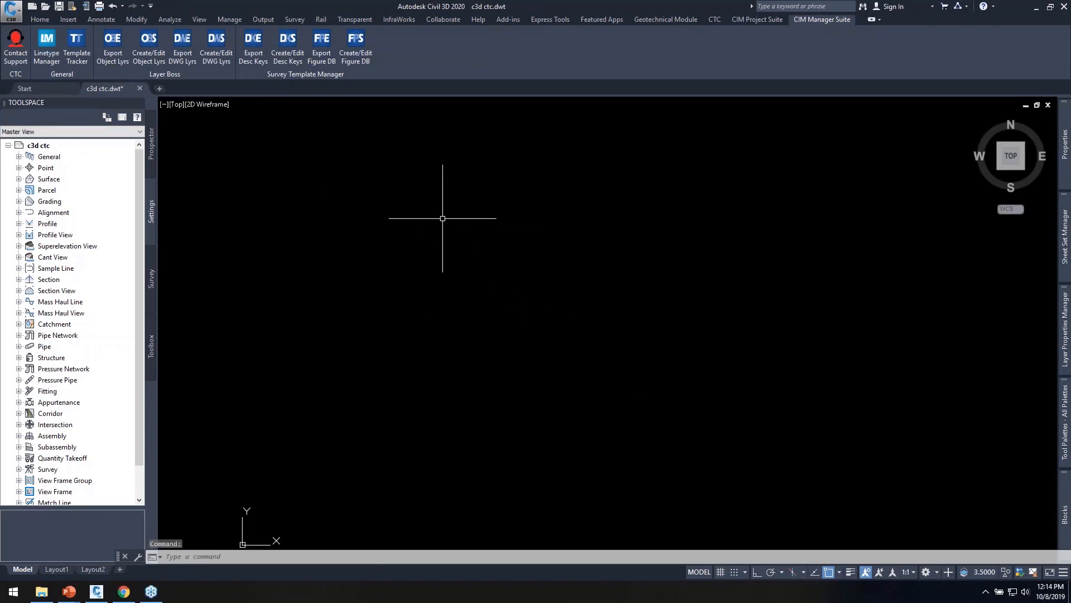
# Check the template's layer list in the Layer Properties Manager
pyautogui.write('la')
pyautogui.press('Return')
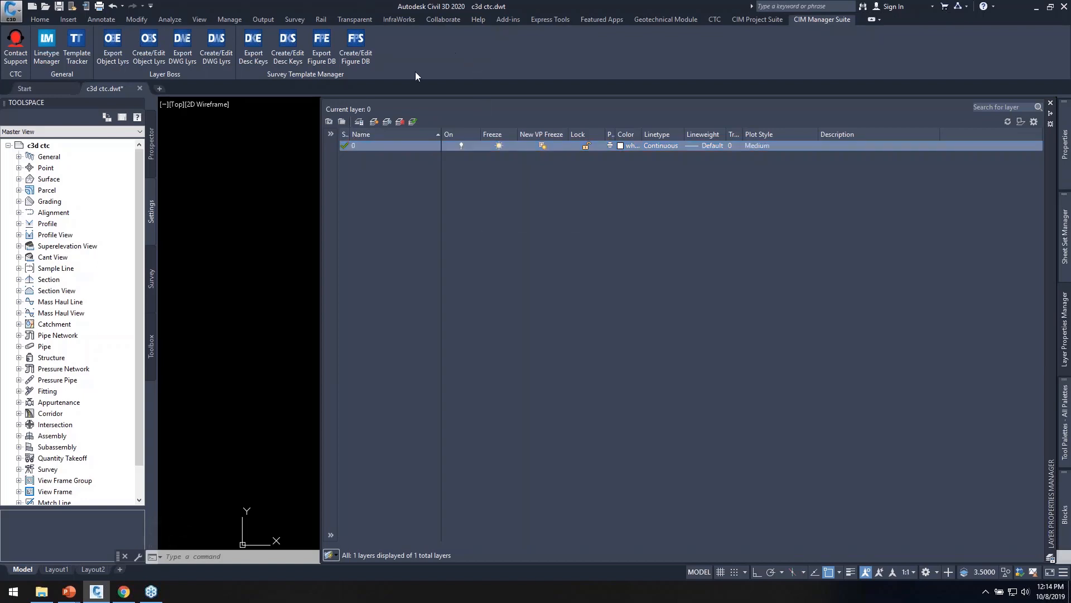
pyautogui.click(239, 194)
pyautogui.click(232, 244)
# View the layers of c3d ctc.dwt in DesignCenter, and close the palette
pyautogui.write('dc')
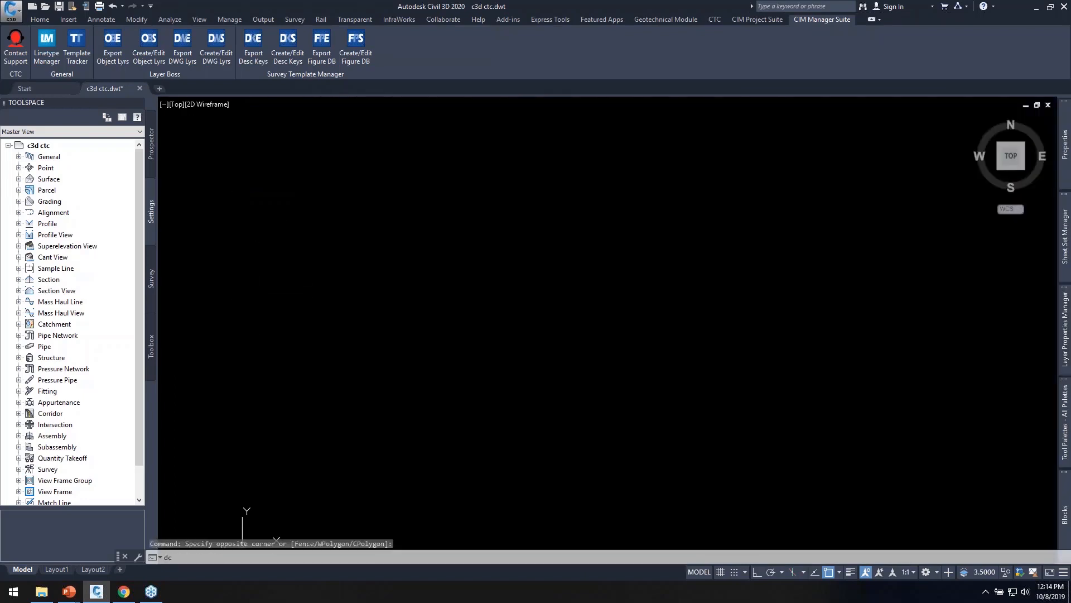
pyautogui.press('Return')
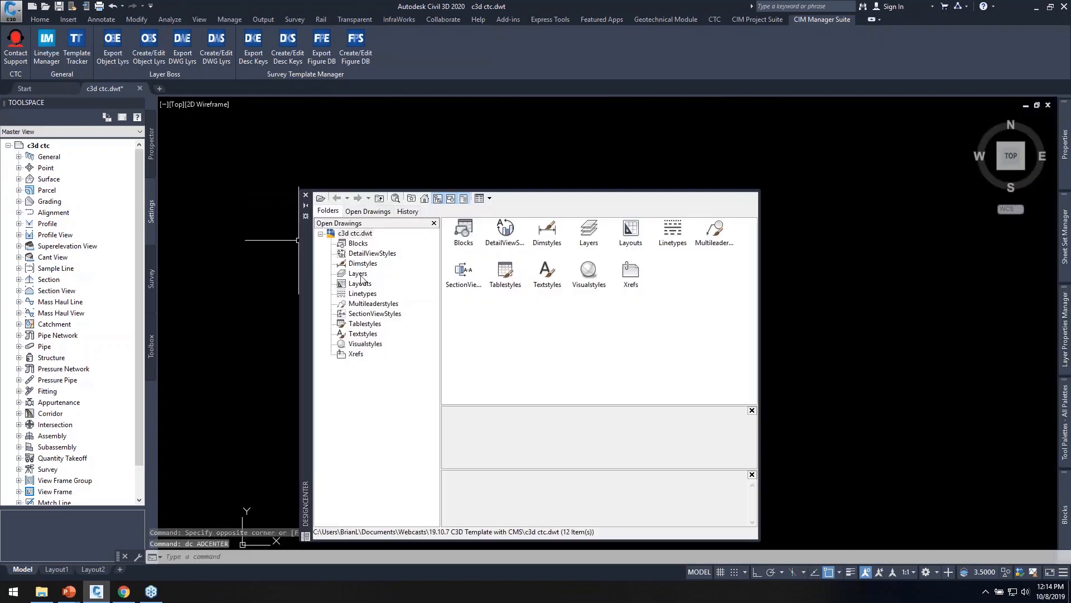
pyautogui.click(357, 274)
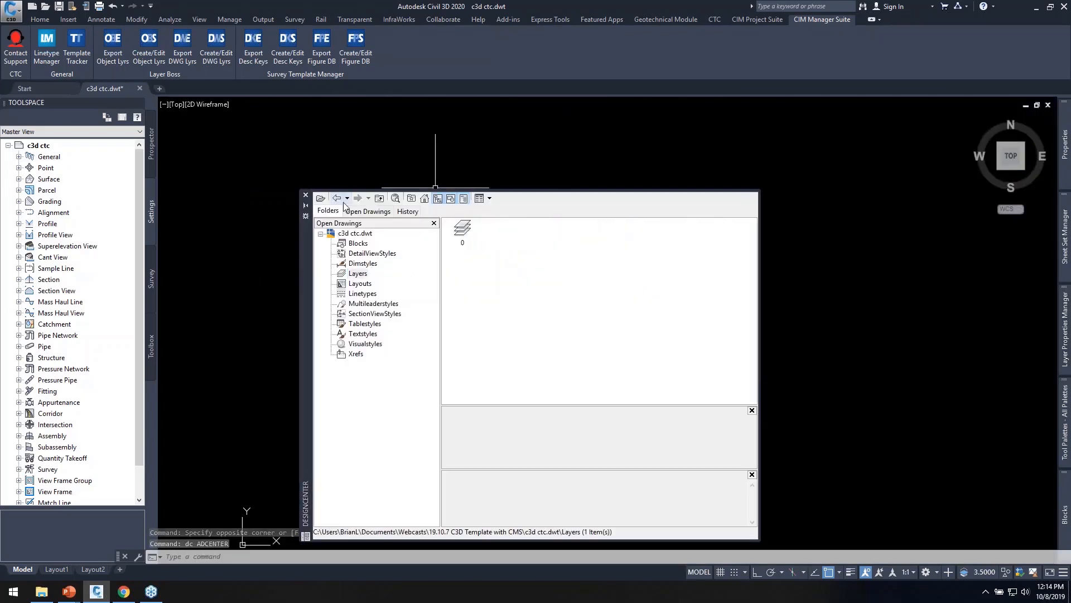
pyautogui.click(305, 194)
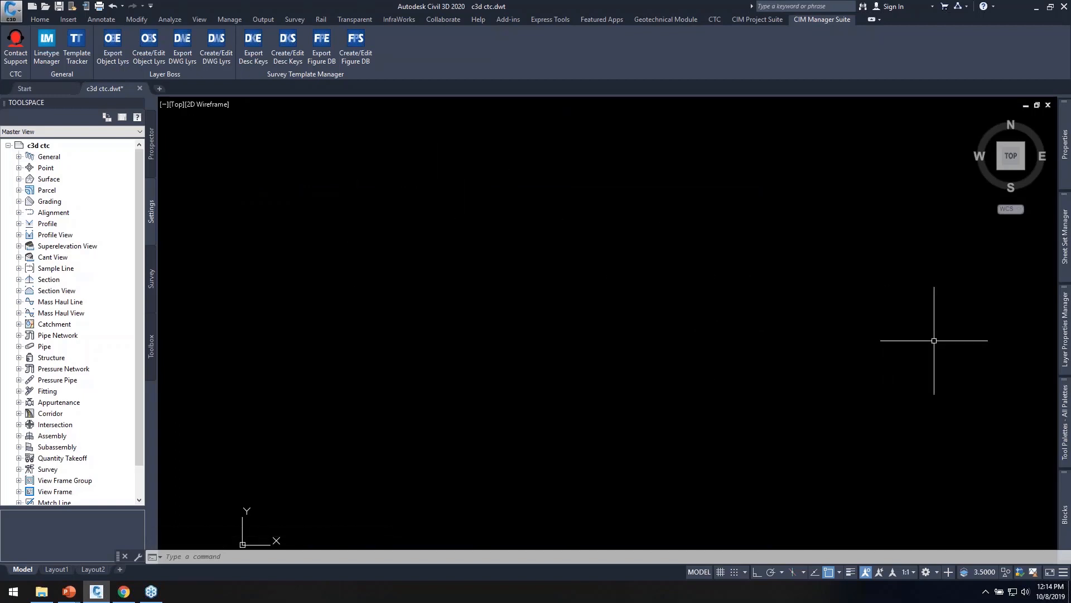
# Export the current drawing's layers with Layer Boss, including linetypes from ctc new.lin, to Layers Properties Manager.xlsx and open it in Excel
pyautogui.moveTo(1064, 330)
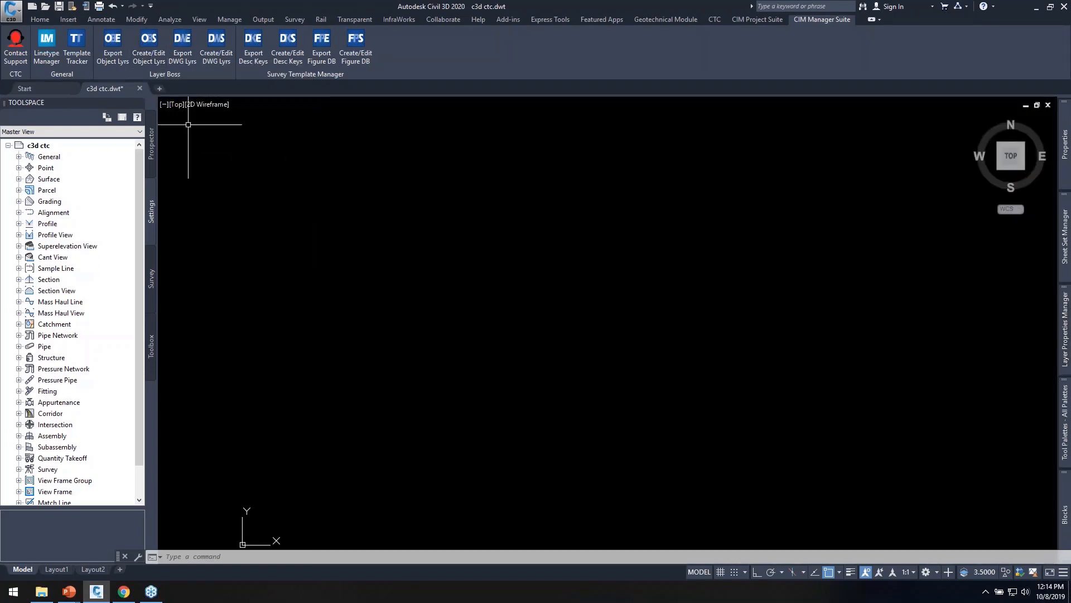
pyautogui.click(181, 50)
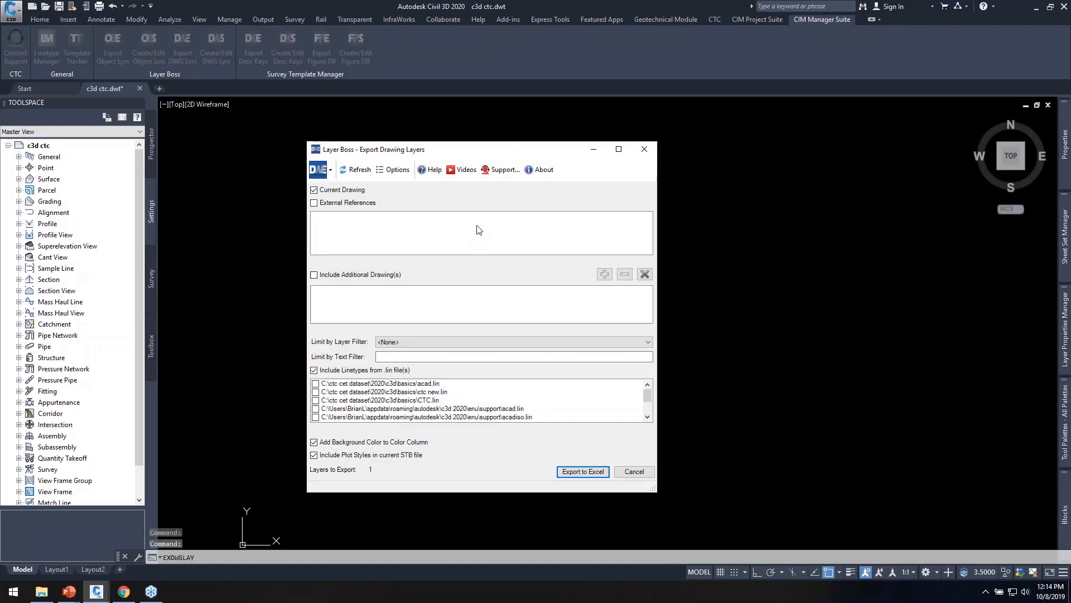
pyautogui.moveTo(491, 149); pyautogui.dragTo(492, 108)
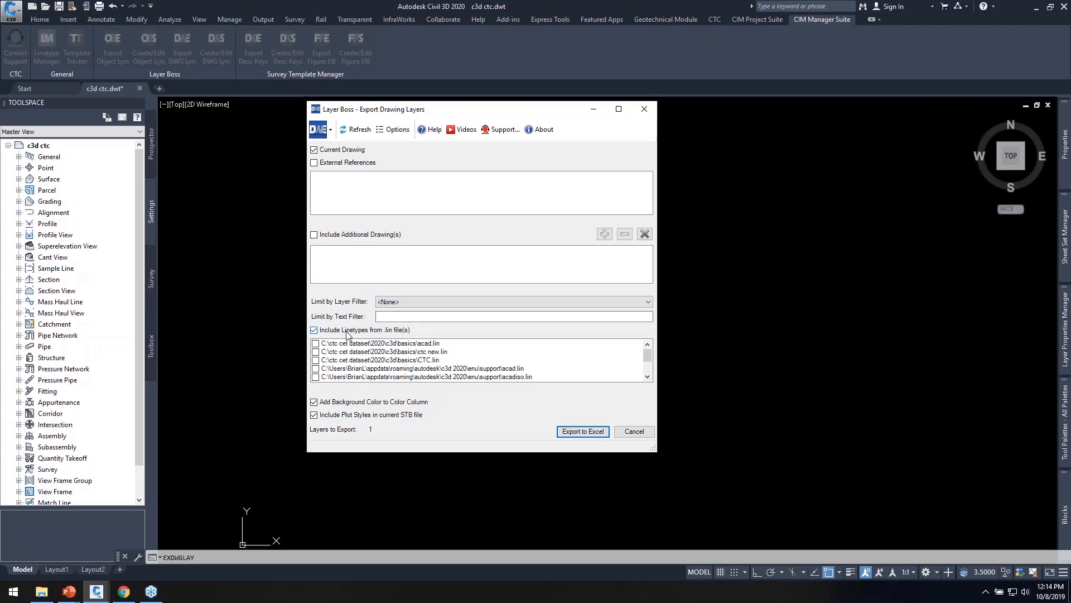
pyautogui.click(316, 352)
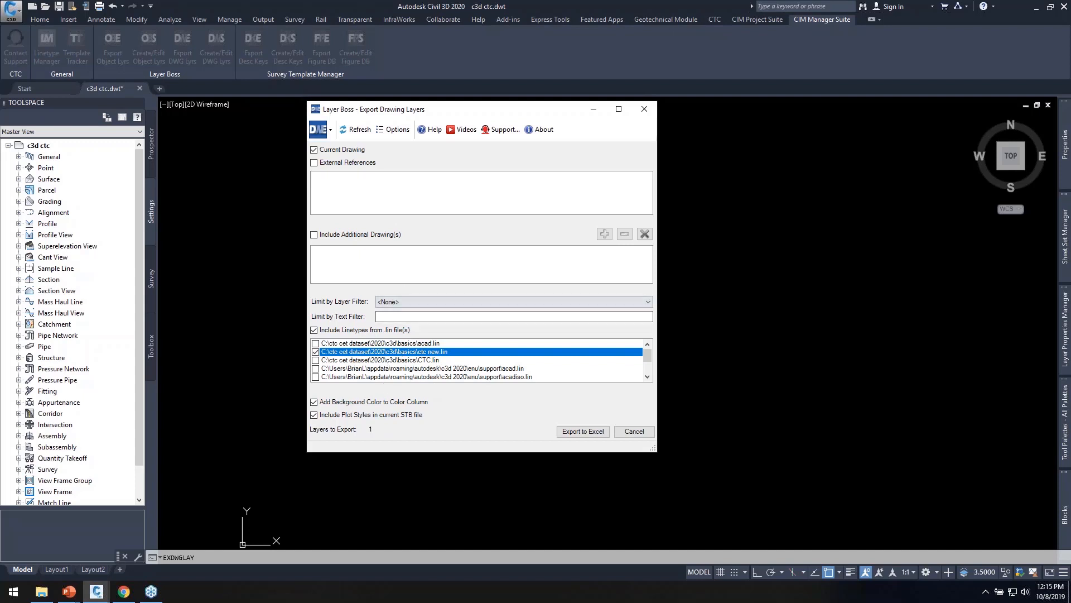
pyautogui.click(584, 431)
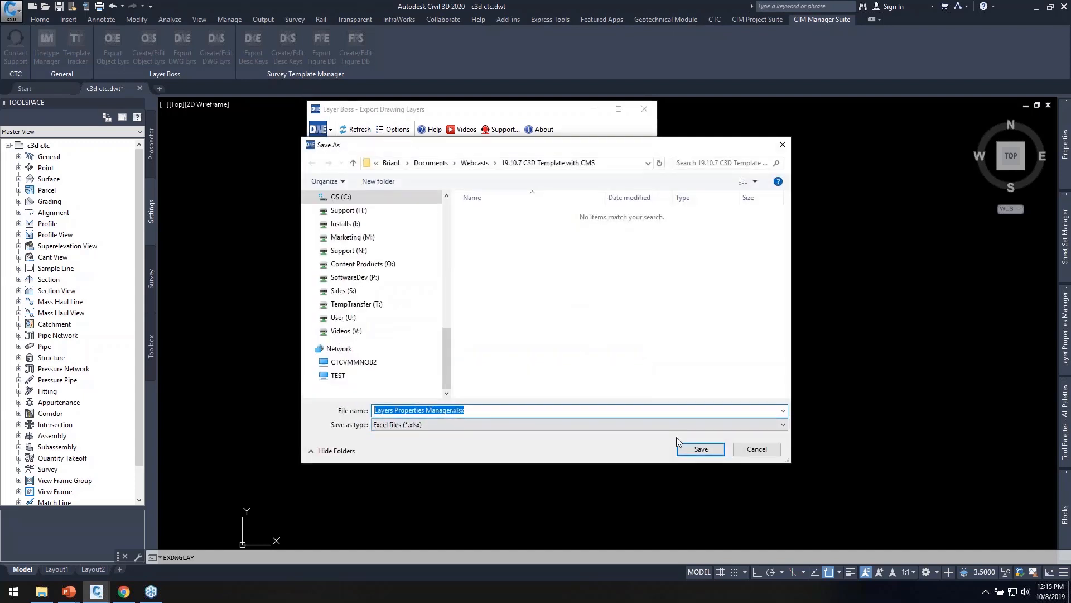
pyautogui.click(700, 449)
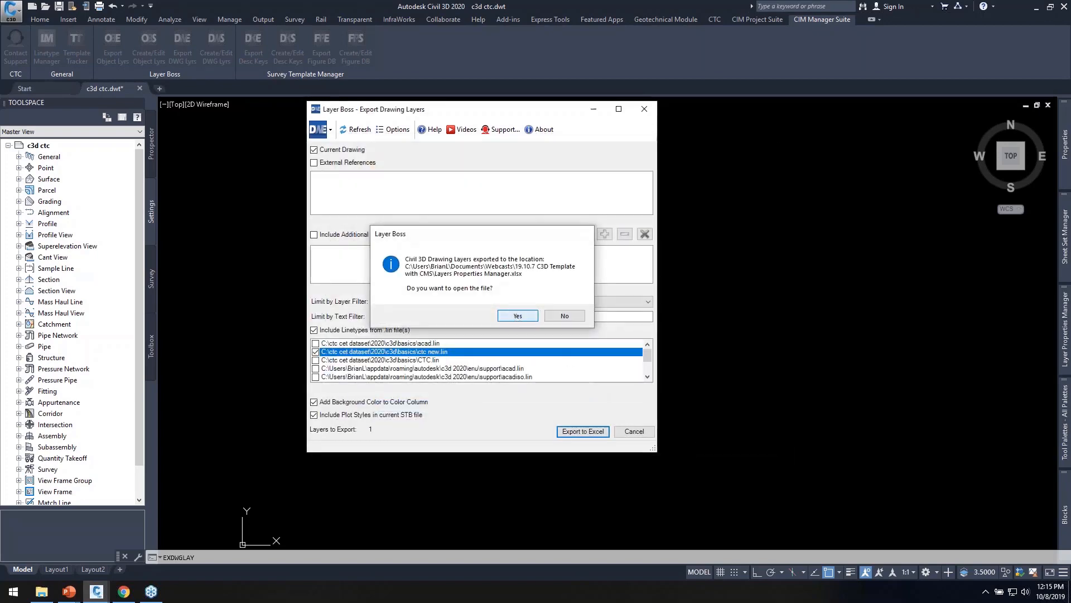
pyautogui.click(511, 316)
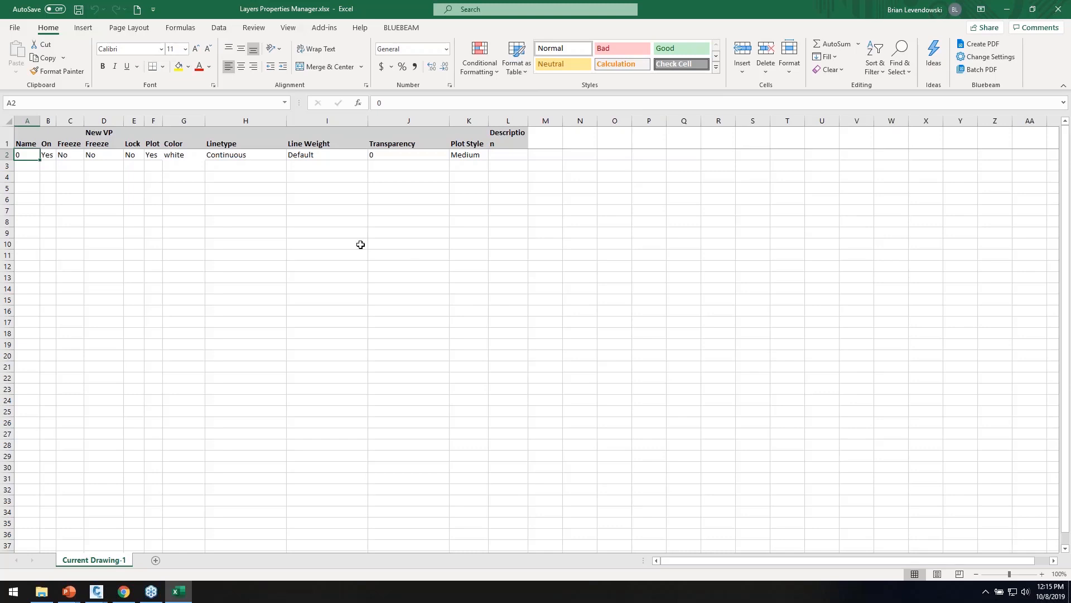
# Widen the Name and Description columns of the exported layer table
pyautogui.moveTo(42, 120); pyautogui.dragTo(110, 119)
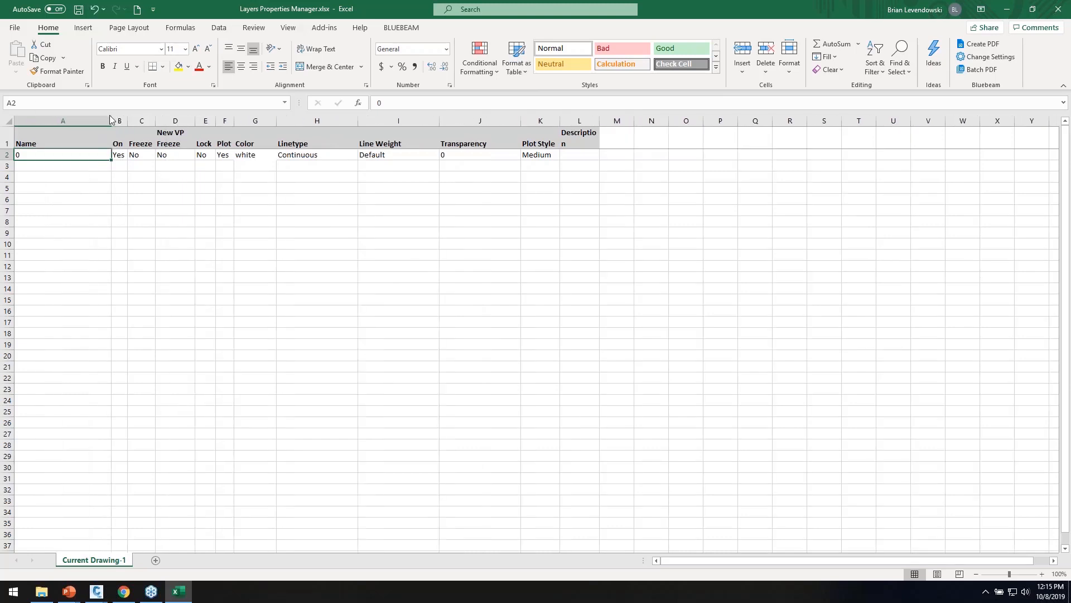
pyautogui.moveTo(600, 120); pyautogui.dragTo(650, 120)
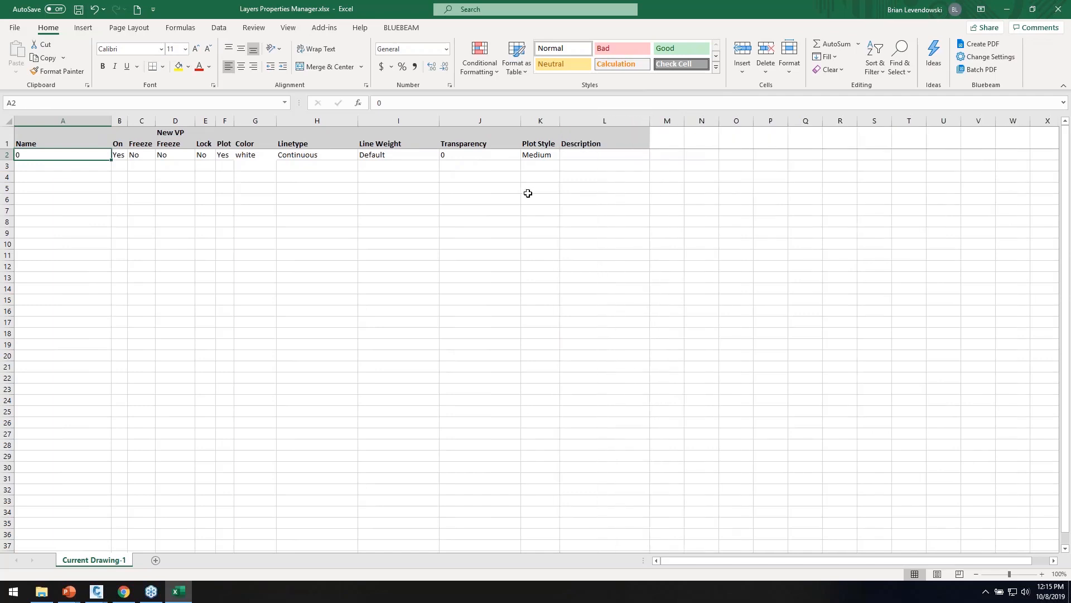
pyautogui.click(233, 210)
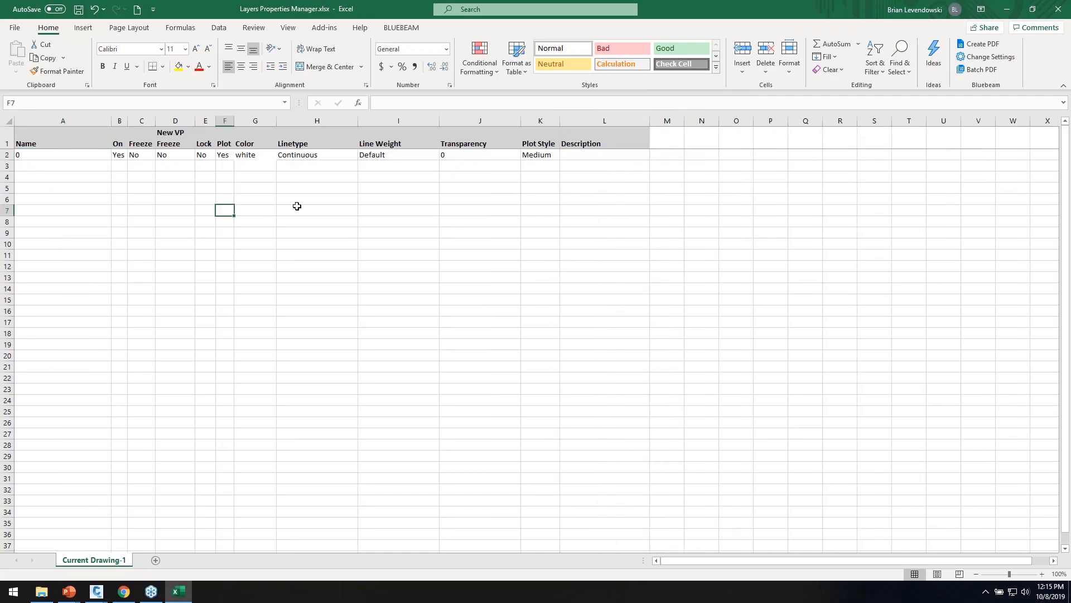
# Look through the available linetype and plot style choices for layer 0, keeping its current settings
pyautogui.click(341, 154)
pyautogui.click(363, 155)
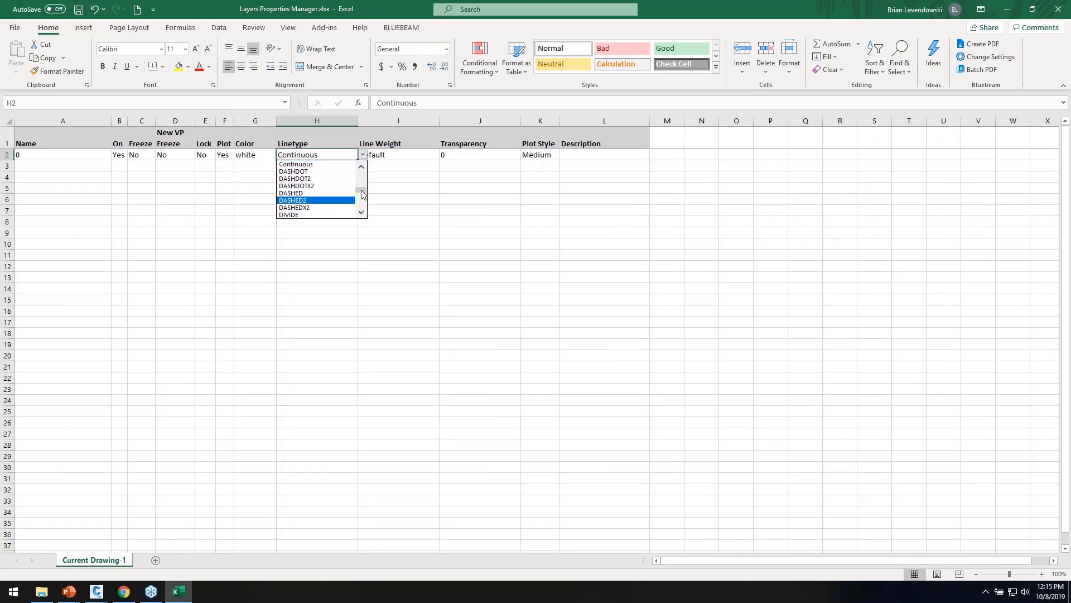
pyautogui.scroll(4, 363, 196)
pyautogui.press('Escape')
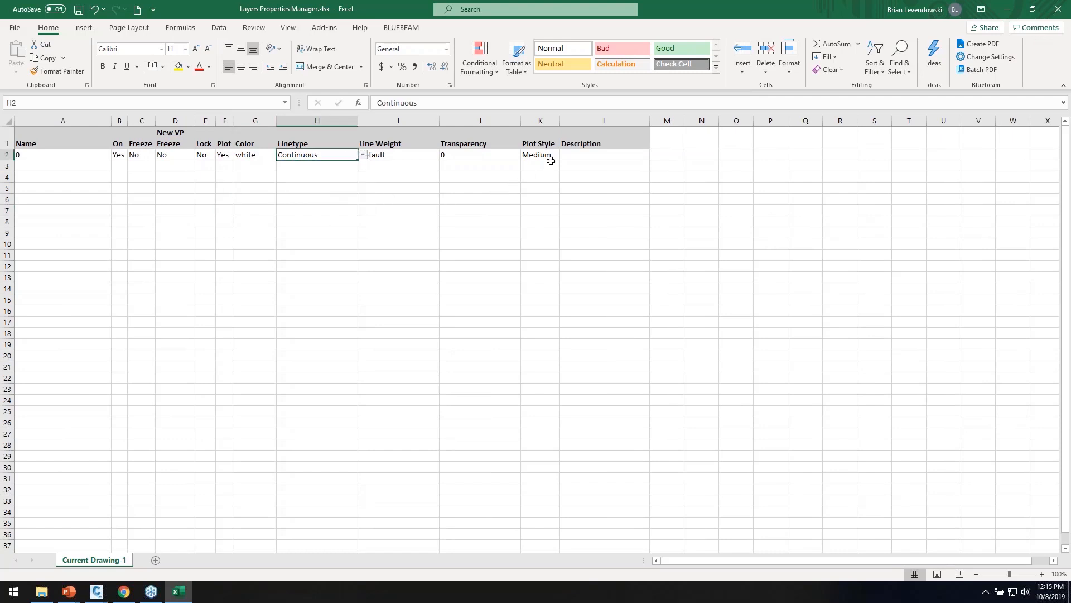
pyautogui.click(544, 156)
pyautogui.click(565, 155)
pyautogui.moveTo(564, 184)
pyautogui.mouseDown()
pyautogui.moveTo(564, 201)
pyautogui.moveTo(564, 174)
pyautogui.mouseUp()
pyautogui.click(433, 240)
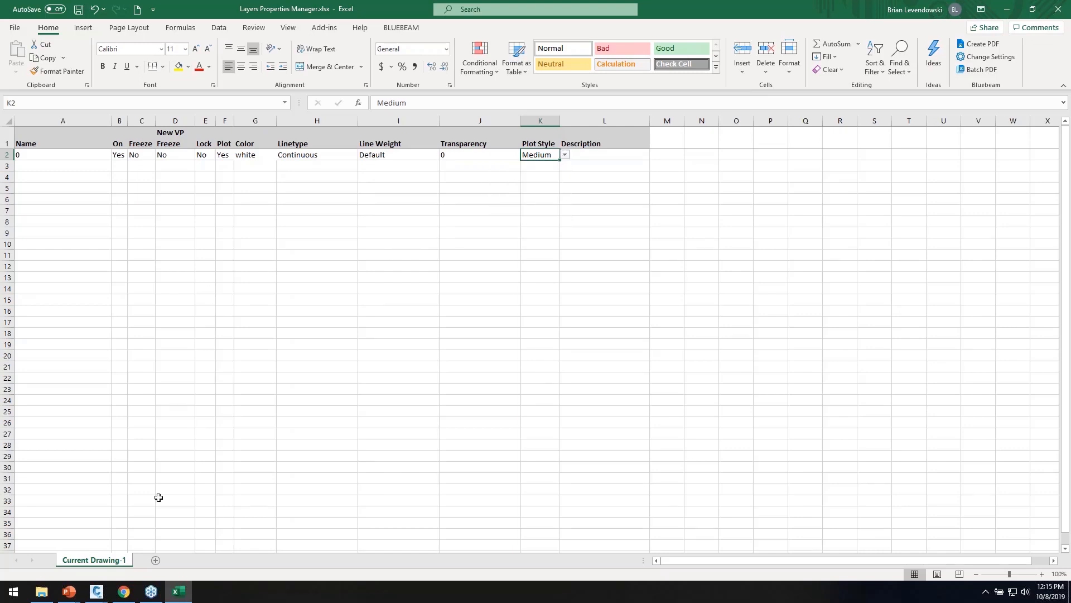
# Add a new worksheet and enter C in cell A1 and SITE in cell C1
pyautogui.click(184, 560)
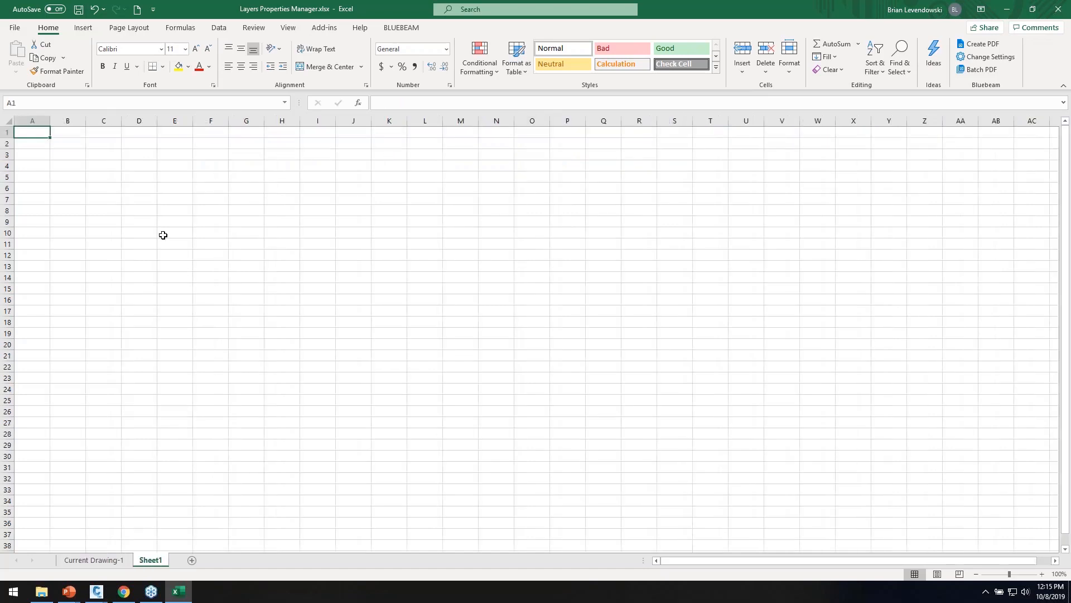
pyautogui.write('C')
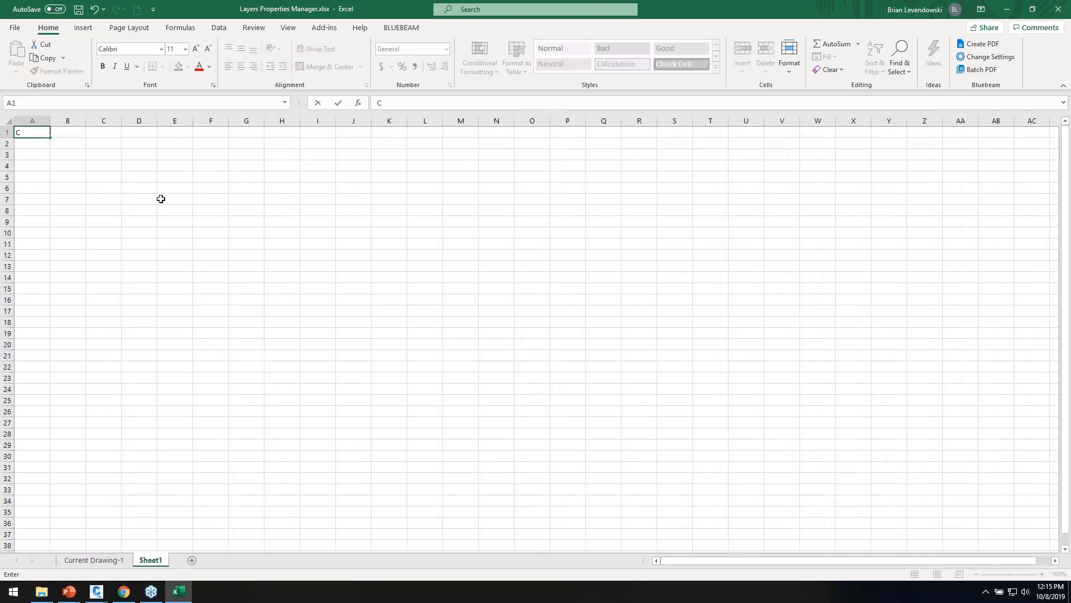
pyautogui.press('Tab')
pyautogui.press('Tab')
pyautogui.write('Sl')
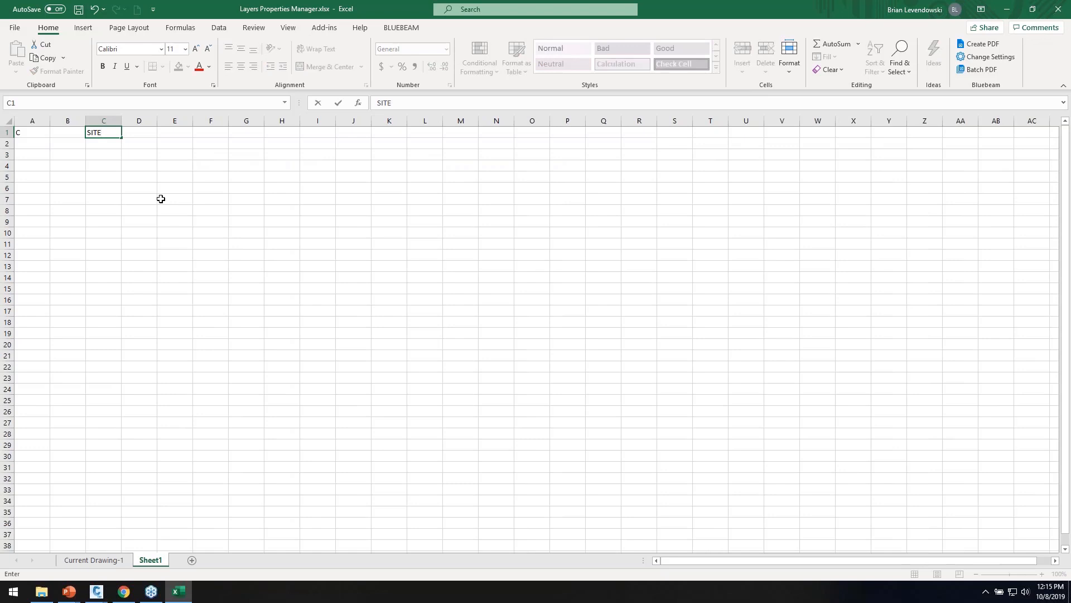
pyautogui.write('TE')
pyautogui.press('Return')
# Fill SITE from C1 down through C4
pyautogui.write('S')
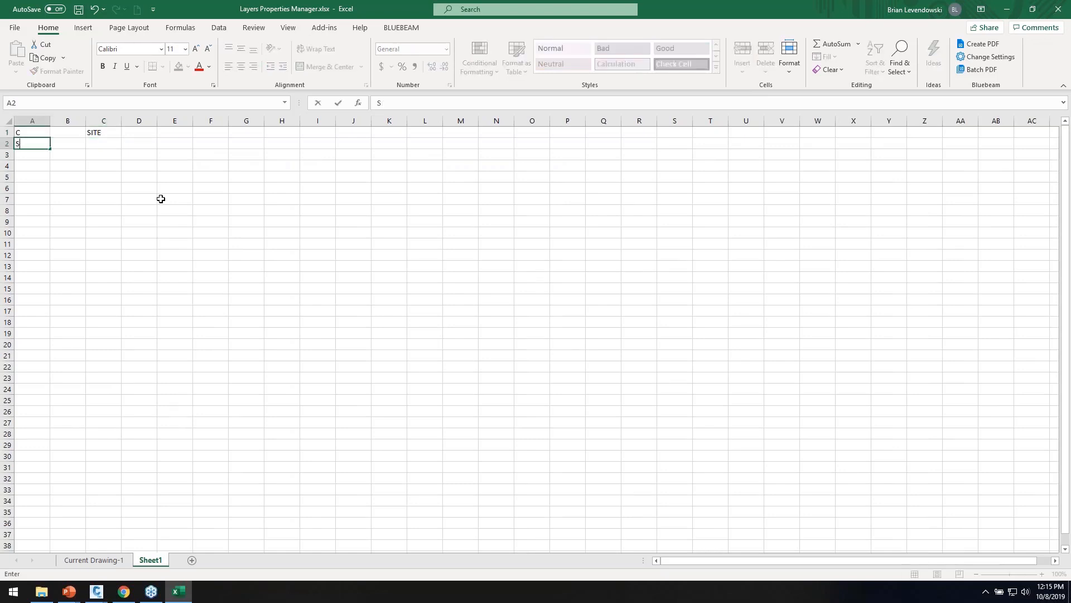
pyautogui.click(112, 132)
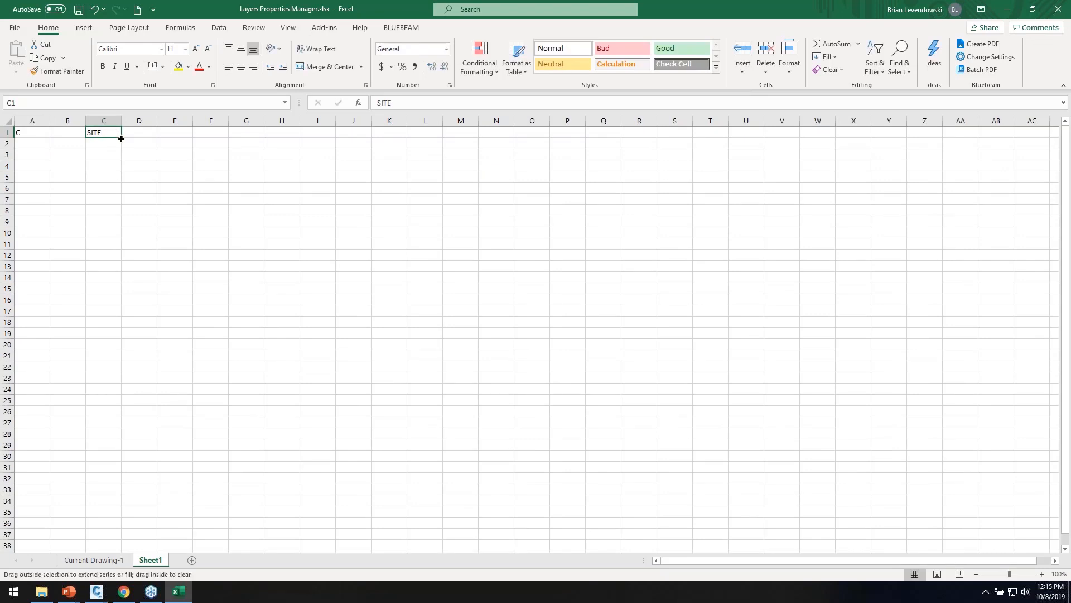
pyautogui.moveTo(121, 137); pyautogui.dragTo(128, 169)
# Enter PAVE in C5 and fill it down through C8
pyautogui.click(106, 176)
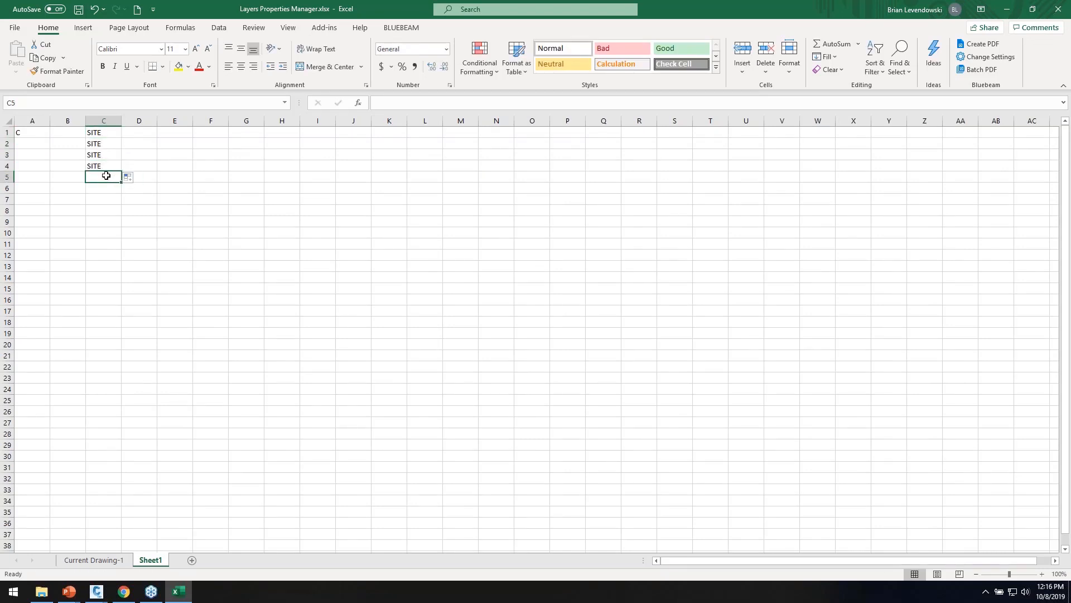
pyautogui.write('PAVE')
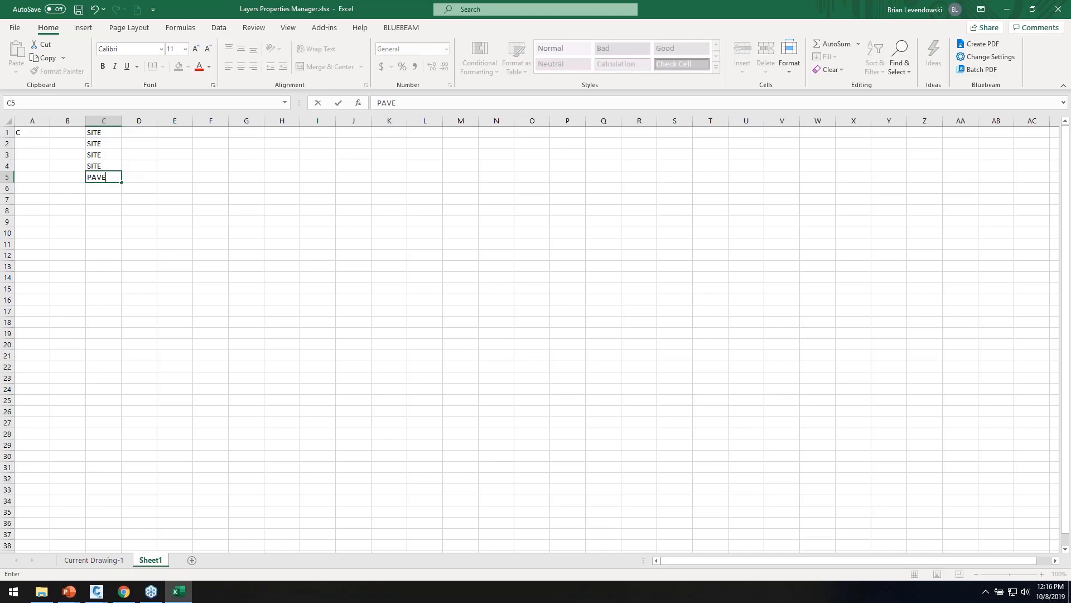
pyautogui.press('Return')
pyautogui.click(115, 177)
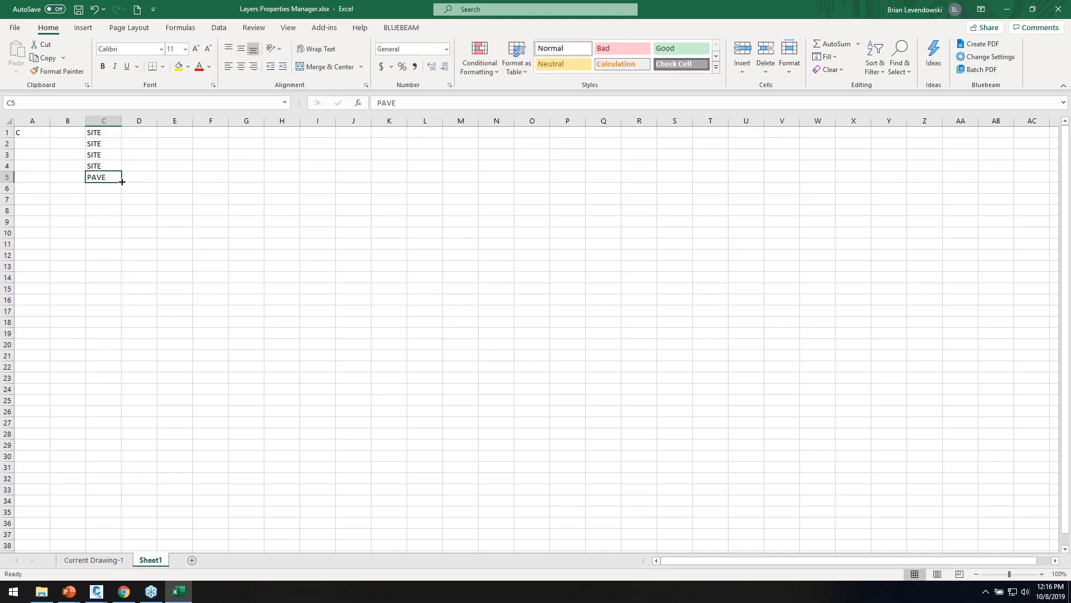
pyautogui.moveTo(126, 190); pyautogui.dragTo(125, 215)
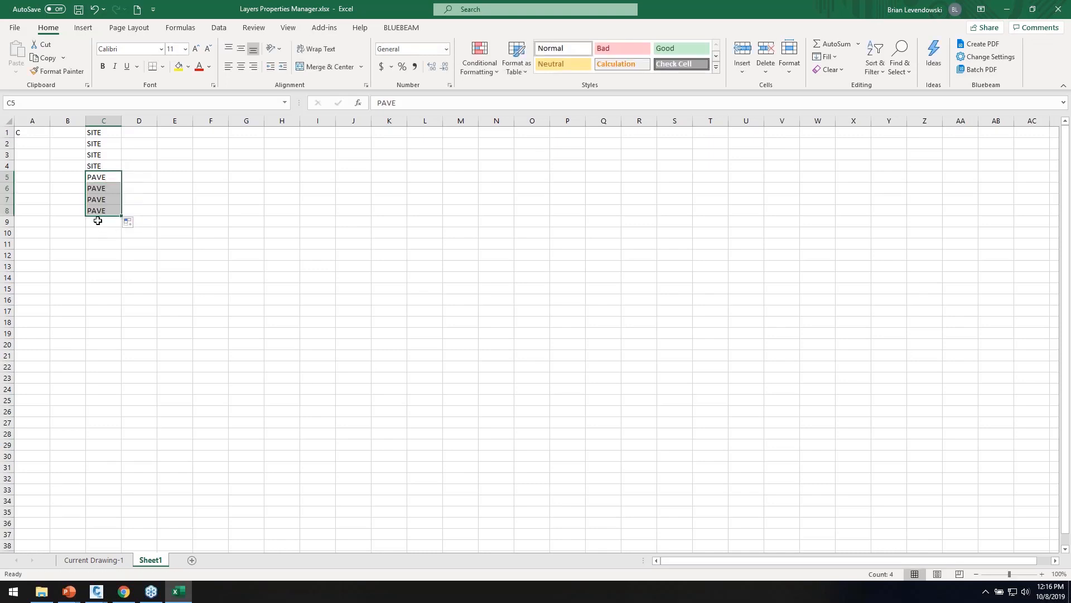
# Enter UTIL in C9 and fill it down through C12
pyautogui.click(98, 219)
pyautogui.write('UTIL')
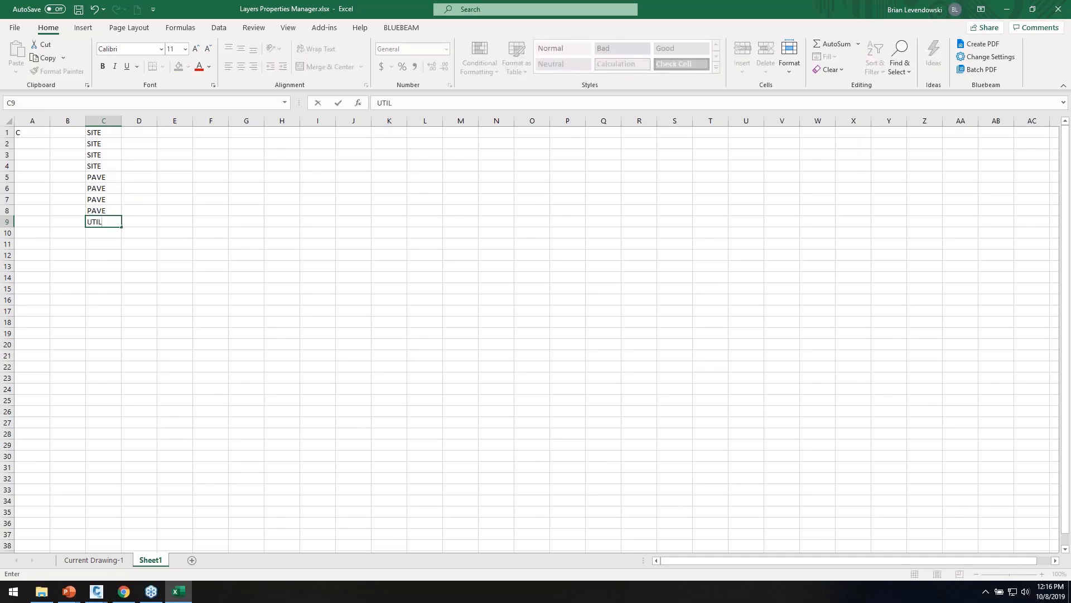
pyautogui.press('Return')
pyautogui.press('Up')
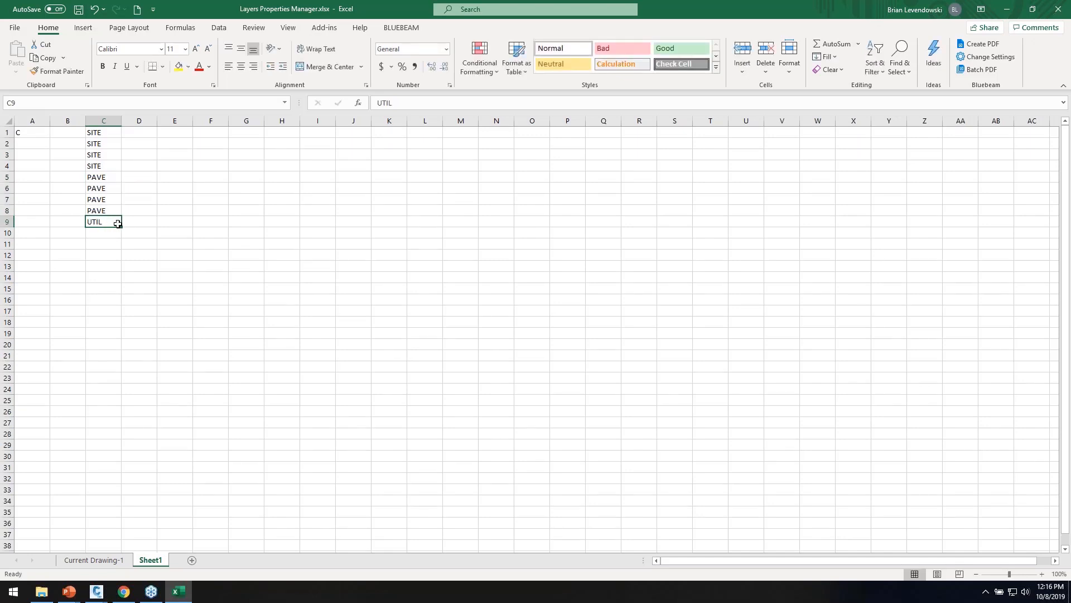
pyautogui.moveTo(121, 227); pyautogui.dragTo(122, 260)
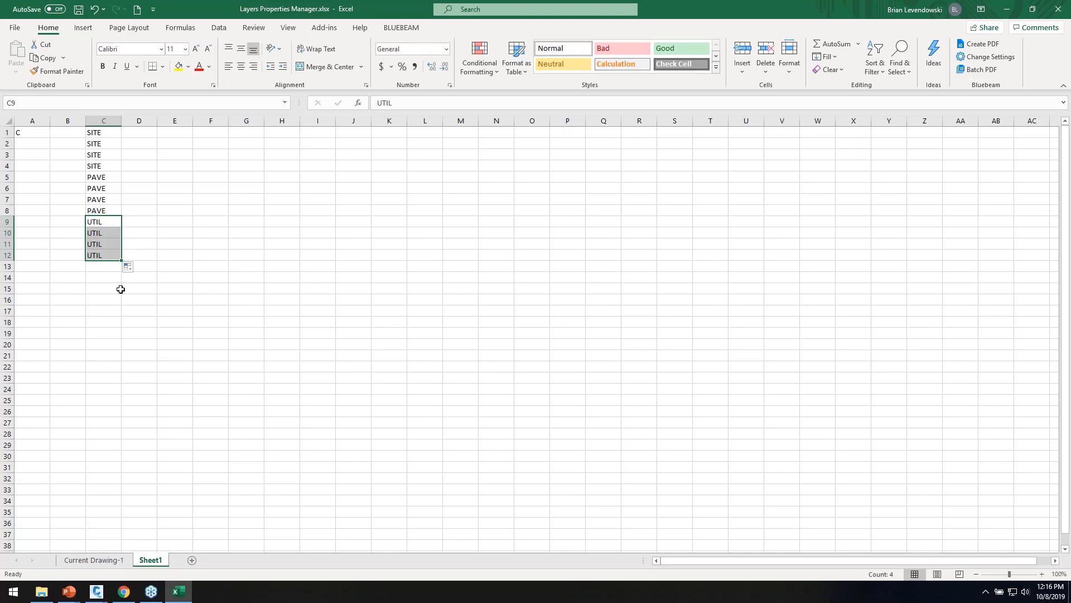
# Enter VEGE in C13 and fill it down to C14
pyautogui.click(103, 266)
pyautogui.write('VE')
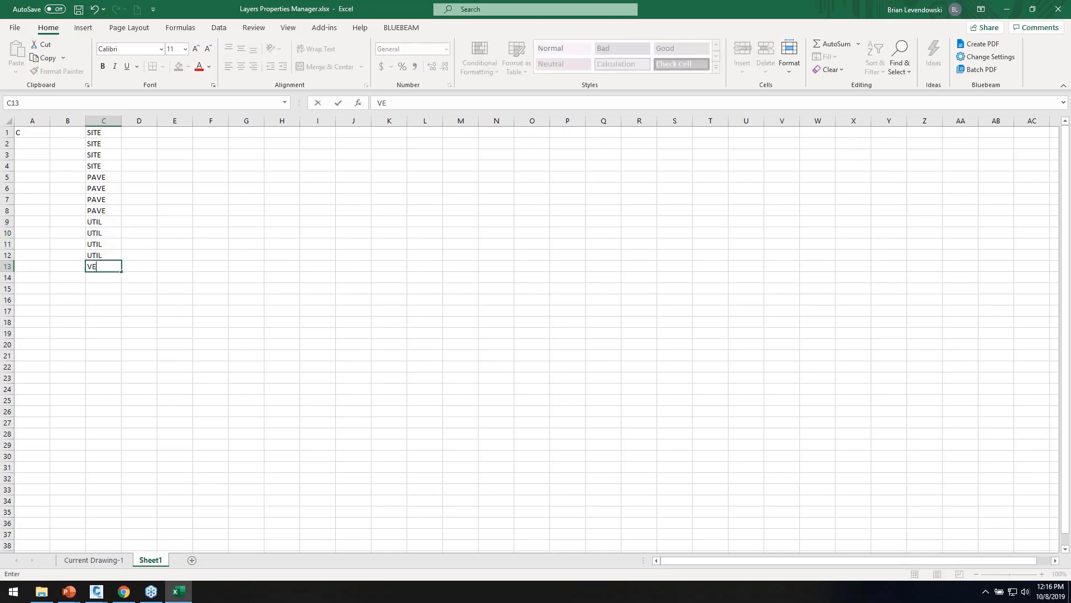
pyautogui.write('GE')
pyautogui.press('Return')
pyautogui.press('Up')
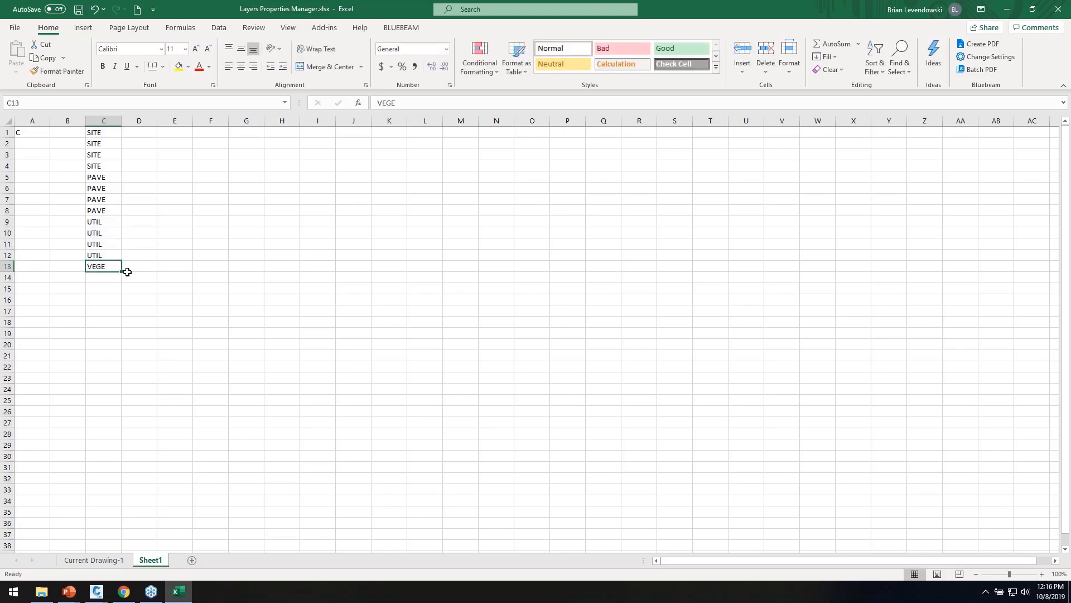
pyautogui.moveTo(121, 273); pyautogui.dragTo(124, 285)
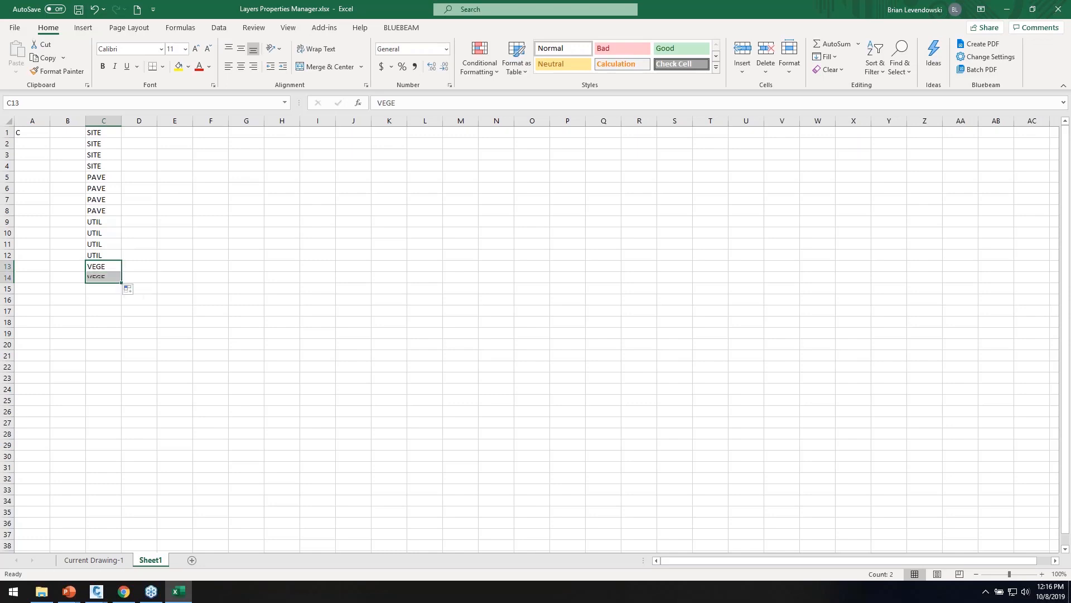
# Fill the C prefix from A1 down through A14, and select cell E1
pyautogui.click(40, 135)
pyautogui.moveTo(50, 137); pyautogui.dragTo(55, 279)
pyautogui.click(112, 133)
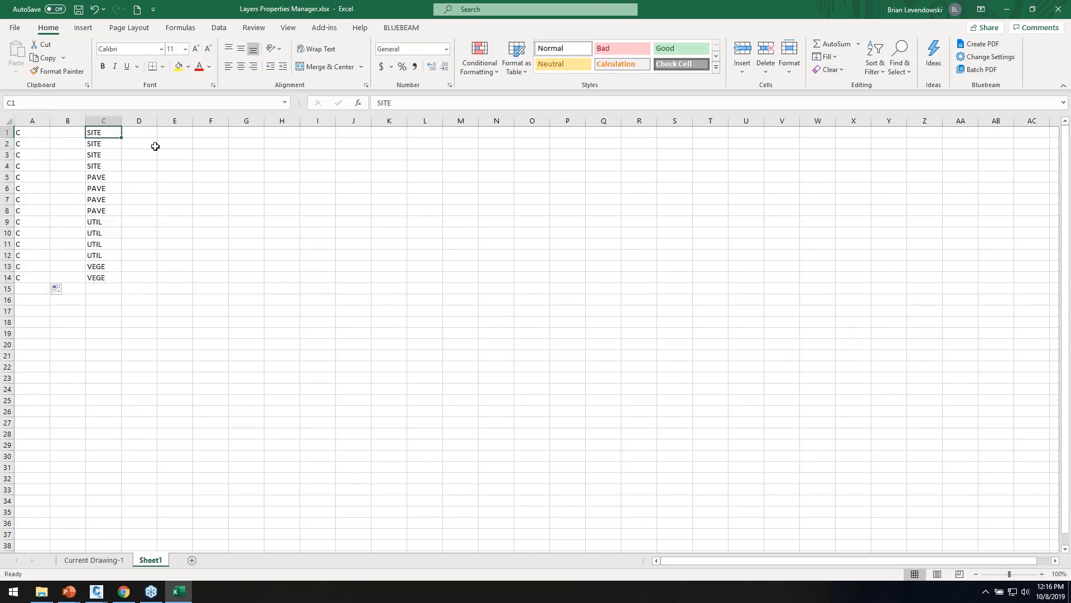
pyautogui.click(187, 133)
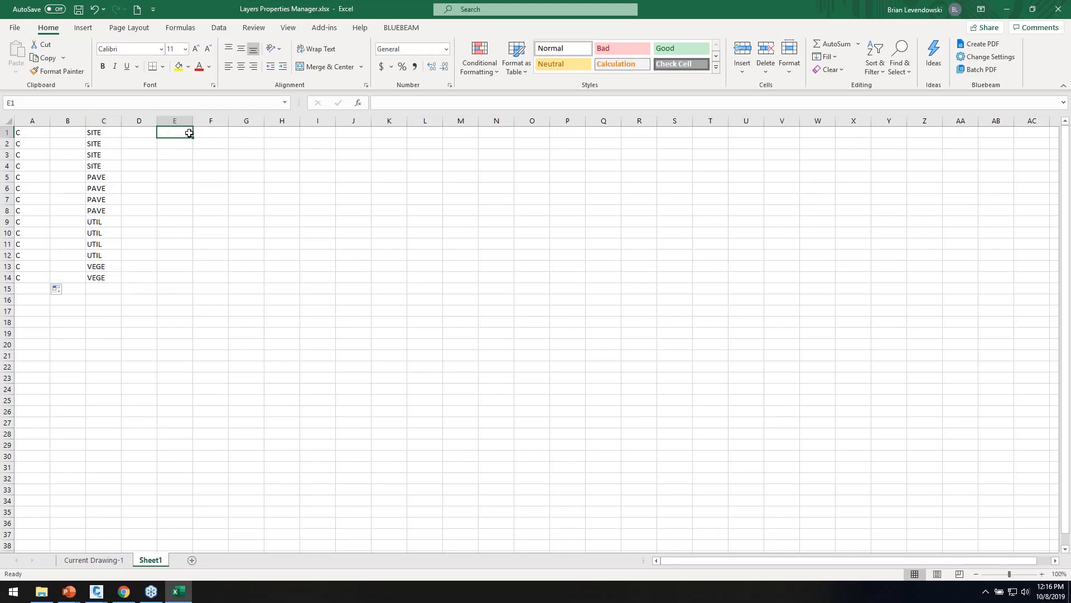
# Enter MBOX in cell E1 as the first SITE layer's descriptor
pyautogui.write('MA')
pyautogui.press('BackSpace')
pyautogui.press('BackSpace')
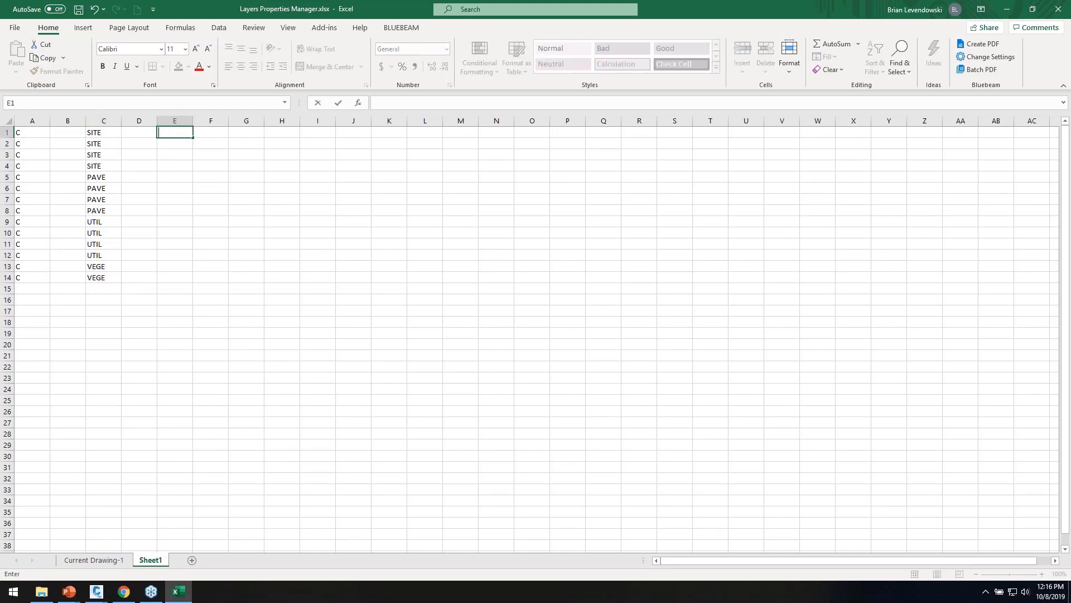
pyautogui.write('m')
pyautogui.press('BackSpace')
pyautogui.write('MAI')
pyautogui.press('BackSpace')
pyautogui.press('BackSpace')
pyautogui.write('BOX')
pyautogui.press('Return')
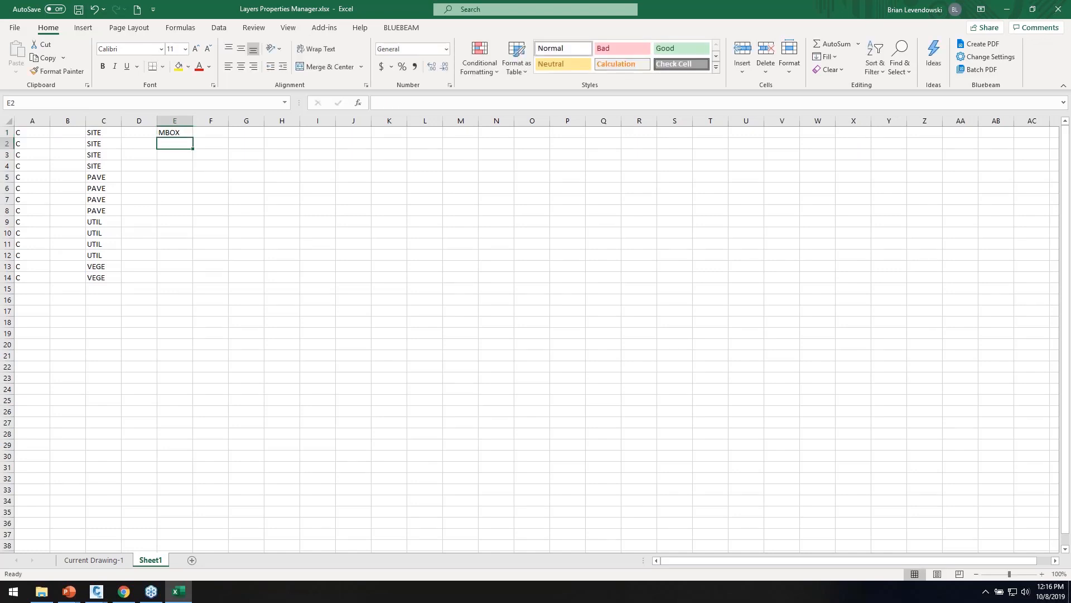
# Enter POLE, POST and BLDG in cells E2 through E4 for the remaining SITE rows
pyautogui.write('POLE')
pyautogui.press('Return')
pyautogui.write('POS')
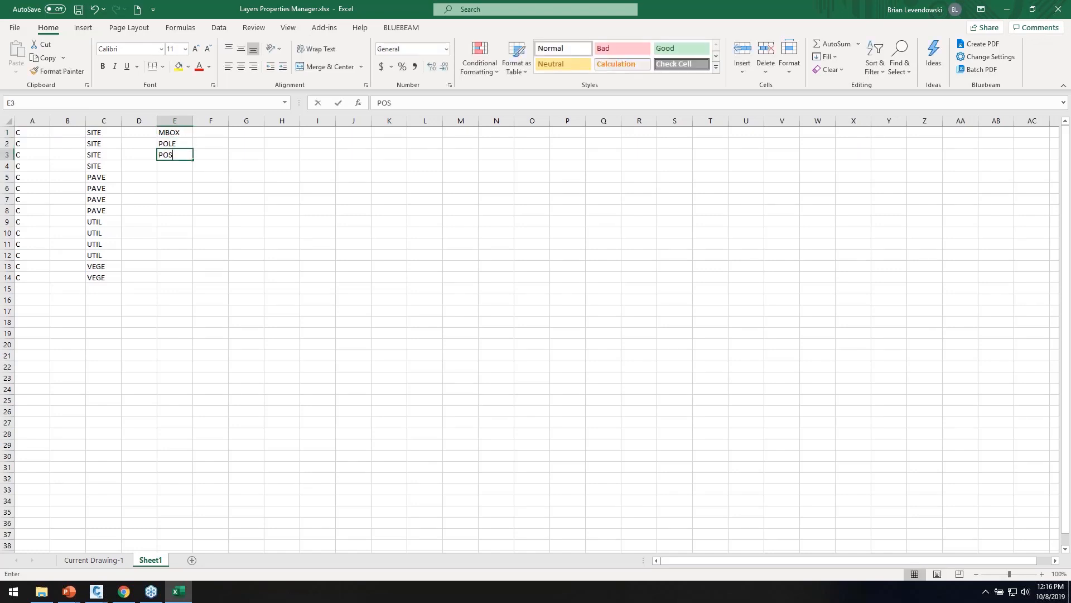
pyautogui.write('T')
pyautogui.press('Return')
pyautogui.write('BLDG')
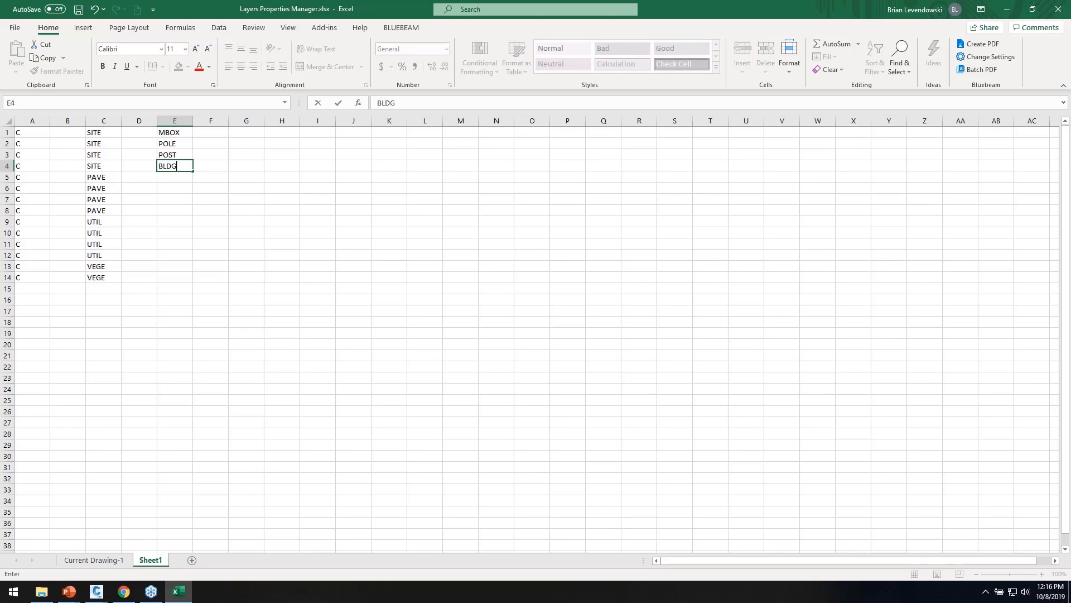
pyautogui.press('Return')
# Enter CONC, BITM, GRAV and CURB in cells E5 through E8 for the PAVE rows
pyautogui.write('BONC')
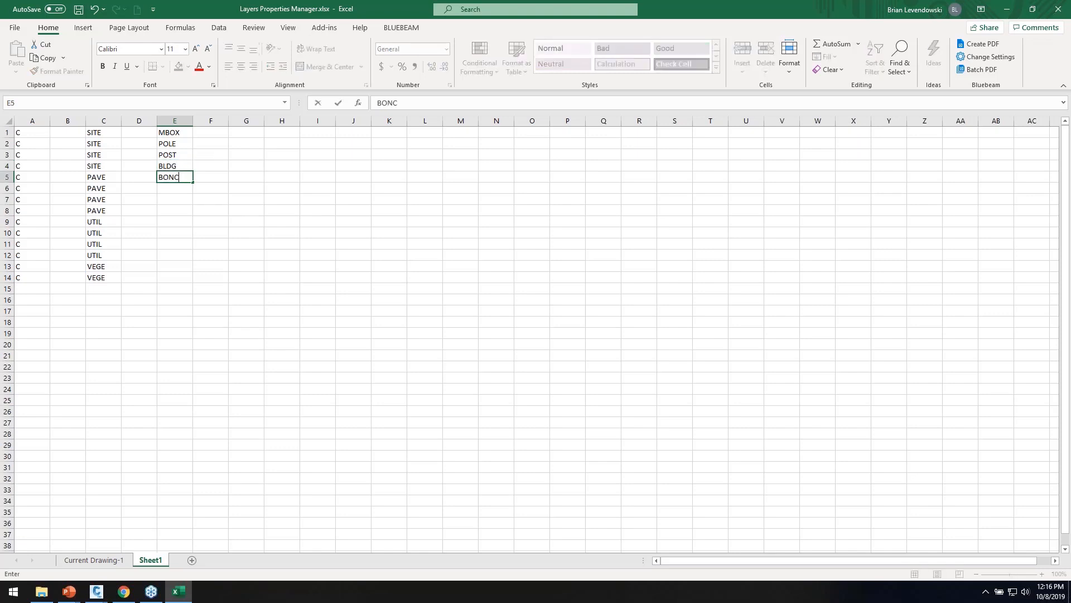
pyautogui.press('Return')
pyautogui.press('Escape')
pyautogui.press('Up')
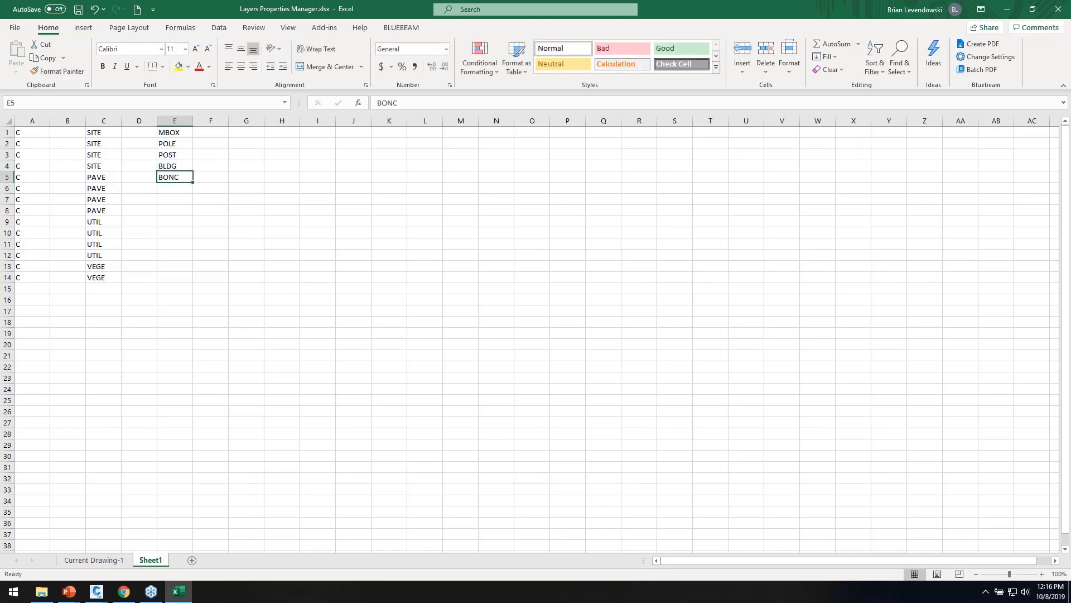
pyautogui.write('CONC')
pyautogui.press('Return')
pyautogui.write('BITM')
pyautogui.press('Return')
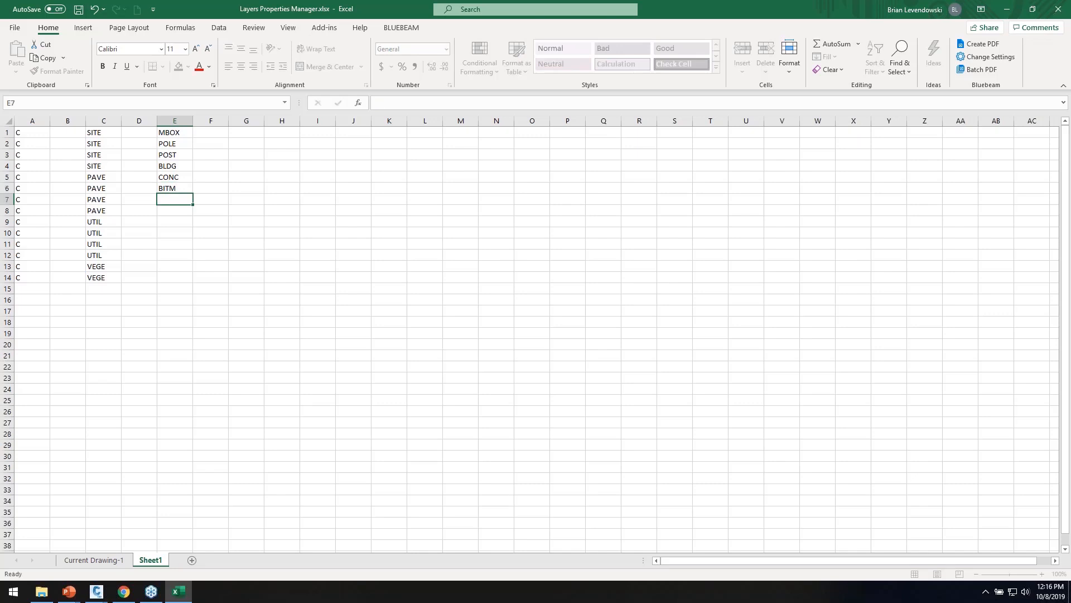
pyautogui.write('GRAV')
pyautogui.press('Return')
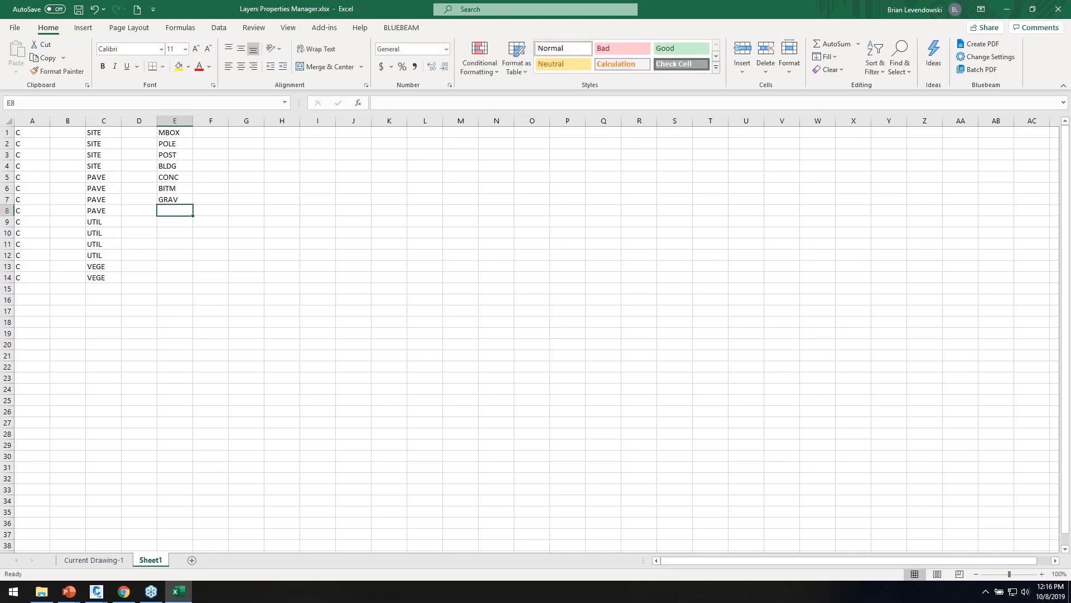
pyautogui.write('CURB')
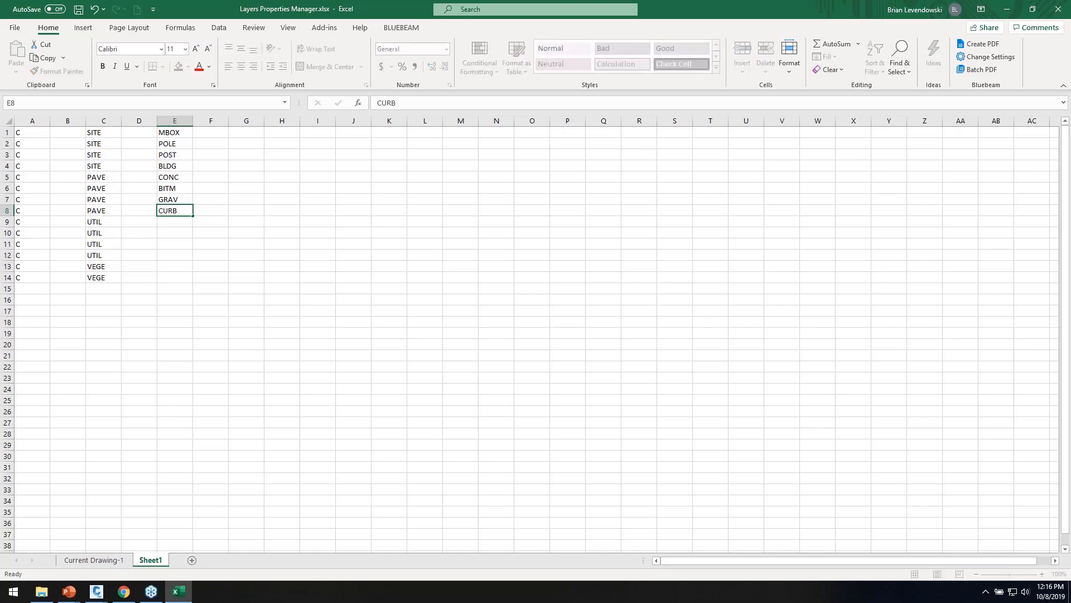
pyautogui.press('Return')
# Enter STRM, SSWR, WATR and WATR in cells E9 through E12 for the UTIL rows
pyautogui.write('ST')
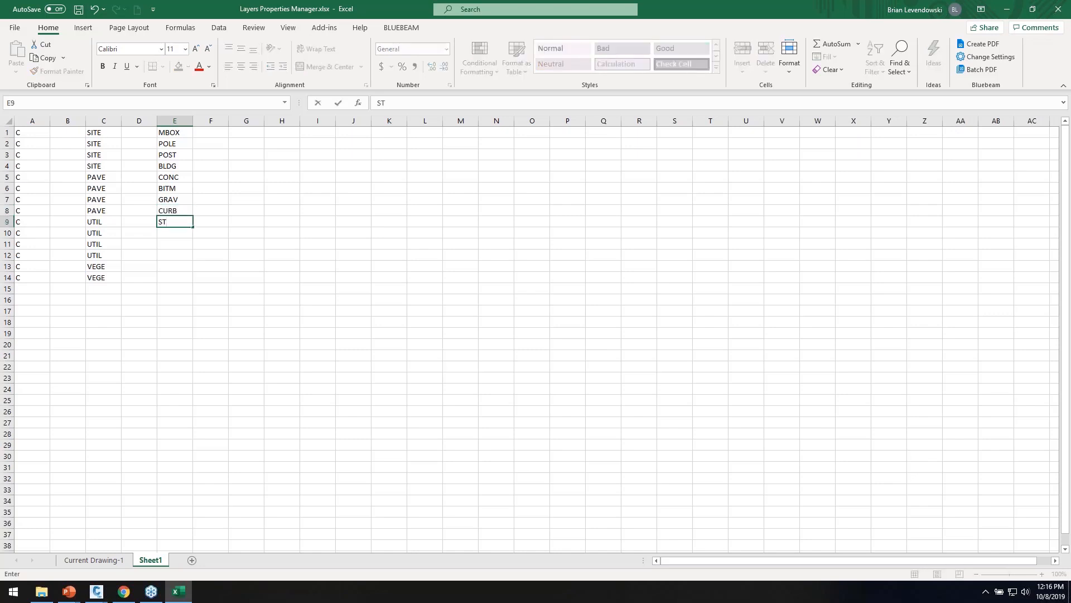
pyautogui.write('RM')
pyautogui.press('Return')
pyautogui.write('SSW')
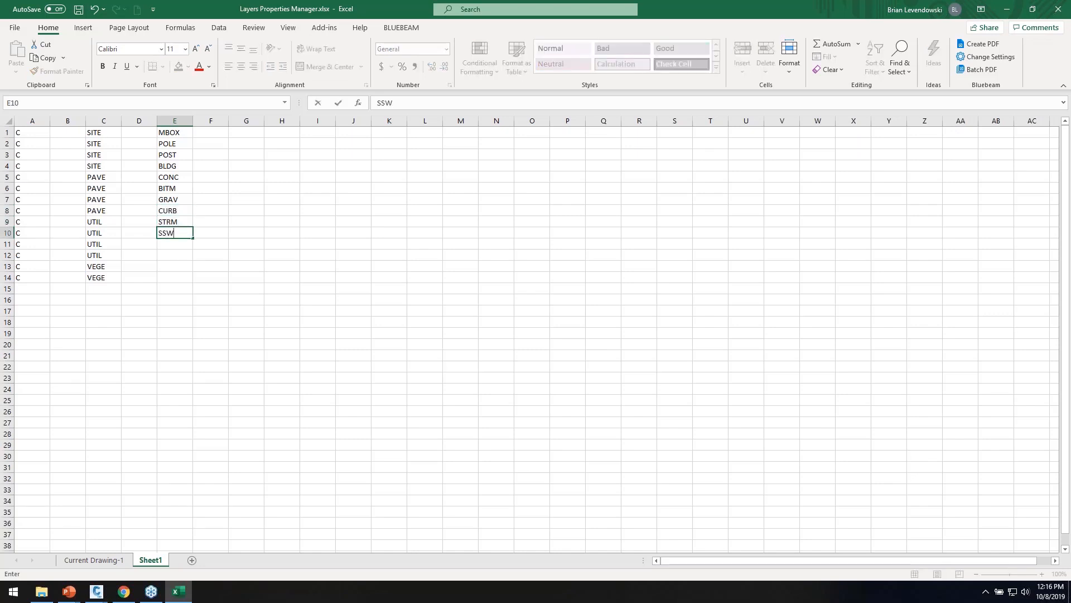
pyautogui.write('R')
pyautogui.press('Return')
pyautogui.write('WATR')
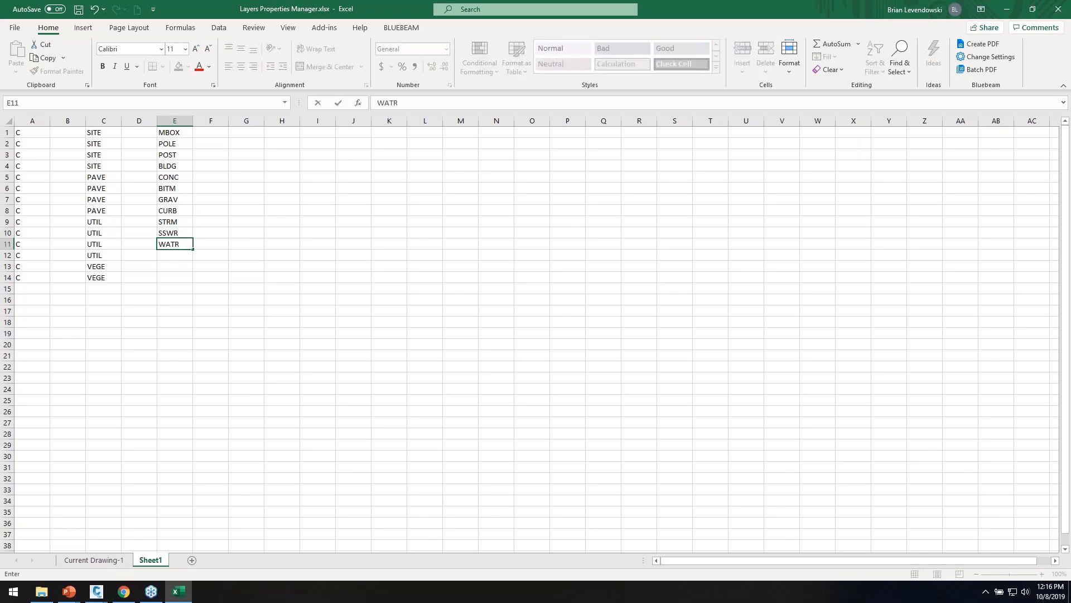
pyautogui.press('Return')
pyautogui.write('WATR')
pyautogui.press('Return')
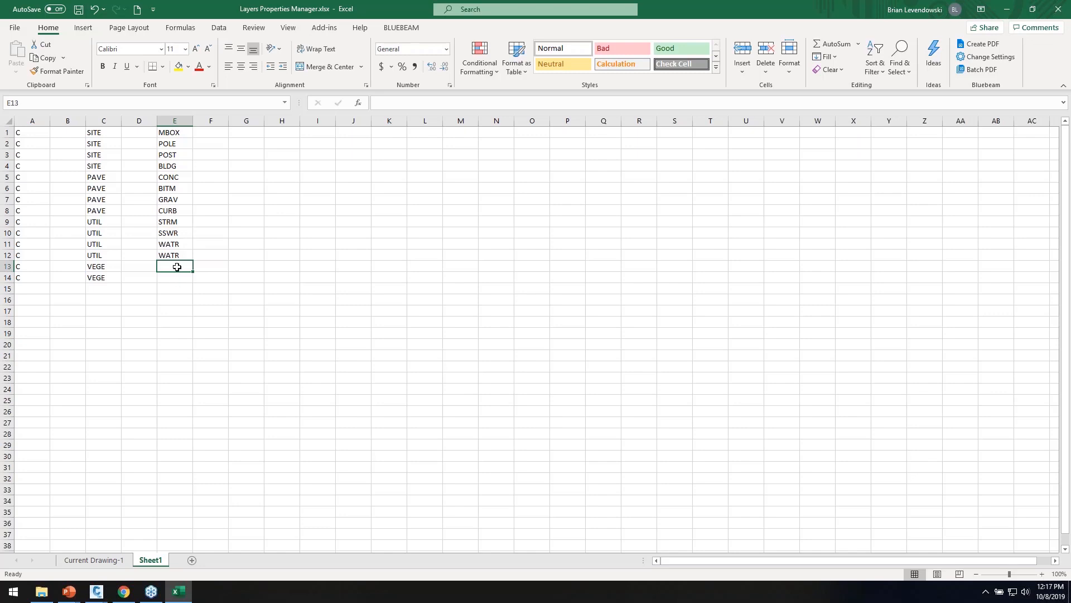
# Enter TRED in E13 and TREC in E14 for the VEGE rows
pyautogui.write('TRE')
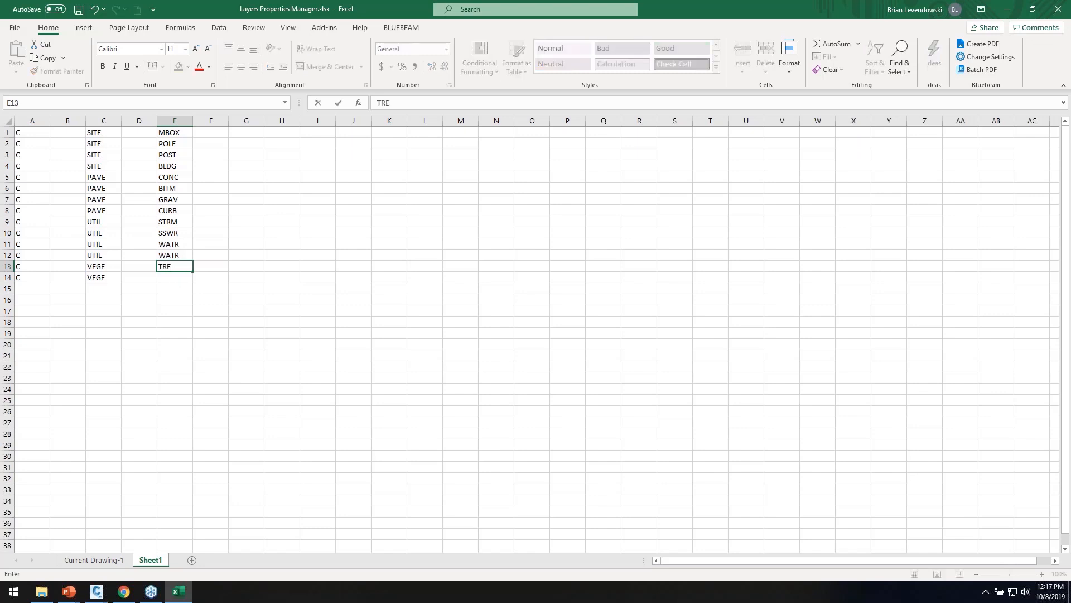
pyautogui.write('D')
pyautogui.press('Return')
pyautogui.write('TRE')
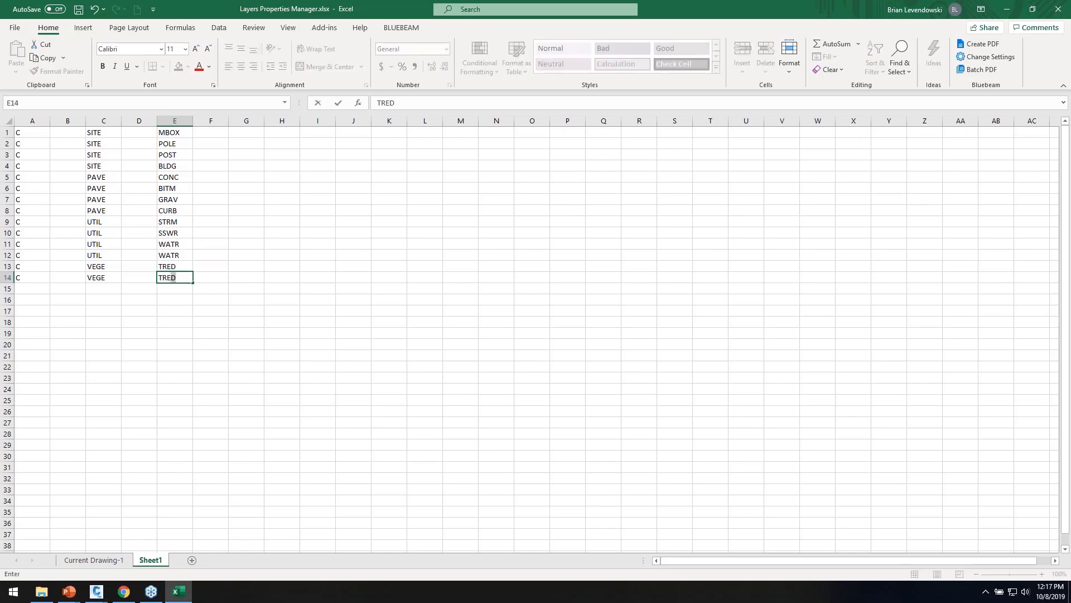
pyautogui.write('C')
pyautogui.press('Return')
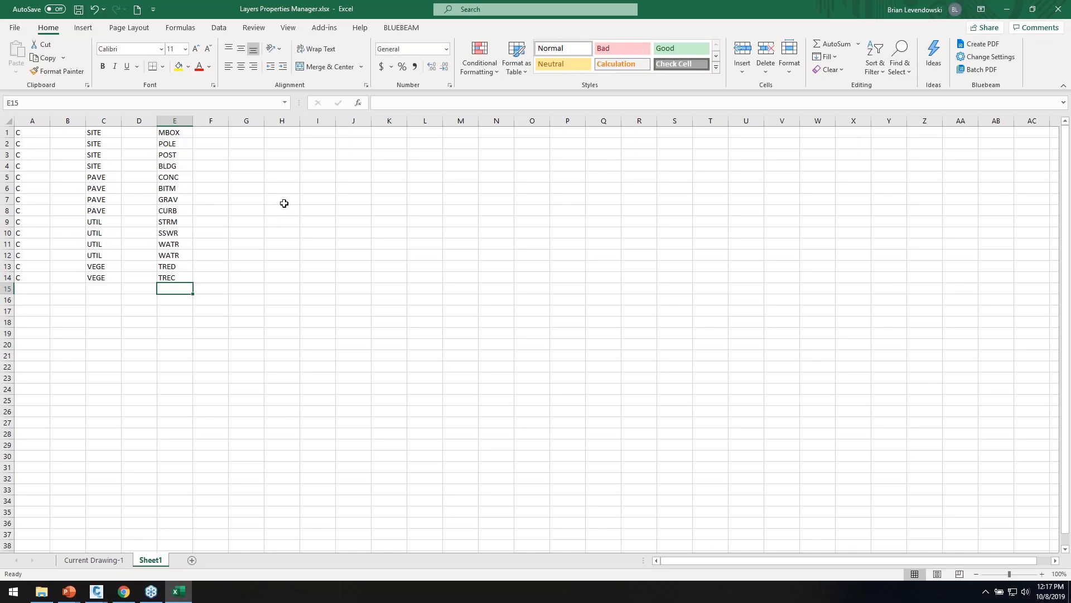
# Enter a hyphen in B1 as the separator and fill it down through B14
pyautogui.click(68, 129)
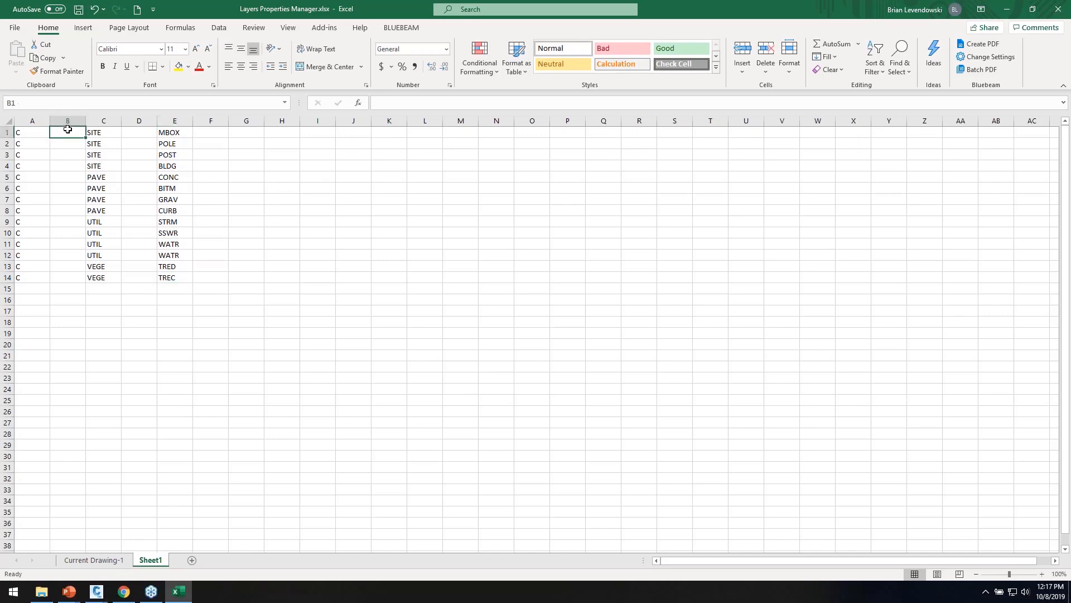
pyautogui.write('-B3')
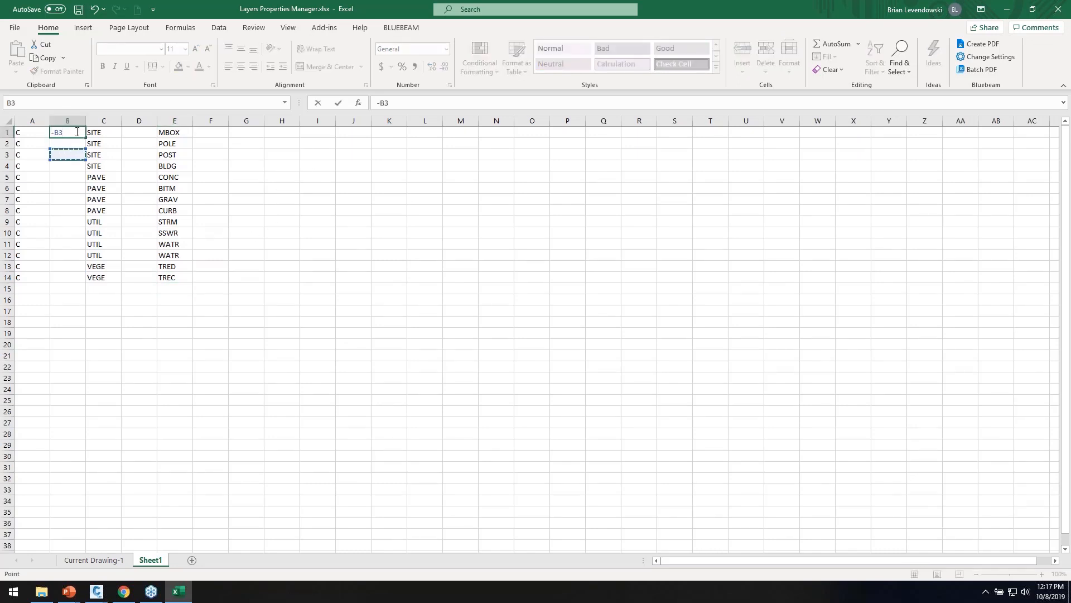
pyautogui.press('Escape')
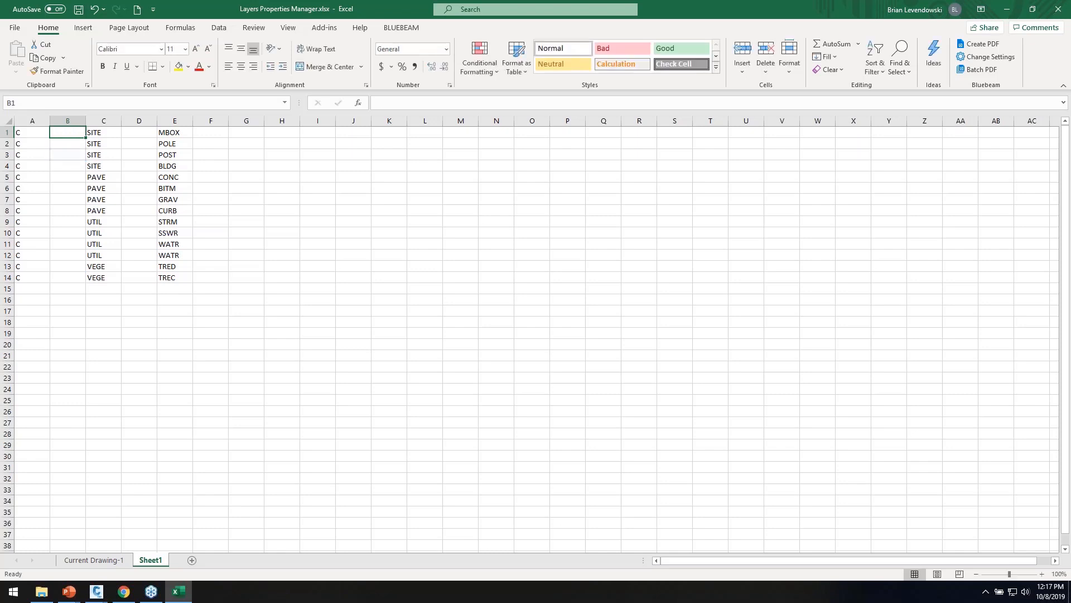
pyautogui.write('-')
pyautogui.click(89, 135)
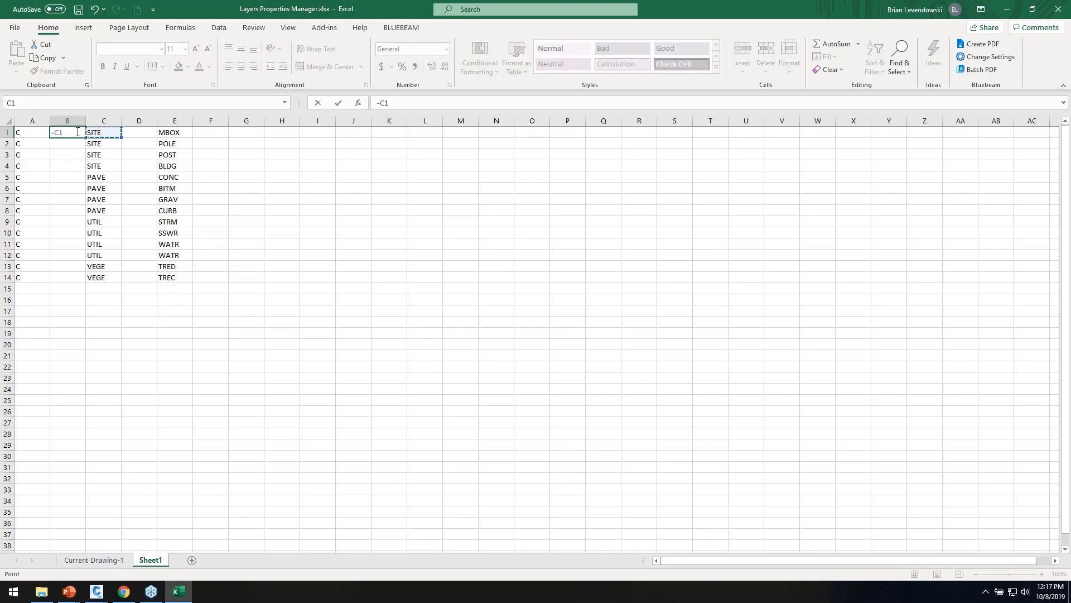
pyautogui.press('BackSpace')
pyautogui.press('BackSpace')
pyautogui.press('Return')
pyautogui.click(77, 131)
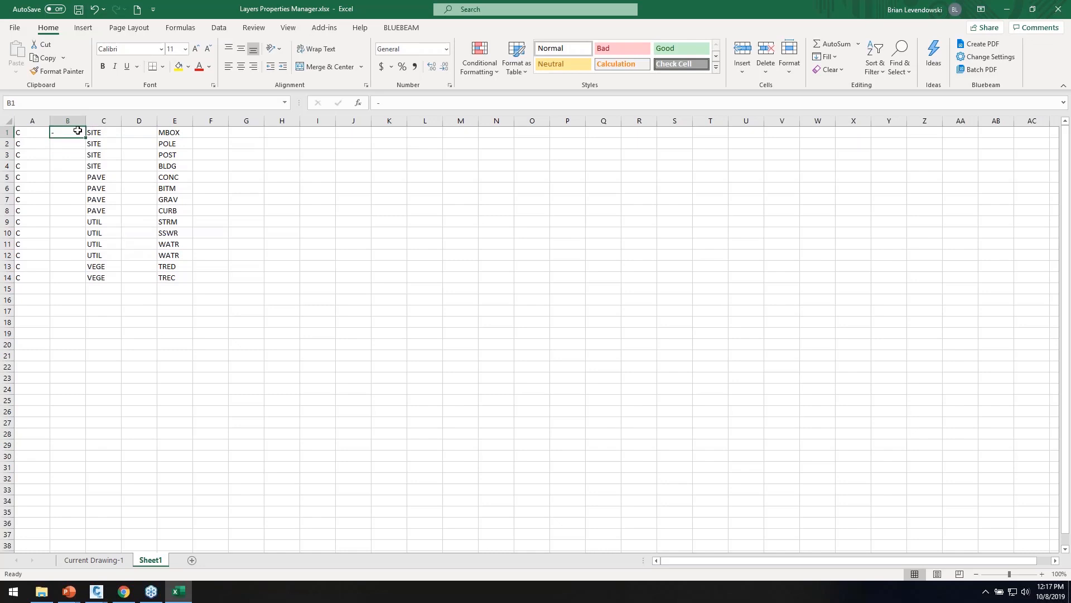
pyautogui.moveTo(88, 137); pyautogui.dragTo(77, 279)
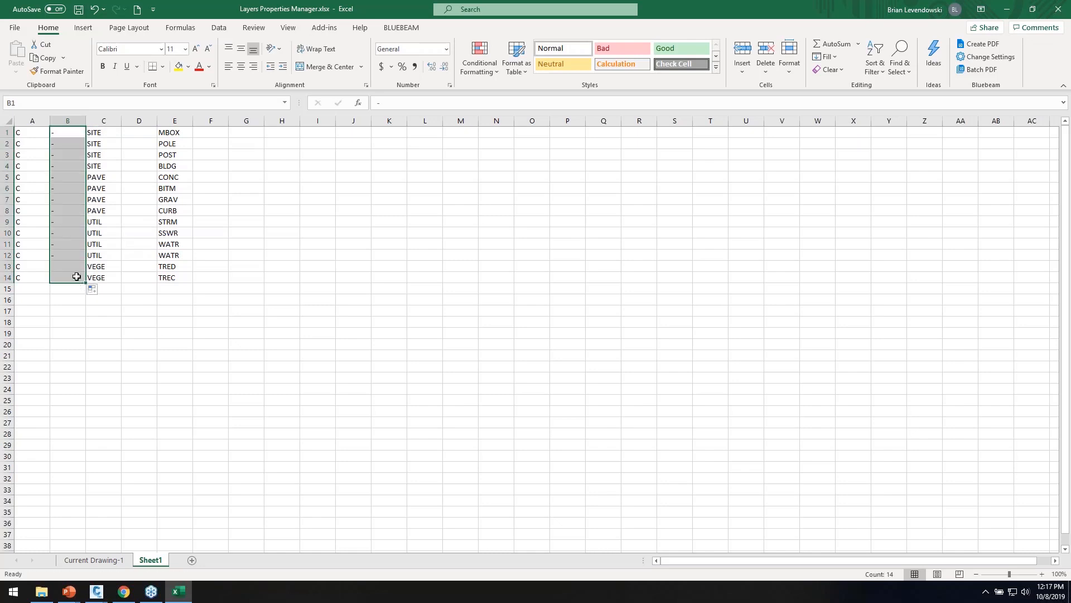
# Copy the hyphens from B1:B14 into D1:D14
pyautogui.hotkey('ctrl', 'c')
pyautogui.click(137, 135)
pyautogui.hotkey('ctrl', 'v')
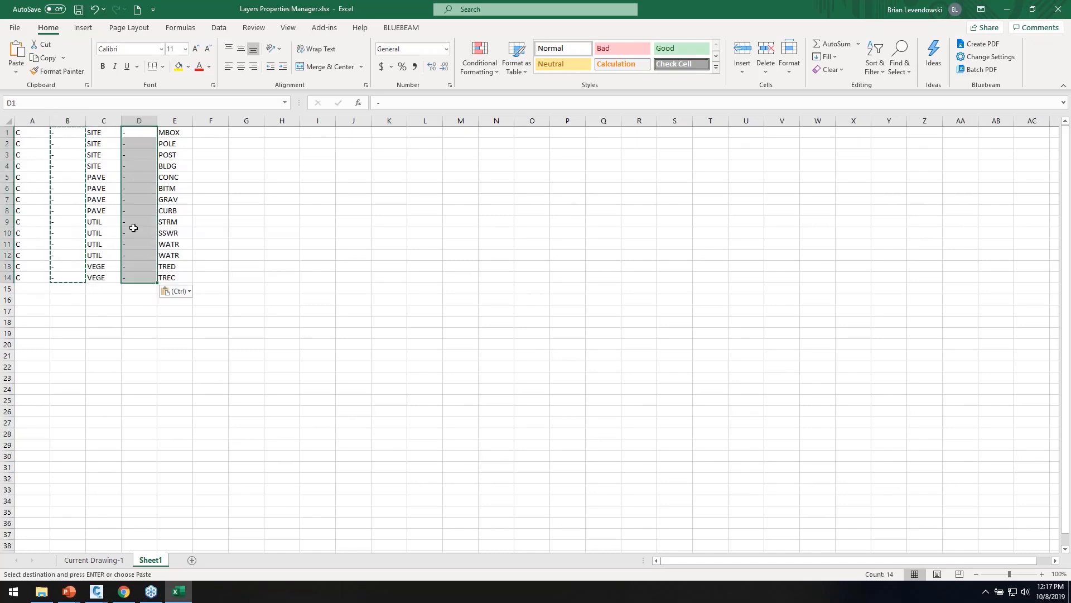
pyautogui.click(202, 191)
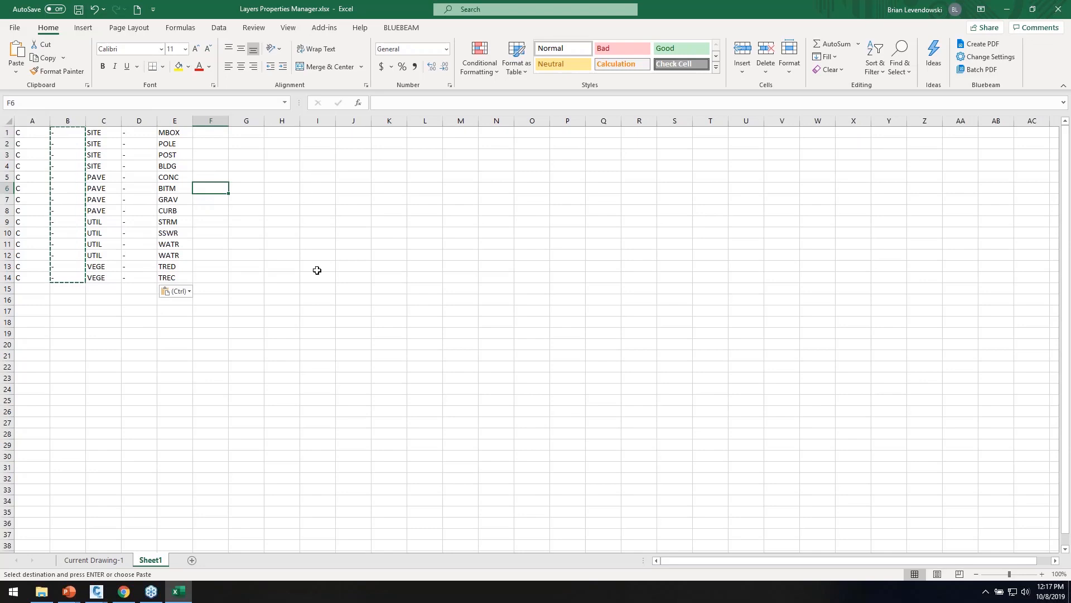
pyautogui.click(244, 235)
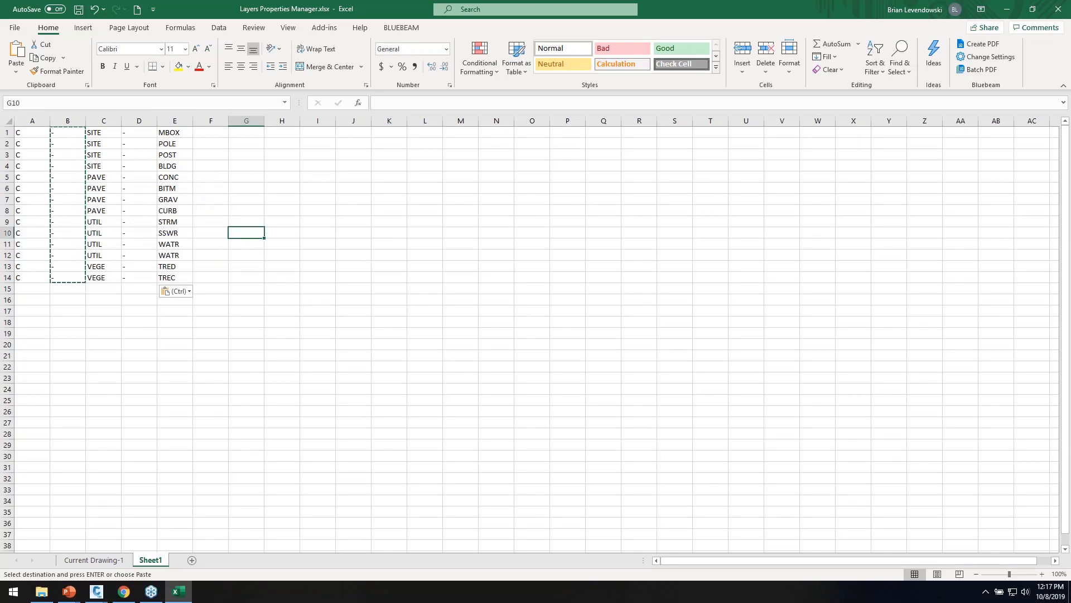
# Add a hyphen in F9 and enter STRC in G9 on the STRM row
pyautogui.click(207, 220)
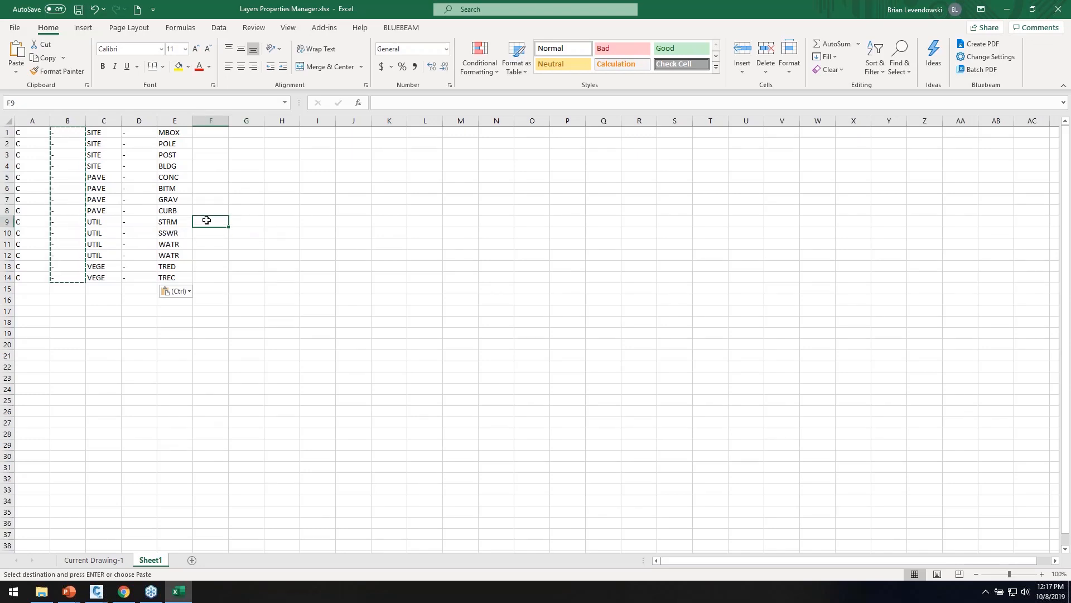
pyautogui.press('Return')
pyautogui.press('Right')
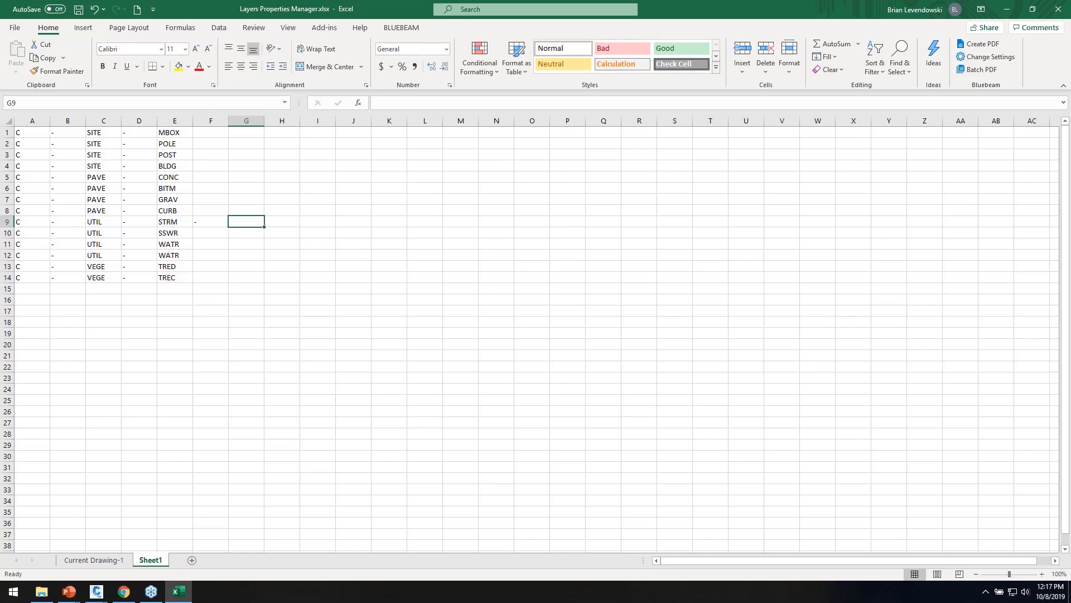
pyautogui.write('STRUC')
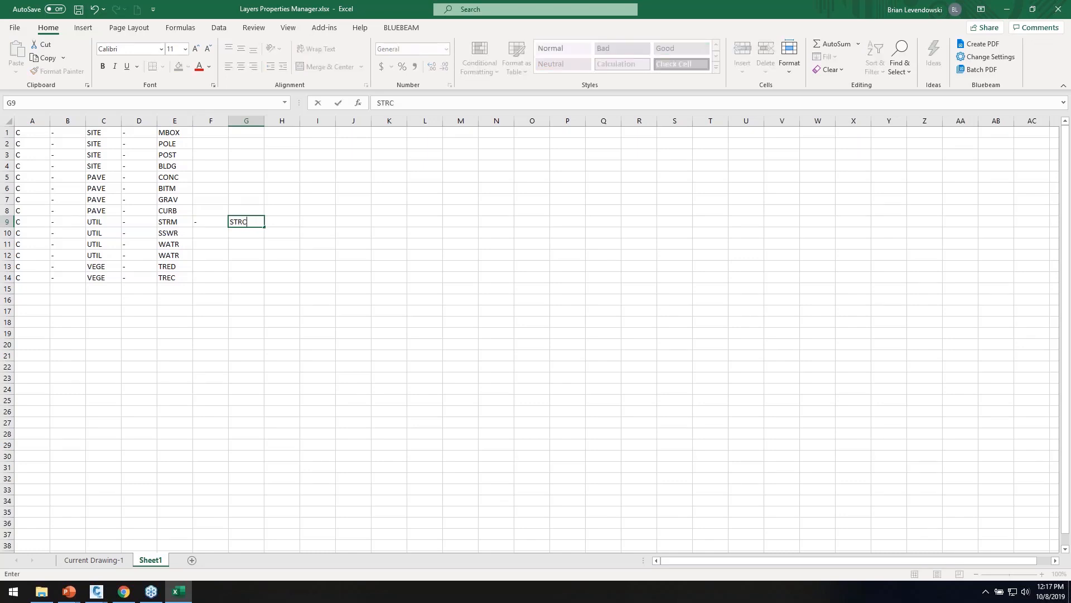
pyautogui.press('Return')
# Enter PIPE, STRC and PIPE in cells G10 through G12 for the other UTIL rows
pyautogui.write('PI')
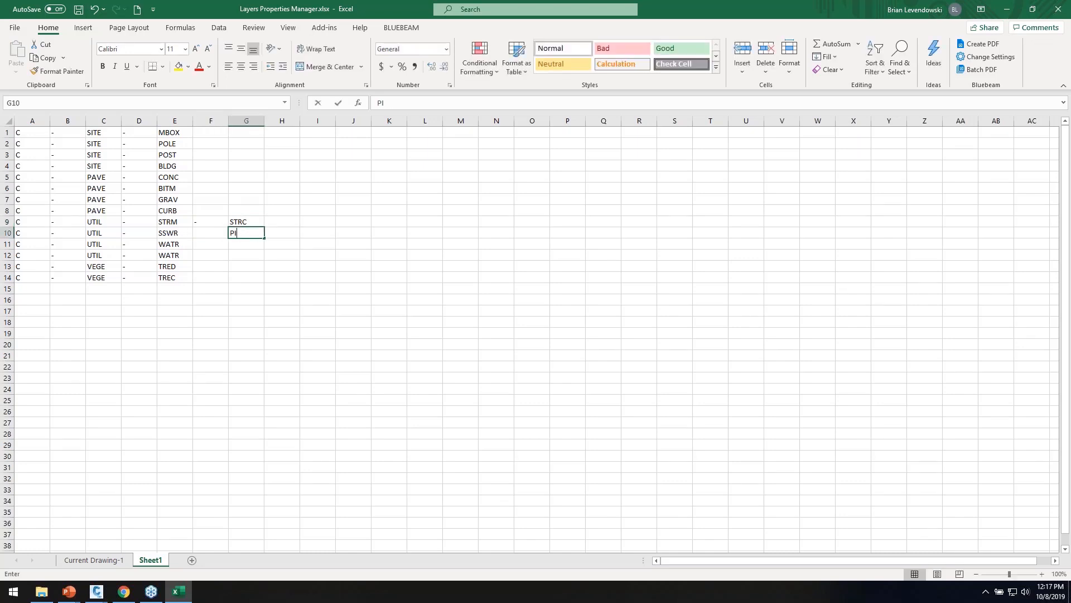
pyautogui.write('PE')
pyautogui.press('Return')
pyautogui.write('PI')
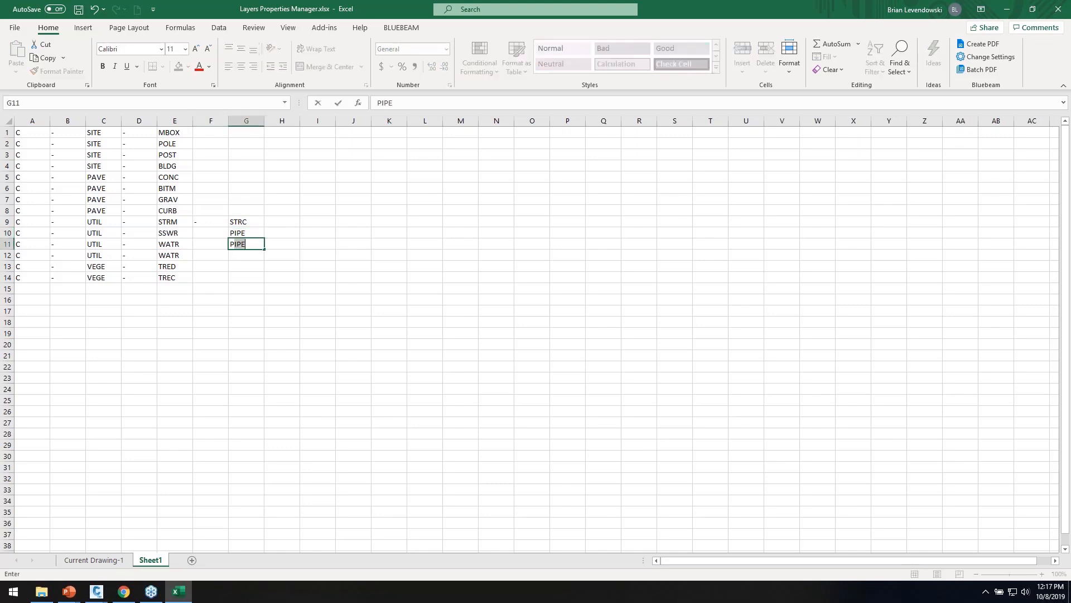
pyautogui.press('BackSpace')
pyautogui.press('BackSpace')
pyautogui.write('ST')
pyautogui.press('Return')
pyautogui.press('Left')
pyautogui.press('Right')
pyautogui.write('P')
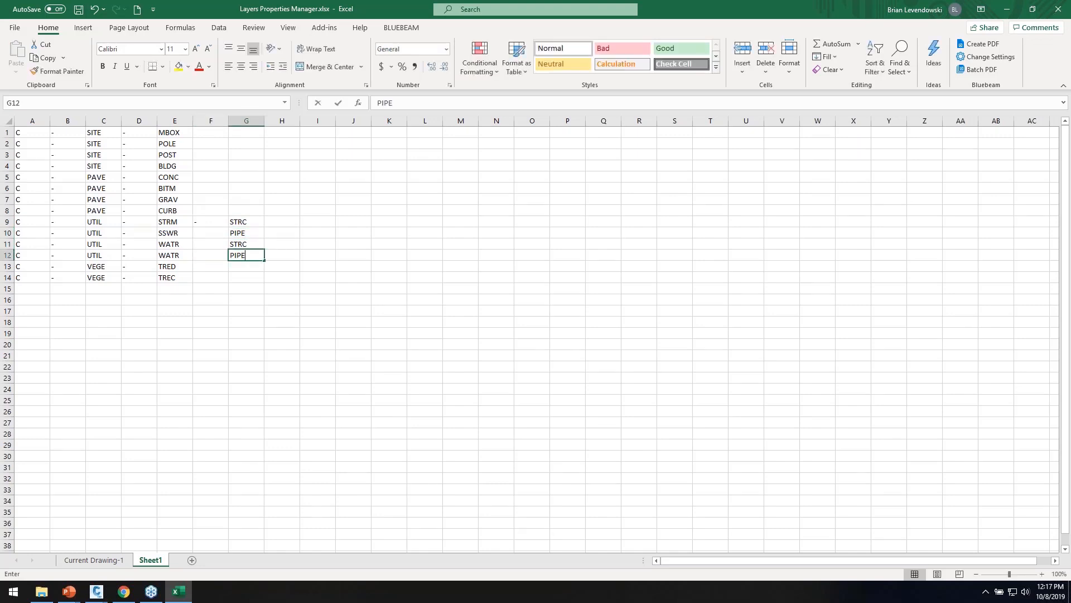
pyautogui.press('Return')
pyautogui.press('Left')
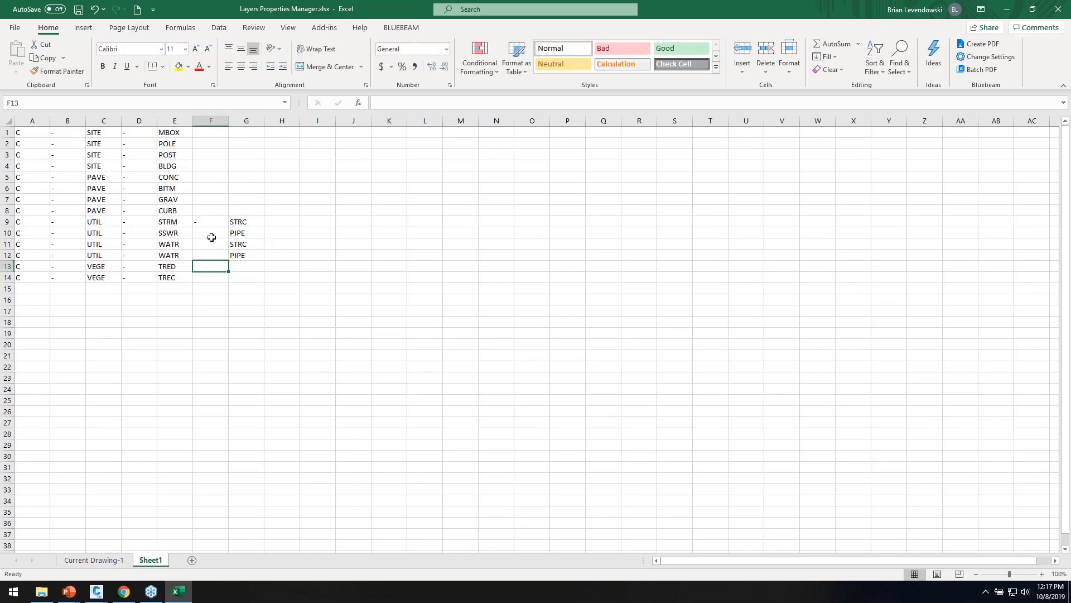
# Fill the hyphen from F9 down through F12
pyautogui.click(224, 223)
pyautogui.moveTo(228, 228); pyautogui.dragTo(228, 258)
pyautogui.click(282, 277)
# Enter the formula =A1&B1&C1&D1&E1&F1&G1 in J1 to join the layer name parts
pyautogui.click(353, 133)
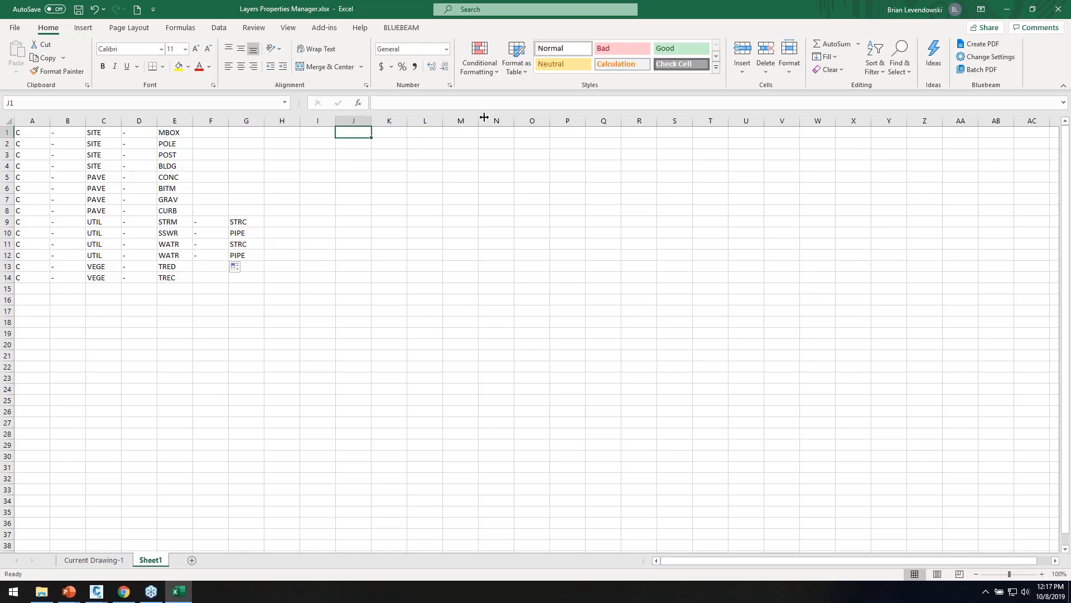
pyautogui.write('=')
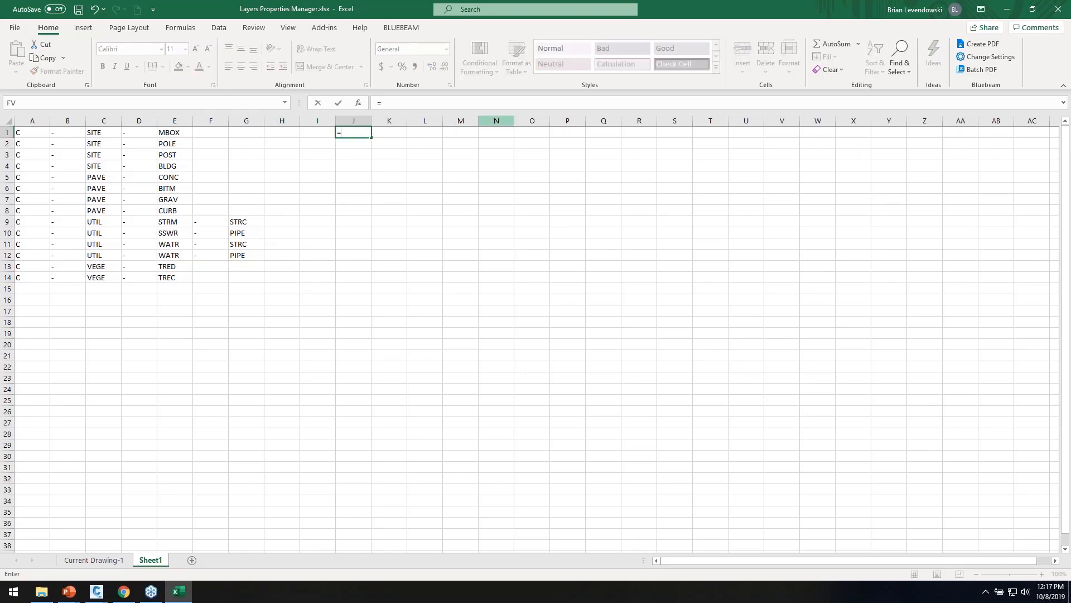
pyautogui.click(27, 132)
pyautogui.write('&')
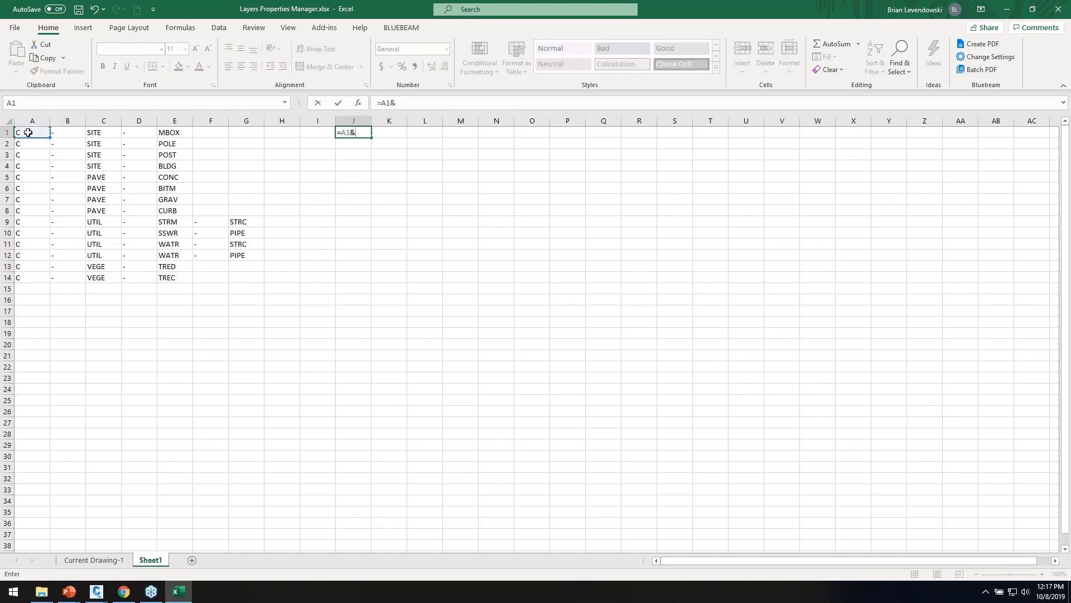
pyautogui.click(60, 132)
pyautogui.write('&')
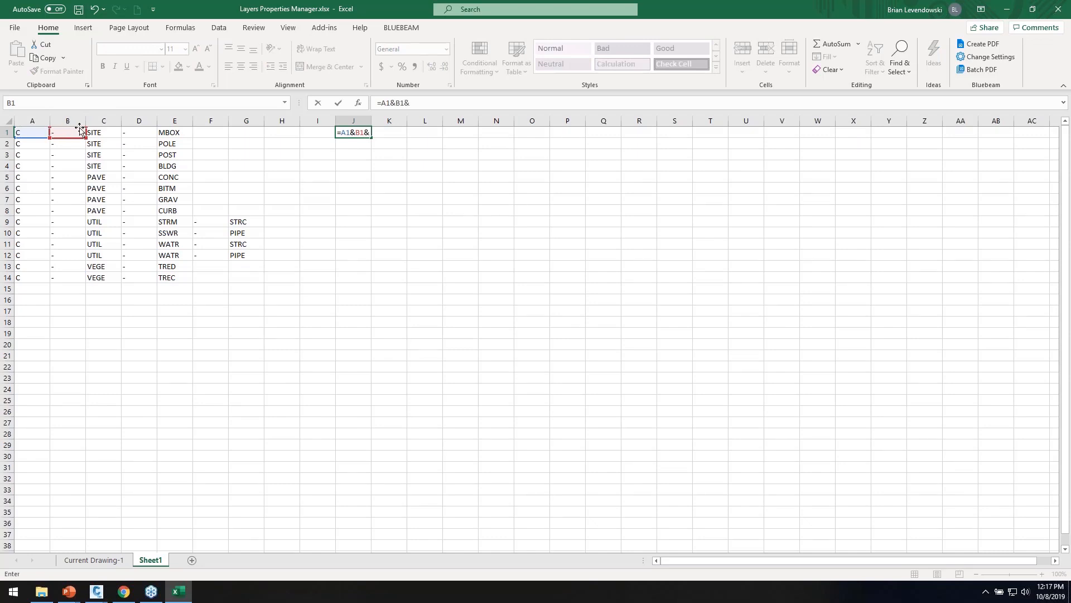
pyautogui.click(100, 132)
pyautogui.write('&')
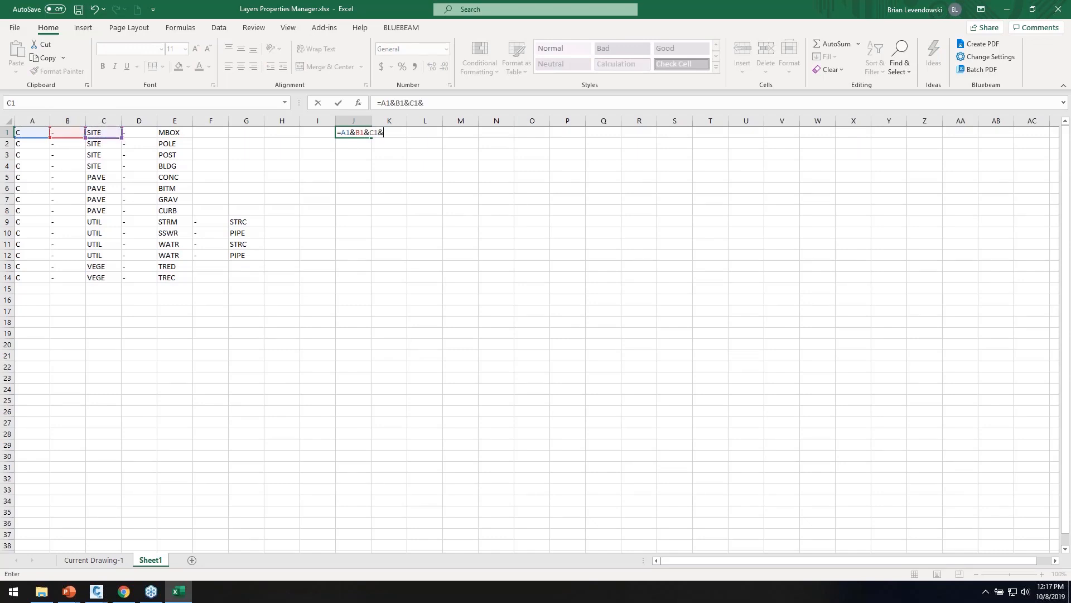
pyautogui.click(138, 132)
pyautogui.write('&')
pyautogui.click(170, 133)
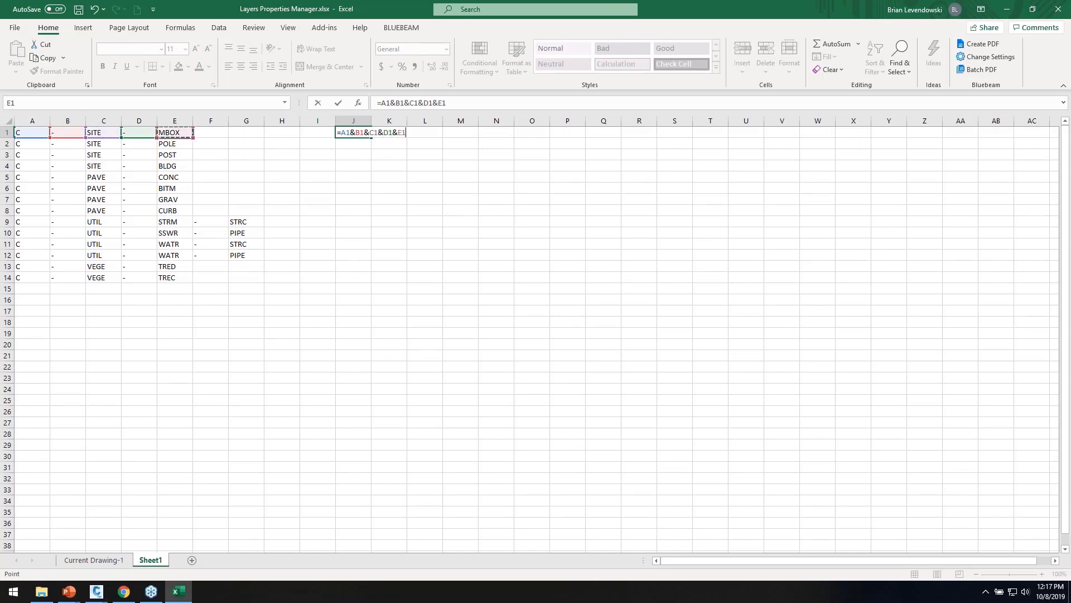
pyautogui.write('&')
pyautogui.click(209, 134)
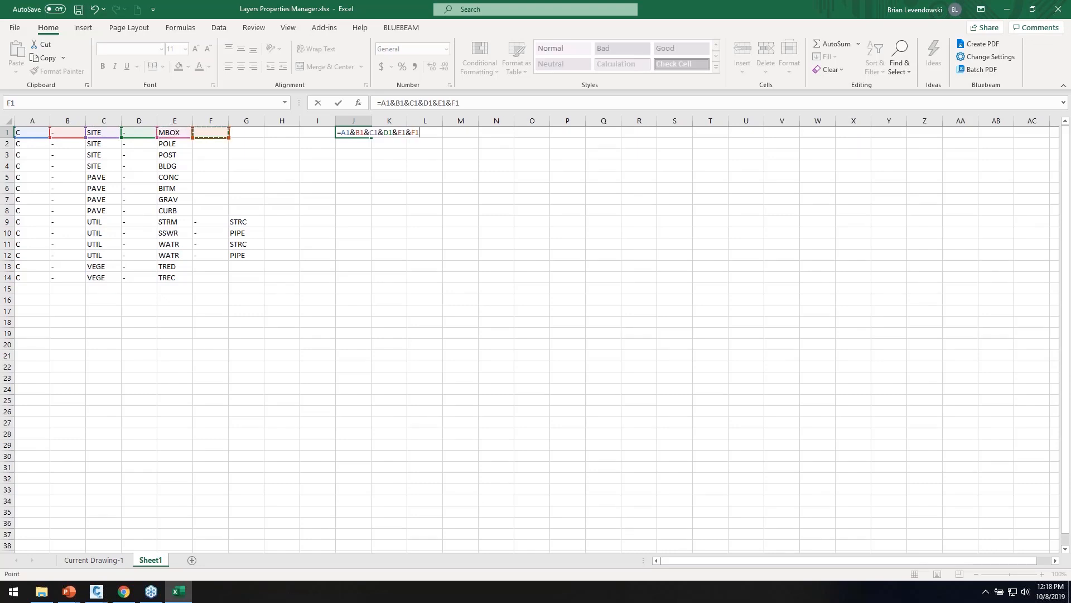
pyautogui.write('&')
pyautogui.click(246, 134)
pyautogui.write('&')
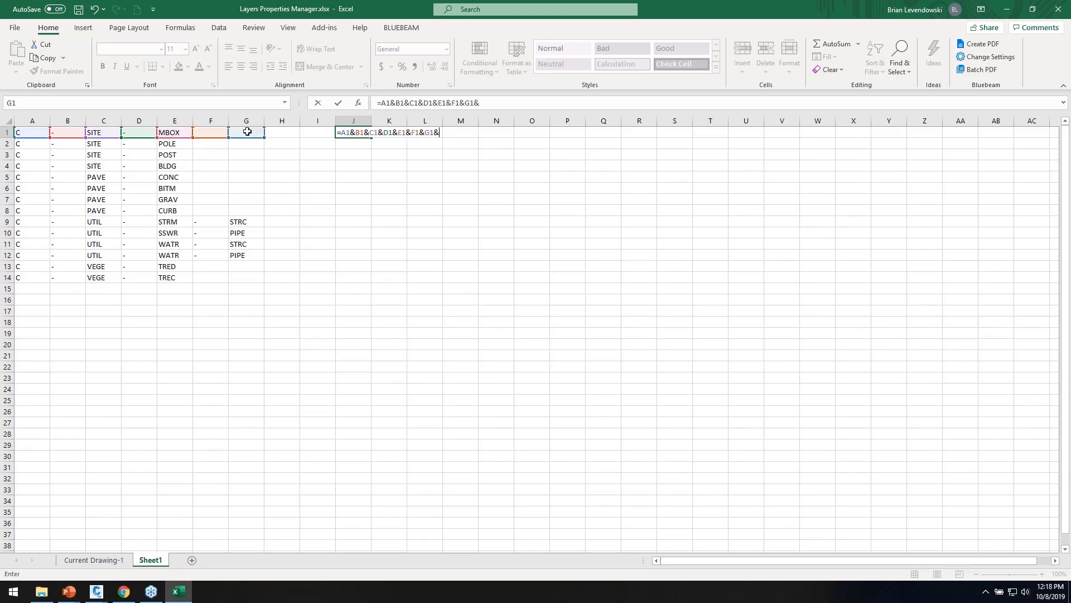
pyautogui.press('Return')
pyautogui.press('Return')
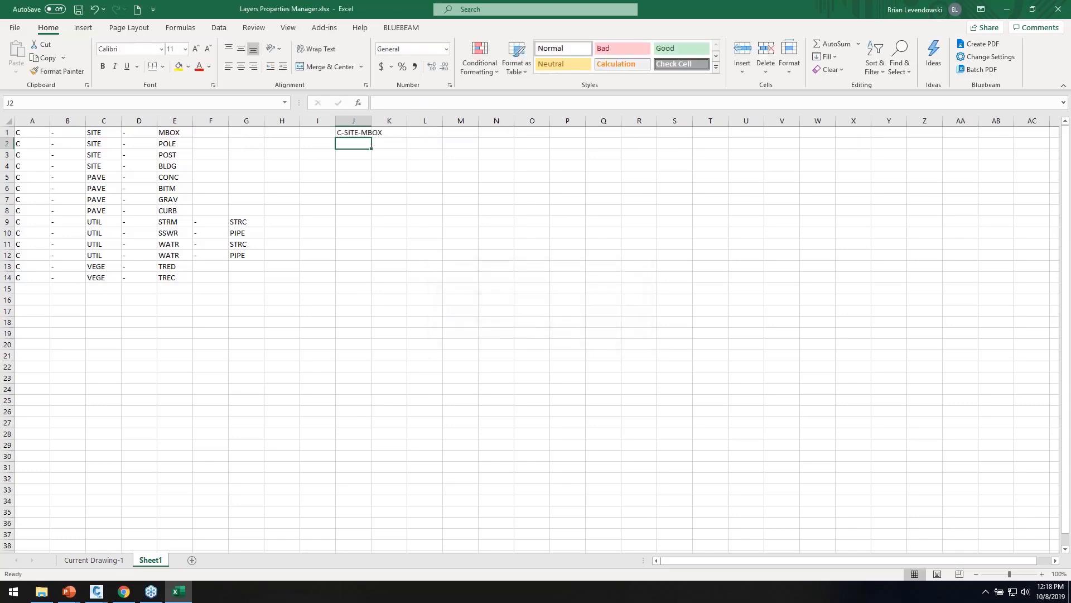
# Fill the J1 name formula down through J14 and fit column J to its contents
pyautogui.doubleClick(371, 121)
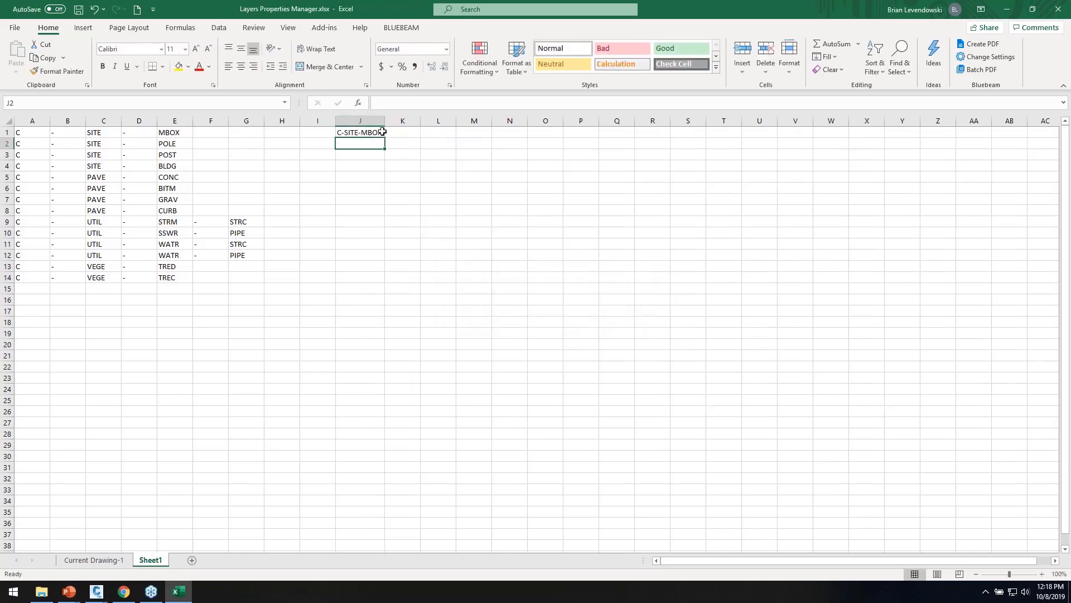
pyautogui.click(379, 134)
pyautogui.moveTo(385, 136); pyautogui.dragTo(376, 280)
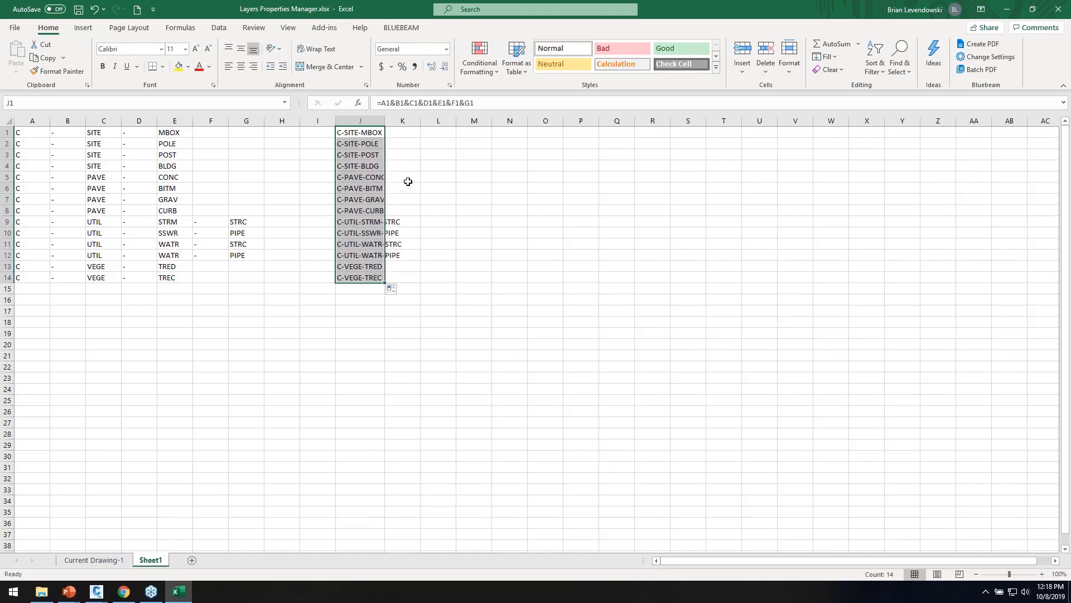
pyautogui.doubleClick(385, 121)
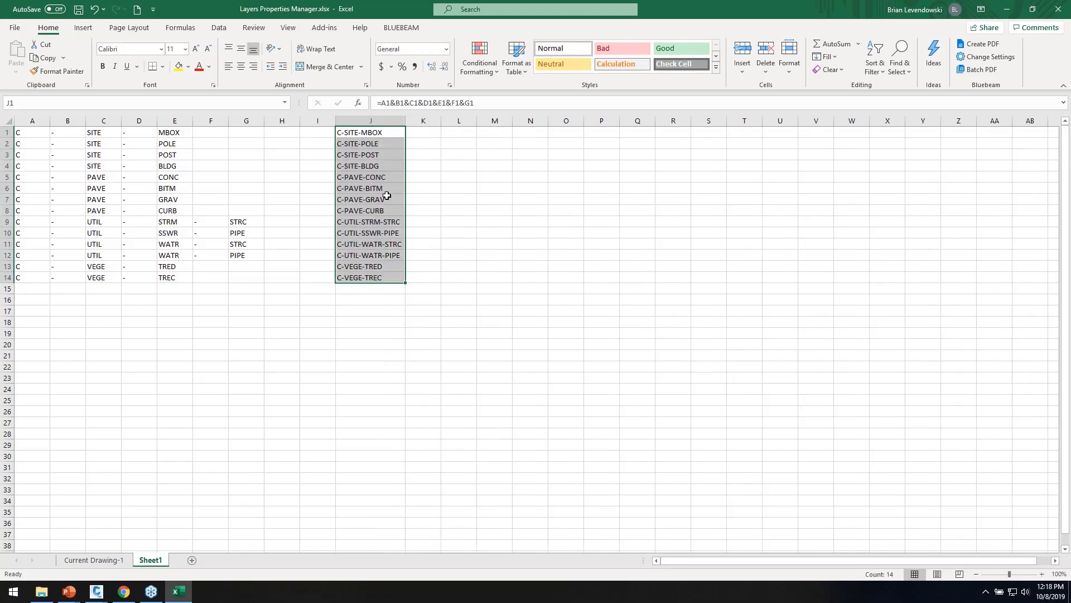
pyautogui.click(246, 322)
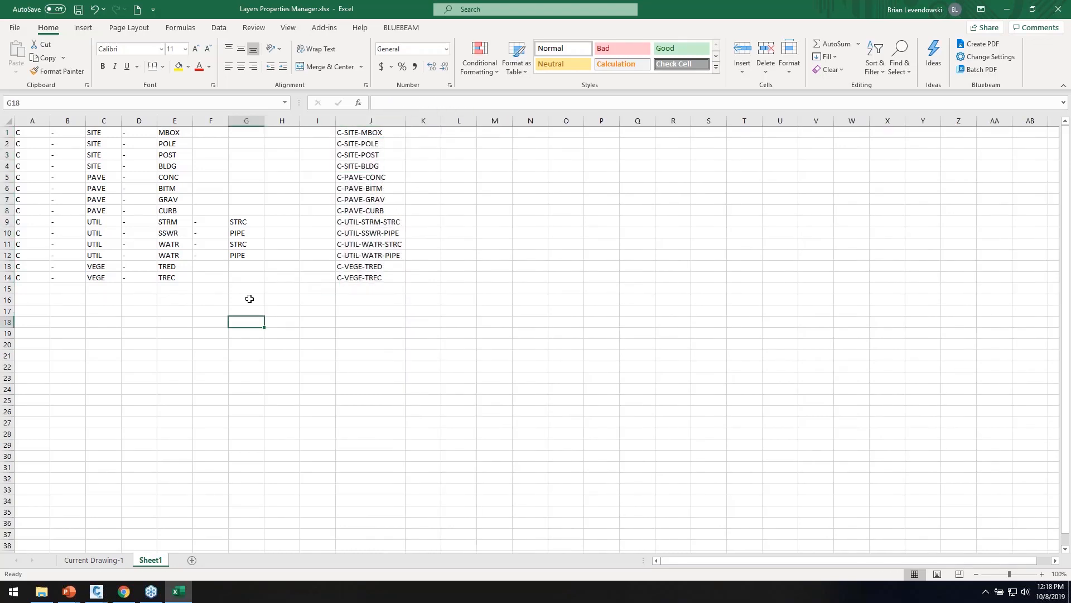
# Add V-prefixed rows 15 to 28 by copying B1:G14 into B15:G28 and filling V through A15:A28
pyautogui.click(30, 287)
pyautogui.write('V')
pyautogui.press('Return')
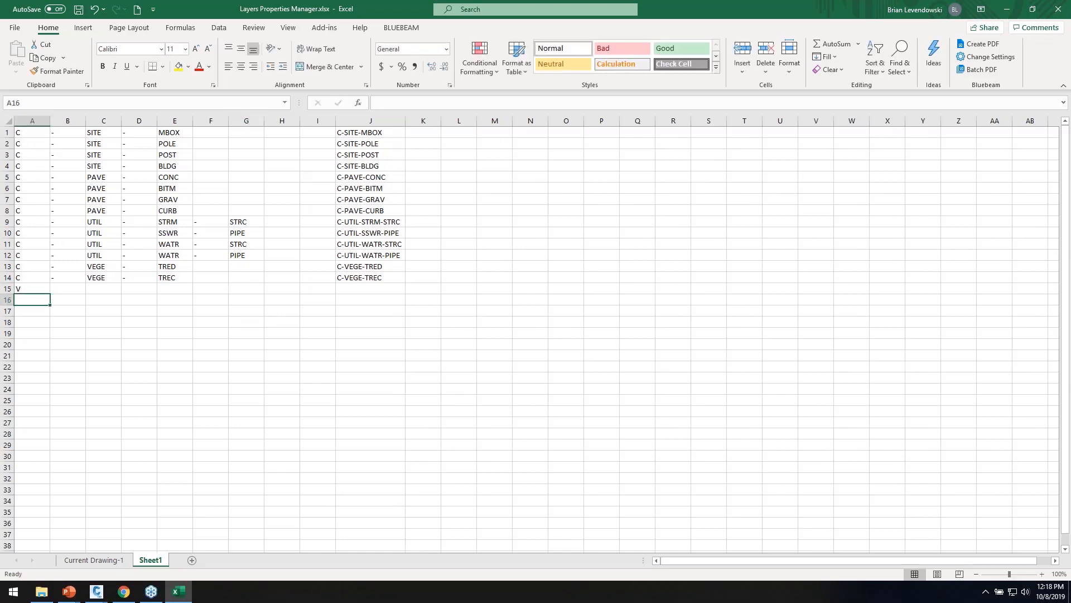
pyautogui.click(41, 286)
pyautogui.moveTo(70, 134); pyautogui.dragTo(242, 272)
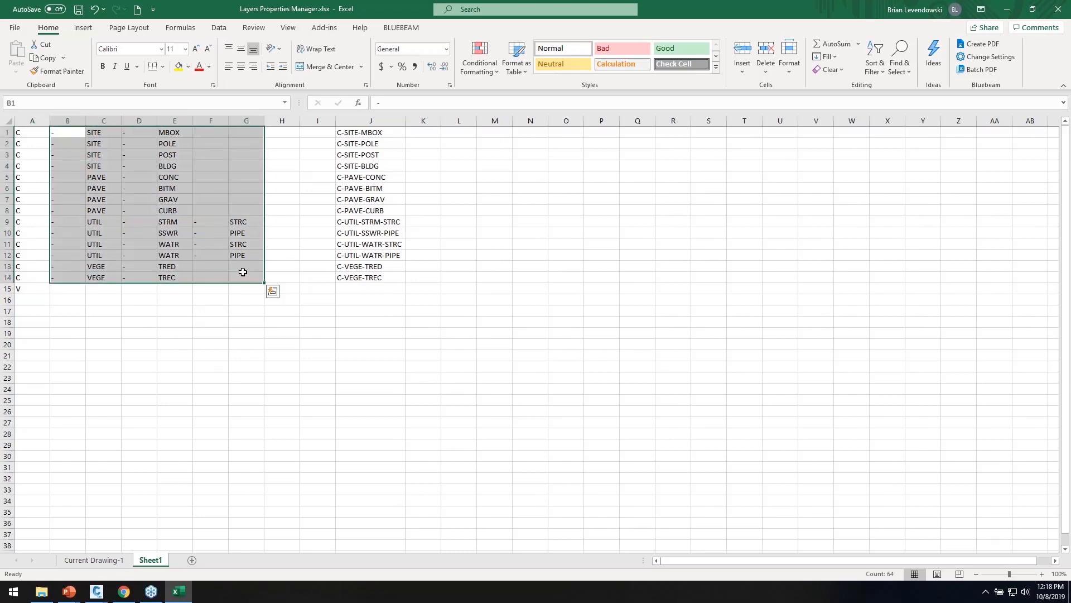
pyautogui.hotkey('ctrl', 'c')
pyautogui.click(66, 289)
pyautogui.hotkey('ctrl', 'v')
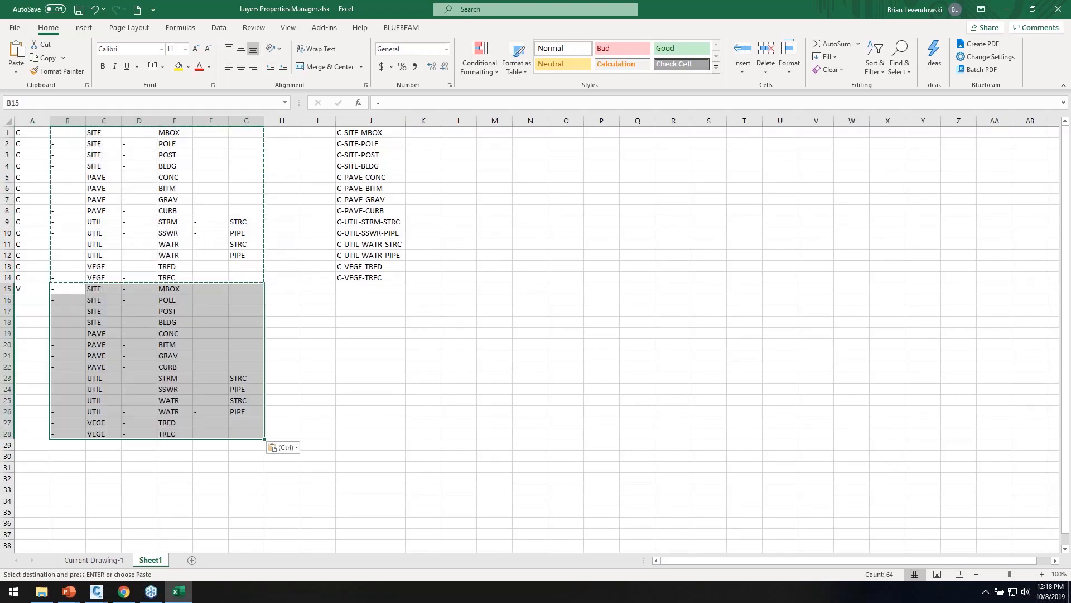
pyautogui.click(32, 288)
pyautogui.moveTo(50, 294); pyautogui.dragTo(39, 437)
# Extend the name formula from J14 down through J28 and save the workbook
pyautogui.click(384, 277)
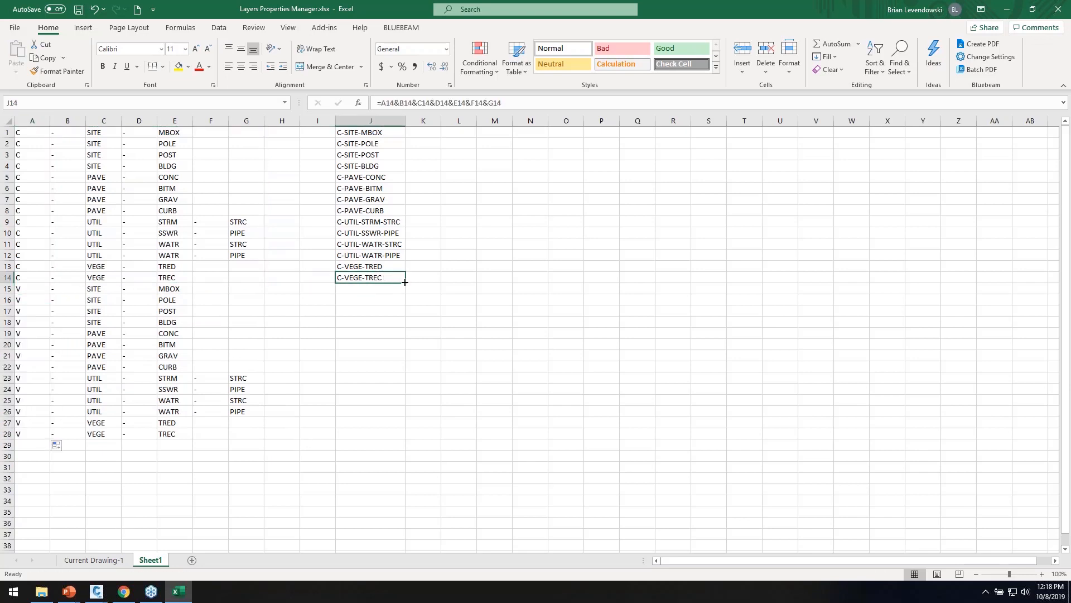
pyautogui.moveTo(405, 283); pyautogui.dragTo(409, 439)
pyautogui.click(381, 299)
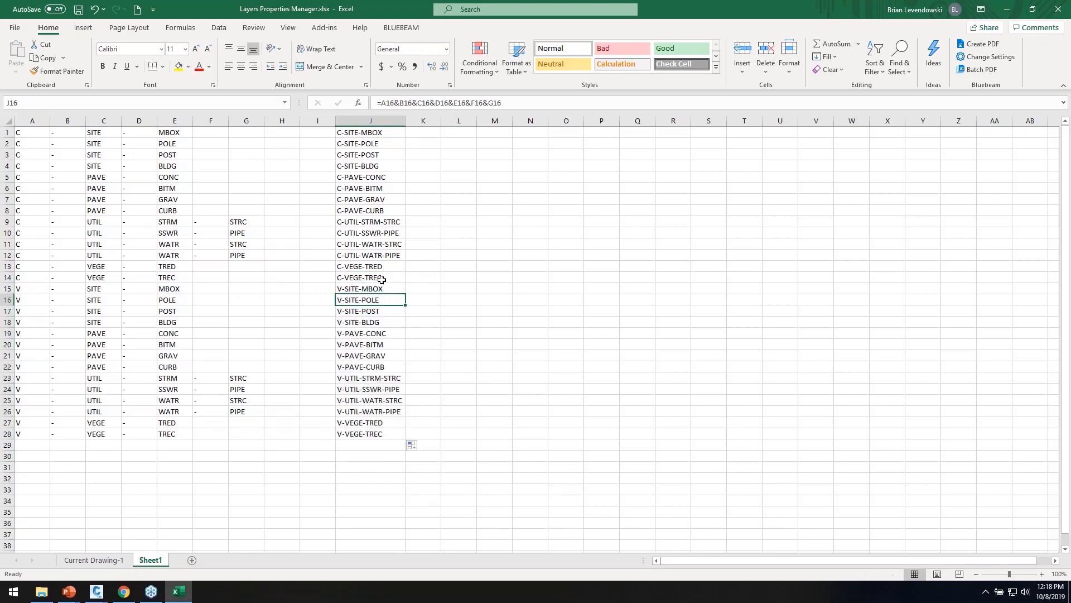
pyautogui.click(368, 188)
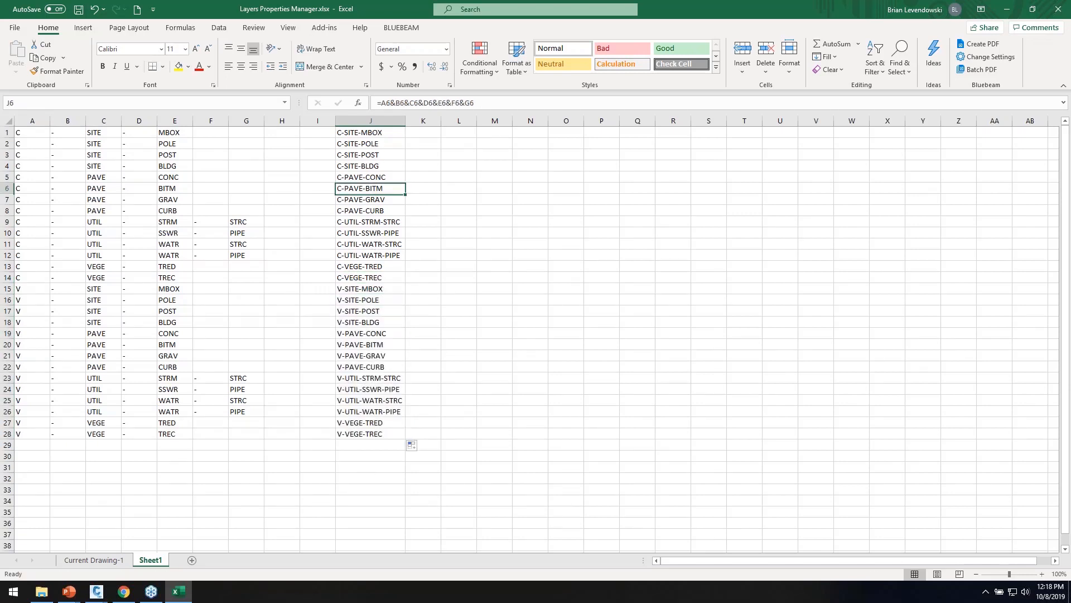
pyautogui.click(79, 9)
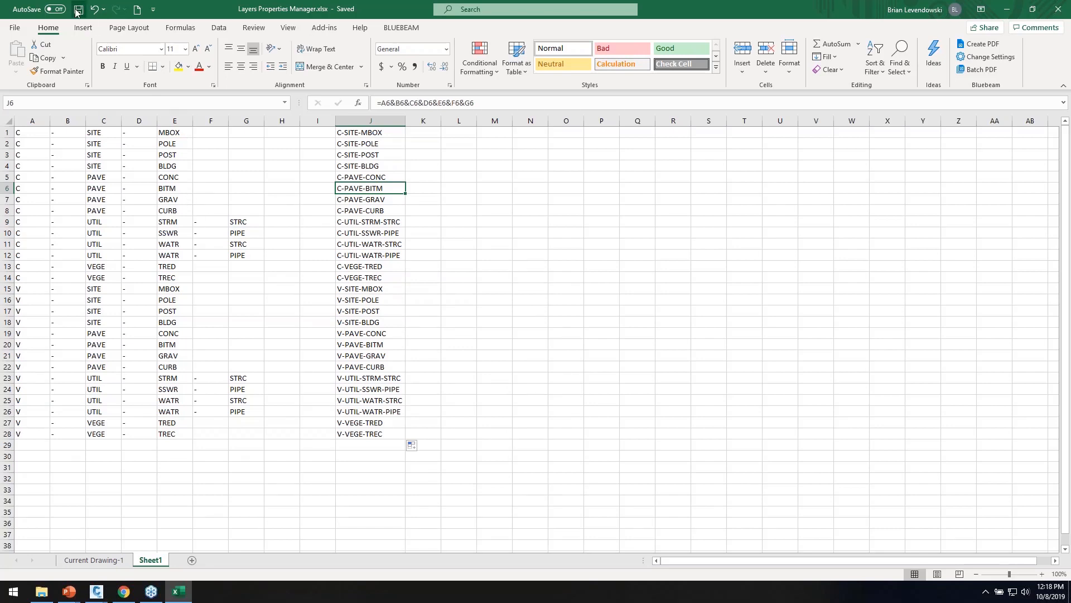
# Link A3 in the Current Drawing-1 sheet's Name column to cell J1 of Sheet1
pyautogui.click(102, 560)
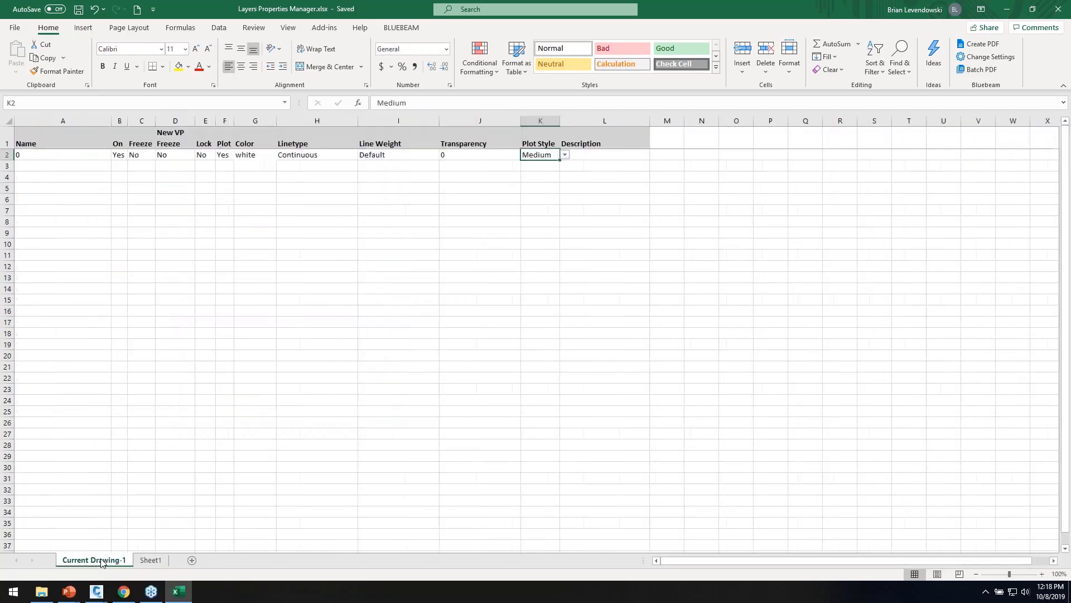
pyautogui.click(79, 164)
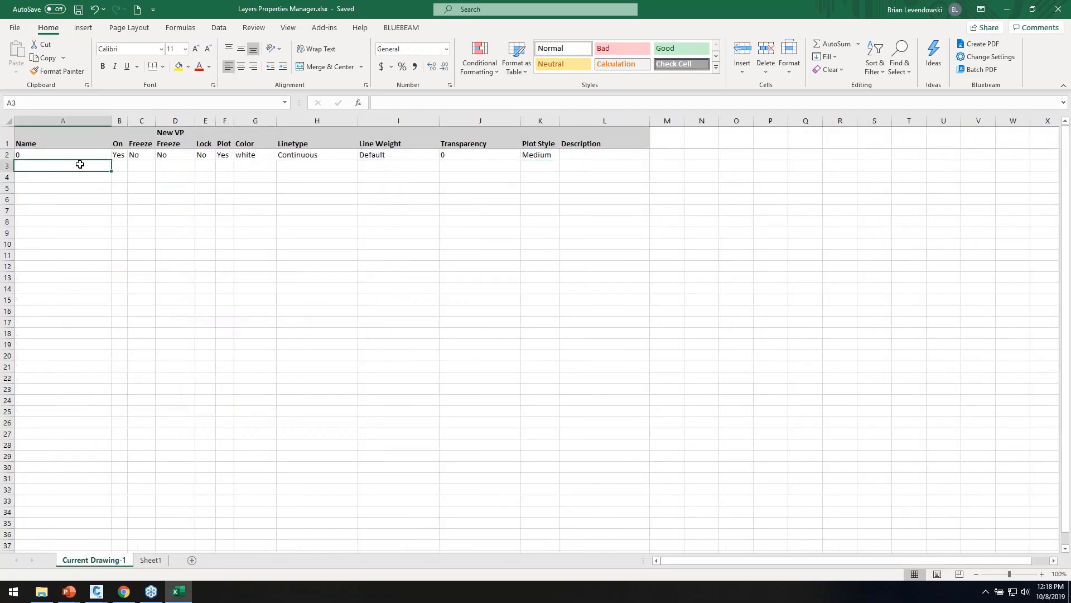
pyautogui.write('=')
pyautogui.click(150, 559)
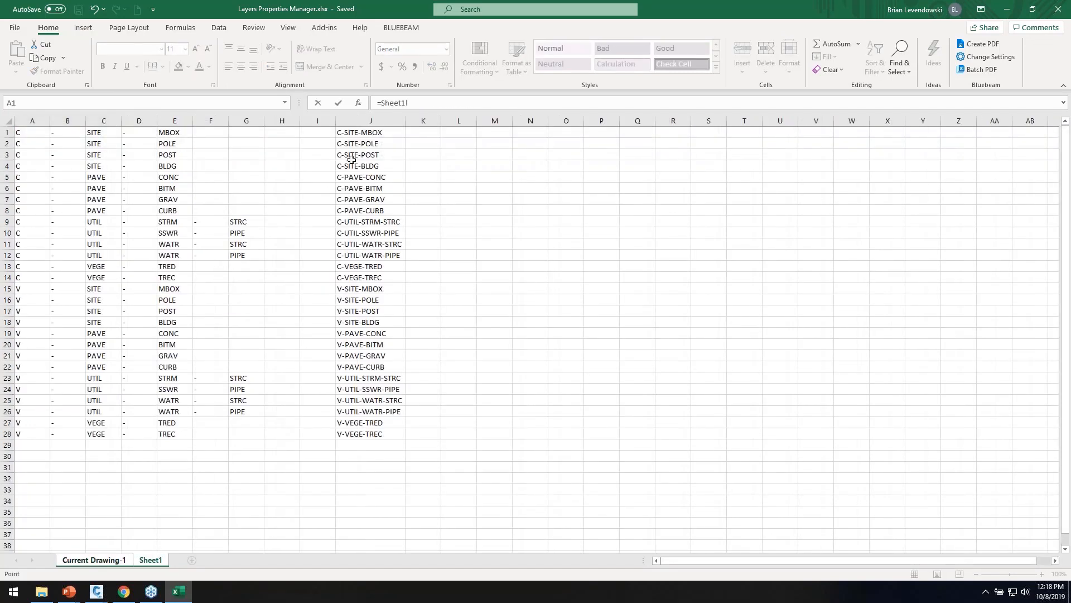
pyautogui.click(364, 134)
pyautogui.press('Return')
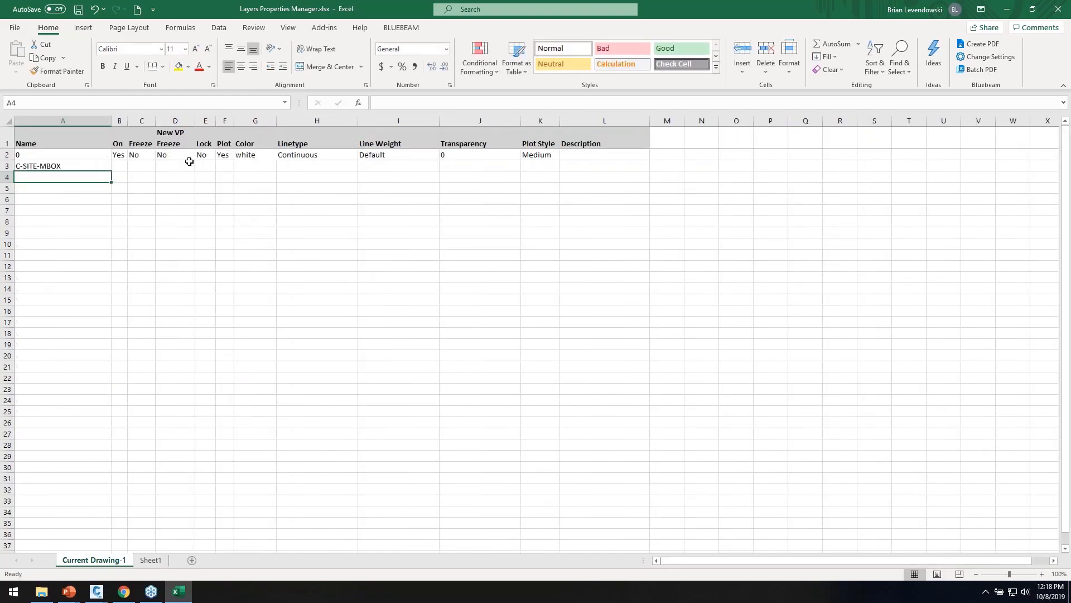
# Fill the A3 reference down the Name column through A49 and clear the surplus zeros in A31:A49
pyautogui.click(109, 167)
pyautogui.moveTo(110, 167); pyautogui.dragTo(92, 527)
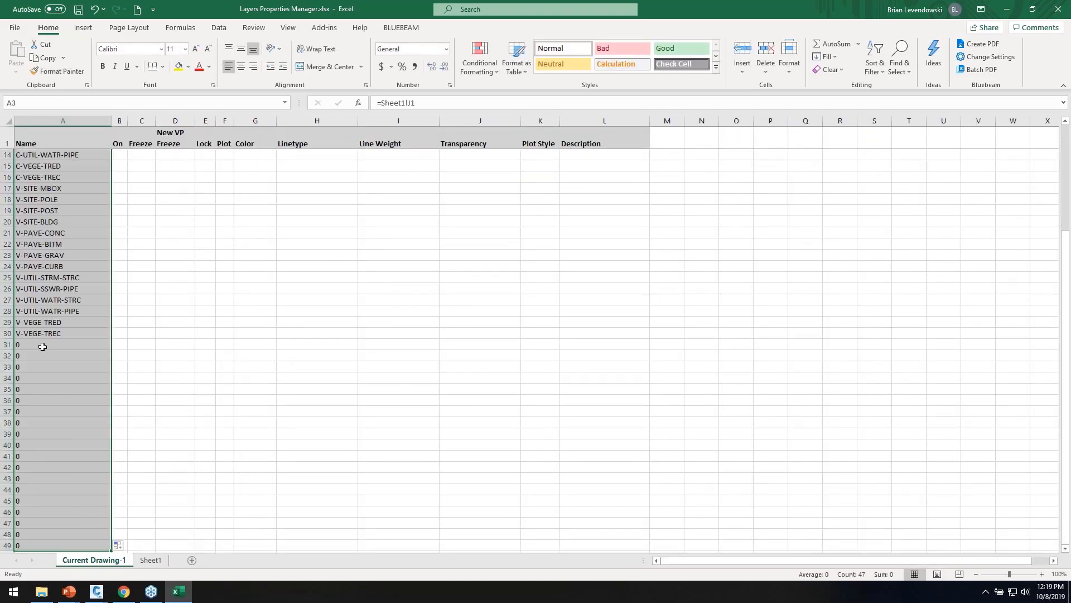
pyautogui.moveTo(43, 345); pyautogui.dragTo(55, 512)
pyautogui.rightClick(56, 511)
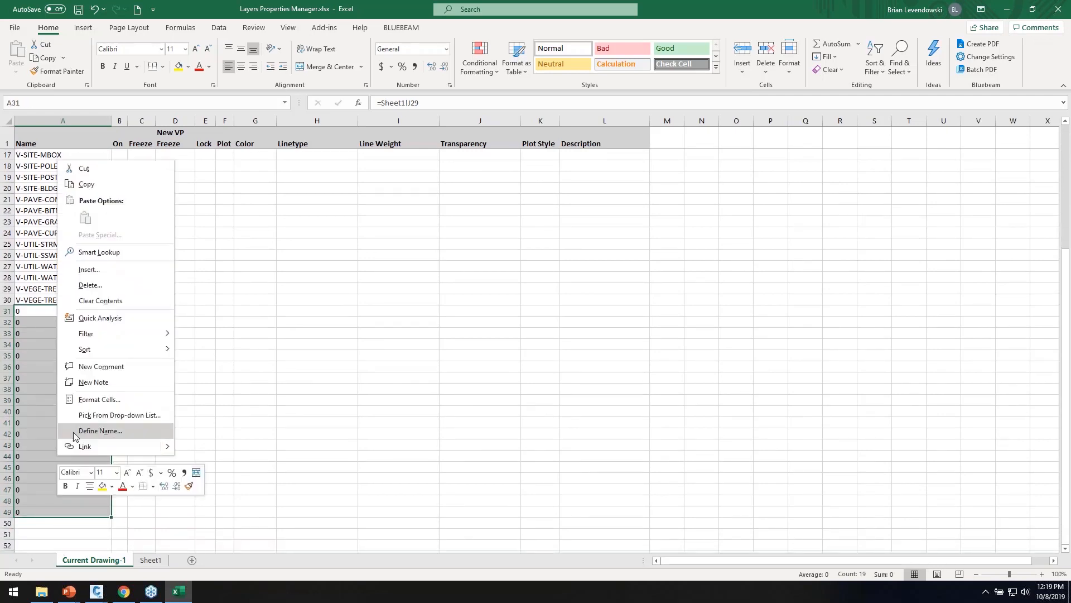
pyautogui.click(104, 301)
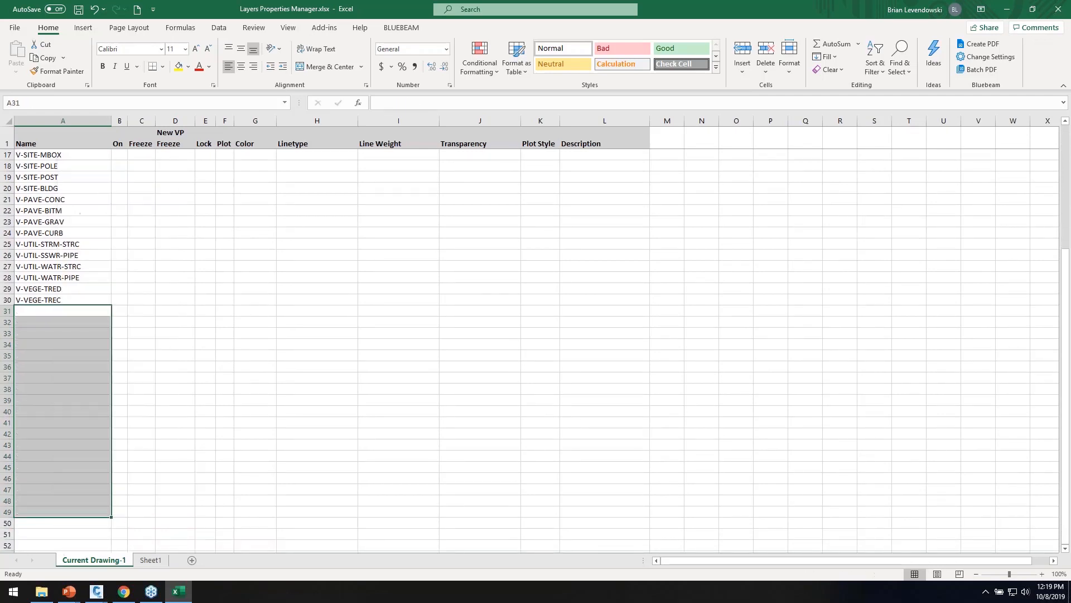
pyautogui.scroll(5, 114, 296)
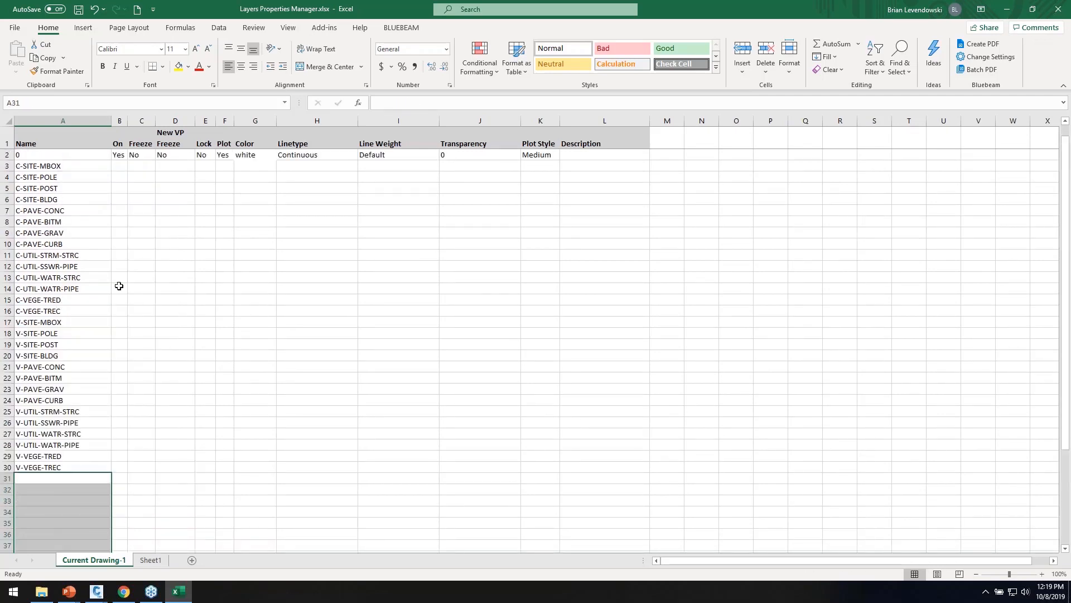
# Copy layer 0's properties from B2:L2 to all the new layer rows, 3 through 30
pyautogui.click(90, 190)
pyautogui.moveTo(121, 154); pyautogui.dragTo(641, 157)
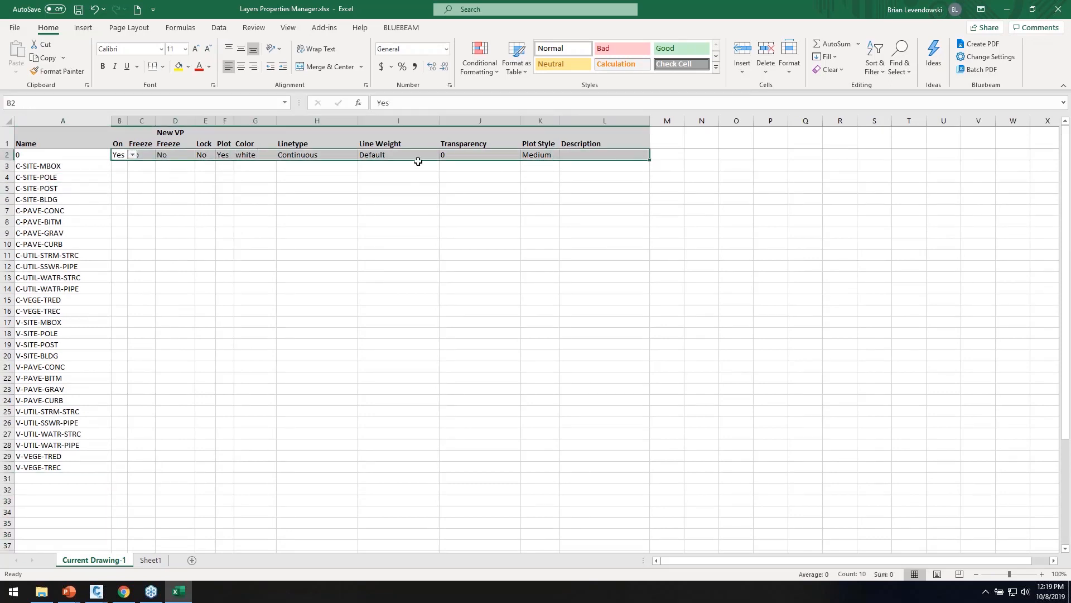
pyautogui.hotkey('ctrl', 'c')
pyautogui.click(120, 166)
pyautogui.hotkey('ctrl', 'v')
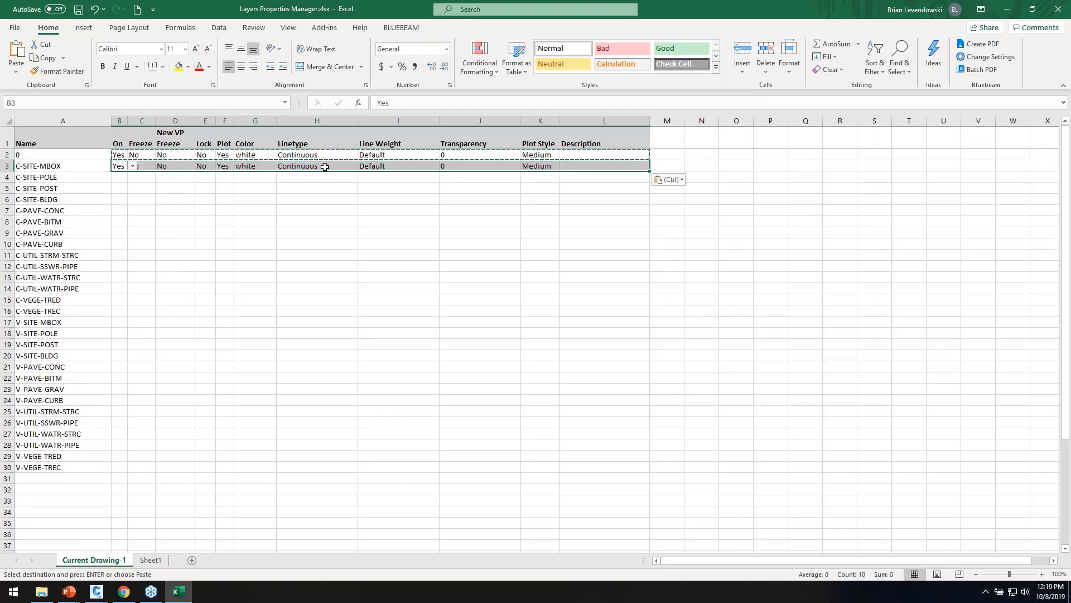
pyautogui.moveTo(118, 154); pyautogui.dragTo(578, 470)
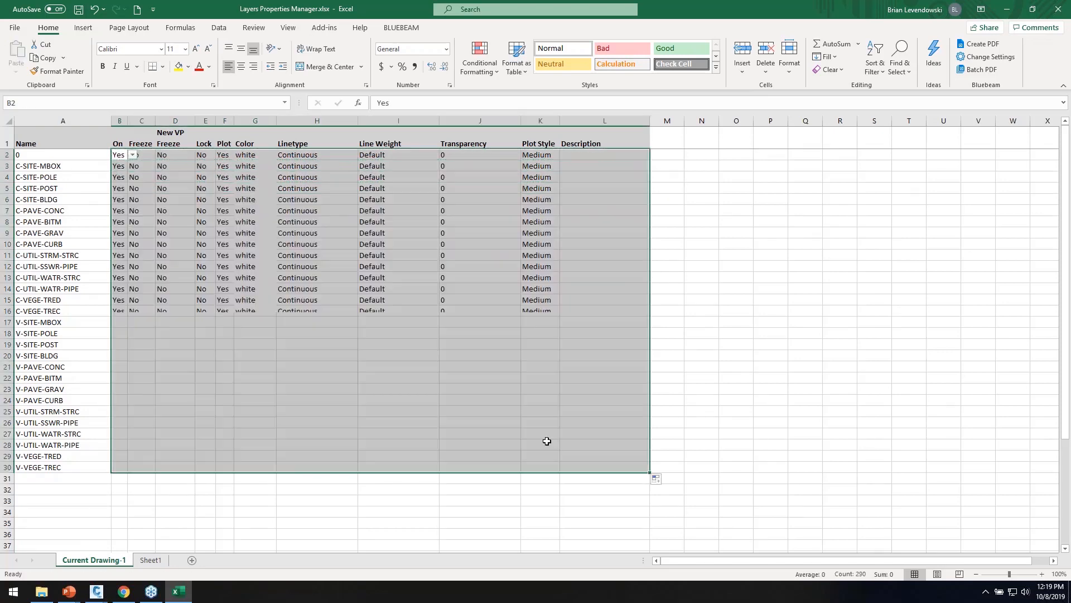
pyautogui.click(330, 309)
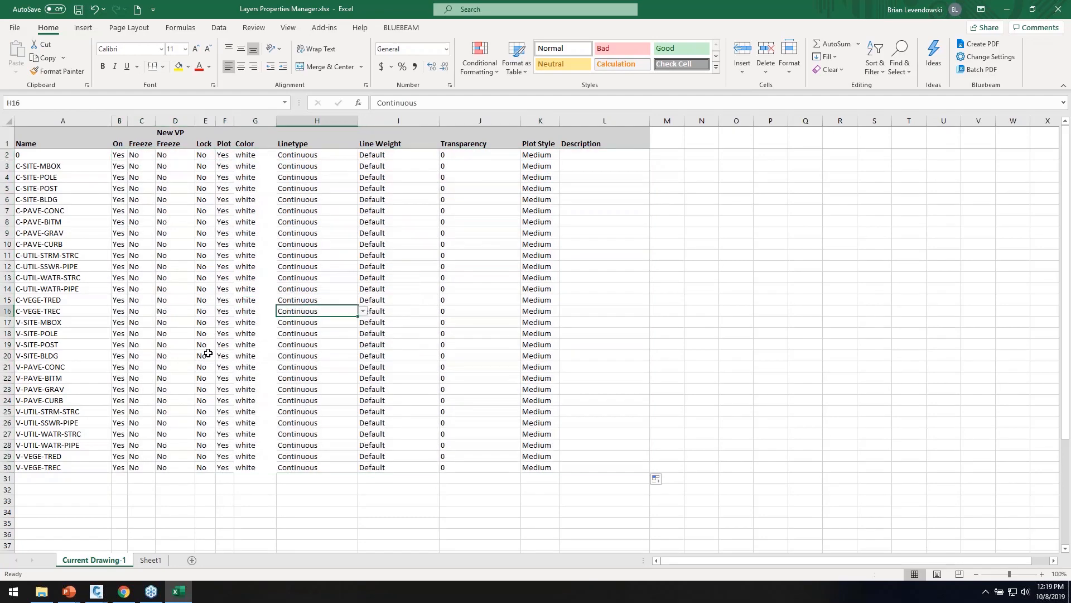
# Set the C-PAVE-CURB layer's plot style to Thick and its linetype to DASHED
pyautogui.click(91, 245)
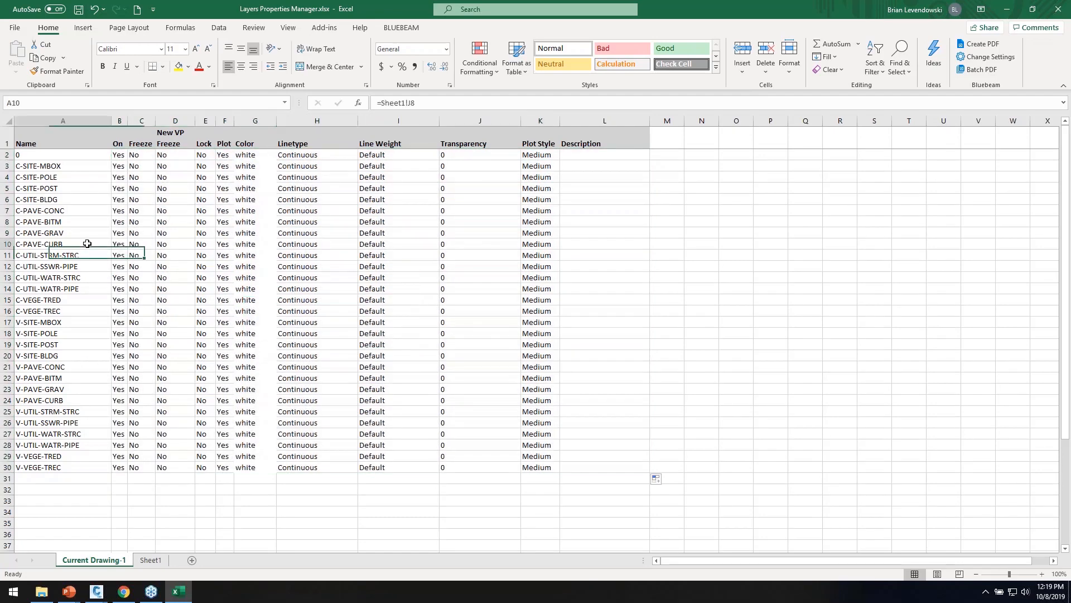
pyautogui.click(549, 244)
pyautogui.click(564, 244)
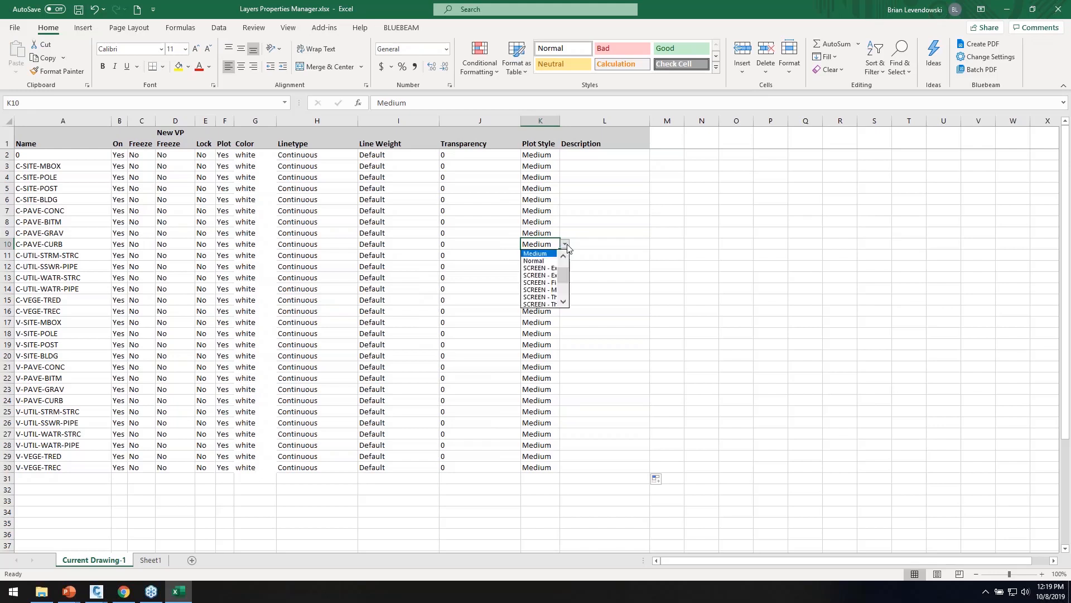
pyautogui.scroll(-3, 567, 301)
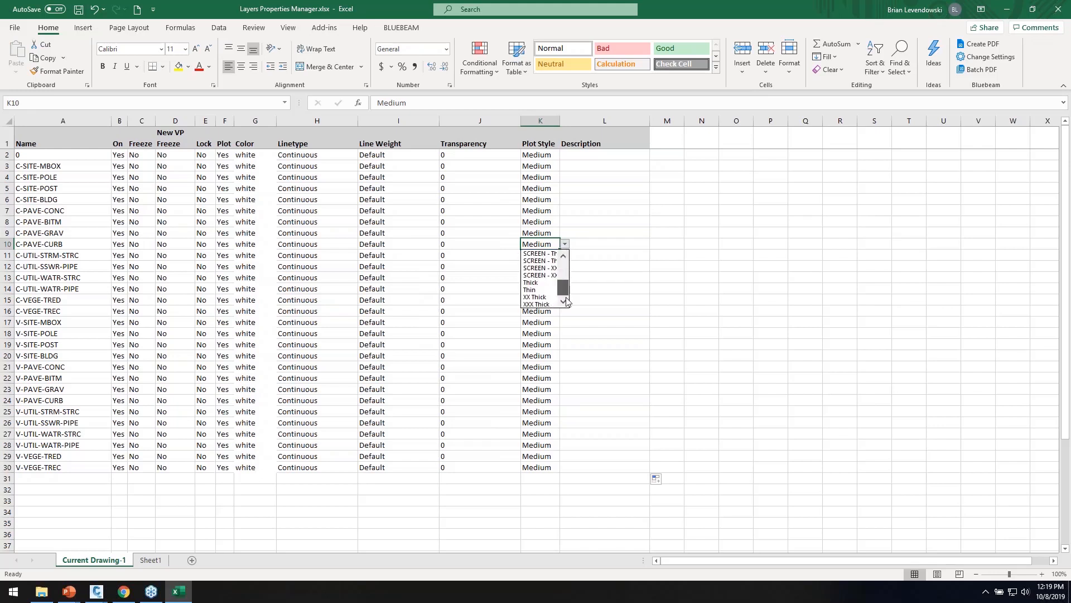
pyautogui.click(538, 282)
pyautogui.click(343, 244)
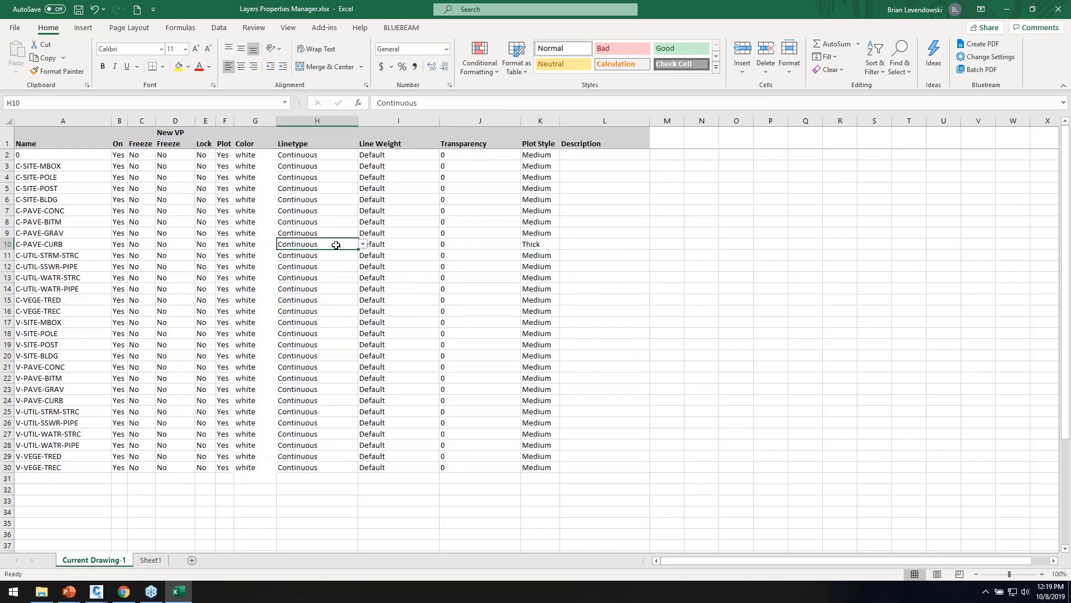
pyautogui.click(363, 245)
pyautogui.click(308, 282)
# Widen the Plot Style column enough to show the full style names
pyautogui.click(546, 326)
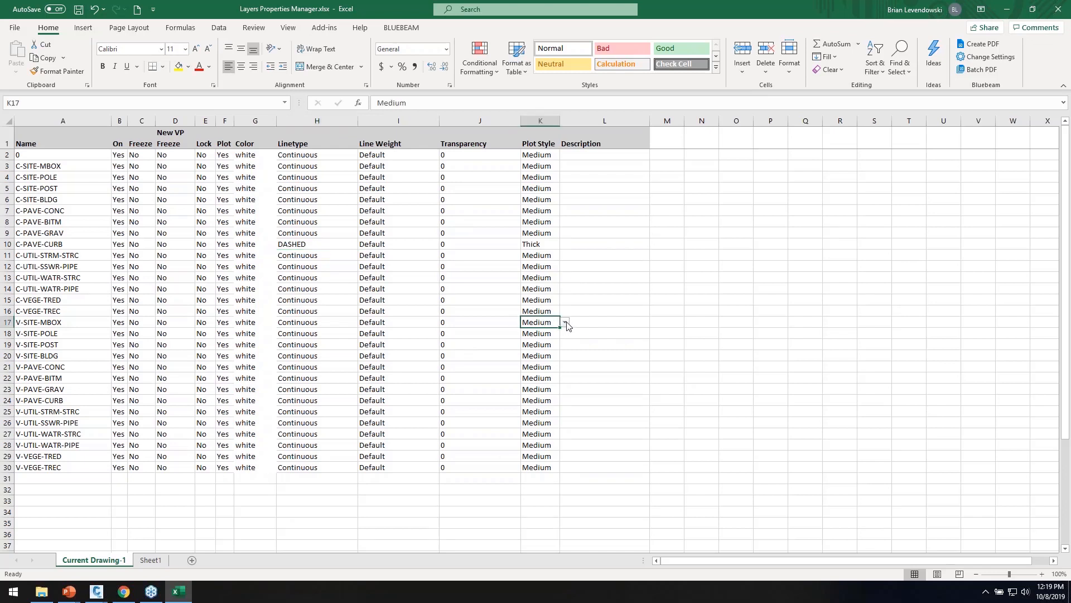
pyautogui.click(565, 324)
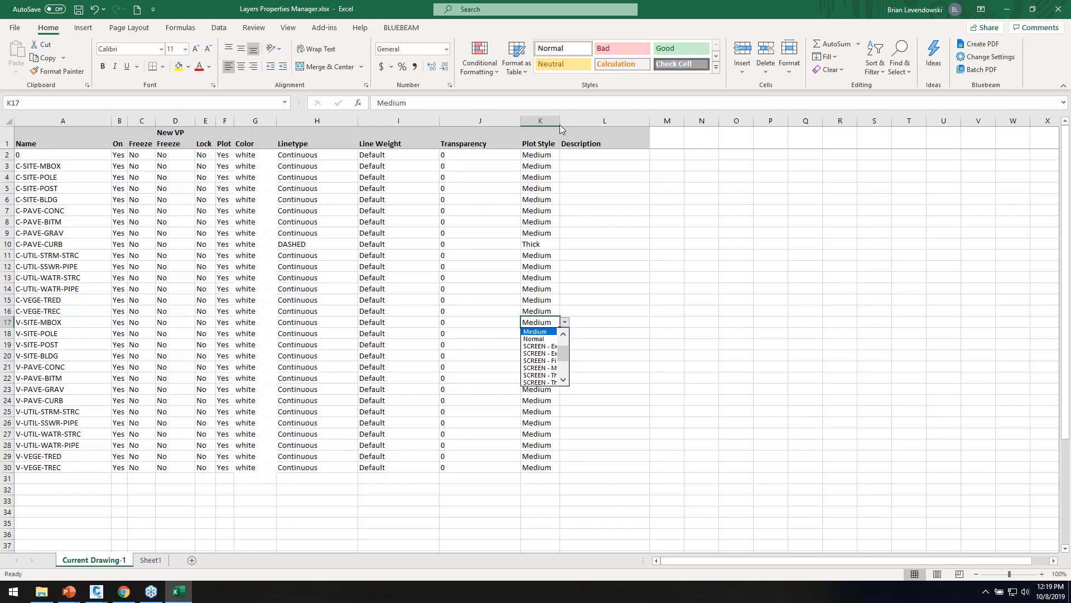
pyautogui.moveTo(561, 125); pyautogui.dragTo(615, 121)
# Set the V-SITE-MBOX plot style in K17 to SCREEN - Medium and fill it down through K30 for all V layers
pyautogui.click(620, 323)
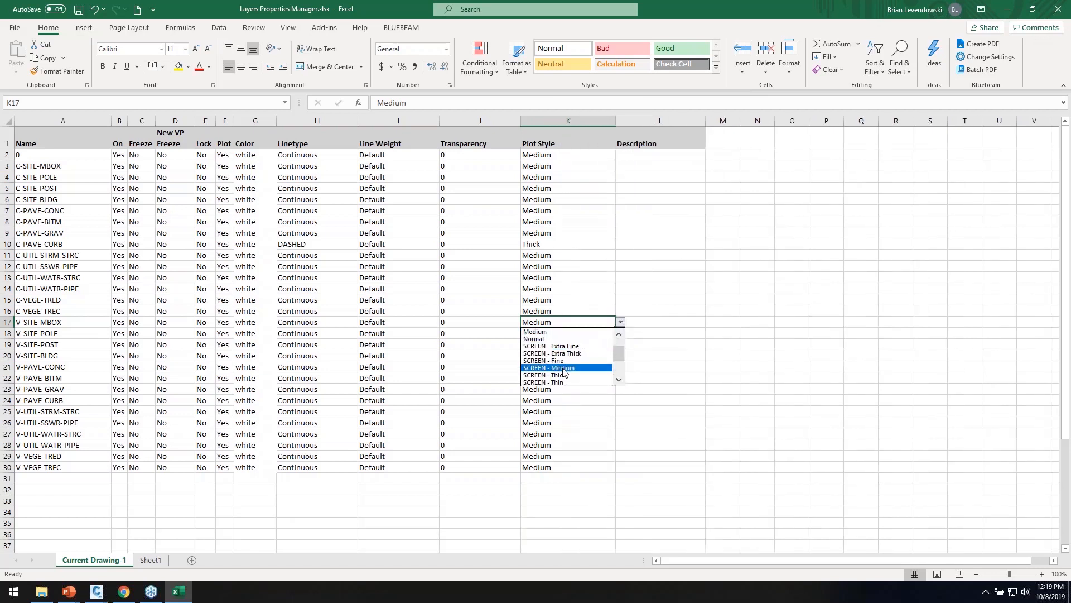
pyautogui.click(565, 369)
pyautogui.moveTo(617, 325); pyautogui.dragTo(614, 394)
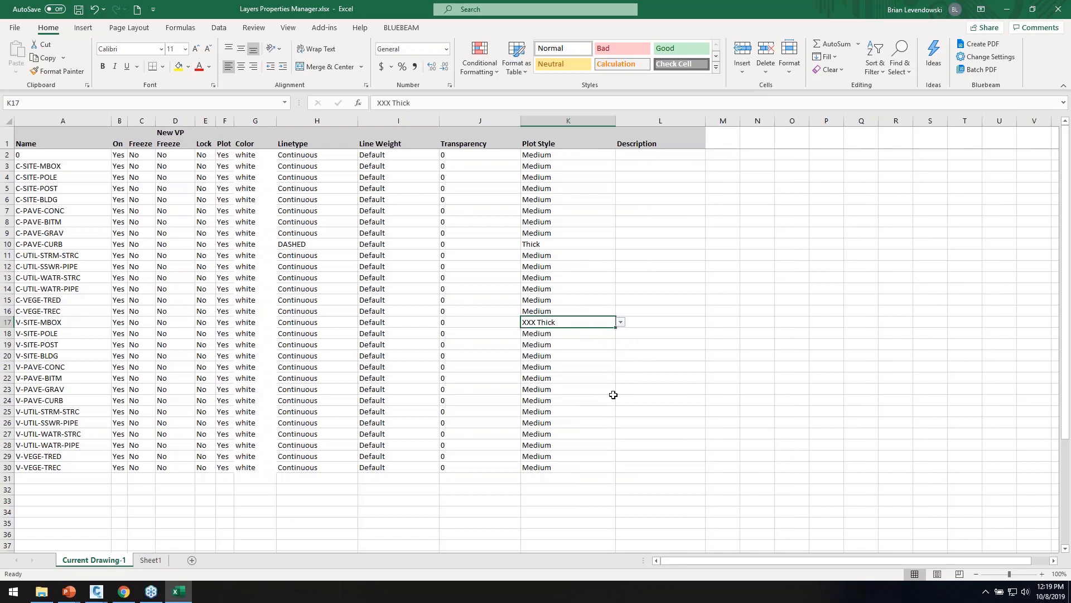
pyautogui.click(620, 323)
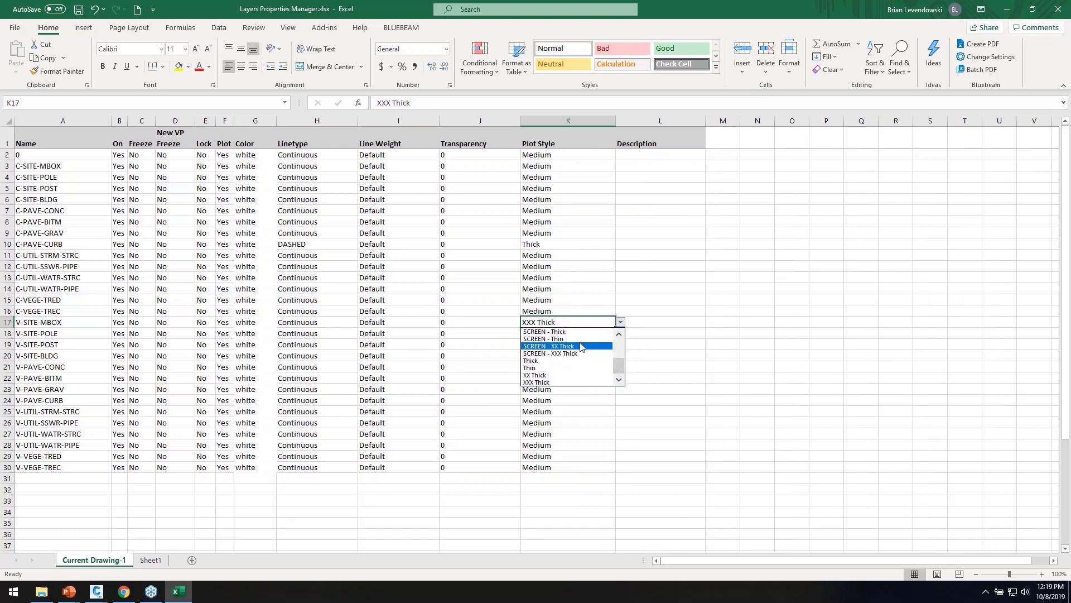
pyautogui.click(620, 337)
pyautogui.click(620, 337)
pyautogui.click(619, 337)
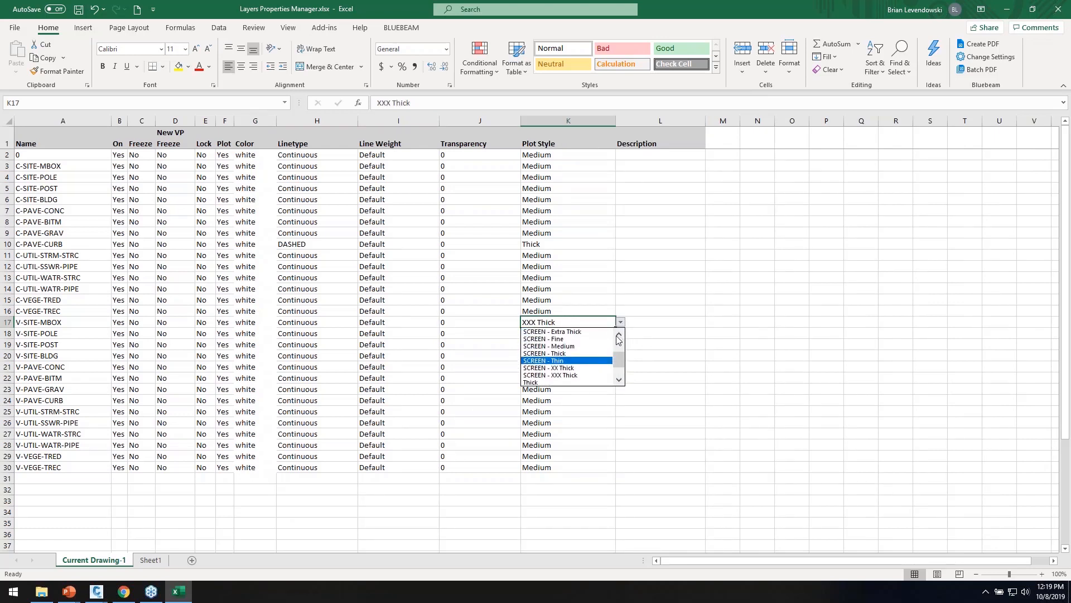
pyautogui.click(574, 345)
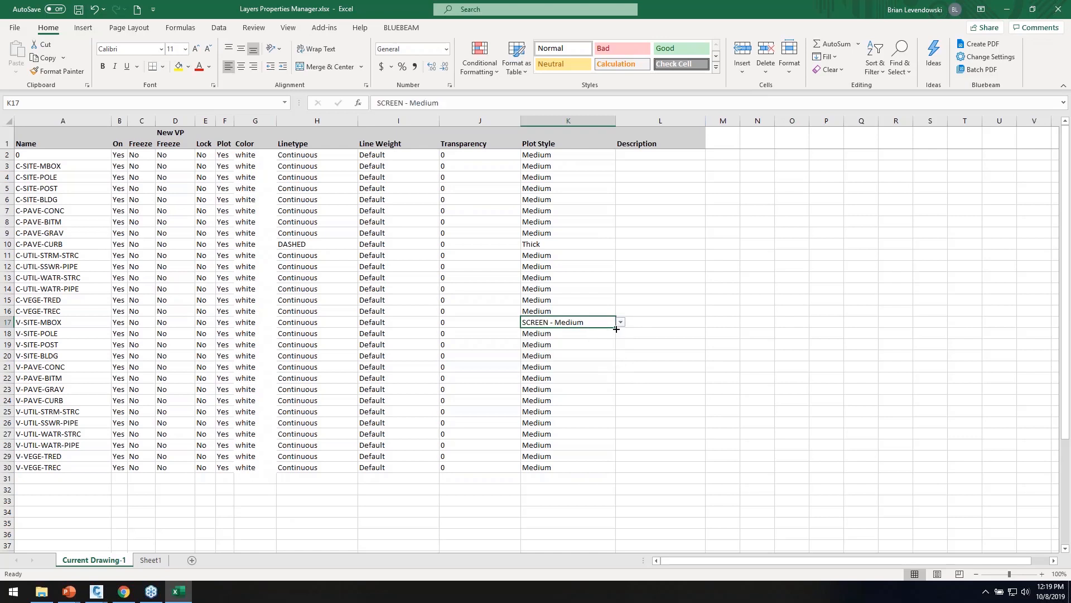
pyautogui.moveTo(616, 329); pyautogui.dragTo(611, 472)
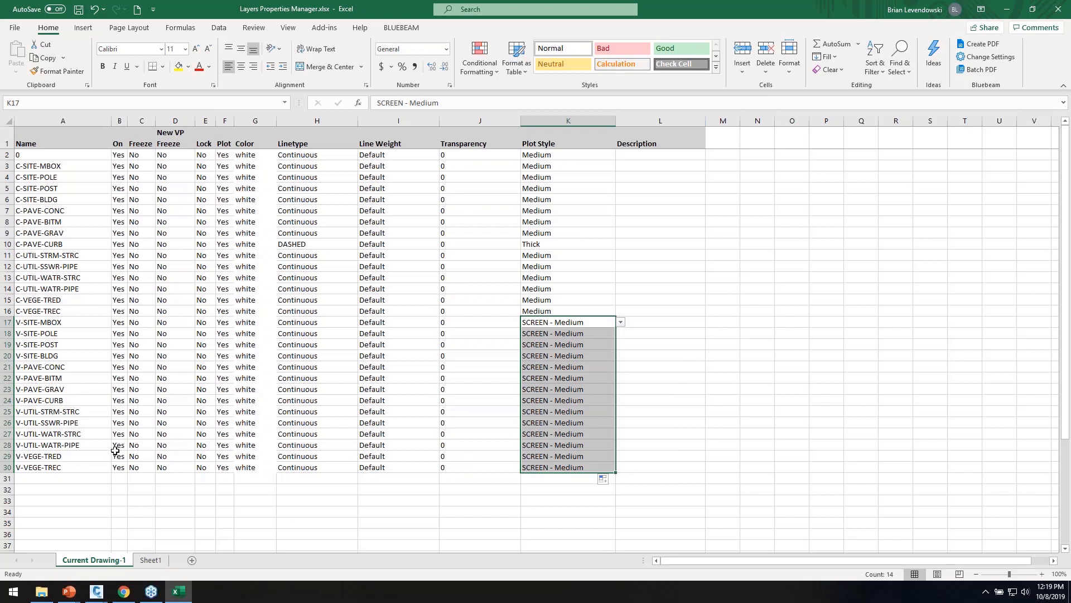
# Set the color of the C-UTIL-STRM-STRC and C-UTIL-SSWR-PIPE layers to GREEN
pyautogui.click(72, 234)
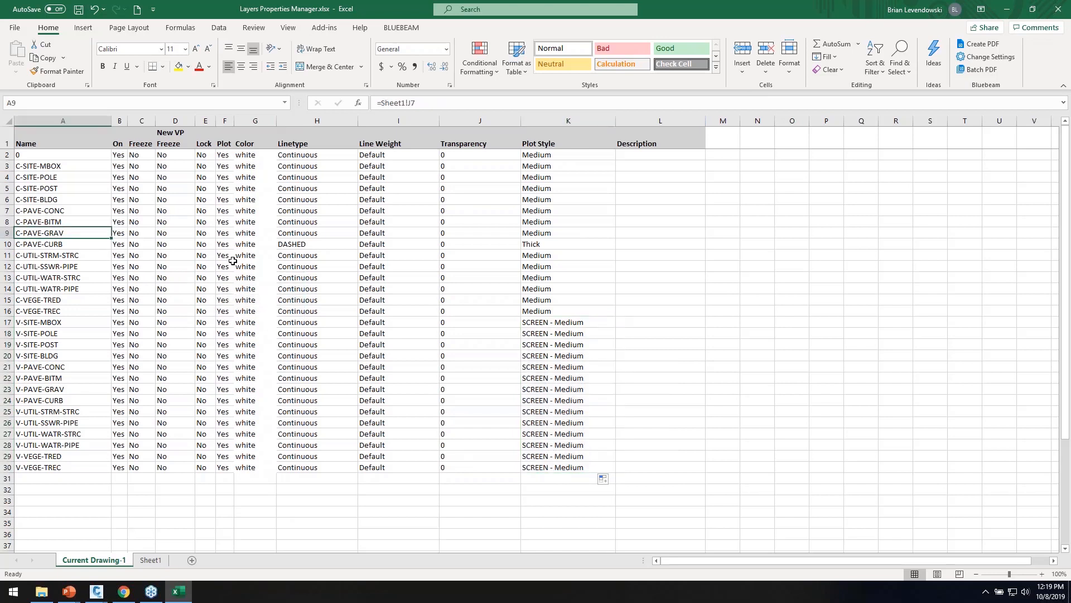
pyautogui.click(256, 255)
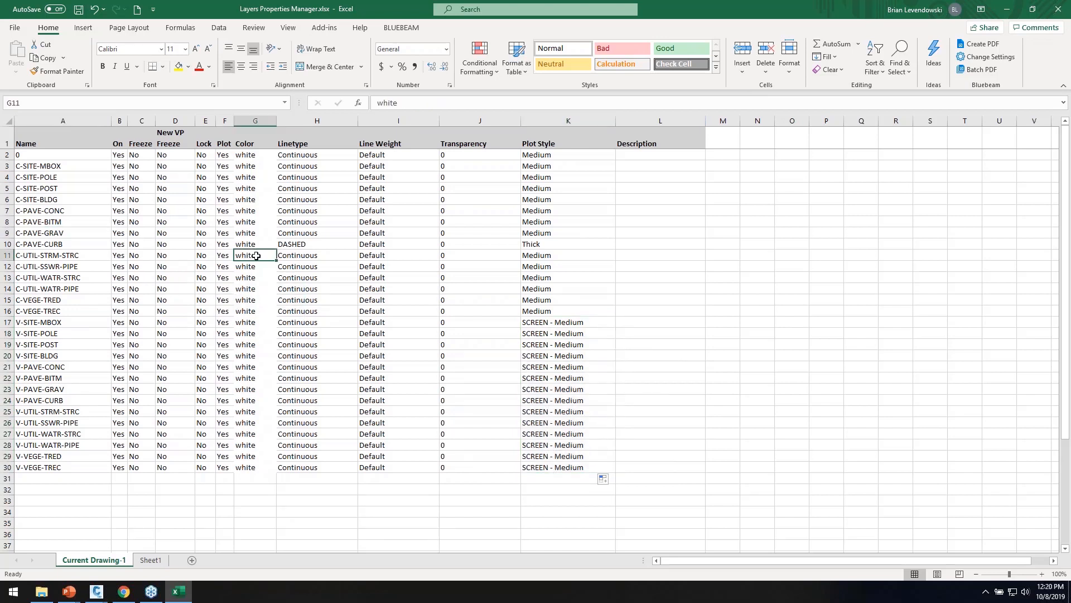
pyautogui.write('GREEN')
pyautogui.press('Return')
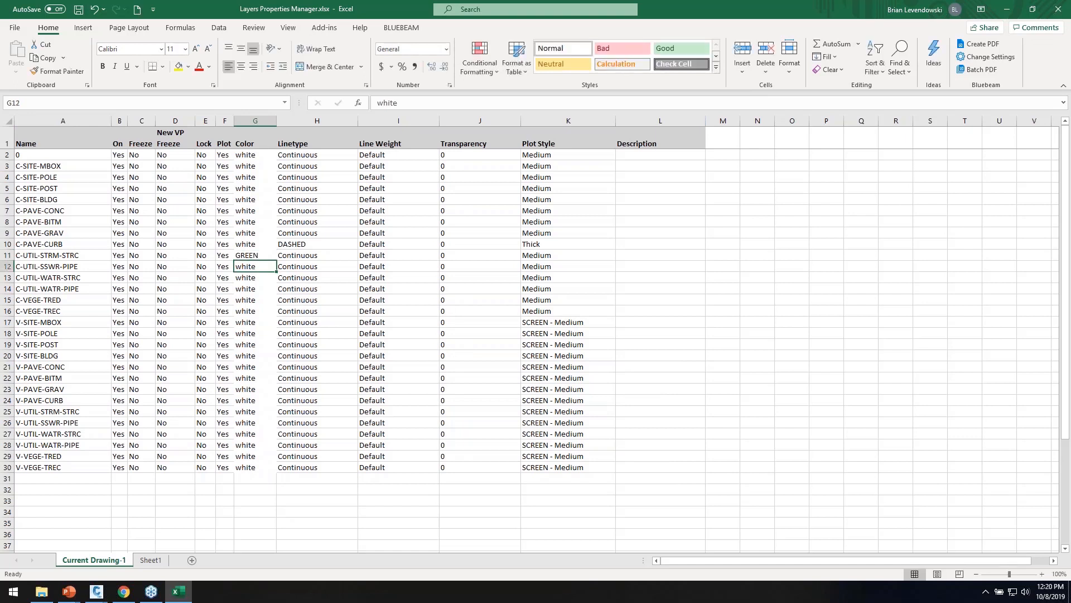
pyautogui.write('GREEN')
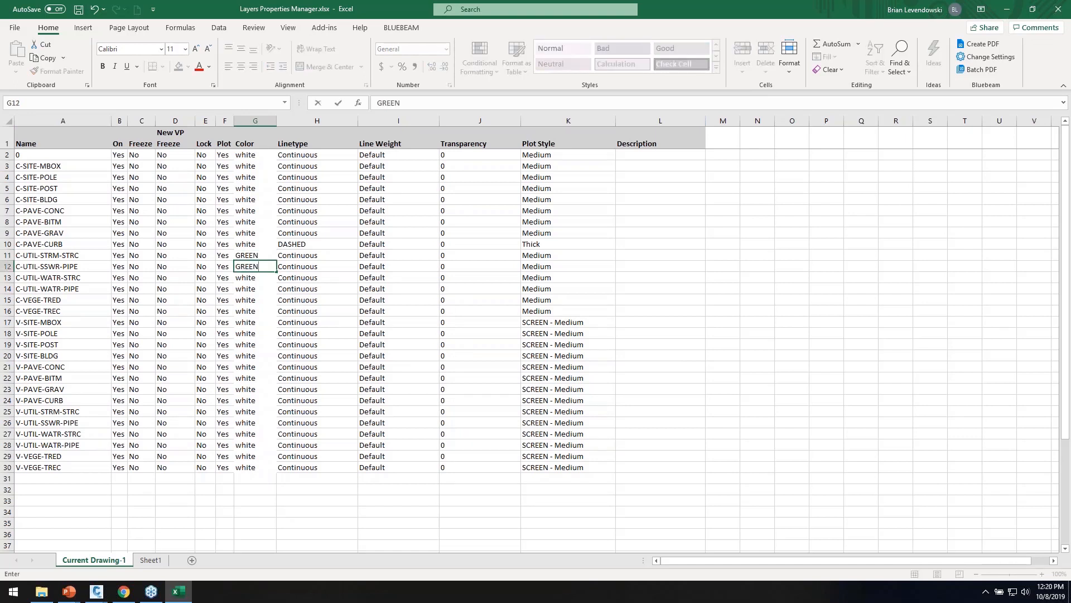
pyautogui.press('Return')
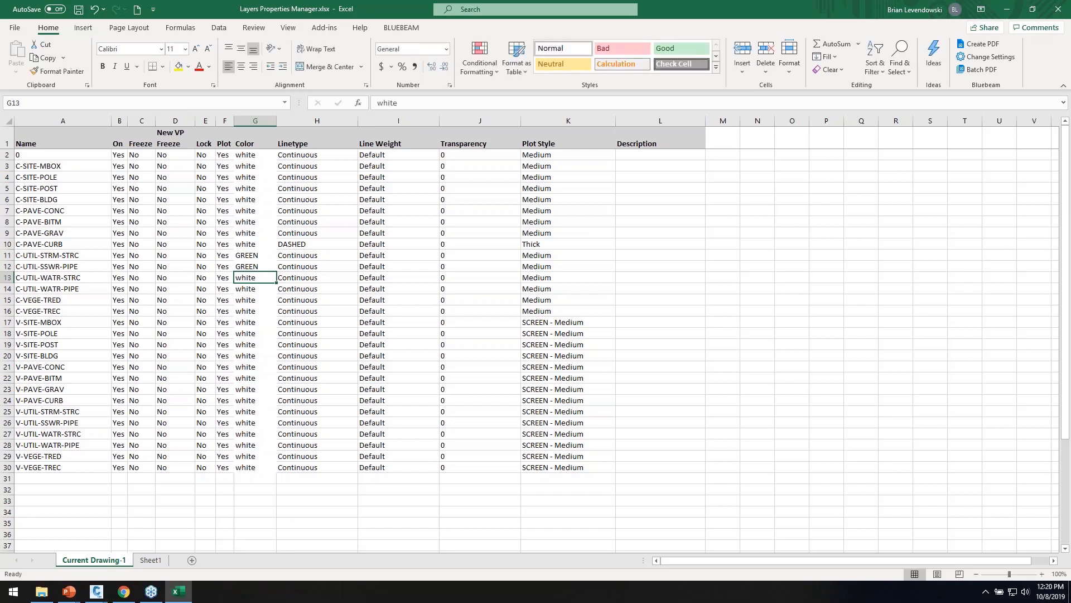
# Set the C-UTIL-WATR-STRC and C-UTIL-WATR-PIPE colors to BLUE, save the workbook and widen the Plot column
pyautogui.write('BLUE')
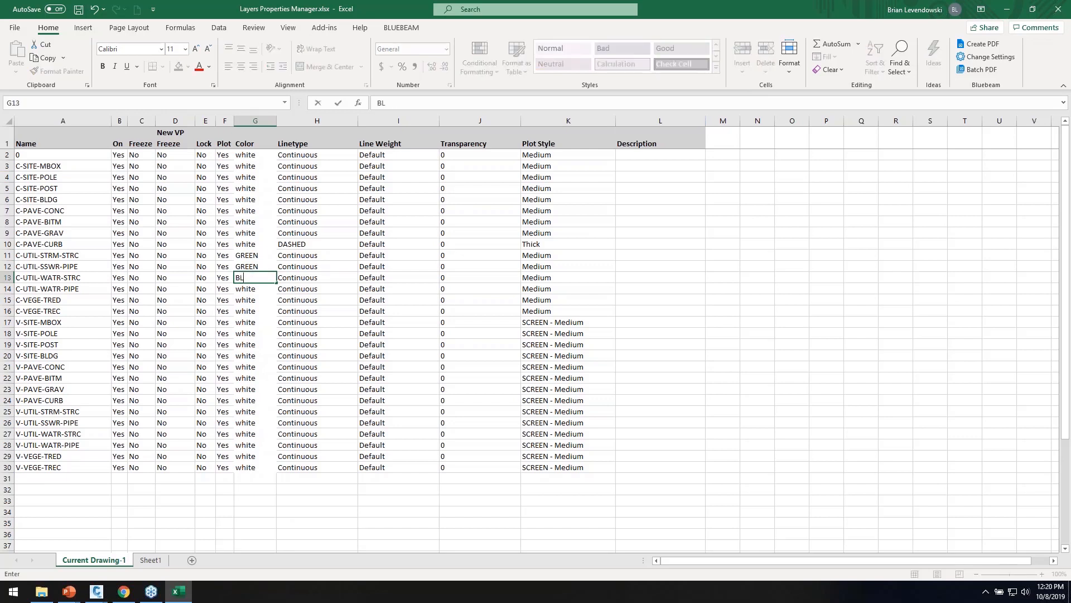
pyautogui.press('Return')
pyautogui.write('BLUE')
pyautogui.press('Return')
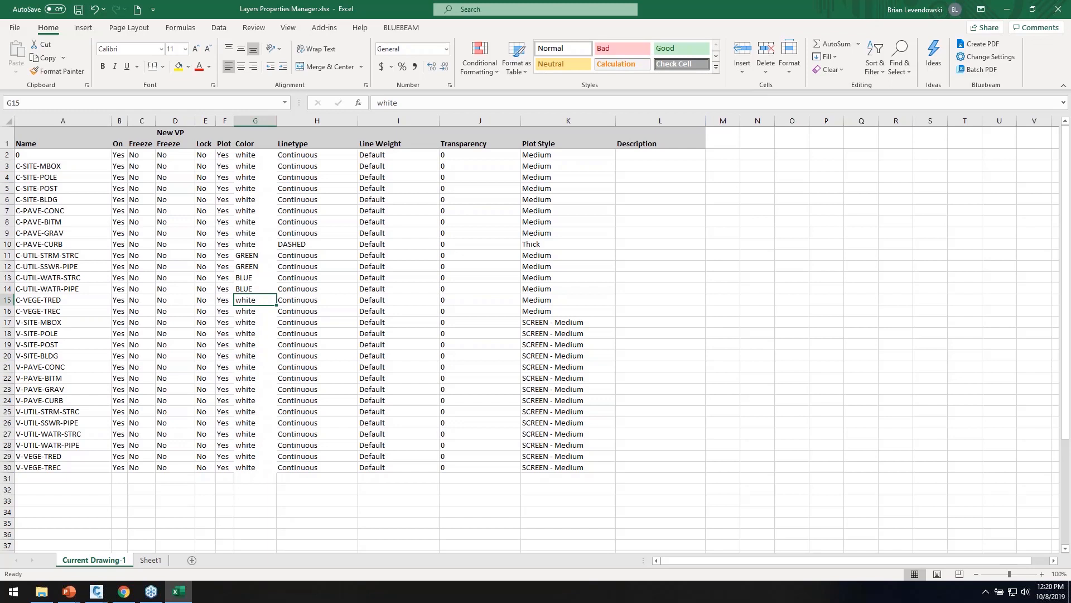
pyautogui.click(79, 9)
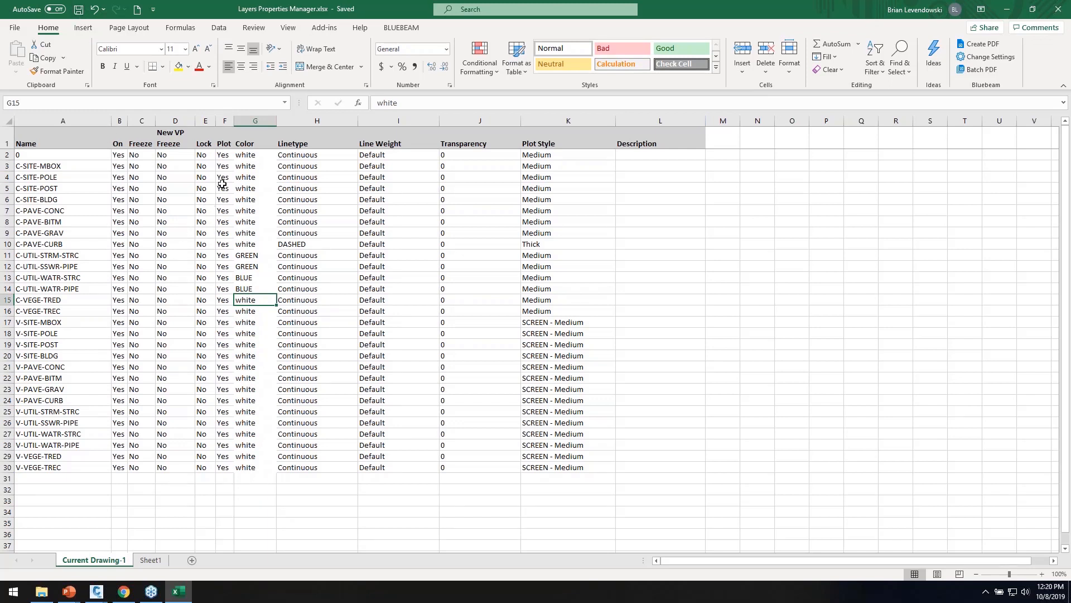
pyautogui.moveTo(232, 124); pyautogui.dragTo(252, 123)
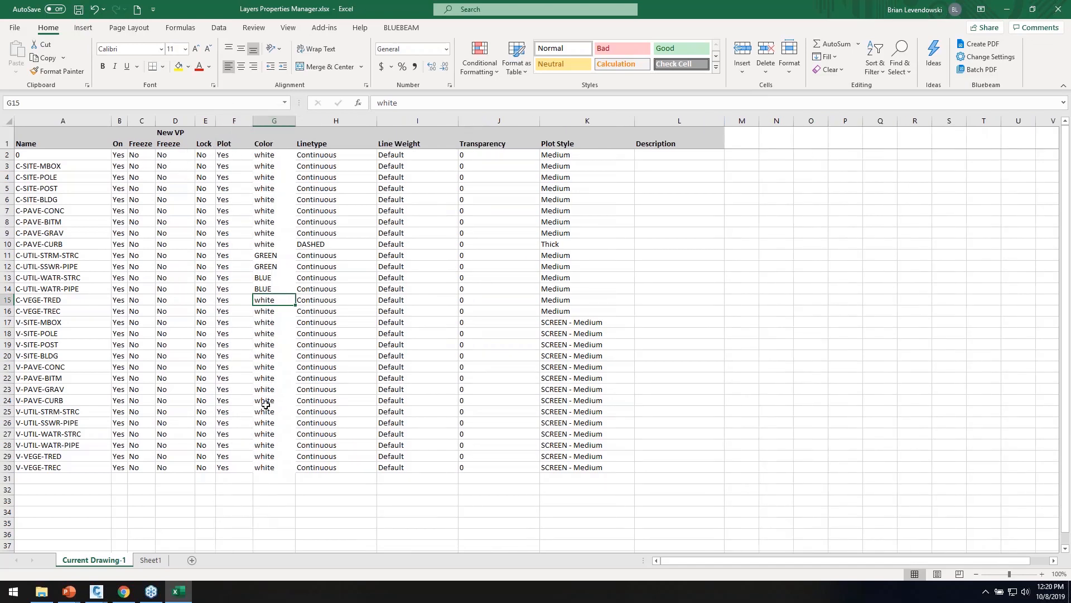
# Enter the descriptions BACK OF CURB for C-PAVE-CURB and STORM MANHOLE for C-UTIL-STRM-STRC, and save the workbook
pyautogui.click(675, 155)
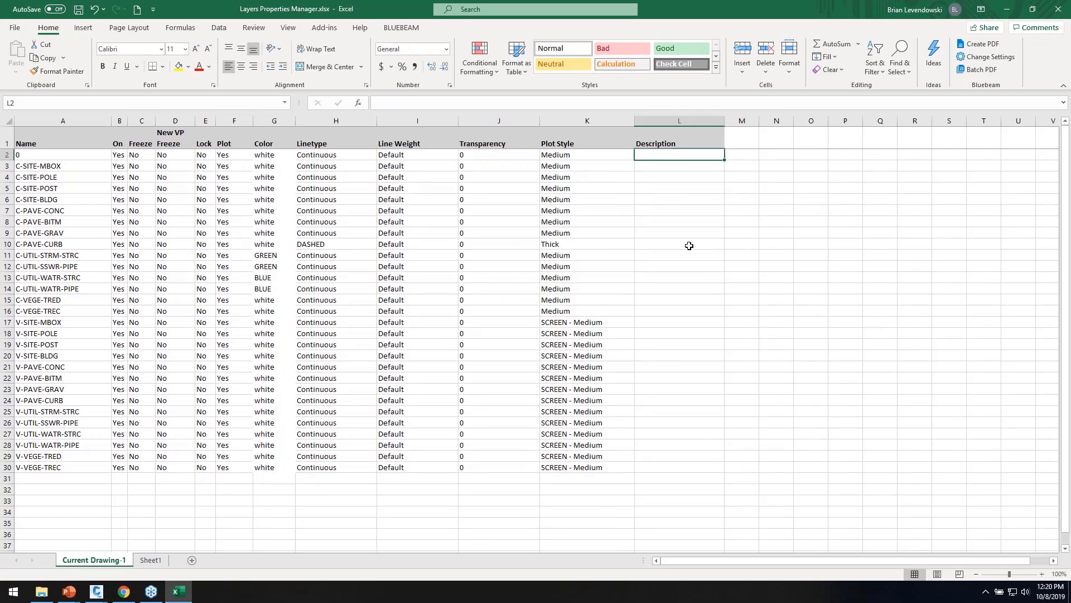
pyautogui.click(672, 244)
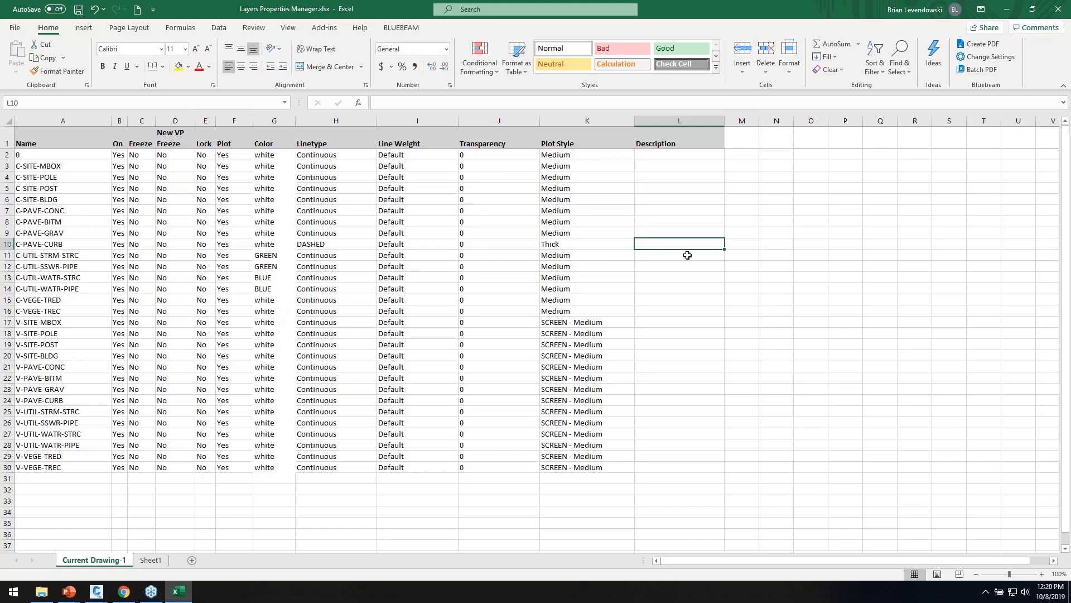
pyautogui.write('BACK OF CU')
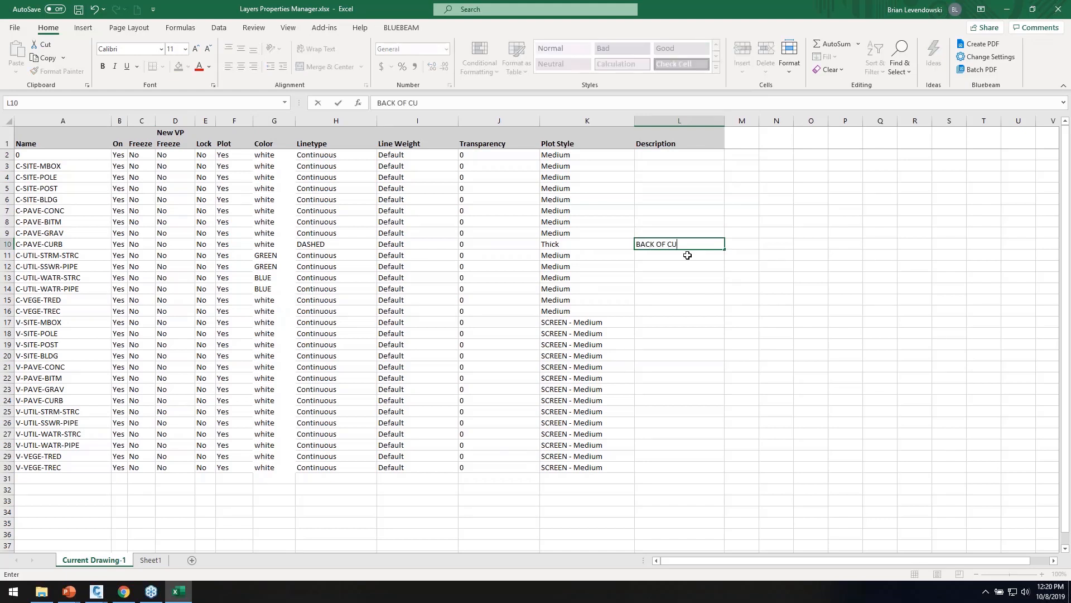
pyautogui.write('RB')
pyautogui.press('Return')
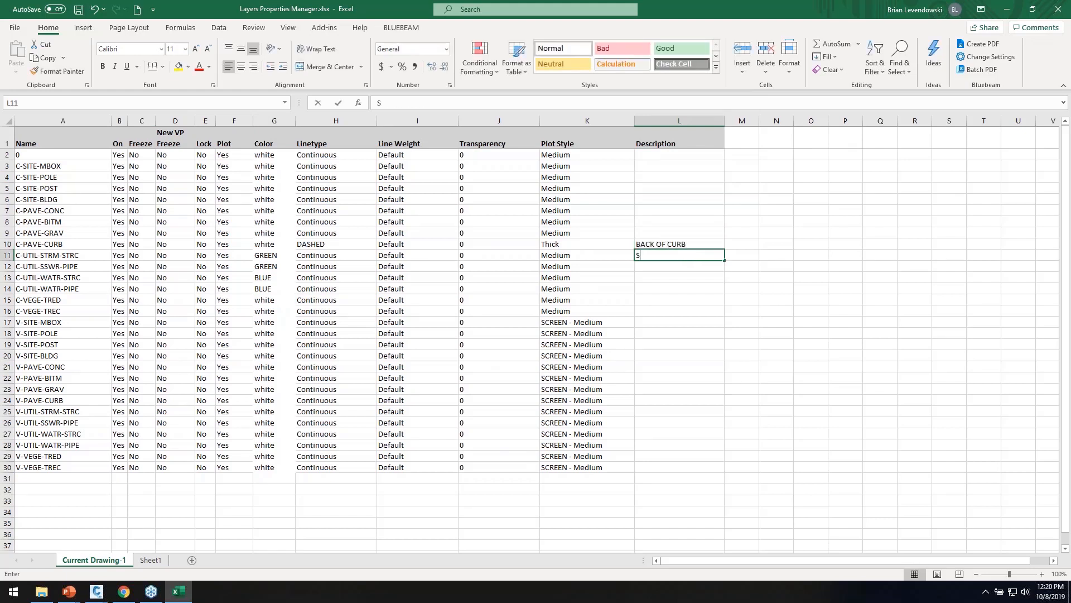
pyautogui.write('STORM MANHO')
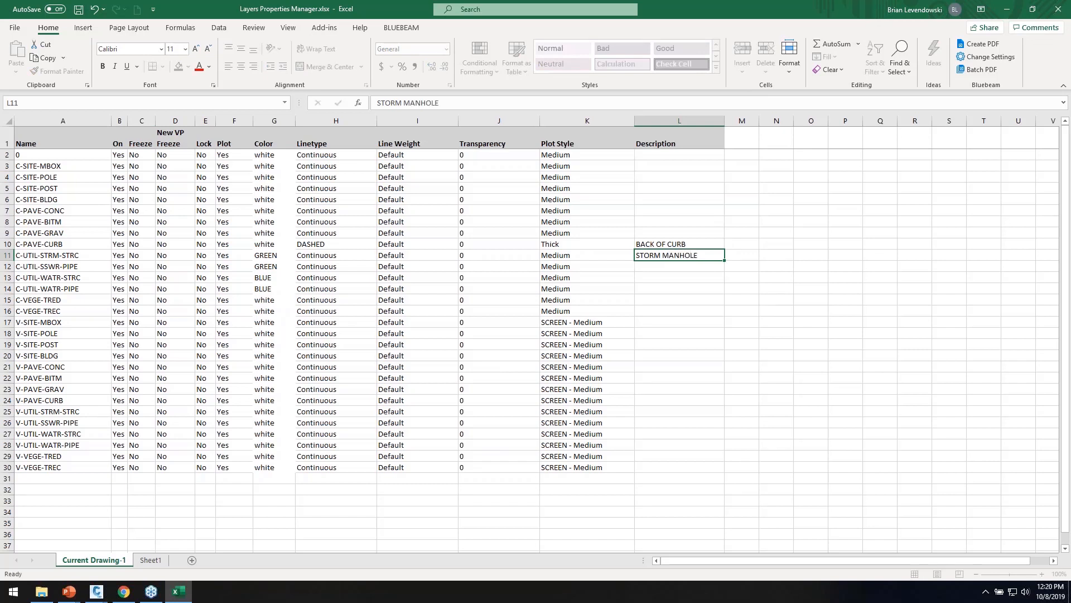
pyautogui.write('LE')
pyautogui.press('Return')
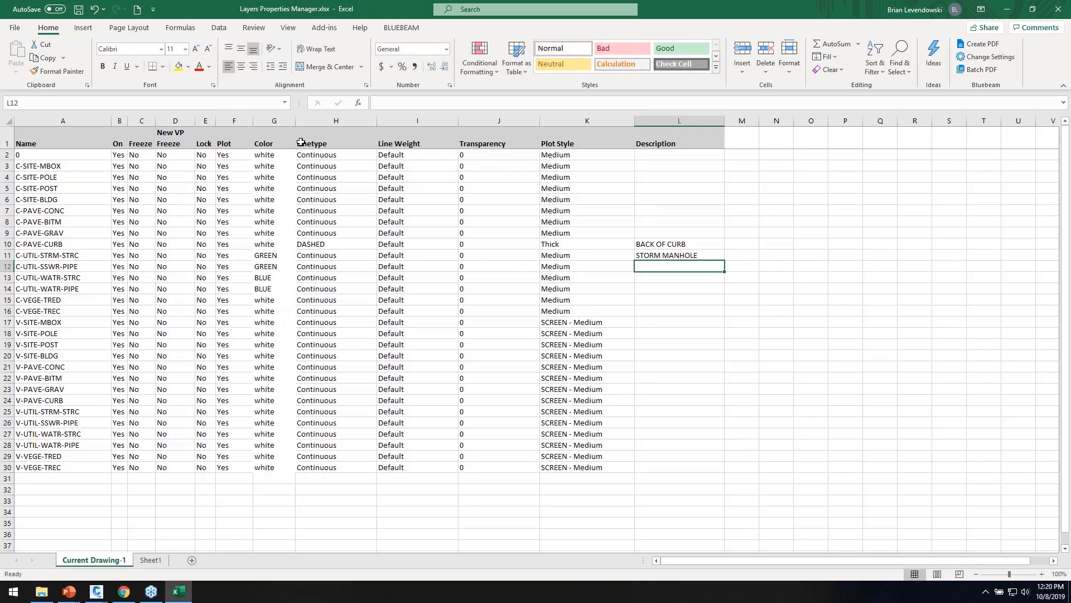
pyautogui.click(79, 10)
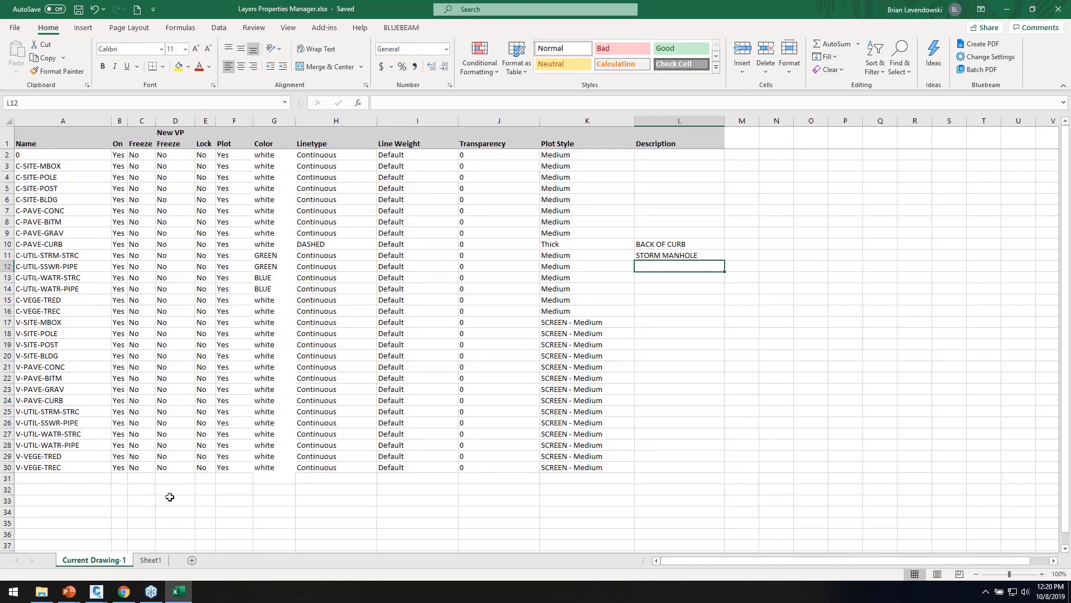
# Review the generated layer names on Sheet1 and return to the Current Drawing-1 sheet
pyautogui.click(150, 560)
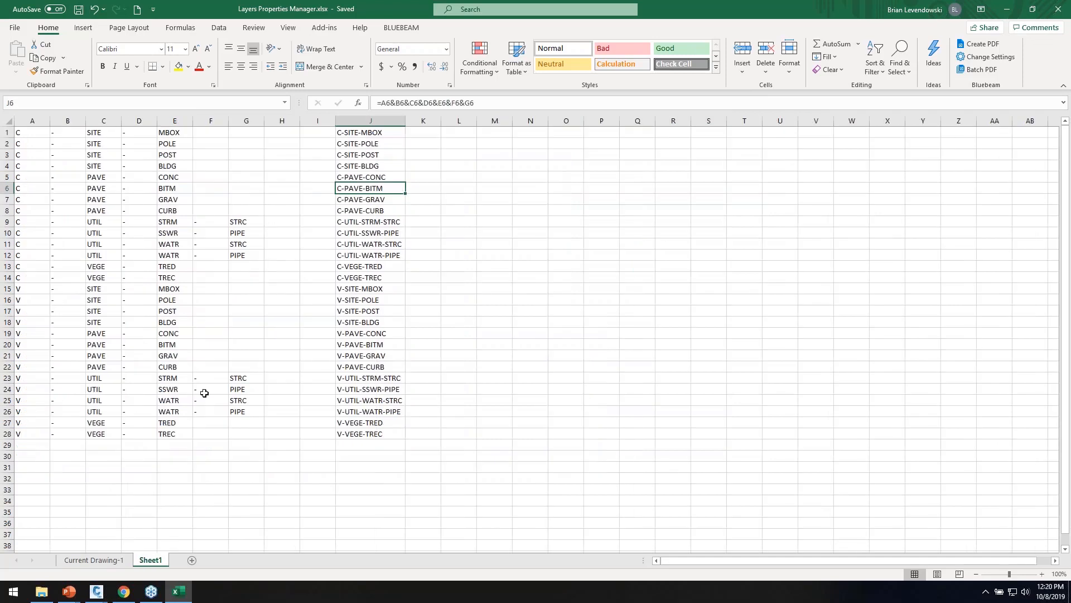
pyautogui.click(94, 560)
pyautogui.click(44, 191)
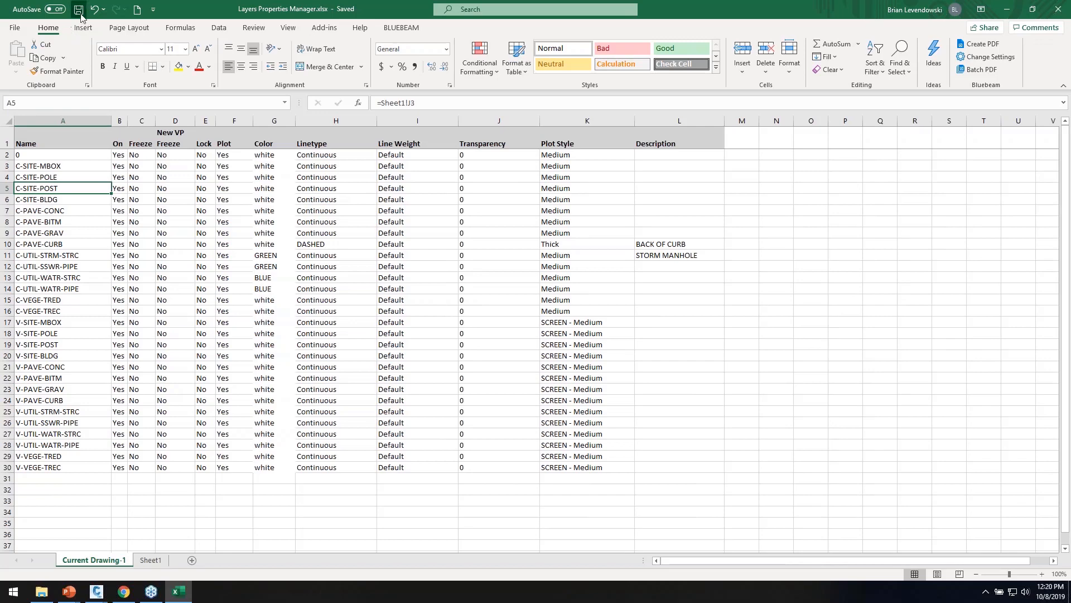
# Switch to Civil 3D, cancel the layer export, and load Layers Properties Manager.xlsx for creating and syncing drawing layers
pyautogui.click(1007, 9)
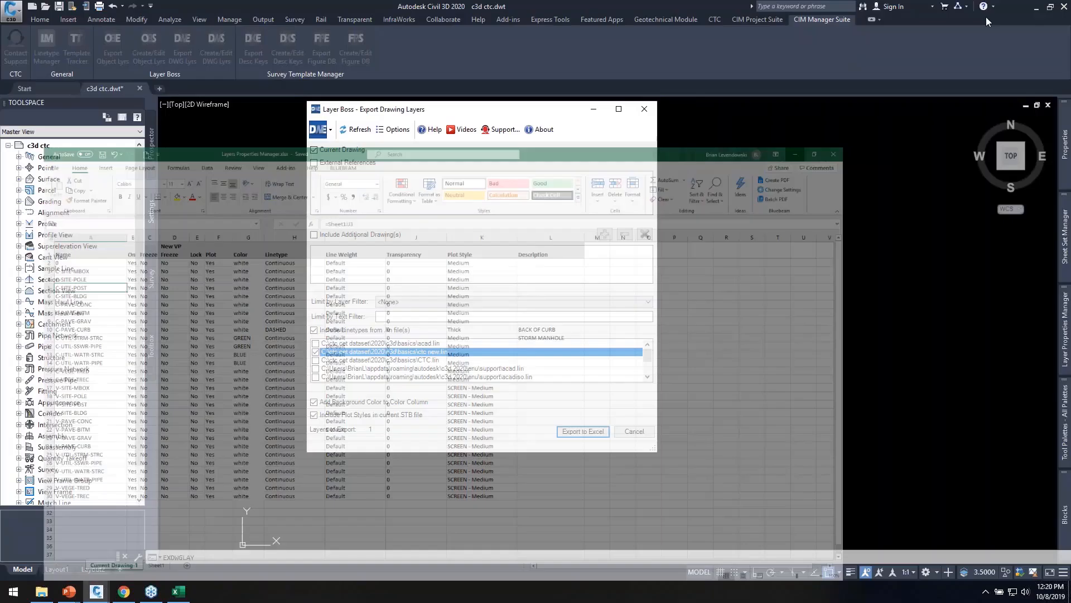
pyautogui.click(634, 428)
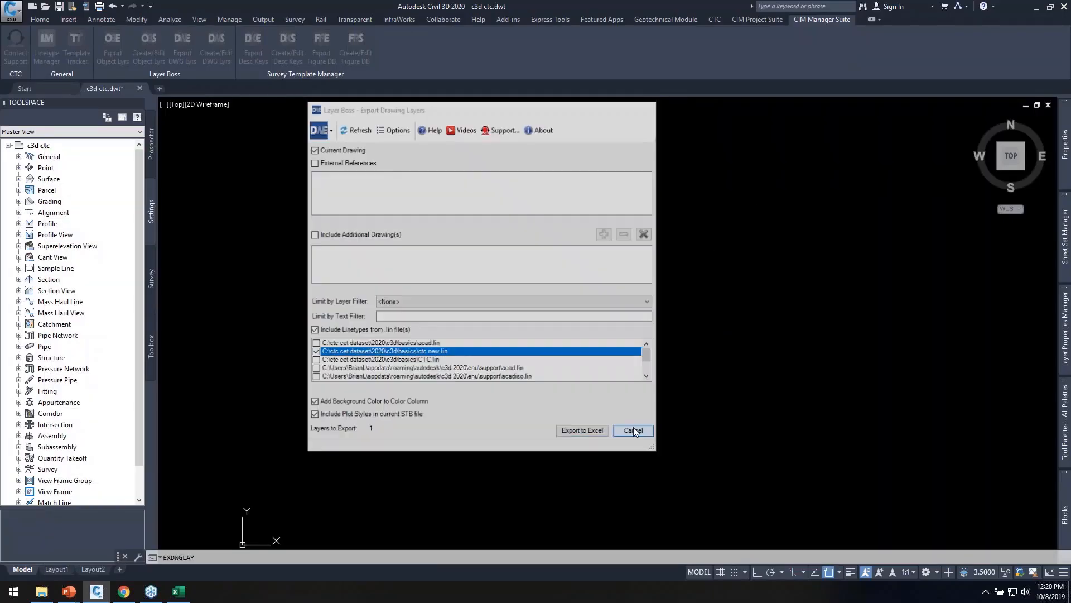
pyautogui.click(222, 58)
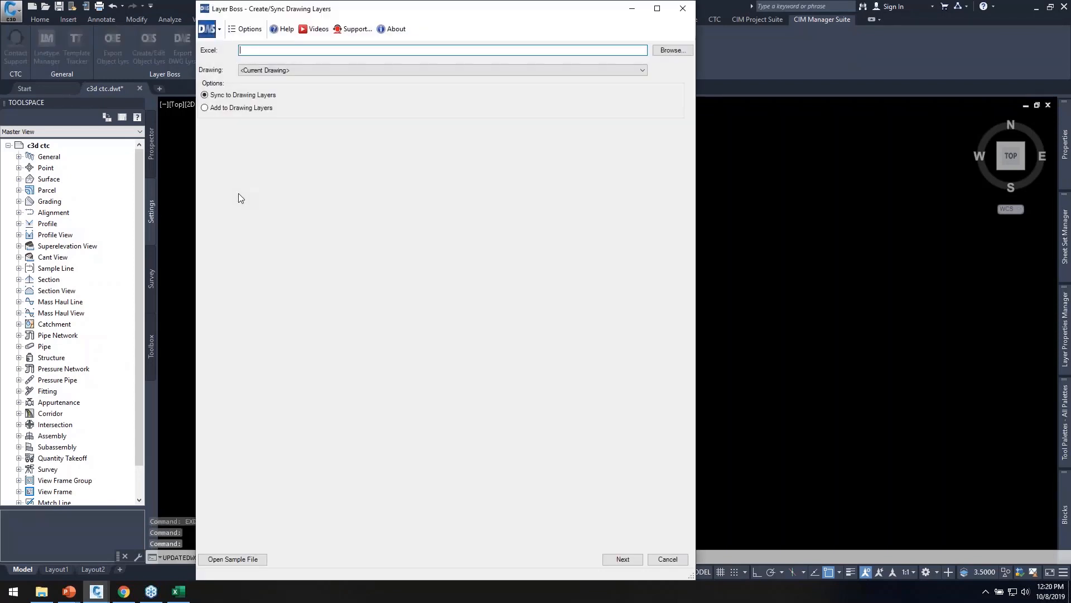
pyautogui.moveTo(484, 4); pyautogui.dragTo(527, 149)
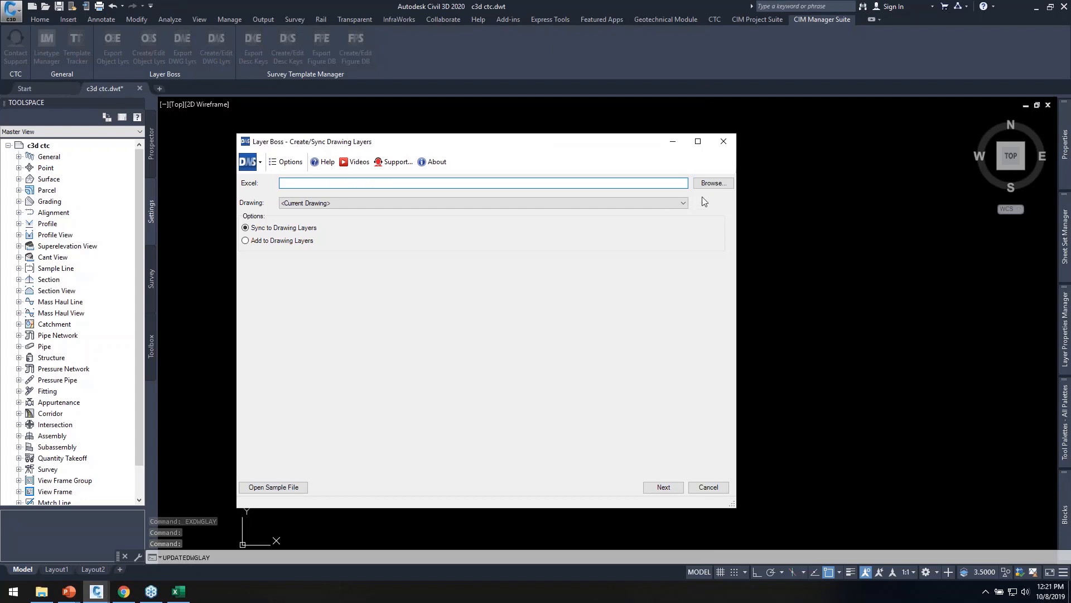
pyautogui.click(713, 183)
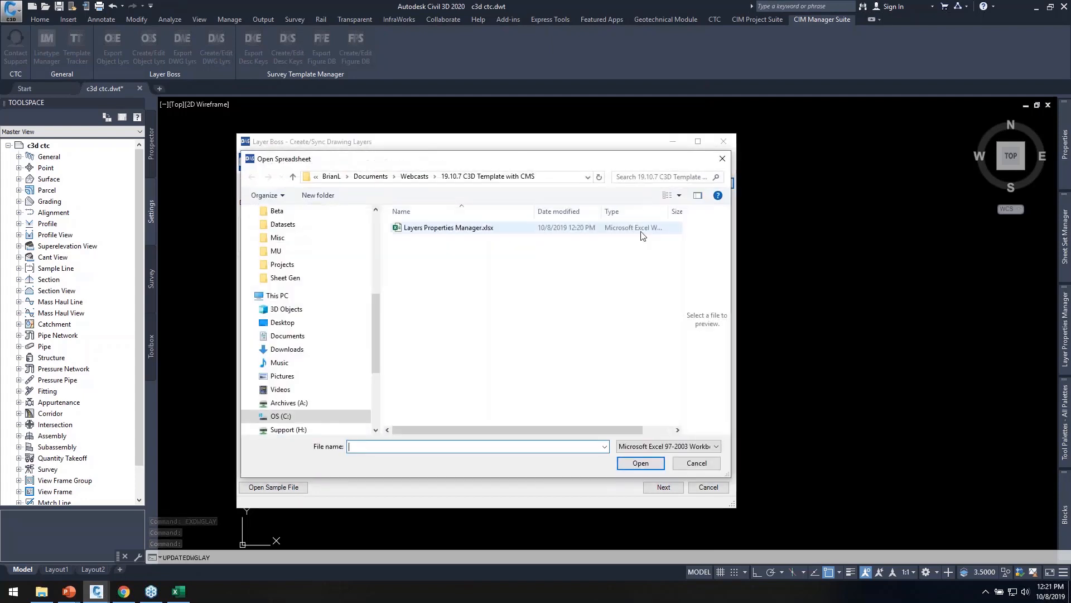
pyautogui.click(451, 229)
pyautogui.click(640, 464)
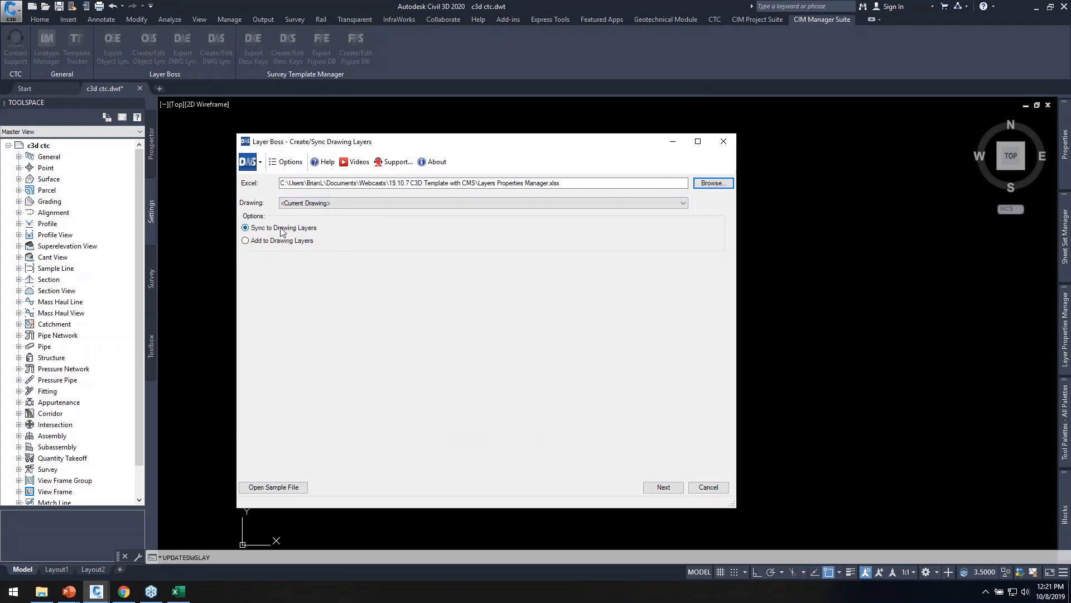
# Preview the layer changes from the spreadsheet and sync them to the current drawing
pyautogui.click(665, 487)
pyautogui.moveTo(503, 142); pyautogui.dragTo(472, 1)
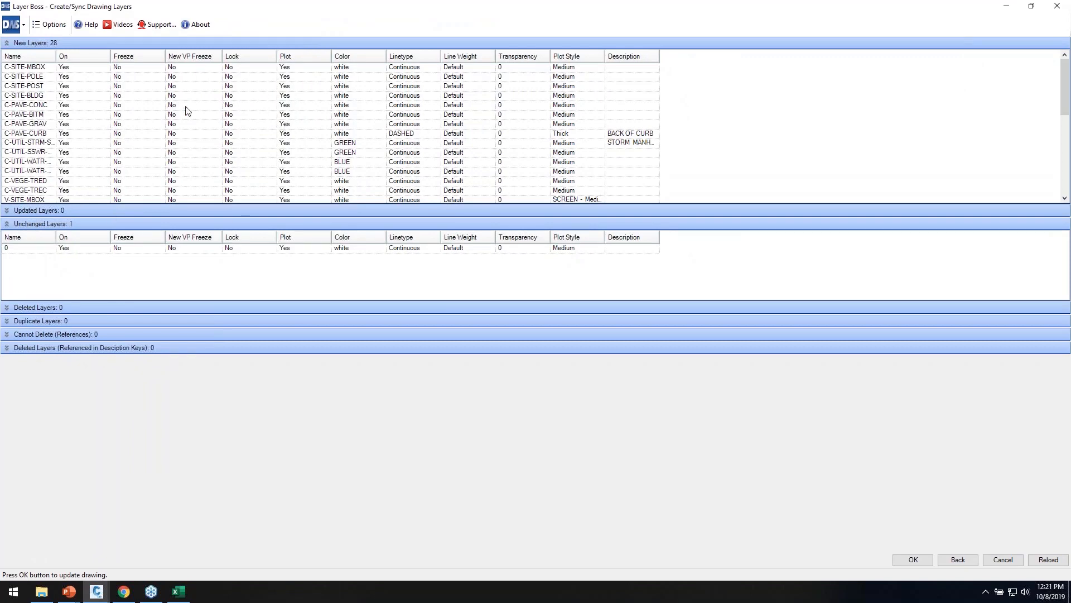
pyautogui.click(913, 559)
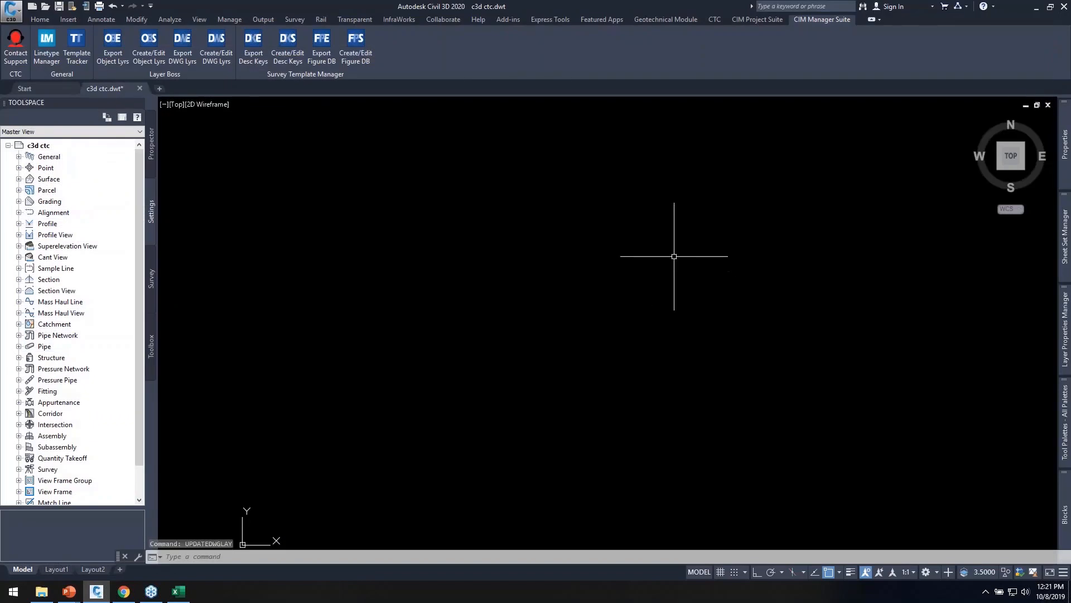
# Check the synced layers in the Layer Properties Manager and save the c3d ctc.dwt template
pyautogui.write('la')
pyautogui.press('Return')
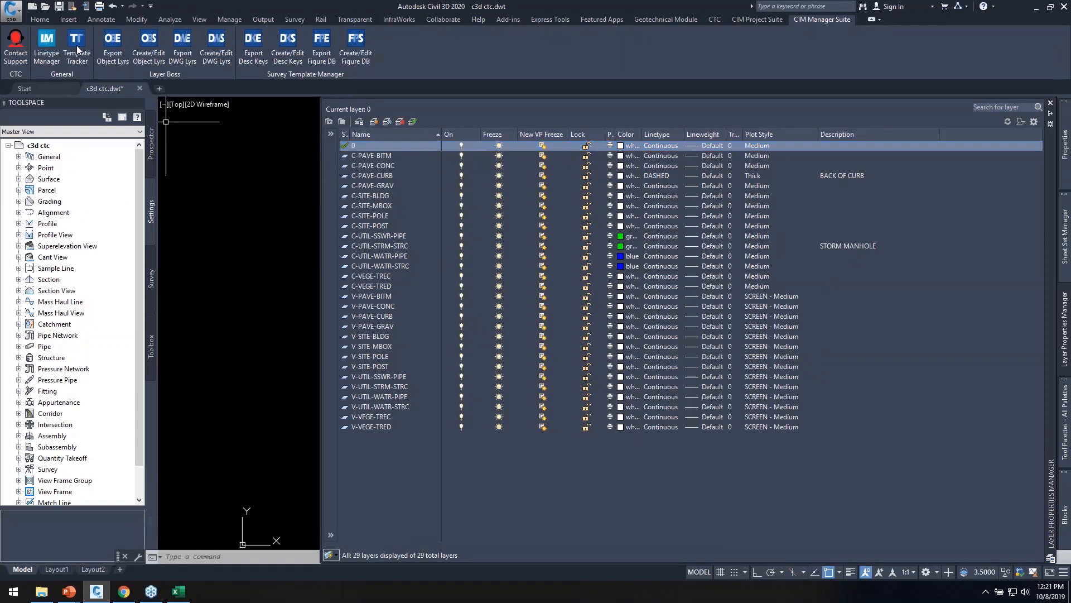
pyautogui.click(59, 7)
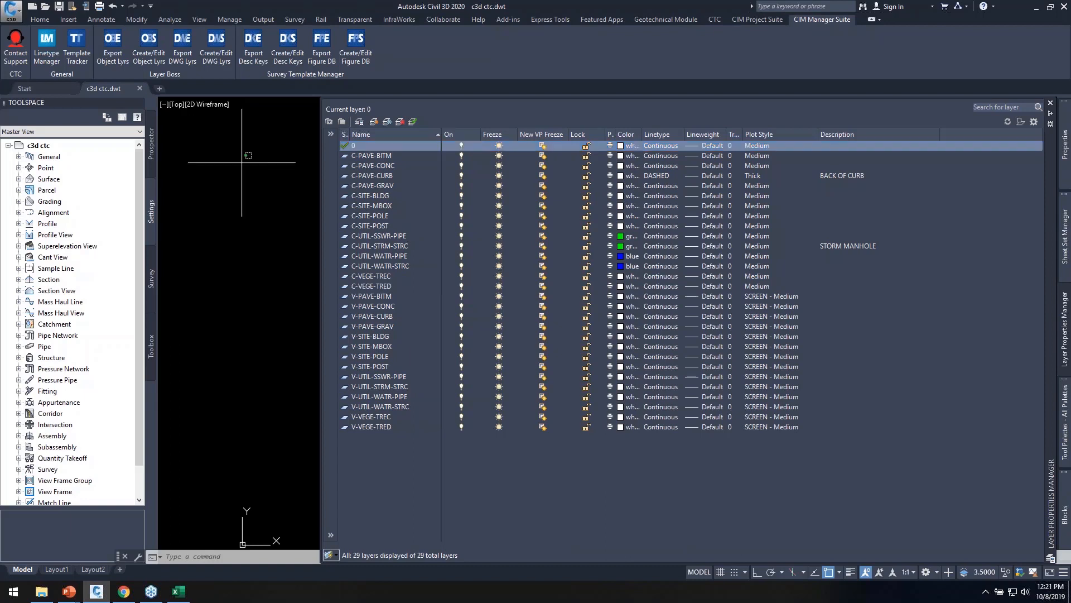
pyautogui.click(268, 246)
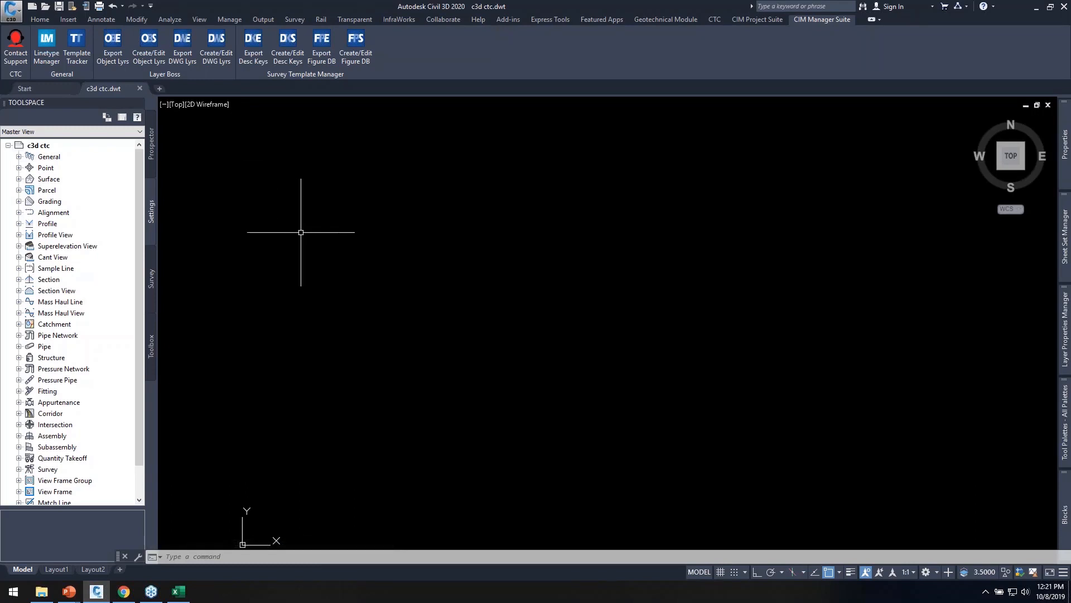
# Review the text styles defined in c3d ctc.dwt without changing them
pyautogui.click(101, 19)
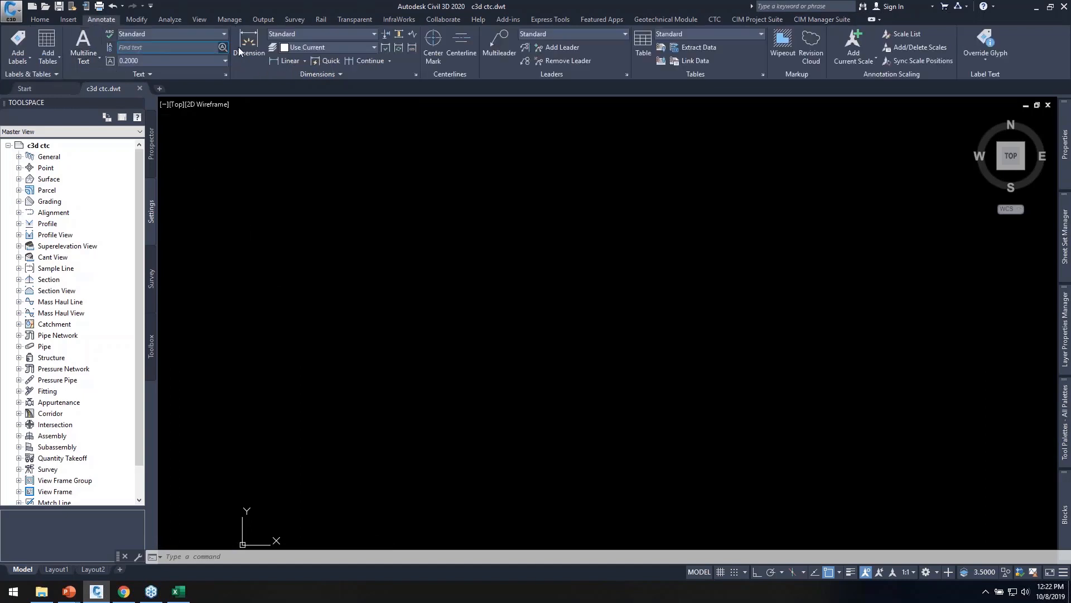
pyautogui.click(225, 74)
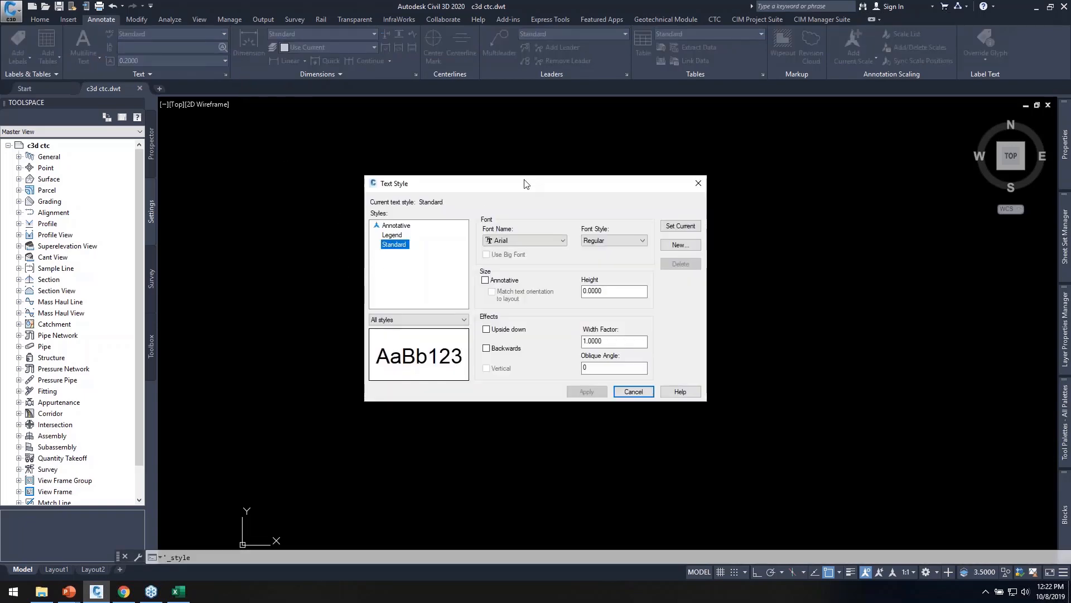
pyautogui.click(633, 391)
# Open DesignCenter, and open the C3D Design 2020 - CTC.dwt template from the Base Templates folder
pyautogui.write('D')
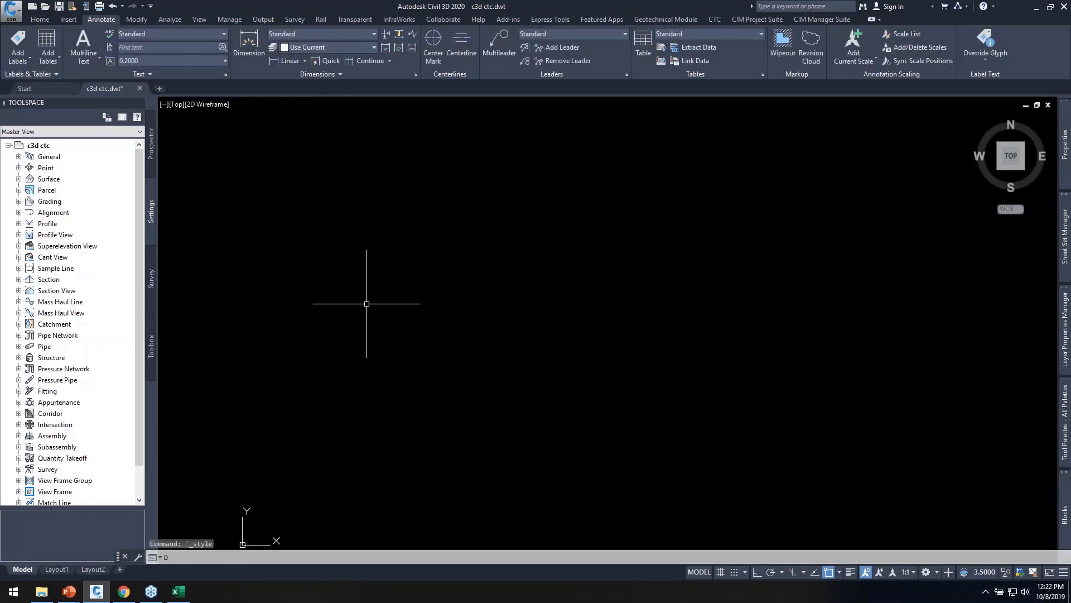
pyautogui.write('C')
pyautogui.press('Return')
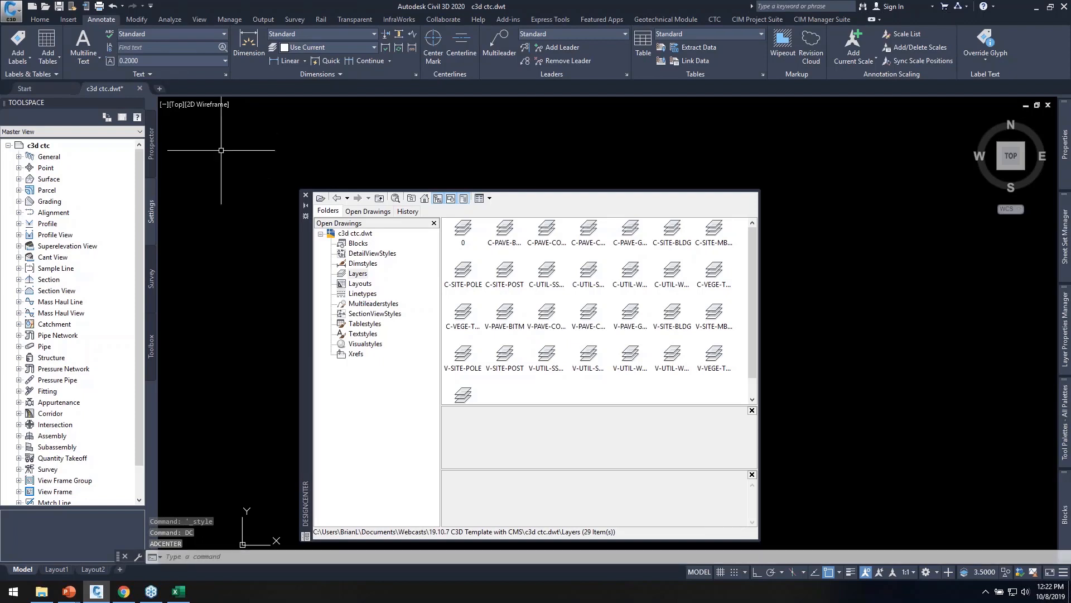
pyautogui.click(45, 7)
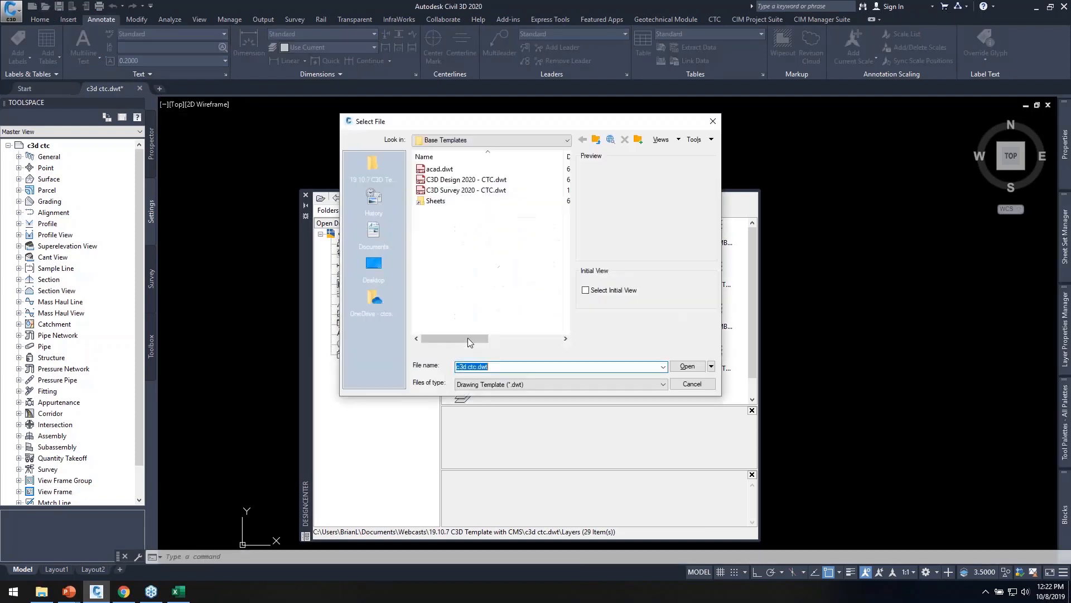
pyautogui.doubleClick(456, 179)
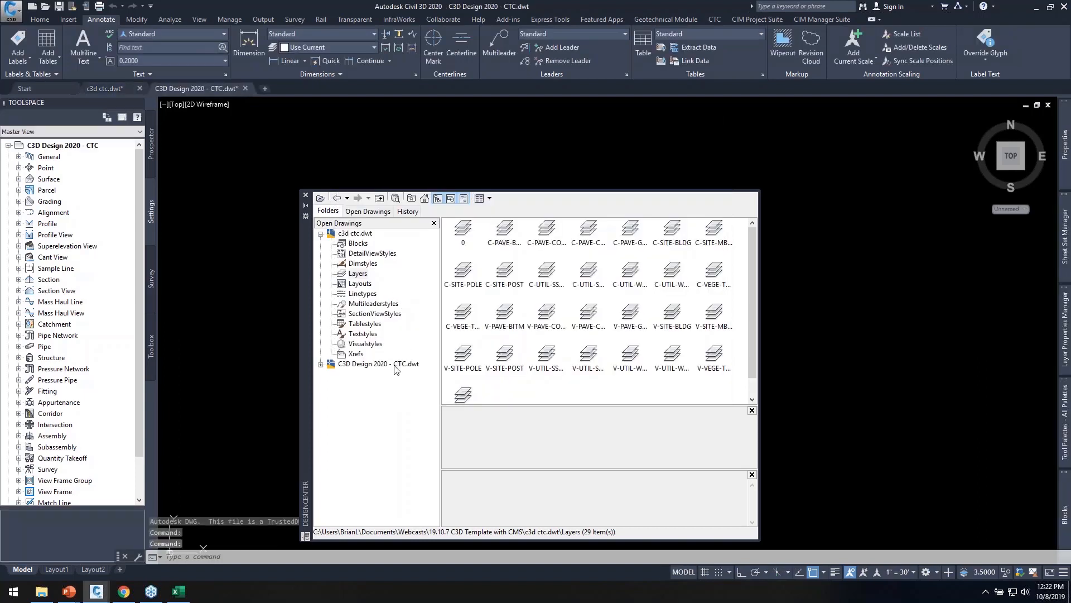
# Insert the S4 and SHR text styles of C3D Design 2020 - CTC.dwt into the active drawing and close DesignCenter
pyautogui.doubleClick(395, 365)
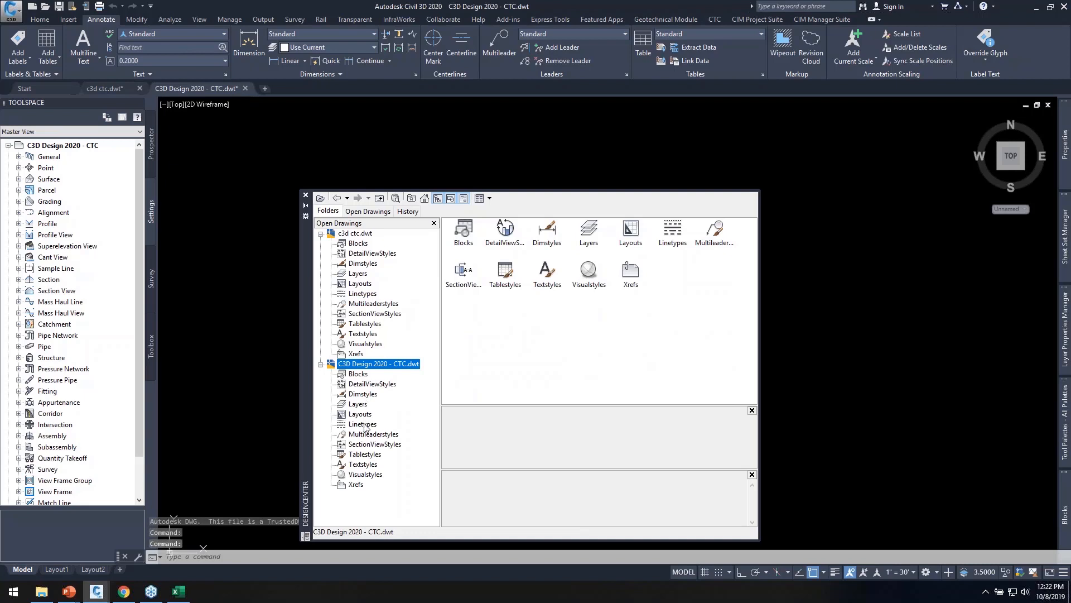
pyautogui.click(363, 465)
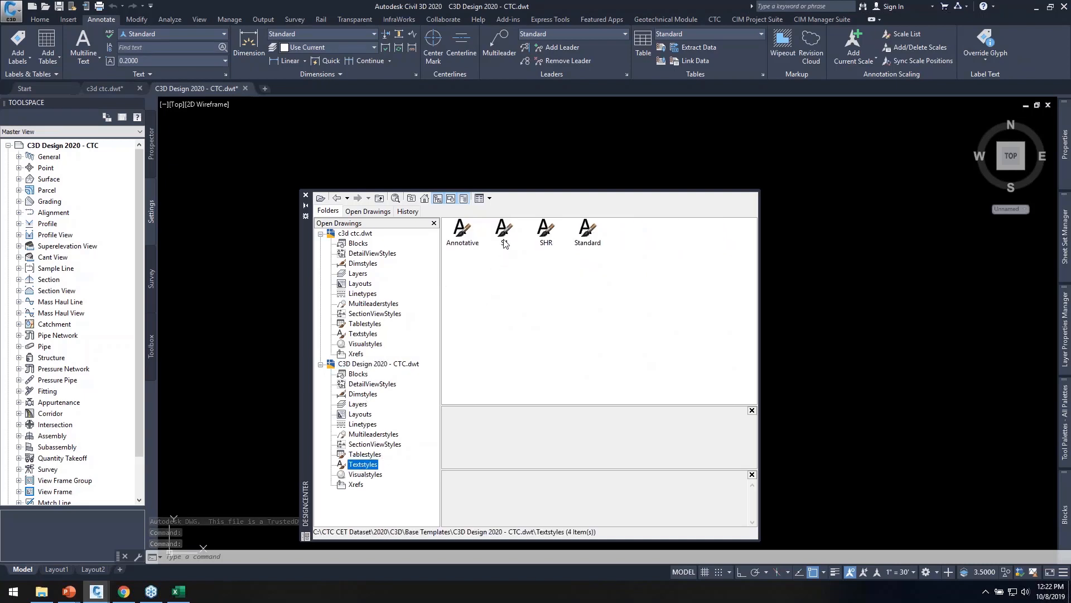
pyautogui.moveTo(503, 229); pyautogui.dragTo(554, 183)
pyautogui.moveTo(547, 229); pyautogui.dragTo(607, 153)
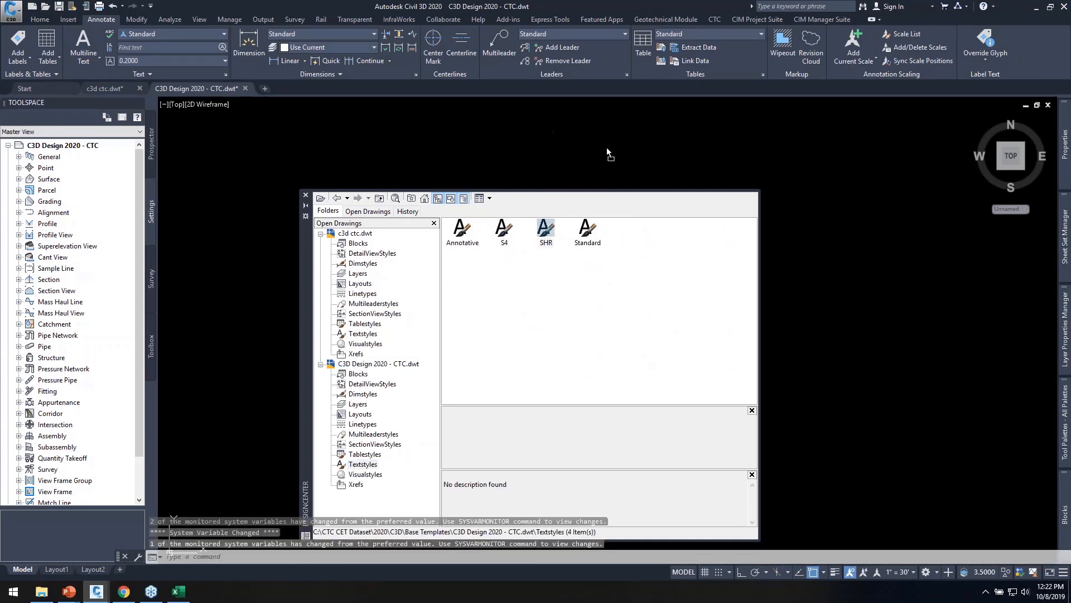
pyautogui.click(305, 195)
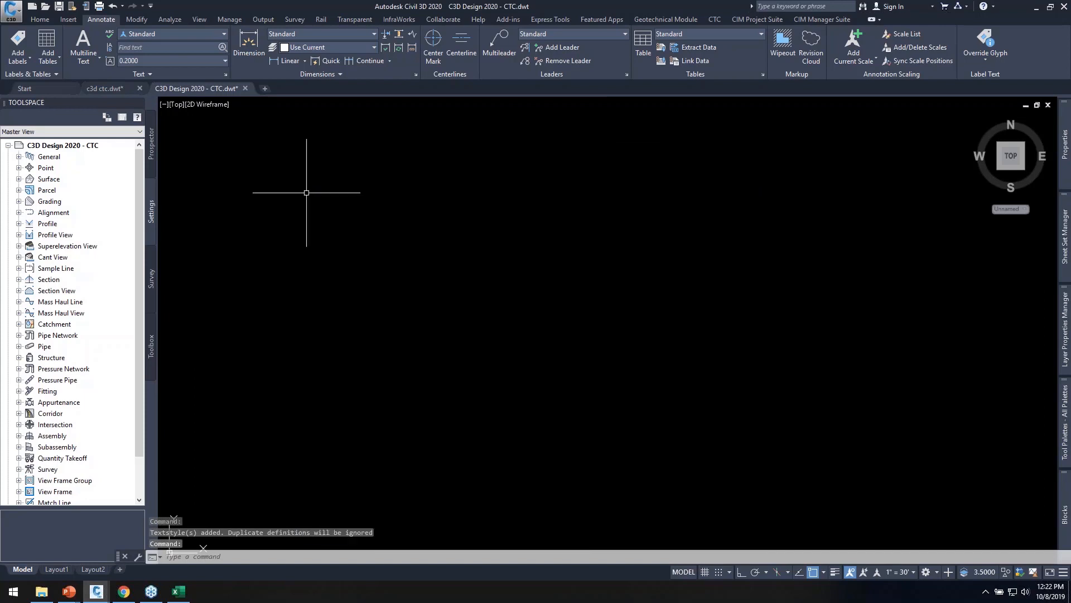
# Return to the c3d ctc.dwt drawing and check its list of text styles
pyautogui.click(109, 88)
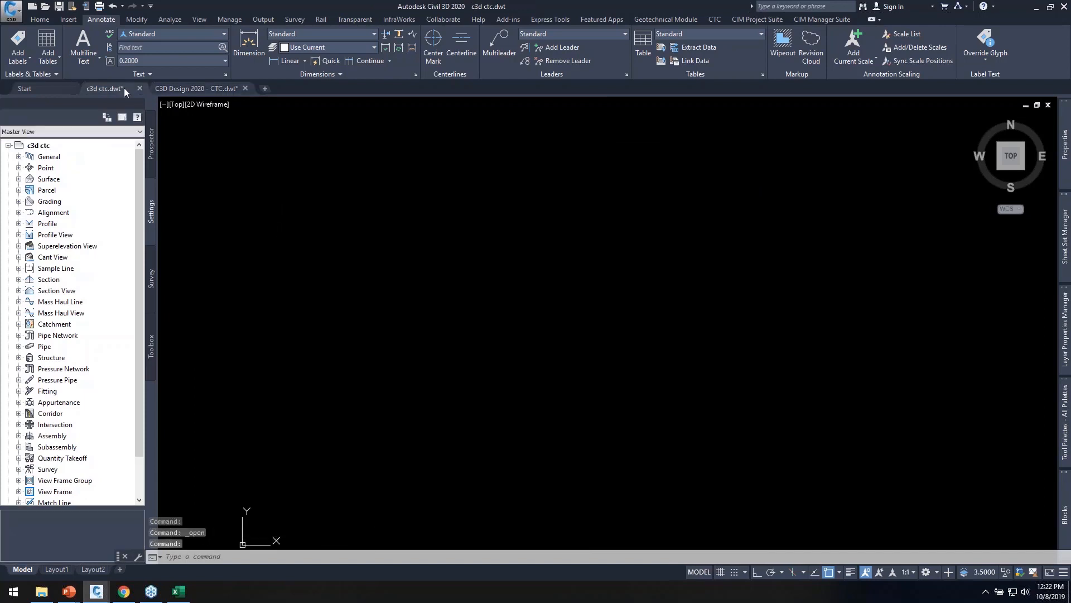
pyautogui.click(226, 74)
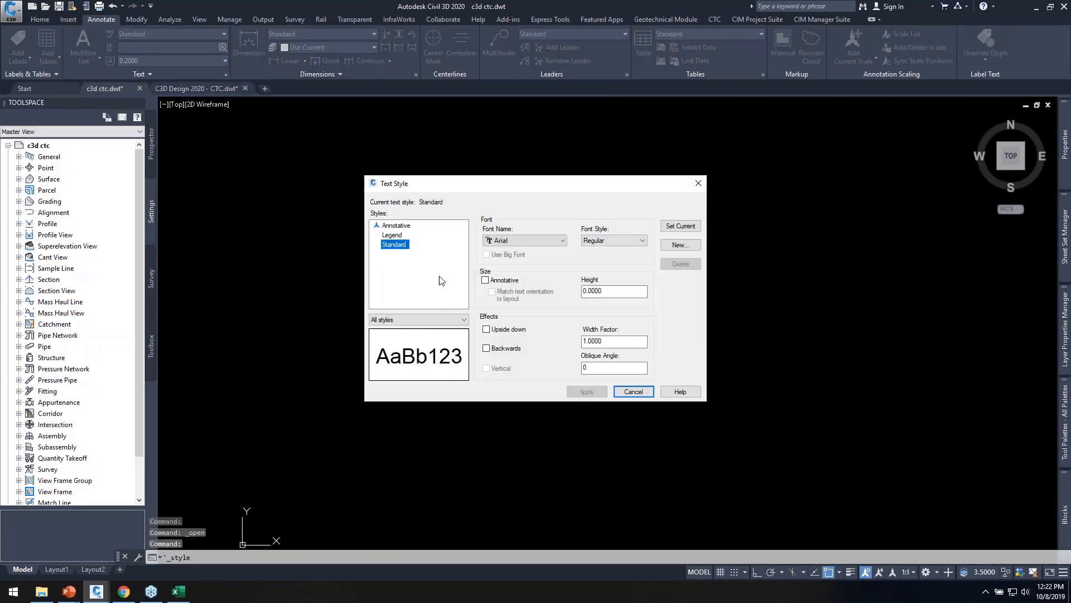
pyautogui.click(633, 391)
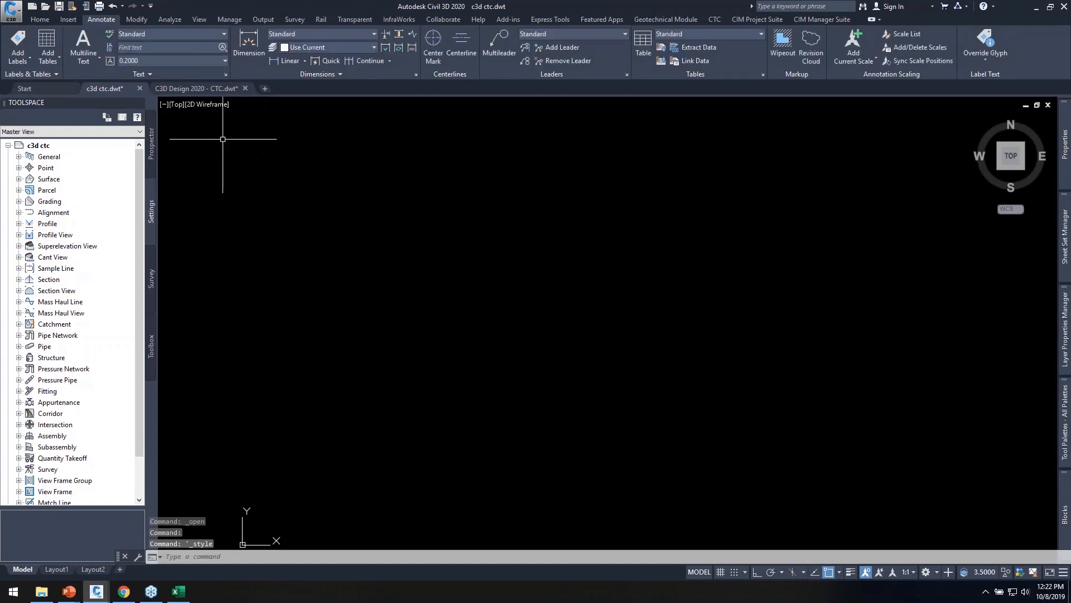
# Copy the S4 and SHR text styles from C3D Design 2020 - CTC.dwt into c3d ctc.dwt through DesignCenter
pyautogui.write('dc')
pyautogui.press('Return')
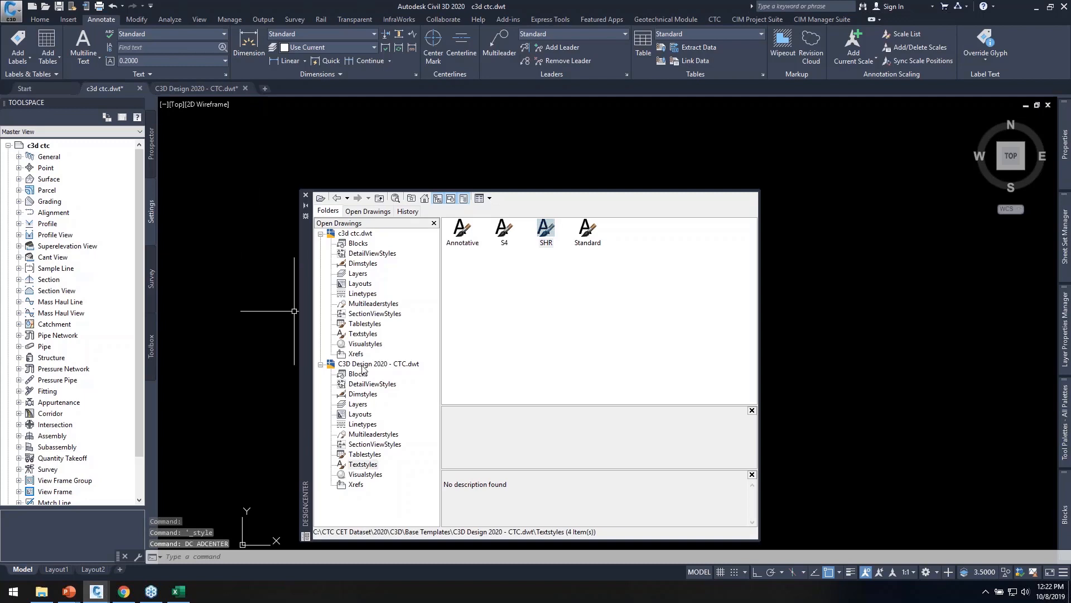
pyautogui.click(362, 466)
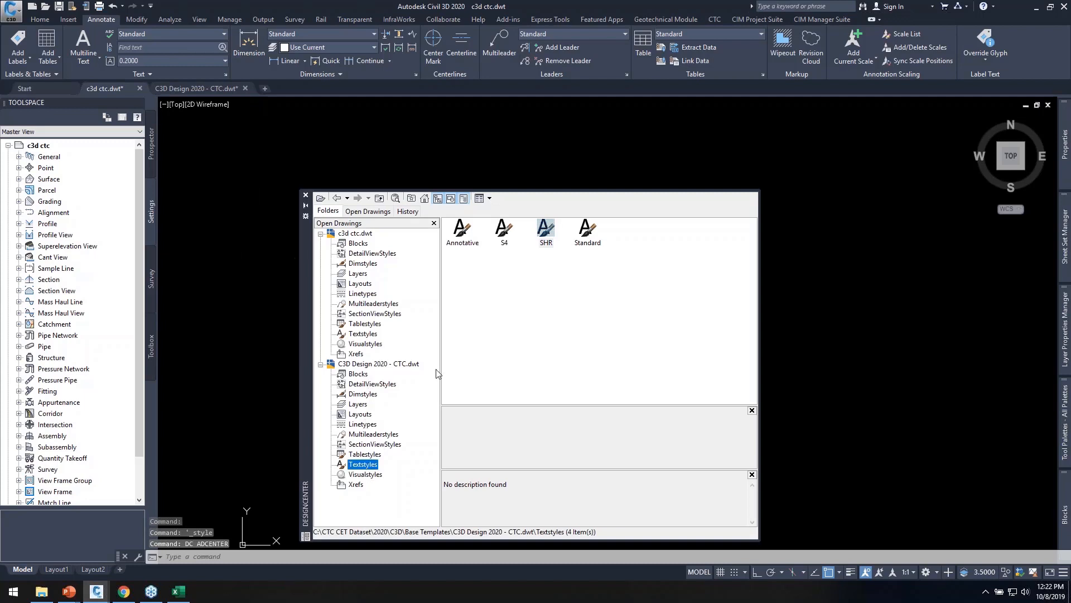
pyautogui.click(505, 229)
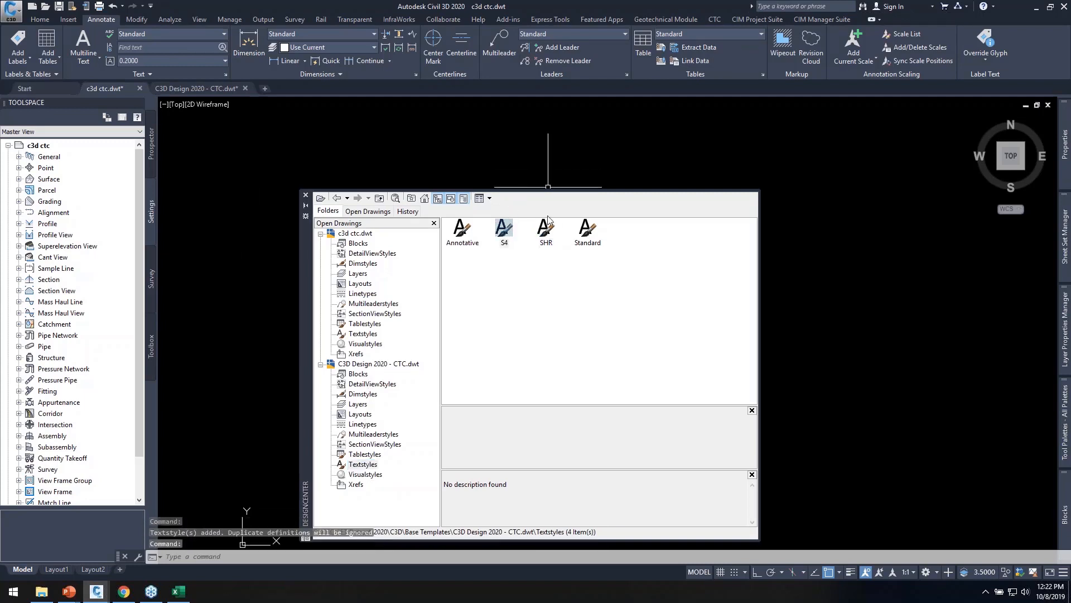
pyautogui.click(547, 228)
pyautogui.moveTo(606, 143); pyautogui.dragTo(602, 148)
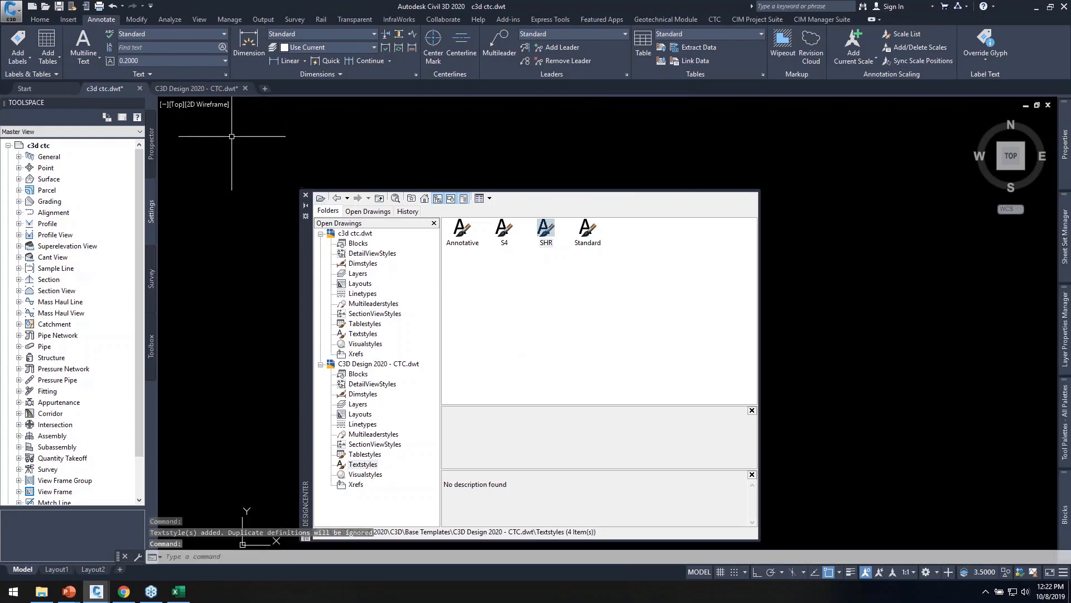
# Inspect the font settings of the SHR, S4 and Standard text styles in c3d ctc.dwt
pyautogui.click(225, 75)
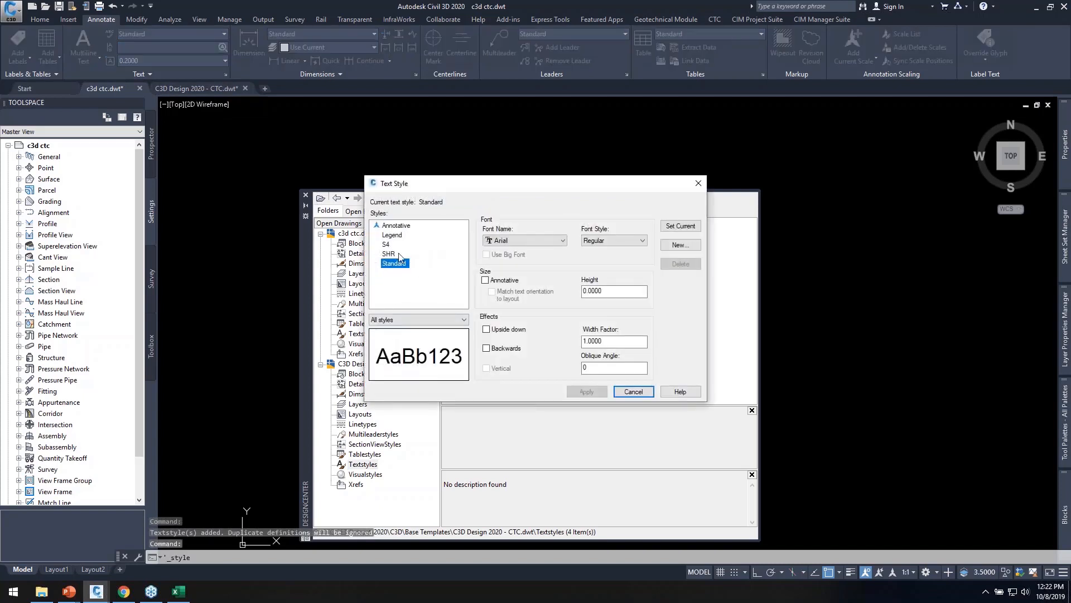
pyautogui.click(398, 254)
pyautogui.click(390, 245)
pyautogui.click(393, 264)
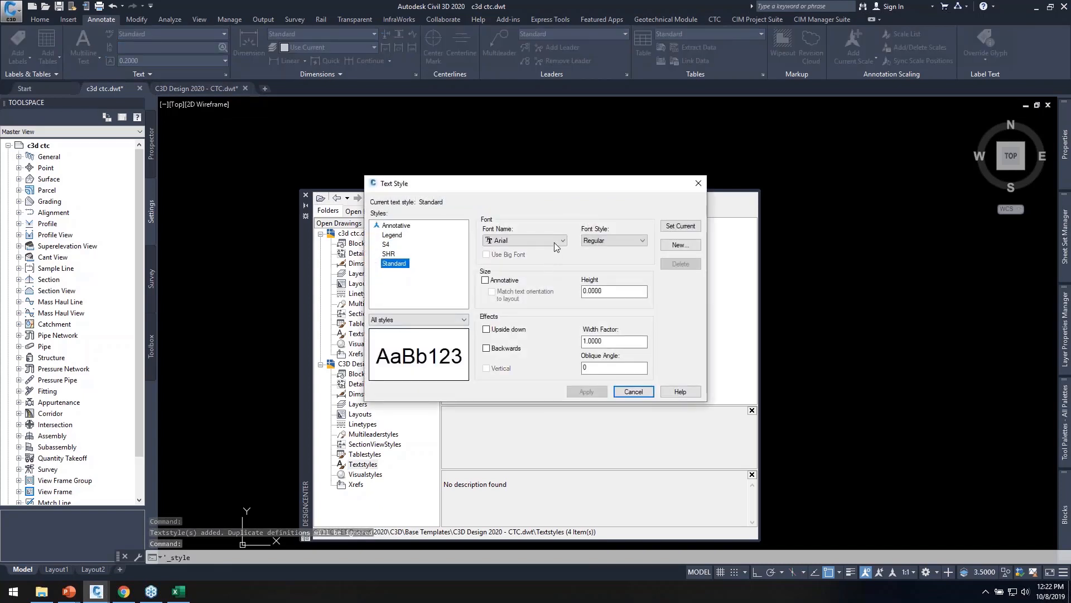
pyautogui.click(392, 235)
pyautogui.click(680, 264)
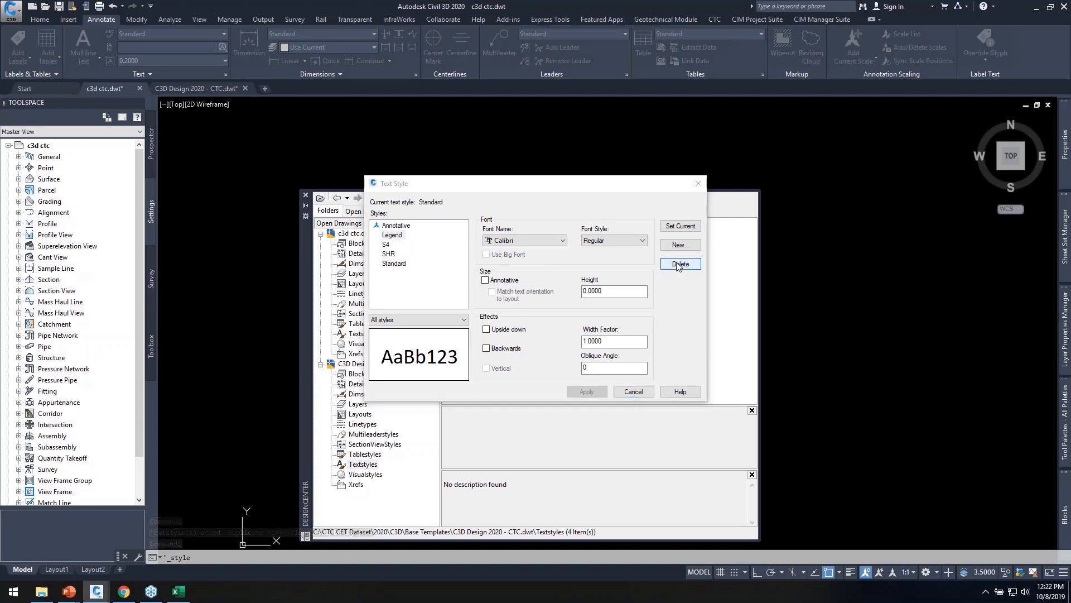
pyautogui.click(574, 318)
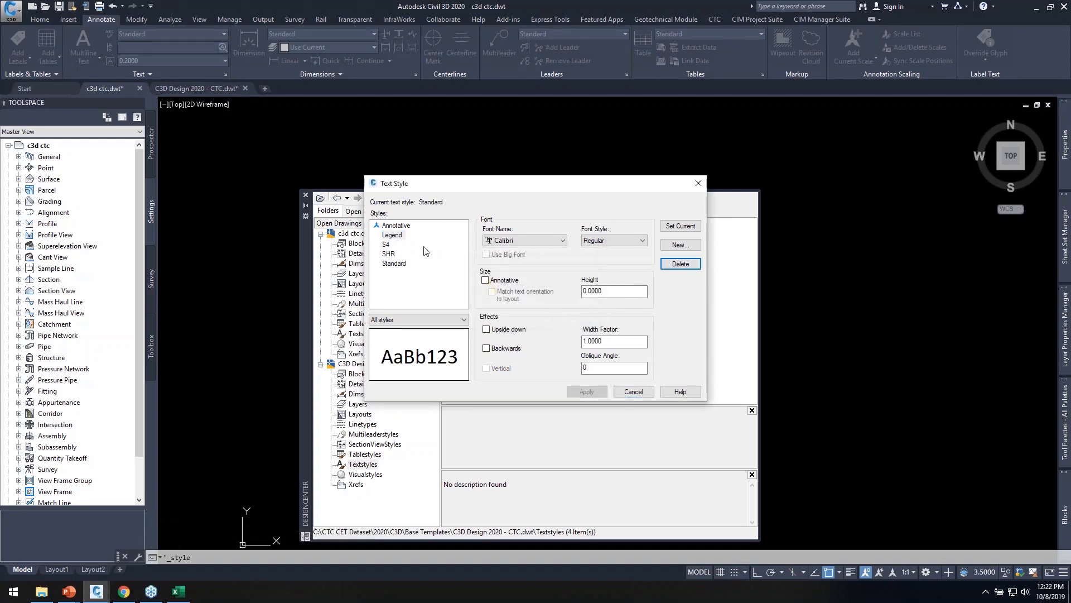
# Delete the Annotative text style from c3d ctc.dwt
pyautogui.click(393, 236)
pyautogui.click(396, 226)
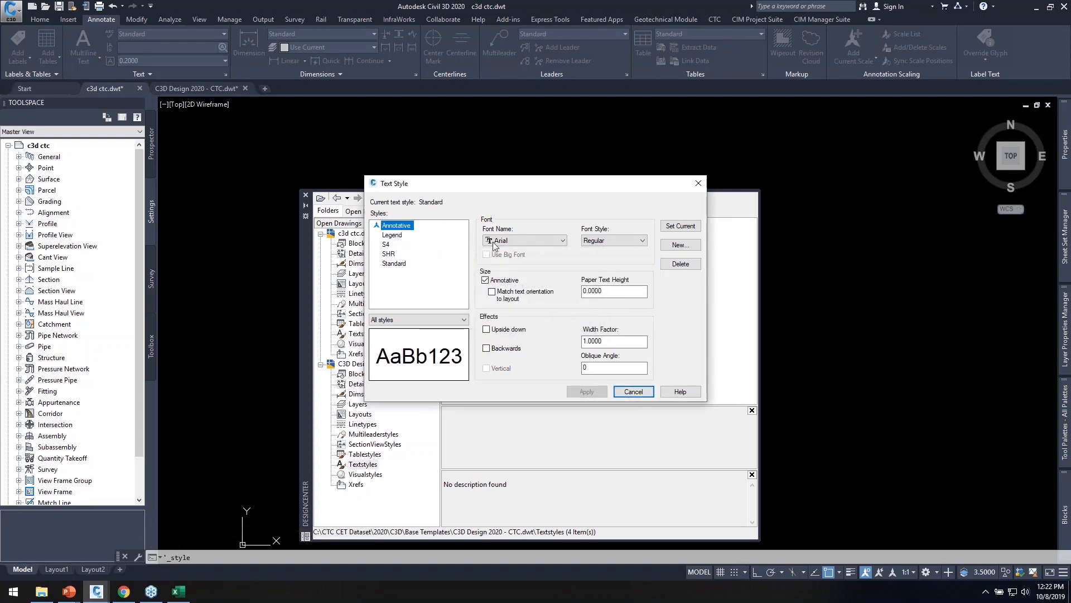
pyautogui.click(681, 264)
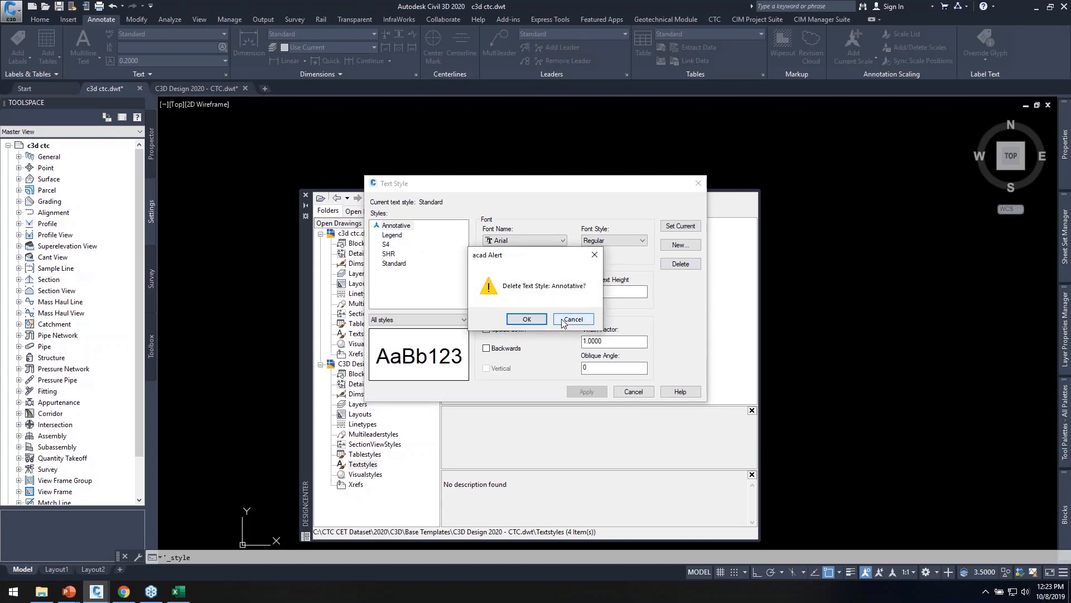
pyautogui.click(526, 318)
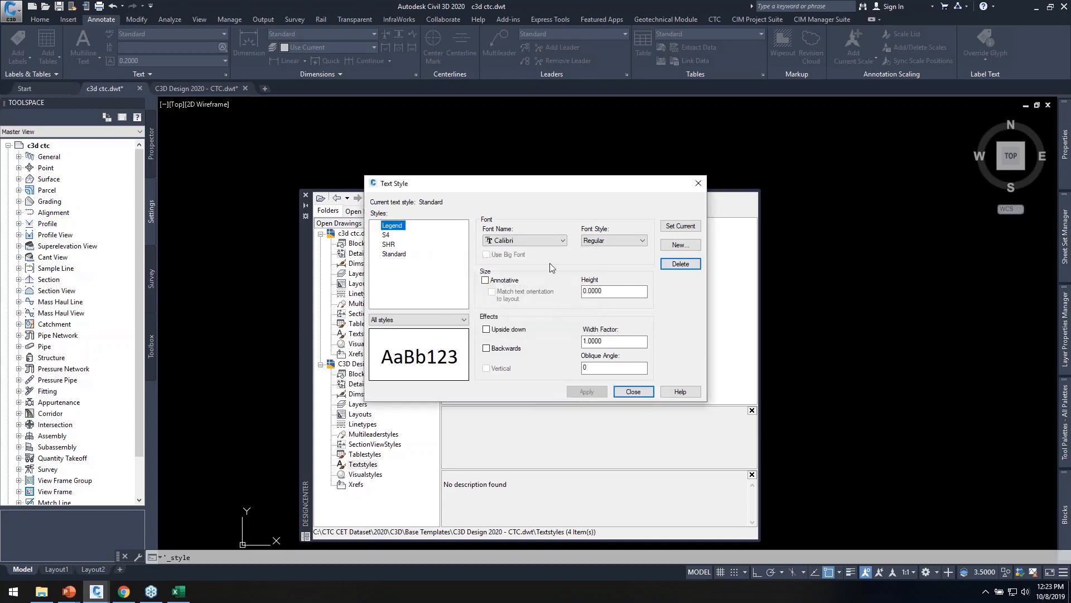
# Try to delete the Legend text style from c3d ctc.dwt, and close the text style settings and DesignCenter
pyautogui.click(680, 264)
pyautogui.click(574, 319)
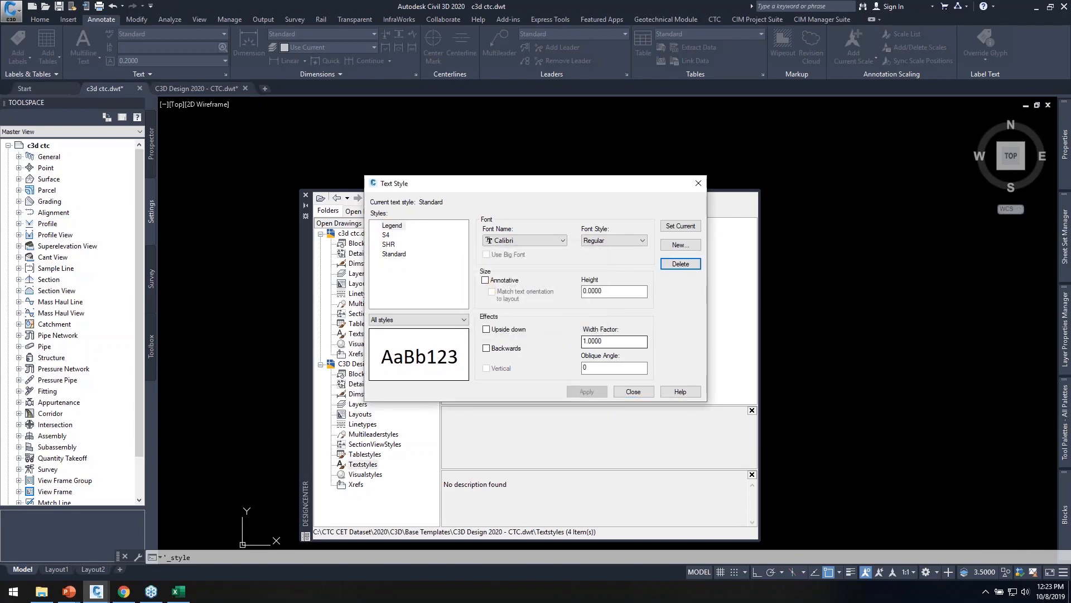
pyautogui.click(633, 391)
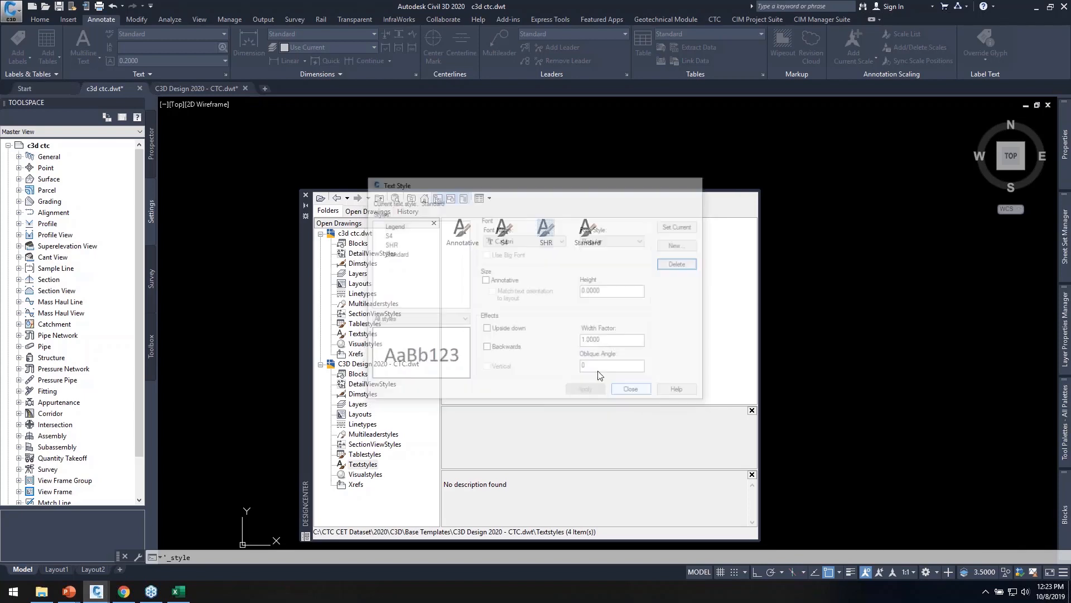
pyautogui.click(306, 197)
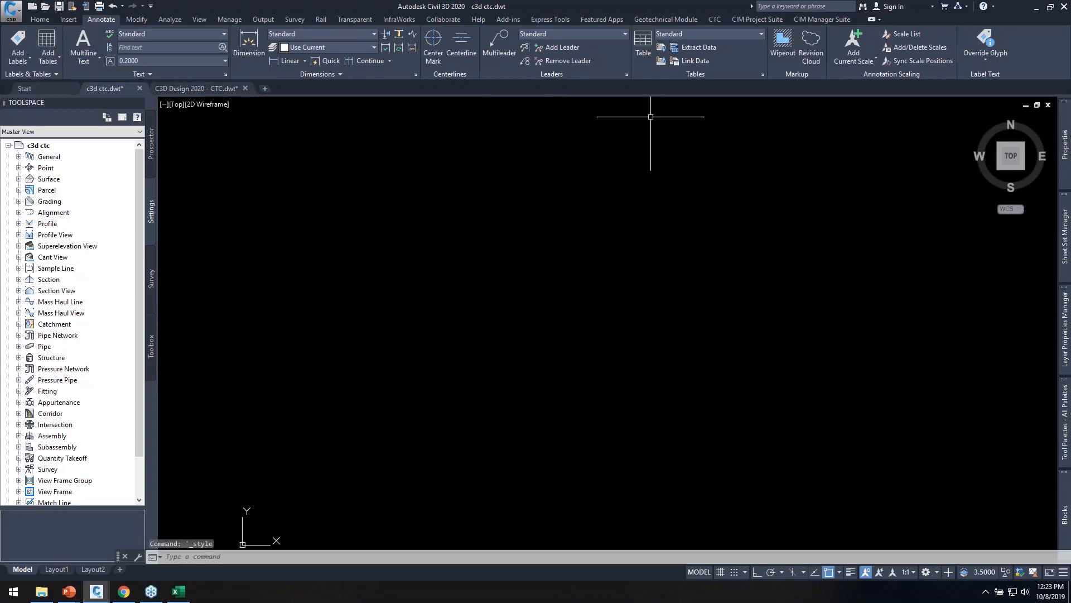
# Open CTC's Template Tracker for c3d ctc.dwt and set its tracked object type to Text Styles
pyautogui.click(821, 19)
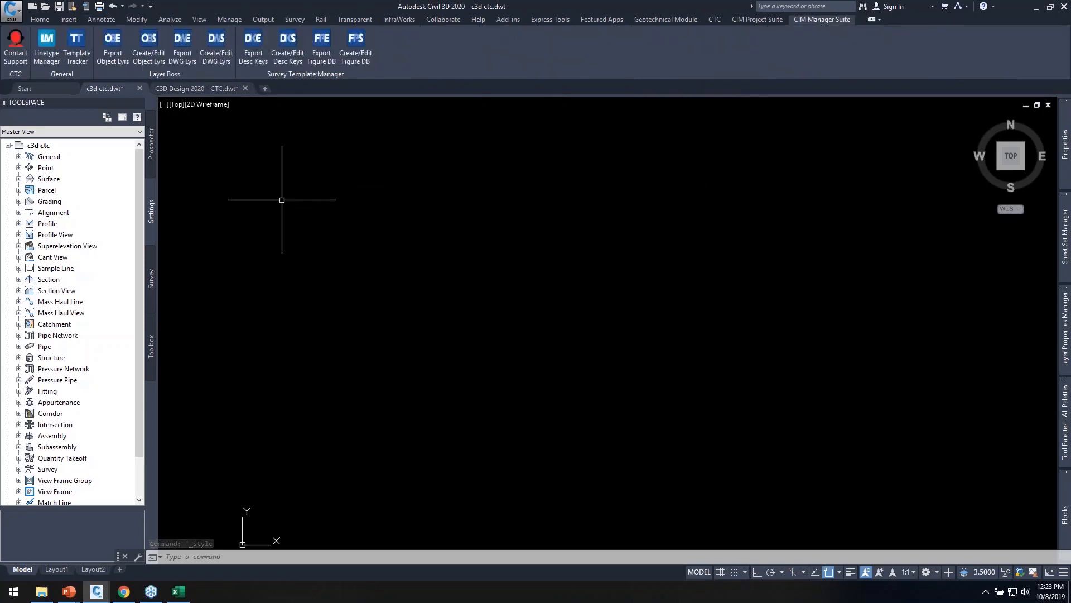
pyautogui.click(76, 43)
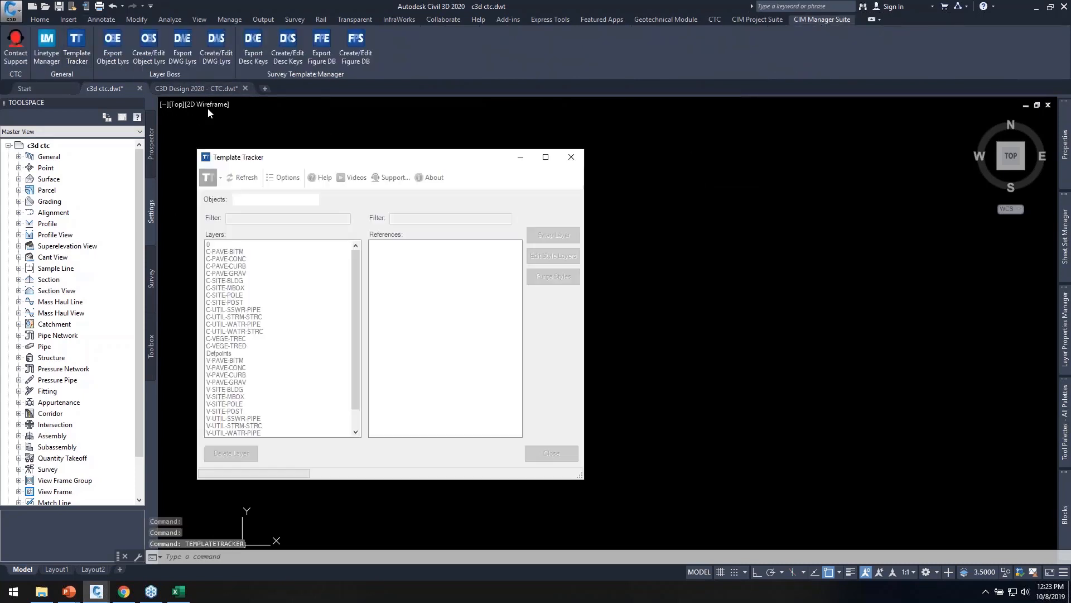
pyautogui.moveTo(354, 159); pyautogui.dragTo(417, 133)
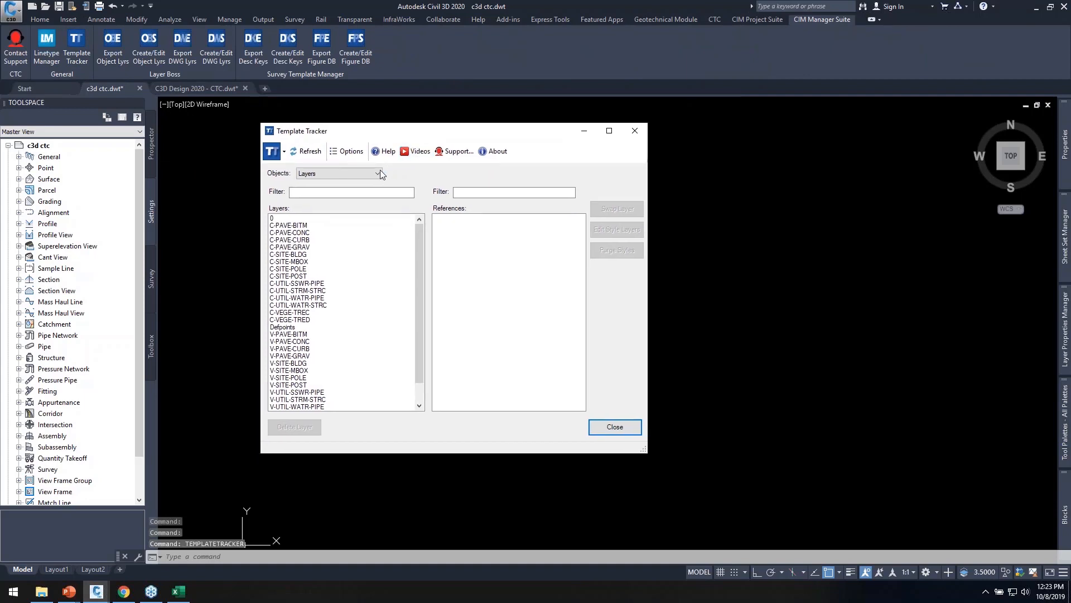
pyautogui.click(347, 173)
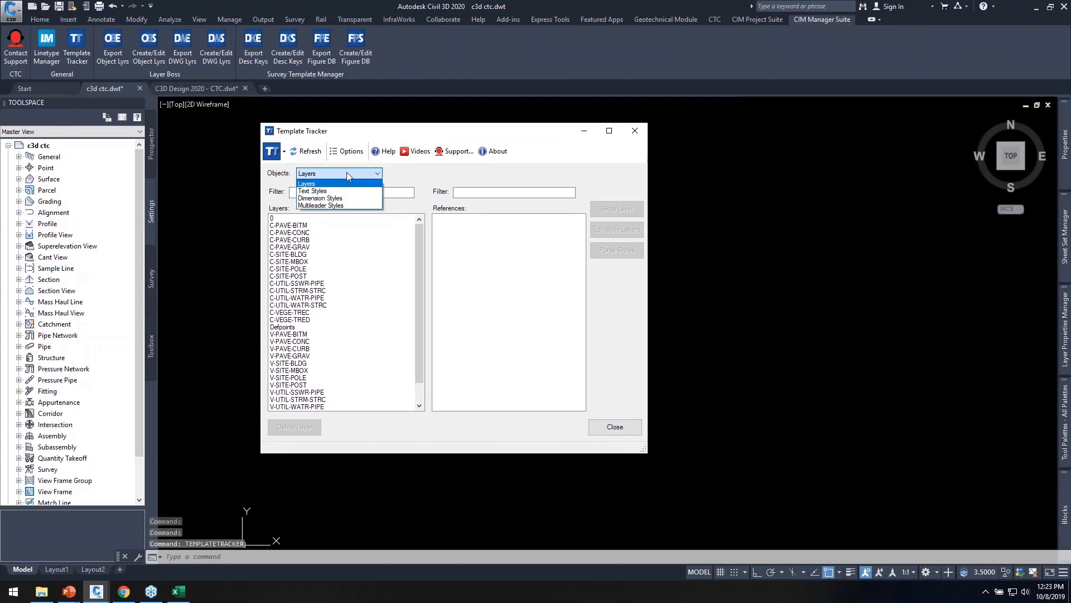
pyautogui.click(315, 191)
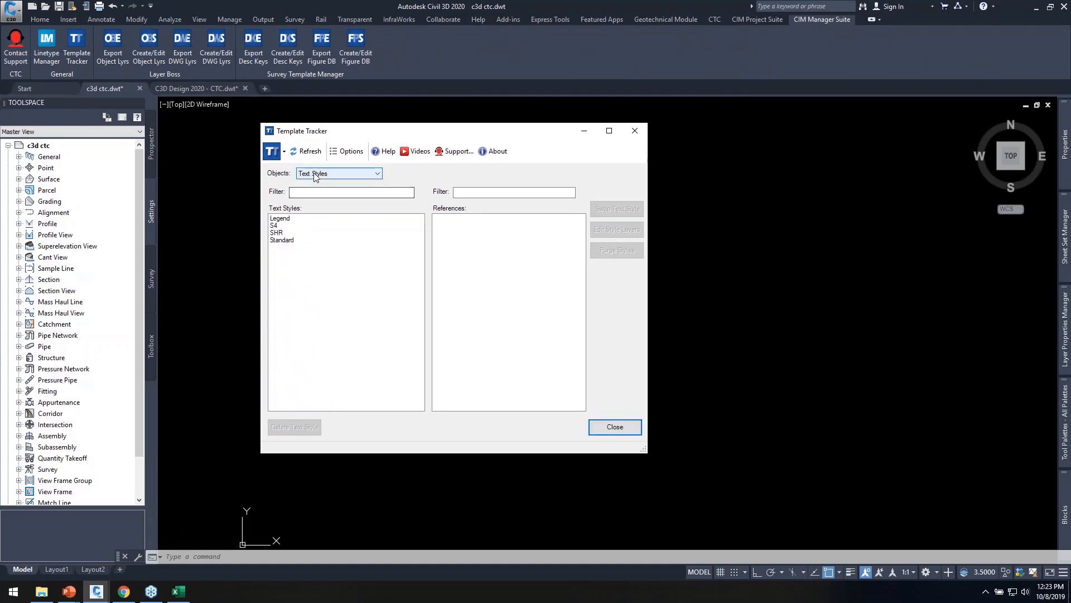
pyautogui.click(350, 175)
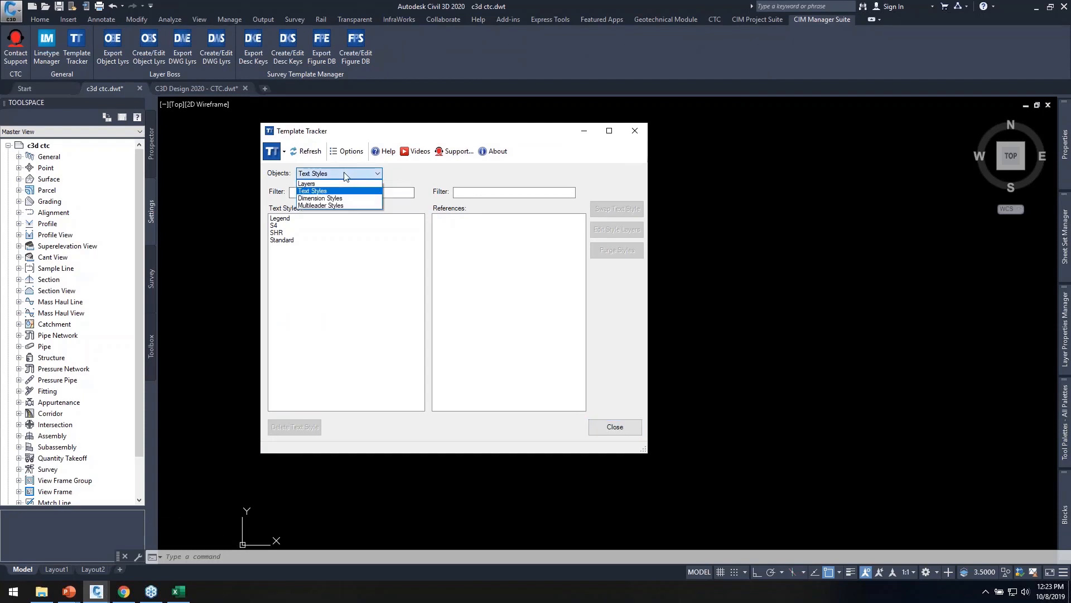
pyautogui.click(316, 192)
# Swap the text style used by the Legend table style to Standard, and delete the Legend text style
pyautogui.click(287, 218)
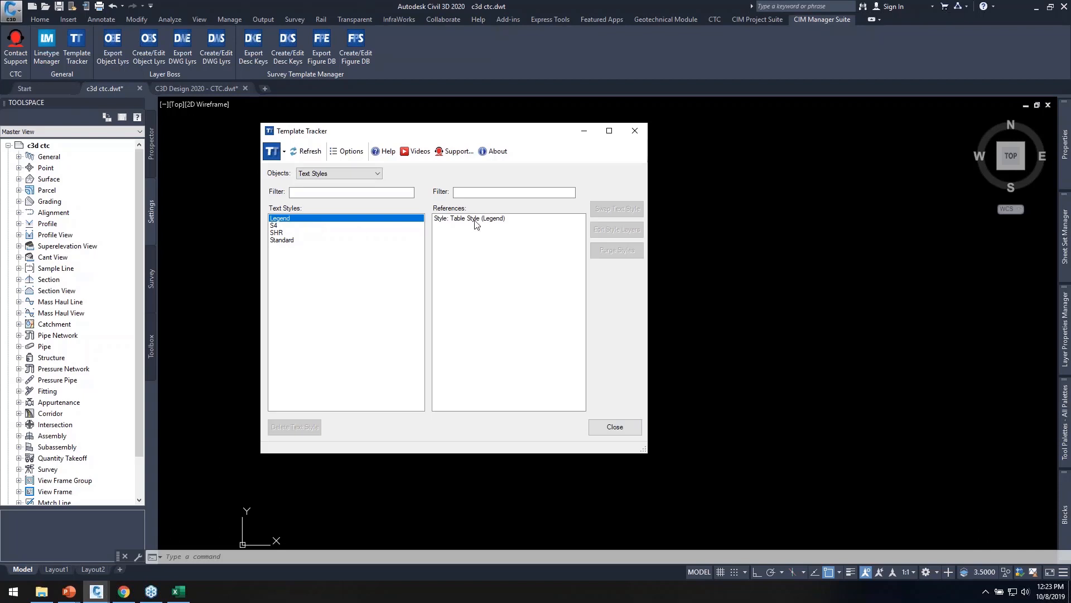
pyautogui.click(499, 219)
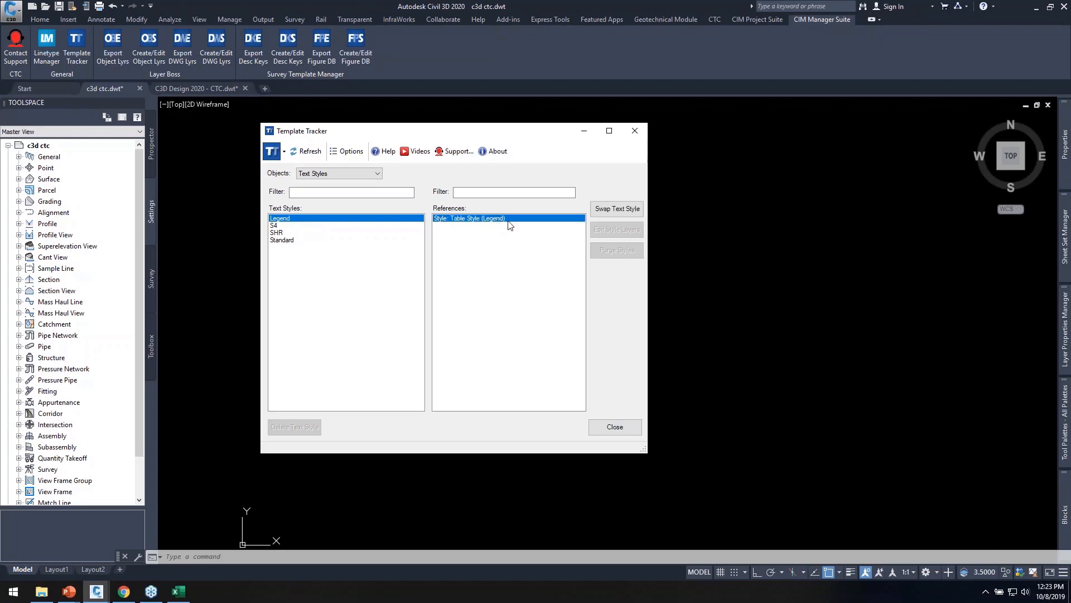
pyautogui.click(614, 210)
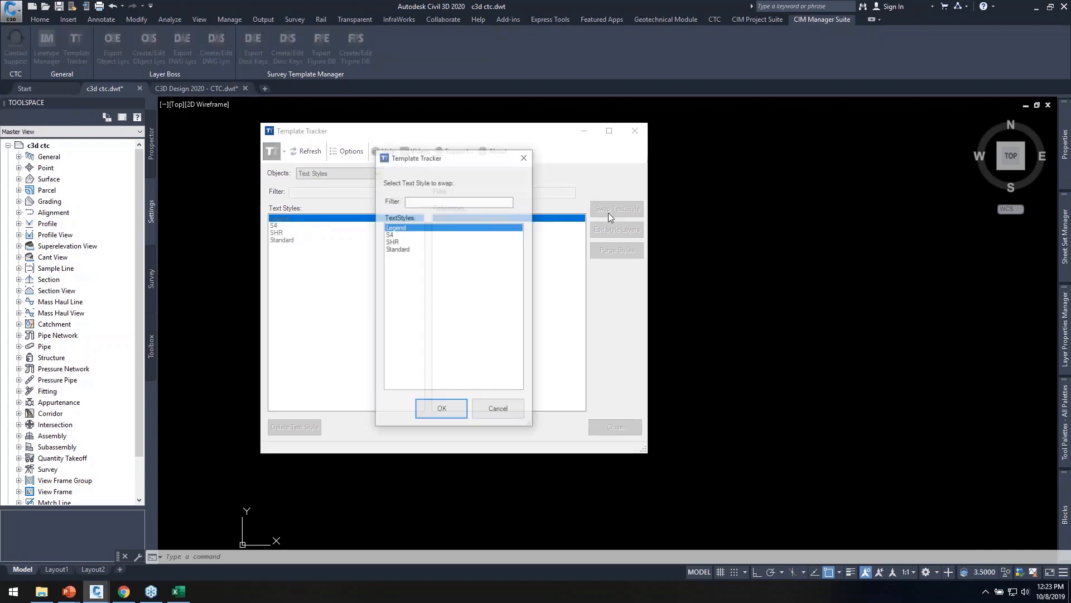
pyautogui.click(395, 249)
pyautogui.click(434, 411)
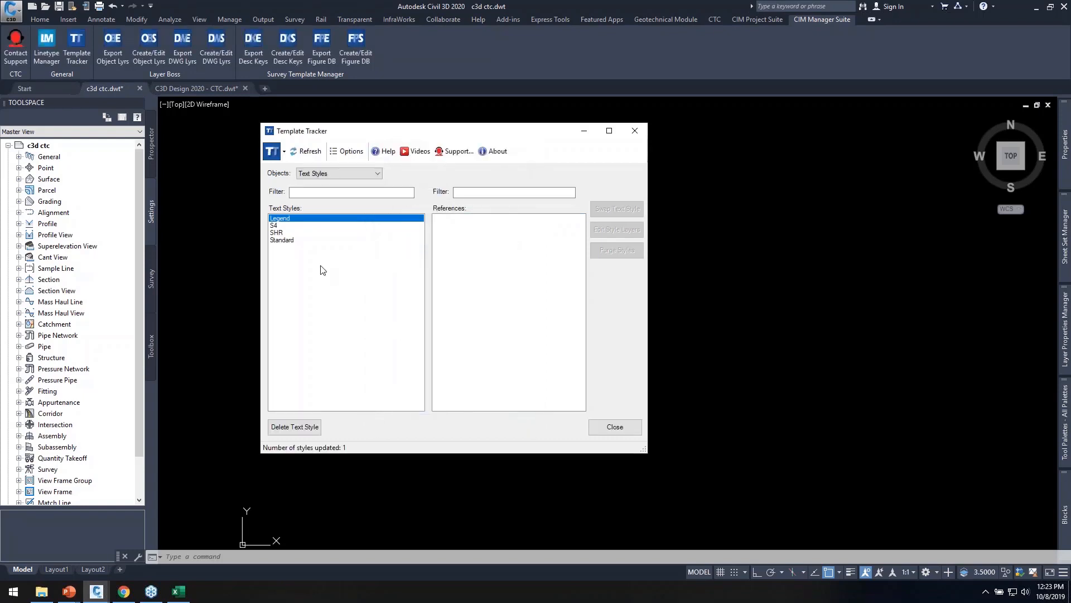
pyautogui.click(319, 425)
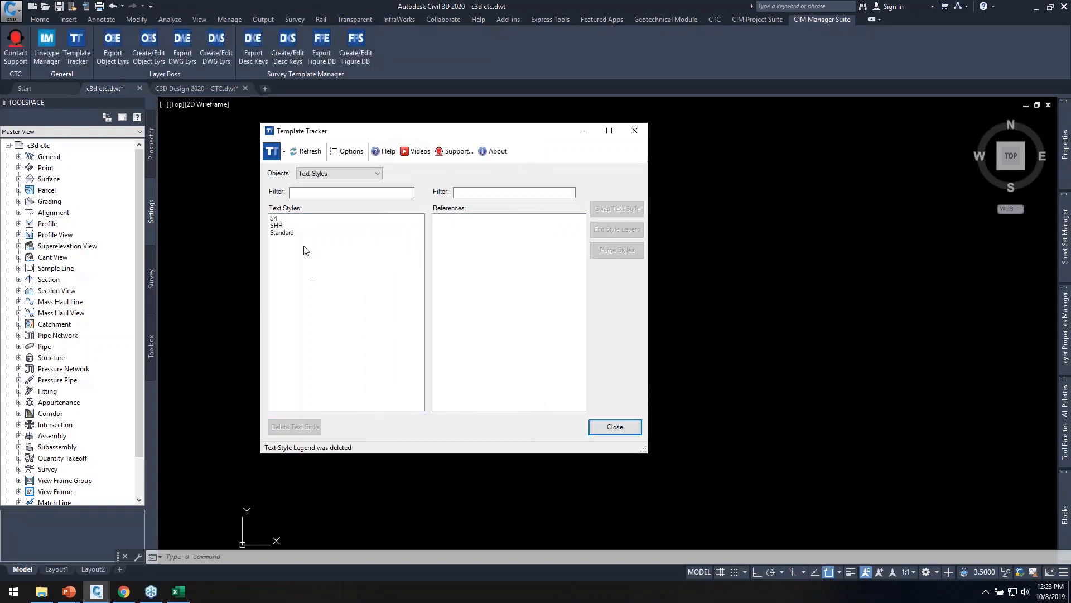
# Check the references of the SHR text style, close Template Tracker and save c3d ctc.dwt
pyautogui.click(279, 226)
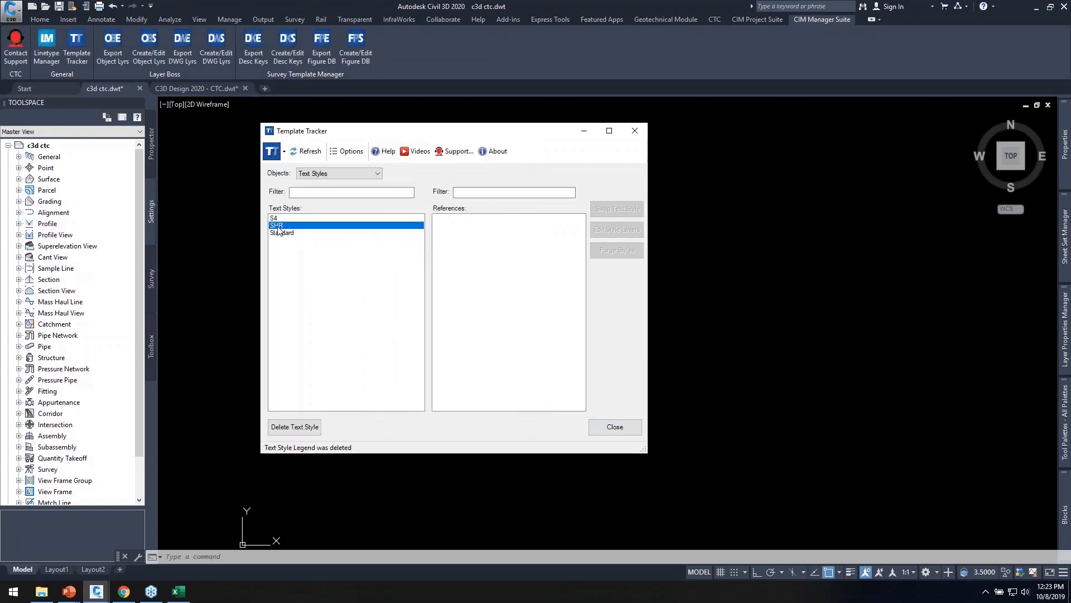
pyautogui.click(603, 427)
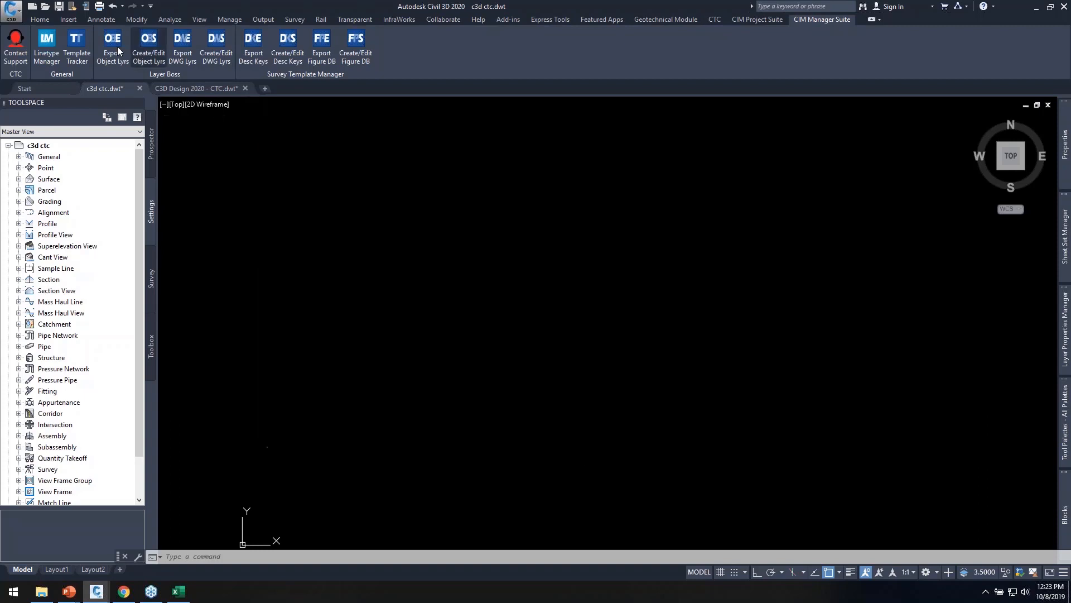
pyautogui.click(59, 7)
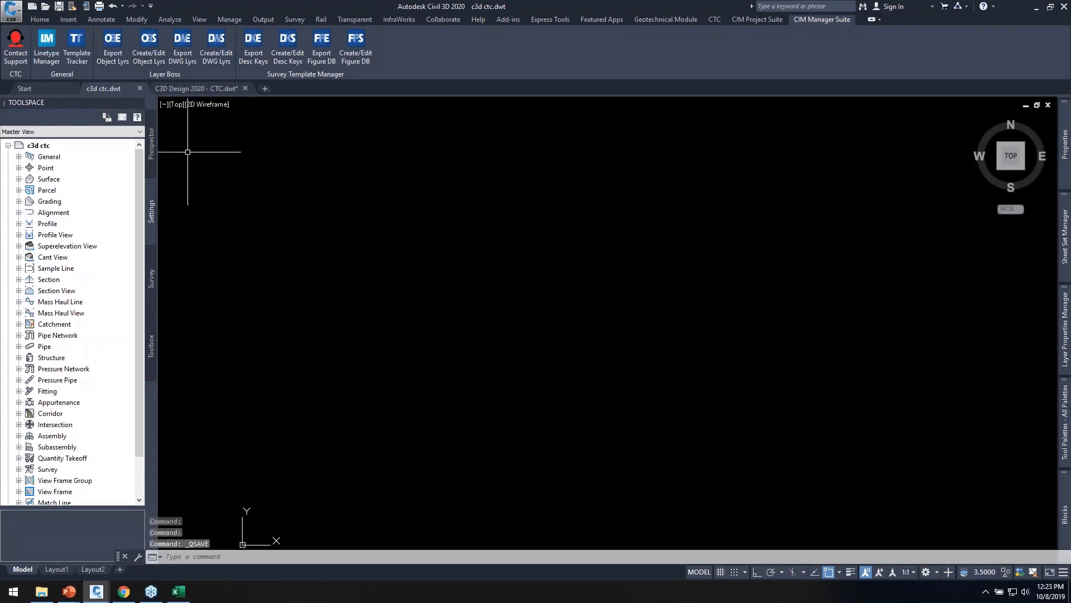
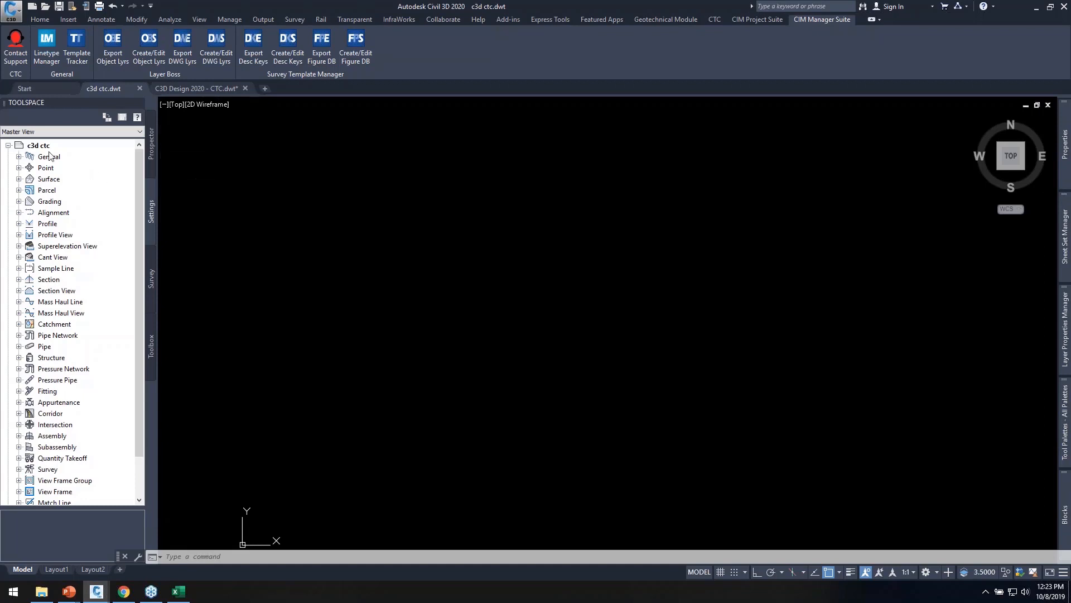
# Copy the whole Surface Styles collection from C3D Design 2020 - CTC into the c3d ctc drawing
pyautogui.click(8, 146)
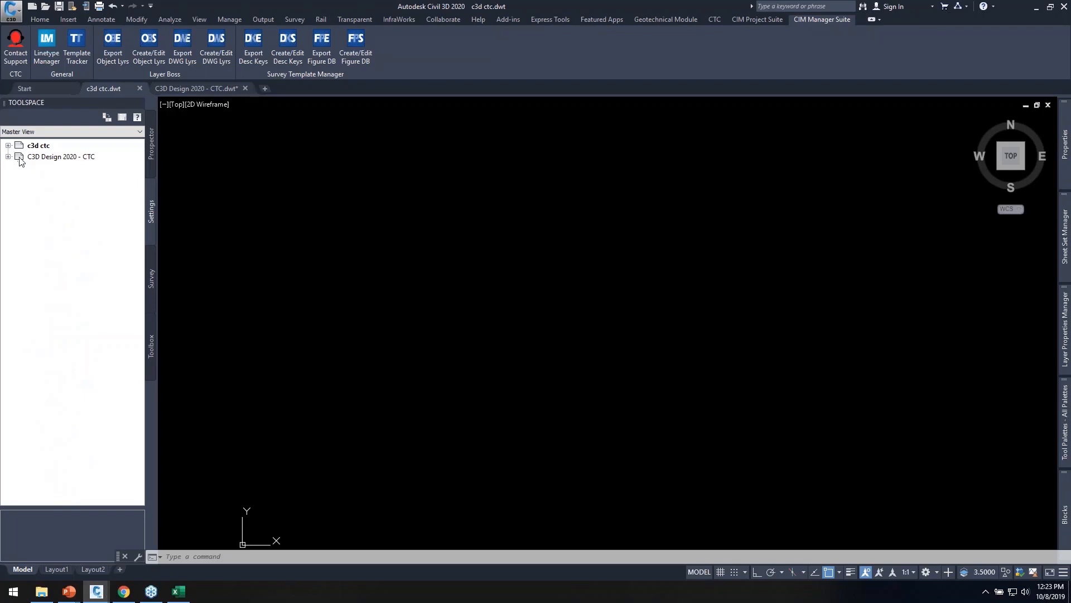
pyautogui.click(7, 158)
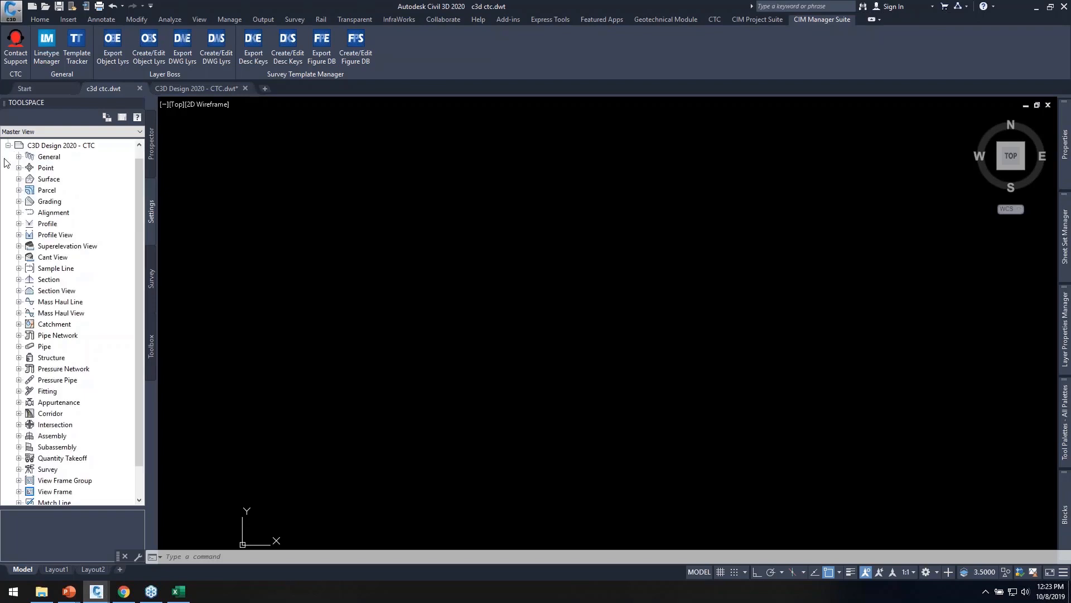
pyautogui.doubleClick(48, 180)
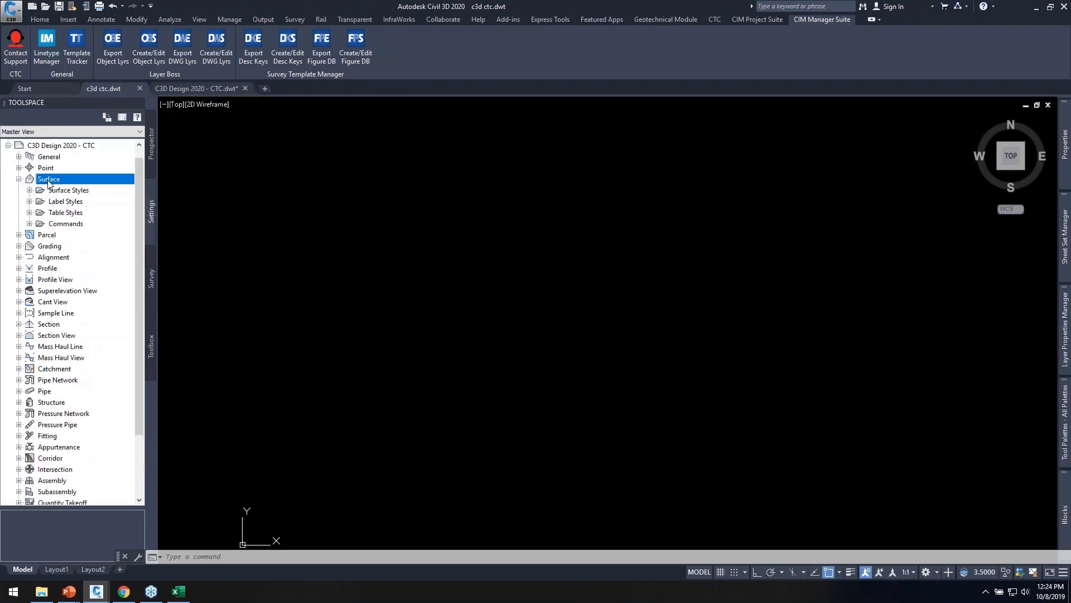
pyautogui.doubleClick(68, 190)
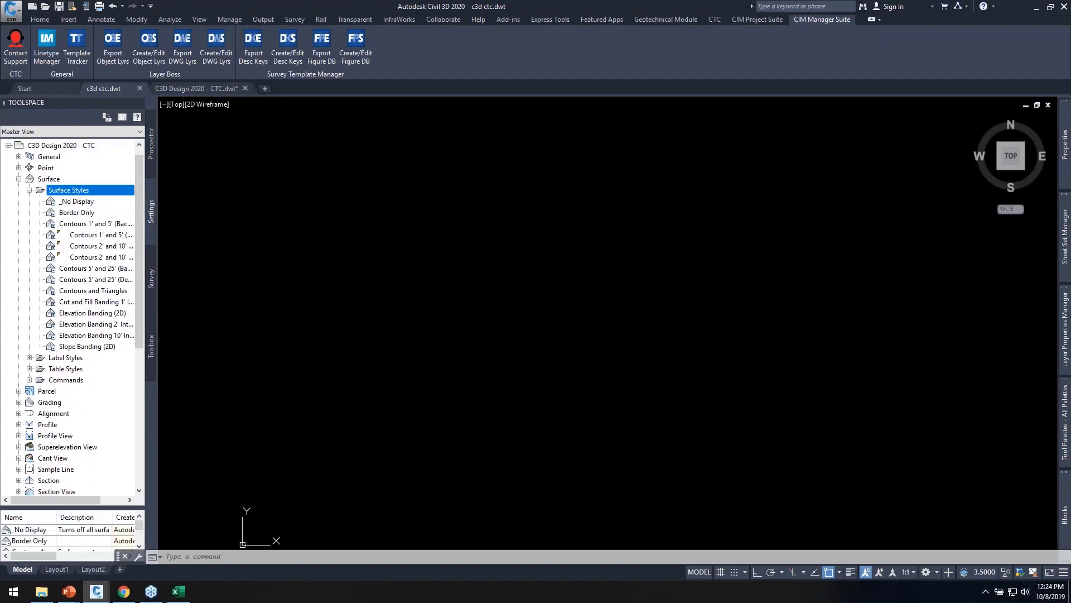
pyautogui.hotkey('ctrl', 's')
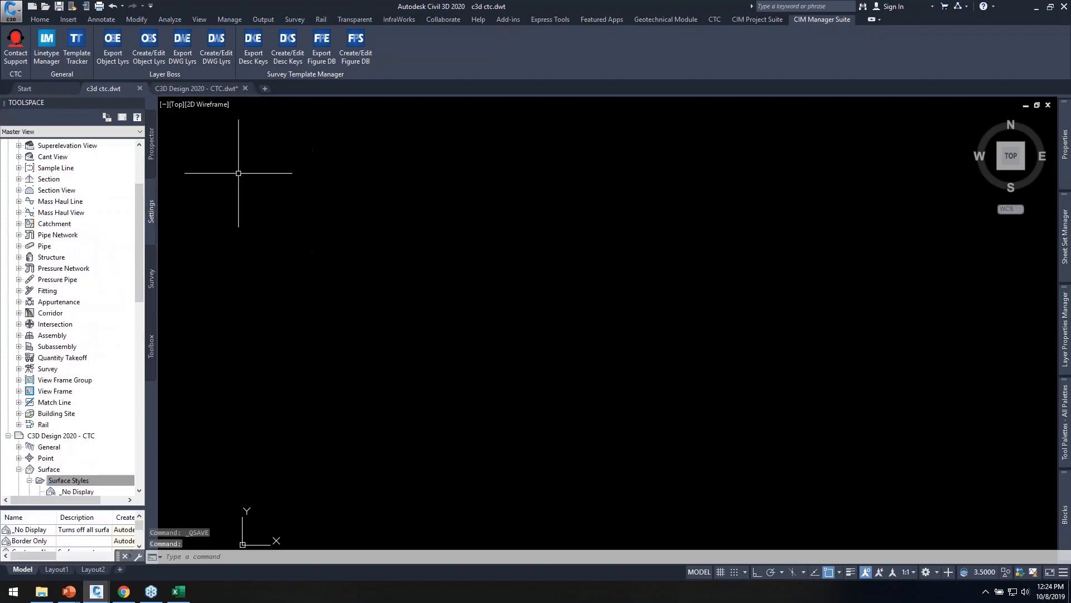
# Expand the Surface Styles collection of c3d ctc to check the copied styles
pyautogui.scroll(3, 78, 203)
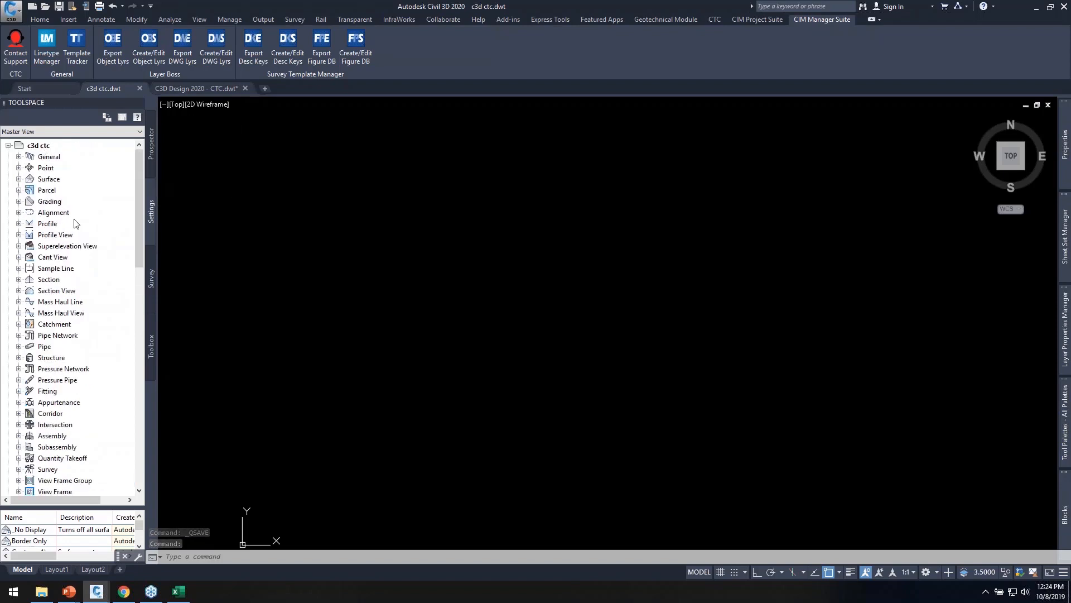
pyautogui.doubleClick(56, 179)
pyautogui.doubleClick(65, 191)
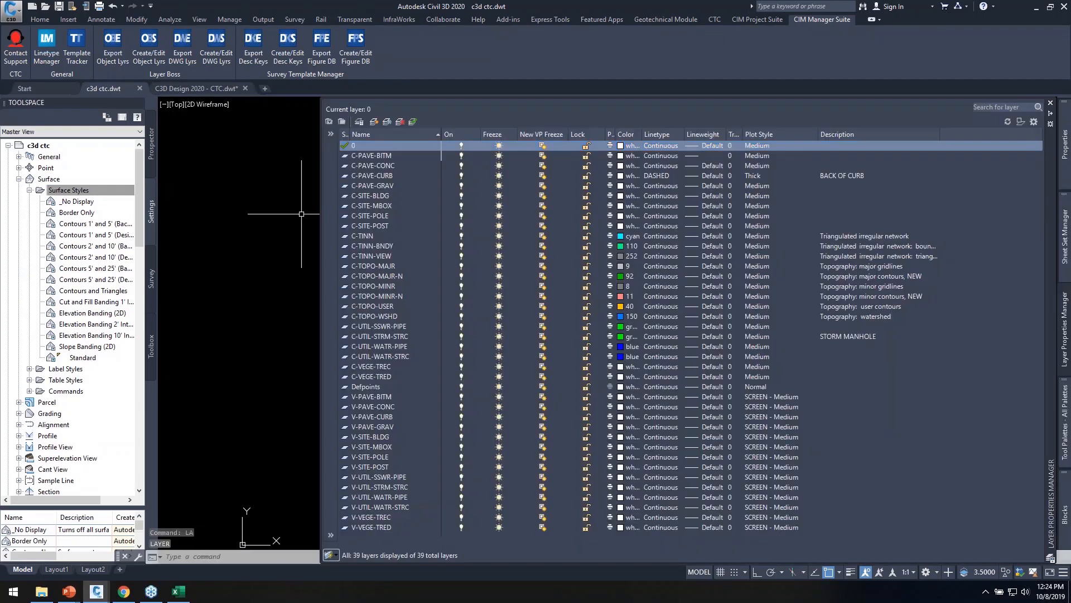
# Review the layer list of c3d ctc sorted by name, examining the C-TOPO major and minor contour layers
pyautogui.click(397, 134)
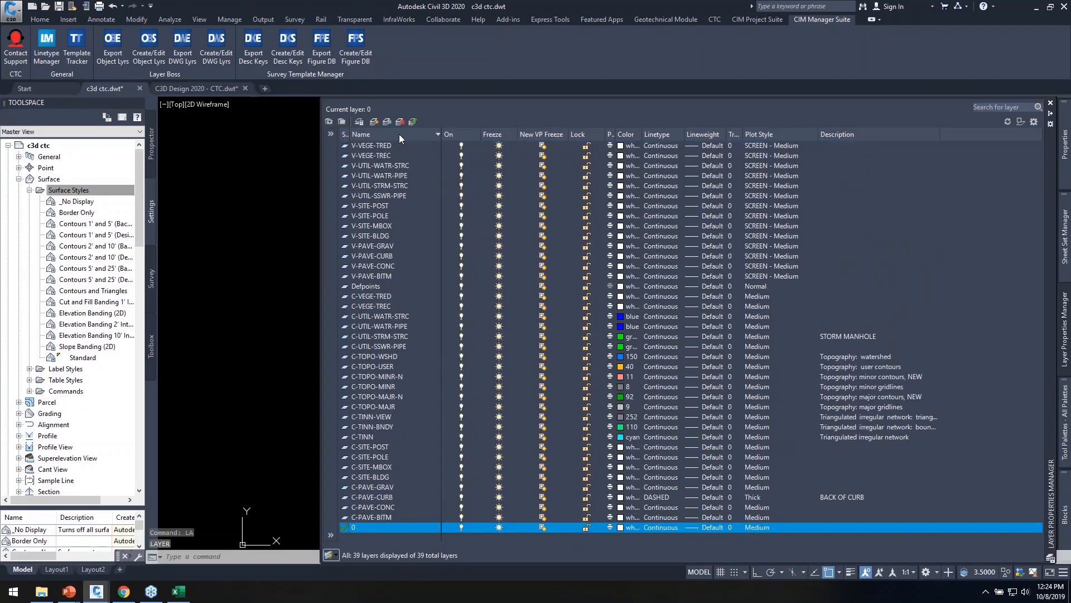
pyautogui.click(399, 134)
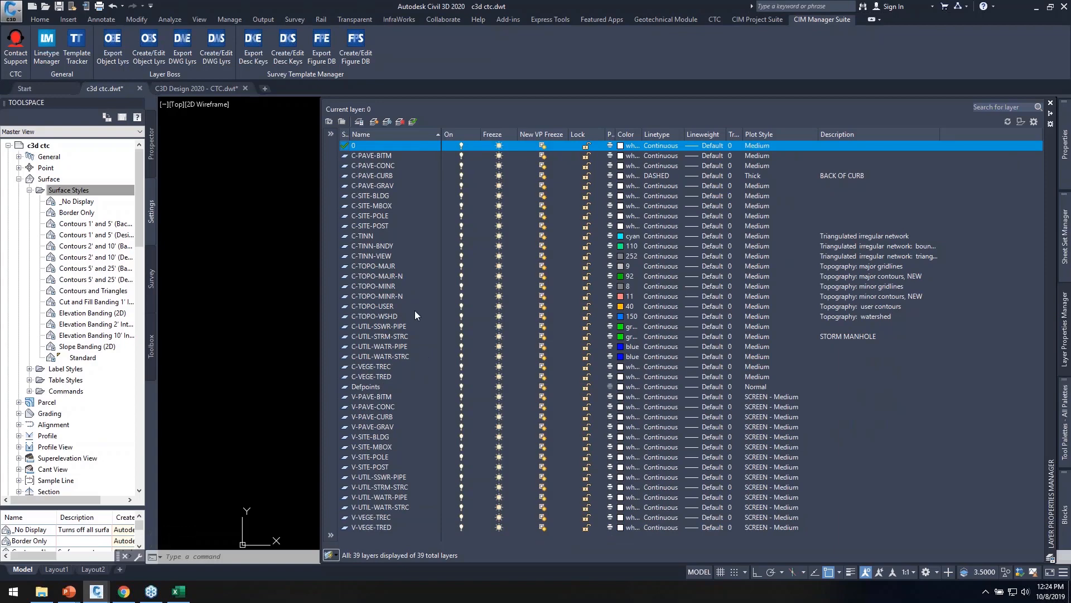
pyautogui.click(389, 276)
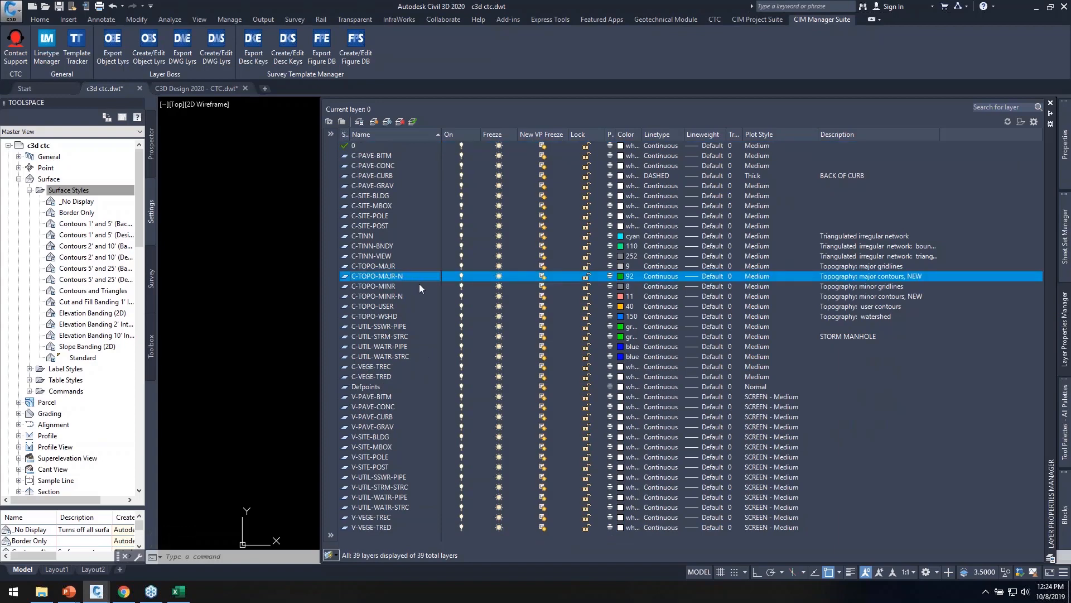
pyautogui.click(382, 287)
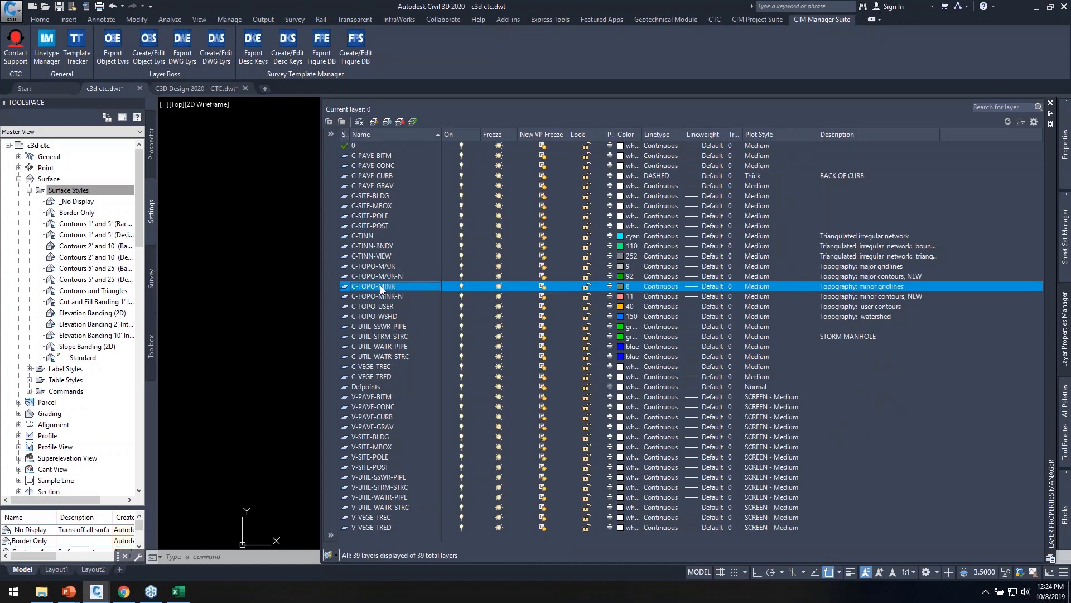
pyautogui.click(389, 267)
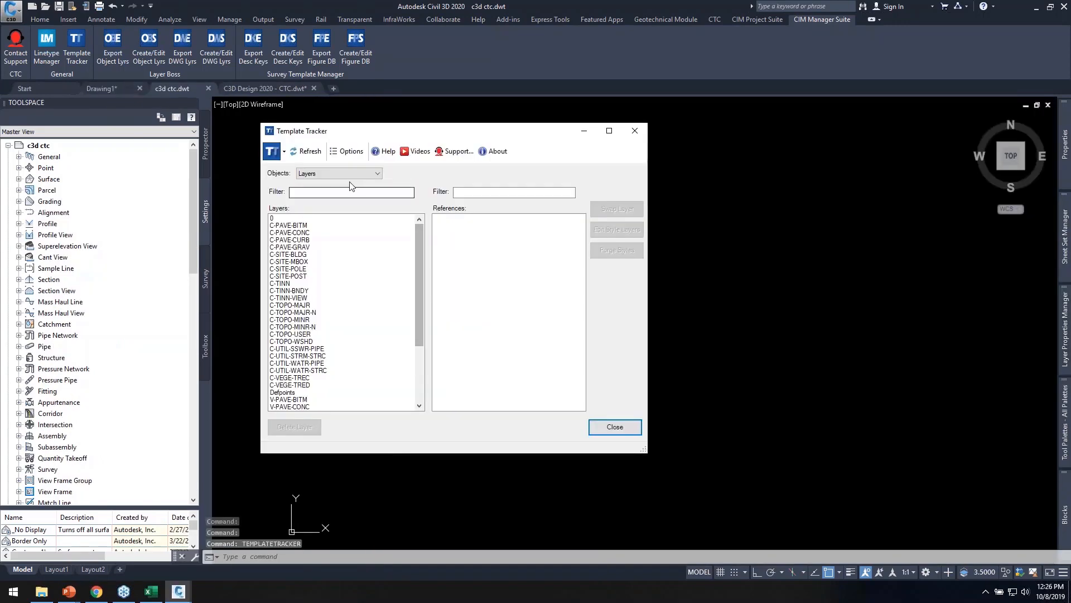
# Filter Template Tracker's layers by TOPO and swap C-TOPO-MAJR-N for C-TOPO-MAJR in the three Design contour surface styles
pyautogui.write('TOPO')
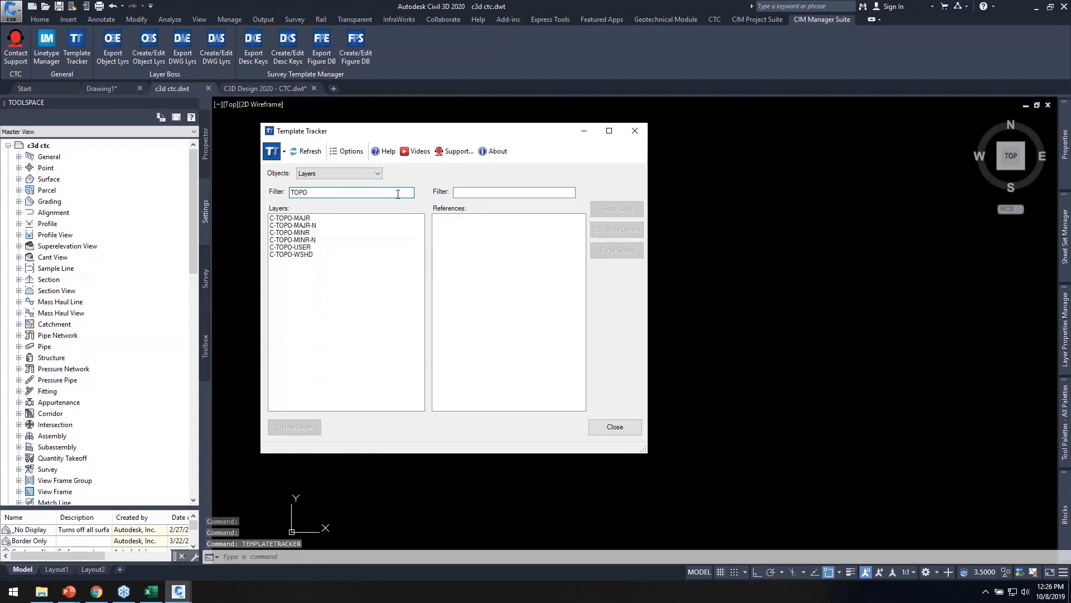
pyautogui.click(292, 225)
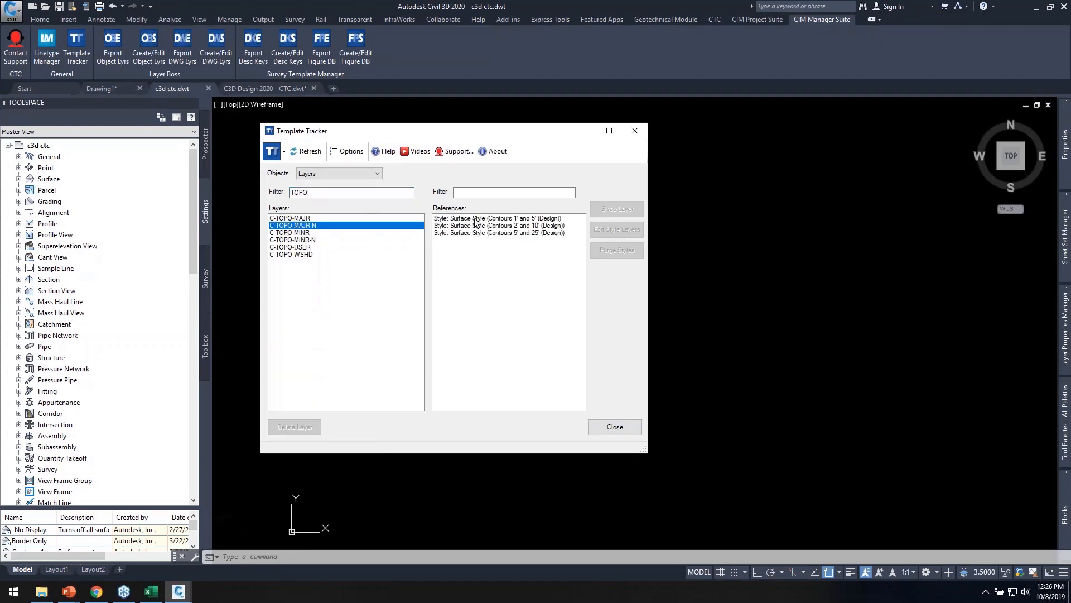
pyautogui.moveTo(478, 219); pyautogui.dragTo(516, 232)
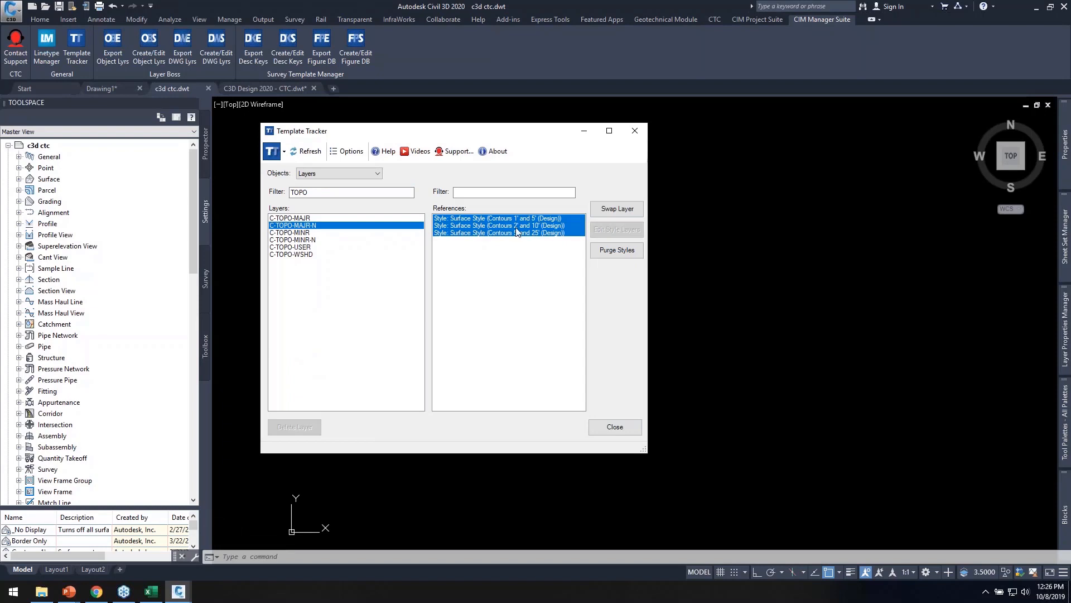
pyautogui.click(610, 210)
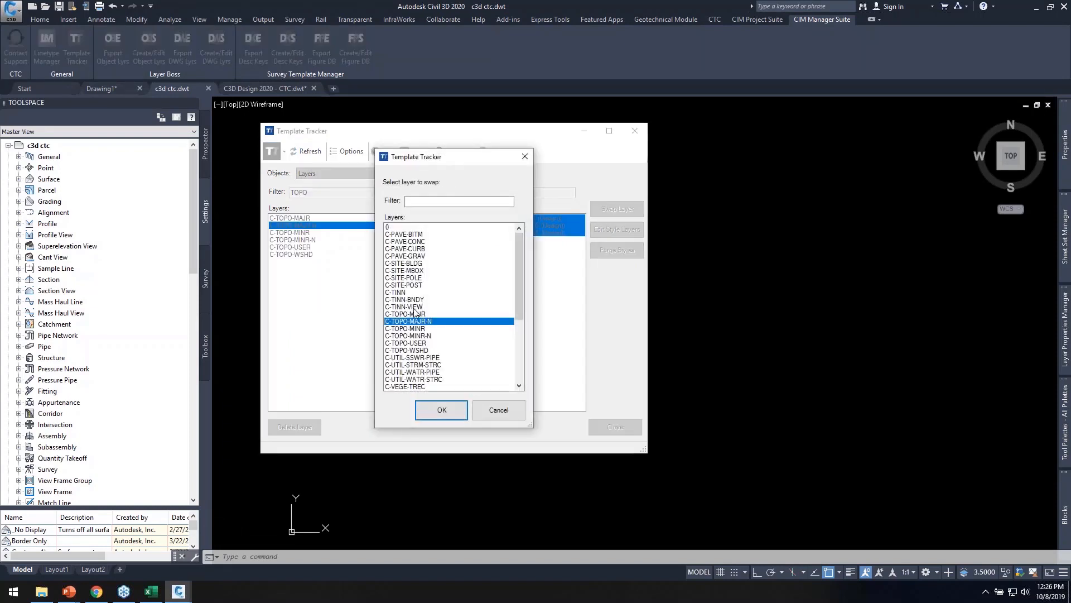
pyautogui.click(414, 314)
pyautogui.click(449, 417)
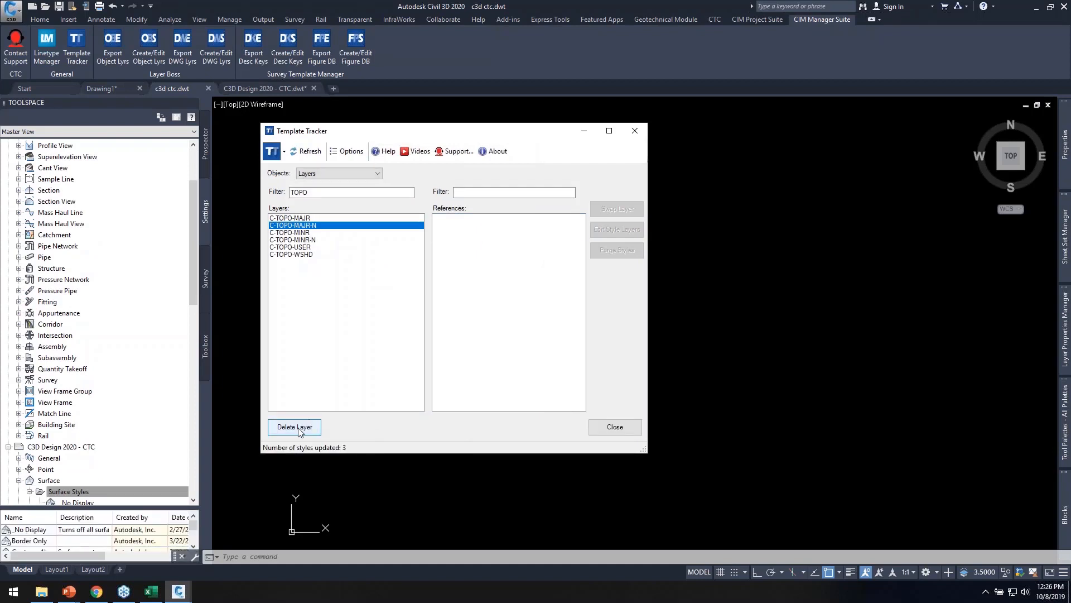
# Swap C-TOPO-MINR-N for C-TOPO-MINR in the three Design contour surface styles, and delete layers C-TOPO-MAJR-N and C-TOPO-MINR-N
pyautogui.click(300, 428)
pyautogui.click(325, 232)
pyautogui.click(466, 218)
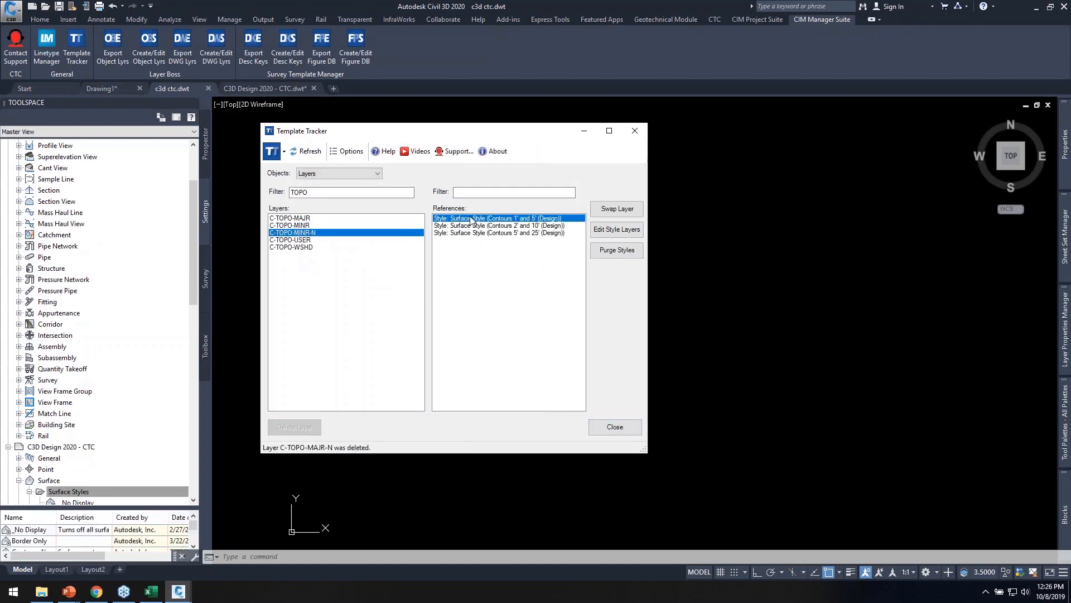
pyautogui.keyDown('shift'); pyautogui.click(463, 232); pyautogui.keyUp('shift')
pyautogui.click(603, 209)
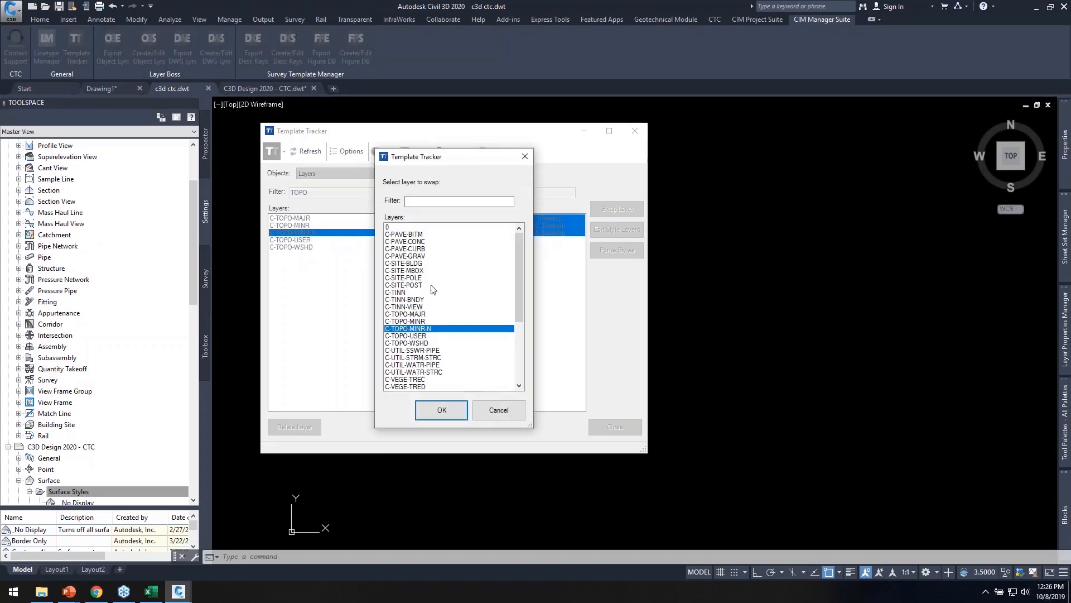
pyautogui.click(411, 321)
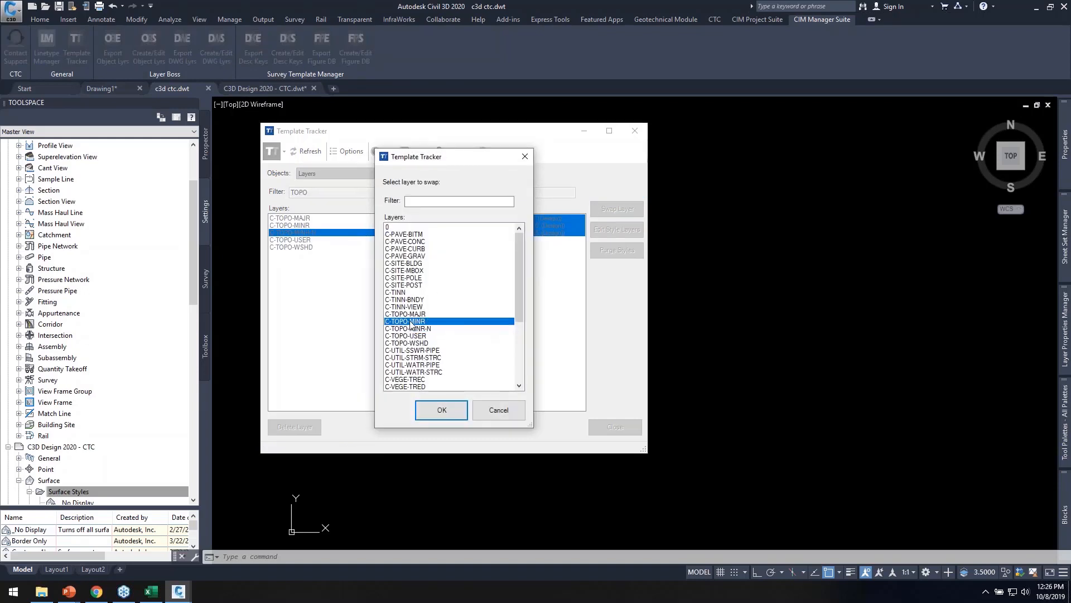
pyautogui.click(443, 412)
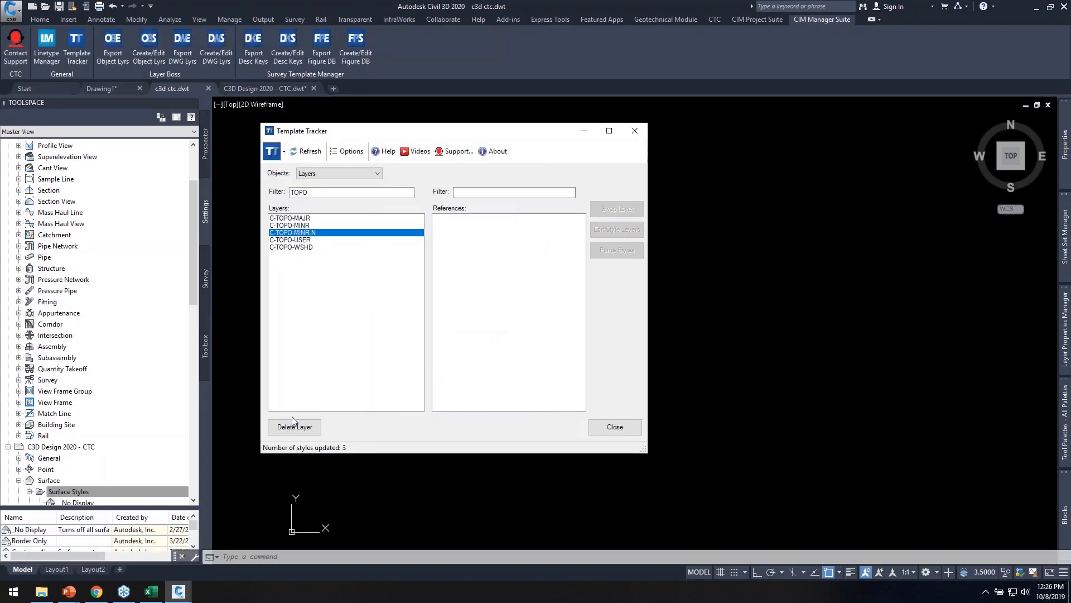
pyautogui.click(293, 423)
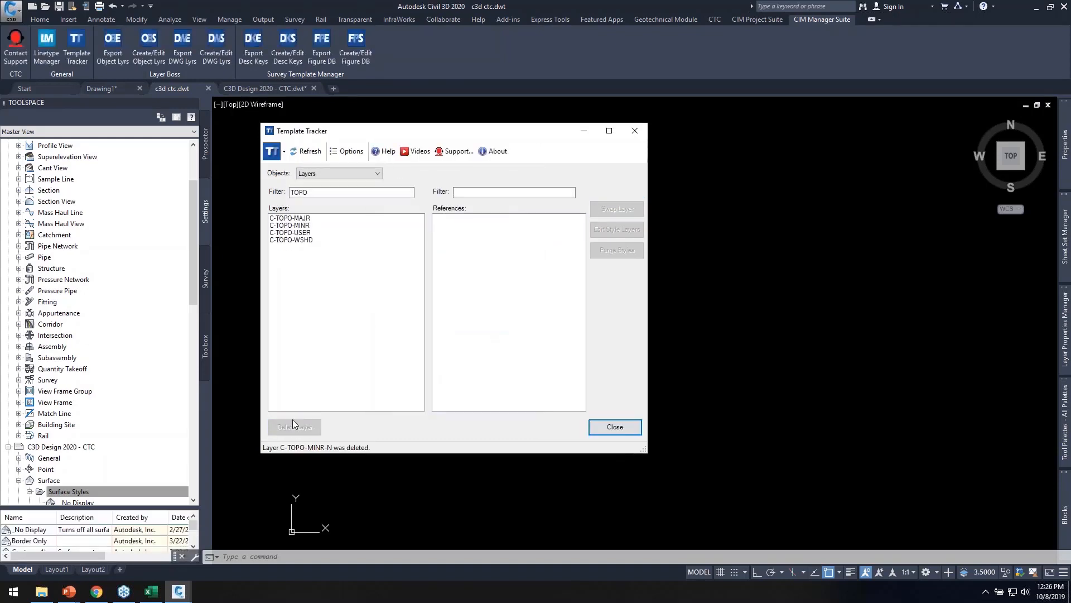
pyautogui.click(614, 427)
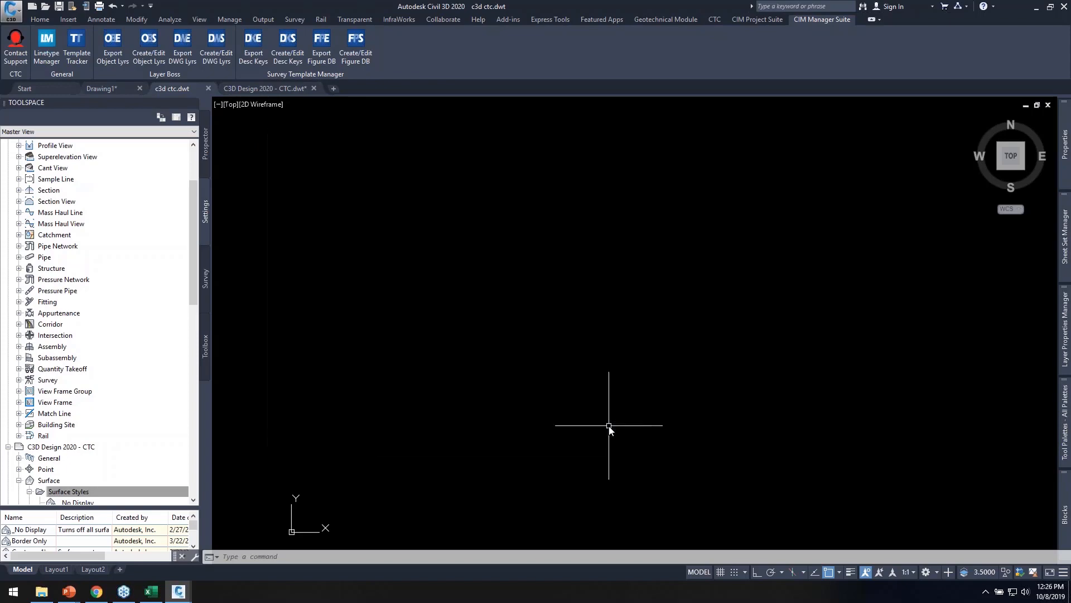
# Review the consolidated layer list of c3d ctc and save the template
pyautogui.write('la')
pyautogui.press('Return')
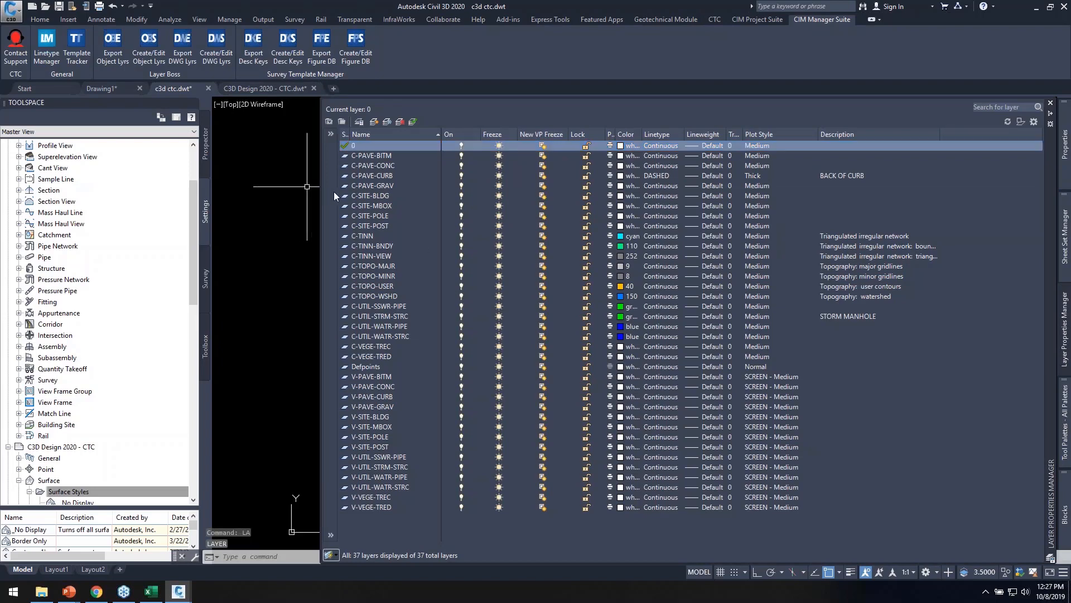
pyautogui.click(59, 9)
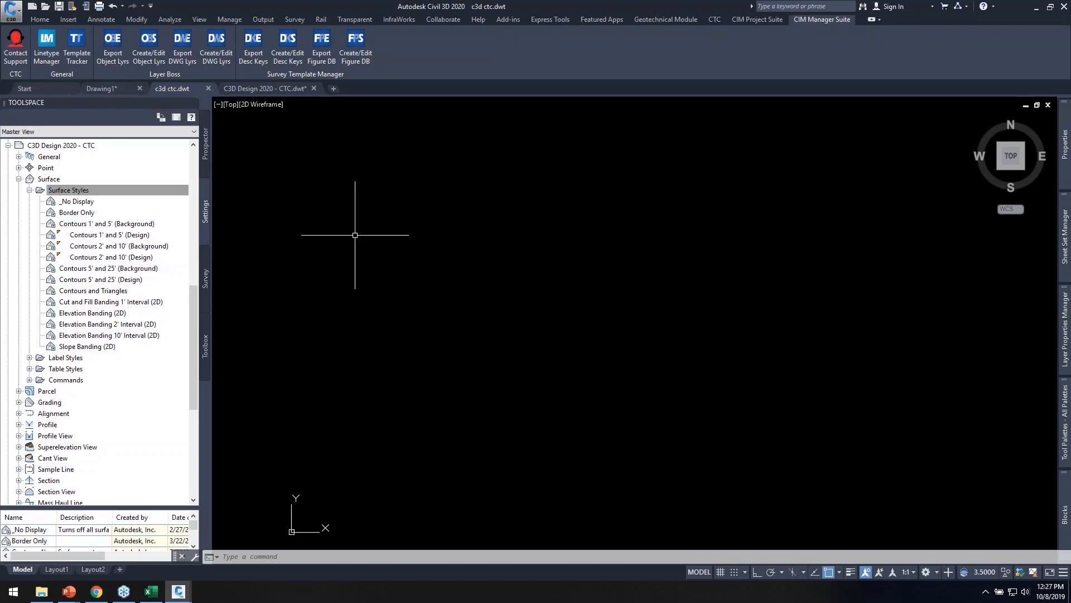
pyautogui.write('la')
pyautogui.press('Return')
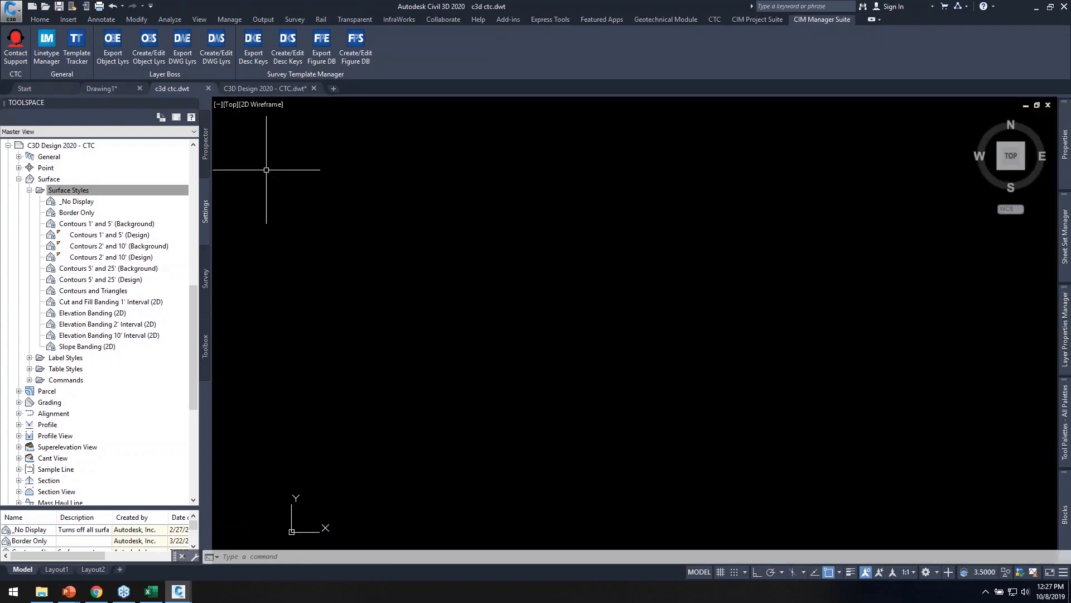
pyautogui.click(77, 48)
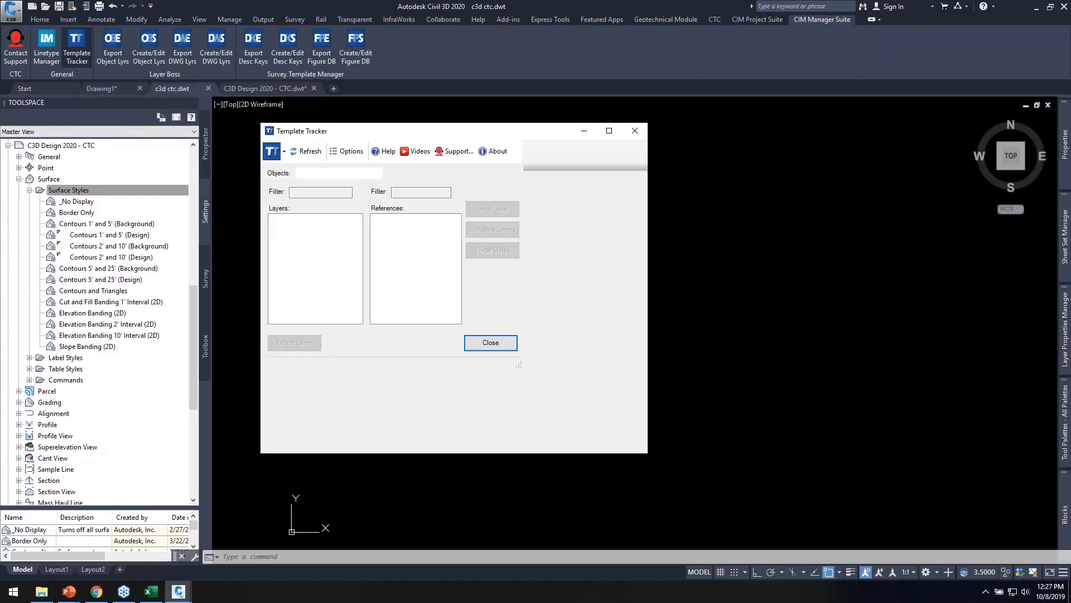
pyautogui.click(615, 427)
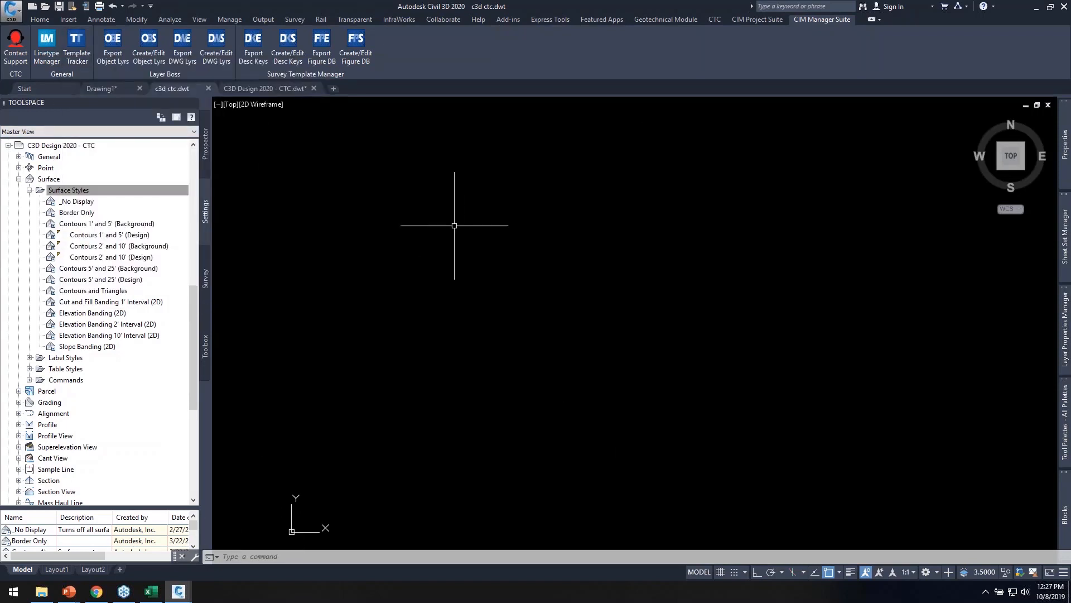
# Close Drawing1 without saving its changes
pyautogui.click(140, 88)
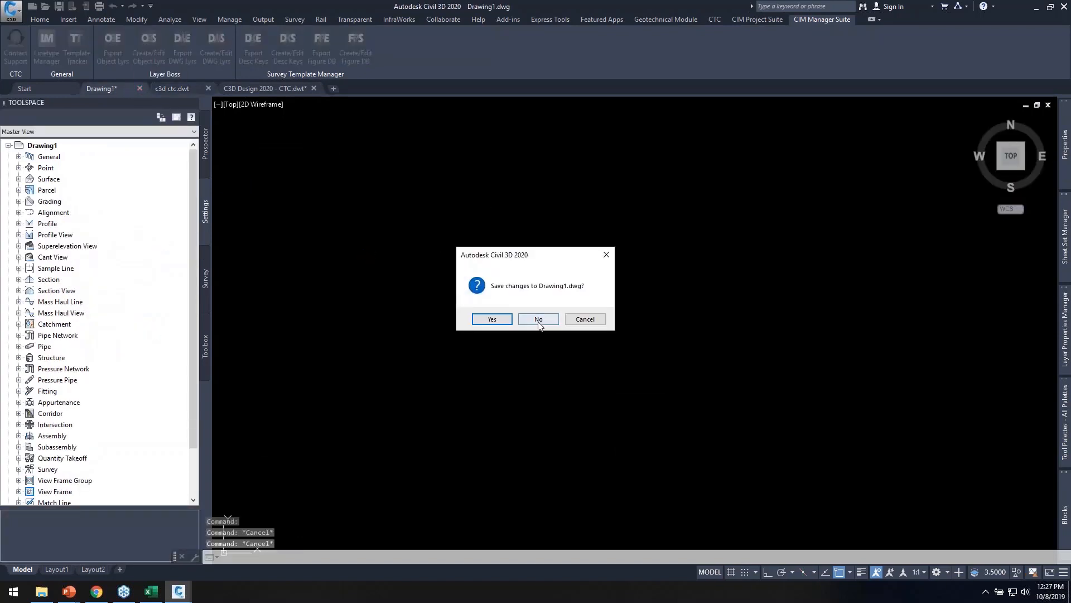
pyautogui.click(538, 320)
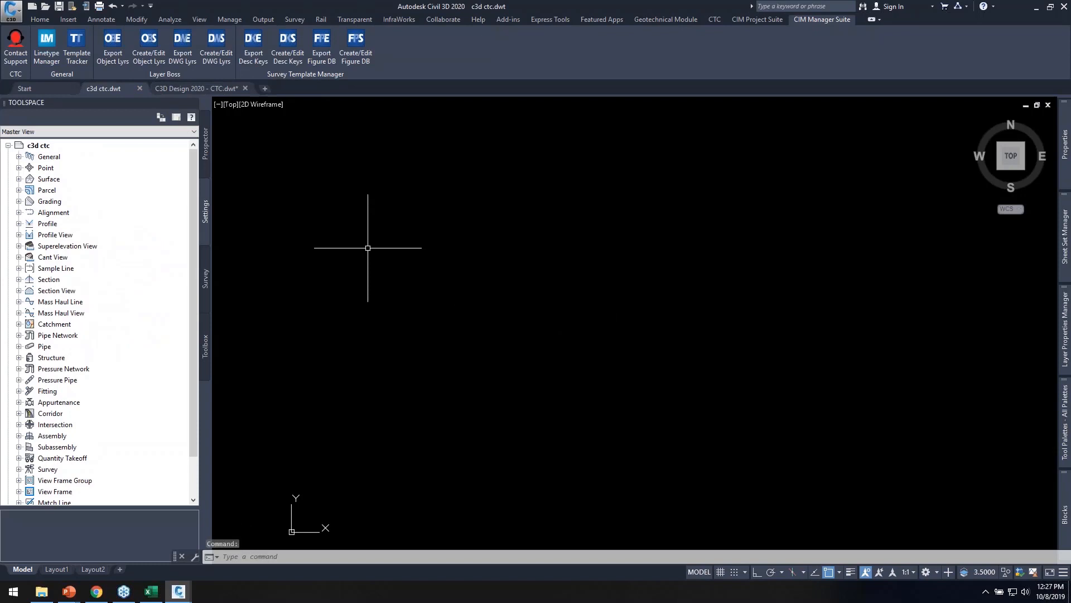
# Examine the object layer assignments in the drawing settings of c3d ctc, leaving the settings without changes
pyautogui.rightClick(35, 145)
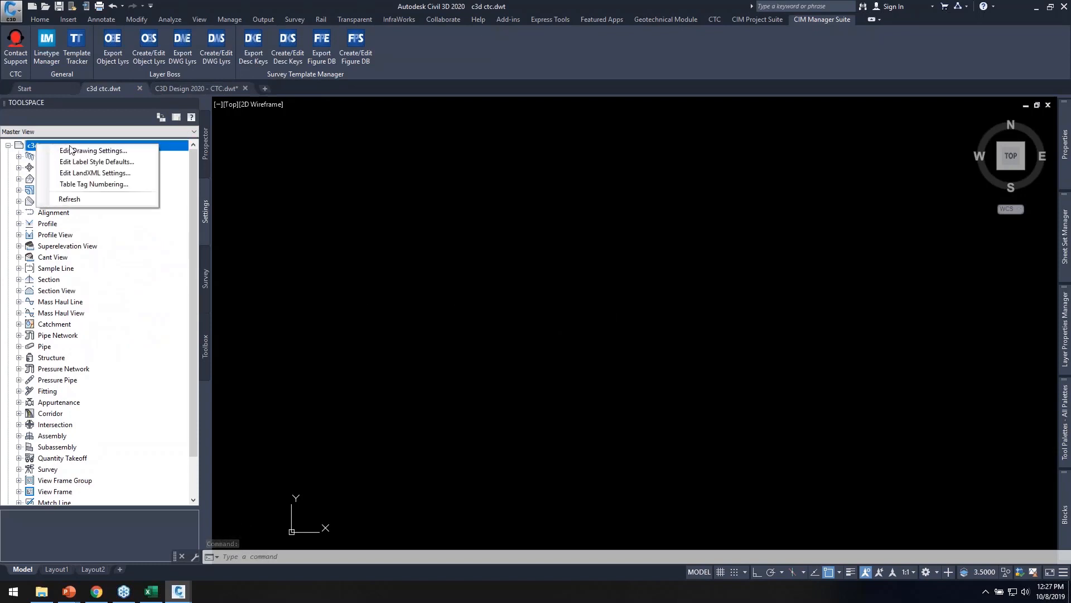
pyautogui.click(71, 150)
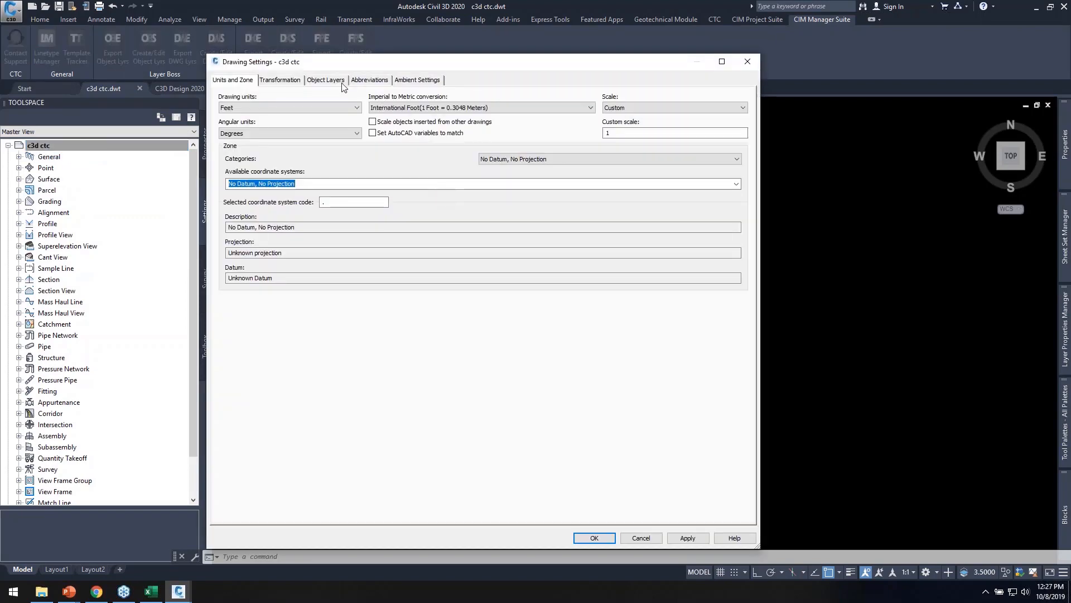
pyautogui.click(326, 80)
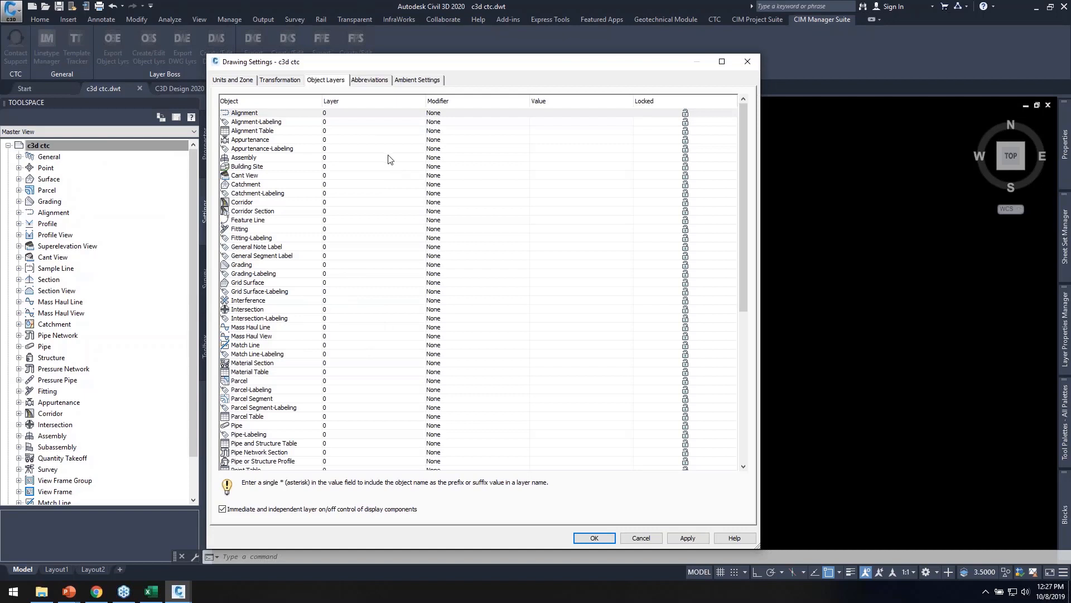
pyautogui.moveTo(476, 66); pyautogui.dragTo(493, 41)
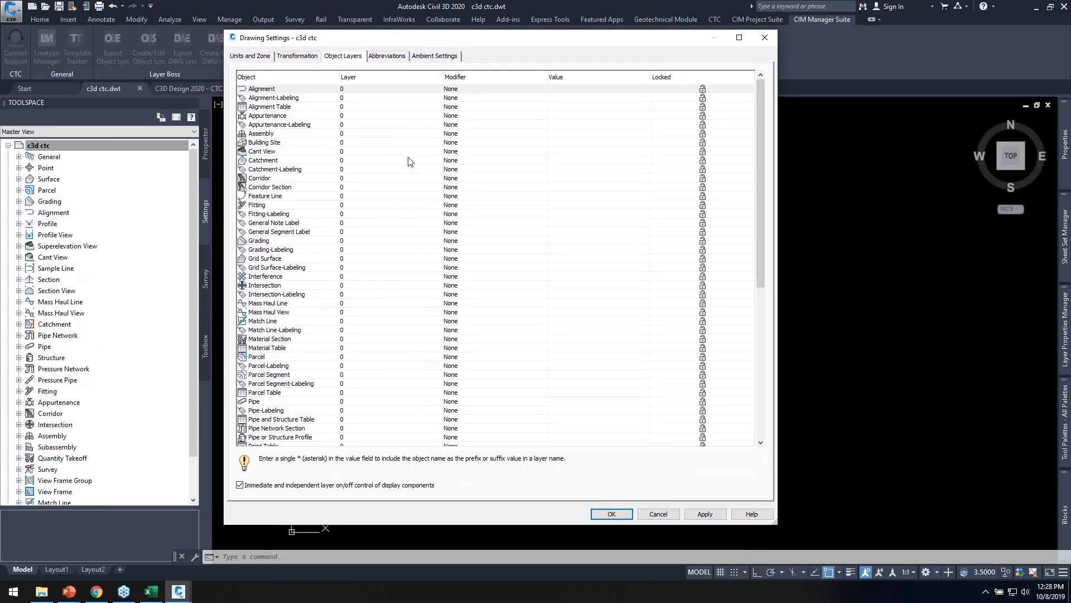
pyautogui.click(659, 514)
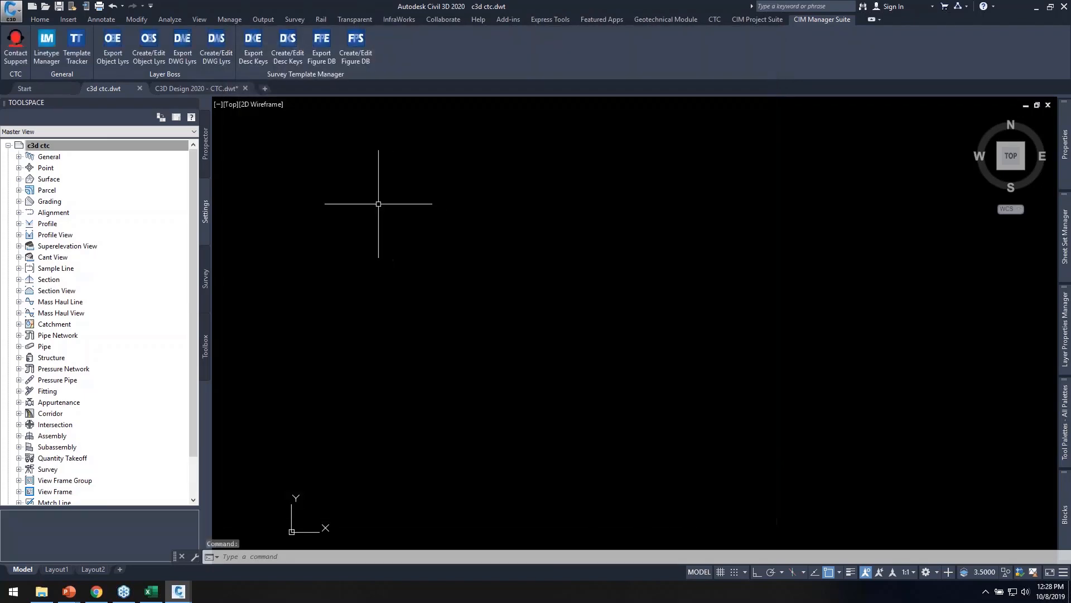
# Export the current drawing's object layers to Civil 3D Object Layers.xlsx and open the workbook in Excel
pyautogui.click(115, 50)
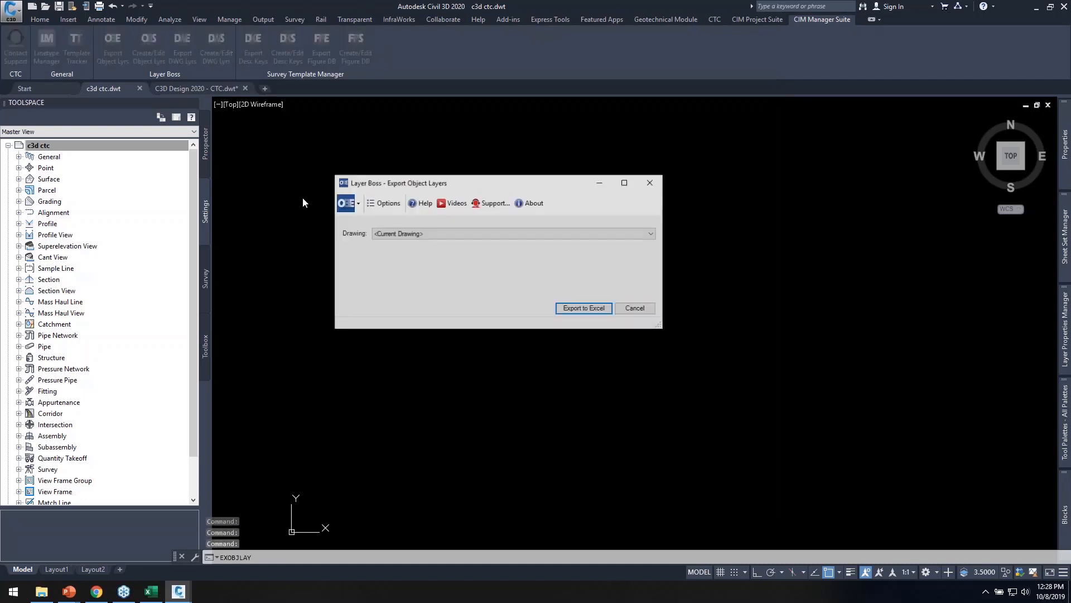
pyautogui.moveTo(507, 192); pyautogui.dragTo(505, 178)
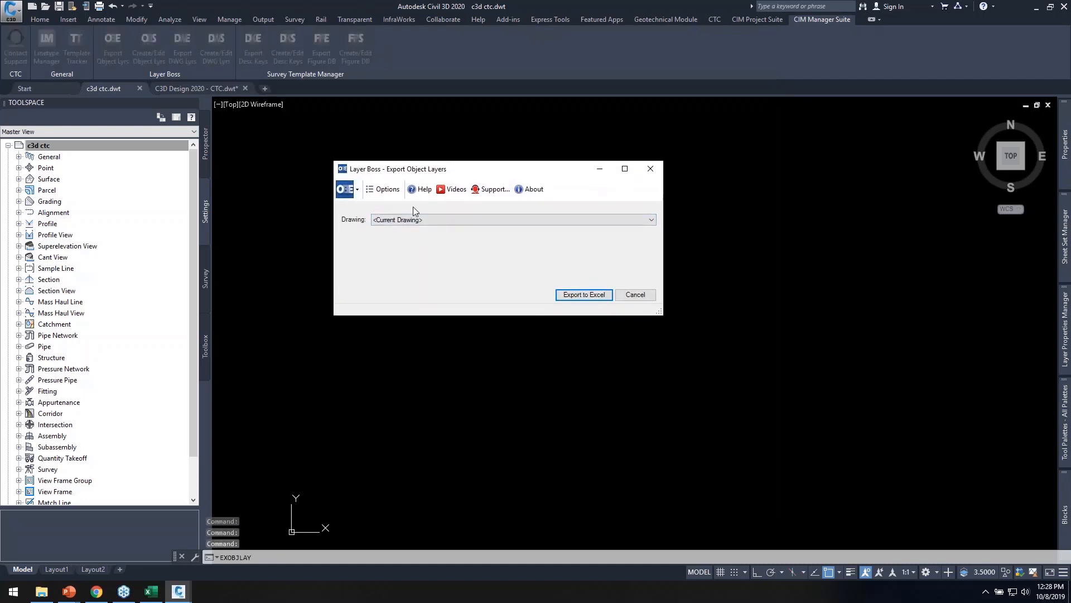
pyautogui.click(586, 296)
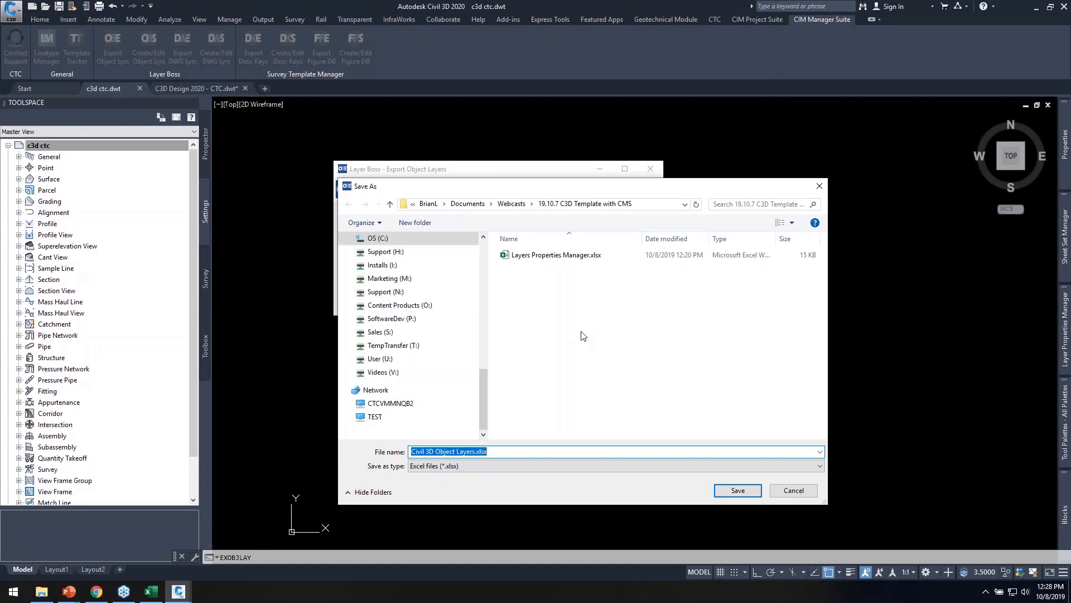
pyautogui.click(728, 491)
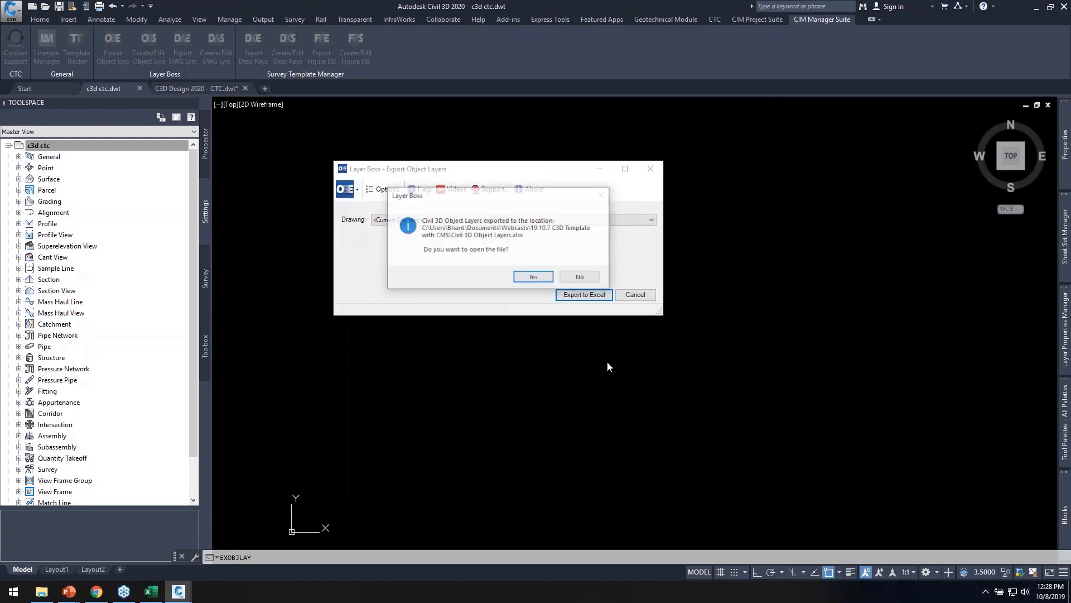
pyautogui.click(534, 282)
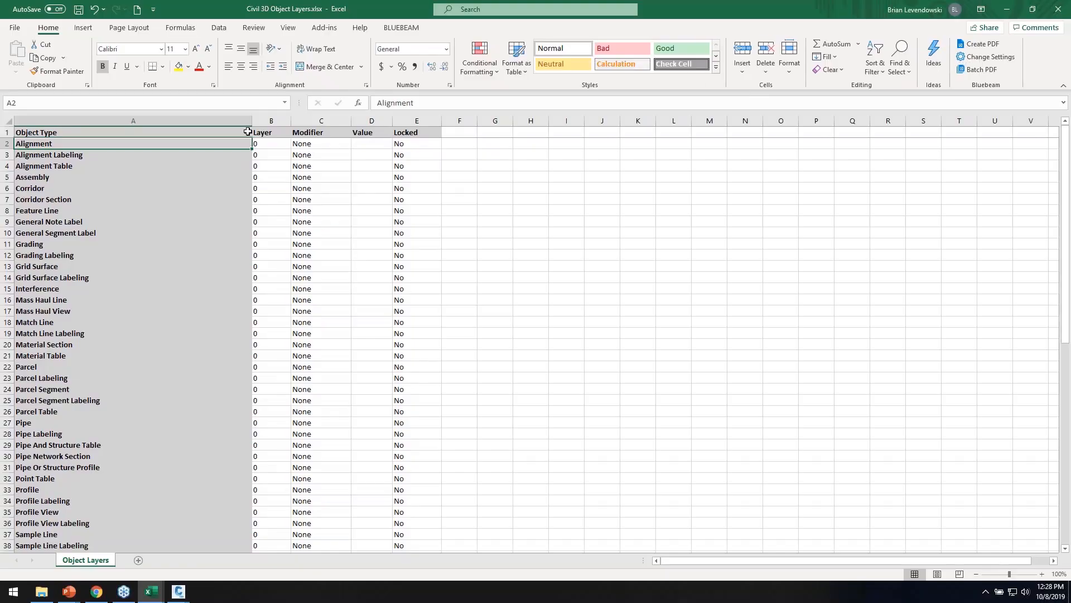
# Widen the Layer column and set the Alignment object's layer to C-ALIN
pyautogui.moveTo(252, 126); pyautogui.dragTo(309, 126)
pyautogui.click(247, 144)
pyautogui.write('c-')
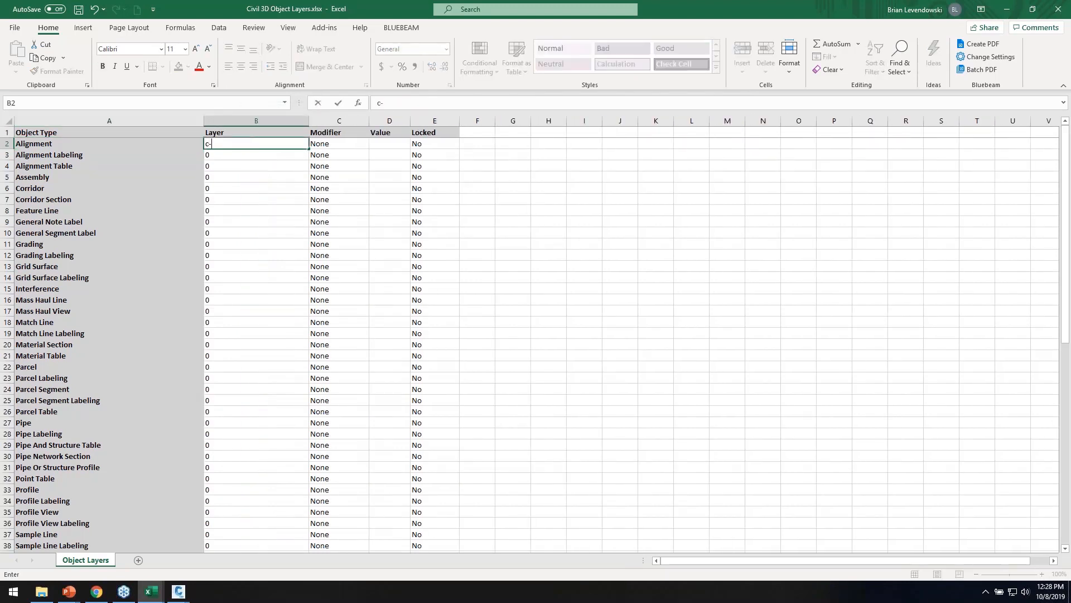
pyautogui.write('AL9')
pyautogui.write('LIN')
pyautogui.press('Return')
pyautogui.press('Return')
pyautogui.press('BackSpace')
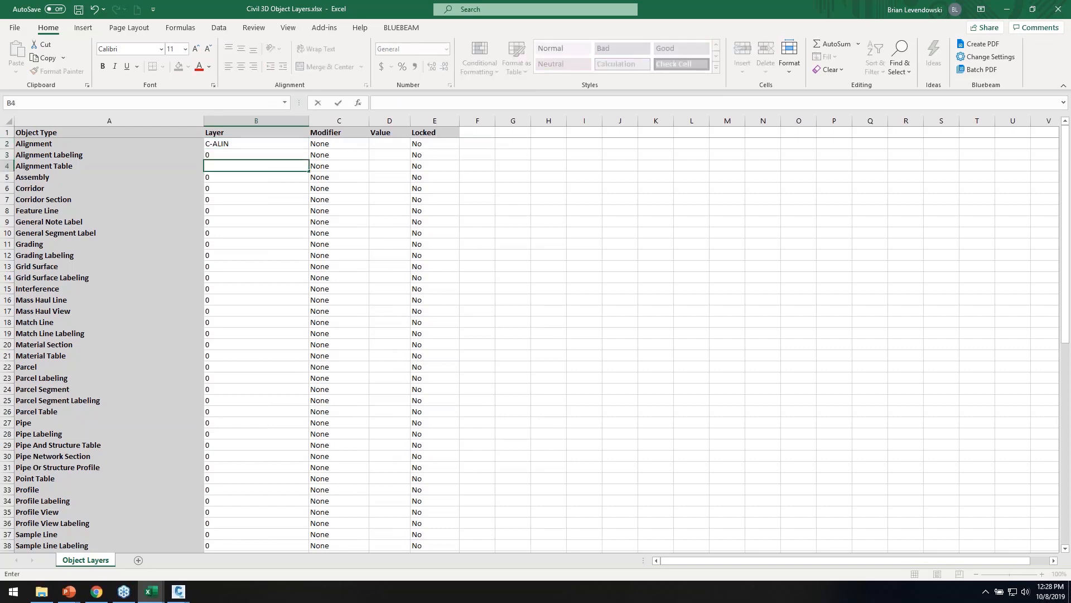
pyautogui.press('Escape')
# Set the Assembly object's layer to C-ASSM and the Corridor object's layer to C-CORR
pyautogui.press('Return')
pyautogui.write('A-SSU')
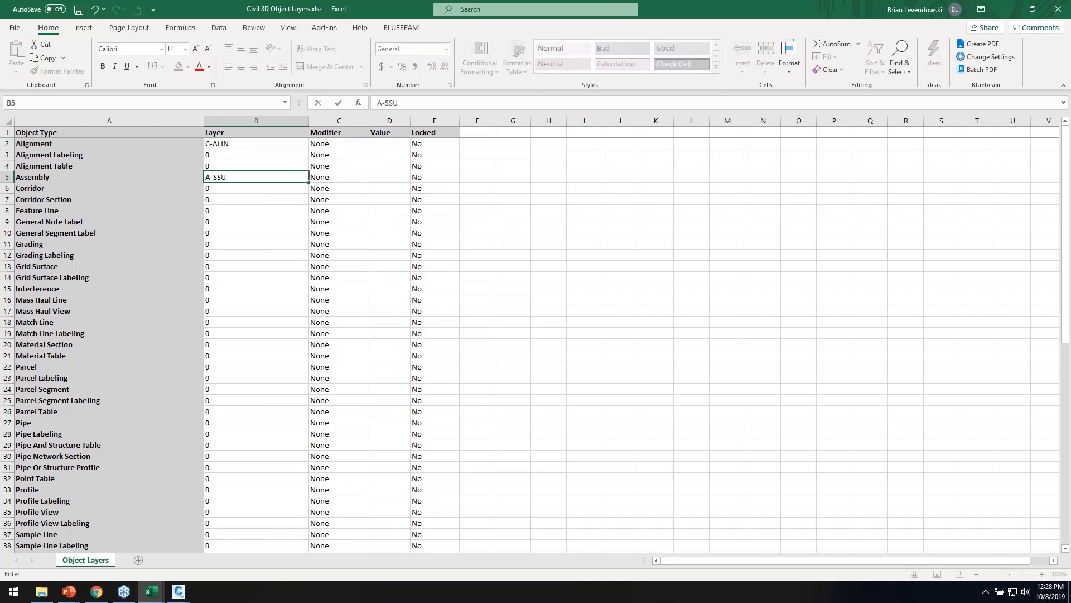
pyautogui.press('BackSpace')
pyautogui.press('BackSpace')
pyautogui.press('BackSpace')
pyautogui.write('C-ASSEM')
pyautogui.press('BackSpace')
pyautogui.press('BackSpace')
pyautogui.press('Return')
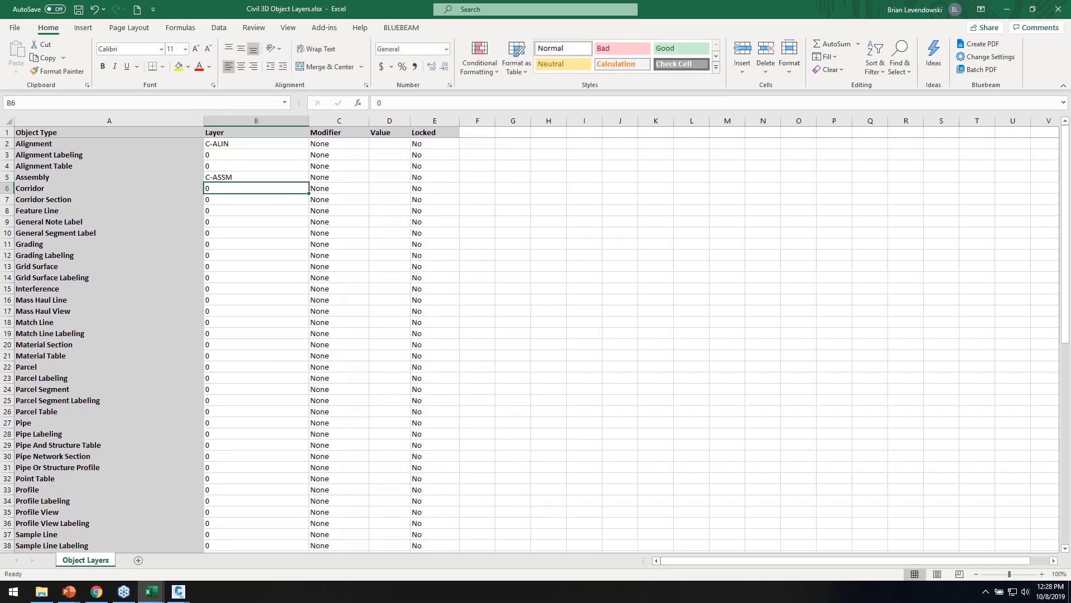
pyautogui.write('C-CORR')
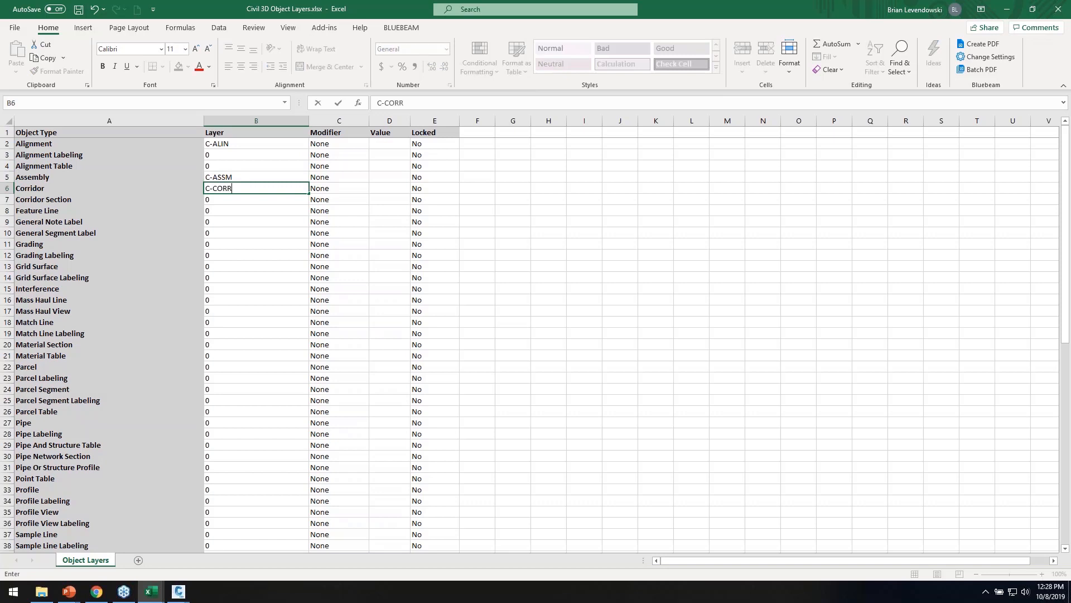
pyautogui.press('Return')
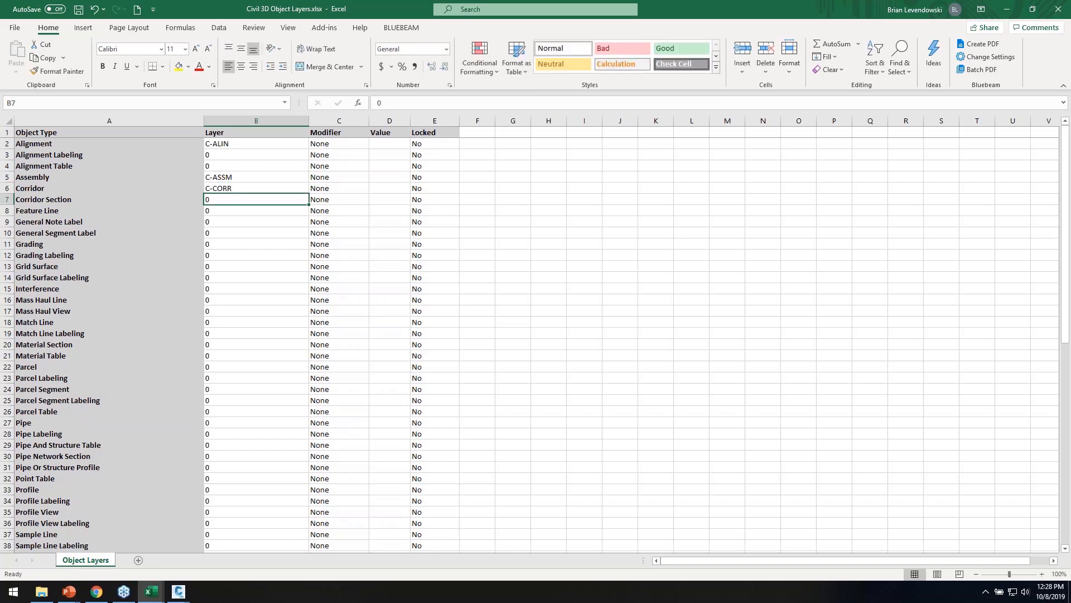
# Set the Alignment Table layer to C-TABL and copy that value to the Parcel Table and Point Table rows
pyautogui.click(243, 168)
pyautogui.write('C-TABL')
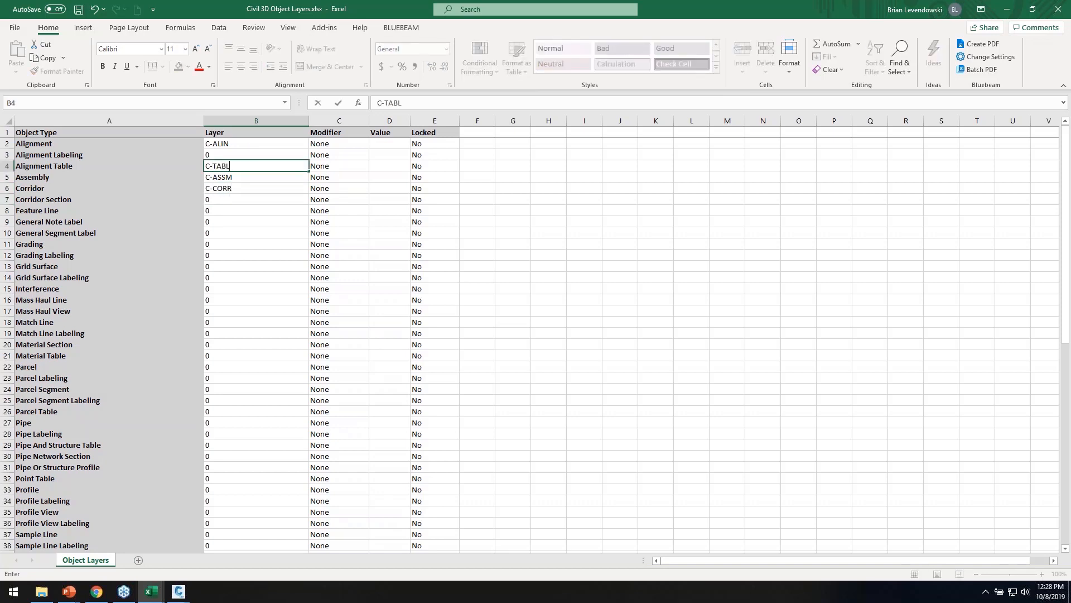
pyautogui.press('Return')
pyautogui.click(244, 166)
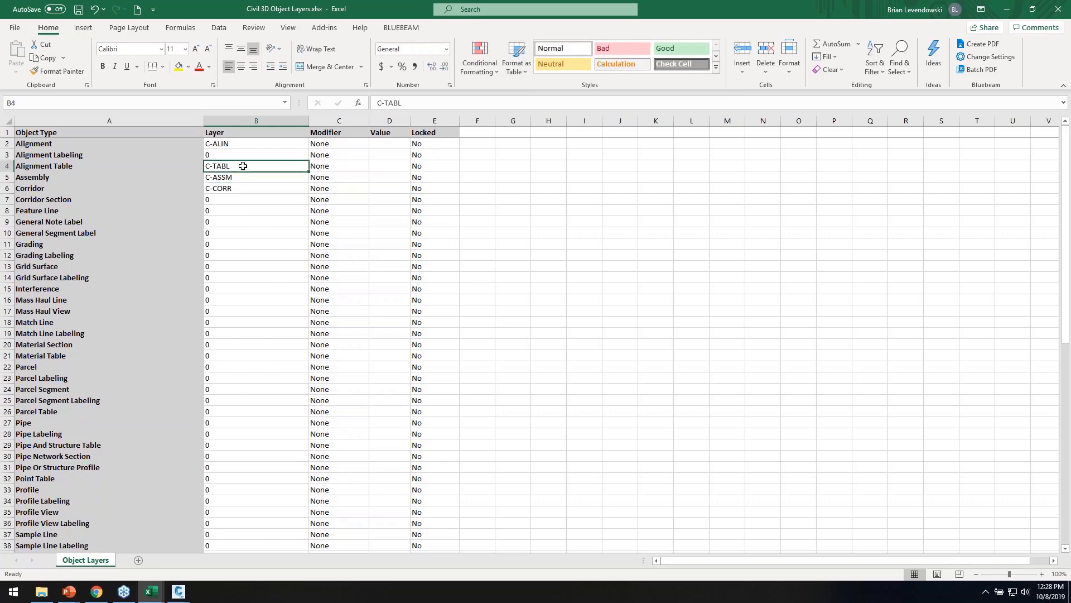
pyautogui.hotkey('ctrl', 'c')
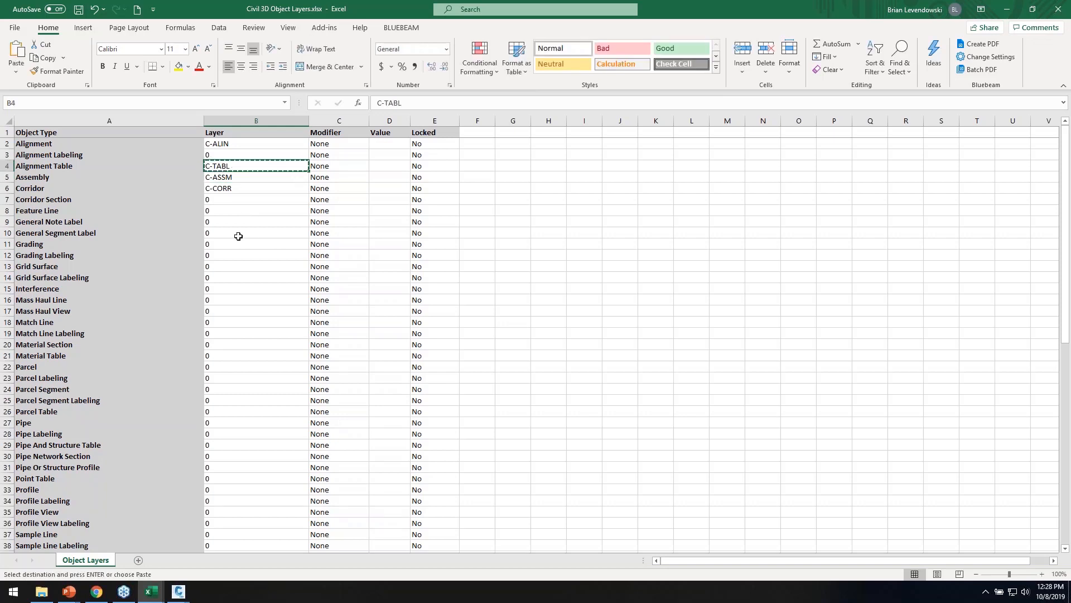
pyautogui.click(223, 411)
pyautogui.hotkey('ctrl', 'v')
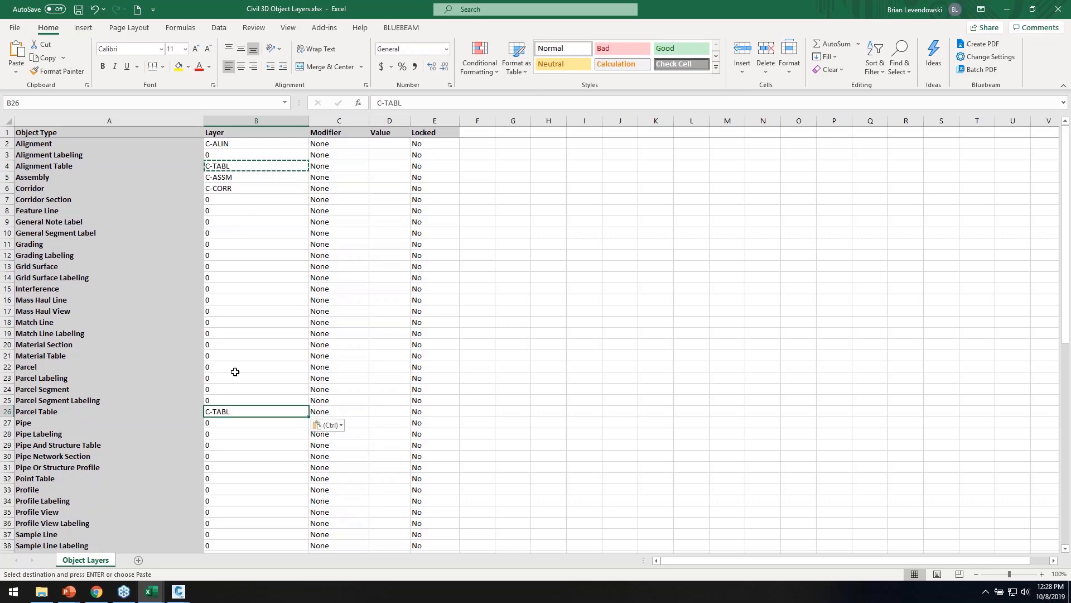
pyautogui.scroll(-1, 237, 386)
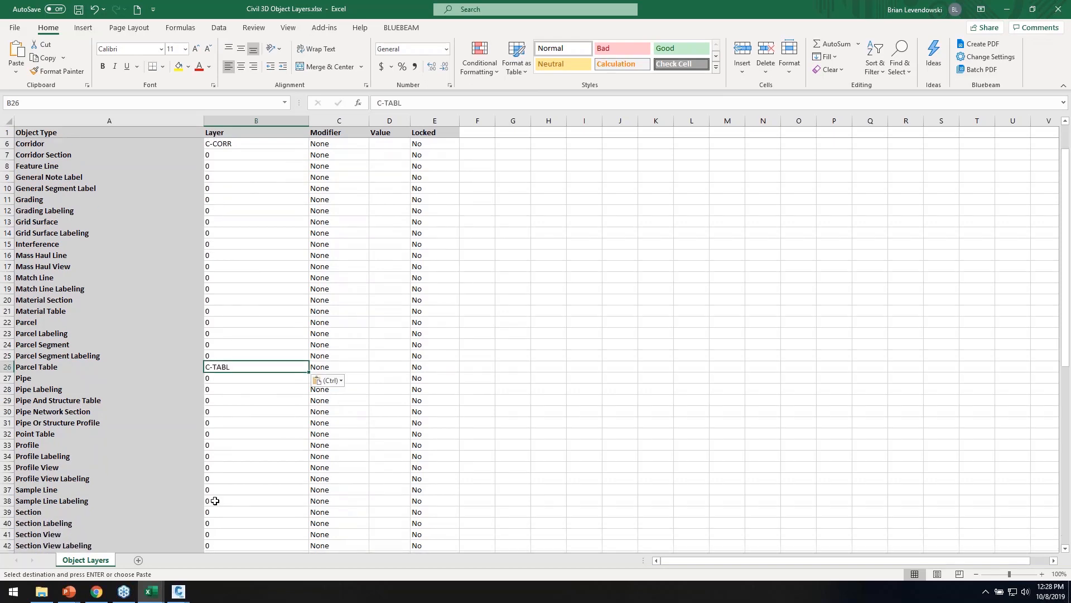
pyautogui.scroll(-1, 226, 491)
pyautogui.click(221, 390)
pyautogui.hotkey('ctrl', 'v')
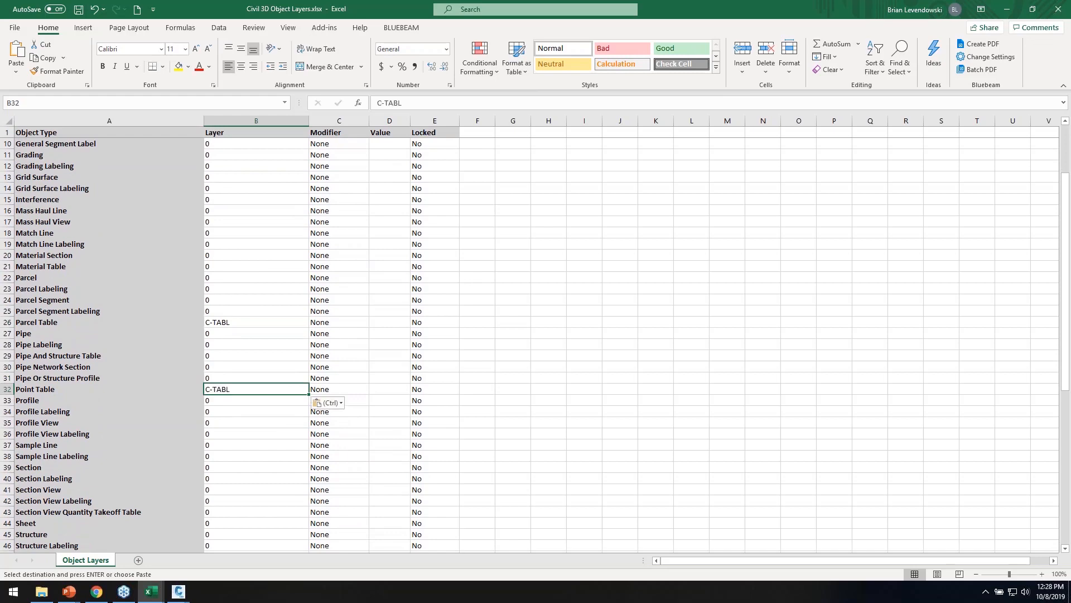
# Paste the copied C-TABL layer value into the Surface Legend Table row and clear the copy selection
pyautogui.scroll(-4, 242, 450)
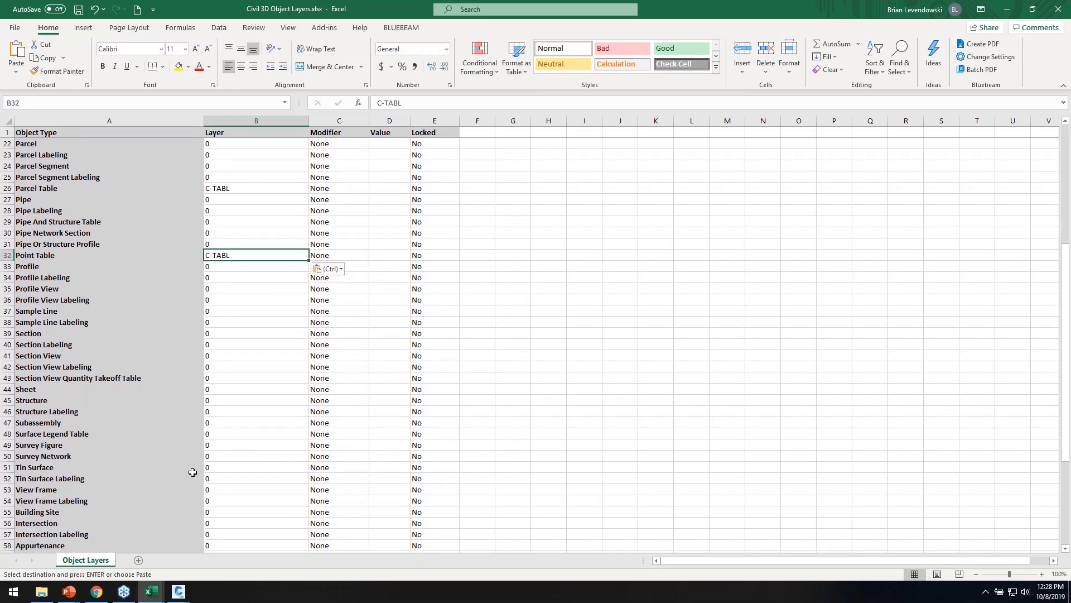
pyautogui.scroll(-1, 223, 483)
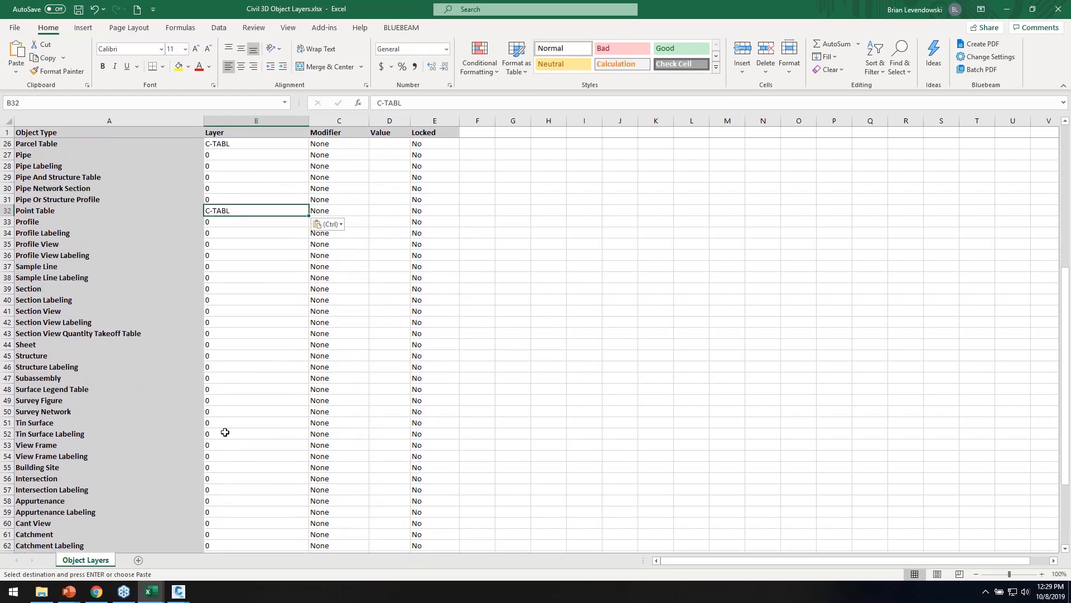
pyautogui.click(222, 390)
pyautogui.hotkey('ctrl', 'v')
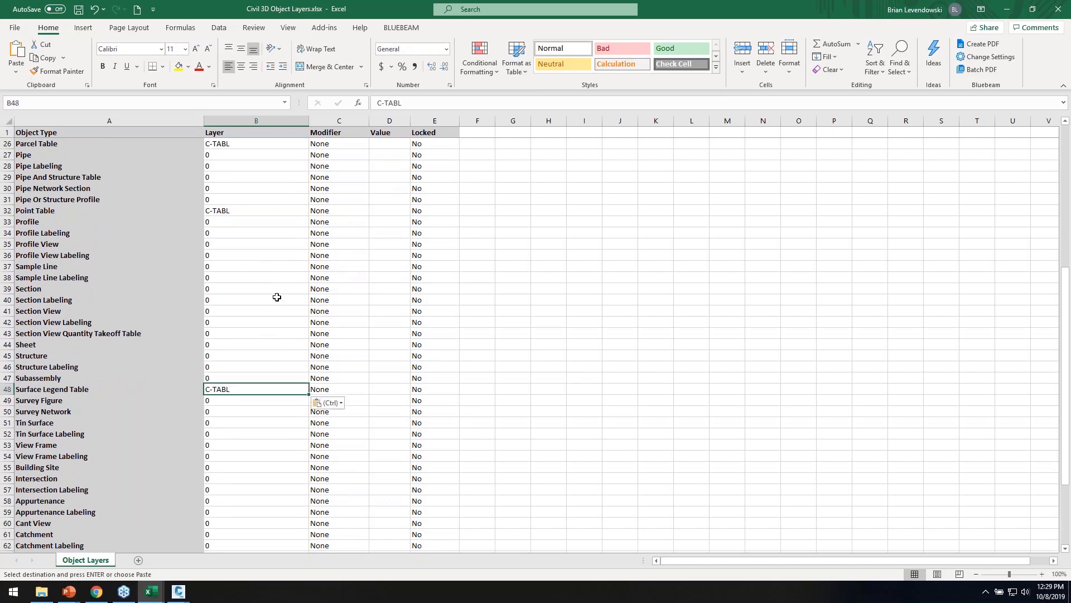
pyautogui.scroll(8, 279, 290)
pyautogui.click(283, 219)
pyautogui.press('Escape')
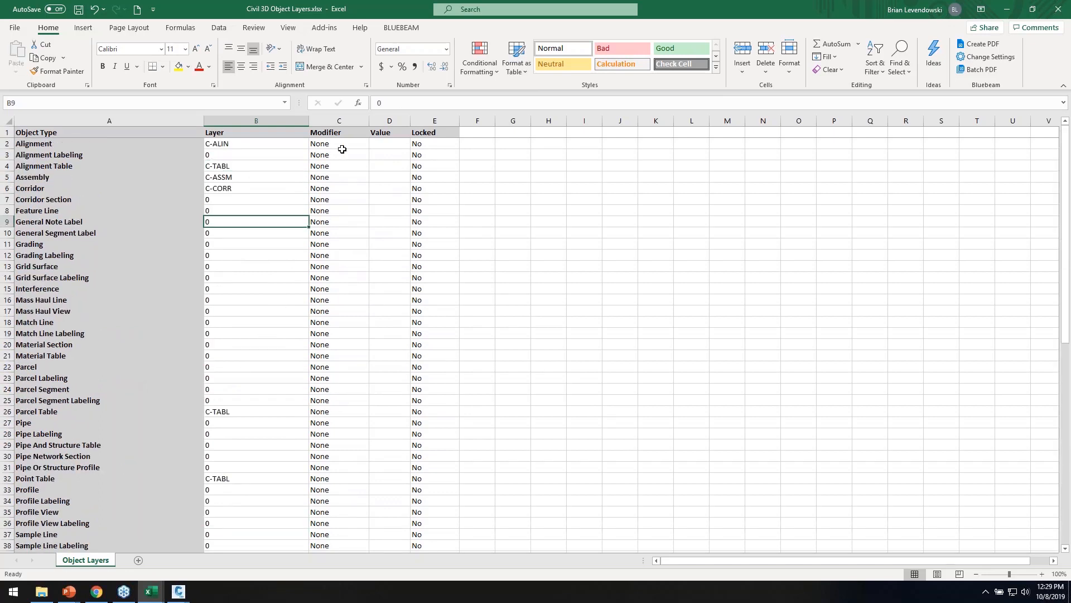
# Set the Alignment object's modifier to Suffix with the value -*
pyautogui.click(351, 143)
pyautogui.click(378, 144)
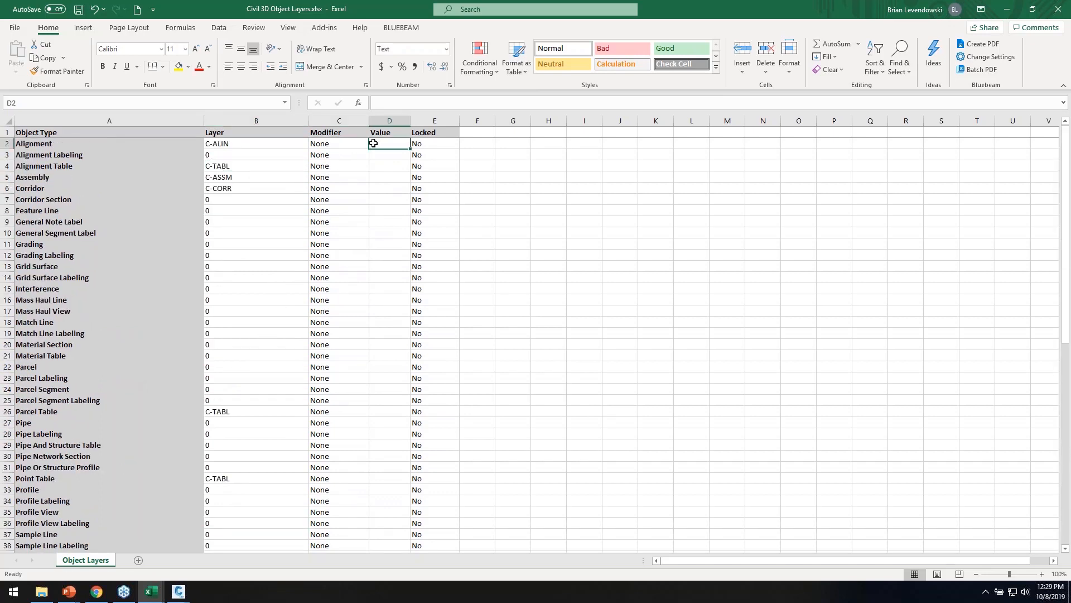
pyautogui.click(356, 145)
pyautogui.click(375, 145)
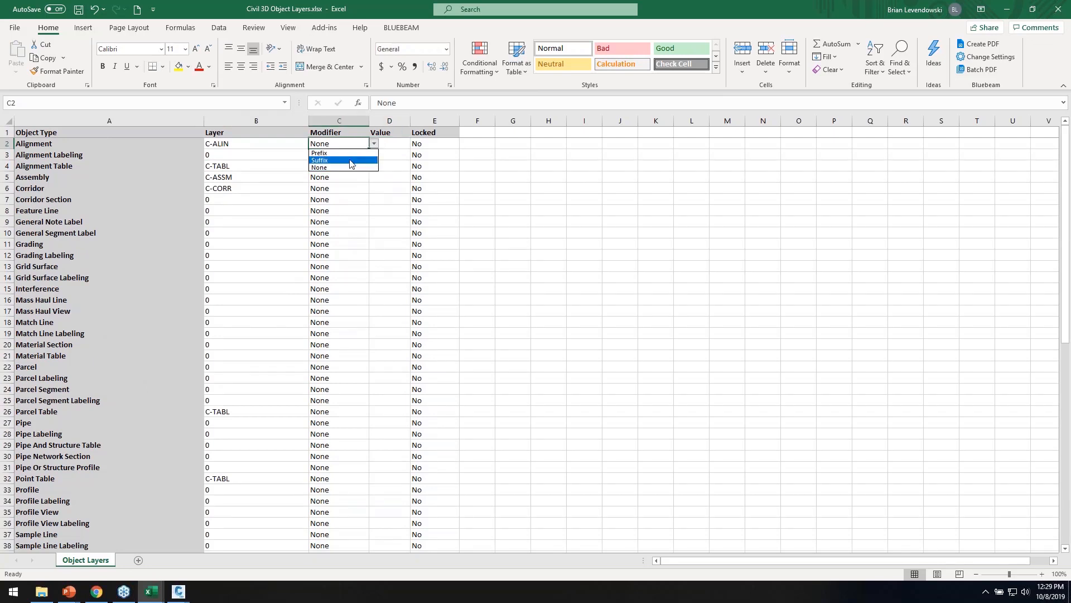
pyautogui.click(351, 162)
pyautogui.doubleClick(386, 145)
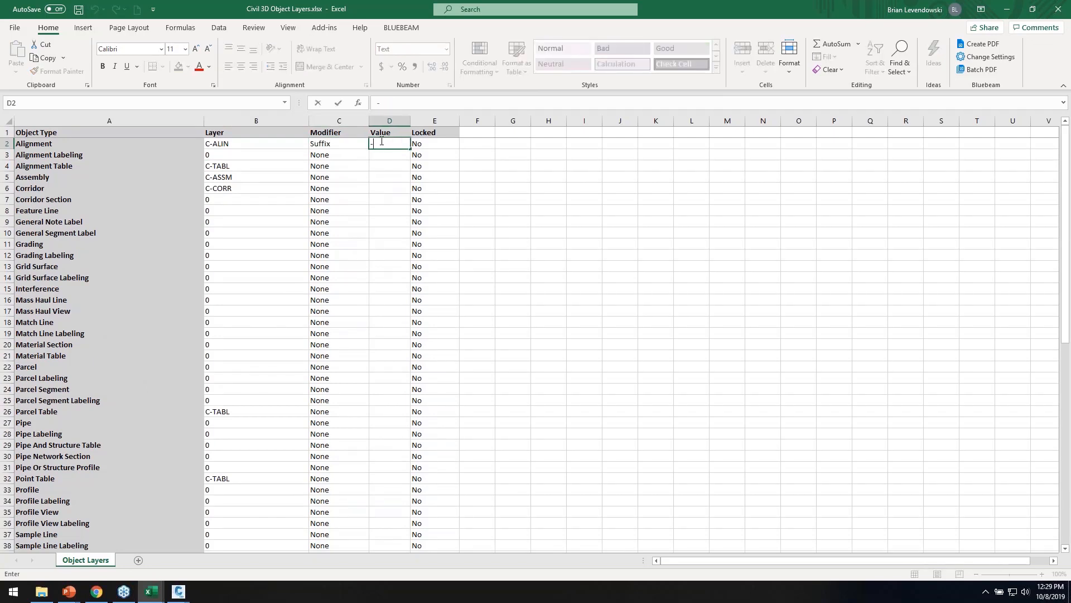
pyautogui.write('*')
pyautogui.press('Return')
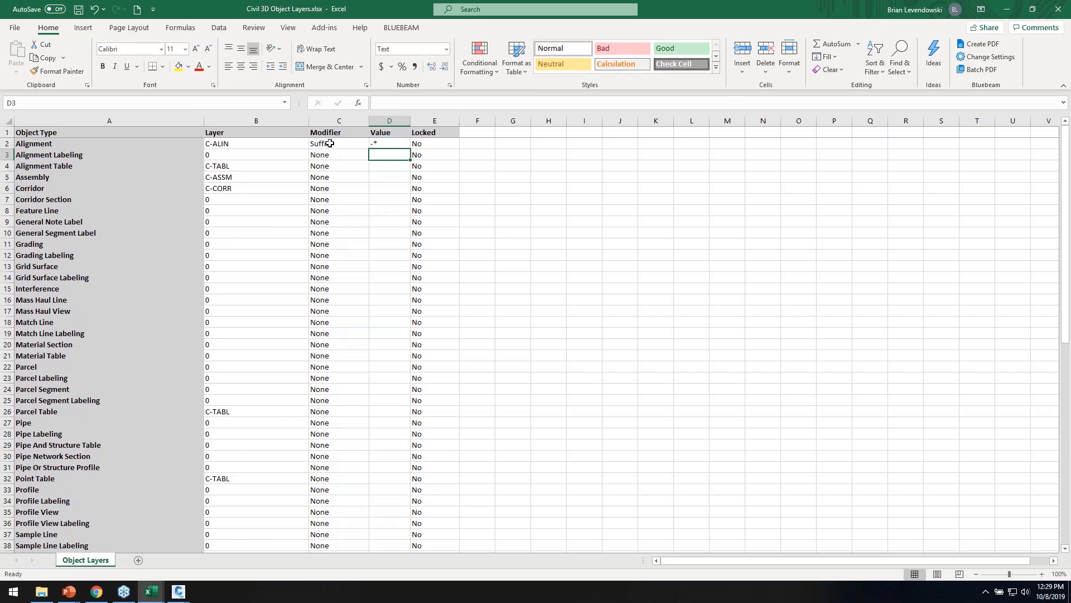
# Copy the Alignment row's modifier and value to the Corridor and Assembly rows
pyautogui.moveTo(325, 143); pyautogui.dragTo(386, 140)
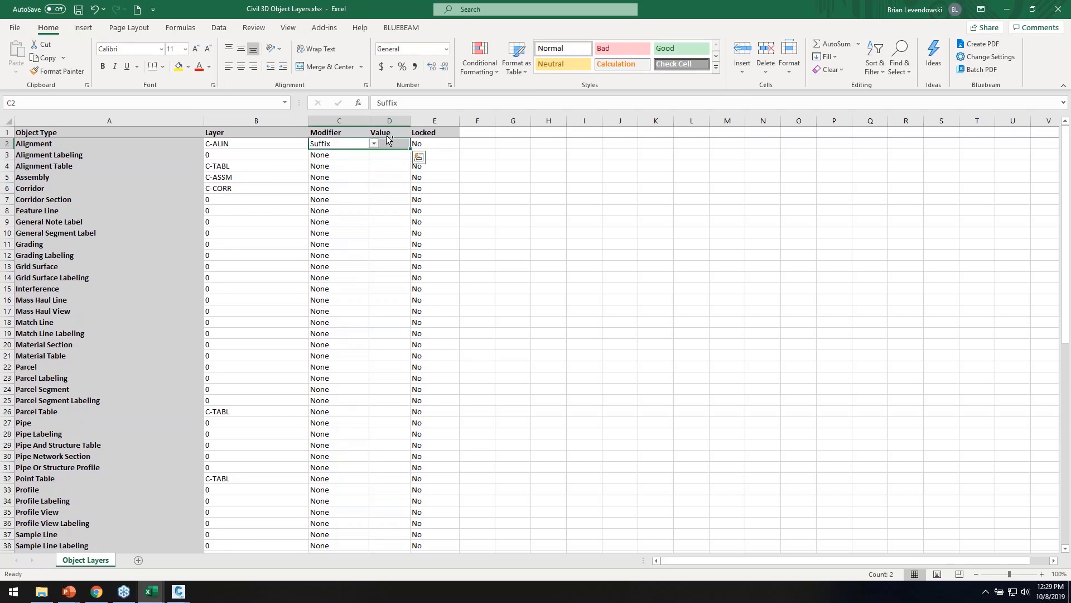
pyautogui.hotkey('ctrl', 'c')
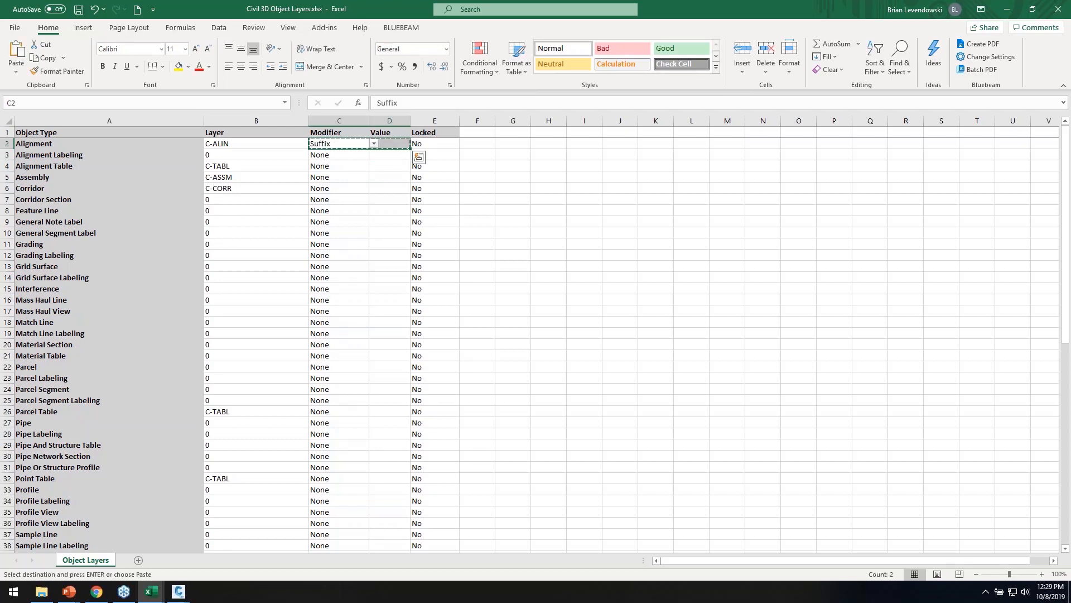
pyautogui.click(346, 187)
pyautogui.hotkey('ctrl', 'v')
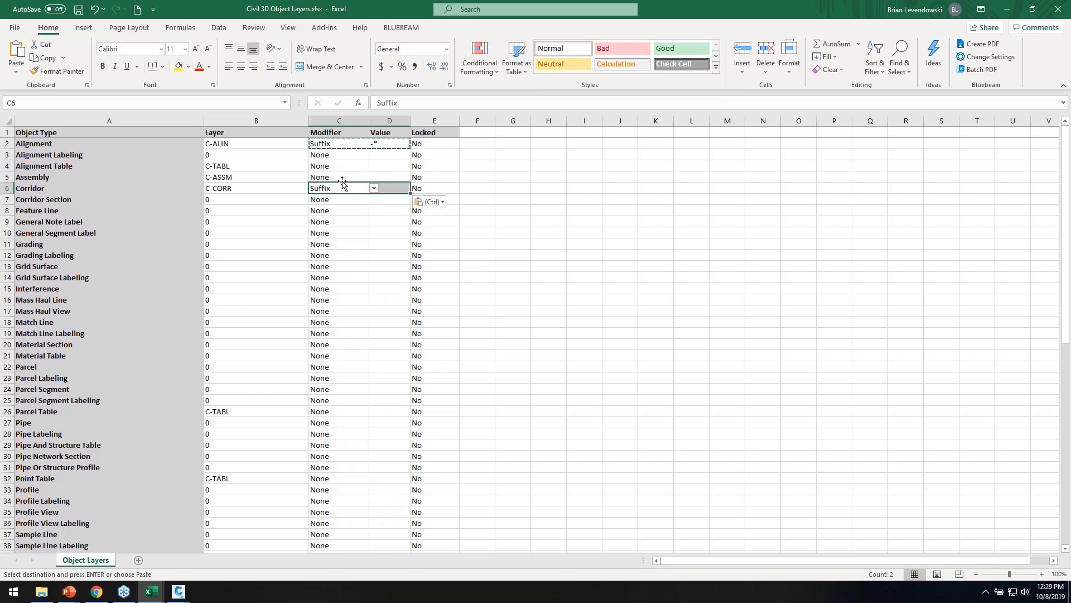
pyautogui.click(342, 178)
pyautogui.hotkey('ctrl', 'v')
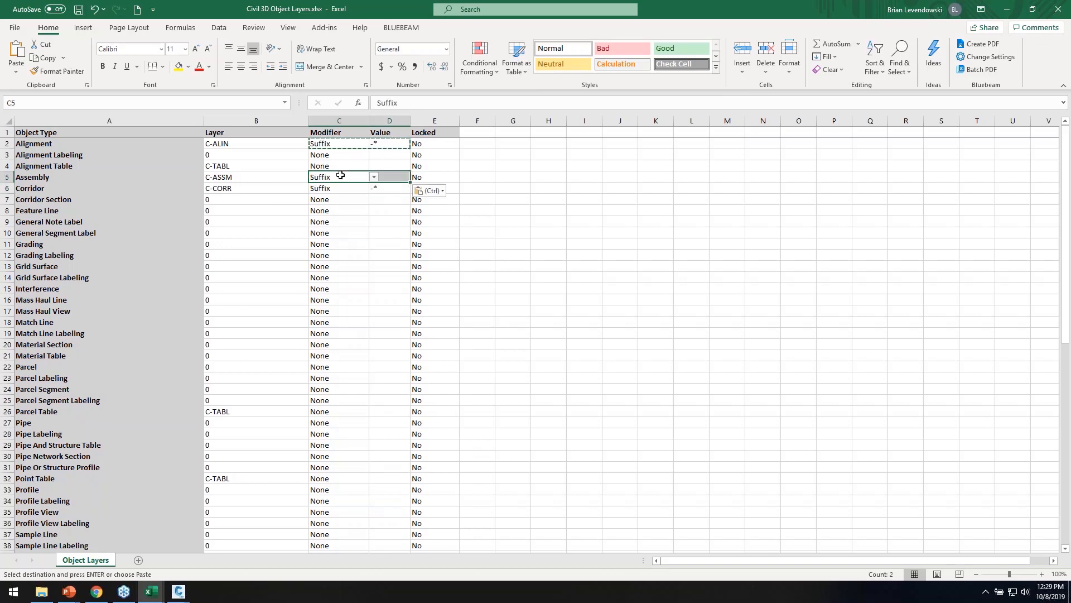
pyautogui.click(270, 240)
pyautogui.press('Escape')
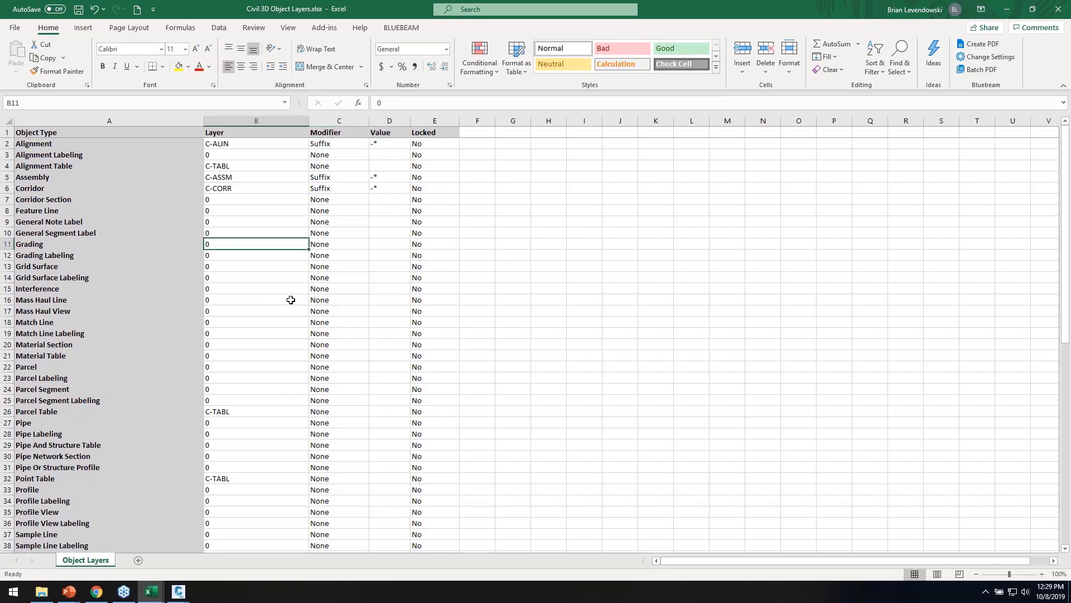
# Set the Pipe object's layer to C- with a Suffix modifier and the value *-PIPE, and save the workbook
pyautogui.scroll(-4, 290, 300)
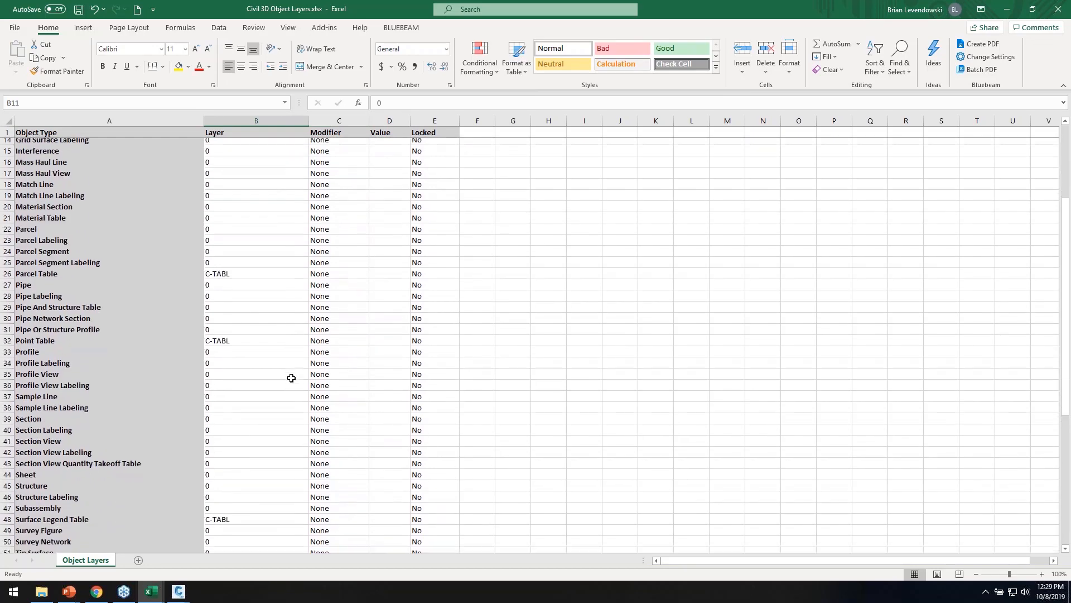
pyautogui.scroll(-1, 292, 377)
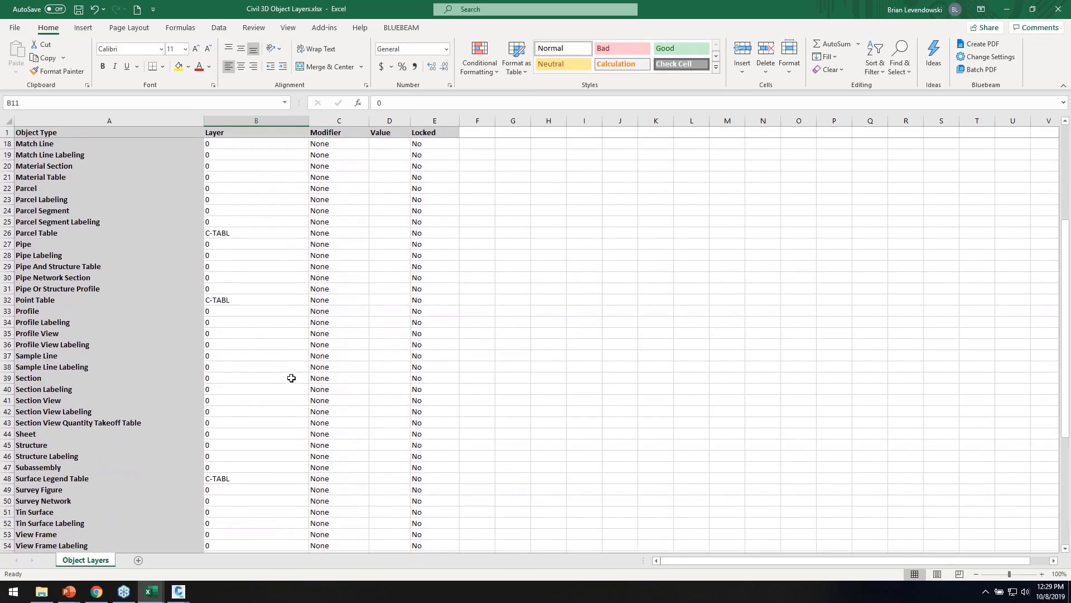
pyautogui.click(237, 242)
pyautogui.write('C-')
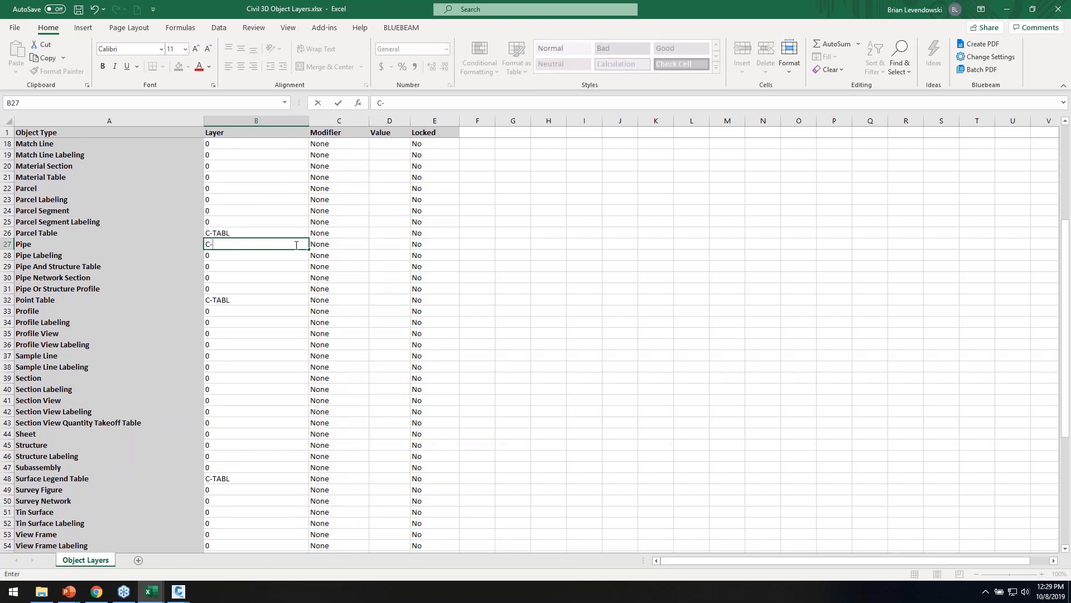
pyautogui.click(343, 247)
pyautogui.click(374, 243)
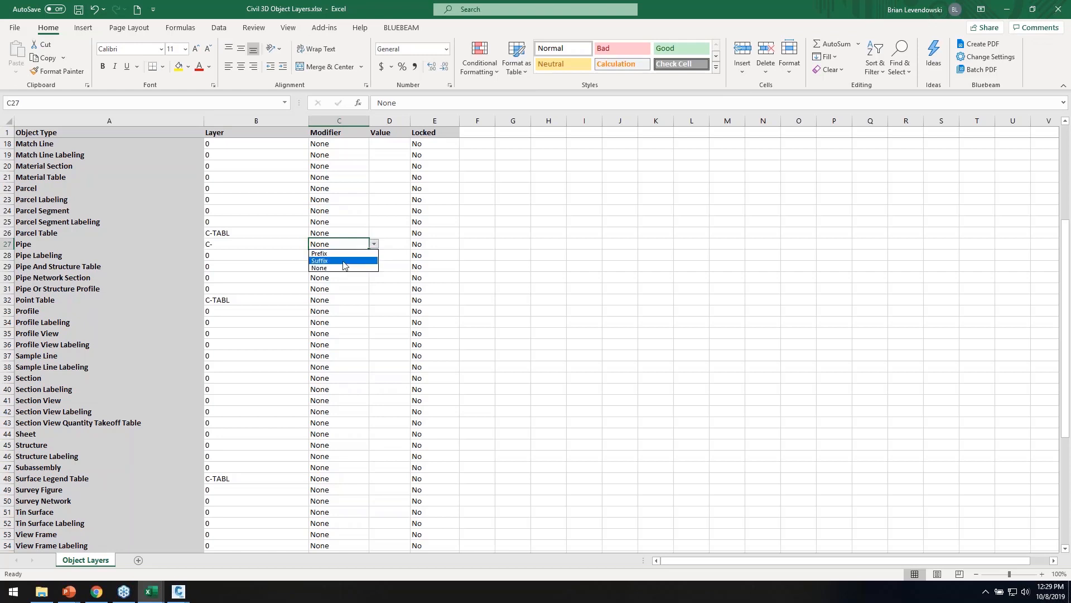
pyautogui.click(345, 261)
pyautogui.click(385, 244)
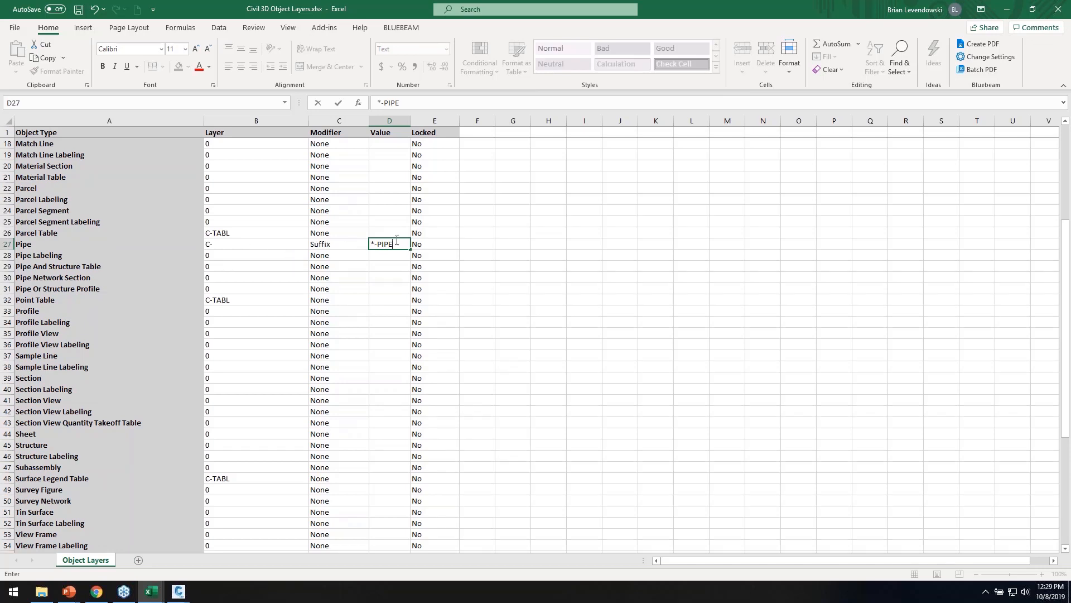
pyautogui.press('Return')
pyautogui.click(267, 241)
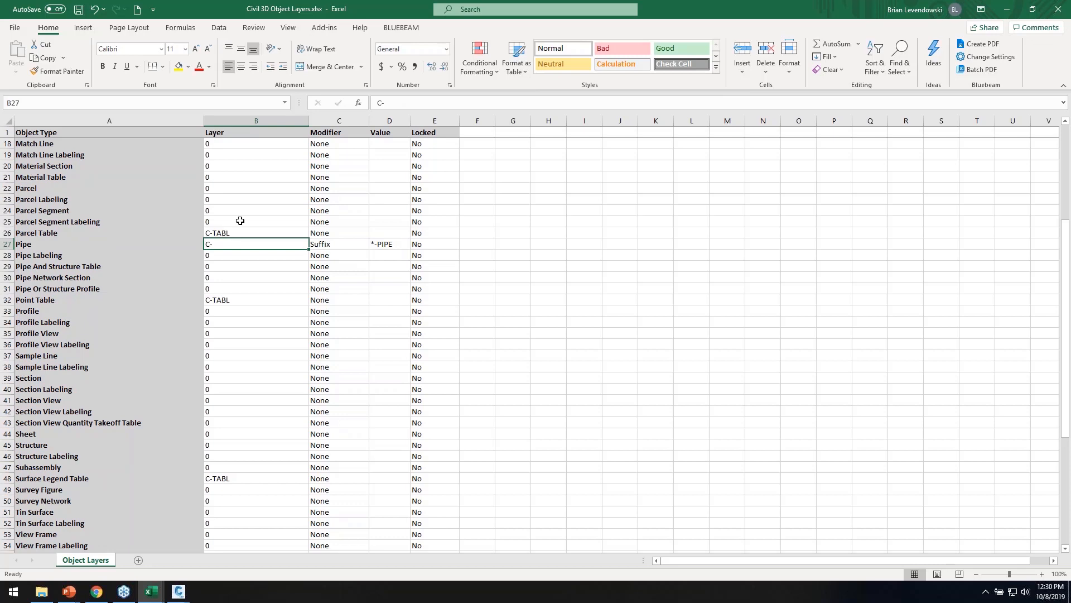
pyautogui.click(79, 9)
# Set the Corridor Section object's layer to C-FEAT
pyautogui.scroll(5, 279, 262)
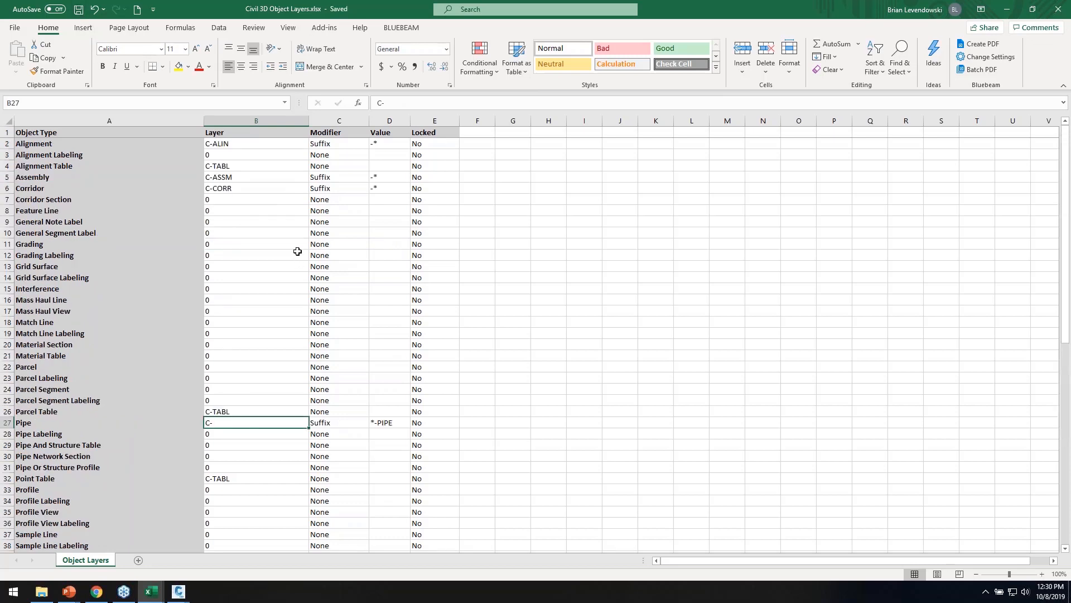
pyautogui.click(230, 199)
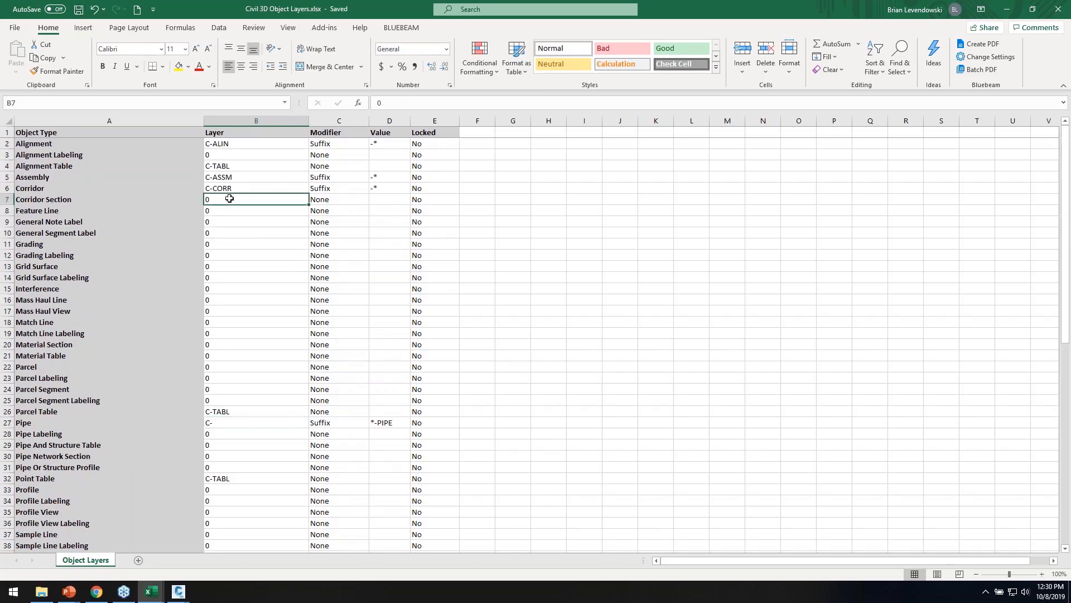
pyautogui.write('C-FEAT')
pyautogui.press('Return')
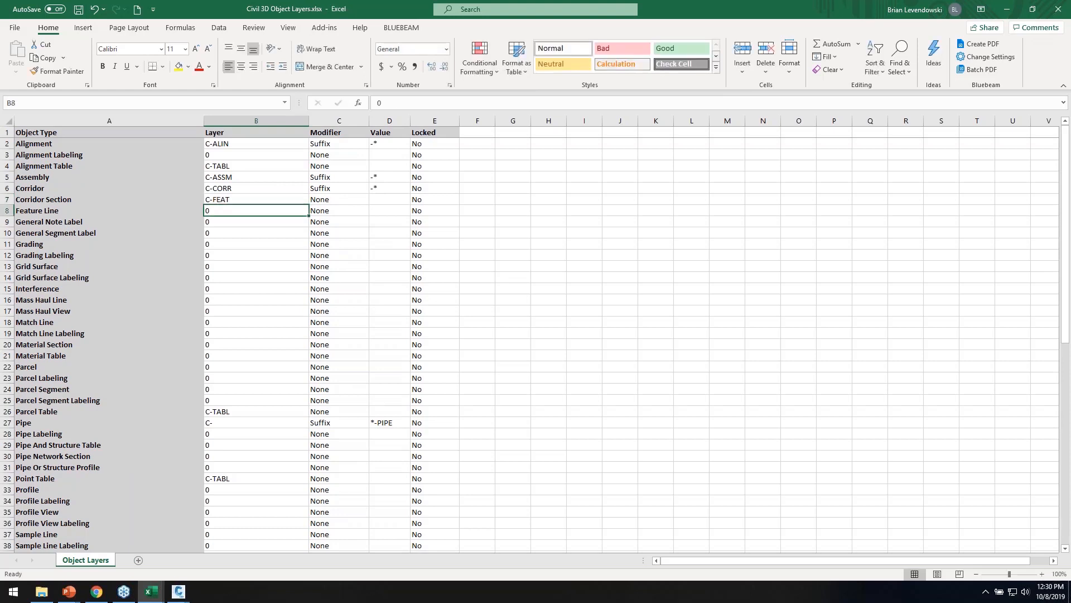
# Save the Civil 3D Object Layers workbook, then switch to Civil 3D and cancel the object layer export
pyautogui.click(78, 10)
pyautogui.click(1011, 11)
pyautogui.click(1007, 9)
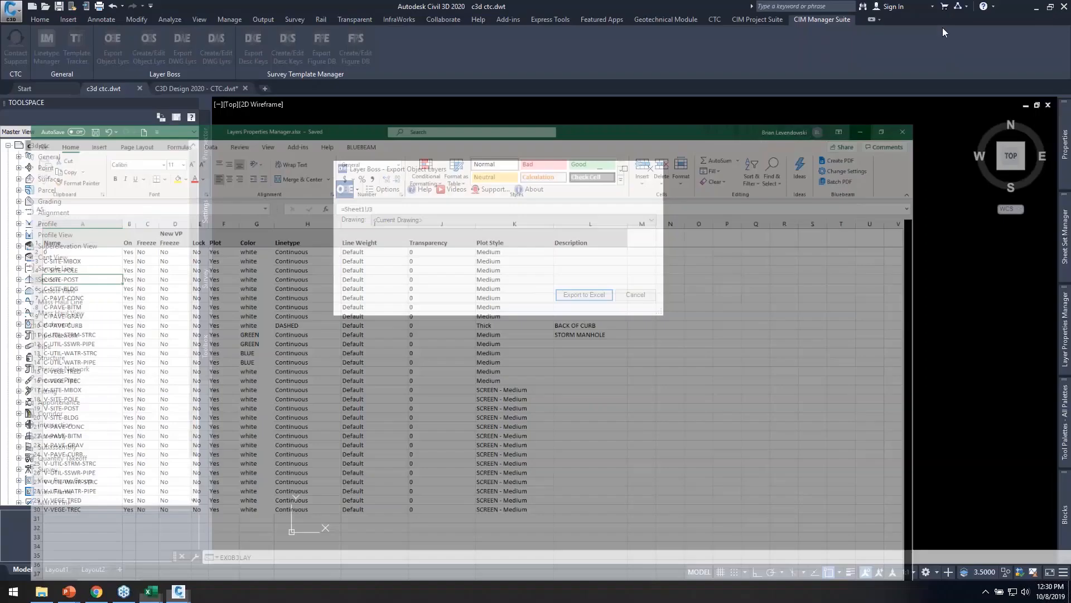
pyautogui.click(635, 294)
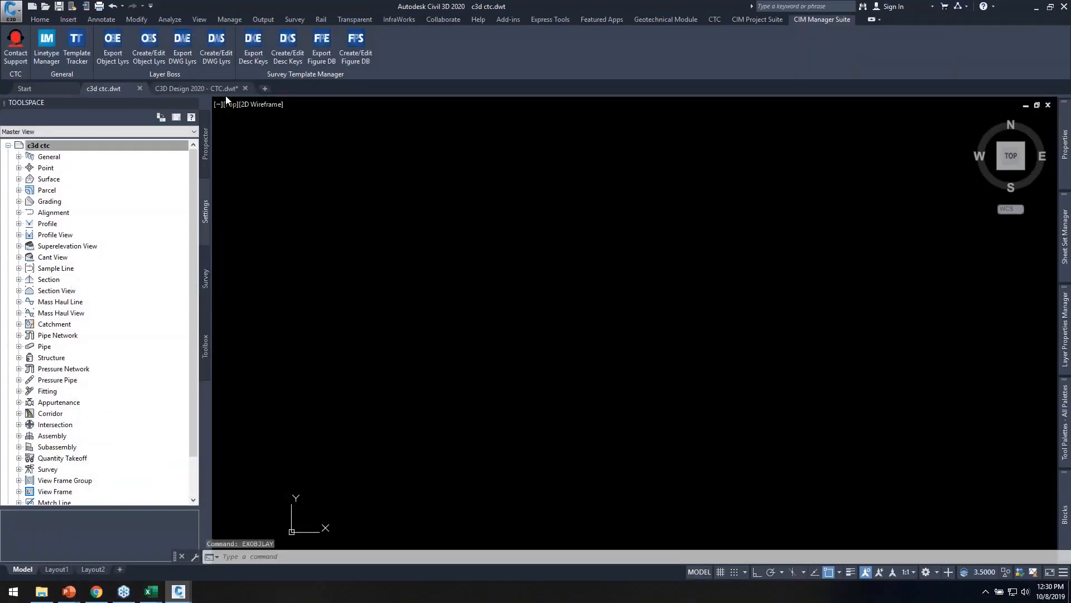
# Load Civil 3D Object Layers.xlsx into Layer Boss Set Object Layers with creation of new layers enabled
pyautogui.click(148, 45)
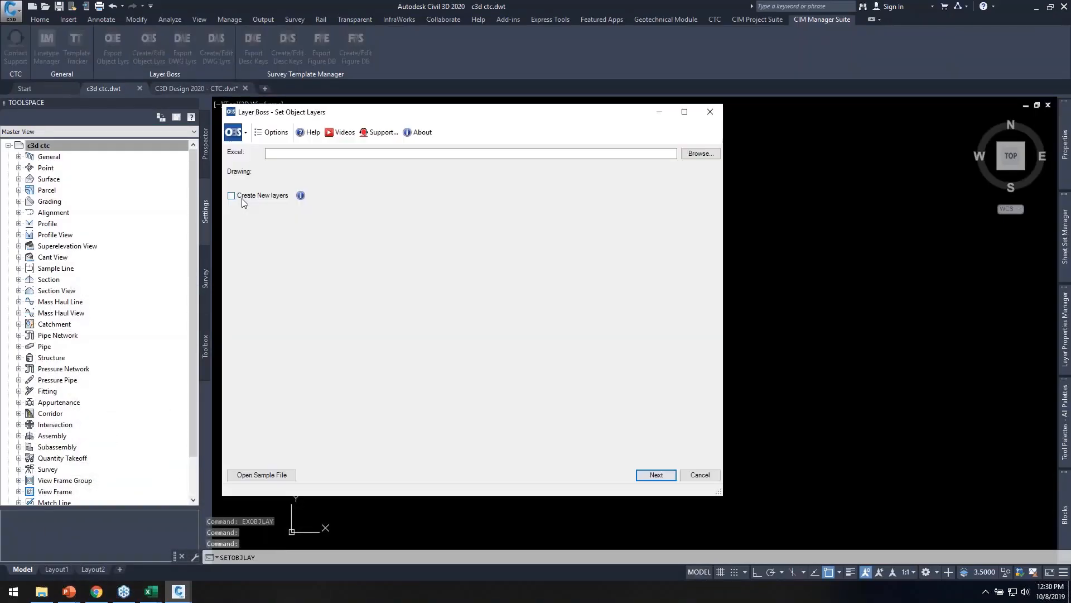
pyautogui.click(701, 154)
pyautogui.doubleClick(420, 198)
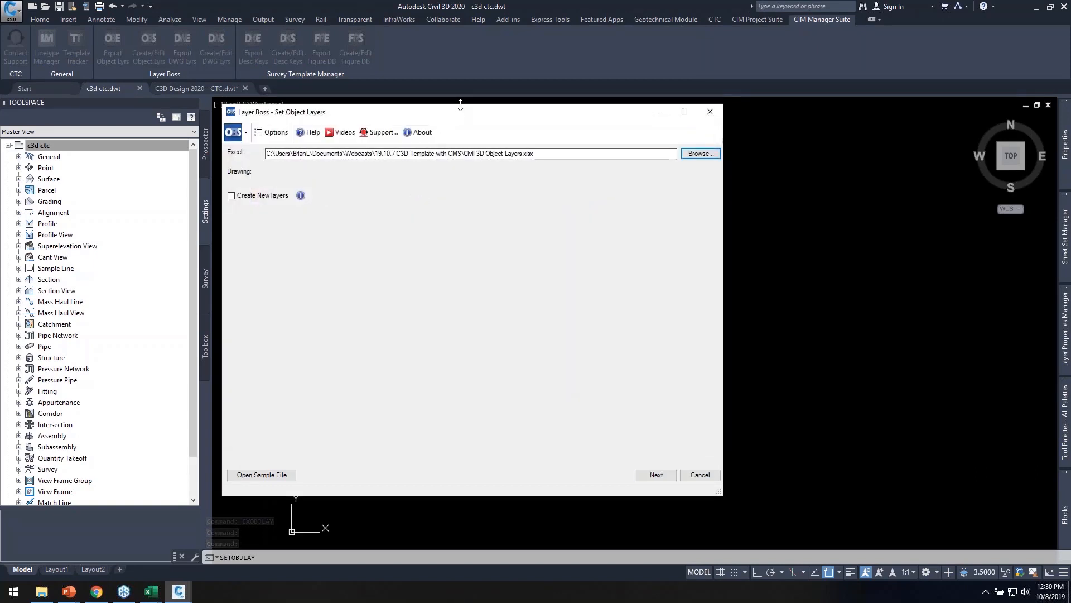
pyautogui.moveTo(459, 104); pyautogui.dragTo(476, 176)
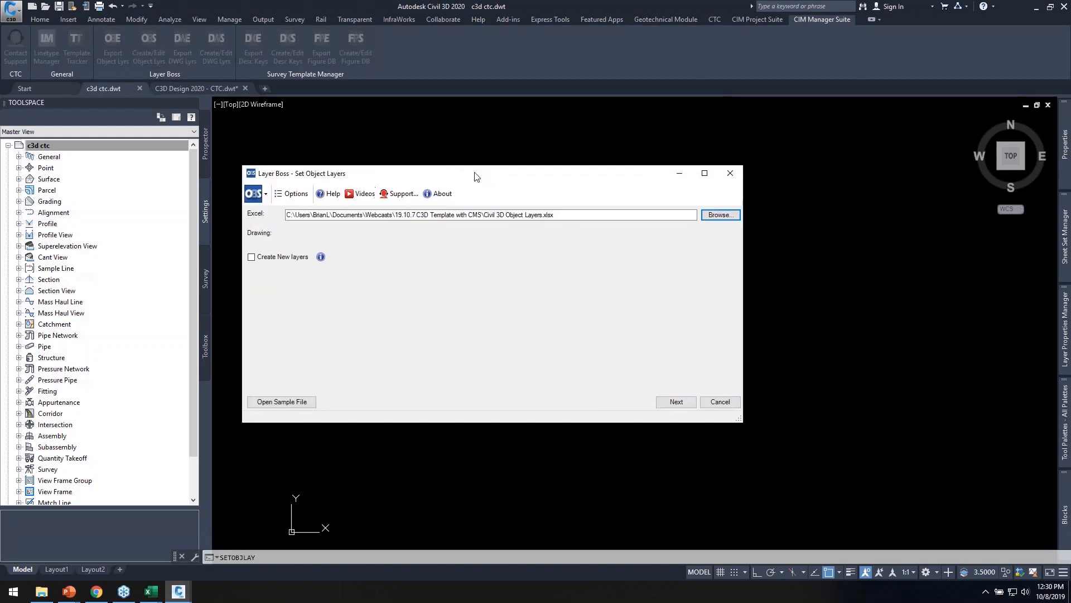
pyautogui.click(251, 258)
pyautogui.moveTo(476, 180)
pyautogui.mouseDown()
pyautogui.moveTo(479, 167)
pyautogui.moveTo(481, 195)
pyautogui.moveTo(482, 178)
pyautogui.mouseUp()
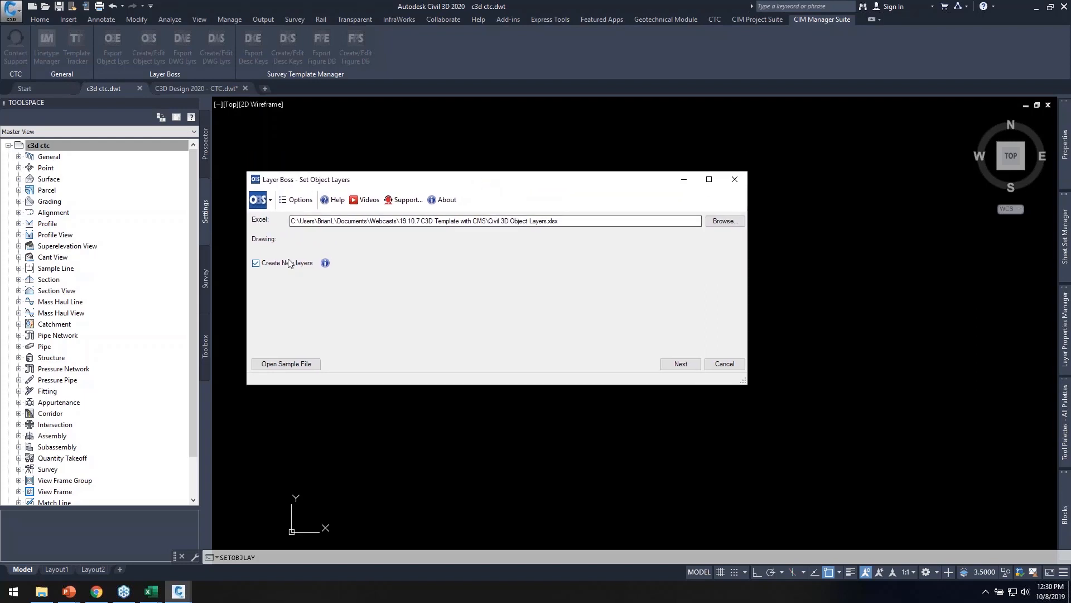
pyautogui.click(680, 364)
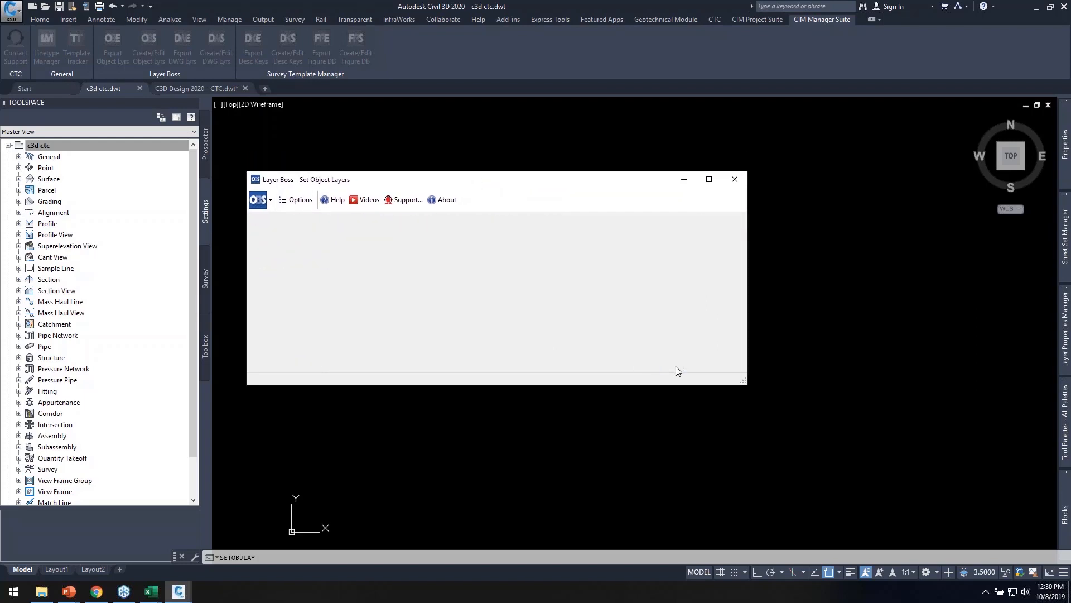
# Enlarge the preview of the imported object layer settings and apply them to the c3d ctc template
pyautogui.moveTo(545, 181); pyautogui.dragTo(573, 40)
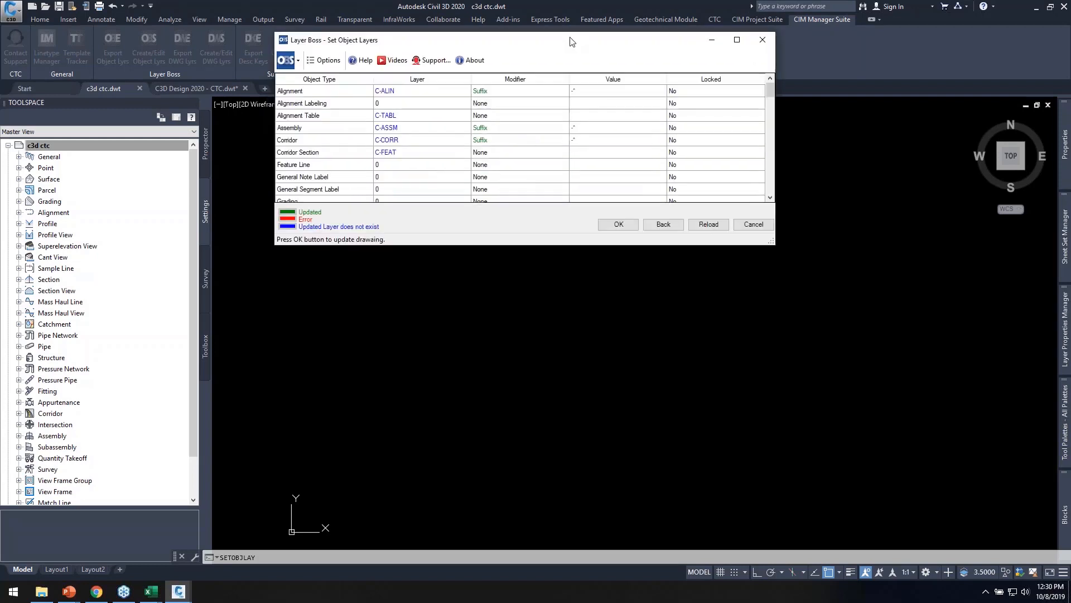
pyautogui.moveTo(773, 242); pyautogui.dragTo(777, 486)
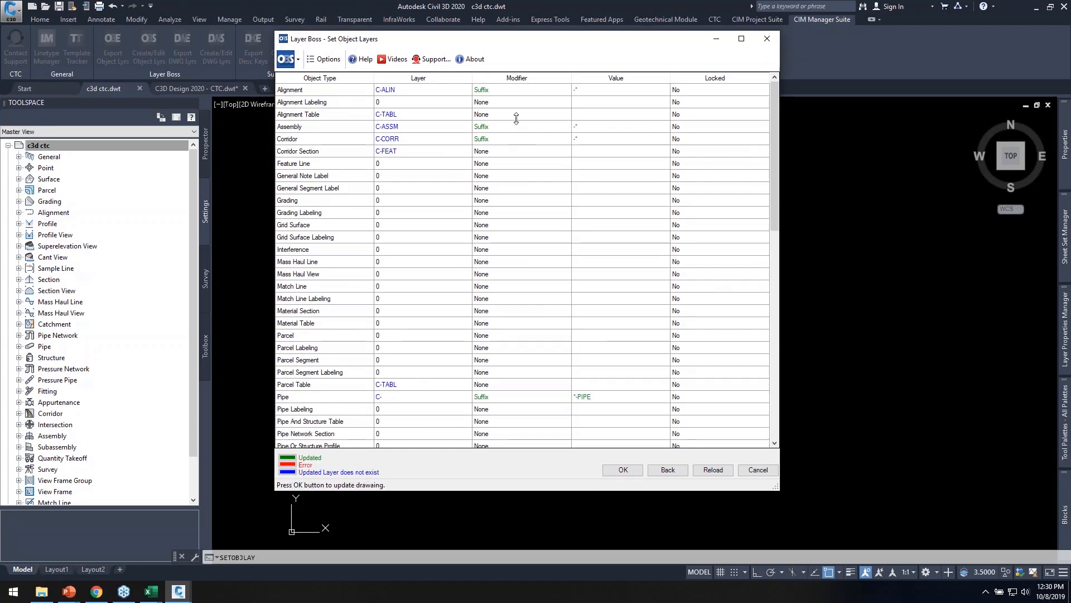
pyautogui.click(623, 469)
# Review the object layer assignments in the drawing settings of c3d ctc
pyautogui.click(73, 147)
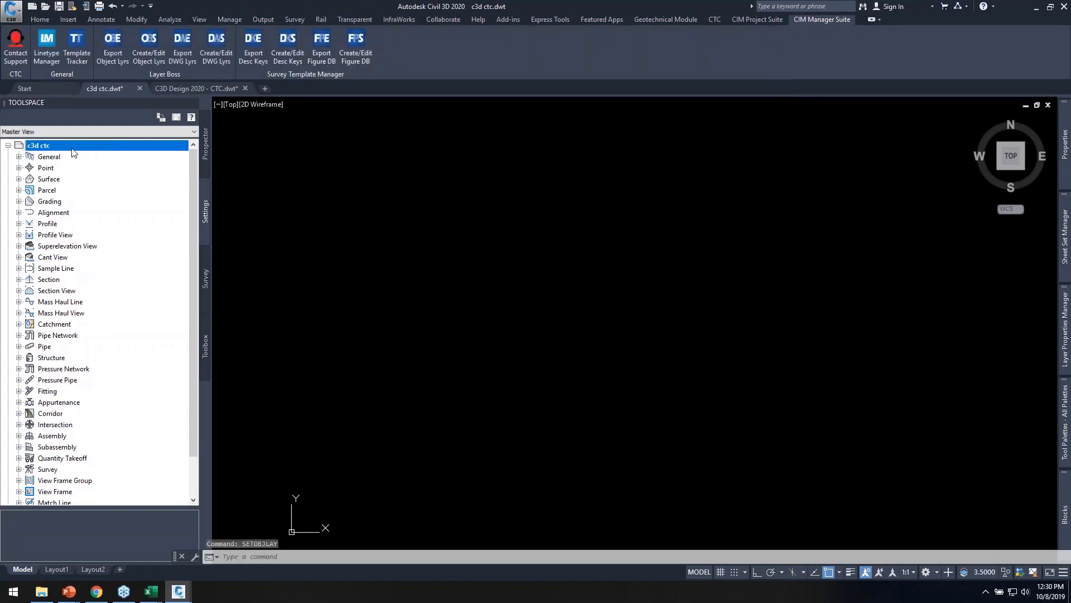
pyautogui.rightClick(34, 146)
pyautogui.click(70, 149)
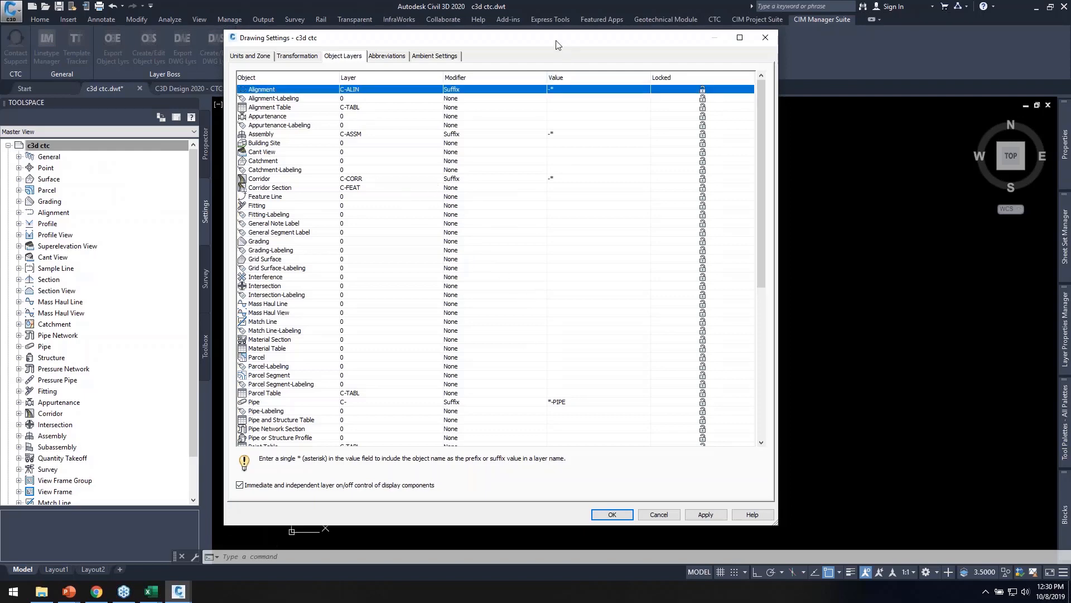
pyautogui.moveTo(541, 39)
pyautogui.mouseDown()
pyautogui.moveTo(505, 37)
pyautogui.moveTo(594, 19)
pyautogui.mouseUp()
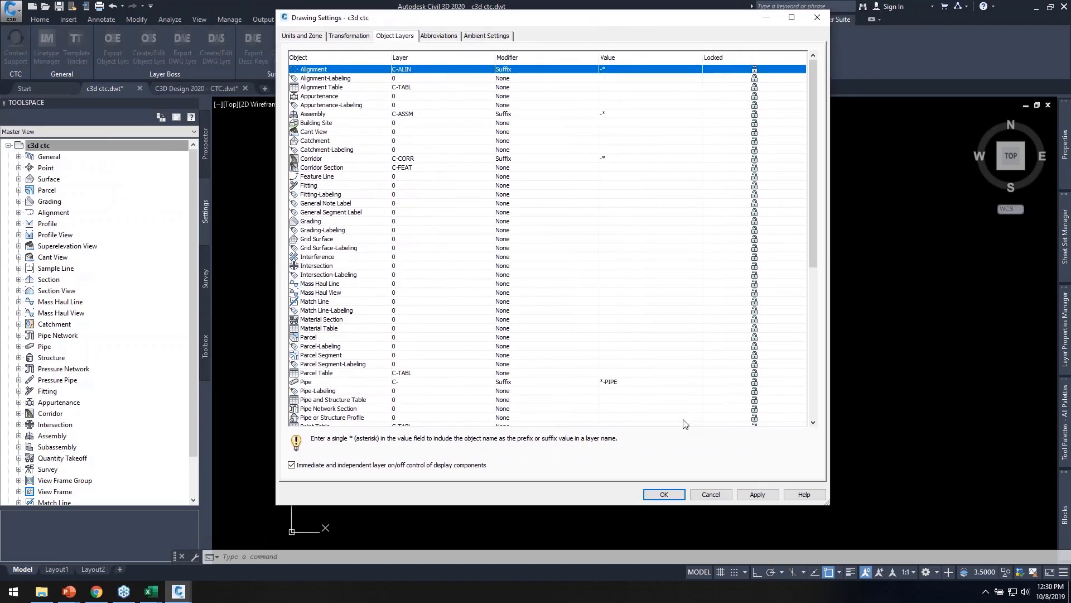
pyautogui.click(664, 495)
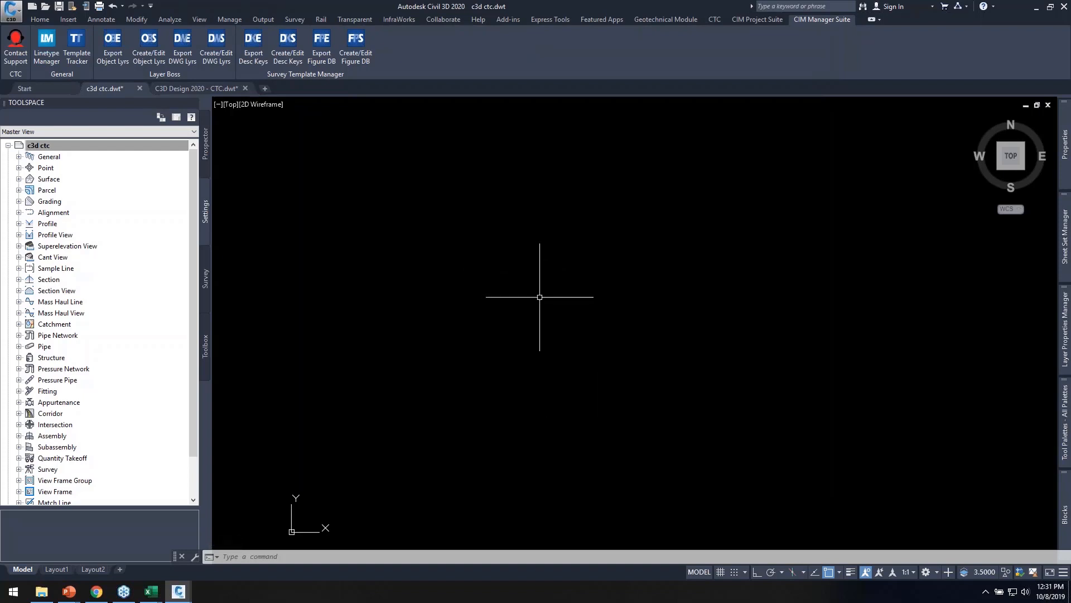
# Bring up DesignCenter and open the C3D Survey 2020 - CTC.dwt template
pyautogui.hotkey('ctrl', '2')
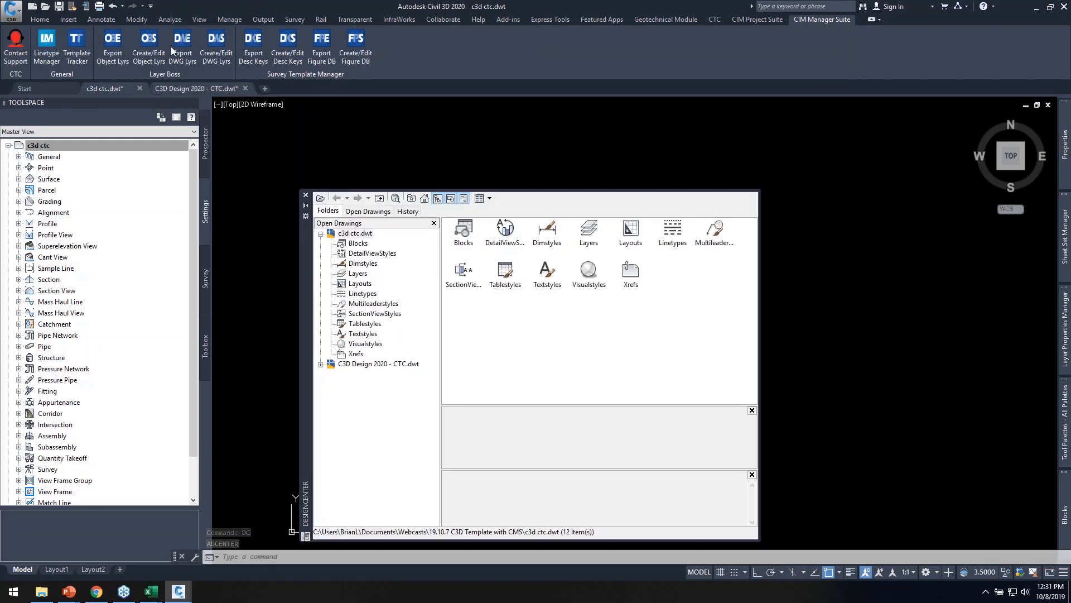
pyautogui.click(44, 8)
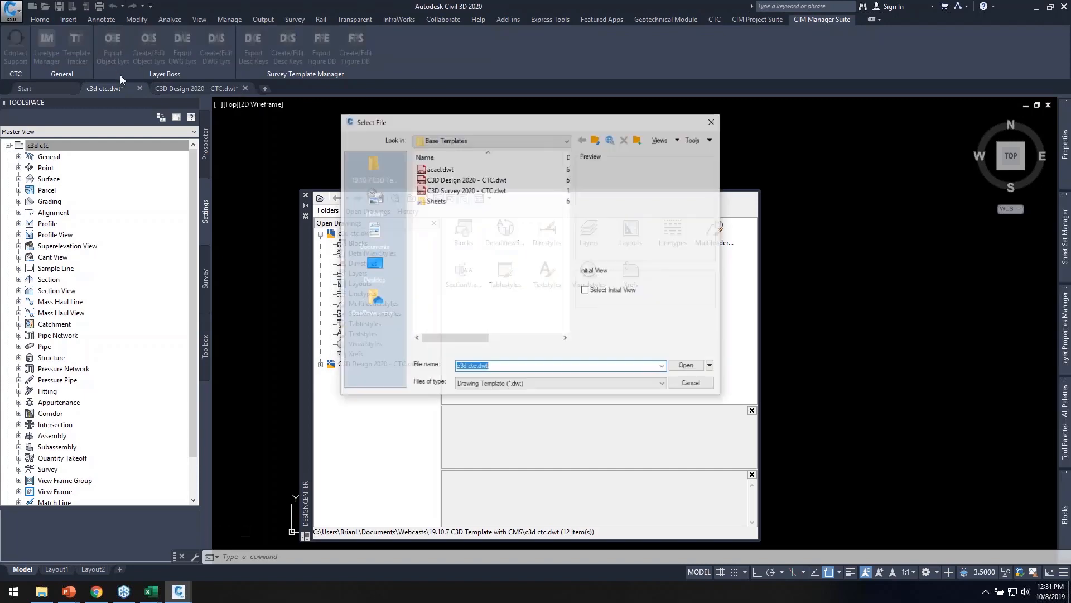
pyautogui.doubleClick(479, 190)
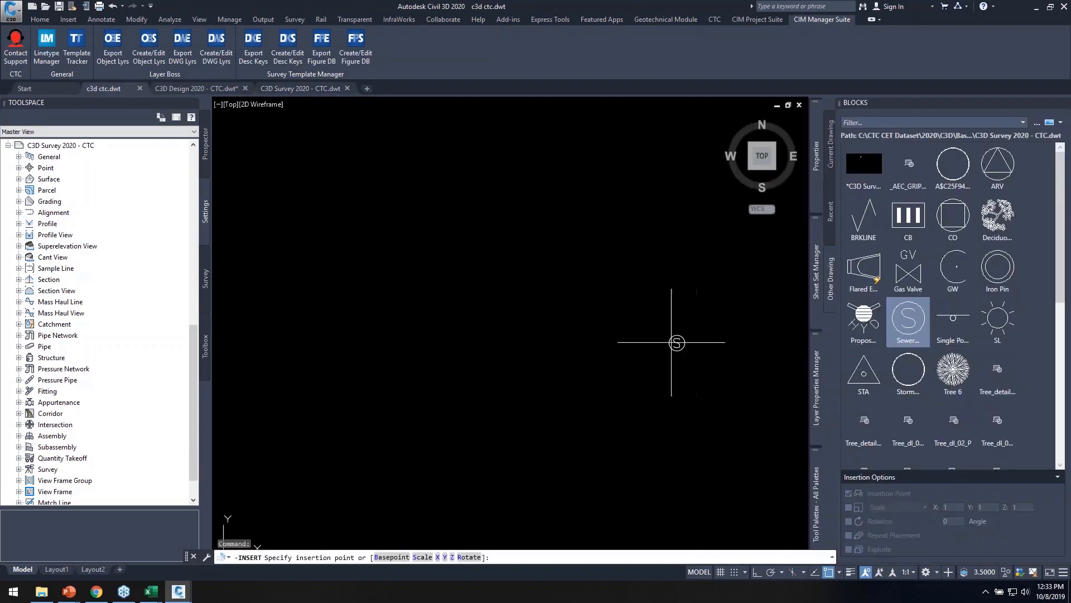
# Insert the sewer block and the proposed hydrant block from the C3D Survey 2020 - CTC template into c3d ctc
pyautogui.click(651, 329)
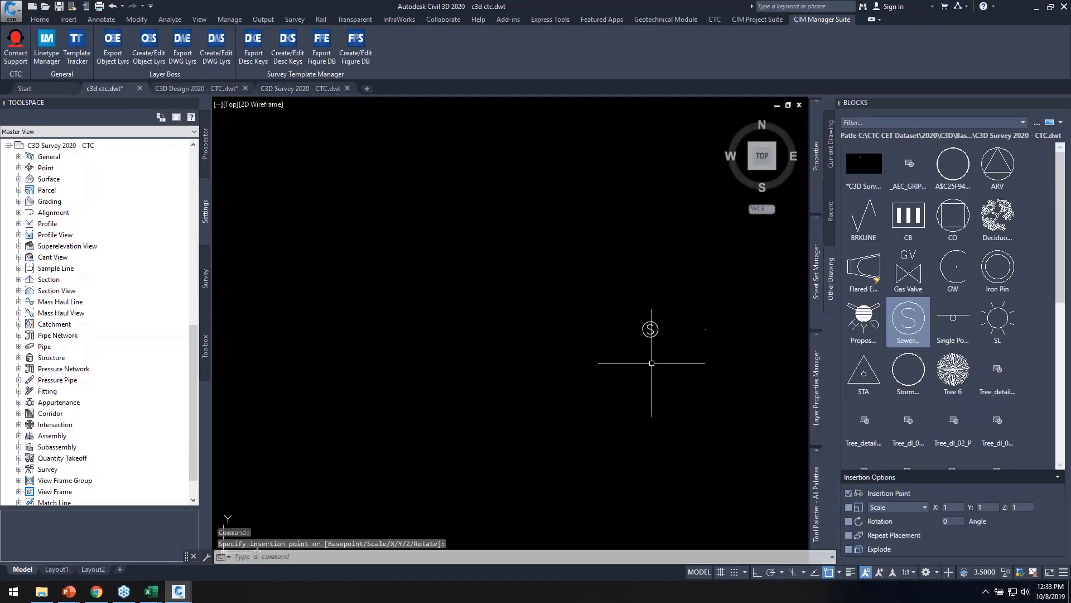
pyautogui.rightClick(868, 321)
pyautogui.click(893, 328)
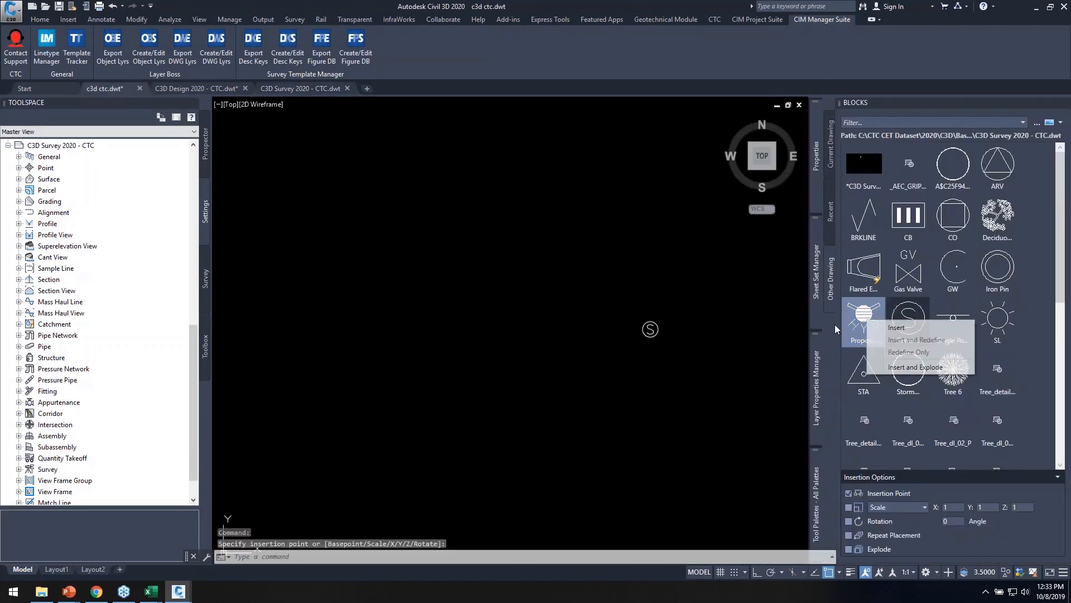
pyautogui.click(669, 266)
pyautogui.rightClick(864, 258)
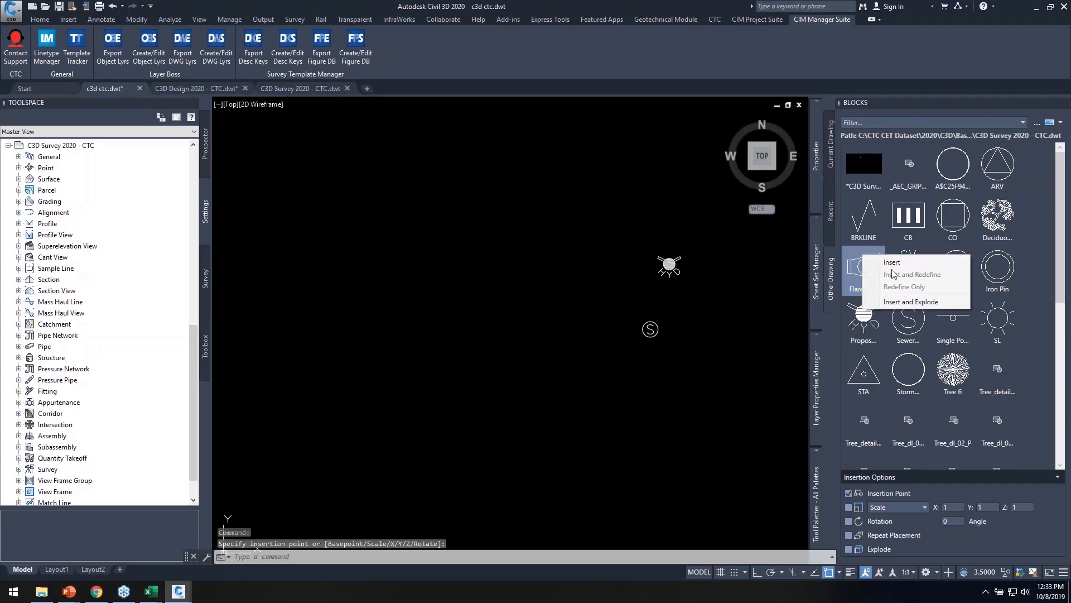
pyautogui.click(889, 265)
pyautogui.rightClick(645, 239)
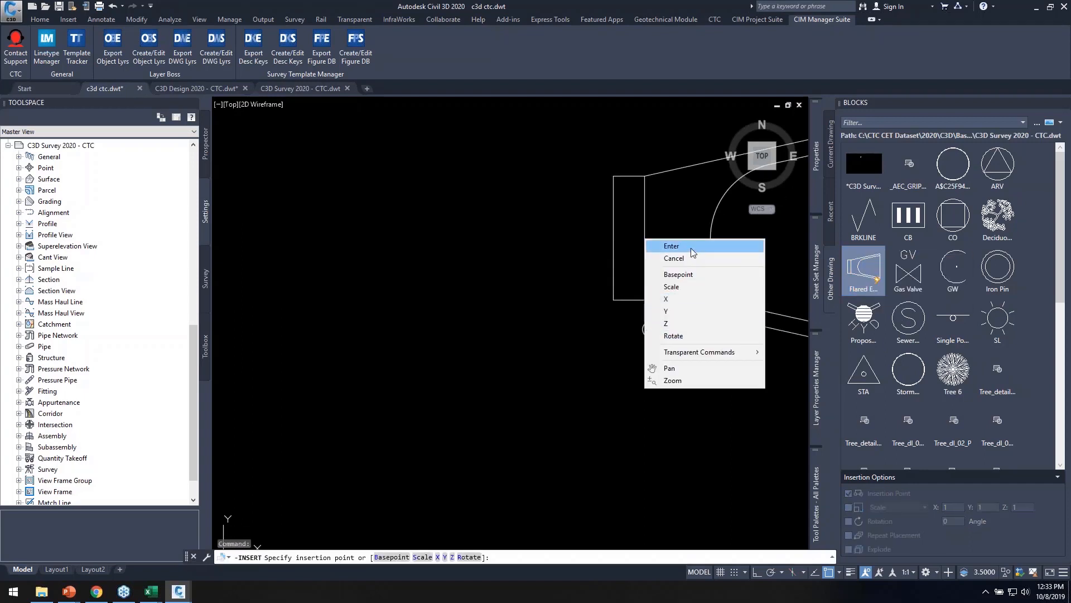
pyautogui.click(715, 246)
pyautogui.press('Escape')
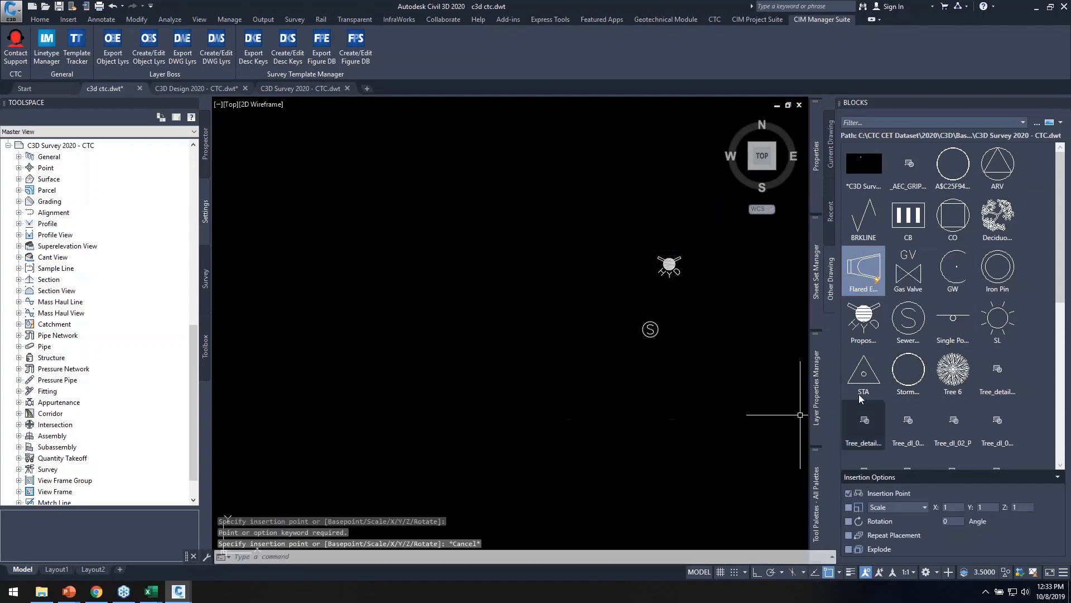
# Insert the Gas Valve and Iron Pin blocks from the survey template to the left of the hydrant symbol
pyautogui.rightClick(911, 275)
pyautogui.click(938, 281)
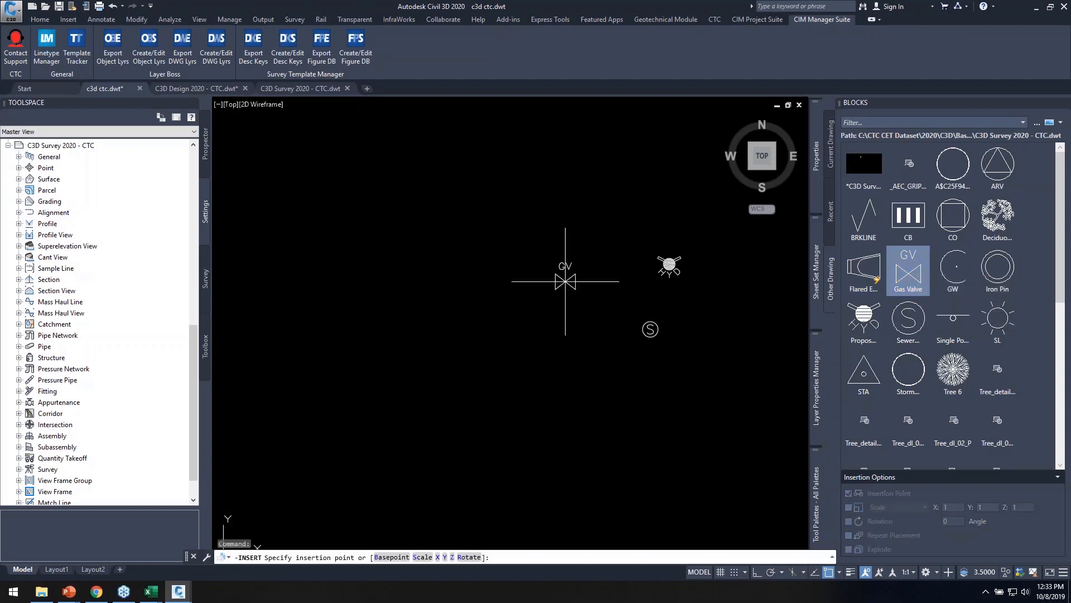
pyautogui.click(549, 280)
pyautogui.rightClick(992, 279)
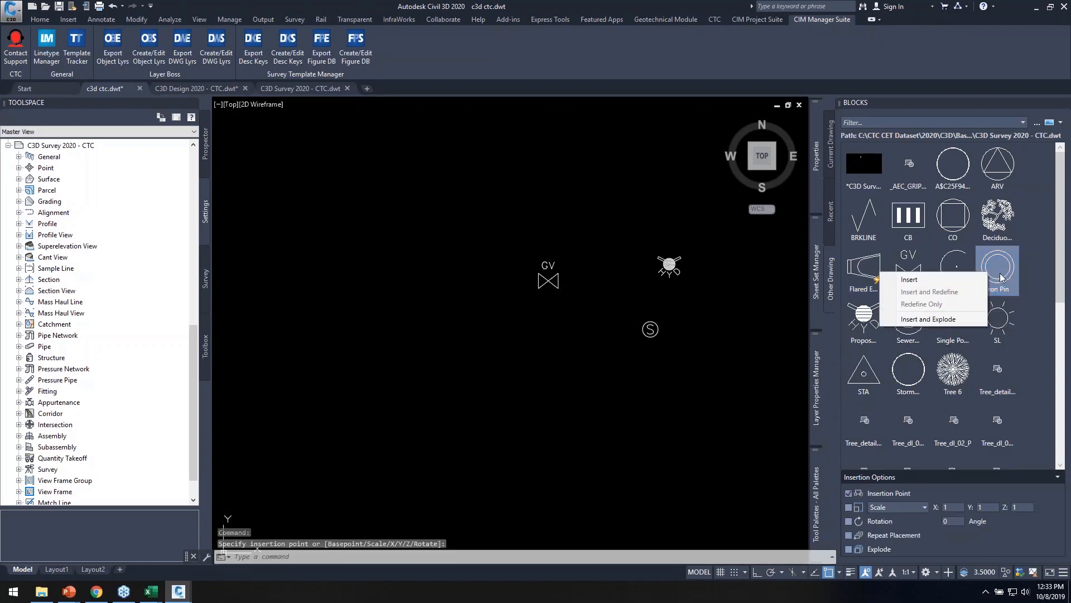
pyautogui.click(915, 278)
pyautogui.click(599, 229)
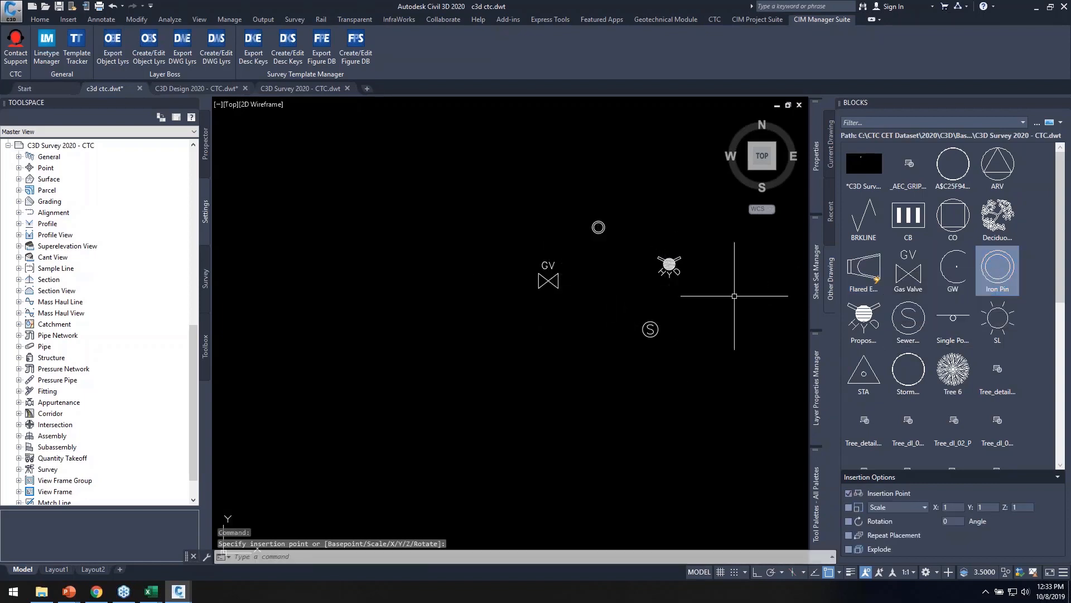
# Insert the CO block and the storm block from the survey template into the drawing
pyautogui.rightClick(956, 216)
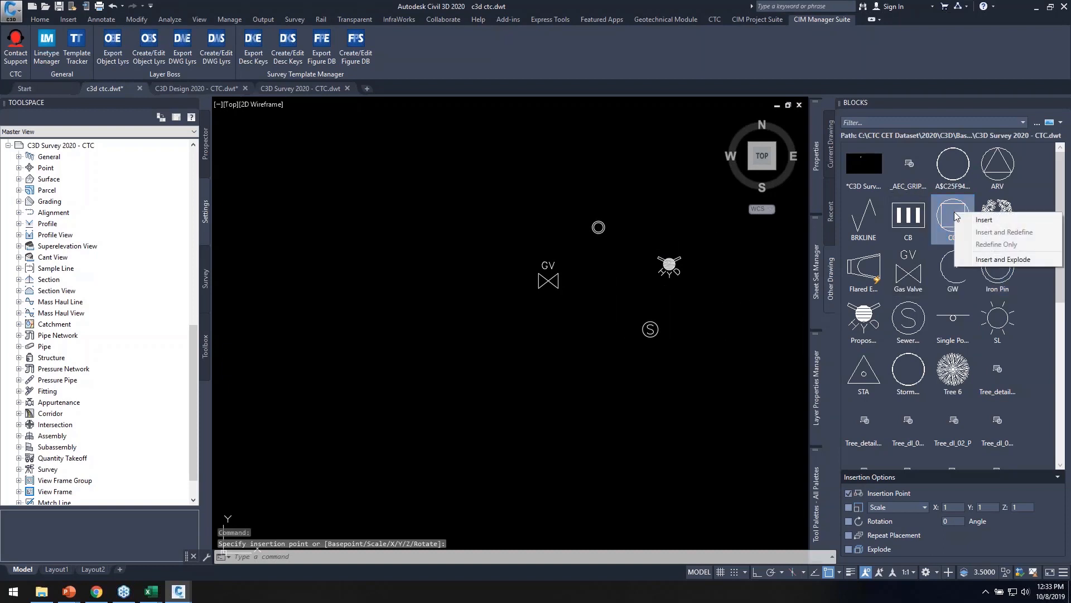
pyautogui.click(968, 221)
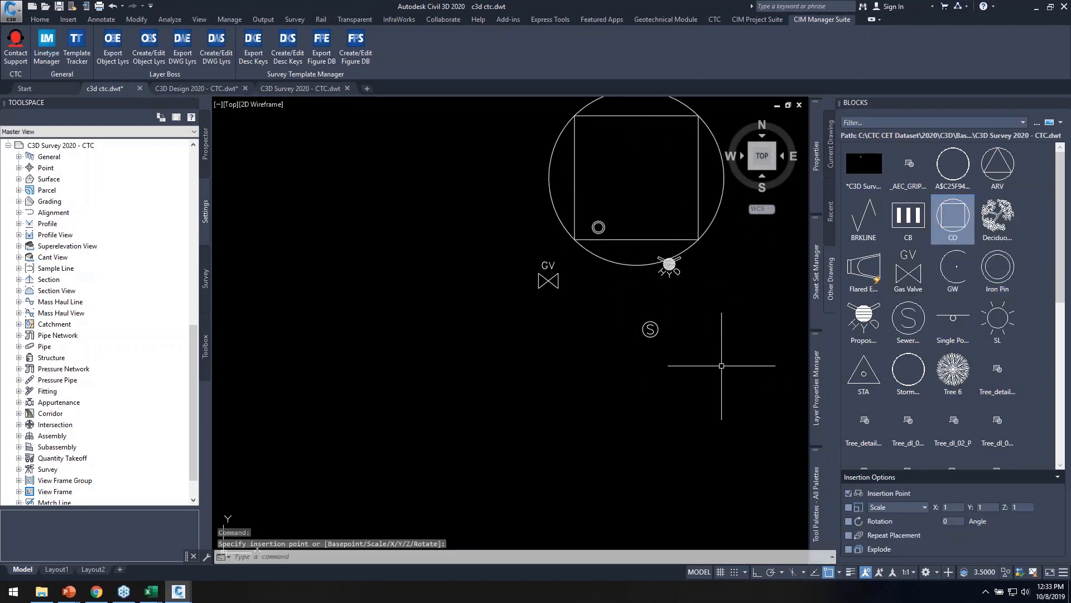
pyautogui.moveTo(722, 364); pyautogui.dragTo(550, 449, button='middle')
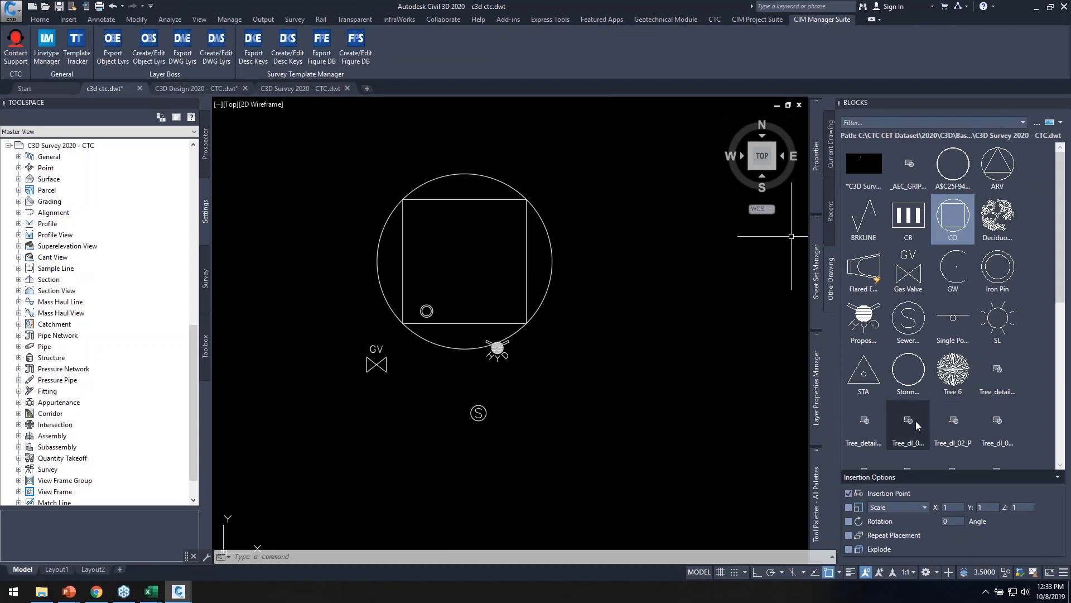
pyautogui.rightClick(905, 367)
pyautogui.click(915, 376)
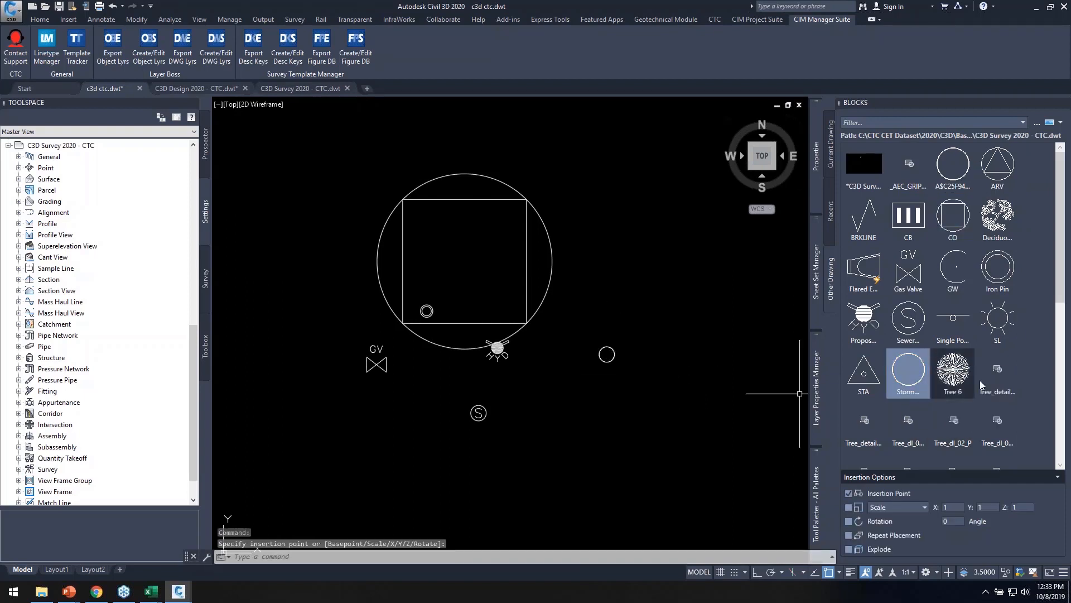
# Insert the Tree 6 block from the survey template to the right of the large CO symbol
pyautogui.click(955, 372)
pyautogui.rightClick(954, 373)
pyautogui.click(981, 379)
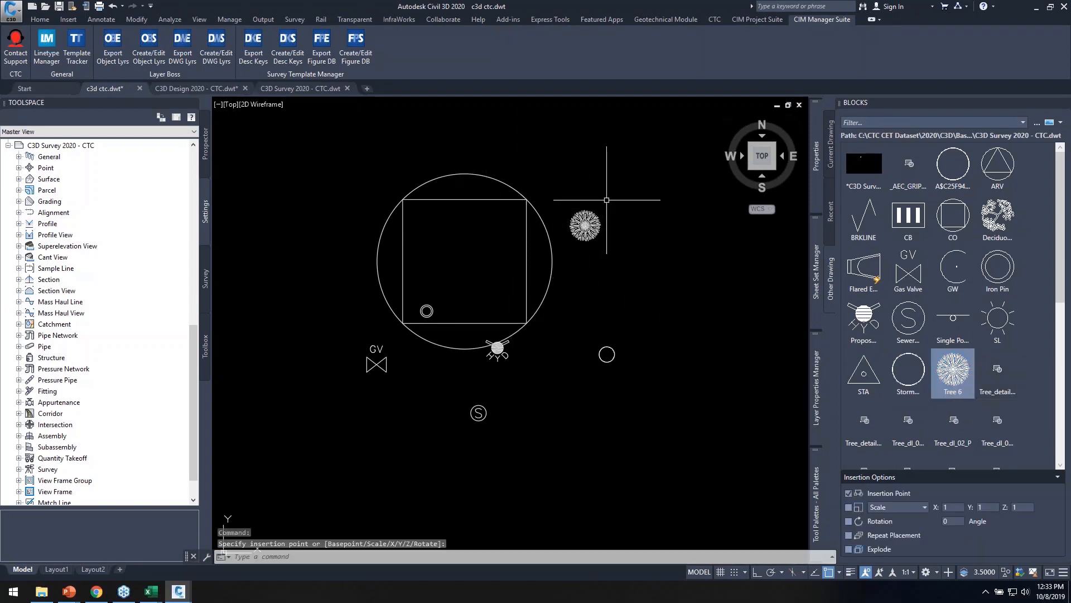
pyautogui.moveTo(608, 201)
pyautogui.mouseDown(button='middle')
pyautogui.moveTo(543, 215)
pyautogui.moveTo(584, 199)
pyautogui.mouseUp(button='middle')
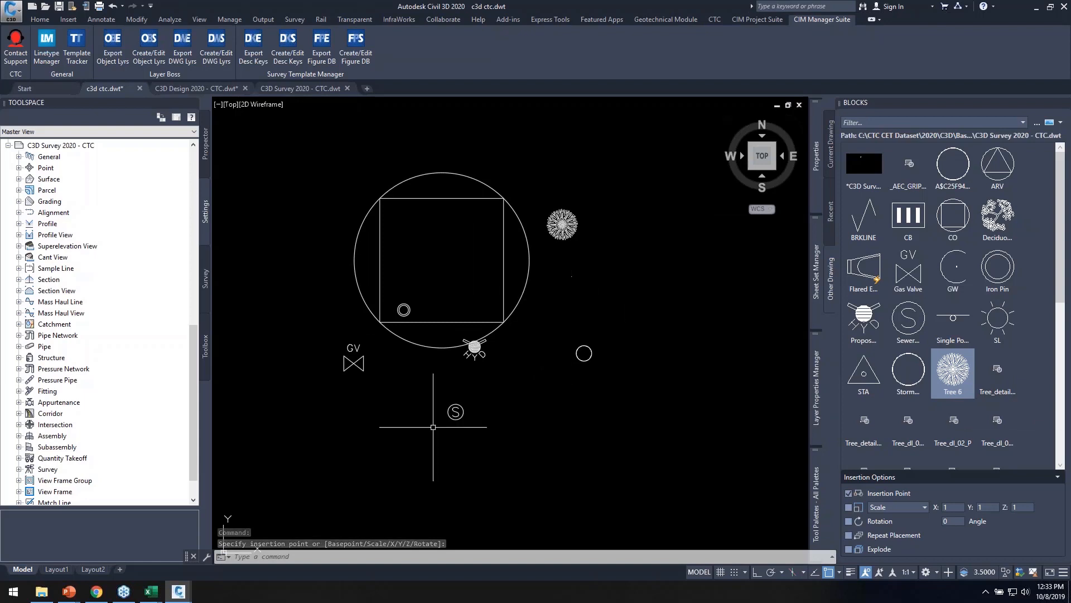
# Select all the inserted block references in the drawing and erase them
pyautogui.click(635, 449)
pyautogui.click(273, 160)
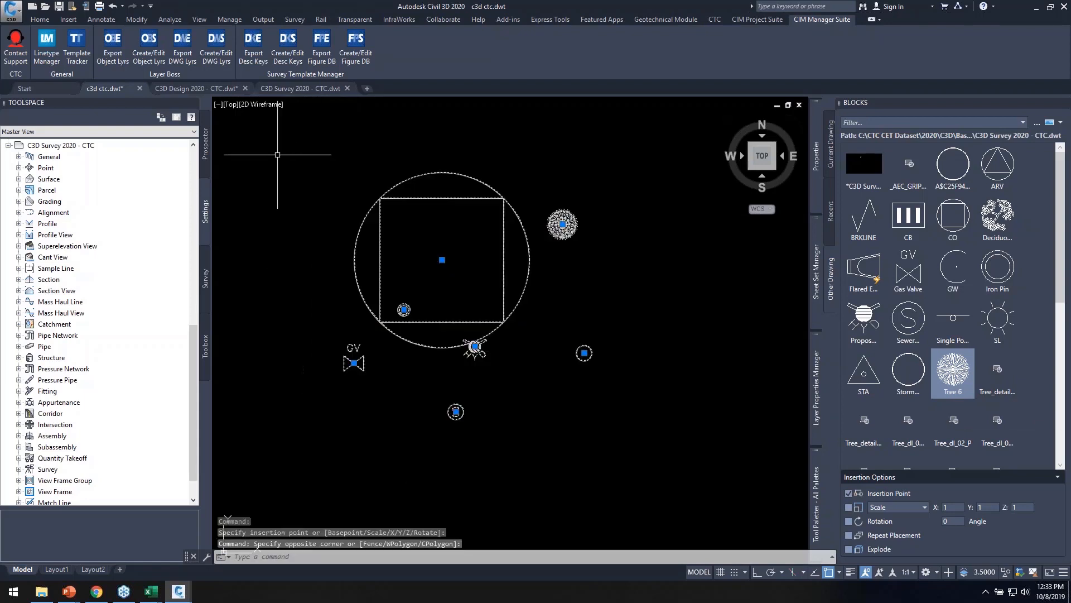
pyautogui.write('e')
pyautogui.press('Return')
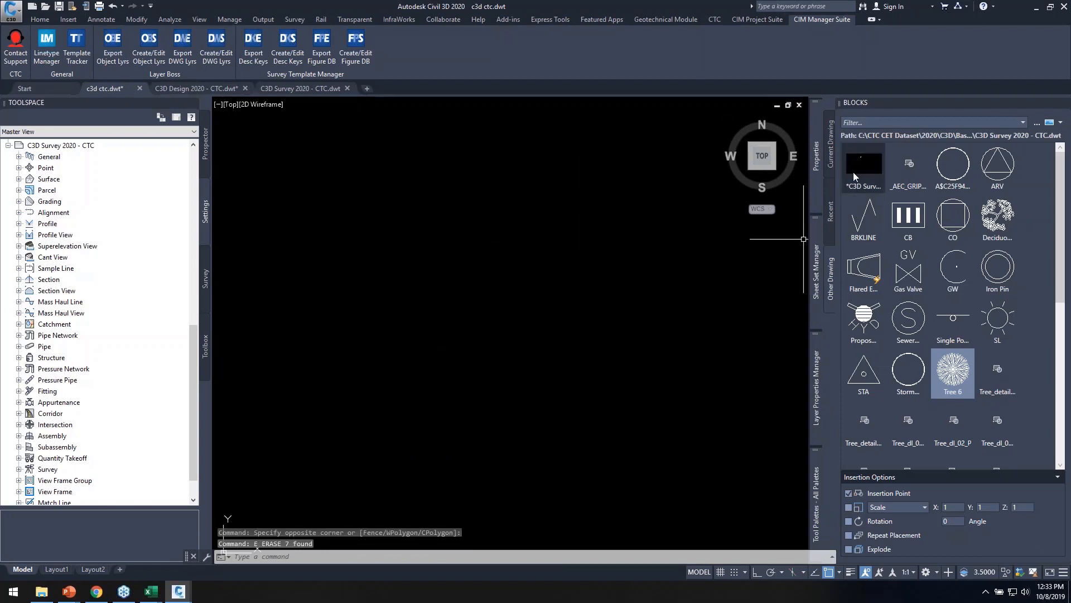
# Show the block definitions stored in the current drawing and save the c3d ctc template
pyautogui.click(832, 152)
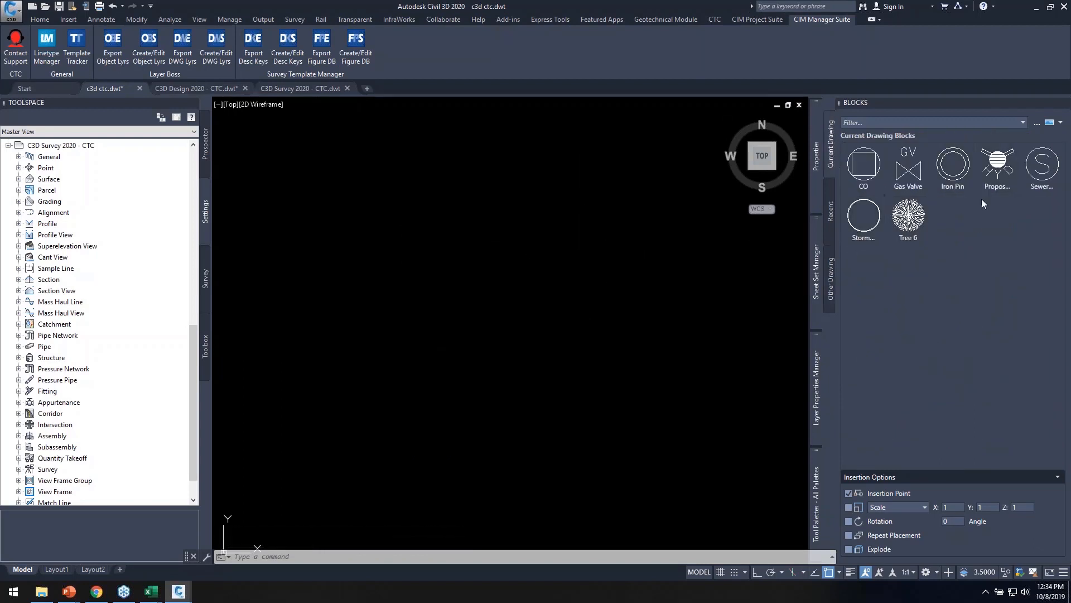
pyautogui.click(60, 8)
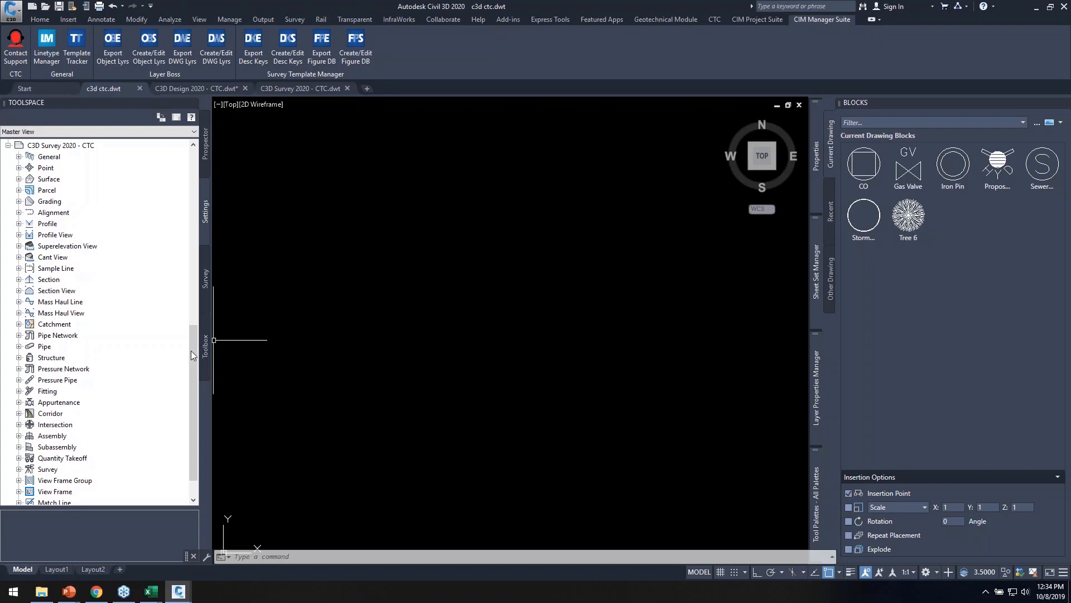
pyautogui.moveTo(193, 352); pyautogui.dragTo(192, 174)
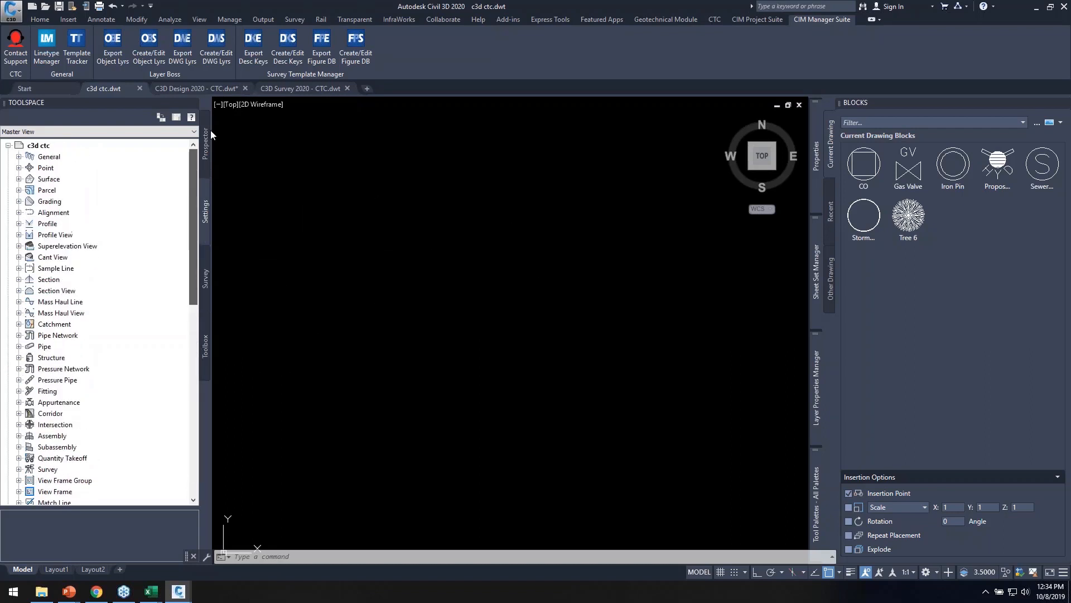
# Create a new point description key set named ctc in the c3d ctc template
pyautogui.doubleClick(44, 168)
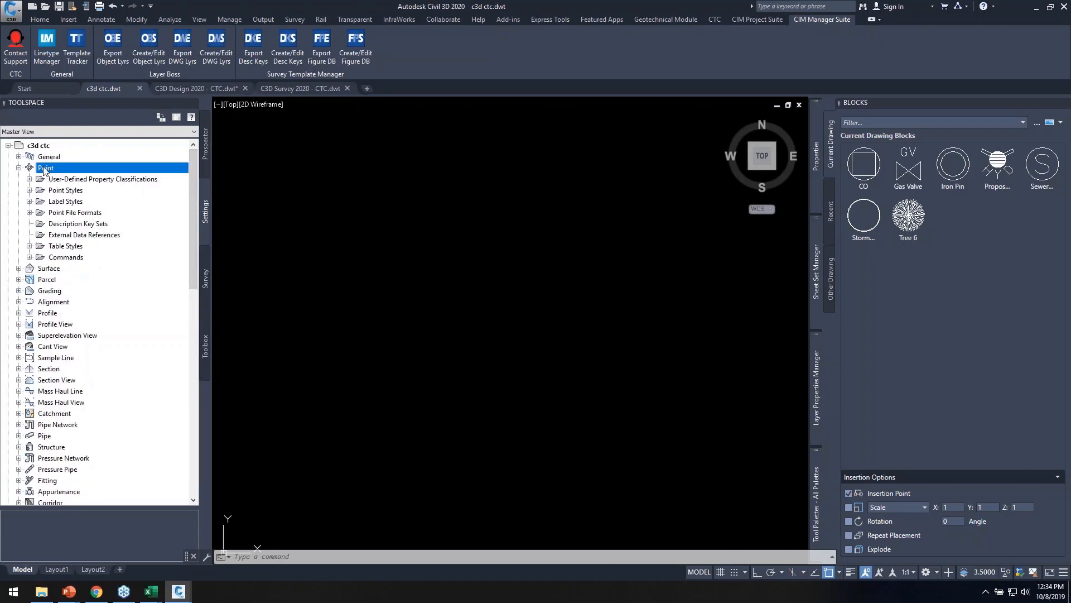
pyautogui.click(70, 225)
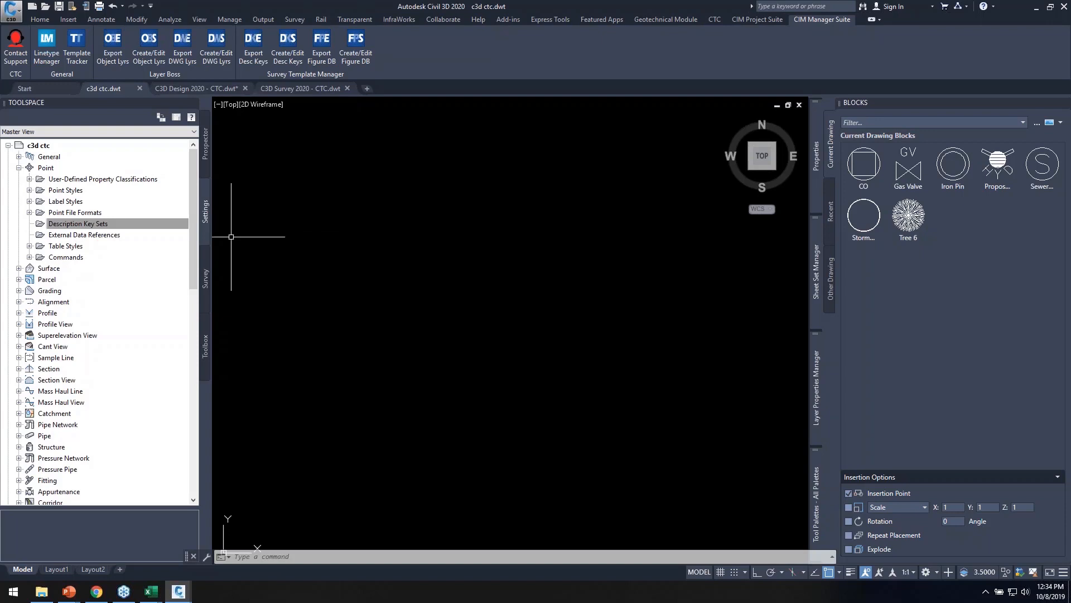
pyautogui.moveTo(195, 226)
pyautogui.mouseDown()
pyautogui.moveTo(195, 237)
pyautogui.moveTo(196, 217)
pyautogui.mouseUp()
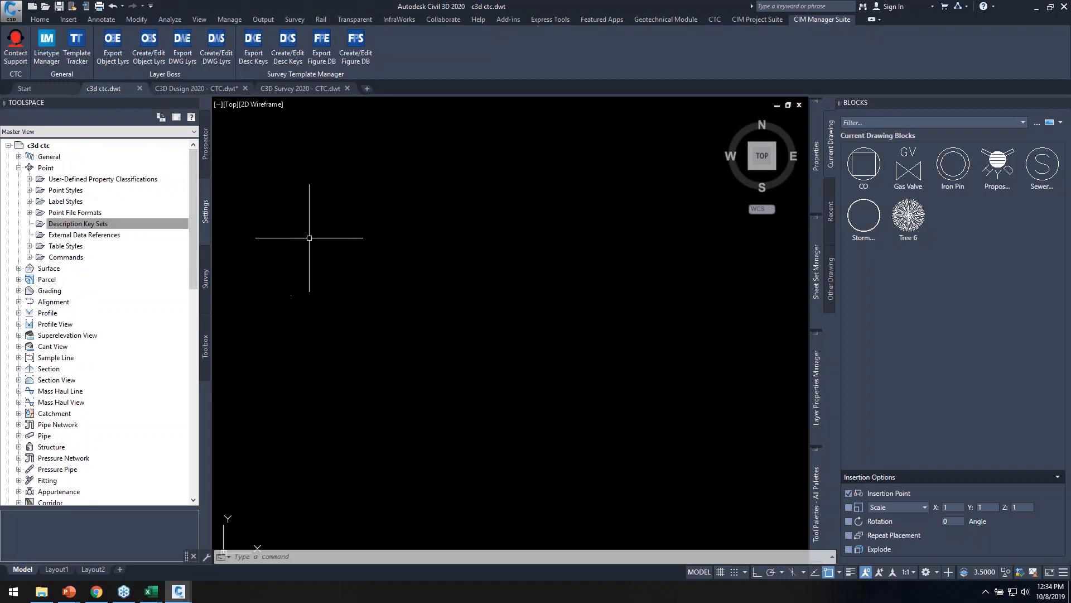
pyautogui.click(86, 224)
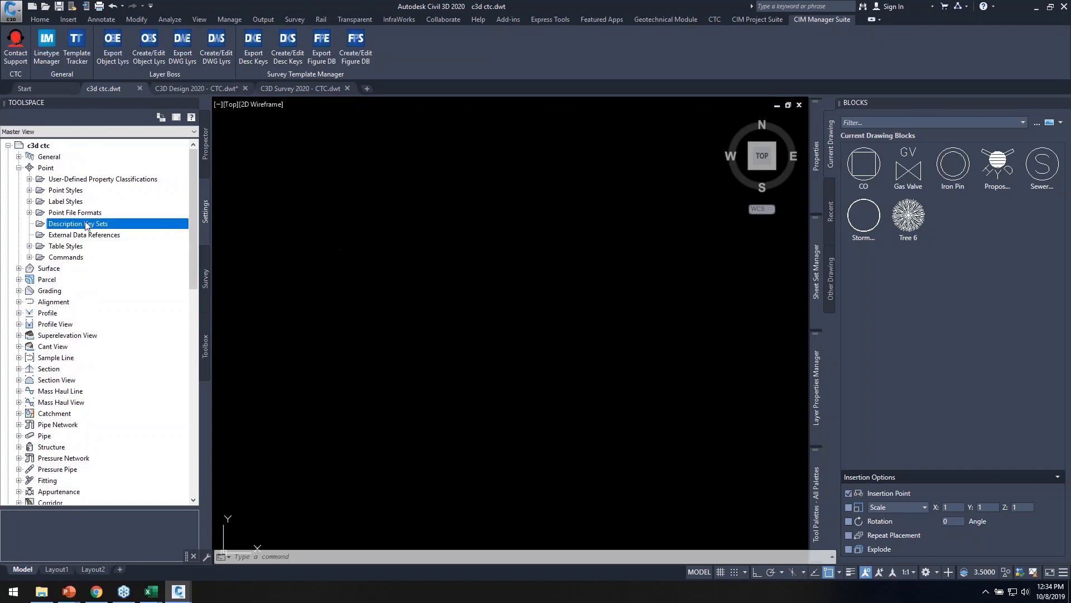
pyautogui.rightClick(74, 226)
pyautogui.click(104, 243)
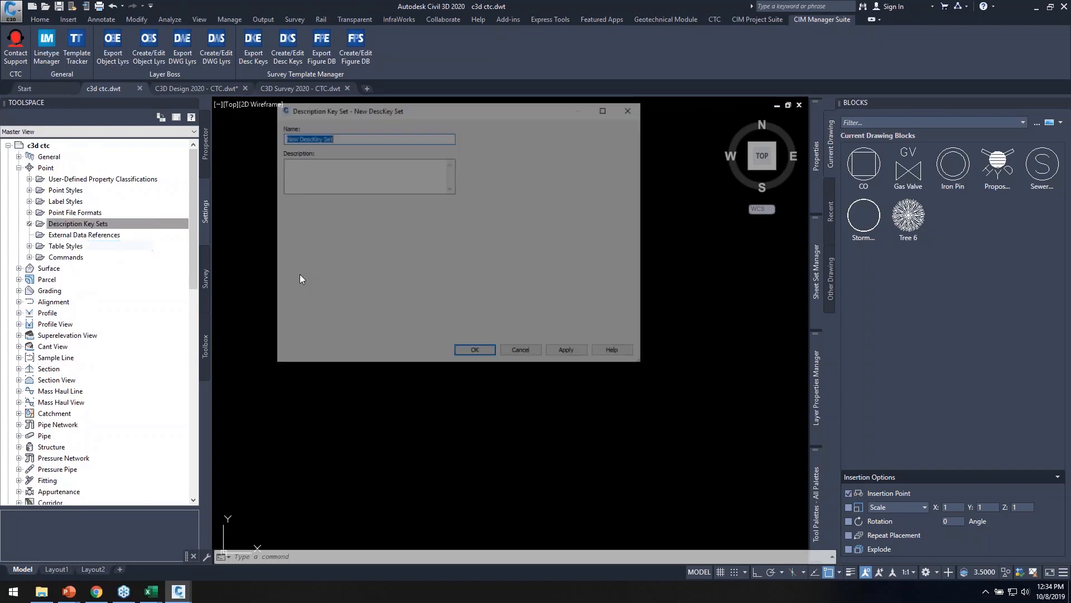
pyautogui.write('ctc')
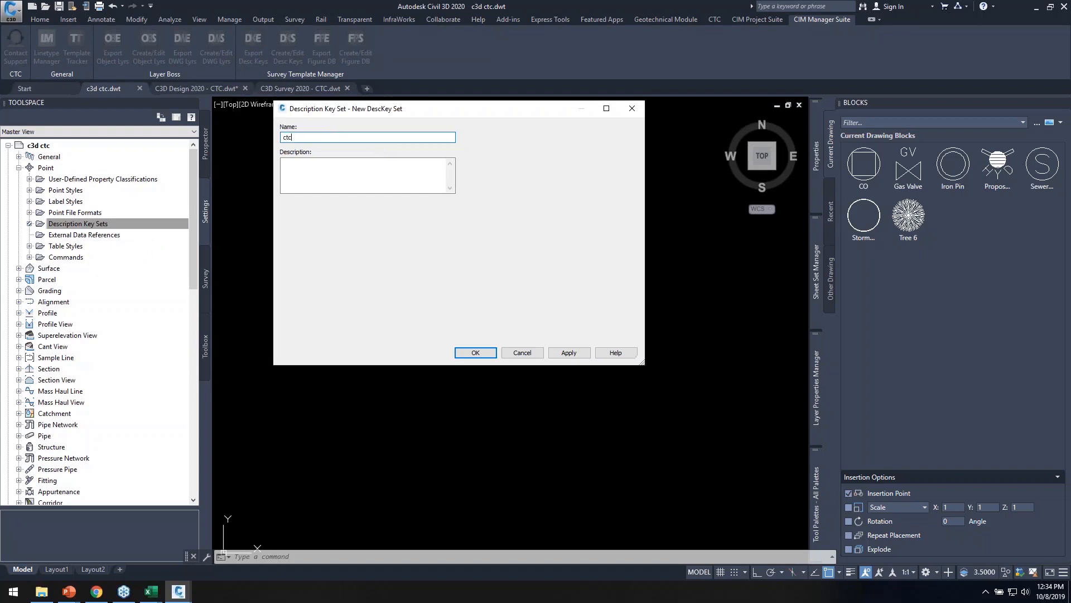
pyautogui.press('Return')
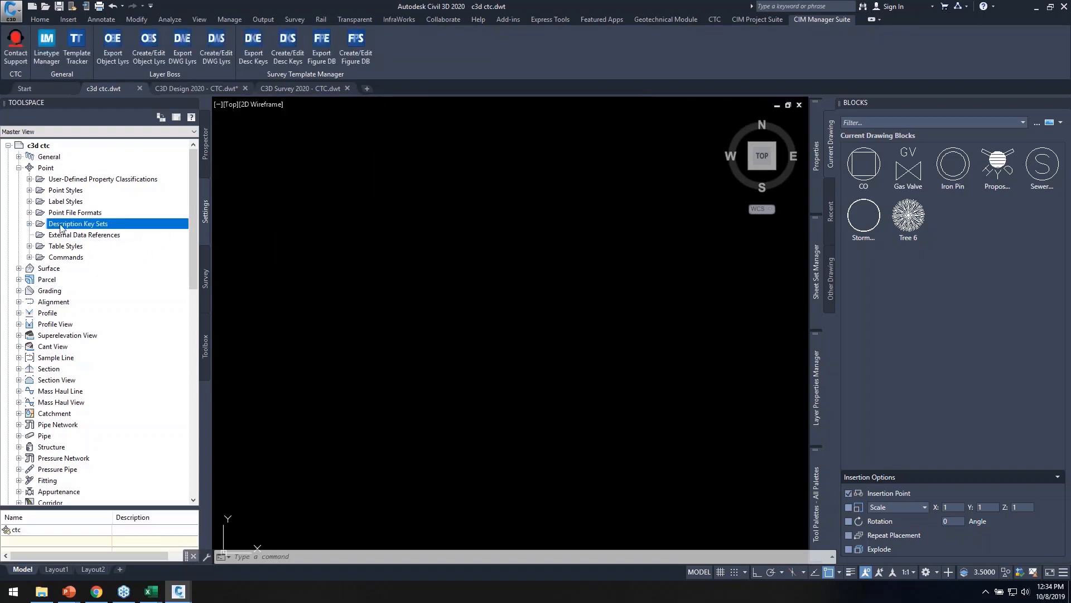
# Add two new description keys to the ctc description key set, then accept the changes and close the key editor
pyautogui.doubleClick(61, 225)
pyautogui.click(63, 235)
pyautogui.rightClick(62, 235)
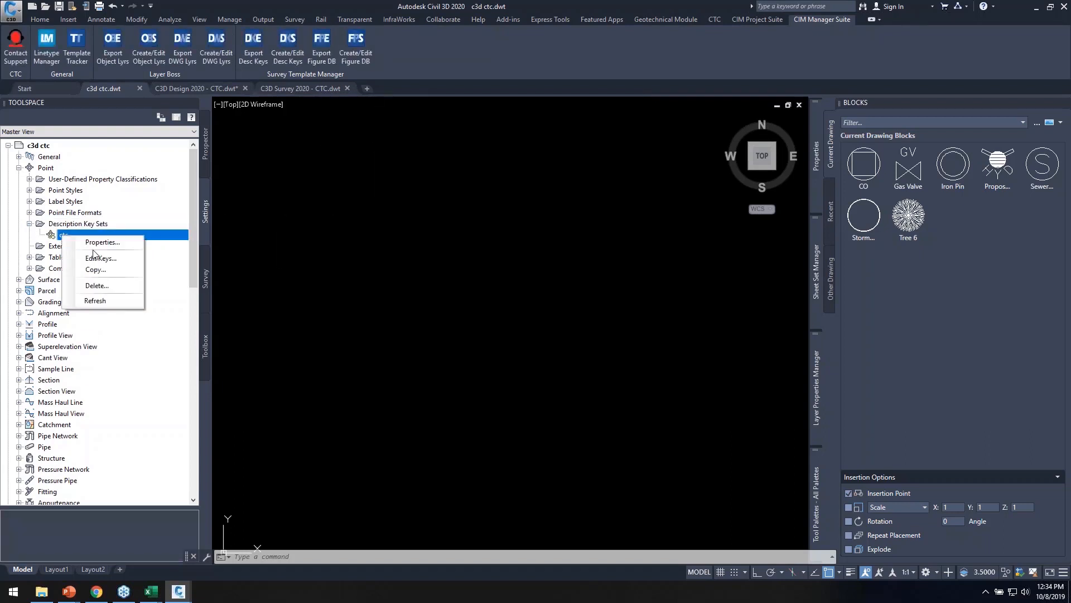
pyautogui.click(101, 258)
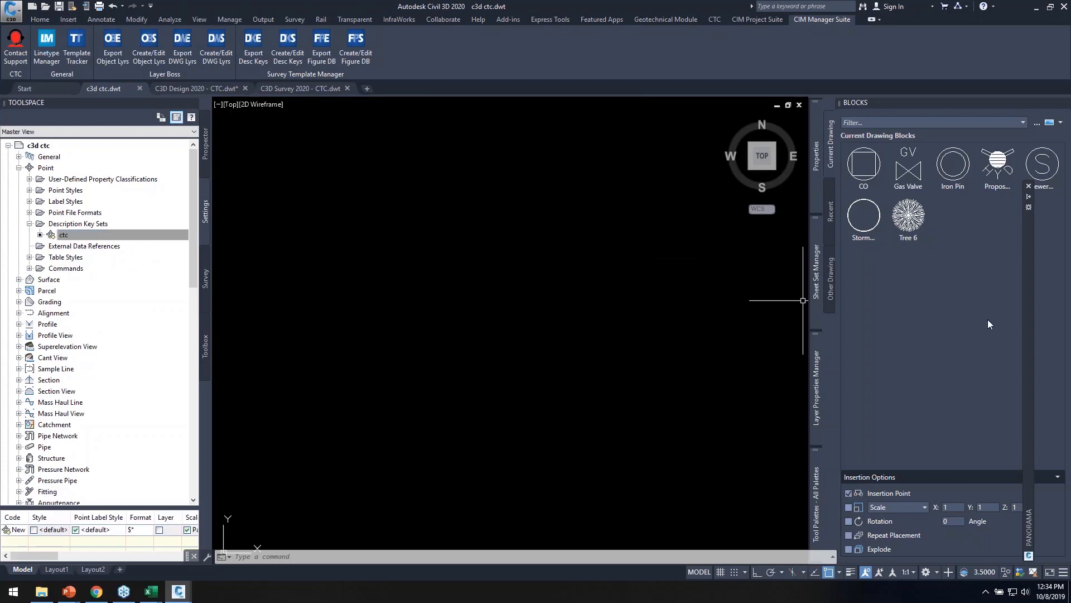
pyautogui.moveTo(1029, 310)
pyautogui.moveTo(1028, 311); pyautogui.dragTo(1027, 251)
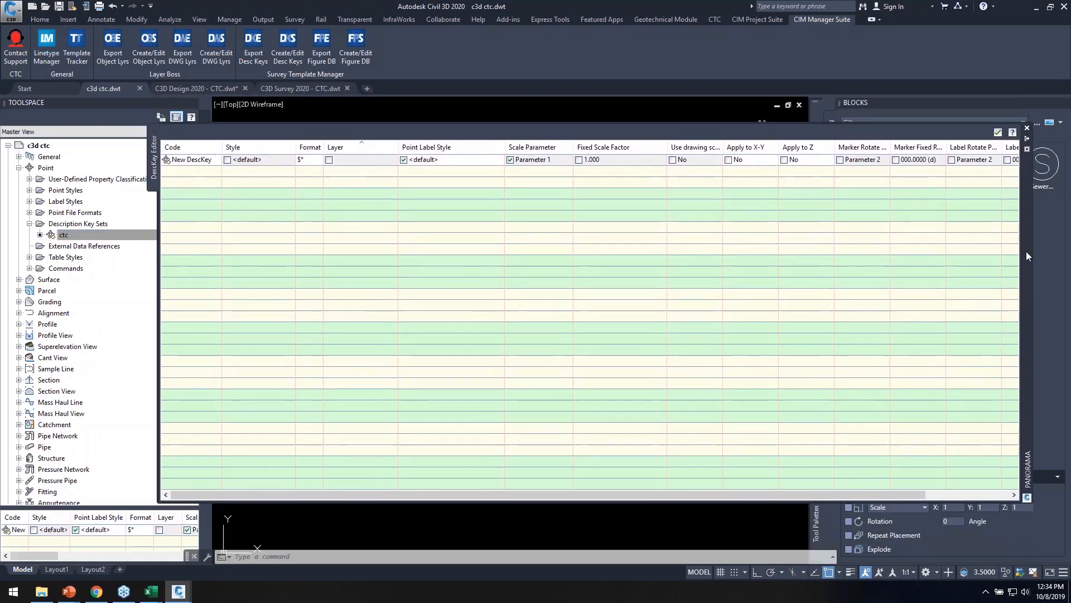
pyautogui.click(199, 159)
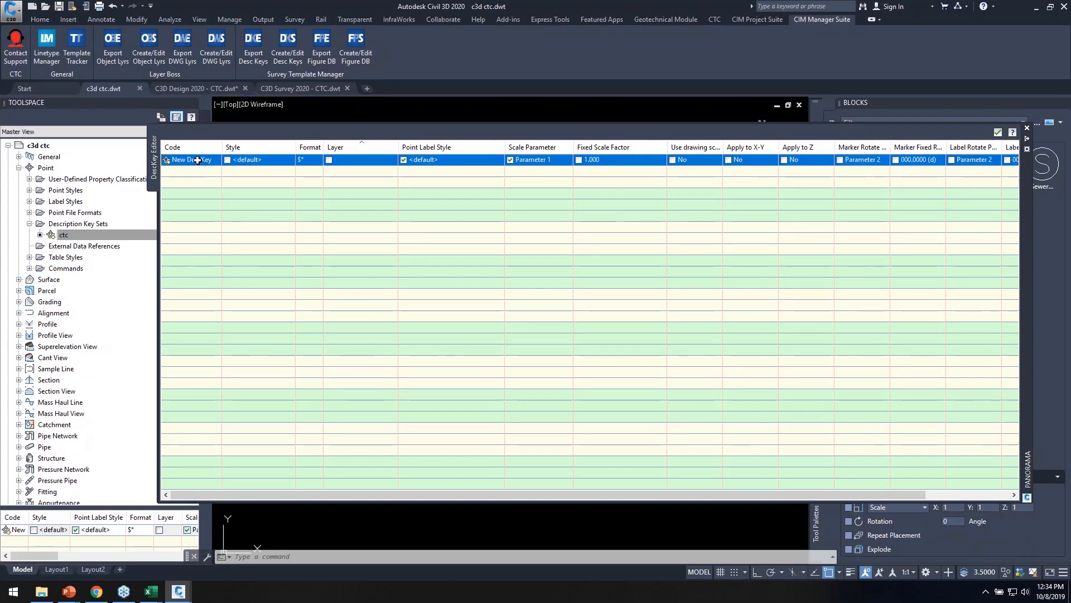
pyautogui.rightClick(199, 160)
pyautogui.click(230, 167)
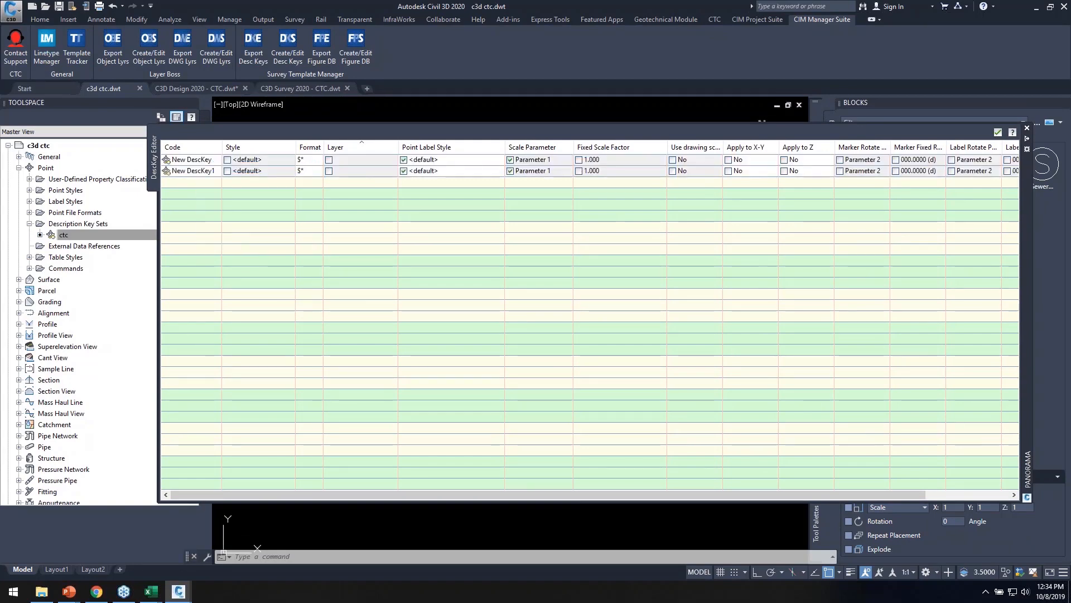
pyautogui.rightClick(206, 173)
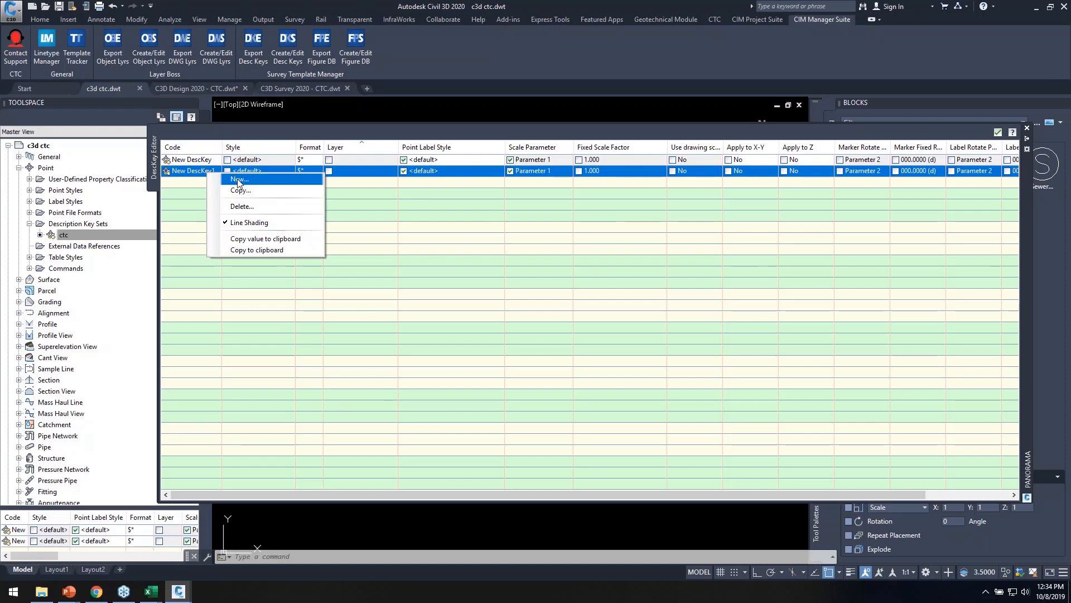
pyautogui.click(208, 180)
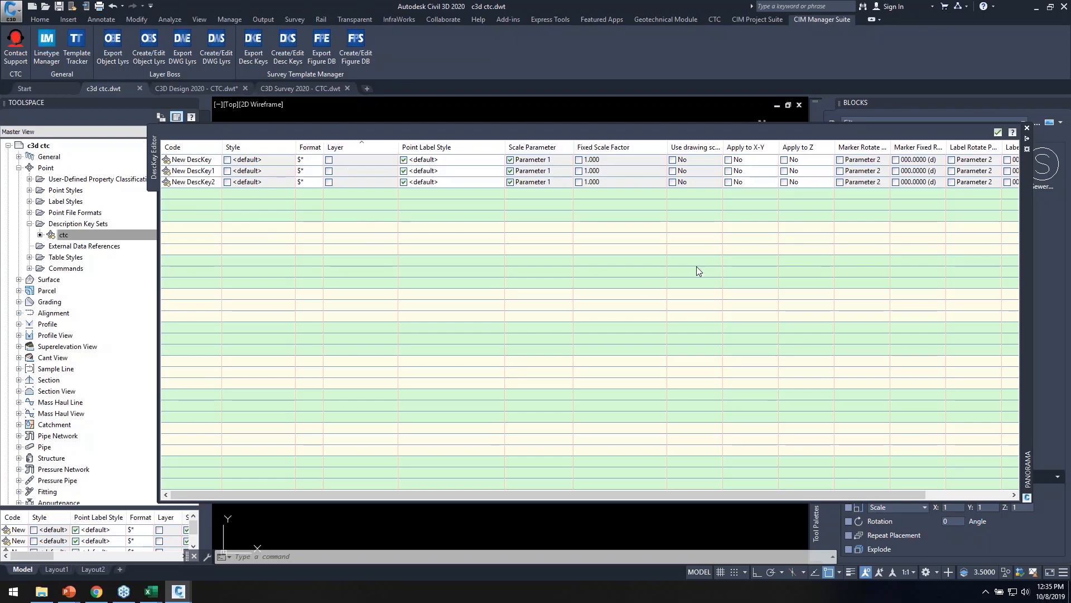
pyautogui.click(998, 134)
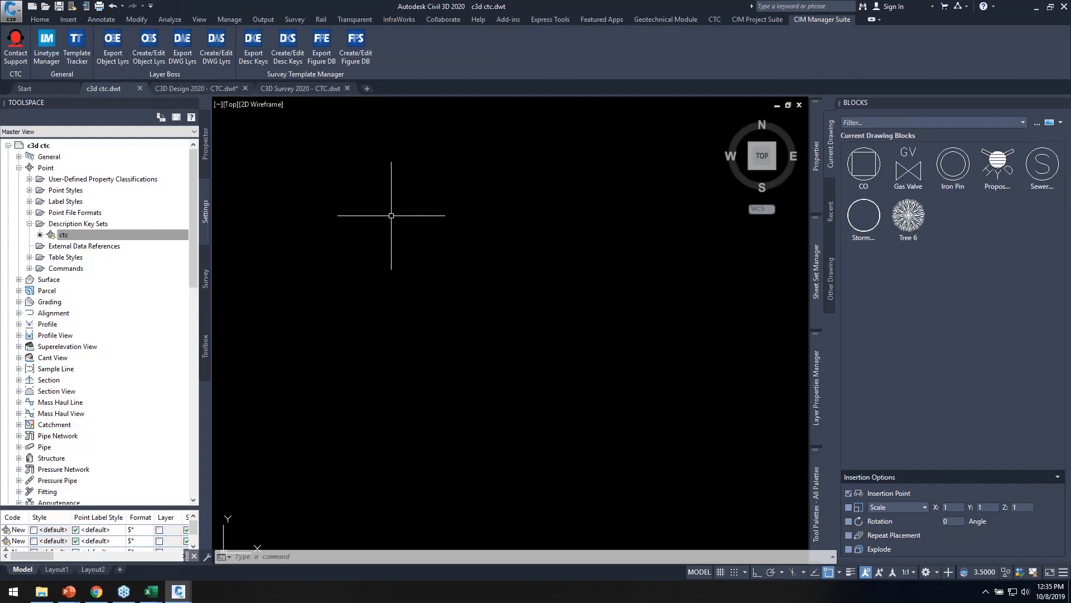
# Save the template, then export the ctc description key set as ctc.xlsx and open it in Excel
pyautogui.doubleClick(65, 190)
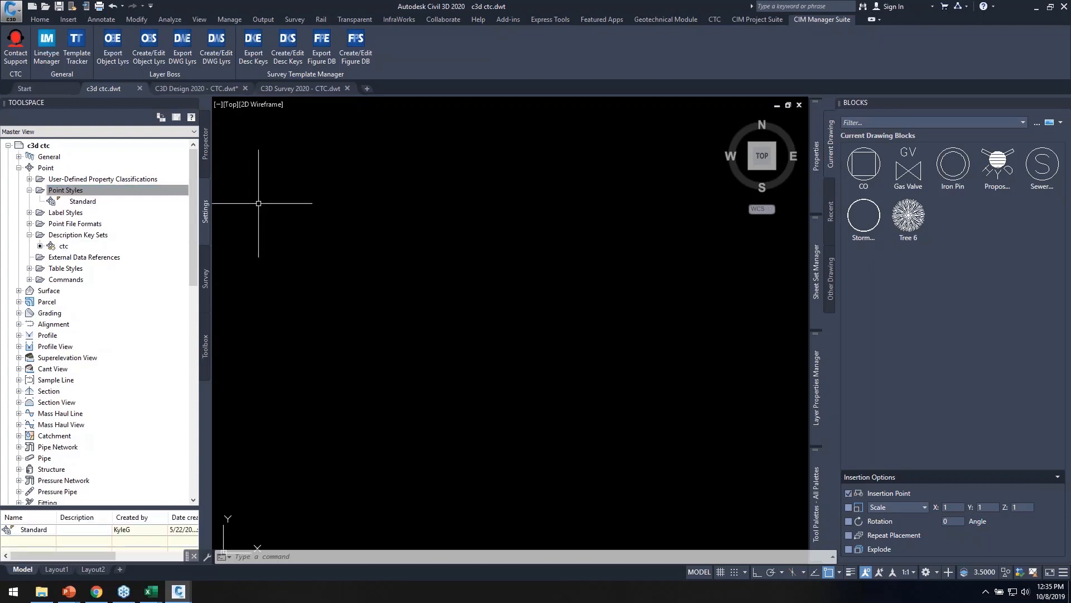
pyautogui.click(58, 7)
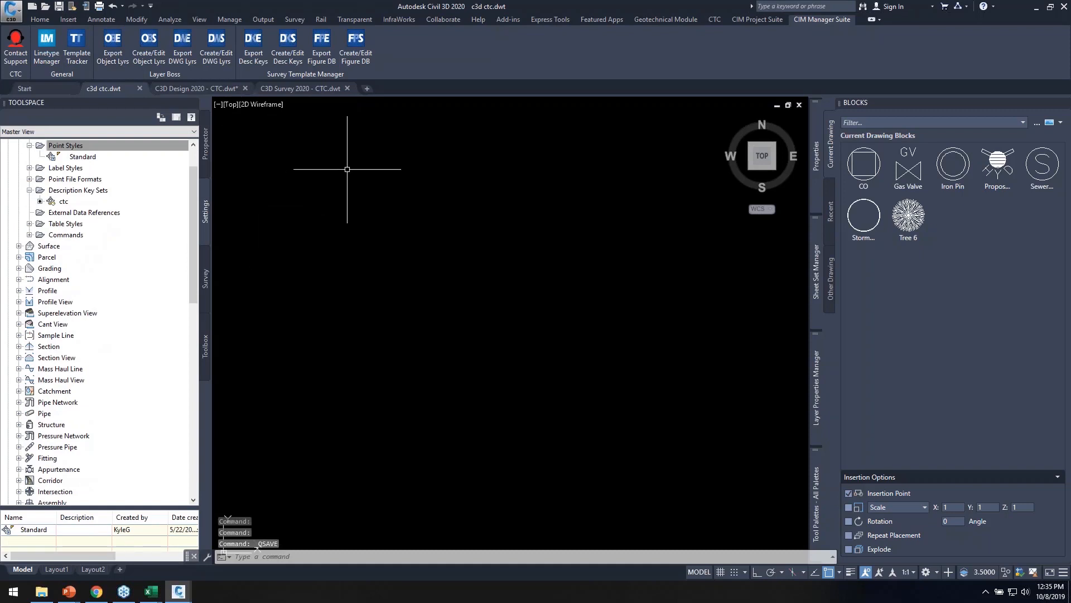
pyautogui.click(253, 42)
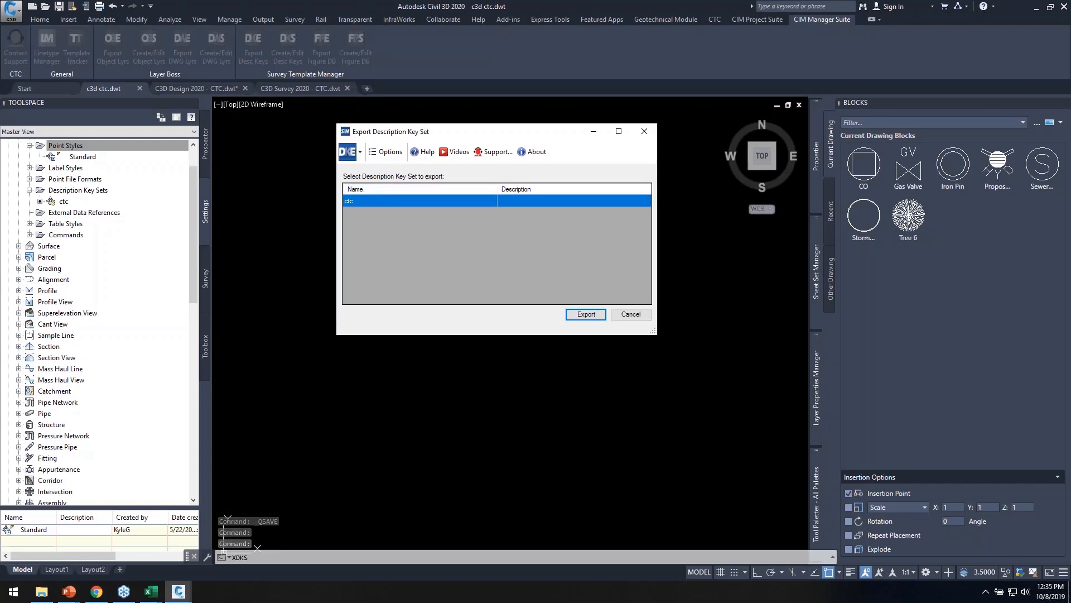
pyautogui.click(580, 313)
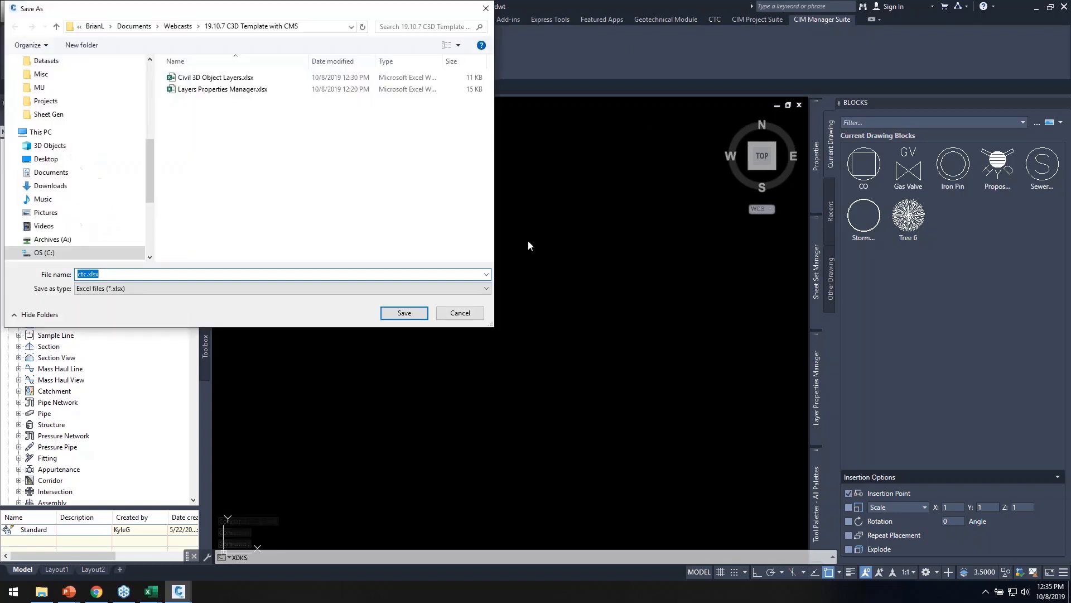
pyautogui.click(403, 313)
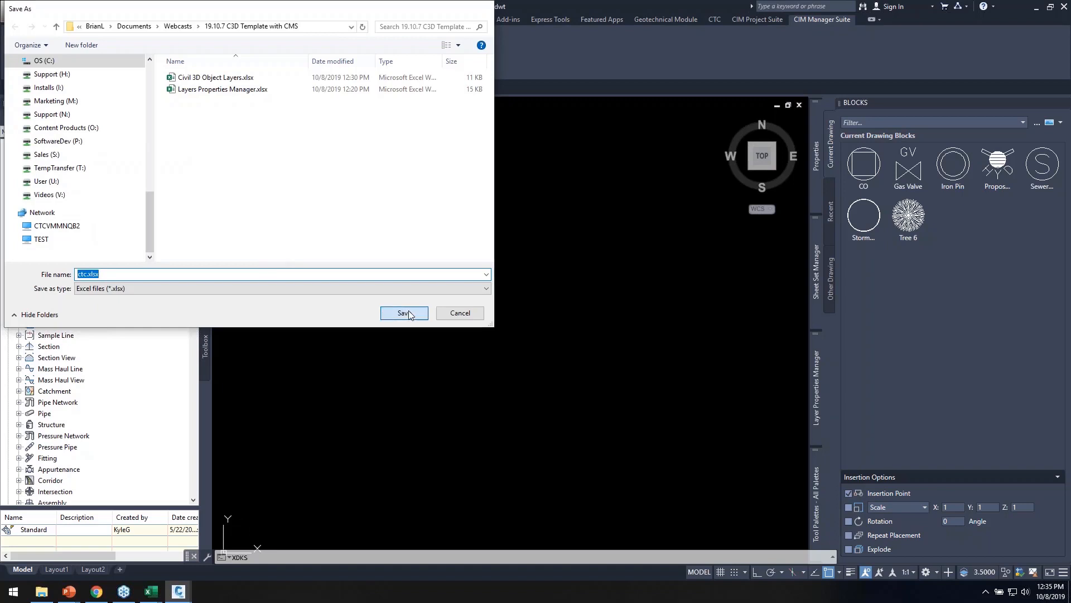
pyautogui.click(570, 329)
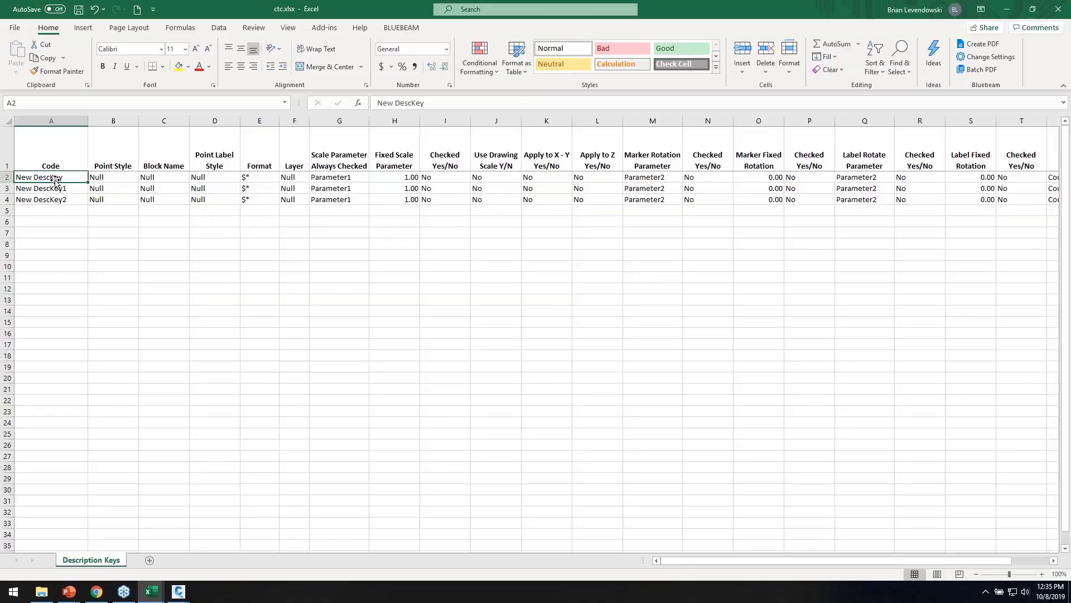
# Replace the three placeholder codes in A2:A4 of the Code column with CON*, BIT* and GRV*
pyautogui.write('CON*')
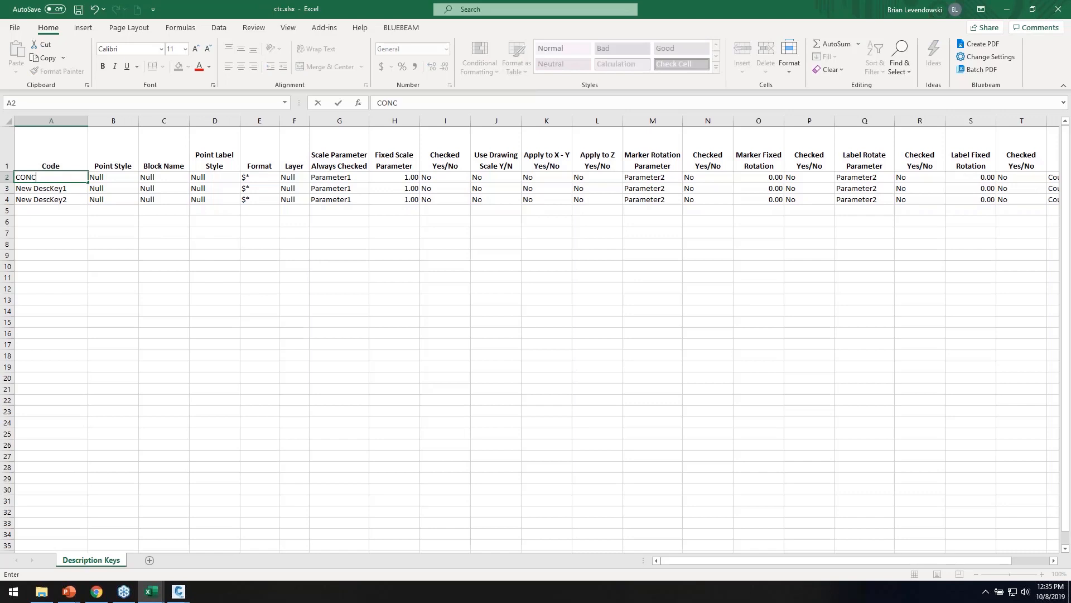
pyautogui.press('Return')
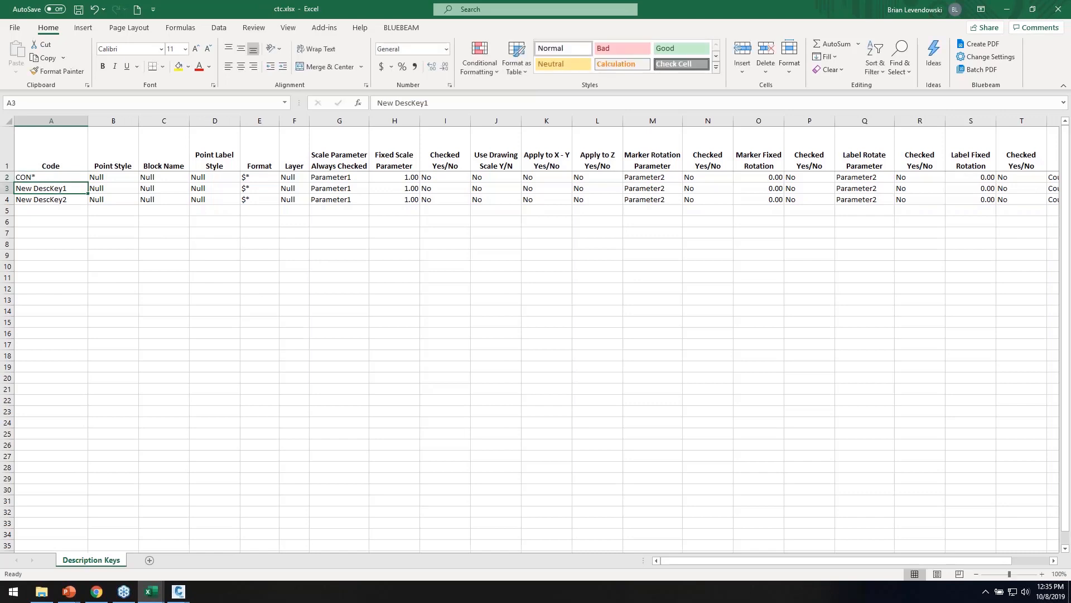
pyautogui.write('BIT*')
pyautogui.press('Return')
pyautogui.write('GRV*')
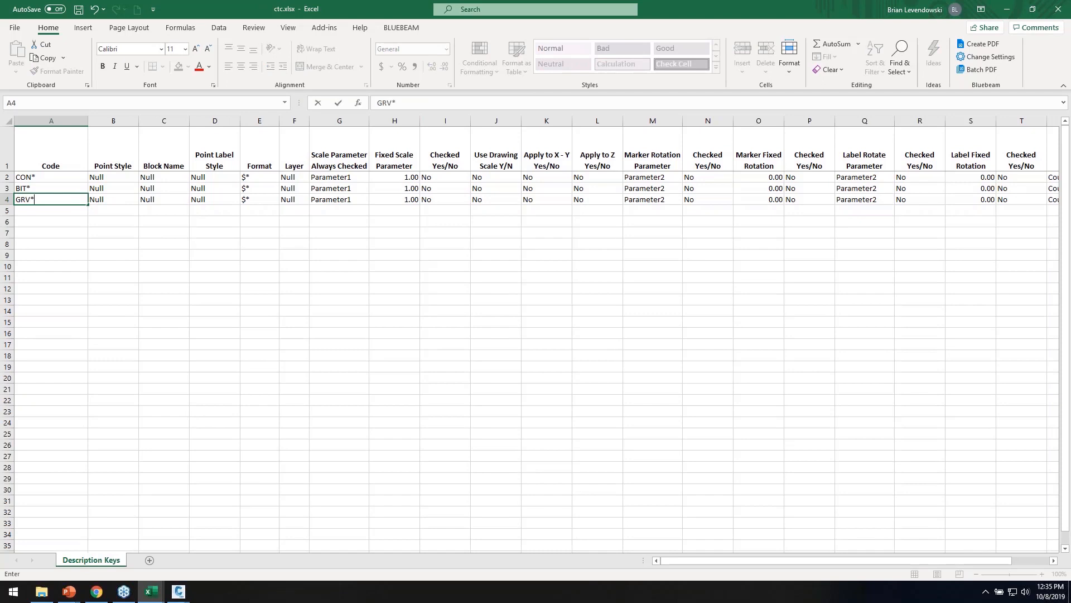
pyautogui.press('Return')
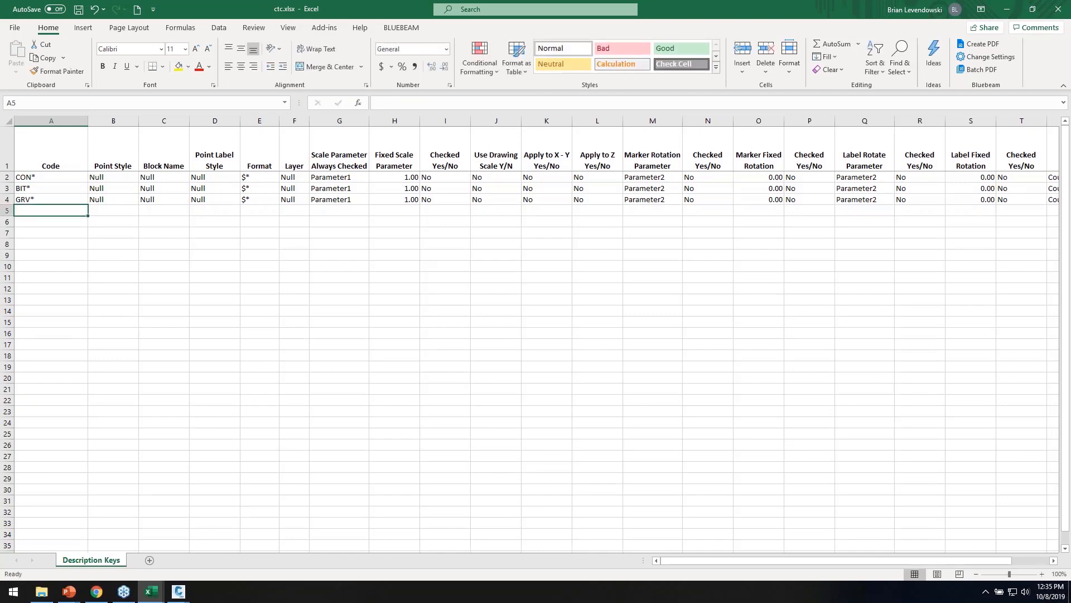
# Add the codes GND*, HYD* and STM* in cells A5:A7 of the Code column
pyautogui.write('GND')
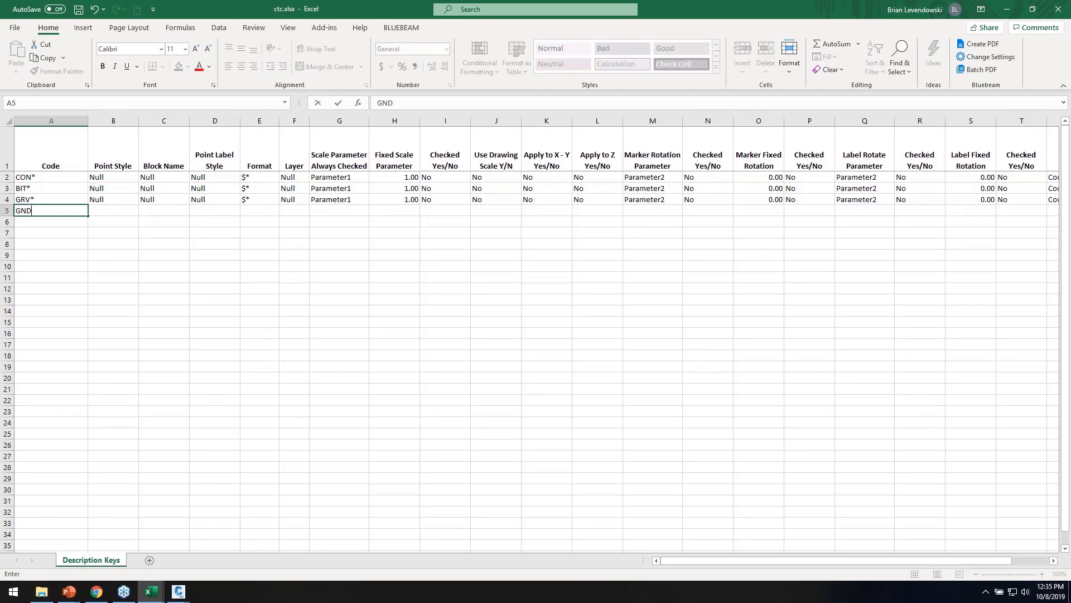
pyautogui.write('*')
pyautogui.press('Return')
pyautogui.write('H')
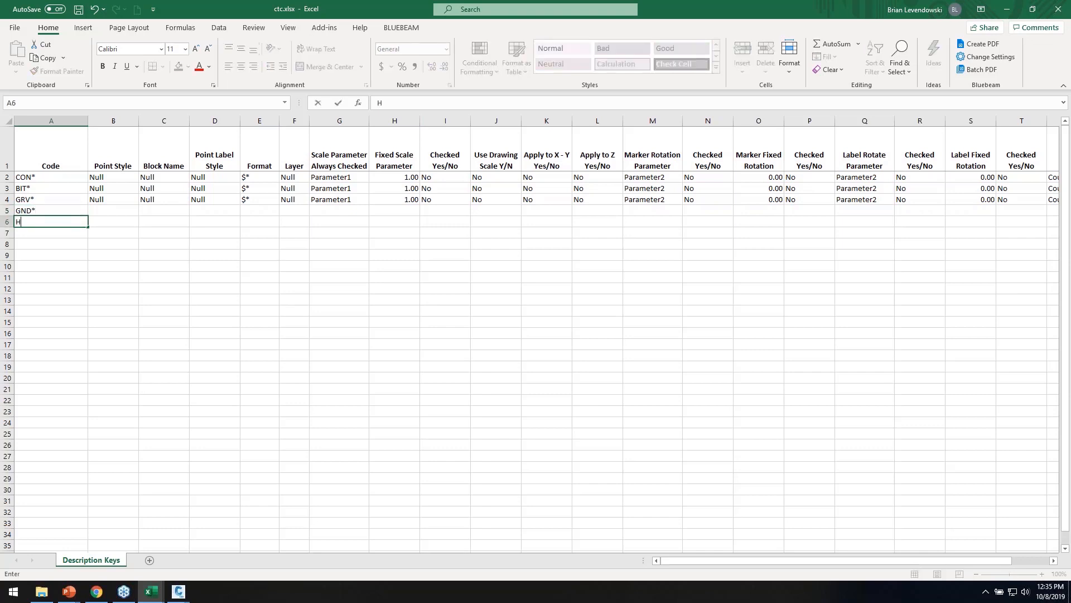
pyautogui.write('YD*')
pyautogui.press('Return')
pyautogui.write('SS')
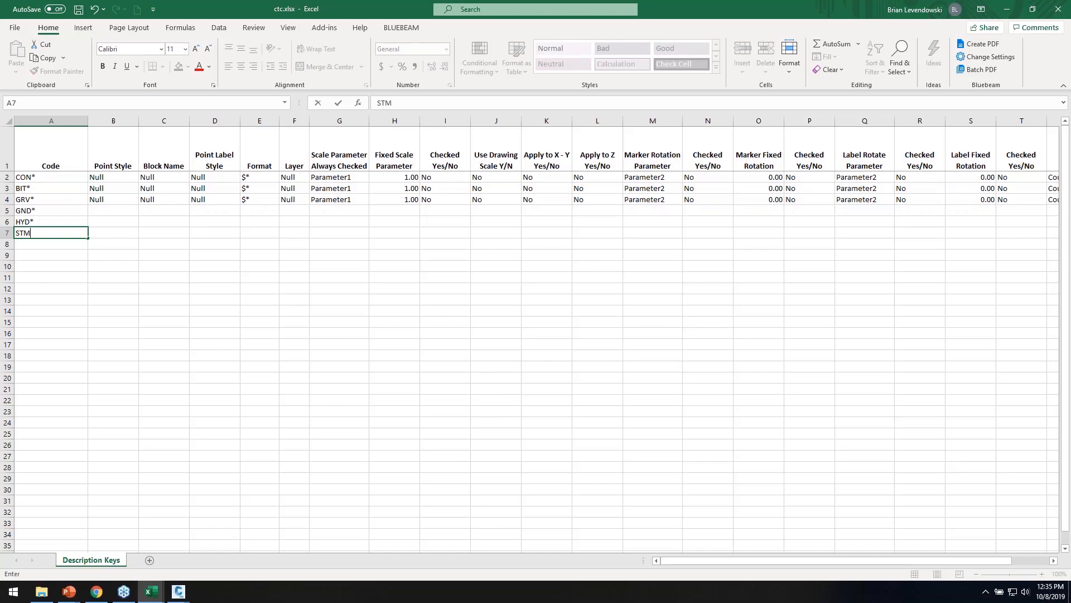
pyautogui.write('M*')
pyautogui.press('Return')
# Add the codes SSM*, SSP* and STP* in cells A8:A10 of the Code column
pyautogui.write('SS')
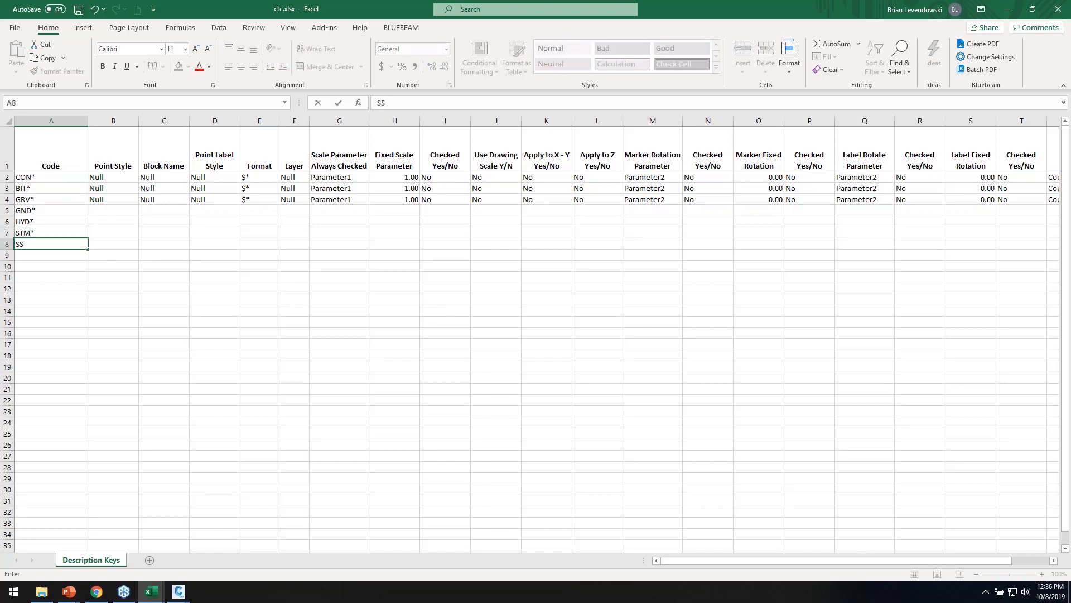
pyautogui.press('Return')
pyautogui.write('SSP*')
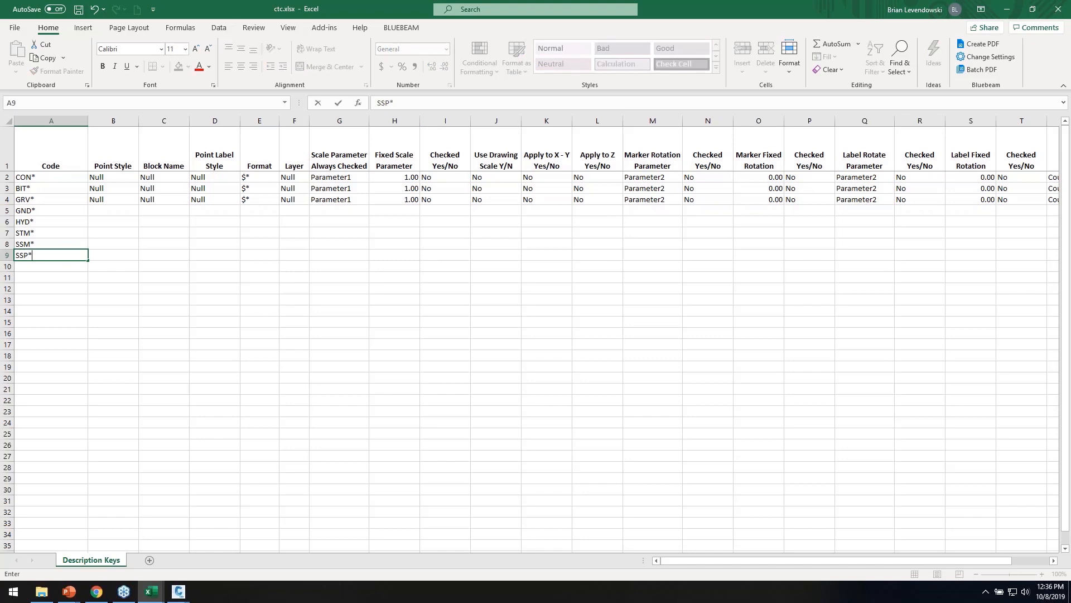
pyautogui.press('Return')
pyautogui.write('p')
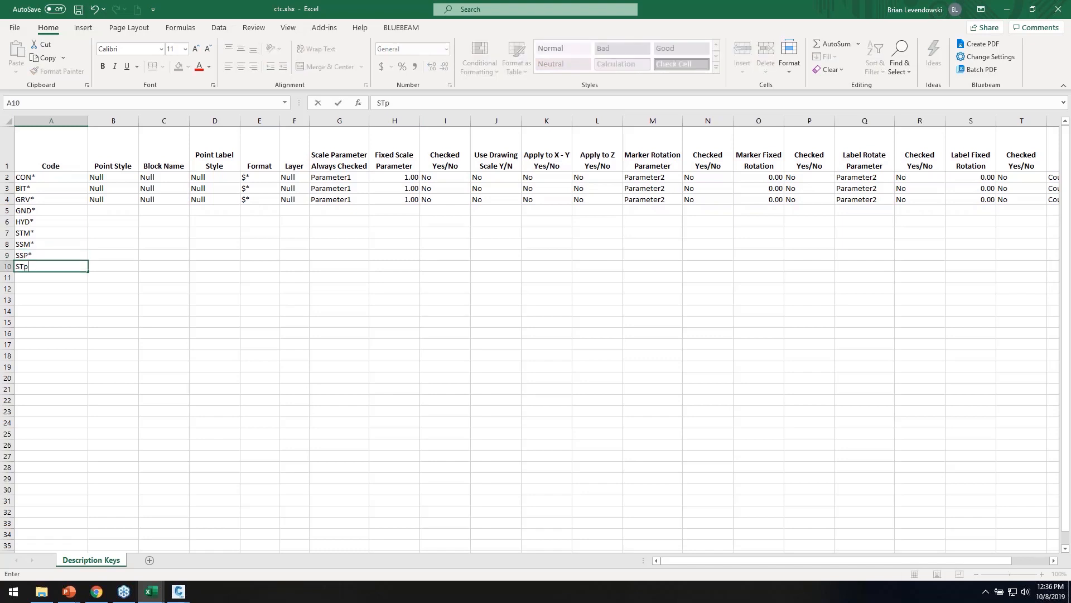
pyautogui.press('Return')
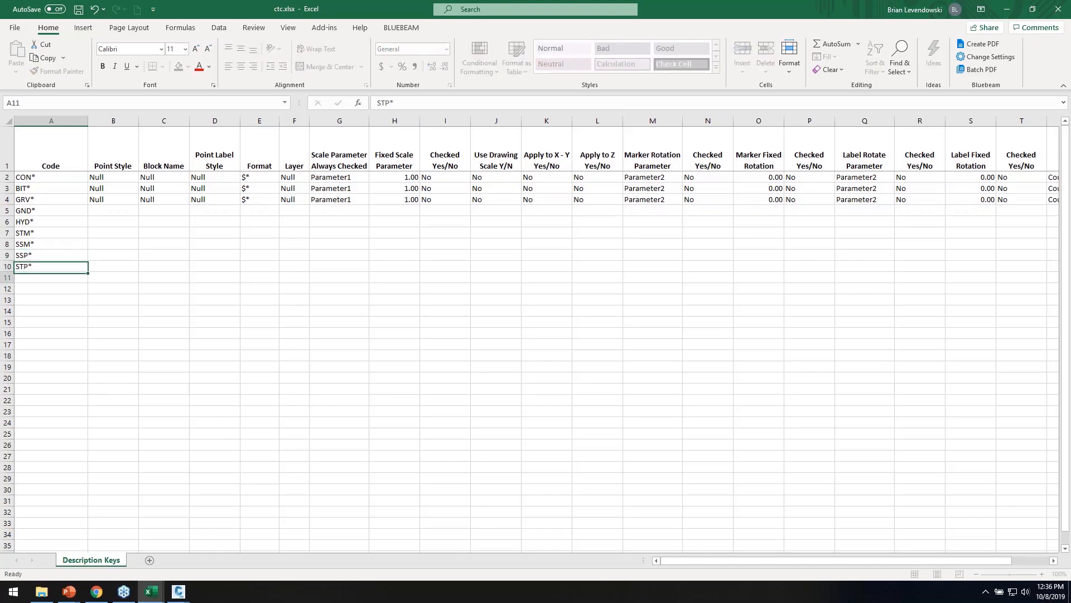
# Add the codes TRD* and TRC* in cells A11:A12 of the Code column
pyautogui.write('ST')
pyautogui.press('BackSpace')
pyautogui.press('BackSpace')
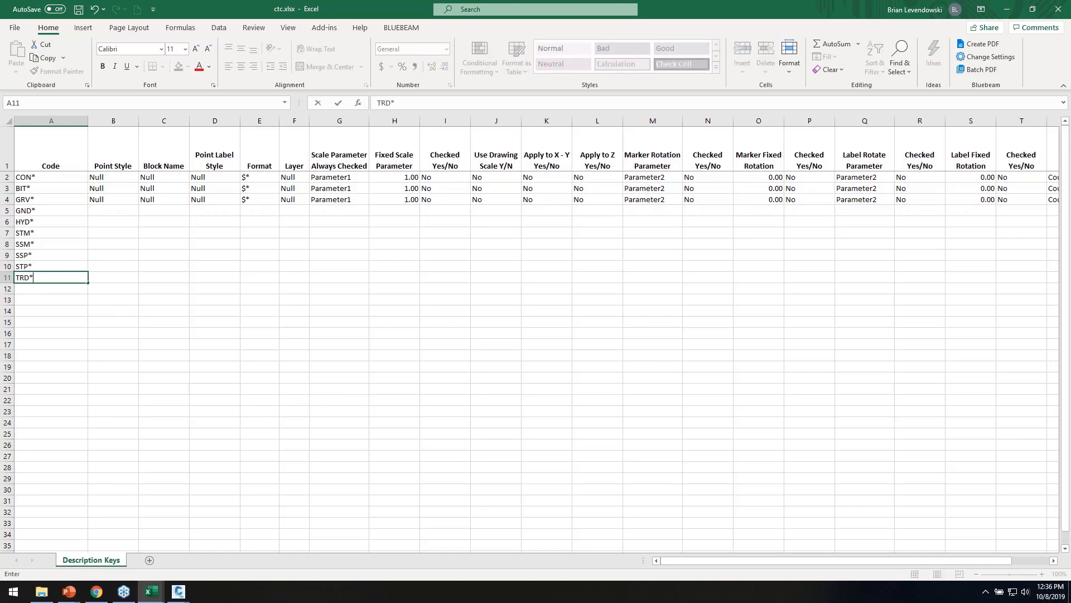
pyautogui.press('Return')
pyautogui.write('TRC*')
pyautogui.press('Return')
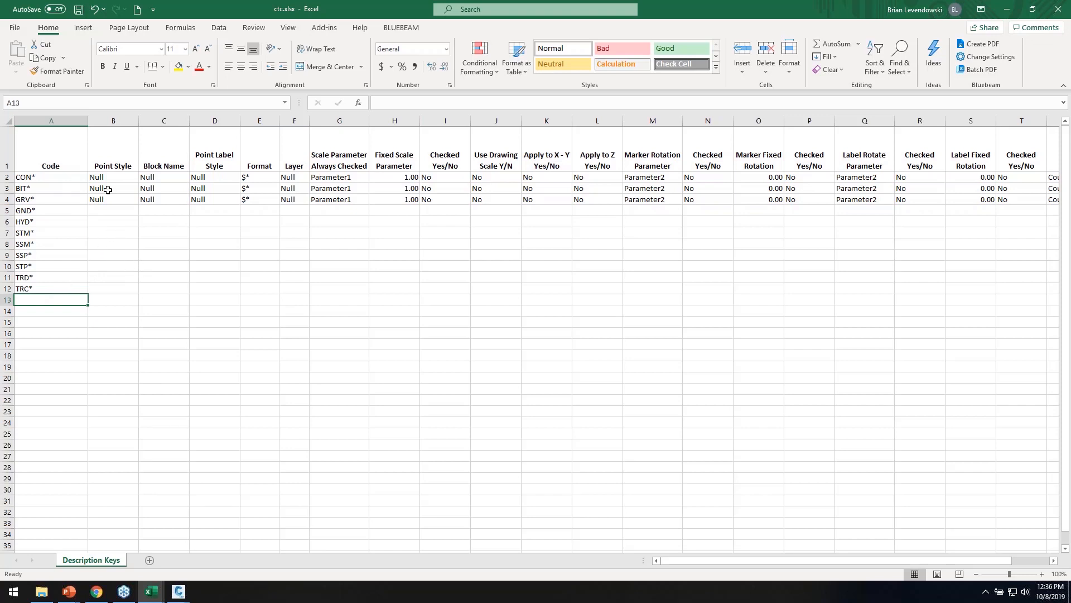
# Set the Point Style of CON* in B2 to Standard and fill it down through B12
pyautogui.click(109, 169)
pyautogui.click(115, 175)
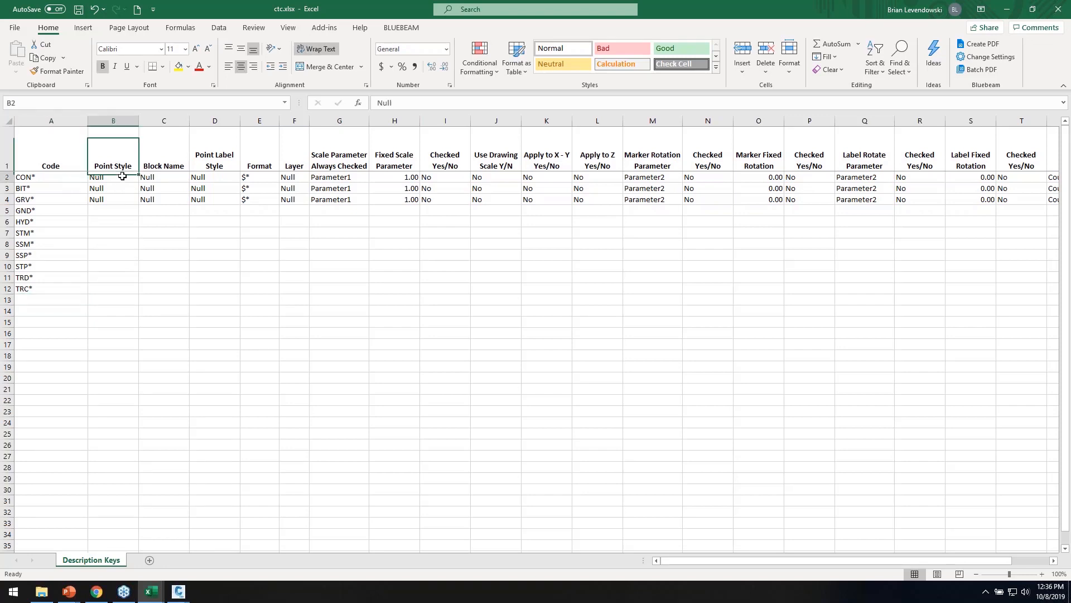
pyautogui.click(143, 178)
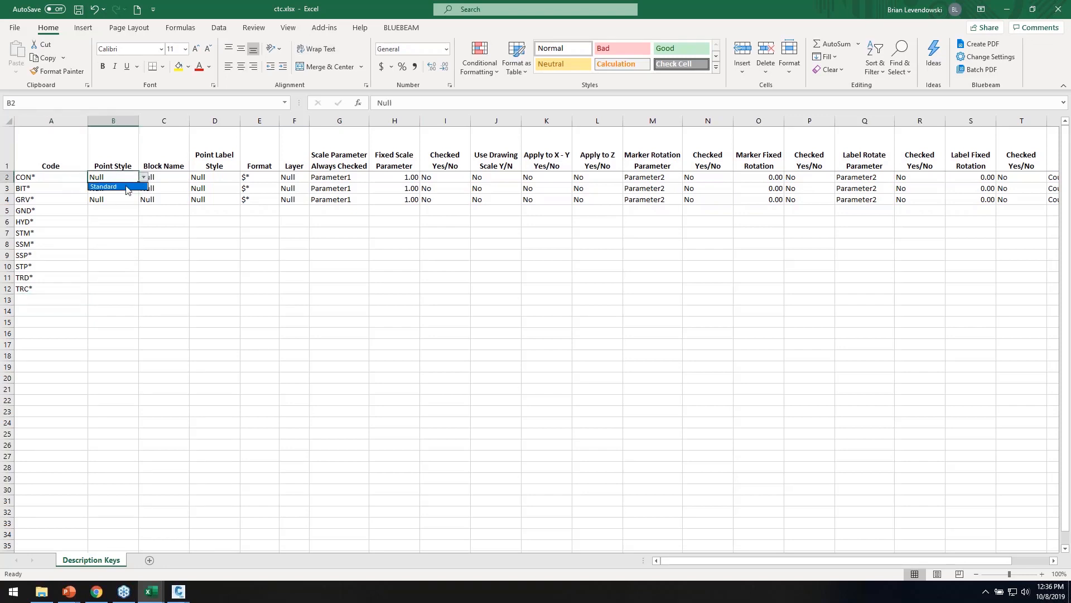
pyautogui.click(109, 187)
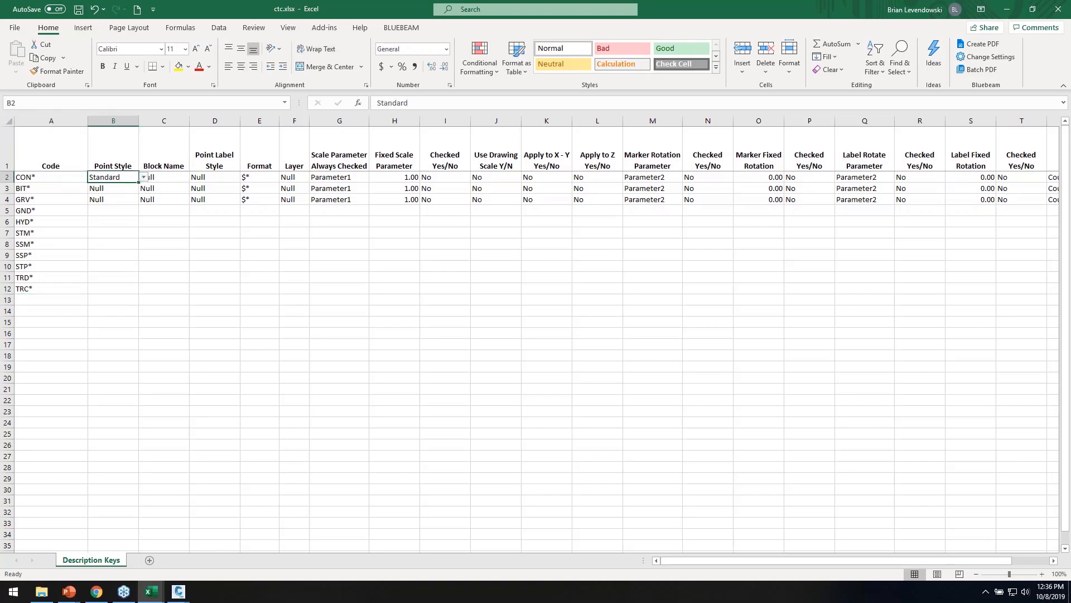
pyautogui.click(125, 189)
pyautogui.click(136, 179)
pyautogui.moveTo(140, 185); pyautogui.dragTo(137, 294)
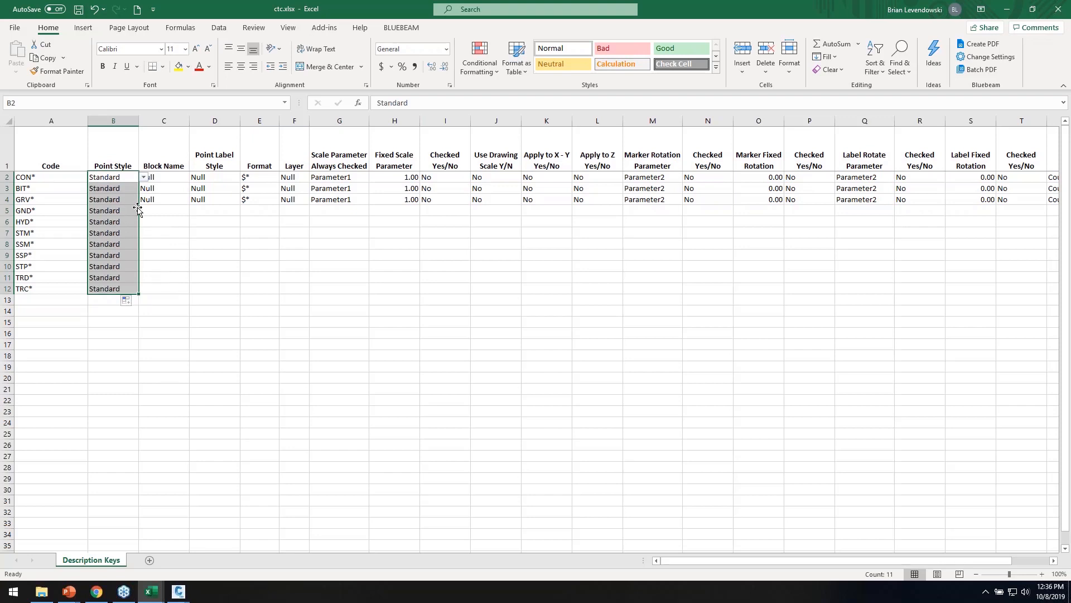
pyautogui.click(113, 224)
pyautogui.click(144, 223)
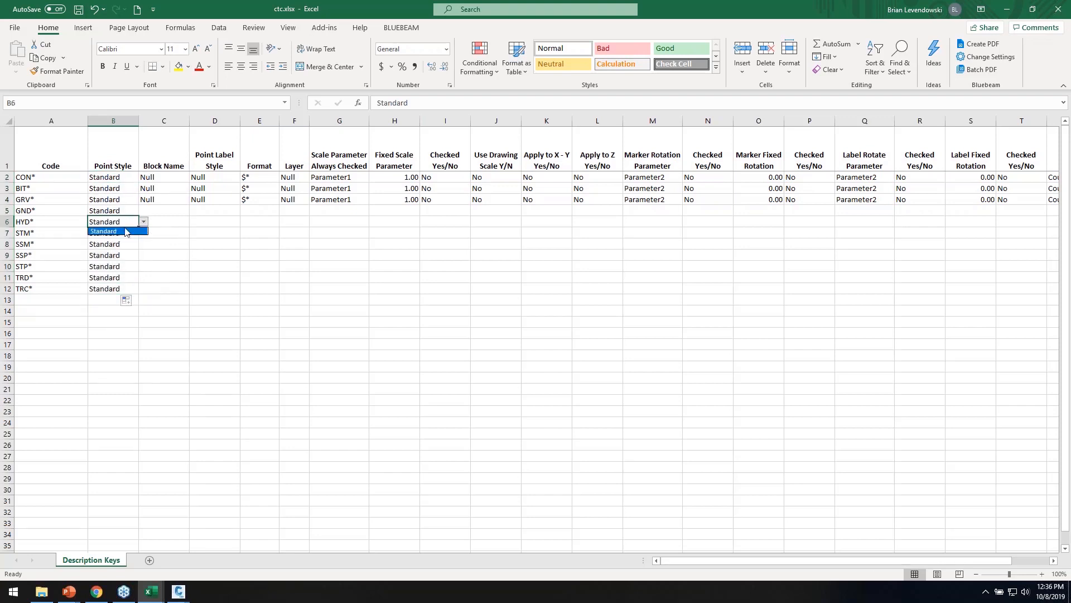
pyautogui.click(126, 232)
pyautogui.click(124, 234)
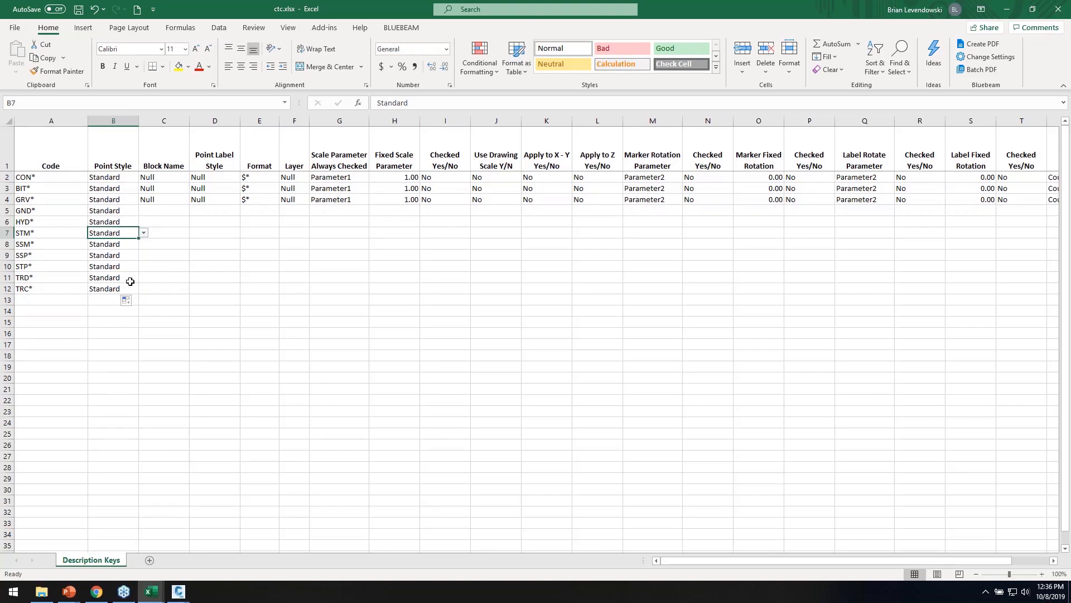
# Set the Point Style of the TRD* code in B11 to Tree Dec, accepting the value despite the cell's validation
pyautogui.click(113, 278)
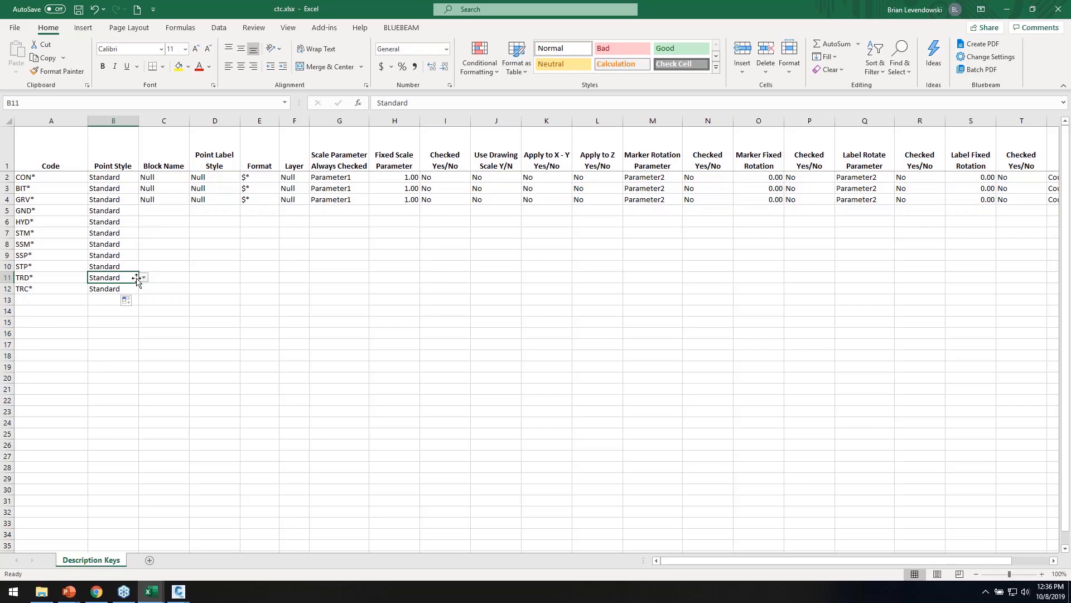
pyautogui.write('tr')
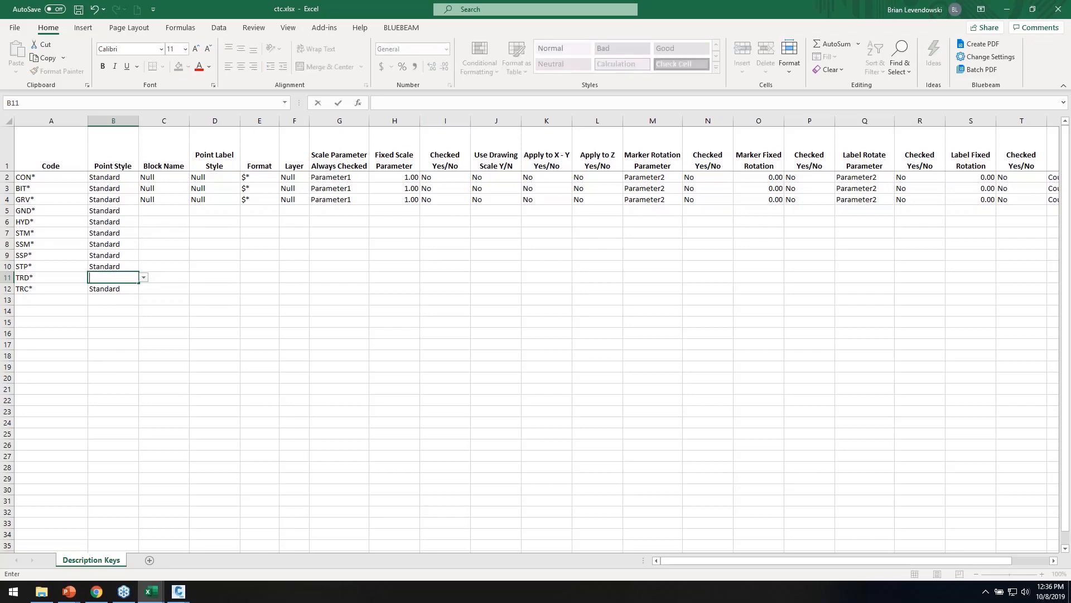
pyautogui.press('BackSpace')
pyautogui.press('BackSpace')
pyautogui.press('BackSpace')
pyautogui.press('BackSpace')
pyautogui.write('ree De')
pyautogui.press('BackSpace')
pyautogui.write('De')
pyautogui.press('Return')
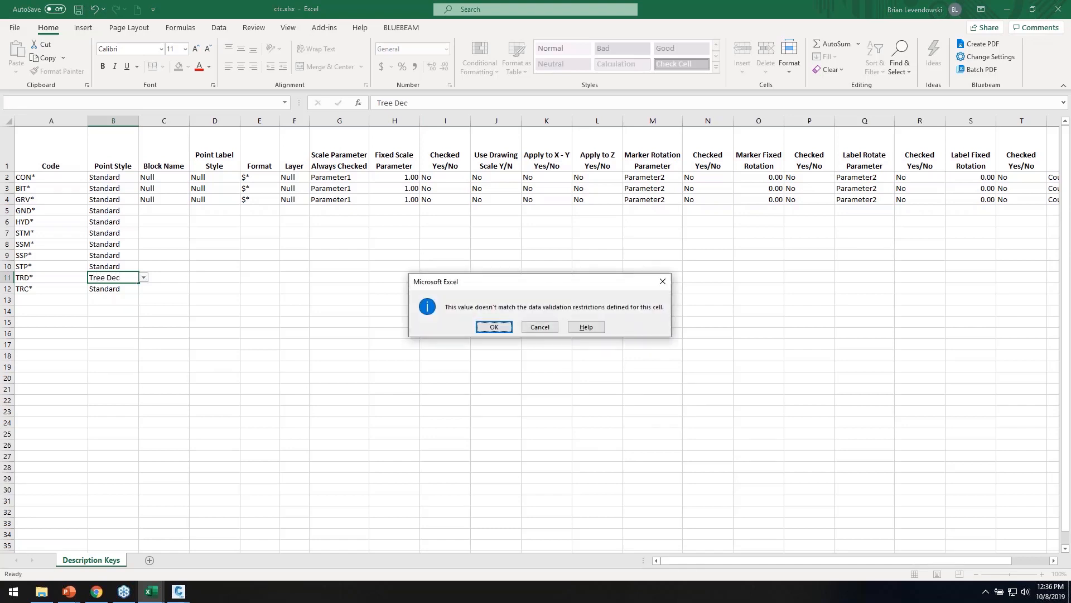
pyautogui.press('Return')
pyautogui.click(127, 276)
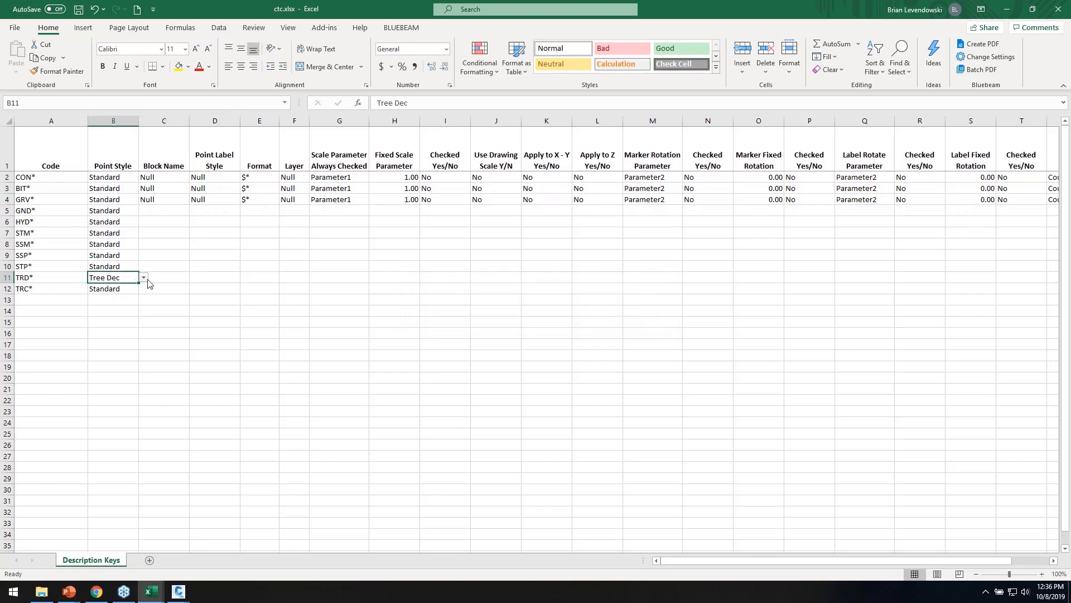
# Set the Point Style of the TRC* code in B12 to Tree Conf, accepting the value despite the cell's validation
pyautogui.click(120, 288)
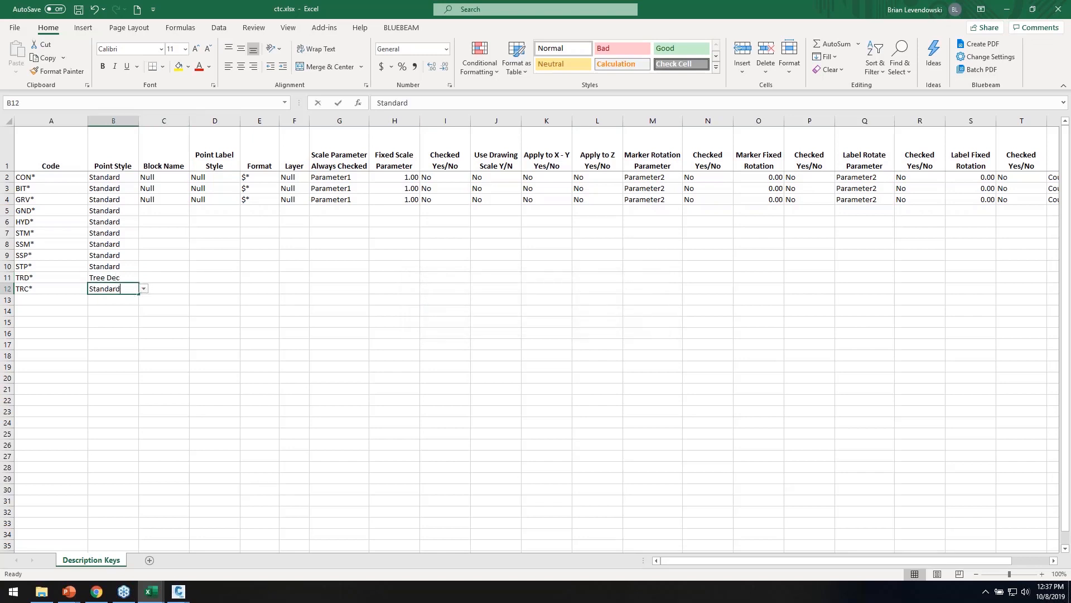
pyautogui.write('Tree Dec')
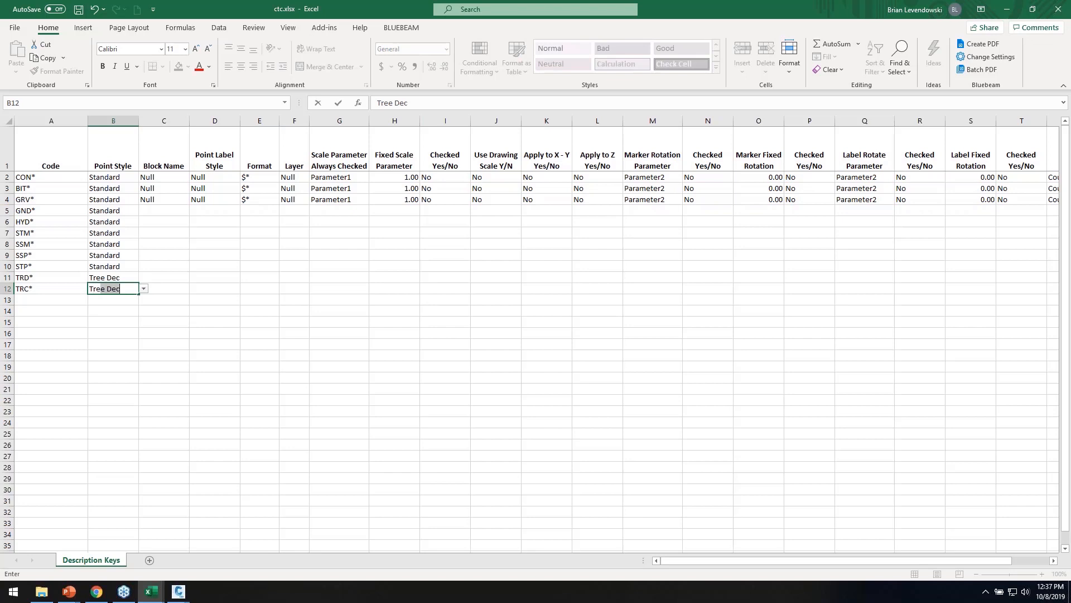
pyautogui.write('Conf')
pyautogui.press('Return')
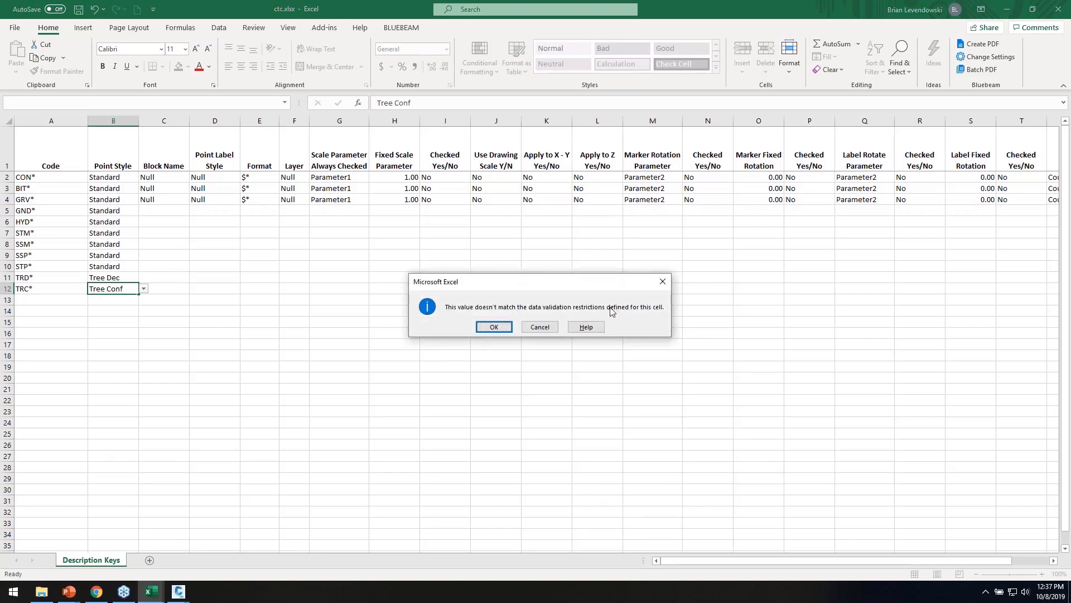
pyautogui.press('Return')
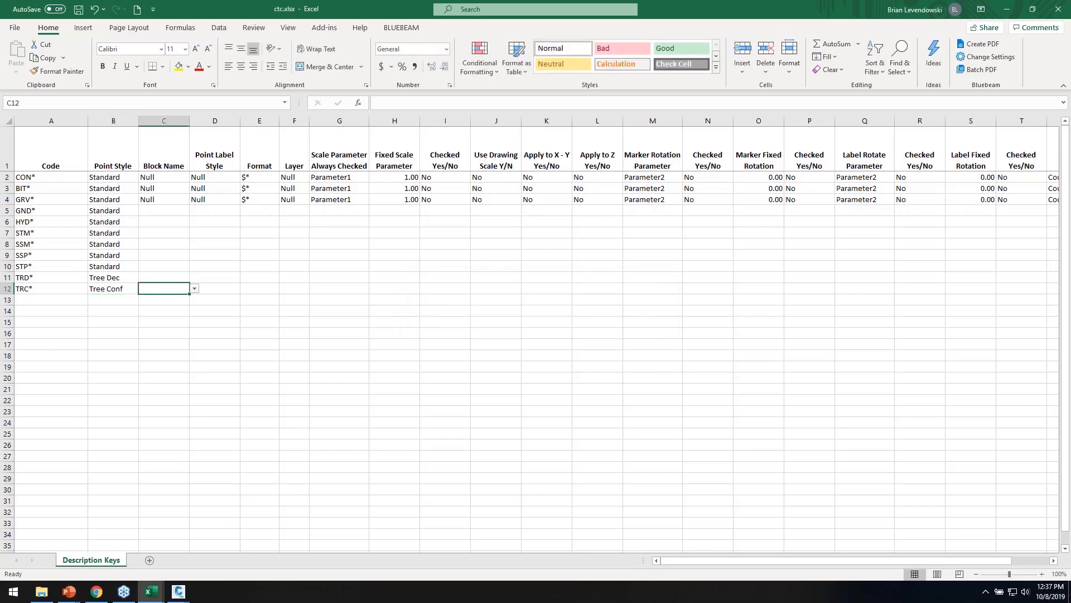
# Choose Tree 6 as the Block Name for the TRD* code in C11
pyautogui.click(164, 278)
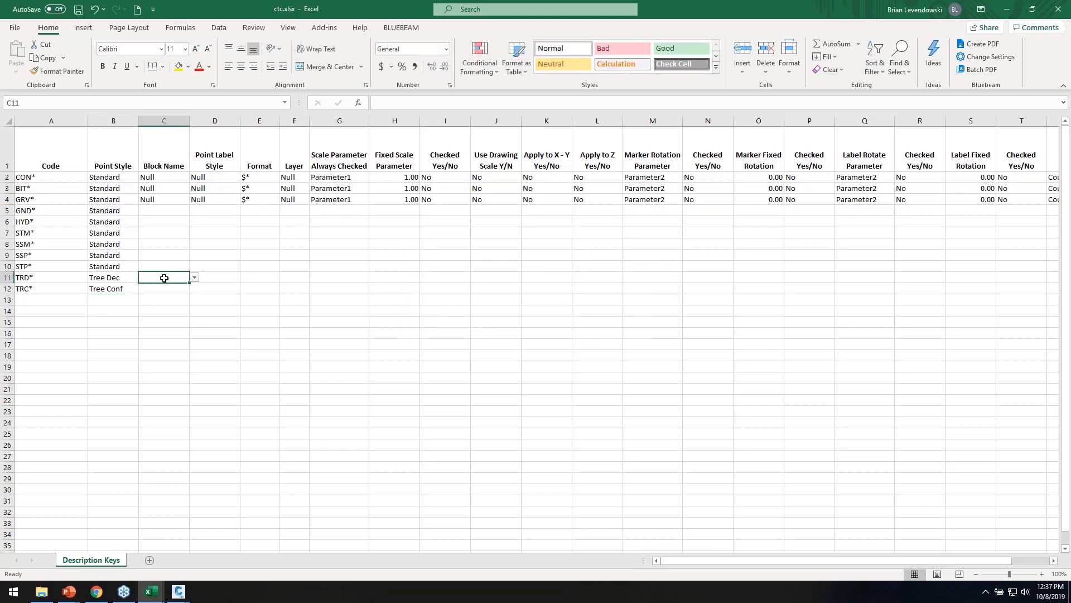
pyautogui.click(194, 279)
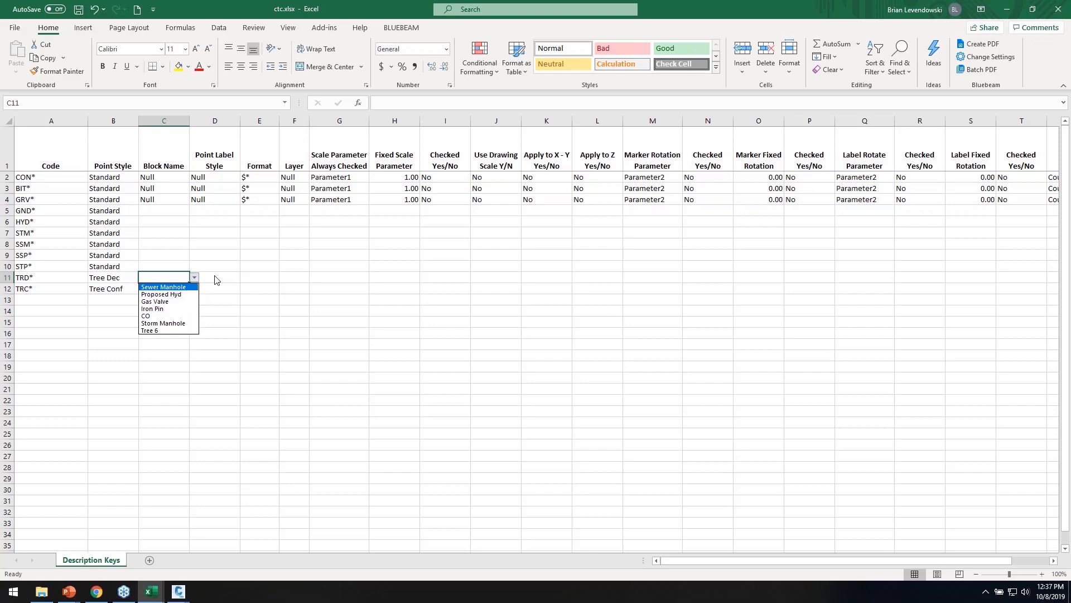
pyautogui.click(159, 331)
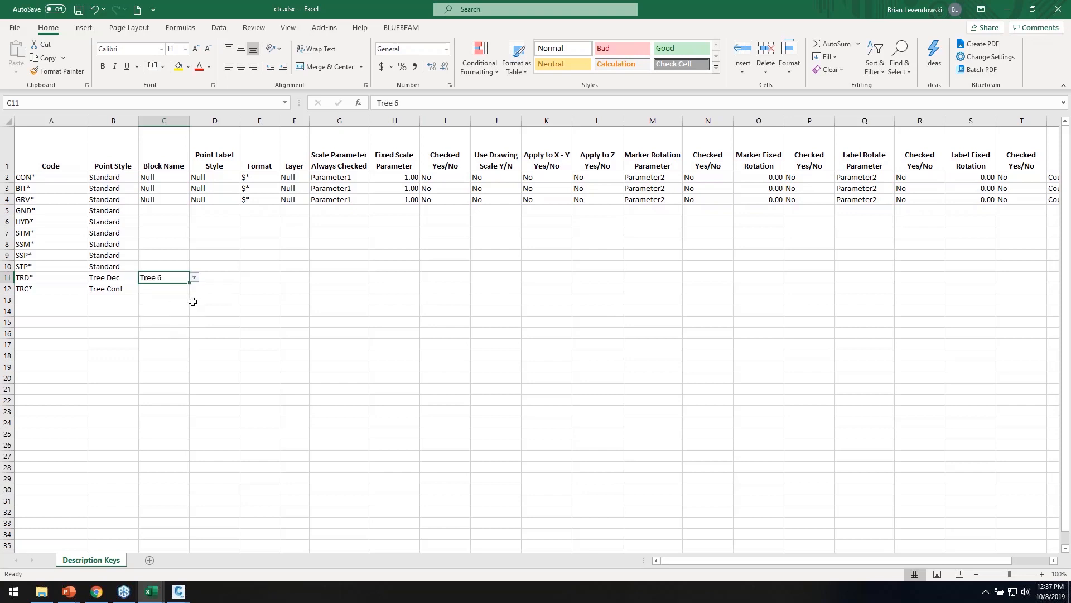
# Give the STM* code in row 7 the Point Style Storm MH and the Block Name Storm Manhole
pyautogui.click(118, 233)
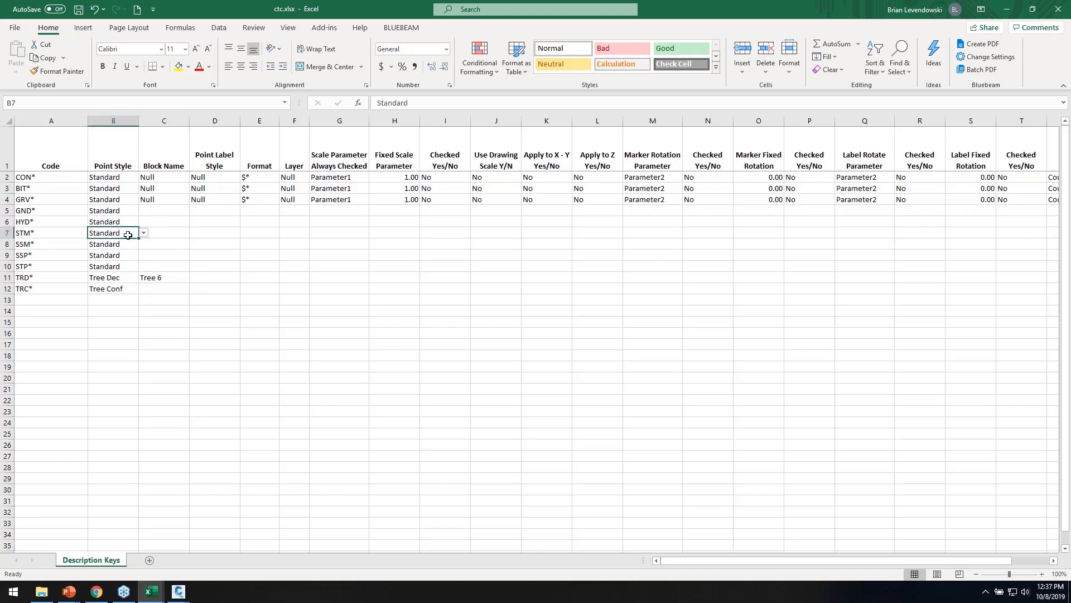
pyautogui.write('Storm MH')
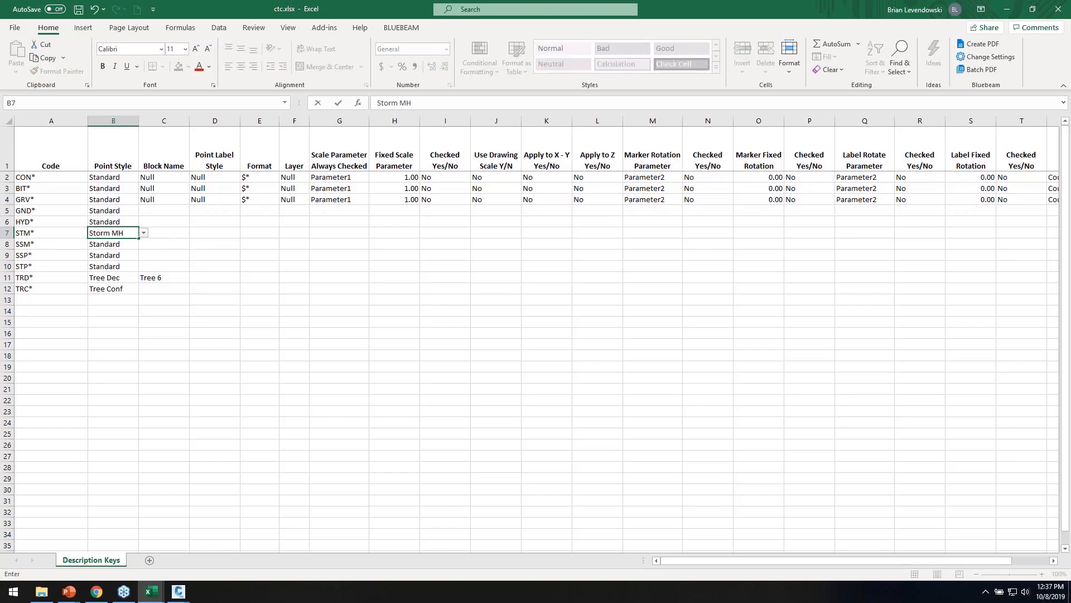
pyautogui.press('Tab')
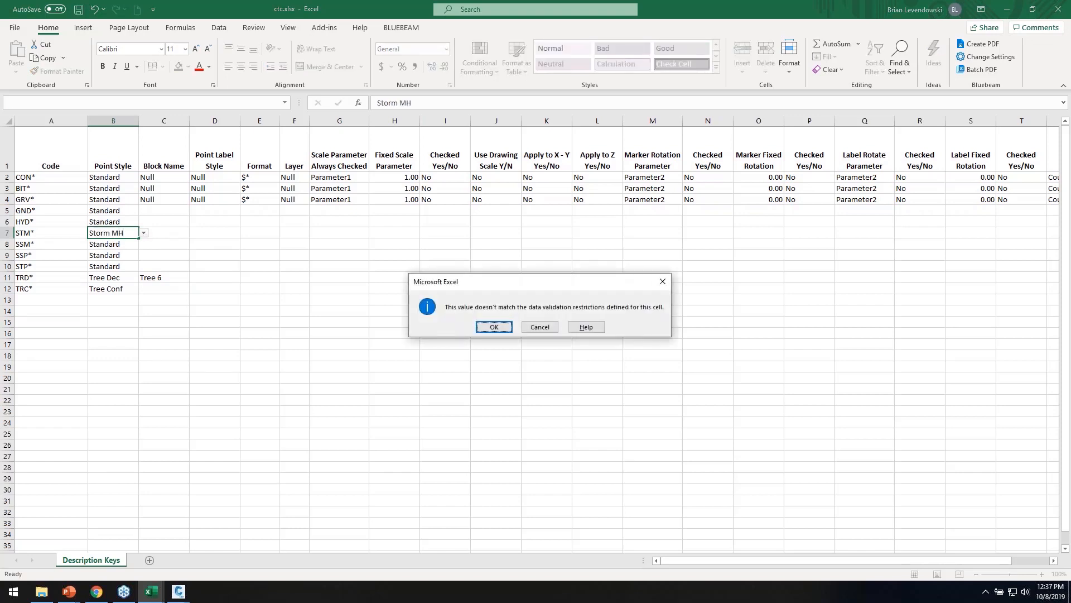
pyautogui.press('Return')
pyautogui.click(195, 233)
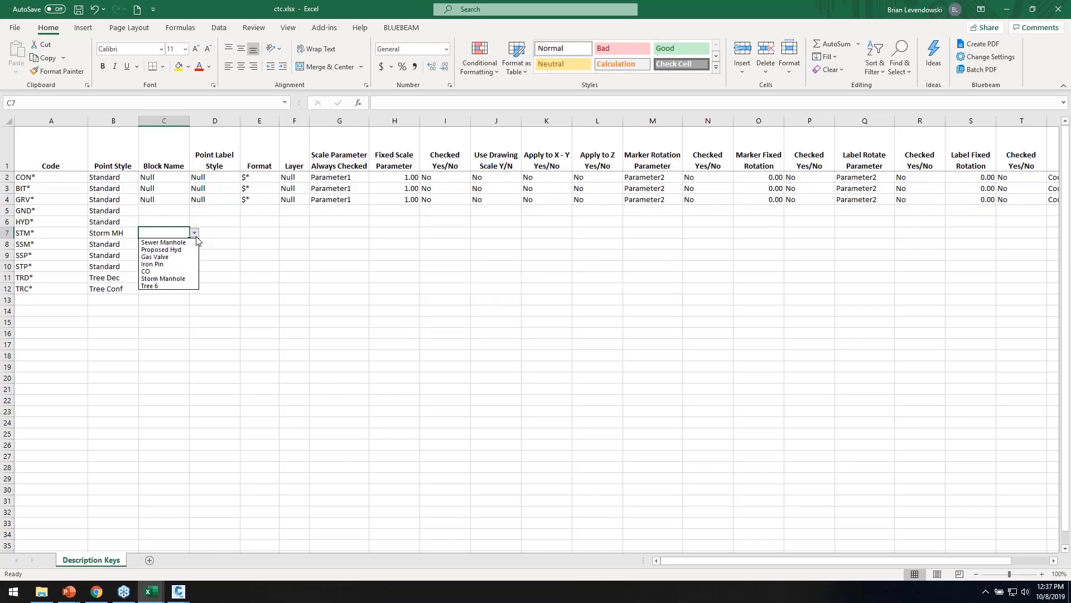
pyautogui.click(168, 279)
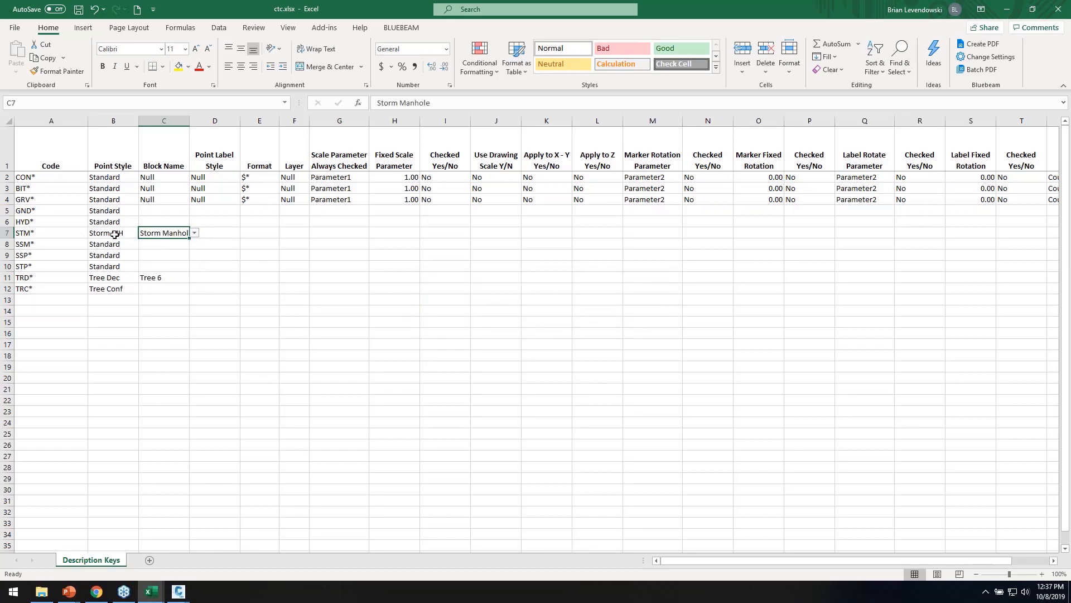
pyautogui.moveTo(129, 234); pyautogui.dragTo(170, 233)
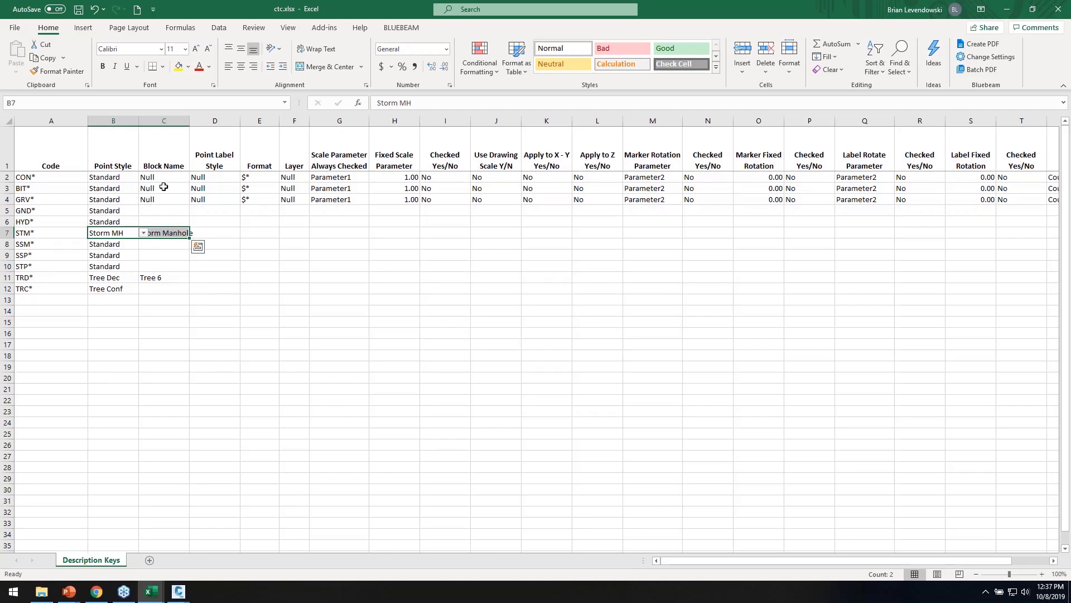
# Clear the Null entries from Block Name cells C2:C4 for the CON*, BIT* and GRV* codes
pyautogui.click(178, 177)
pyautogui.click(194, 177)
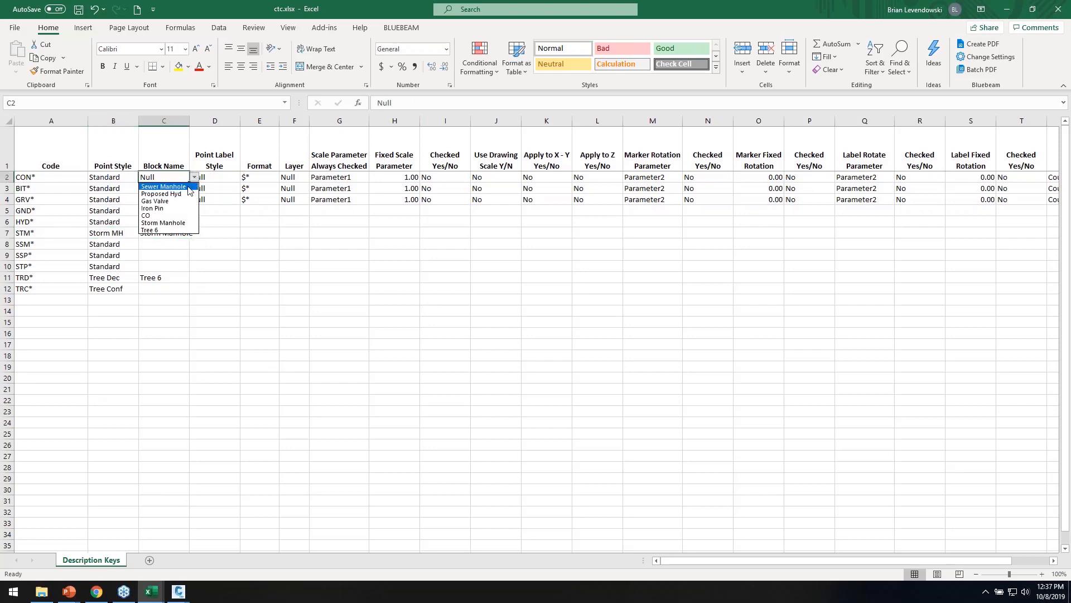
pyautogui.click(240, 251)
pyautogui.moveTo(167, 180); pyautogui.dragTo(159, 203)
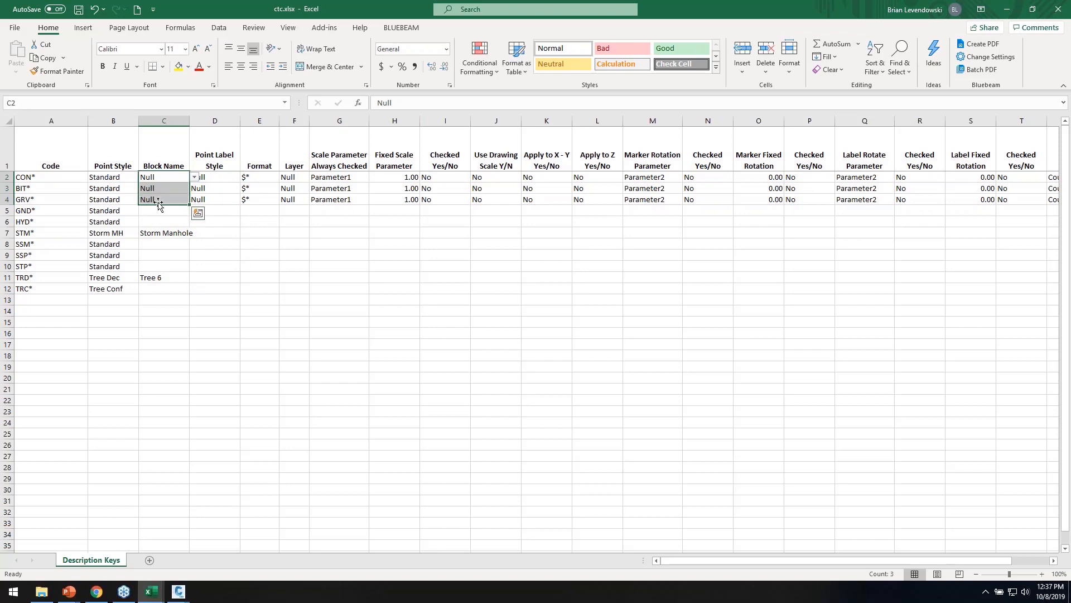
pyautogui.press('BackSpace')
pyautogui.press('Return')
pyautogui.press('BackSpace')
pyautogui.press('Return')
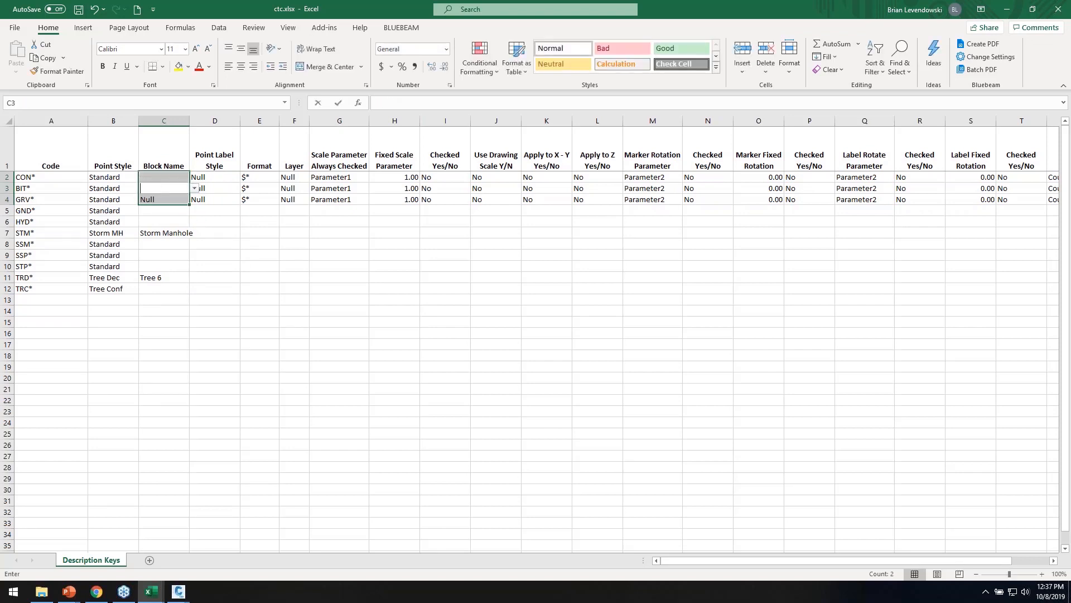
pyautogui.press('BackSpace')
pyautogui.press('Return')
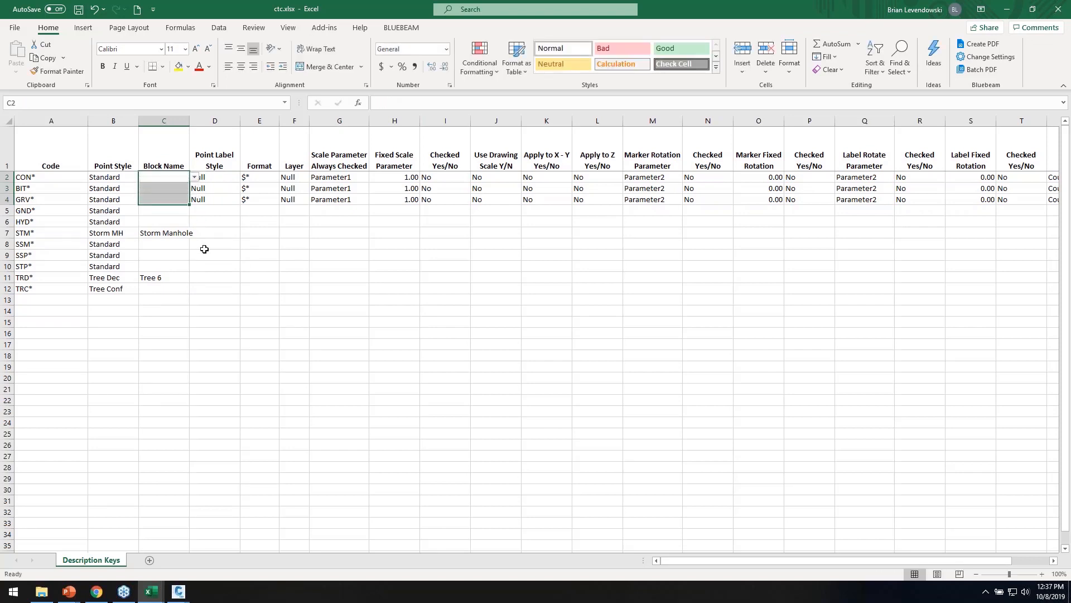
pyautogui.click(213, 223)
pyautogui.moveTo(114, 177); pyautogui.dragTo(121, 209)
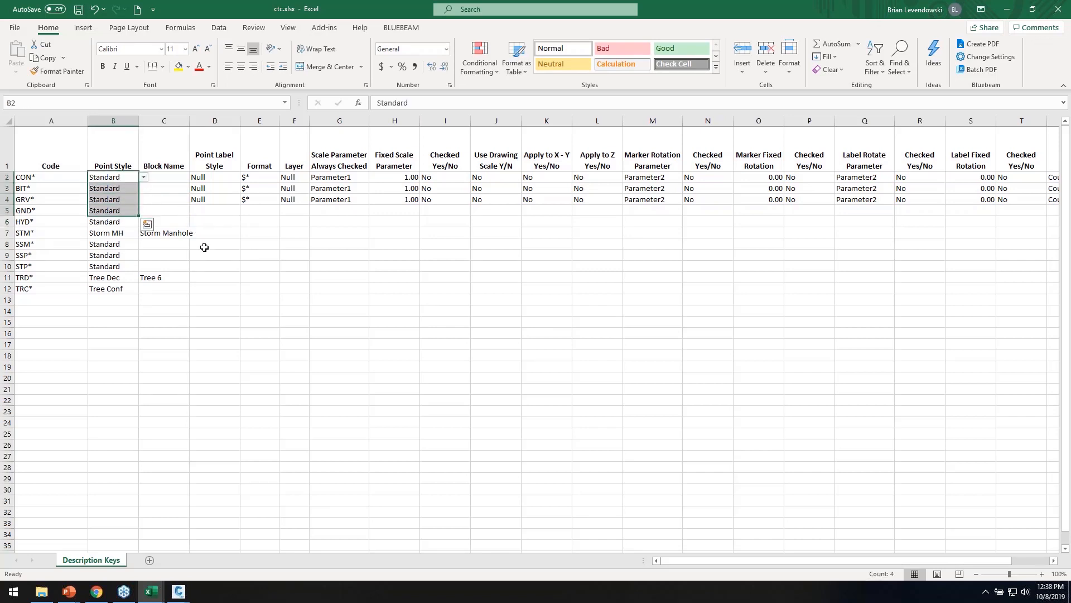
pyautogui.click(126, 245)
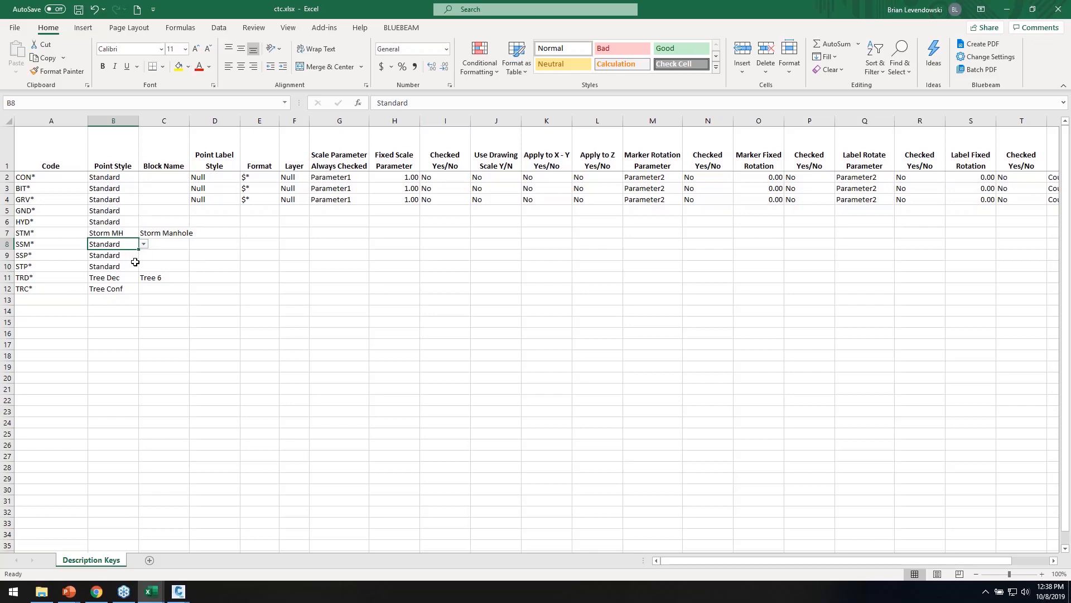
# Give the HYD* code in row 6 the Point Style Hydrant and the Block Name Proposed Hyd
pyautogui.click(108, 221)
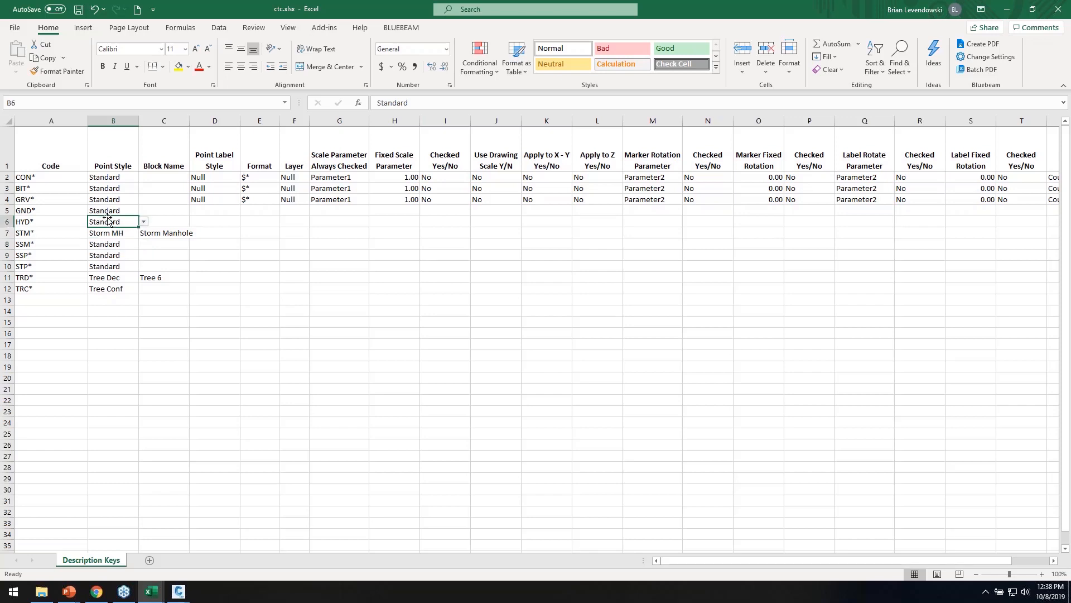
pyautogui.write('H')
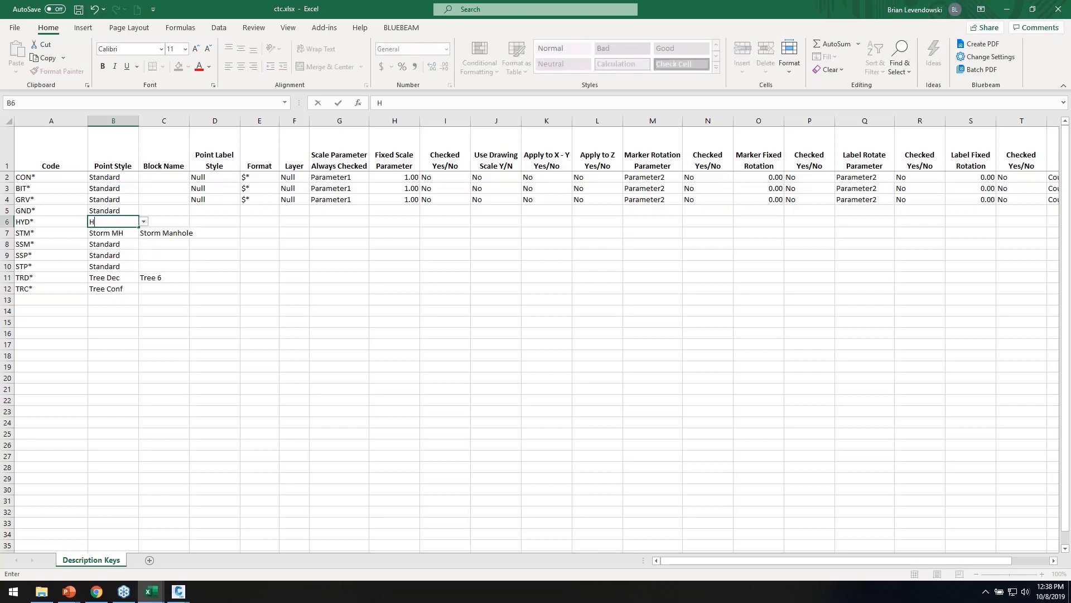
pyautogui.write('ydrant')
pyautogui.press('Return')
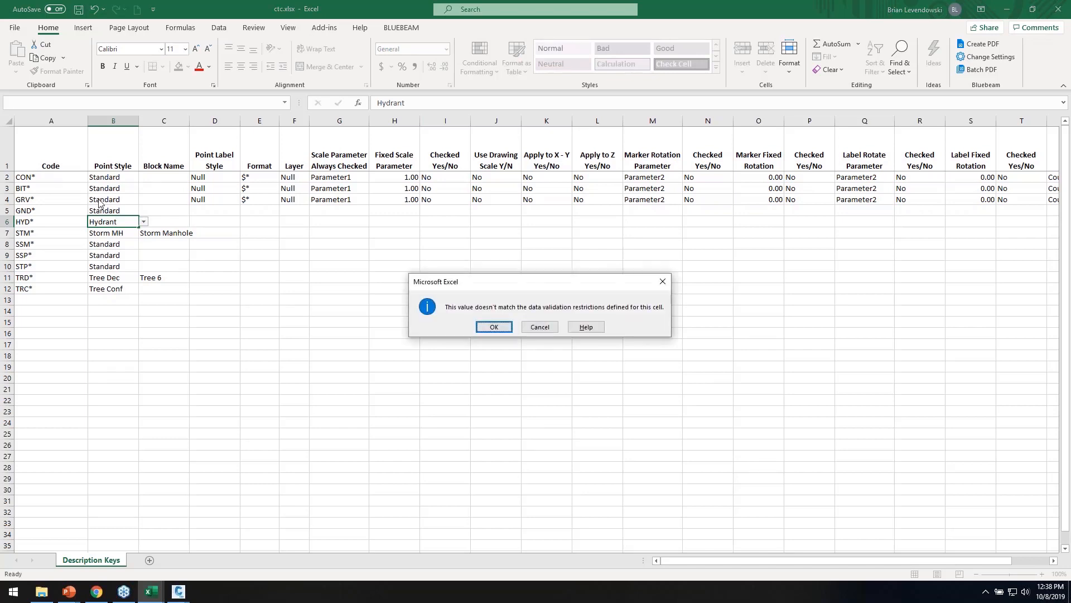
pyautogui.press('Return')
pyautogui.click(179, 222)
pyautogui.click(194, 222)
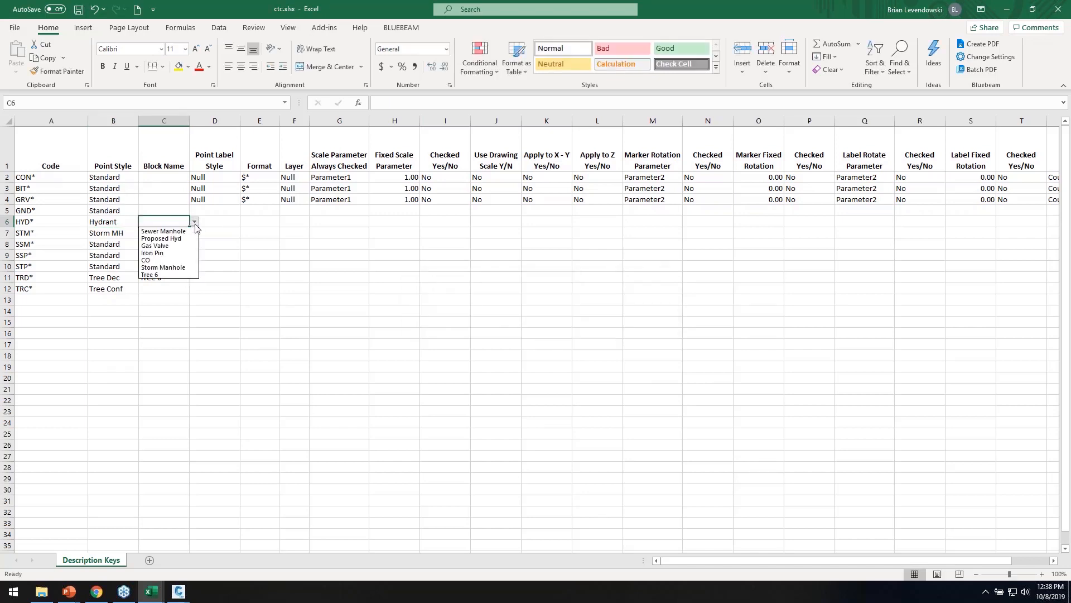
pyautogui.click(174, 239)
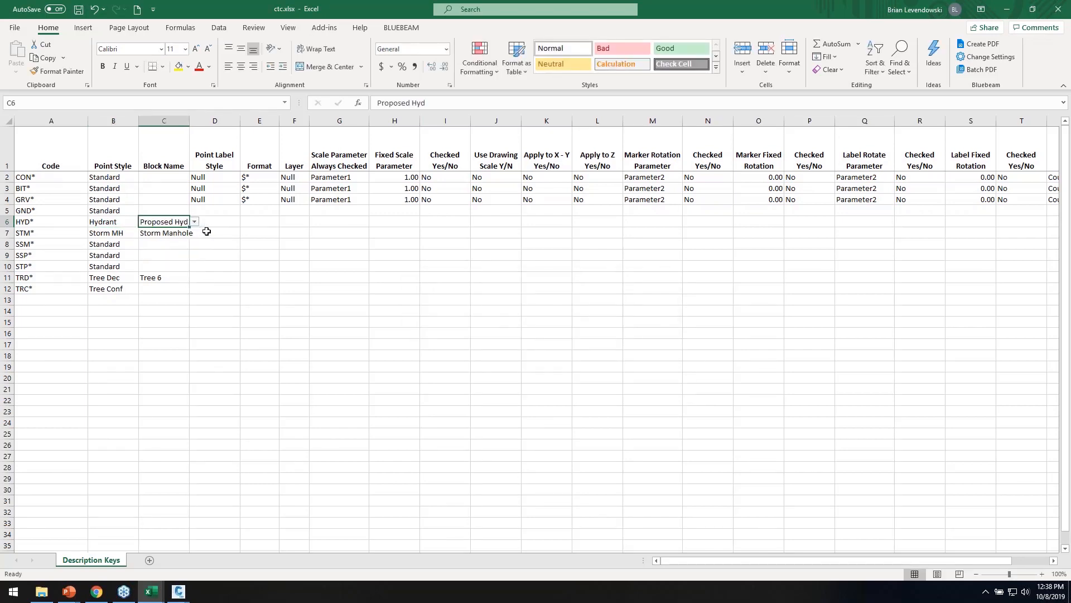
pyautogui.click(167, 257)
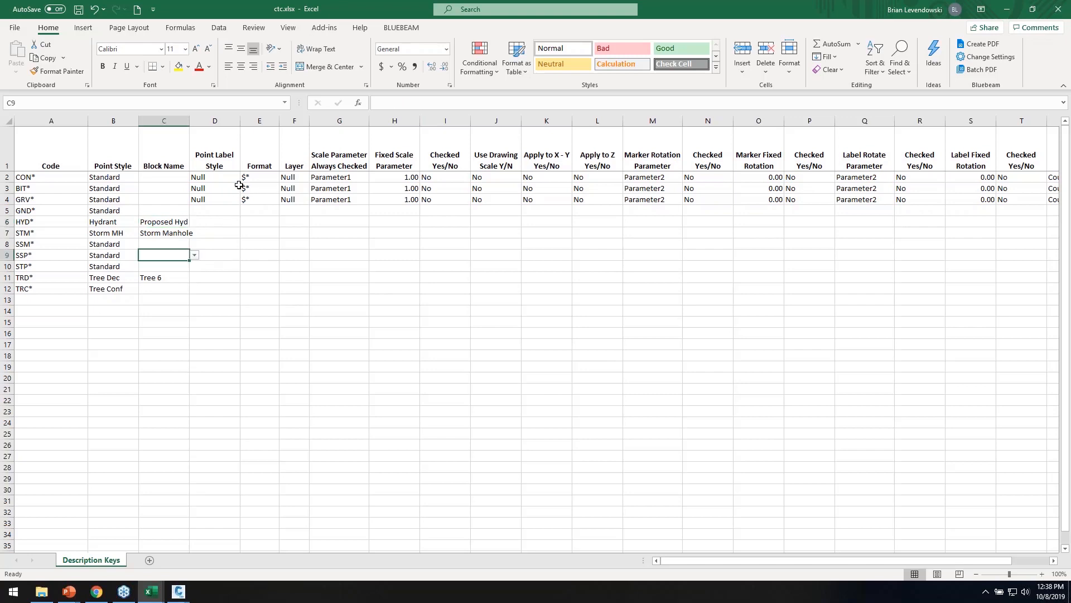
# Set the Point Label Style to Standard for all codes in D2:D12
pyautogui.click(216, 177)
pyautogui.click(246, 177)
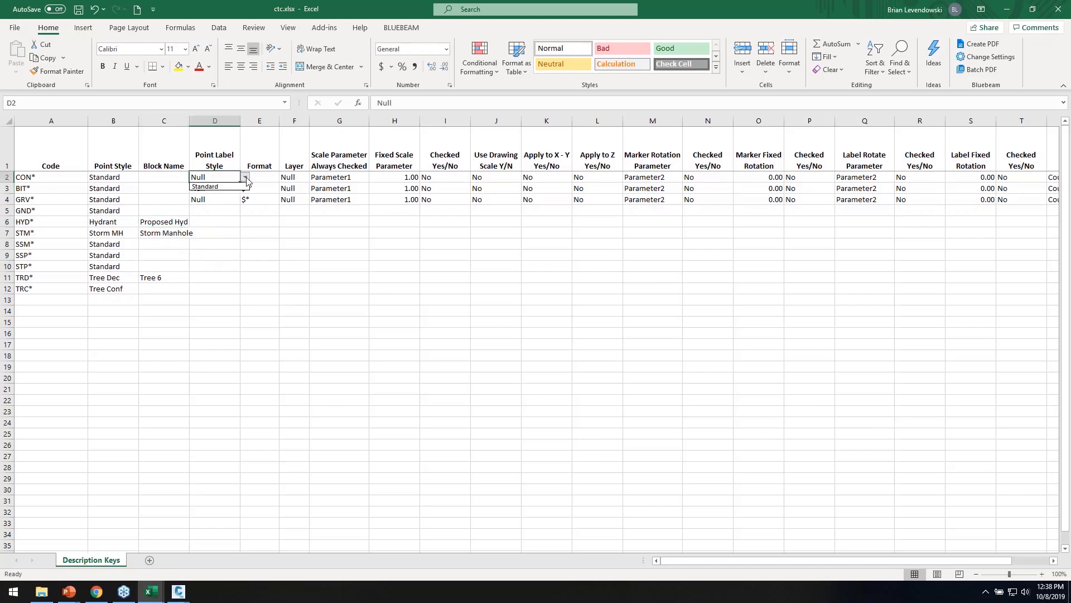
pyautogui.click(235, 187)
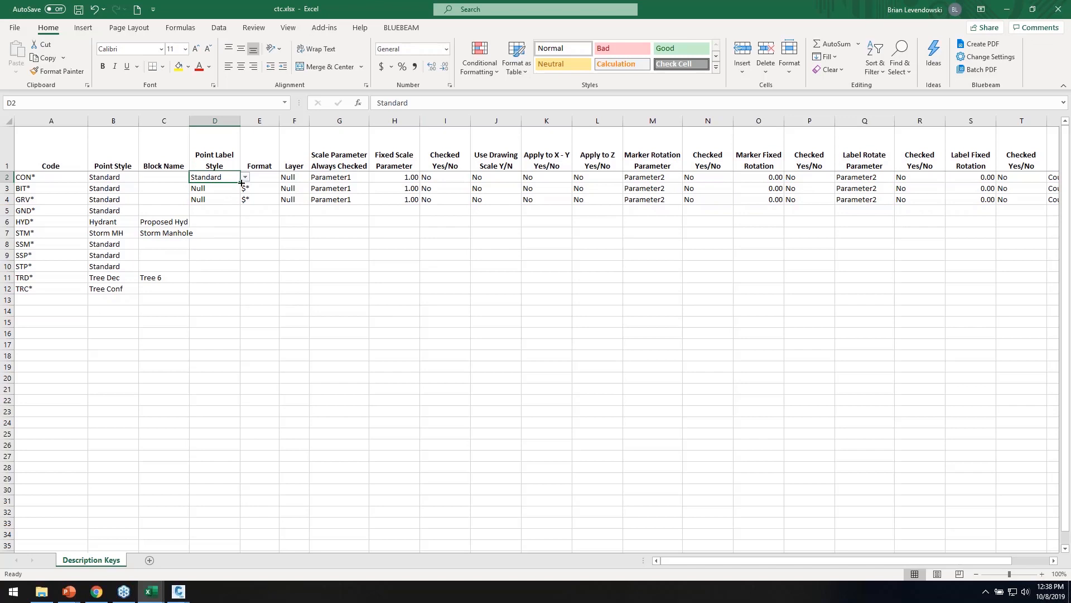
pyautogui.moveTo(241, 182); pyautogui.dragTo(242, 294)
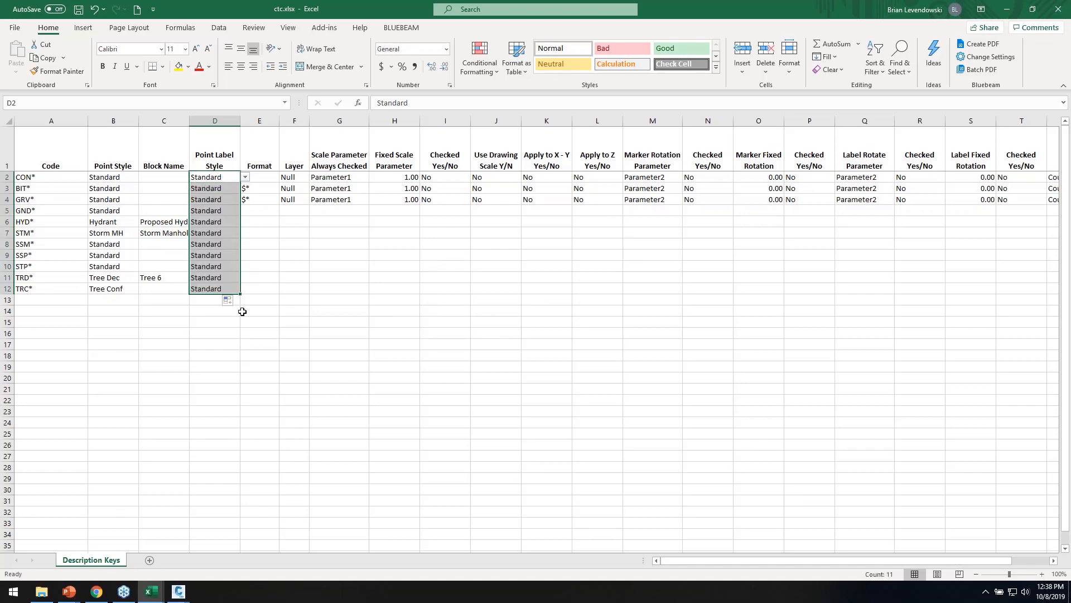
# Enter Desc Only as the Point Label Style for the TRD* and TRC* codes in D11 and D12
pyautogui.click(211, 278)
pyautogui.write('De')
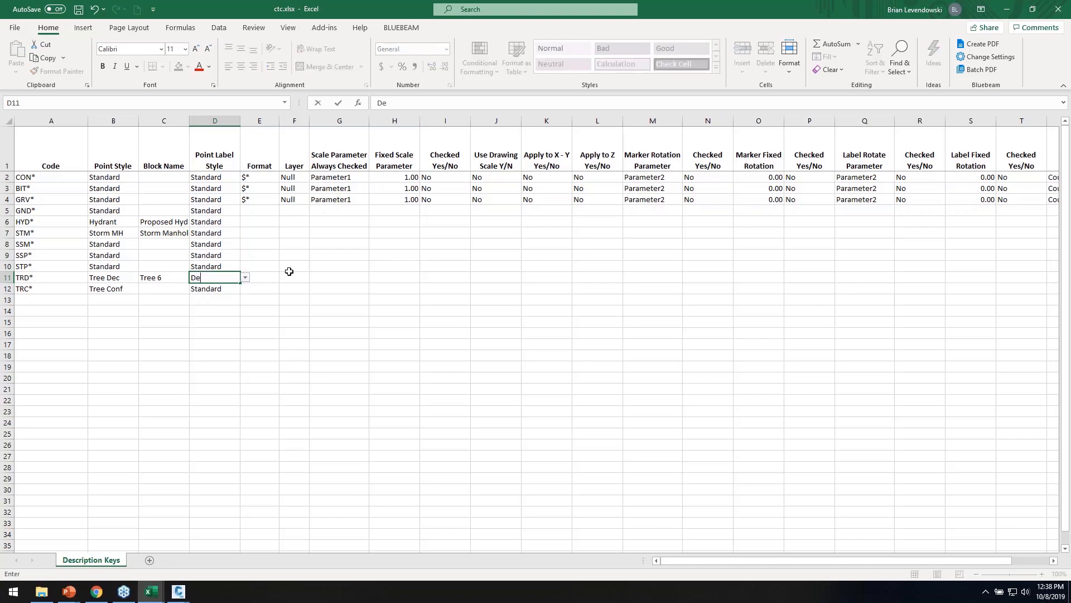
pyautogui.write('sc Only')
pyautogui.press('Return')
pyautogui.press('Return')
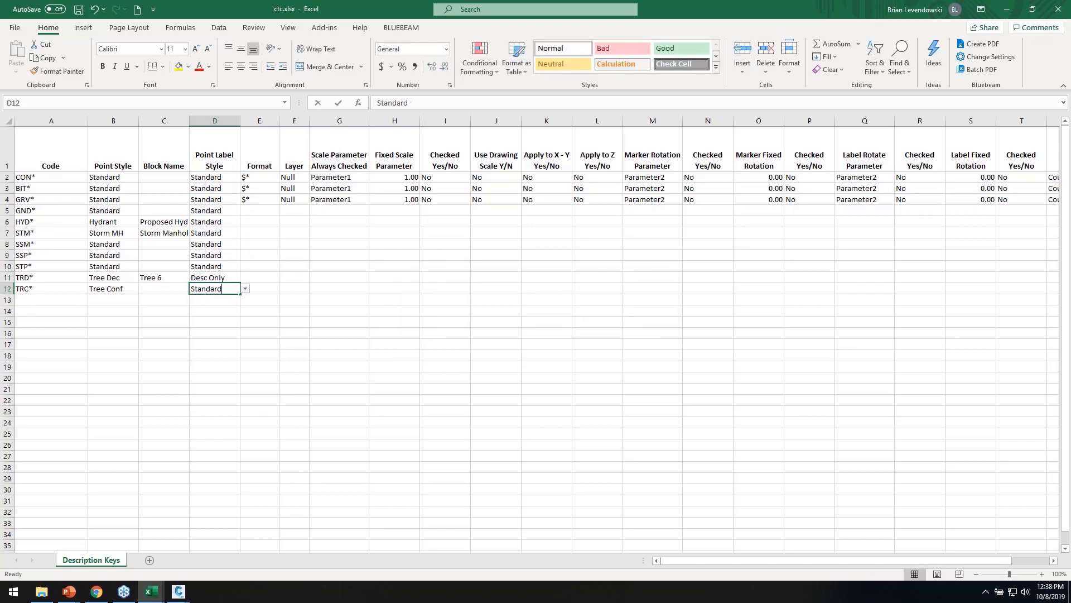
pyautogui.write('Desc Only')
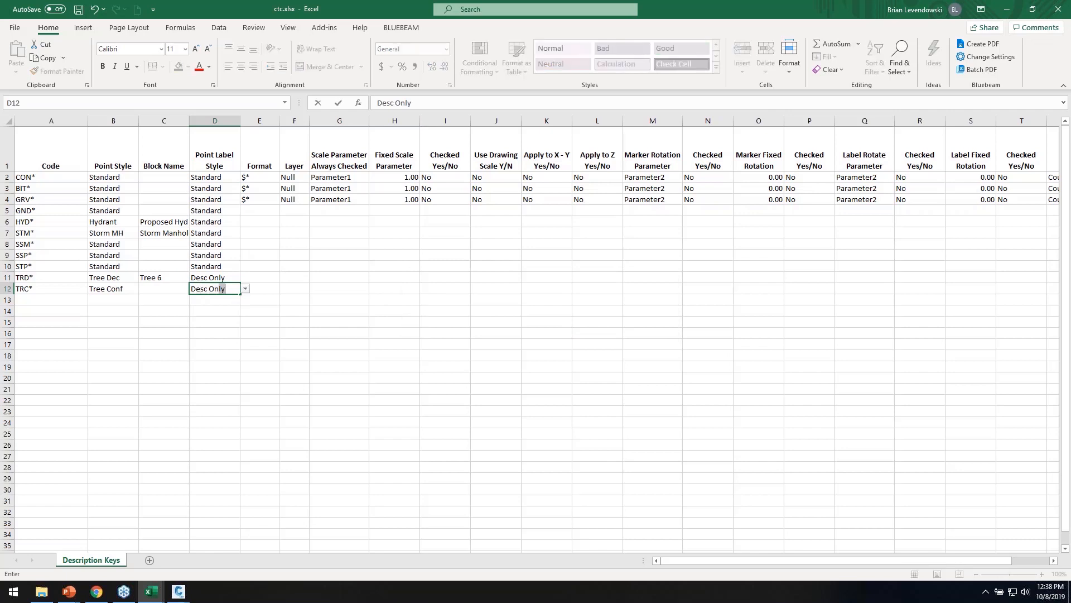
pyautogui.press('Return')
pyautogui.press('Return')
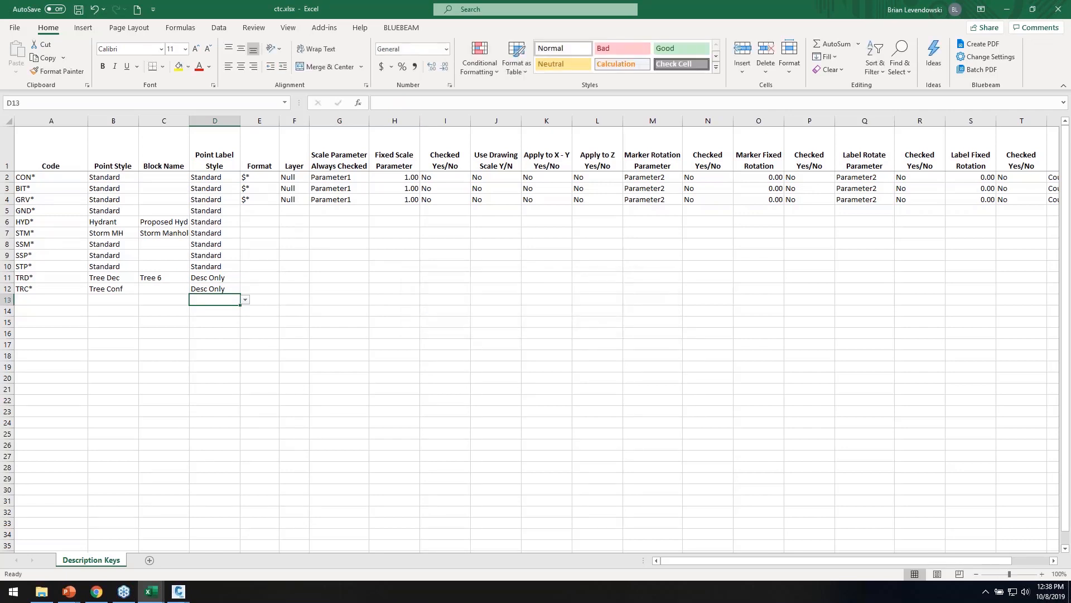
pyautogui.click(228, 277)
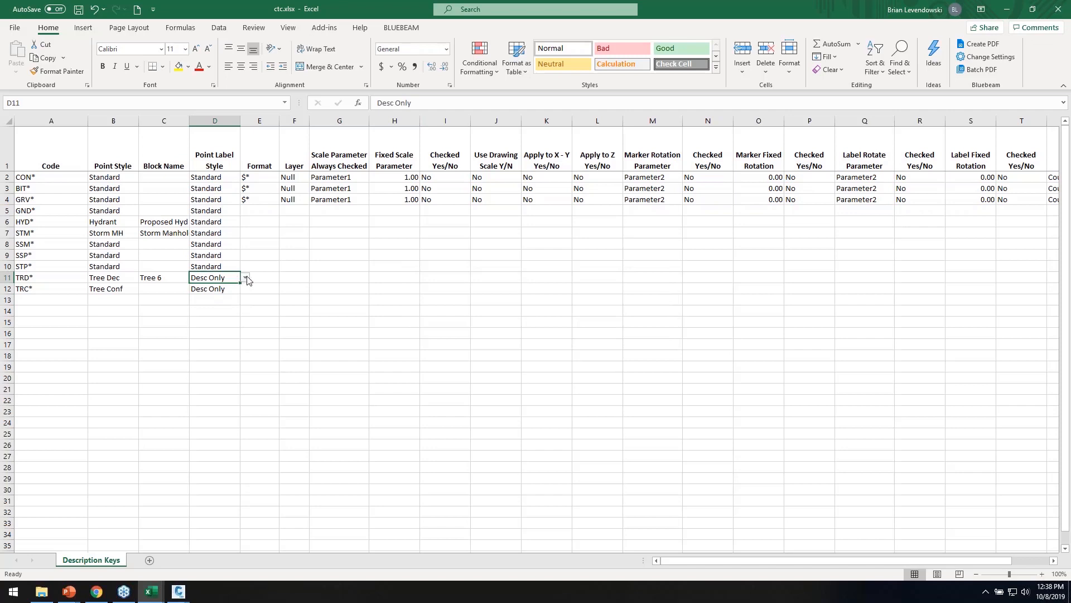
pyautogui.click(246, 277)
pyautogui.press('Escape')
# Widen the Layer column and assign layer V-PAVE-CONC to the CON* code in F2
pyautogui.moveTo(310, 121); pyautogui.dragTo(418, 121)
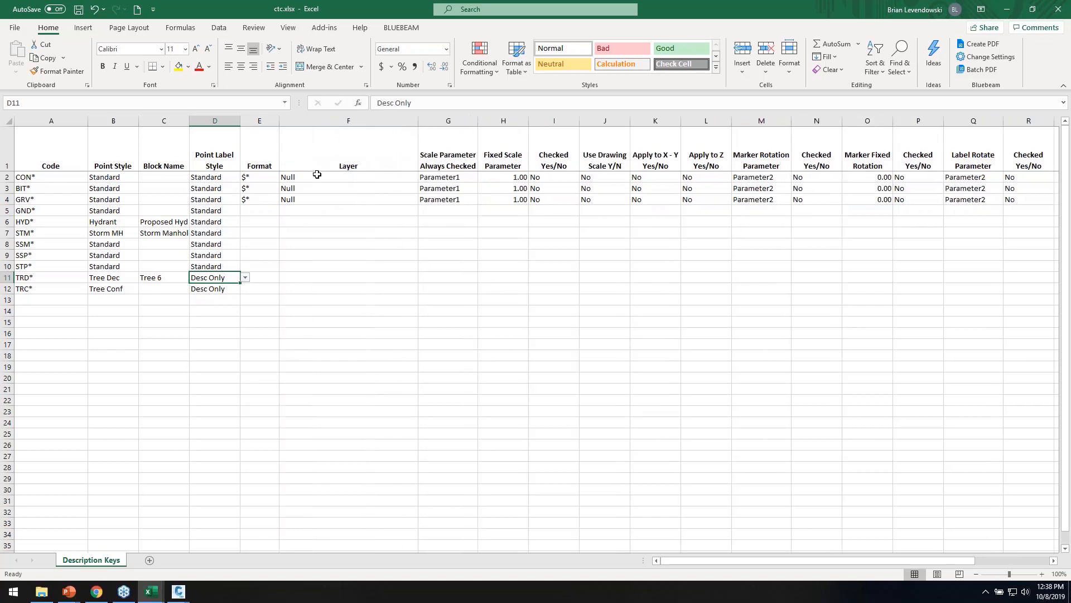
pyautogui.click(357, 177)
pyautogui.click(423, 176)
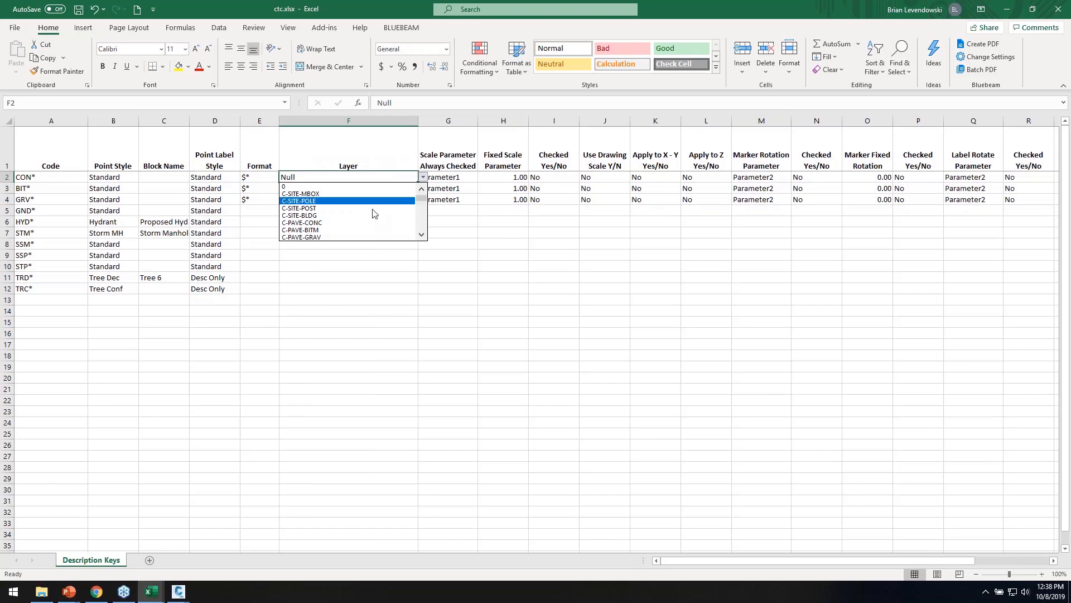
pyautogui.moveTo(423, 200); pyautogui.dragTo(424, 209)
pyautogui.click(332, 223)
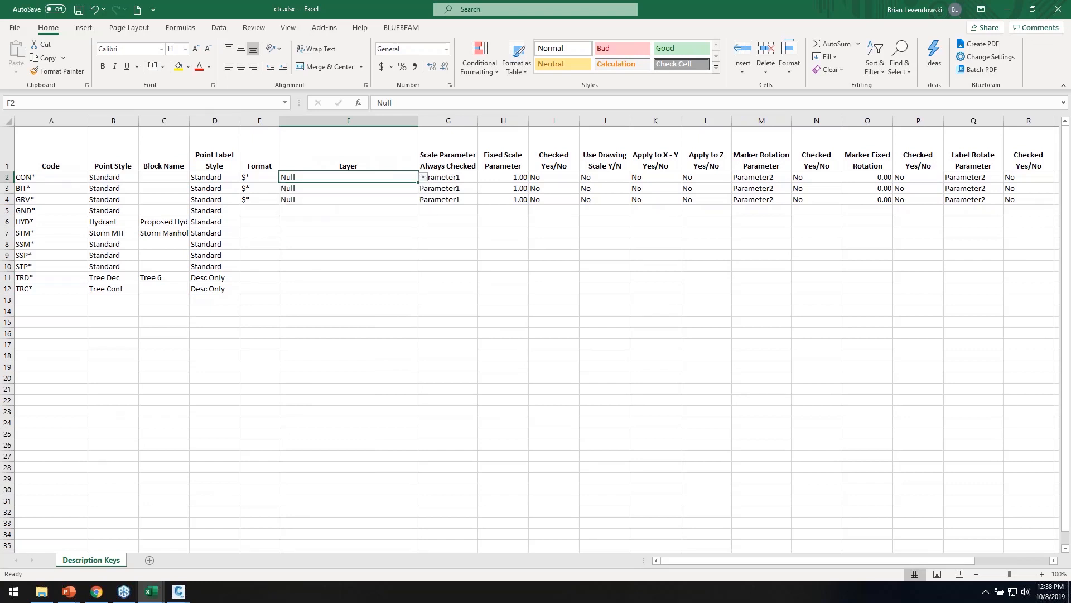
# Assign layer V-PAVE-BITM to the BIT* code in F3 and C-PAVE-GRAV to the GRV* code in F4
pyautogui.click(406, 190)
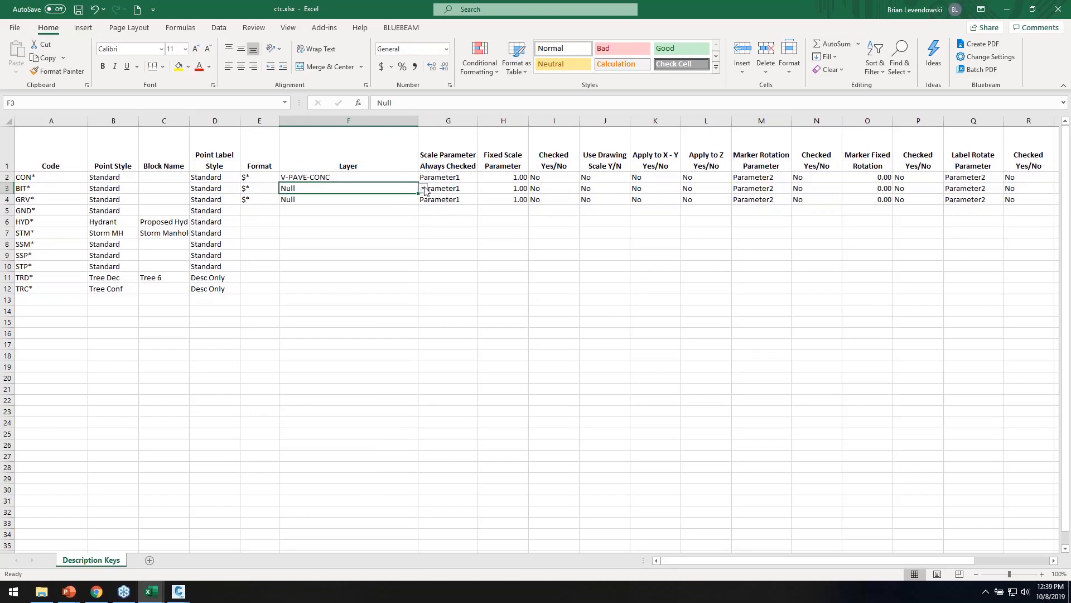
pyautogui.click(423, 189)
pyautogui.moveTo(421, 213)
pyautogui.mouseDown()
pyautogui.moveTo(420, 240)
pyautogui.moveTo(421, 227)
pyautogui.mouseUp()
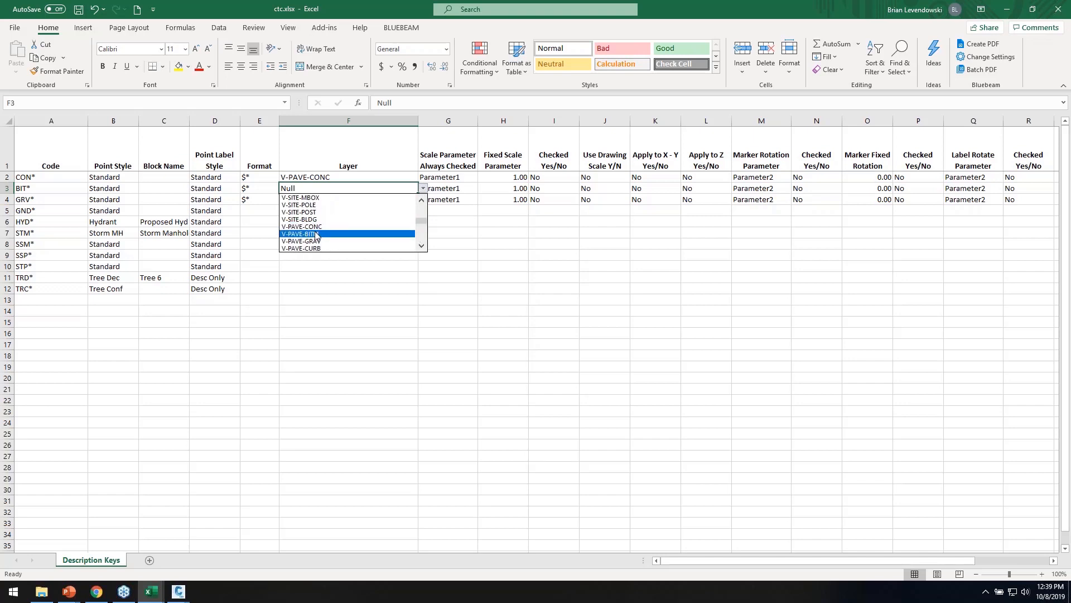
pyautogui.click(380, 231)
pyautogui.click(404, 200)
pyautogui.click(423, 199)
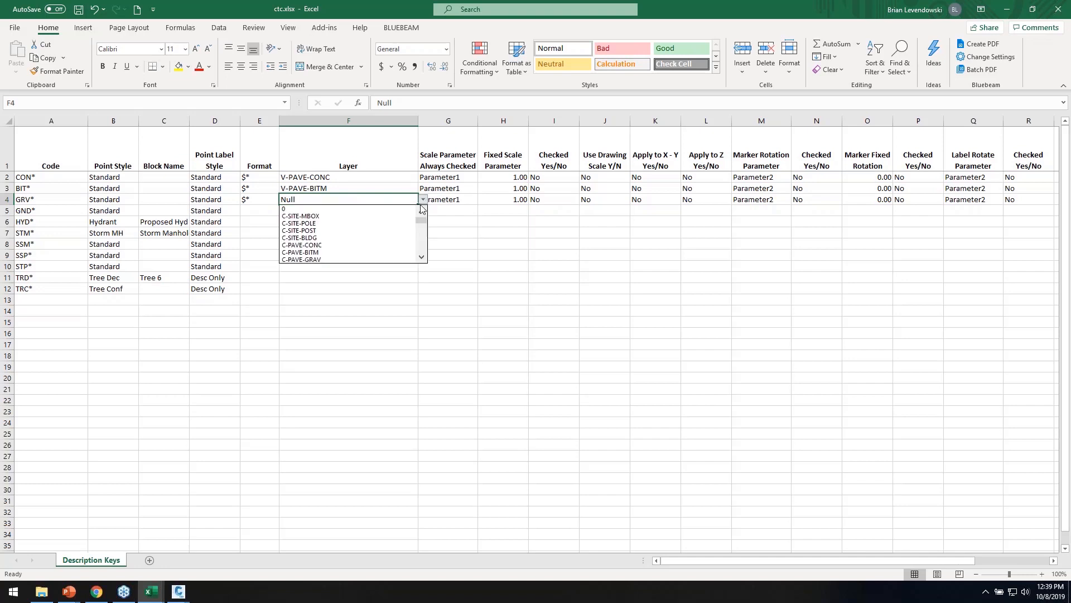
pyautogui.click(377, 260)
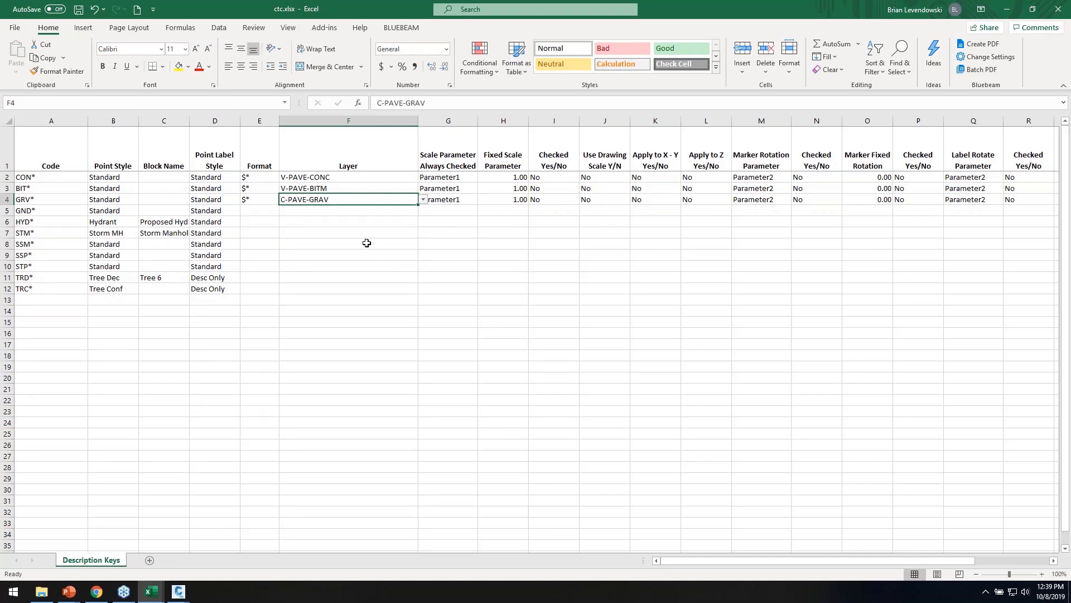
# Fill the $* Format value down to row 12 and save the workbook
pyautogui.click(303, 243)
pyautogui.click(264, 198)
pyautogui.moveTo(279, 205); pyautogui.dragTo(281, 294)
pyautogui.click(346, 258)
pyautogui.hotkey('ctrl', 's')
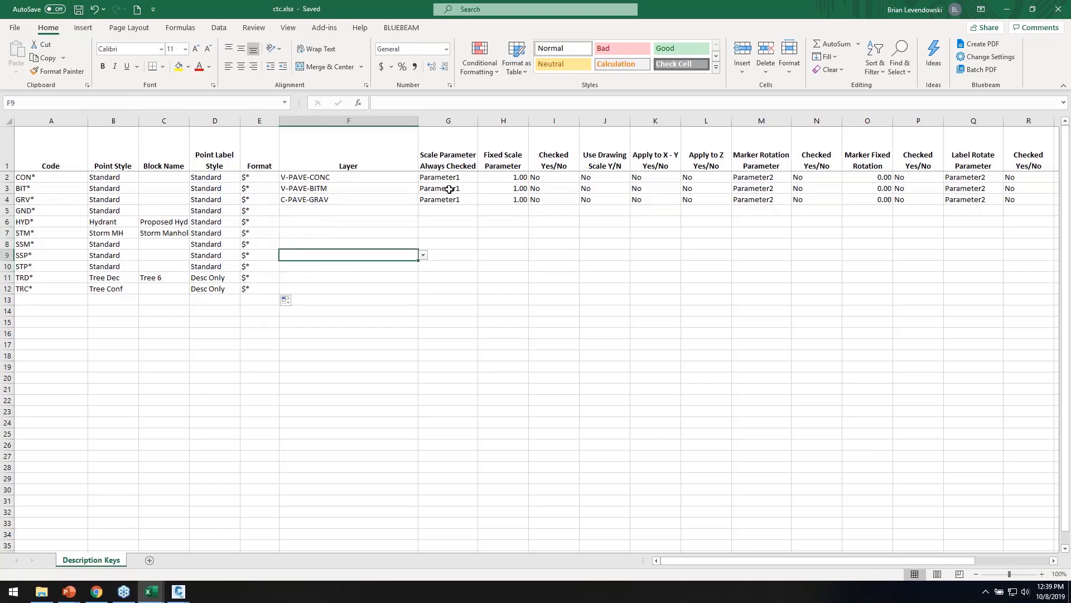
# Fill the scale, rotation and direction settings in columns G to U down through row 12
pyautogui.moveTo(449, 189); pyautogui.dragTo(1000, 302)
pyautogui.moveTo(1000, 302); pyautogui.dragTo(1000, 284)
pyautogui.click(999, 287)
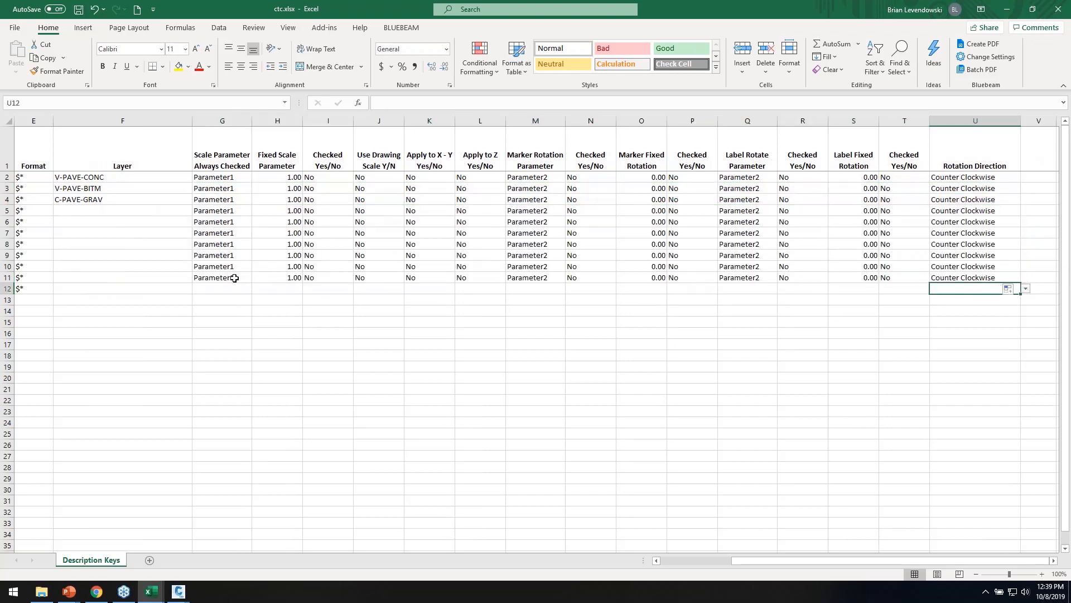
pyautogui.moveTo(233, 278); pyautogui.dragTo(1018, 300)
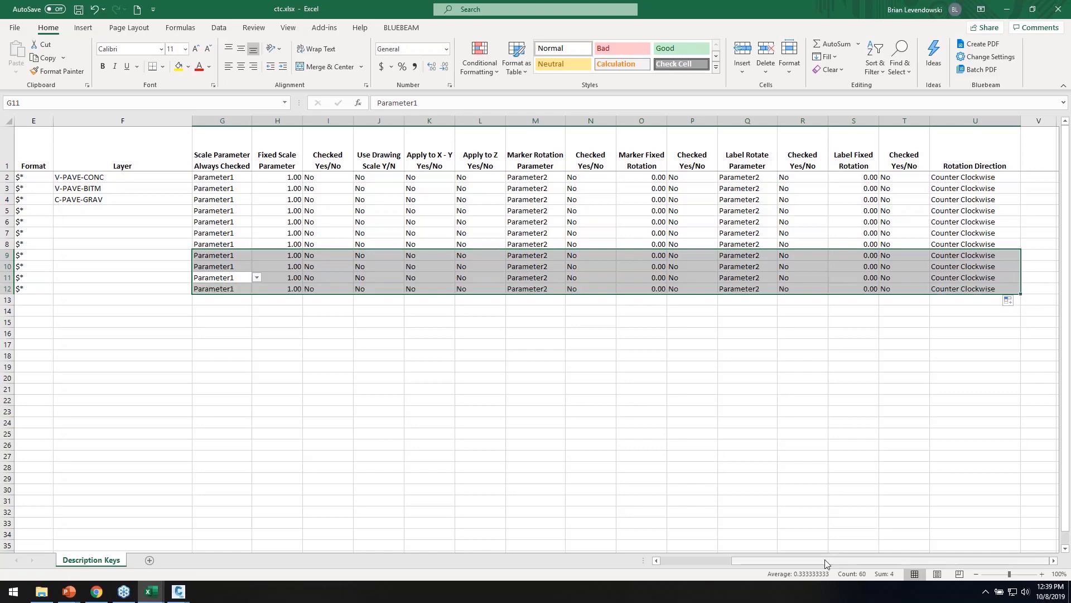
pyautogui.moveTo(860, 560); pyautogui.dragTo(789, 560)
pyautogui.click(419, 375)
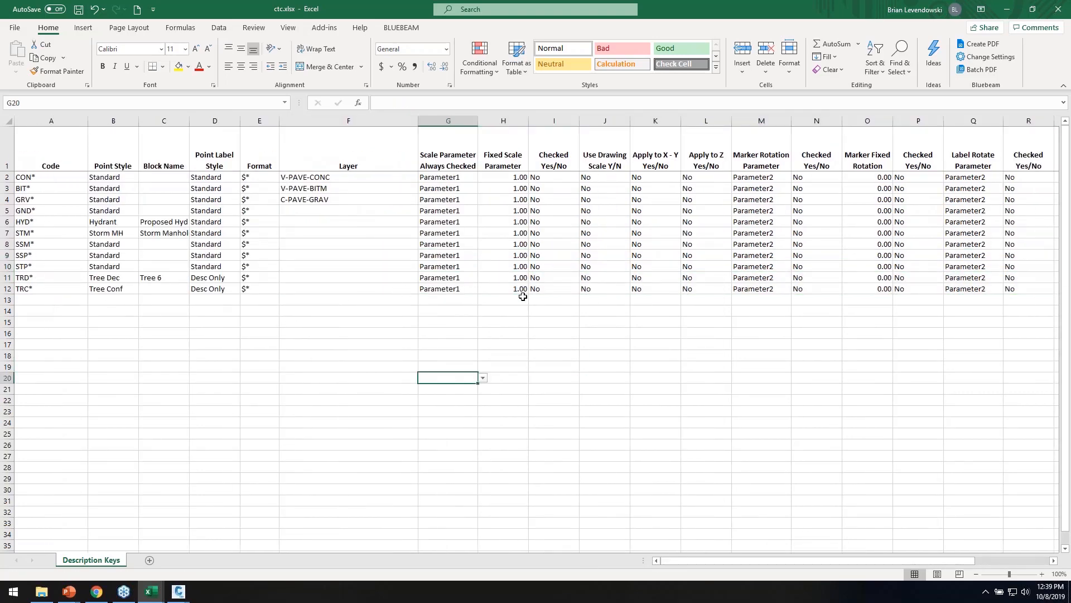
# Set Apply to X - Y to Yes for the TRD* and TRC* codes in K11 and K12
pyautogui.click(643, 278)
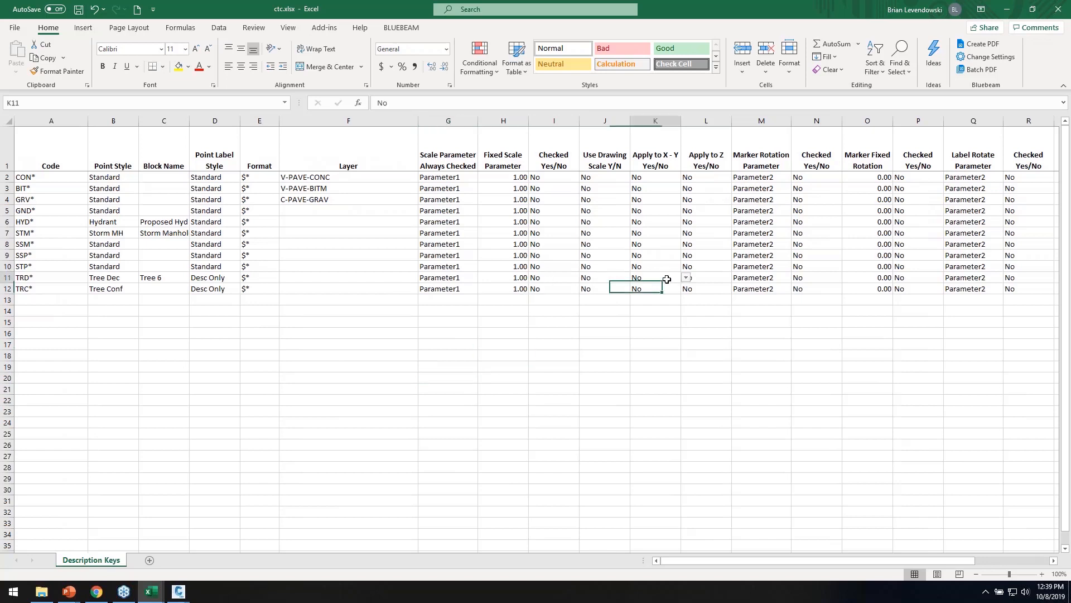
pyautogui.click(687, 277)
pyautogui.click(667, 286)
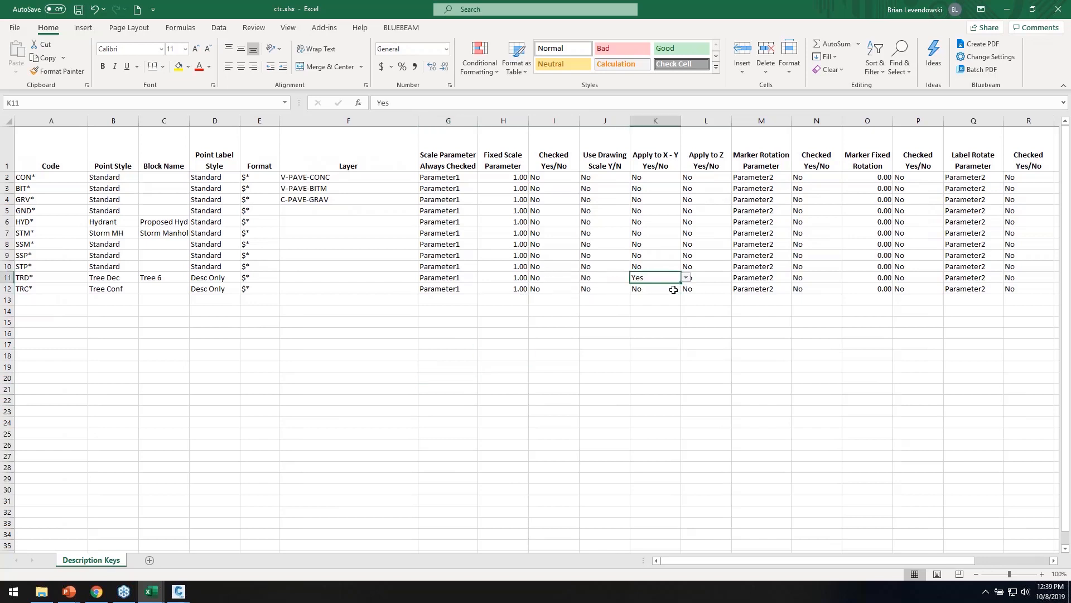
pyautogui.click(675, 289)
pyautogui.click(687, 288)
pyautogui.click(662, 298)
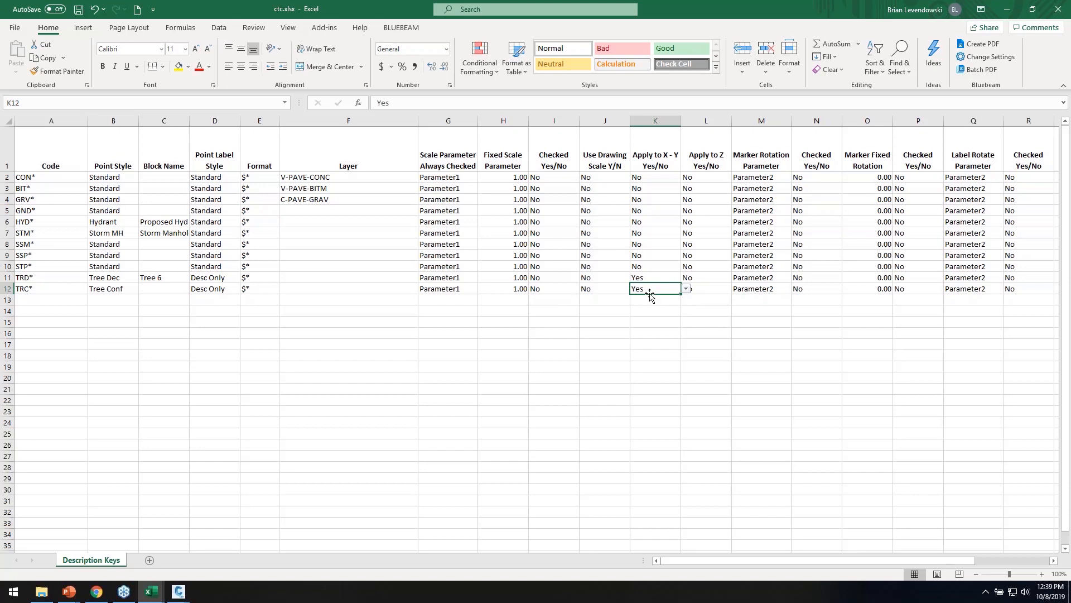
# Set the fixed scale Checked value to Yes for TRD* and TRC* in I11 and I12, and save the workbook
pyautogui.click(571, 279)
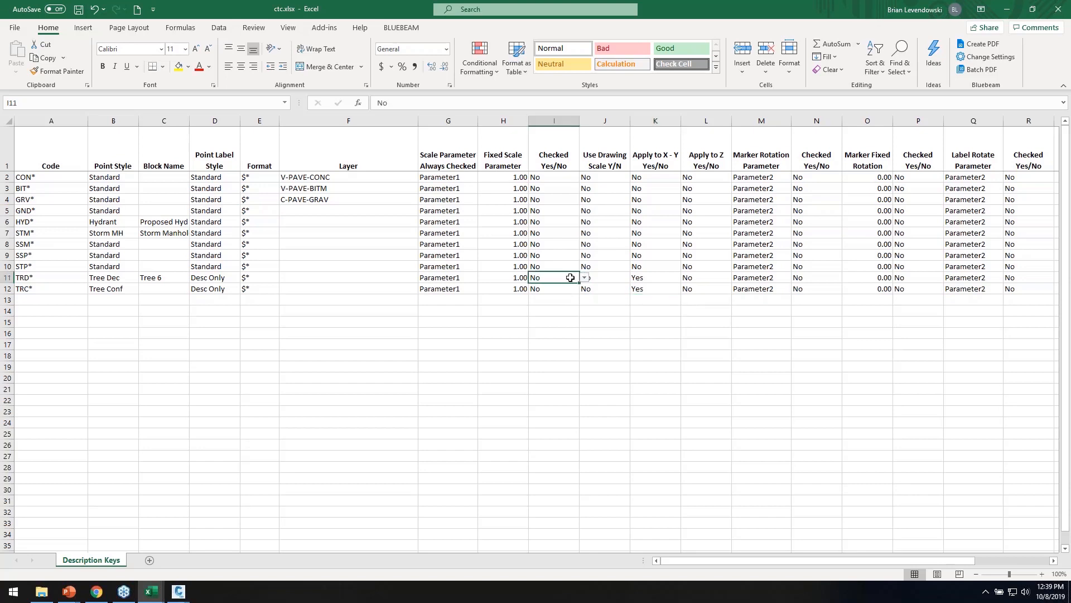
pyautogui.click(585, 279)
pyautogui.click(572, 287)
pyautogui.click(570, 288)
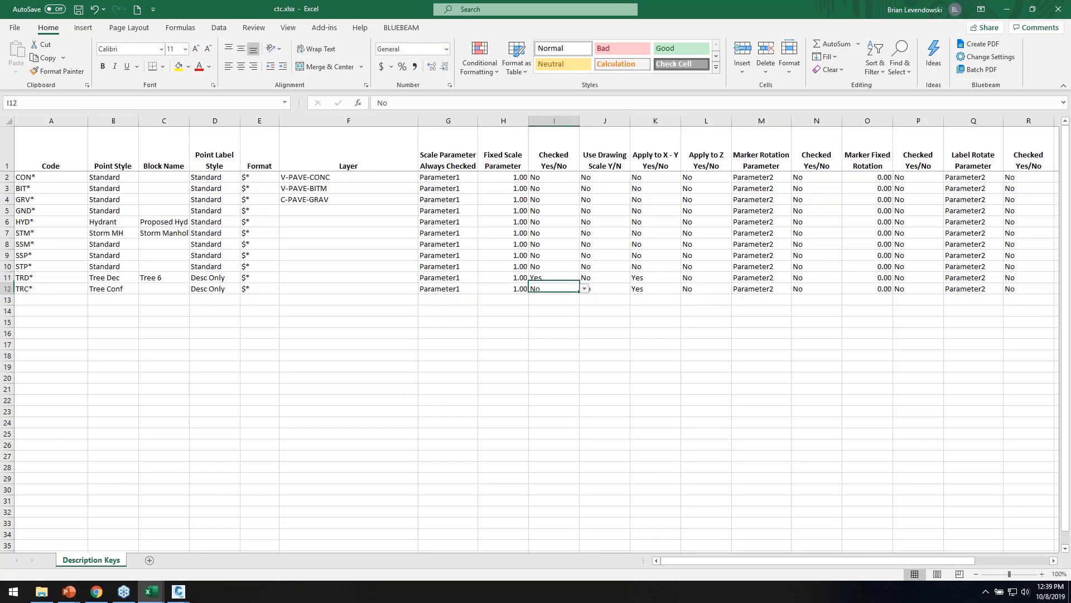
pyautogui.click(585, 288)
pyautogui.click(566, 298)
pyautogui.click(546, 329)
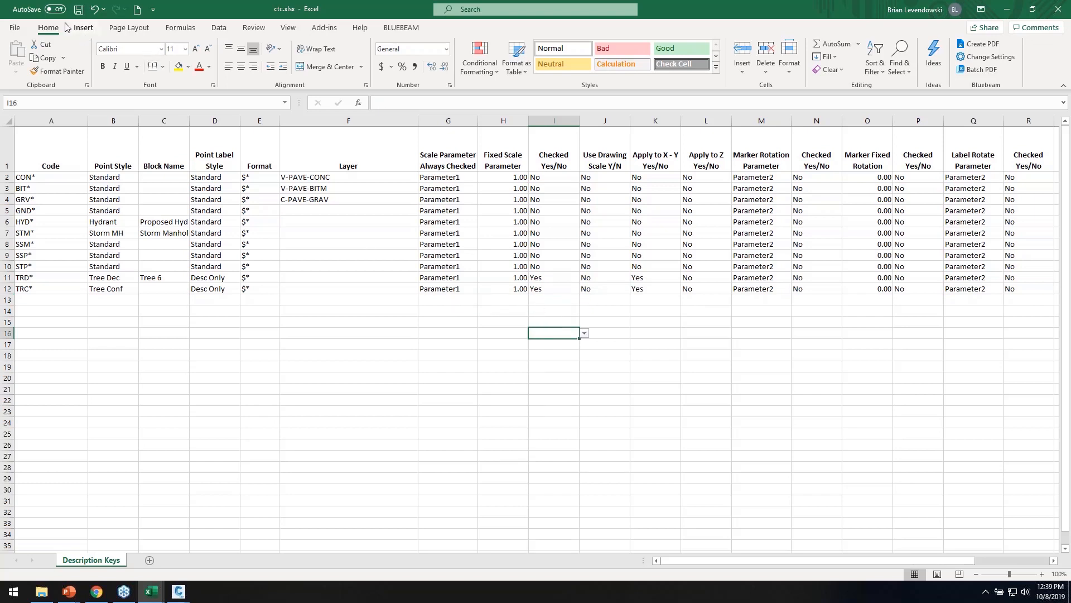
pyautogui.click(80, 10)
# Switch to Civil 3D and load ctc.xlsx as the Excel file in the Create/Edit Description Key Set tool
pyautogui.click(1007, 9)
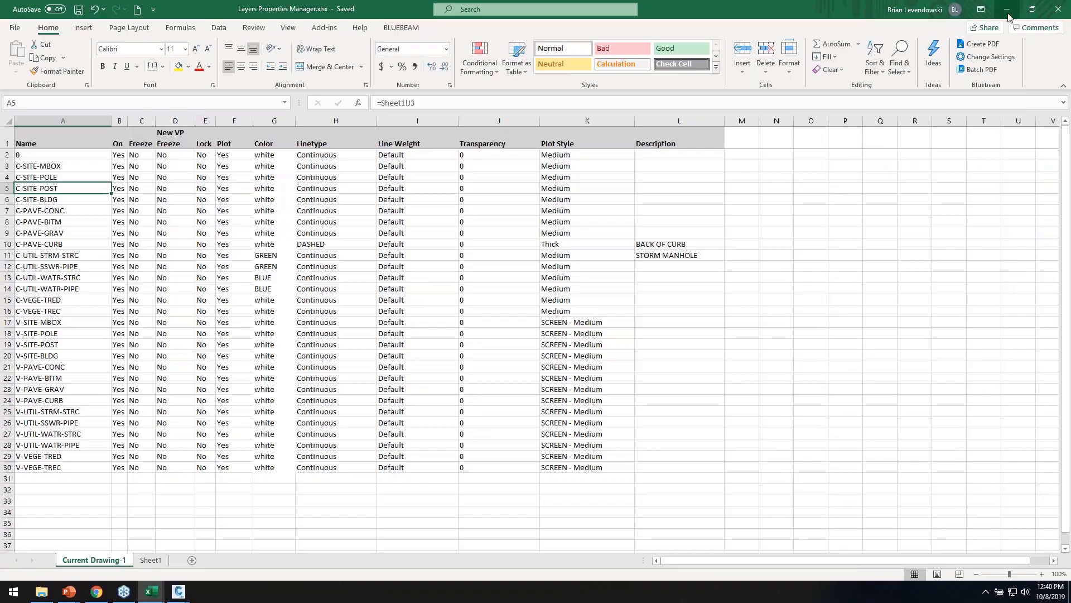
pyautogui.click(1007, 10)
pyautogui.click(391, 292)
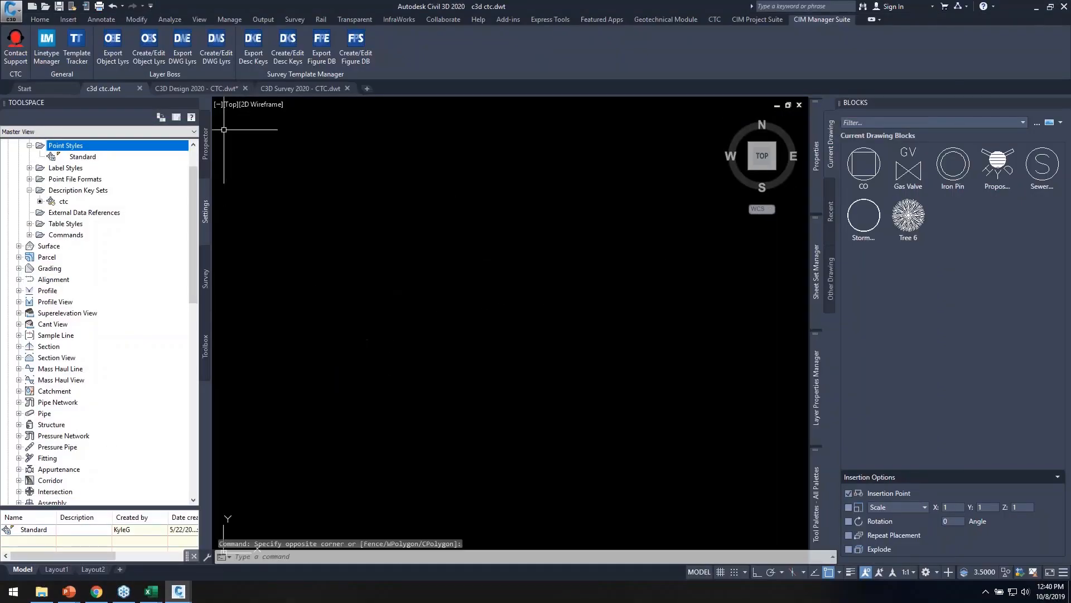
pyautogui.click(300, 47)
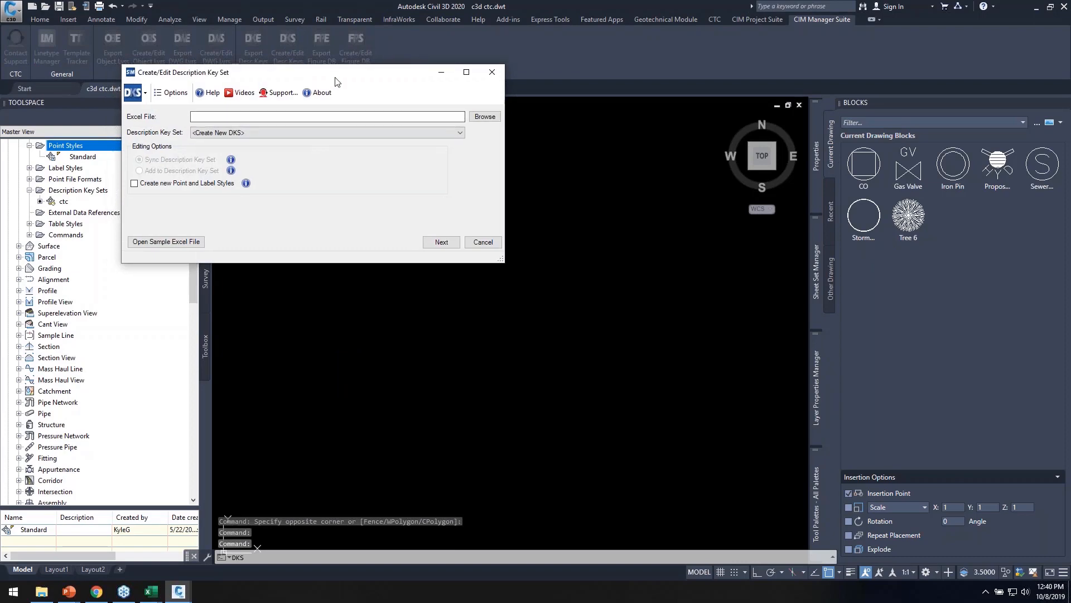
pyautogui.moveTo(302, 75); pyautogui.dragTo(462, 138)
pyautogui.click(638, 176)
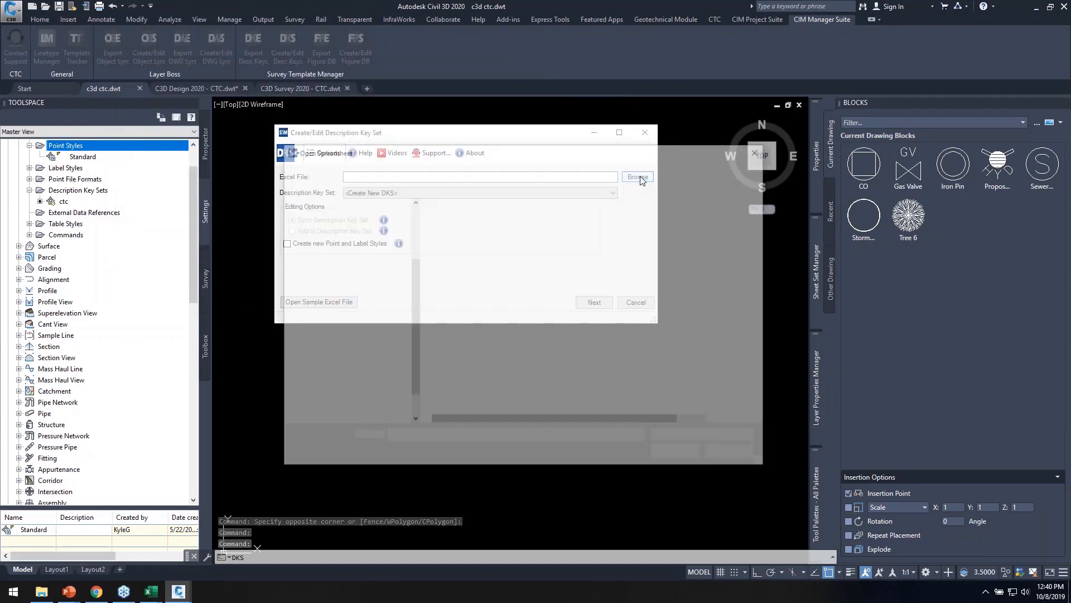
pyautogui.click(452, 230)
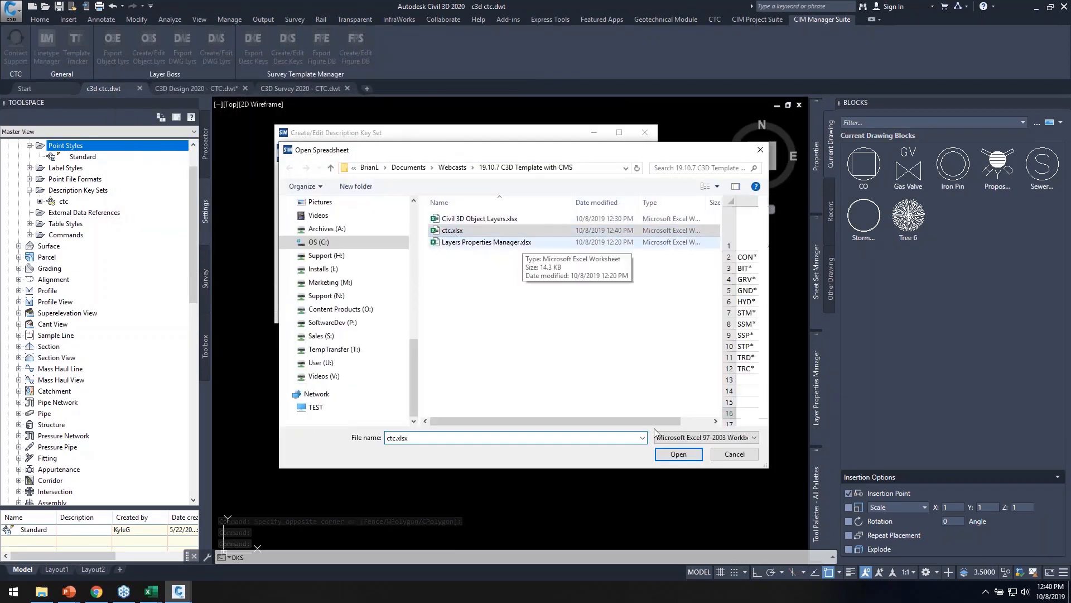
pyautogui.click(678, 453)
# Target the ctc description key set with Sync Description Key Set and turn on Create new Point and Label Styles
pyautogui.click(415, 195)
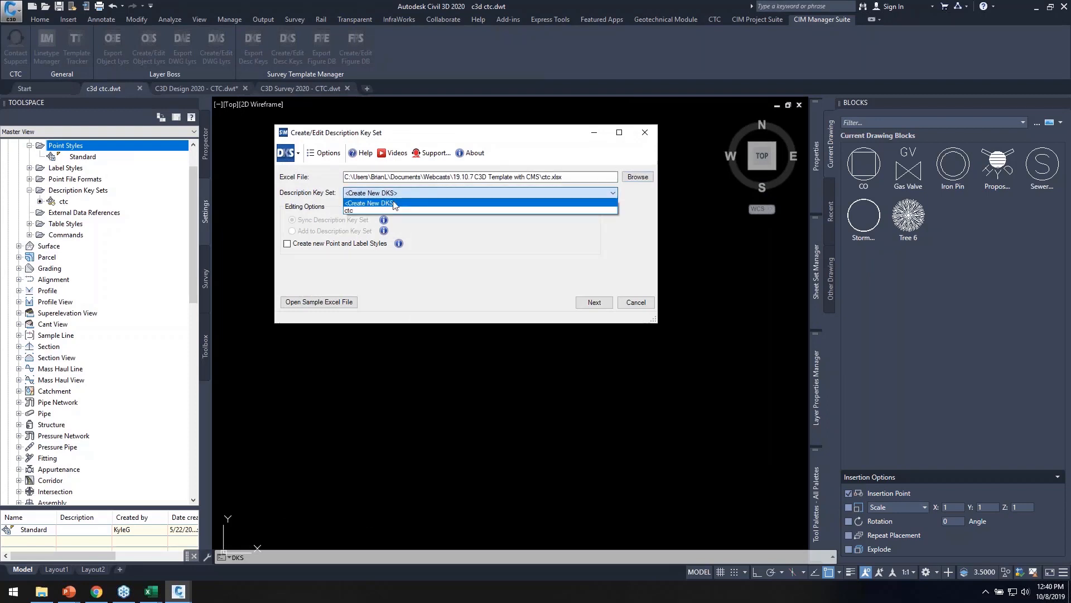
pyautogui.click(359, 212)
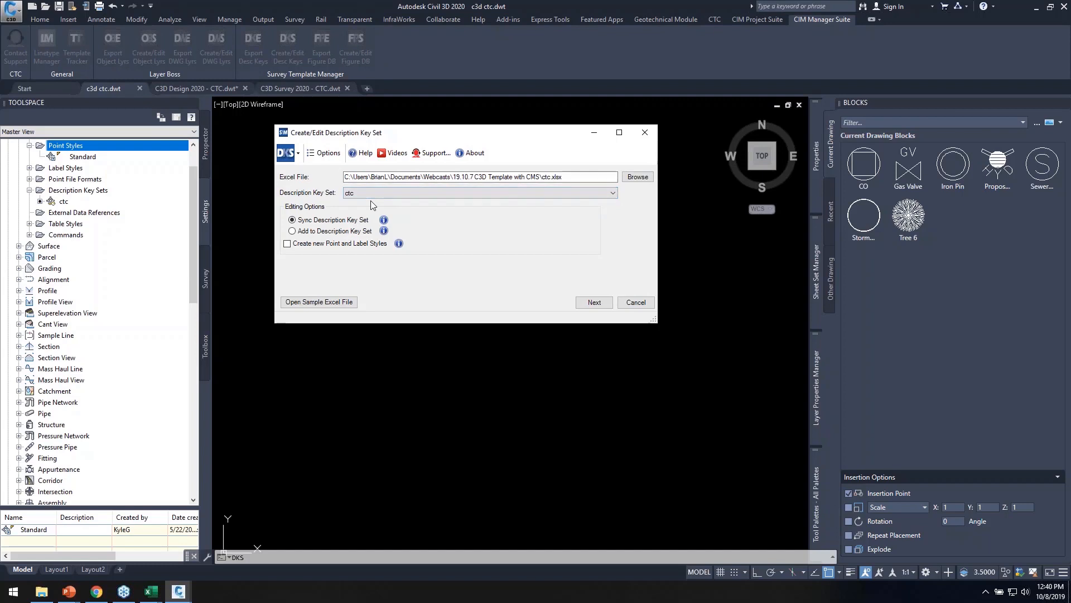
pyautogui.click(321, 233)
pyautogui.click(313, 220)
pyautogui.click(329, 246)
# Review the description key changes full screen and apply the sync of ctc.xlsx to the ctc description key set
pyautogui.click(593, 301)
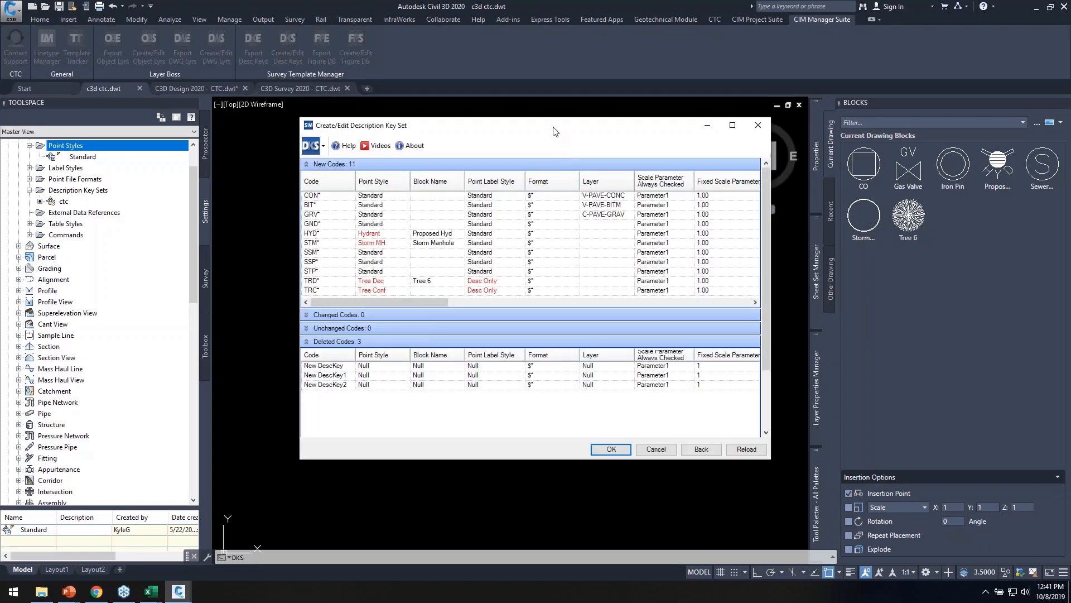
pyautogui.doubleClick(554, 132)
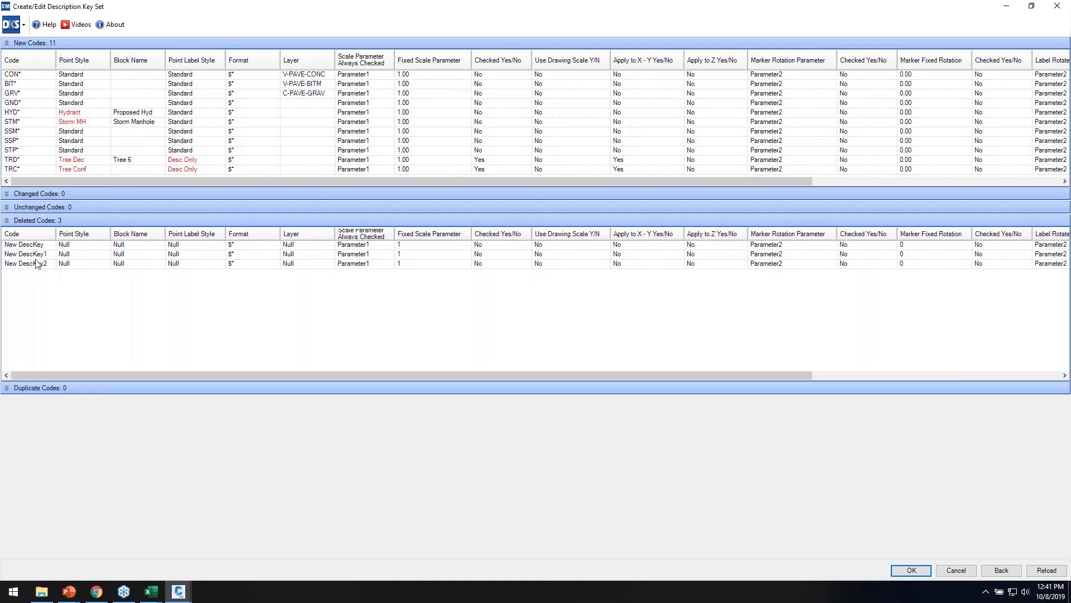
pyautogui.click(912, 570)
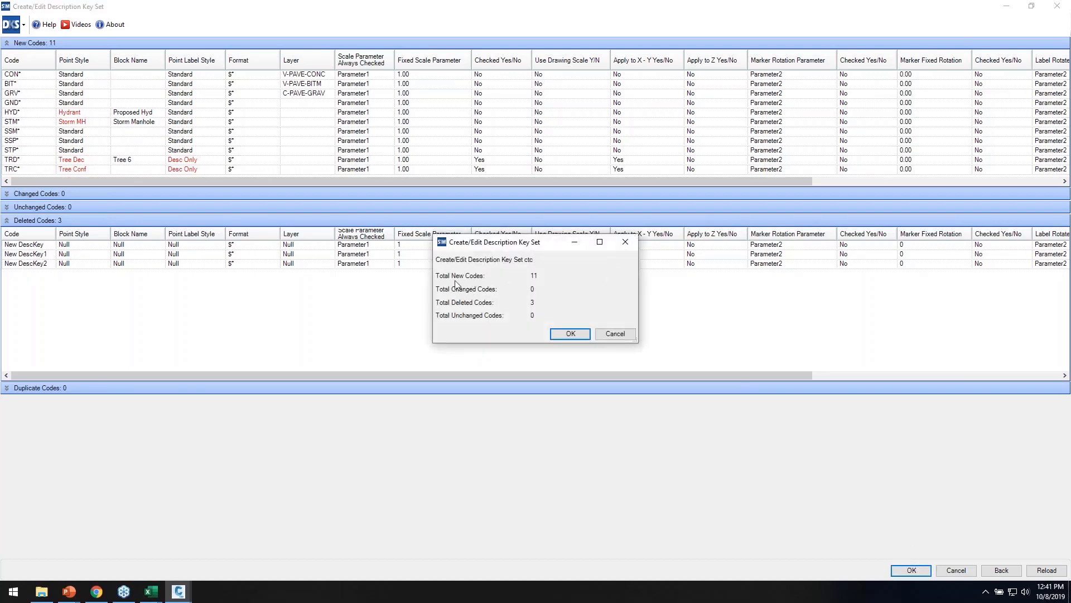
pyautogui.click(569, 333)
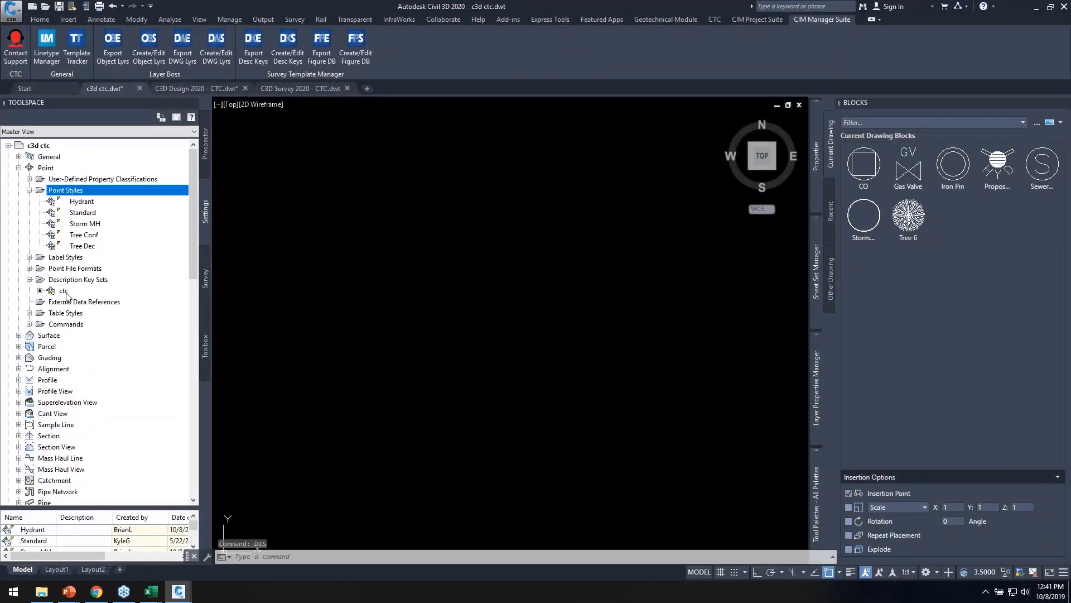
# Open the keys of the ctc description key set for review
pyautogui.click(64, 291)
pyautogui.rightClick(66, 292)
pyautogui.click(95, 316)
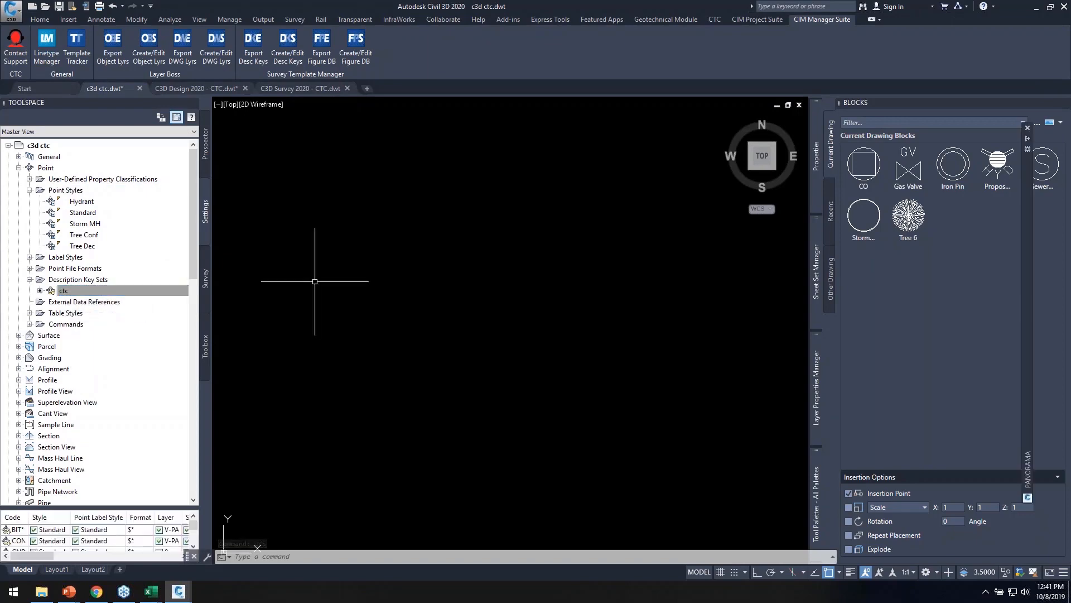
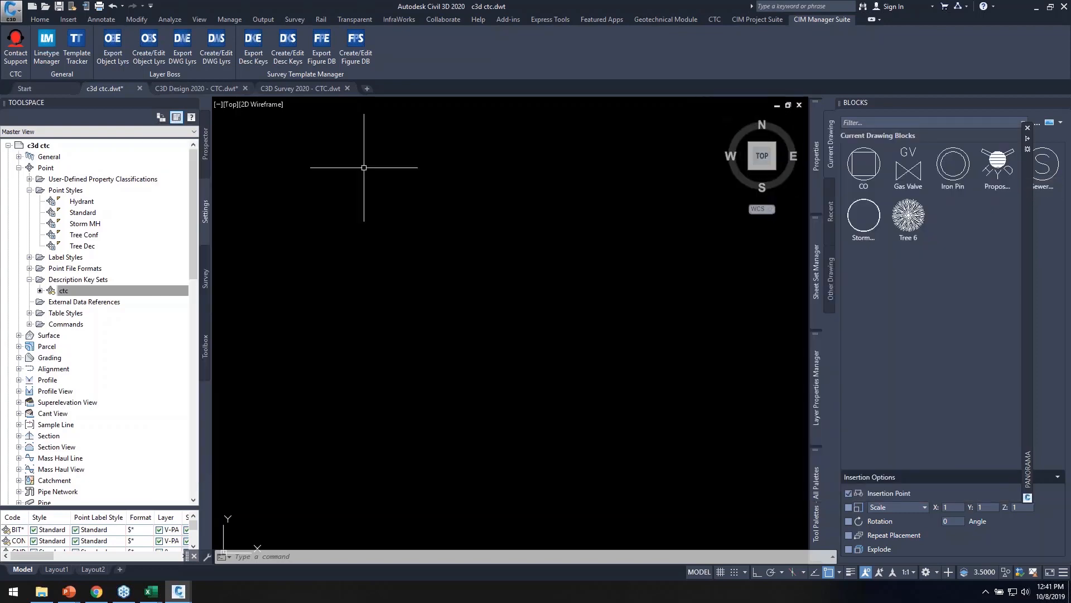
# Inspect the marker settings of the Storm MH point style and close it without changes
pyautogui.click(71, 192)
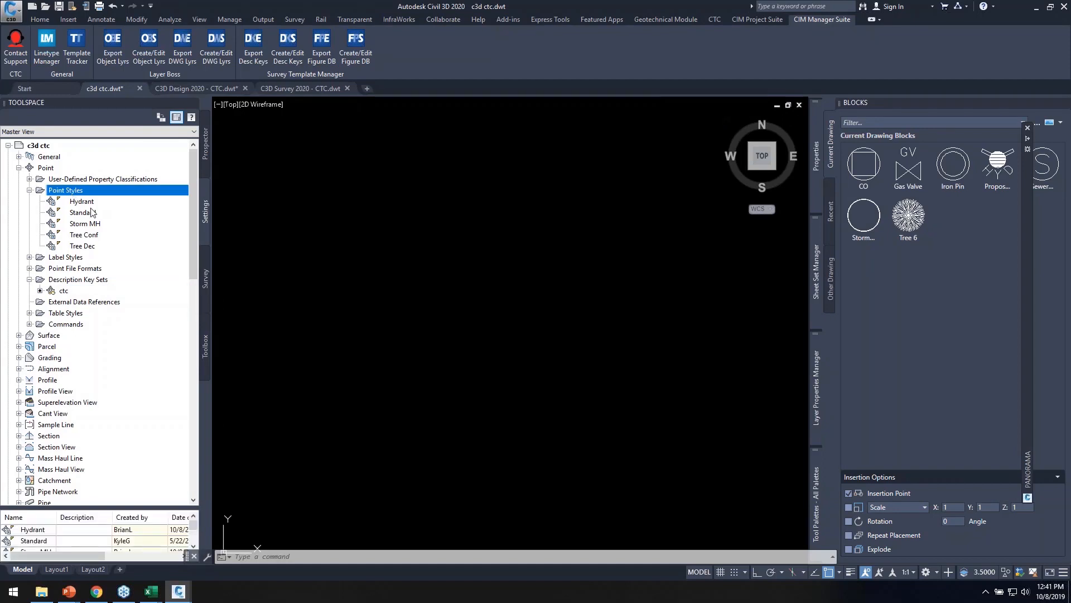
pyautogui.click(87, 203)
pyautogui.click(89, 224)
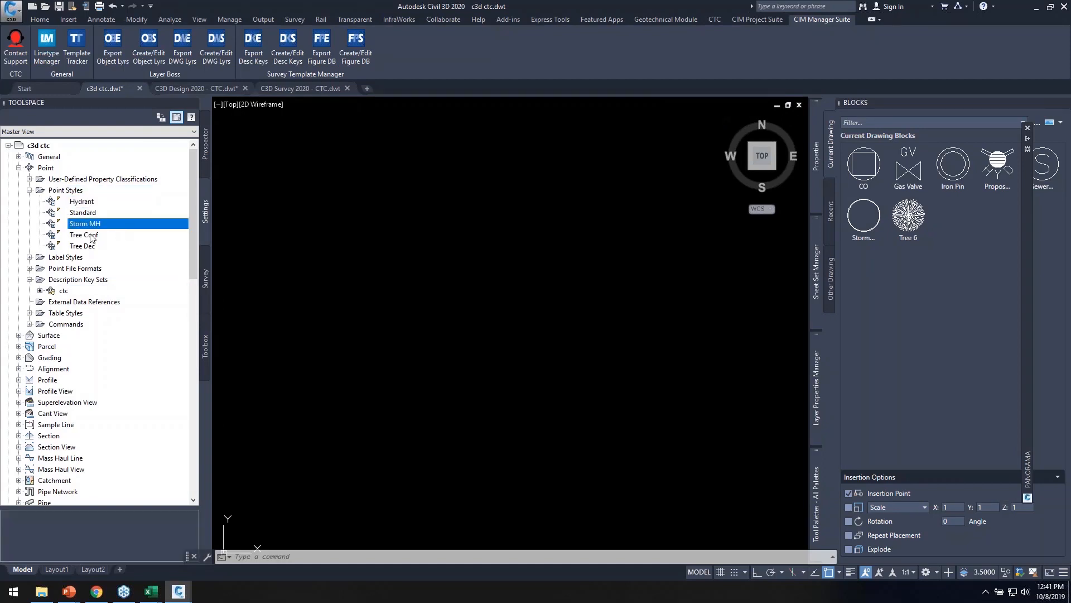
pyautogui.click(85, 237)
pyautogui.doubleClick(85, 224)
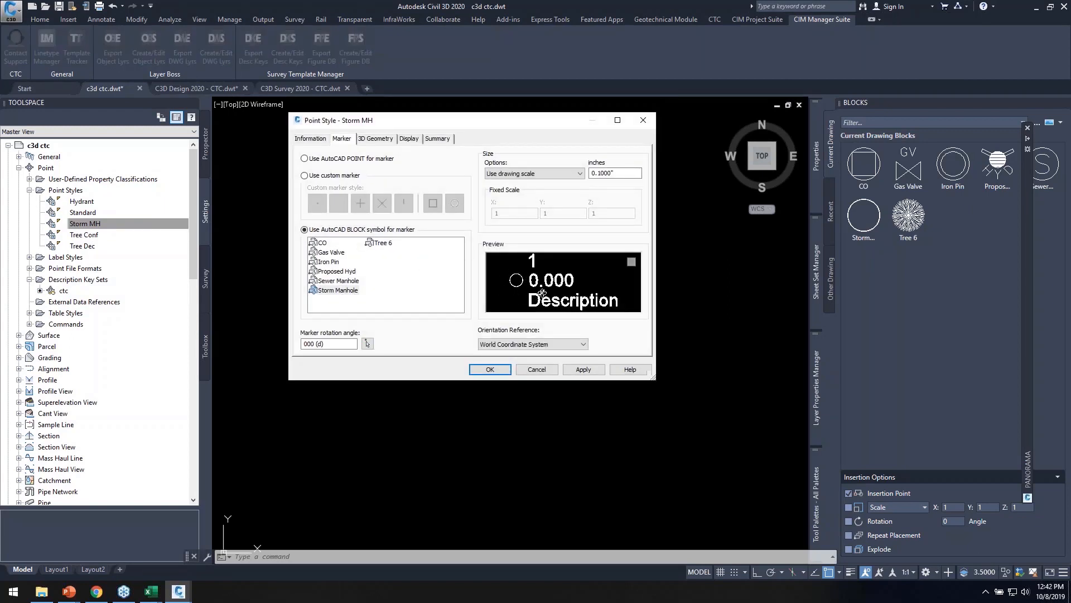
pyautogui.moveTo(509, 124); pyautogui.dragTo(511, 142)
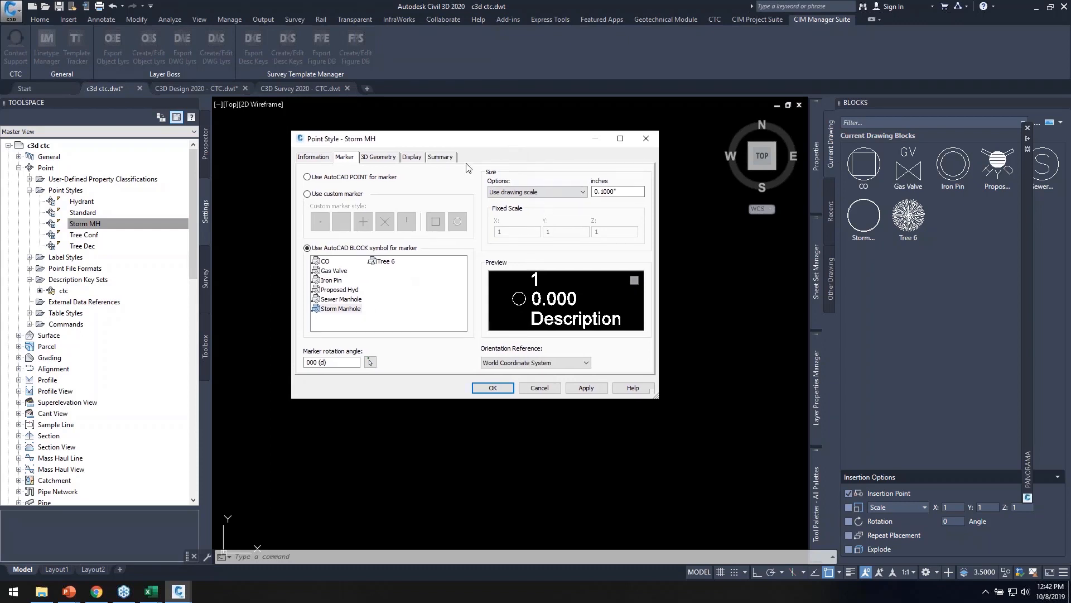
pyautogui.moveTo(500, 144); pyautogui.dragTo(492, 140)
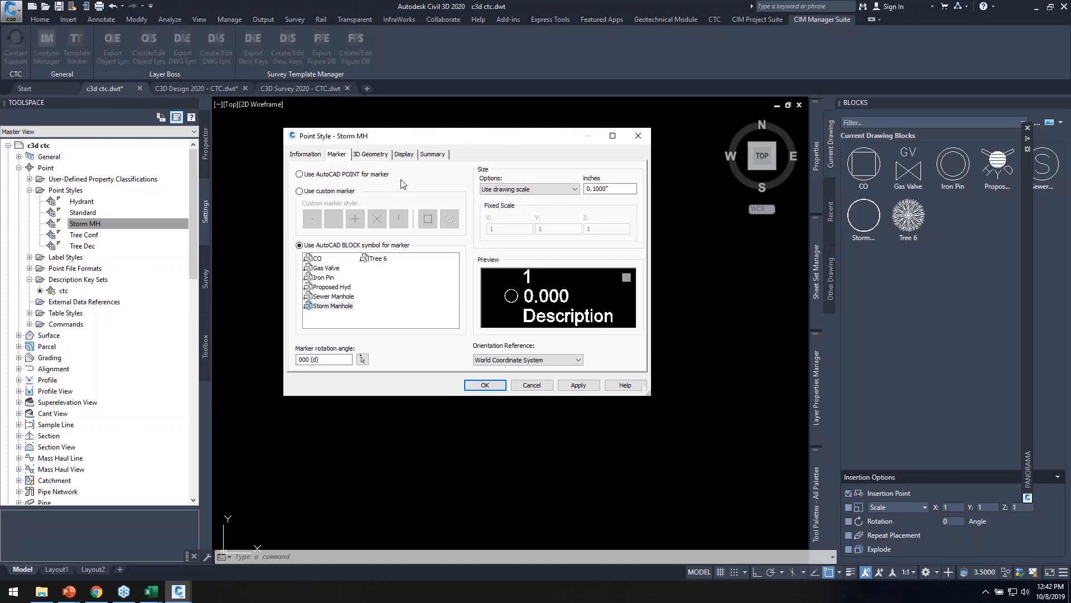
pyautogui.click(532, 387)
# Remove the Point Number and Point Elevation components from the Desc Only point label style and accept the change
pyautogui.doubleClick(61, 259)
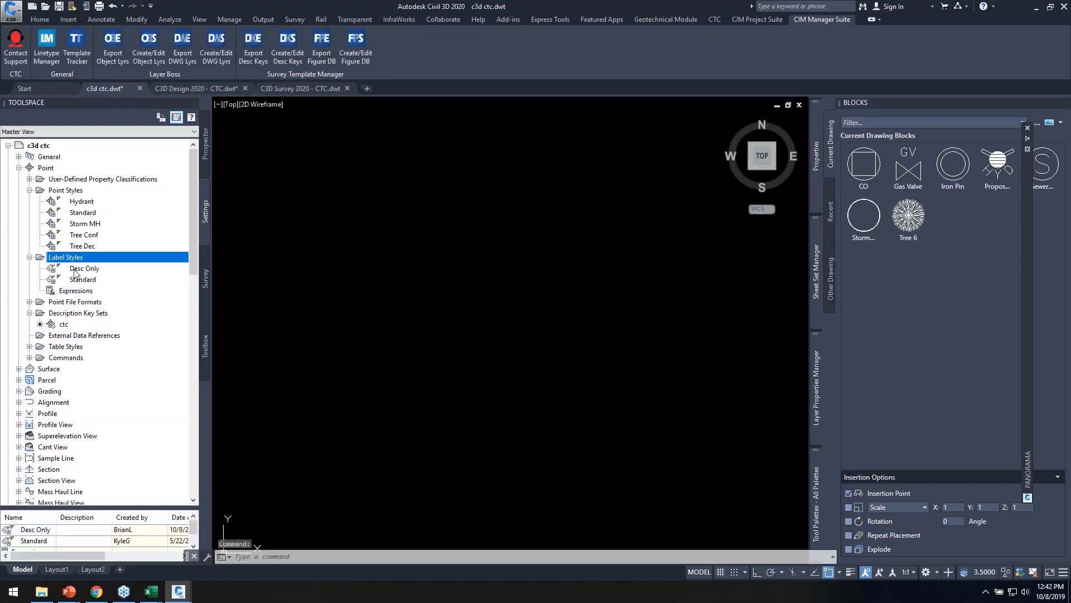
pyautogui.click(78, 269)
pyautogui.doubleClick(77, 269)
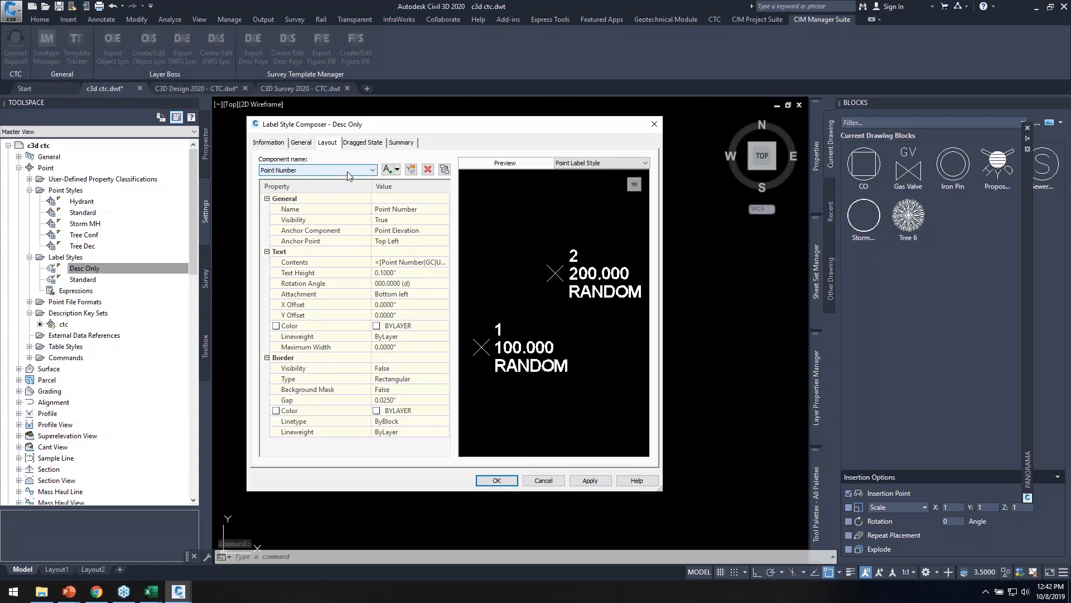
pyautogui.click(428, 169)
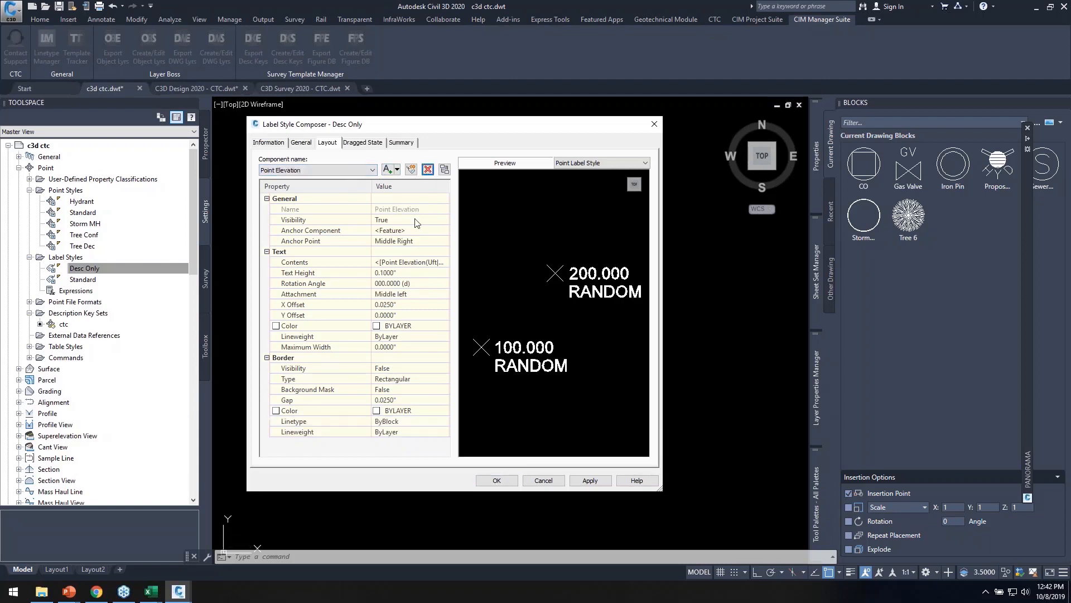
pyautogui.click(337, 173)
pyautogui.click(318, 182)
pyautogui.click(428, 169)
pyautogui.click(494, 334)
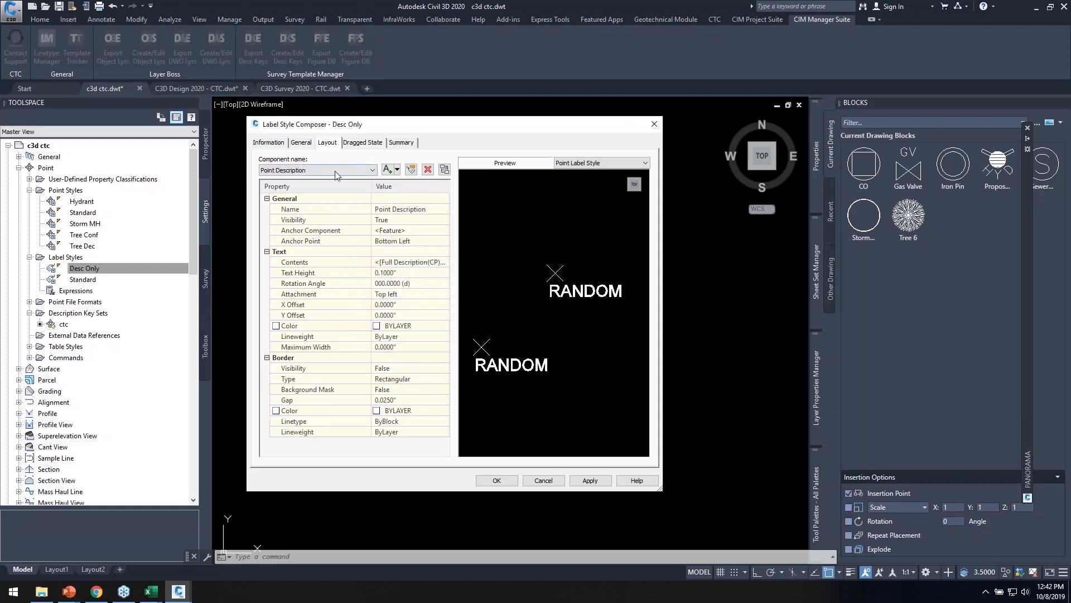
pyautogui.click(496, 481)
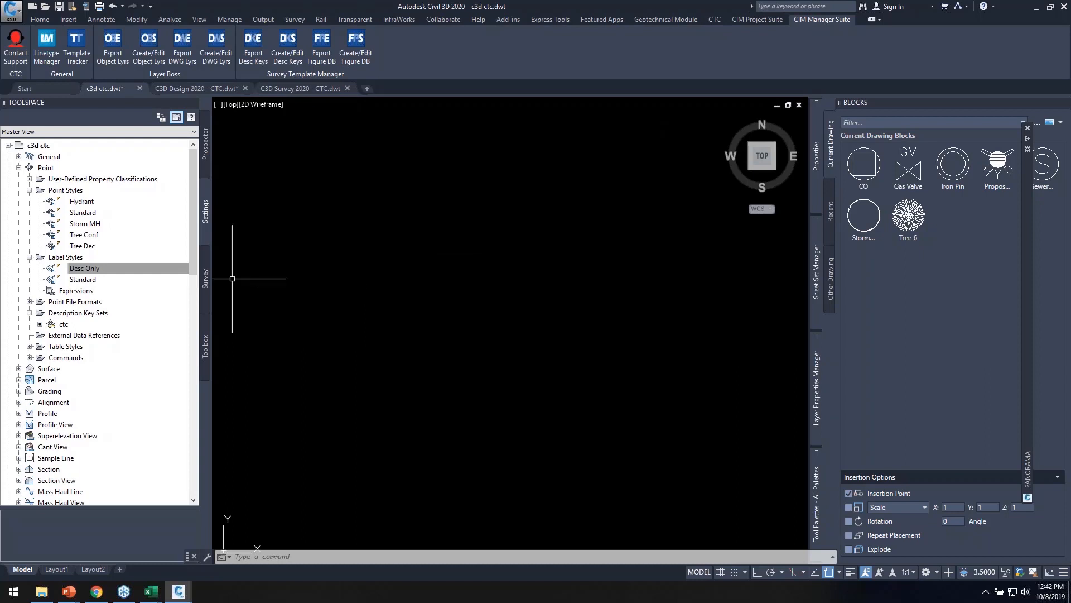
# Examine the codes, breakline settings, layers and styles in the CTC figure prefix database and close it without changes
pyautogui.click(205, 281)
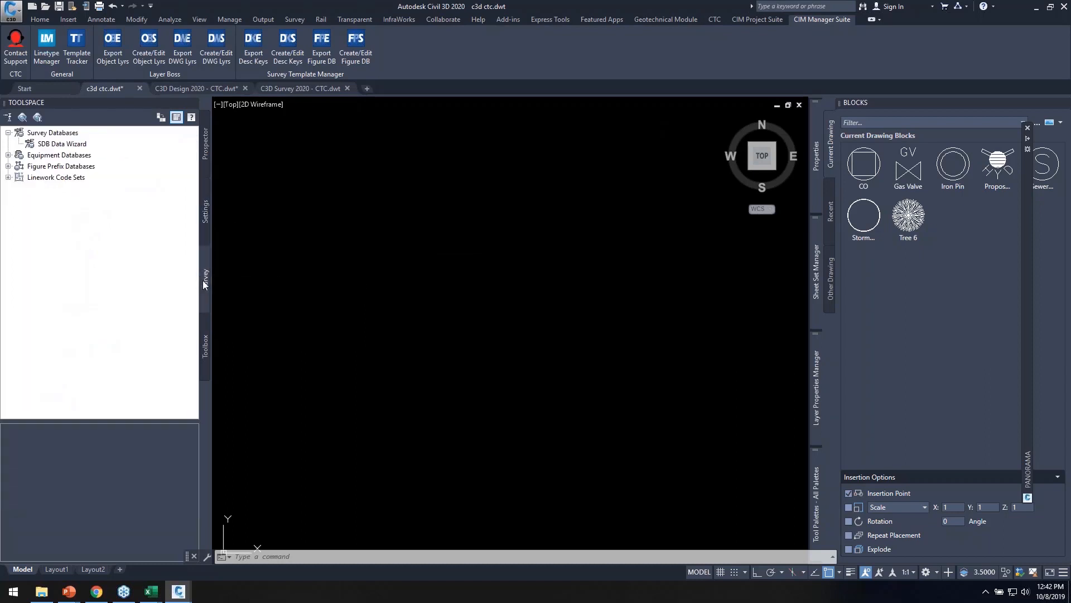
pyautogui.doubleClick(82, 167)
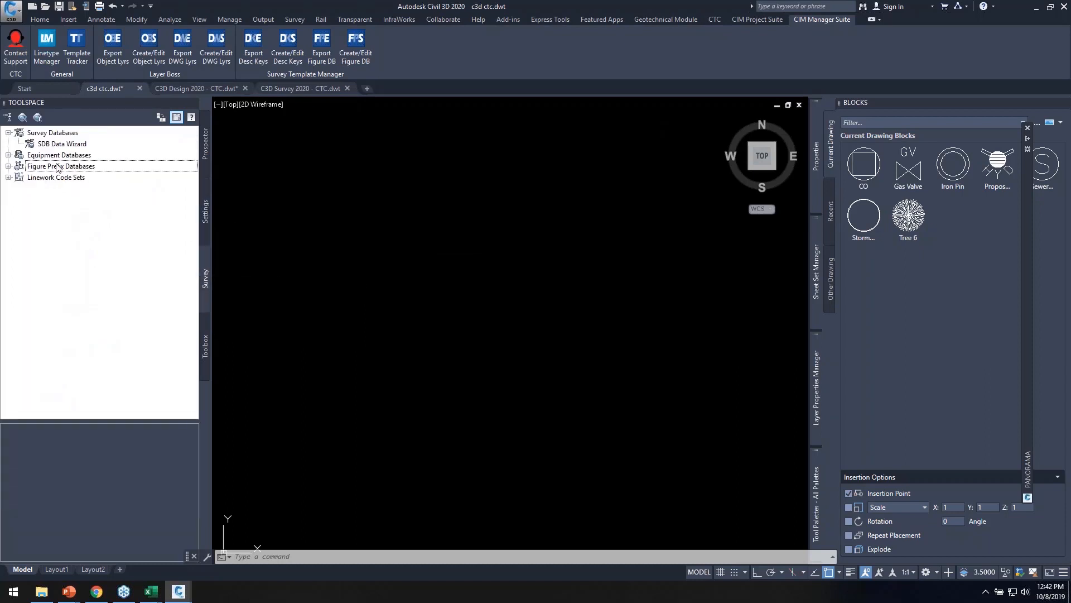
pyautogui.rightClick(49, 179)
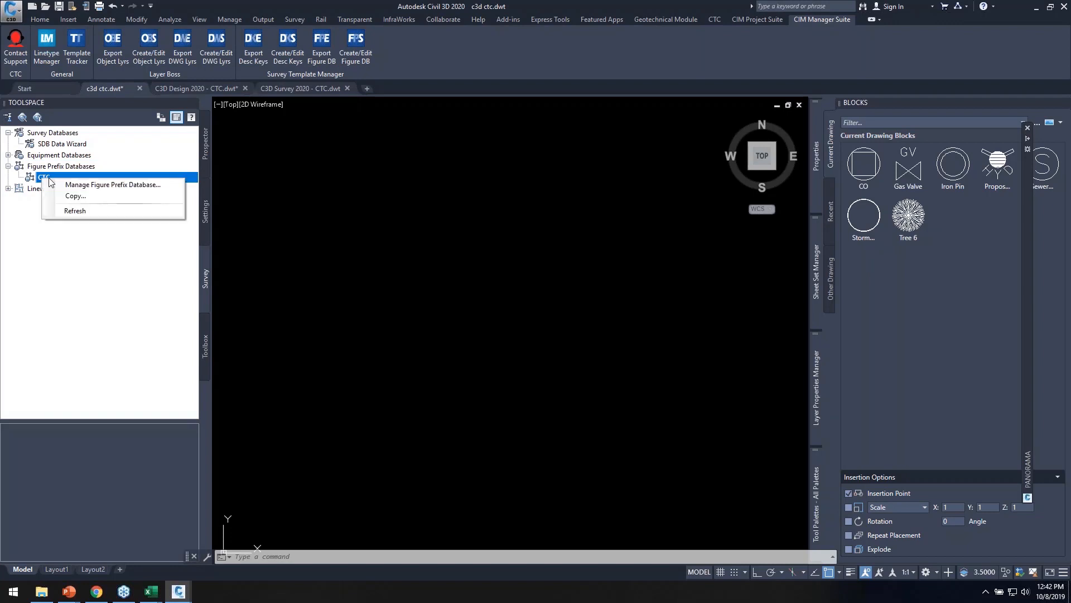
pyautogui.click(78, 184)
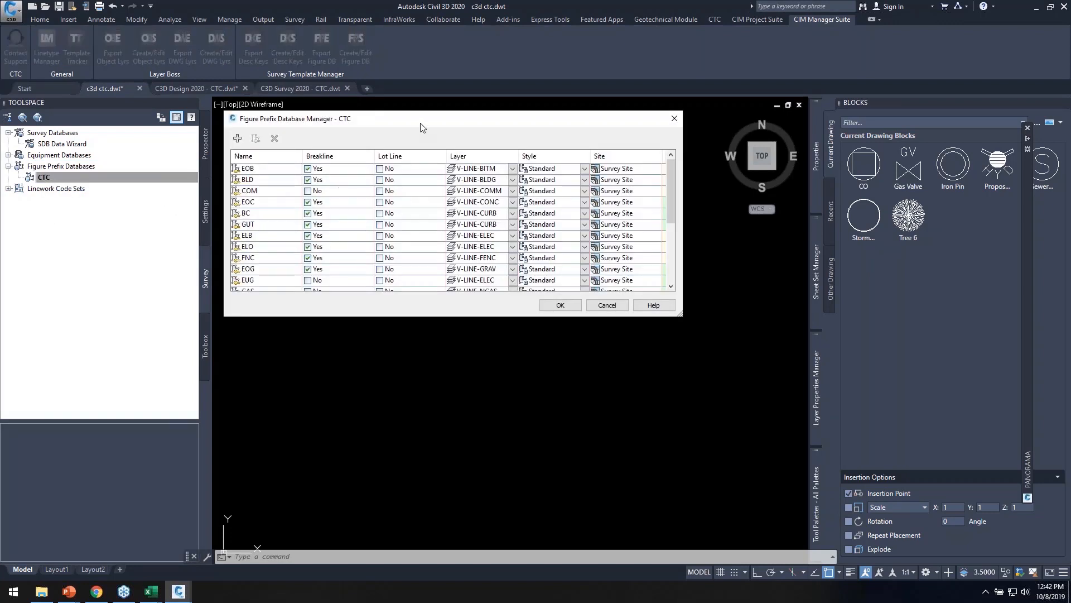
pyautogui.moveTo(422, 127); pyautogui.dragTo(417, 147)
pyautogui.moveTo(671, 337); pyautogui.dragTo(669, 438)
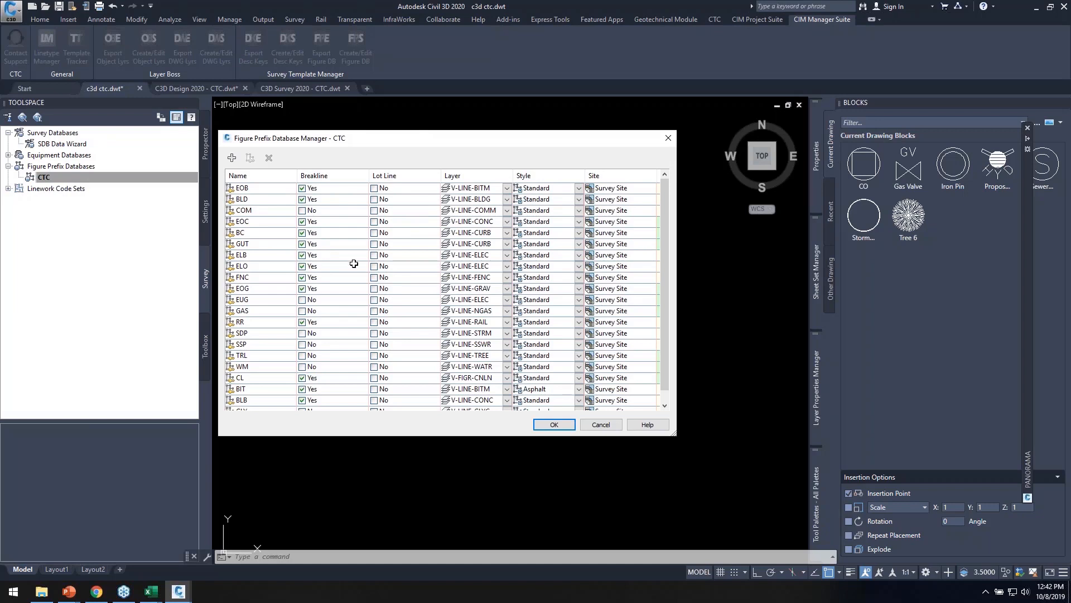
pyautogui.click(253, 269)
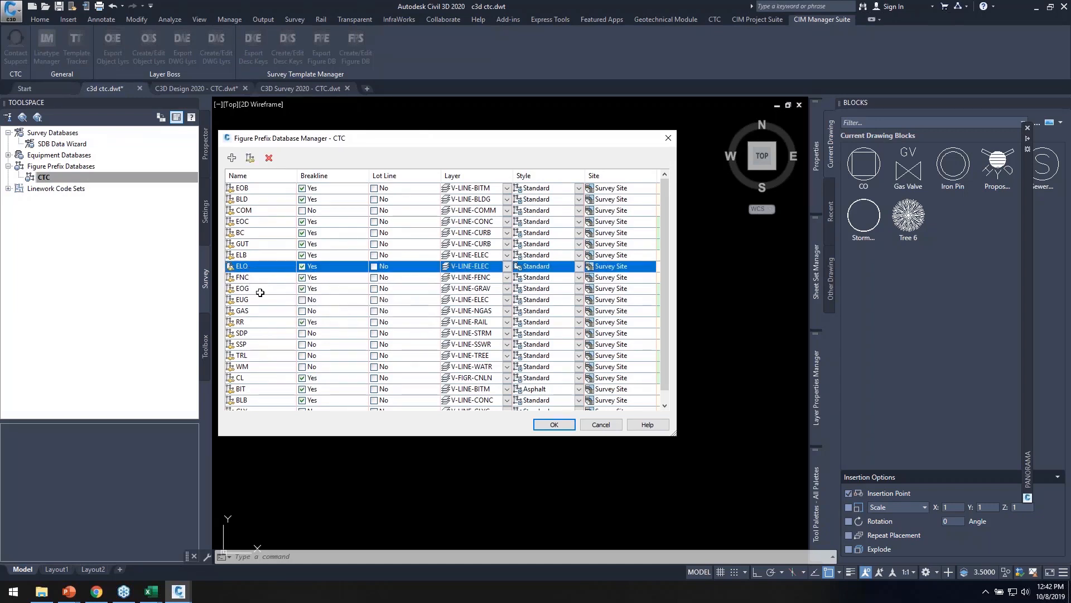
pyautogui.click(262, 291)
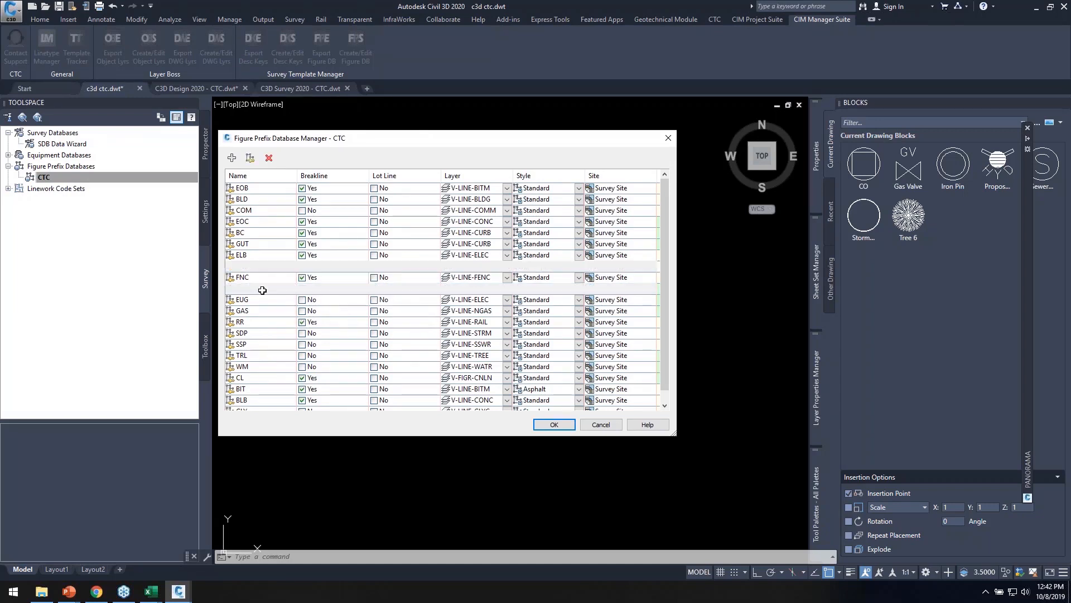
pyautogui.click(262, 355)
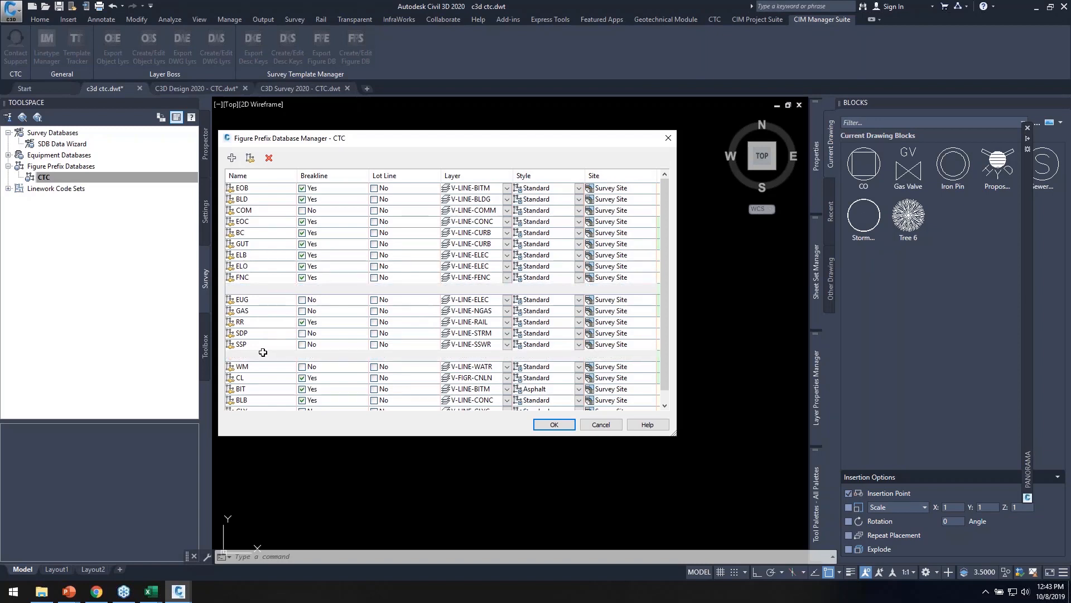
pyautogui.click(601, 424)
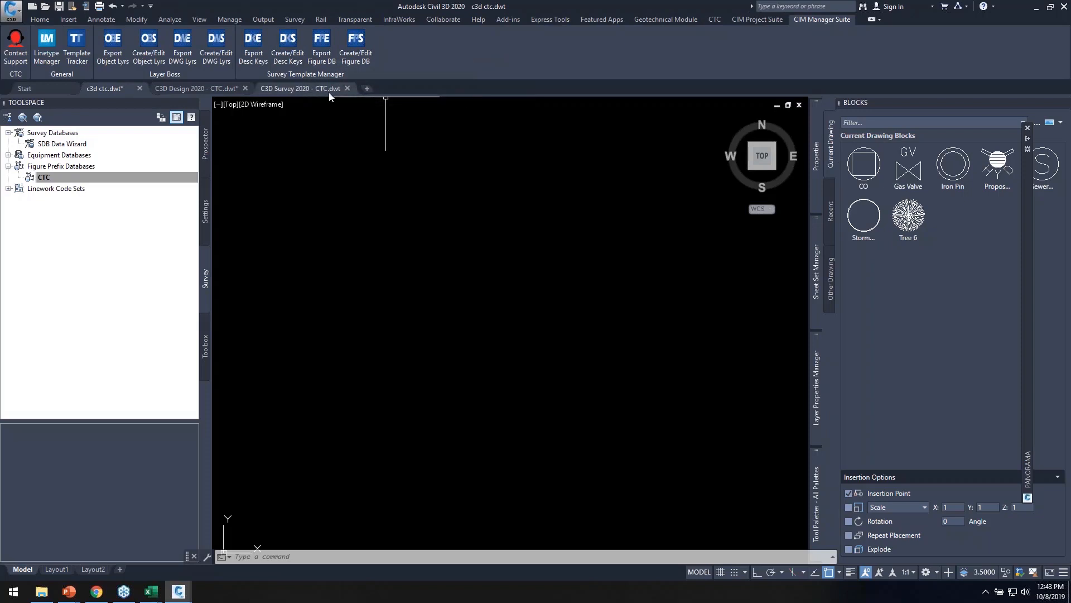
# Save the sample Excel file from the Create/Edit Figure Prefix Database tool as FigurePrefixDatabaseName.xlsx and open it in Excel
pyautogui.click(357, 44)
pyautogui.moveTo(449, 172); pyautogui.dragTo(507, 167)
pyautogui.moveTo(628, 313); pyautogui.dragTo(651, 391)
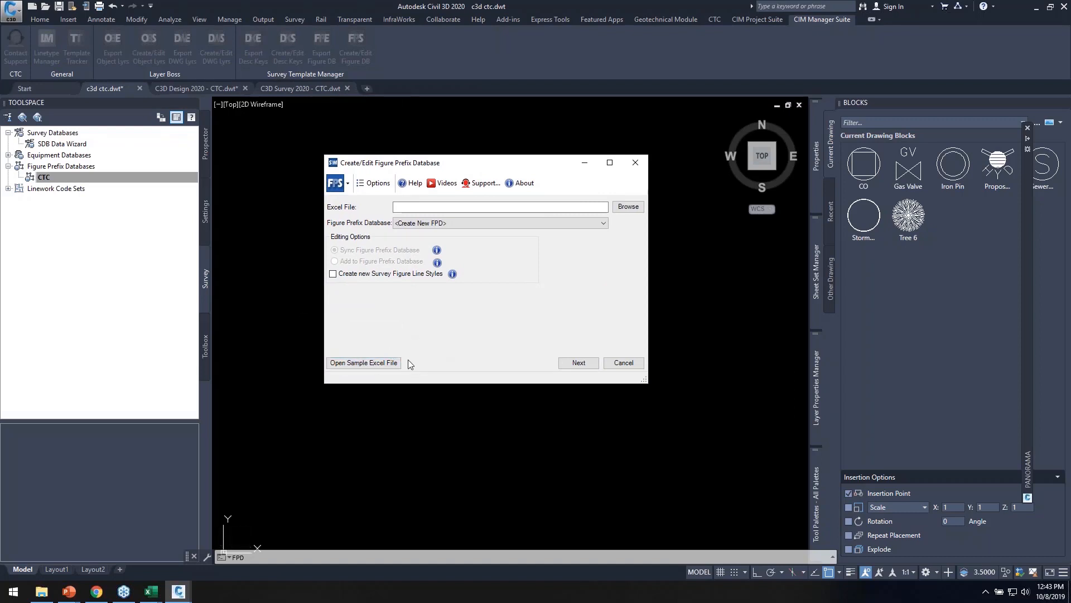
pyautogui.click(373, 363)
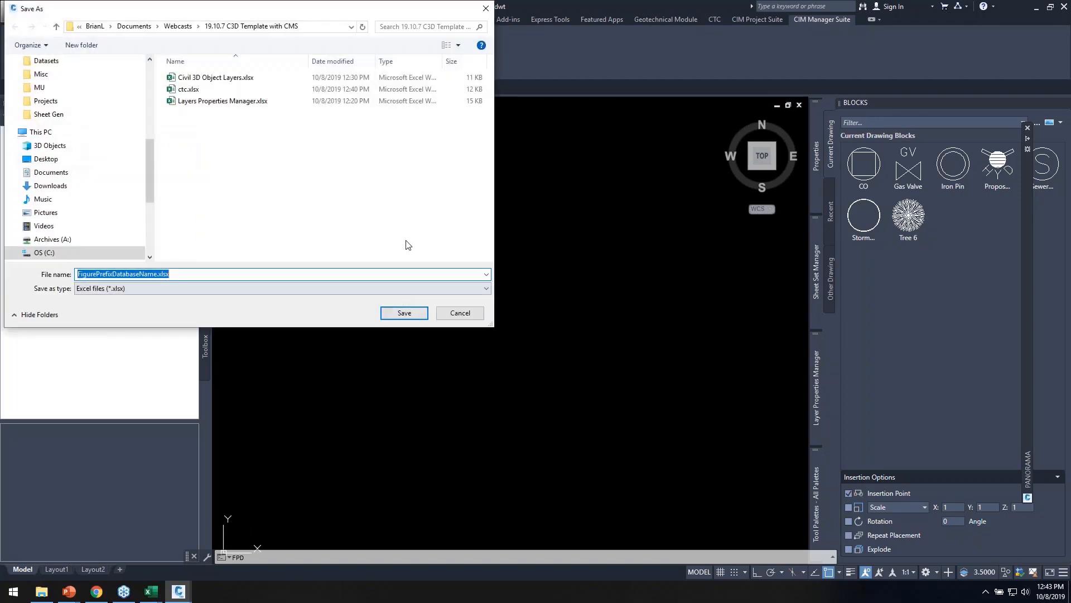
pyautogui.click(405, 313)
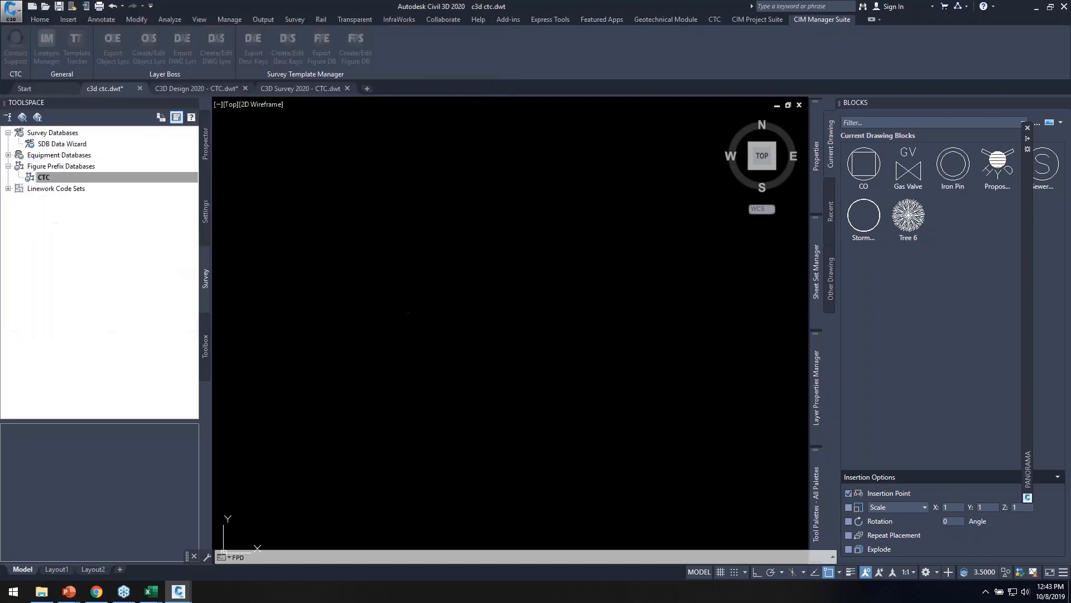
pyautogui.click(579, 327)
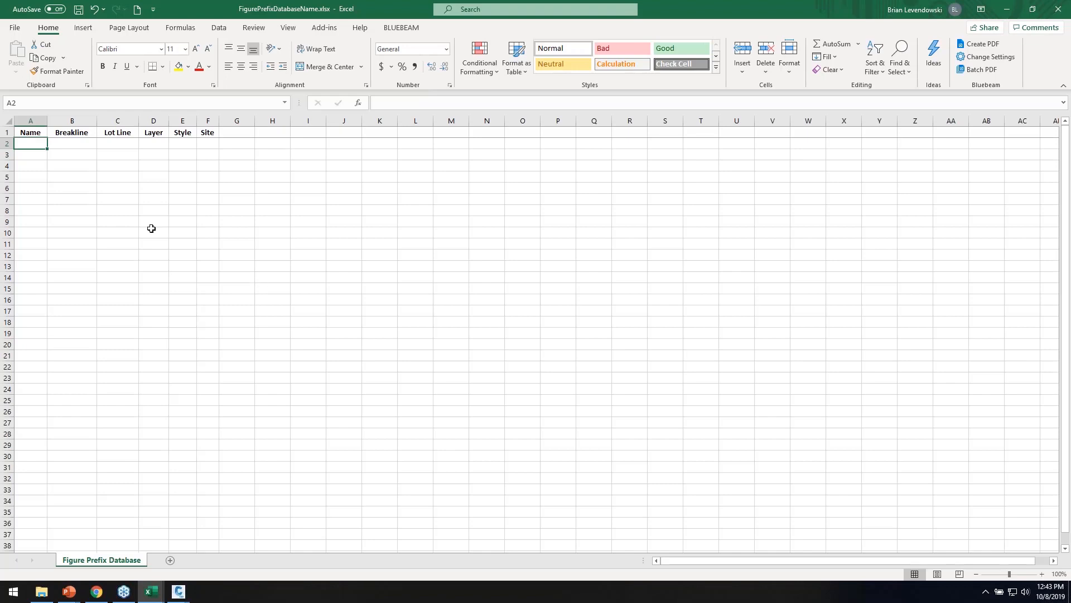
# Widen the Layer column and check the choices offered for Layer in D2 and Style in E2
pyautogui.click(156, 143)
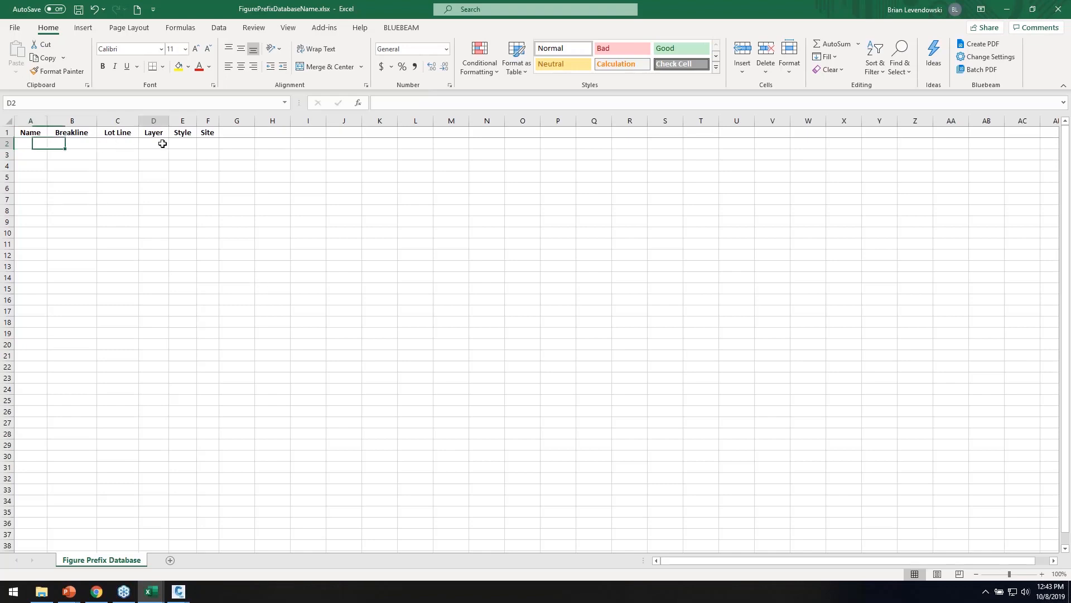
pyautogui.moveTo(169, 122); pyautogui.dragTo(222, 122)
pyautogui.click(227, 143)
pyautogui.moveTo(229, 168)
pyautogui.mouseDown()
pyautogui.moveTo(227, 197)
pyautogui.moveTo(226, 152)
pyautogui.mouseUp()
pyautogui.click(265, 156)
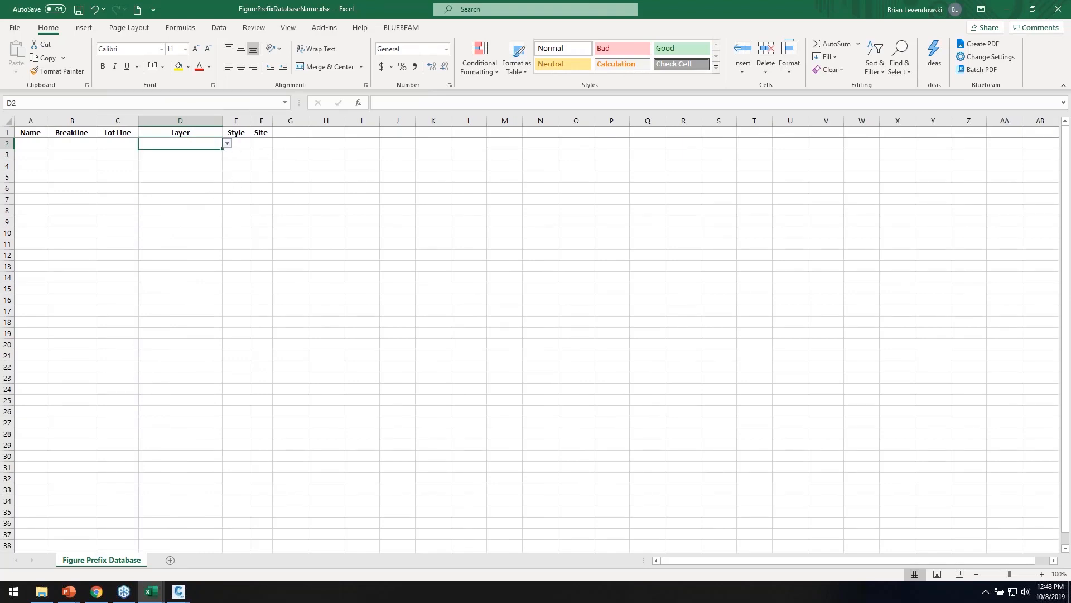
pyautogui.click(239, 142)
pyautogui.click(255, 144)
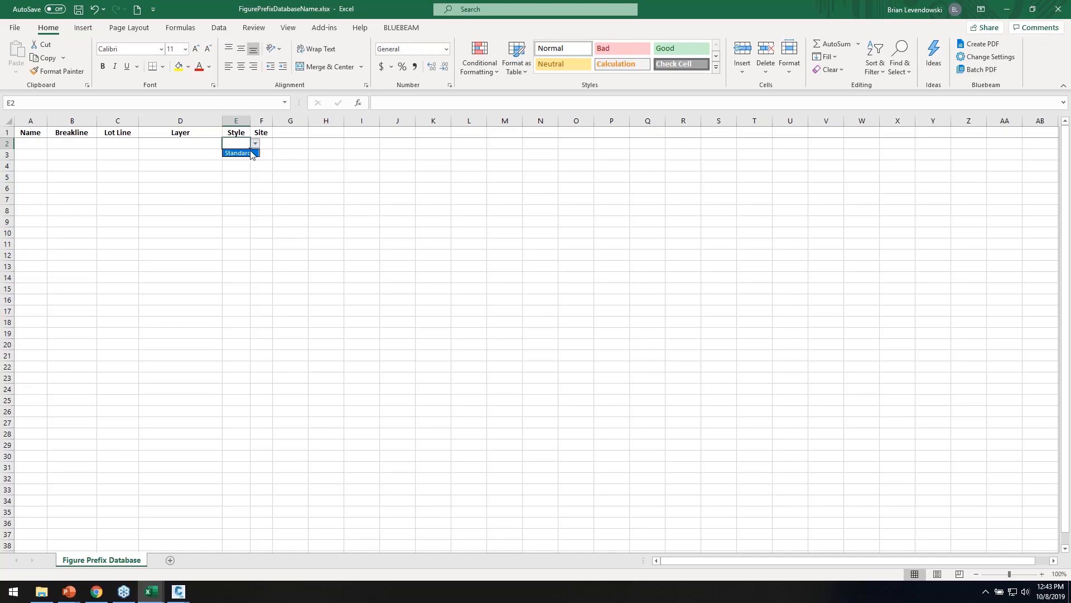
pyautogui.click(169, 151)
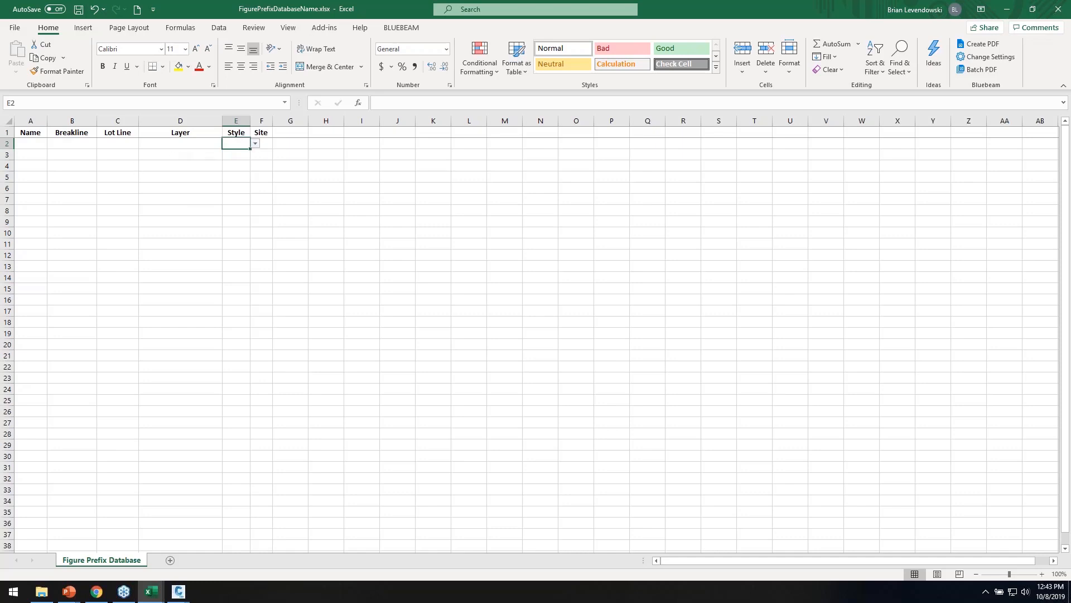
# Copy the codes CON* through TRC* from the Description Keys sheet in ctc.xlsx into FigurePrefixDatabaseName.xlsx's Name column, starting at A2
pyautogui.click(154, 590)
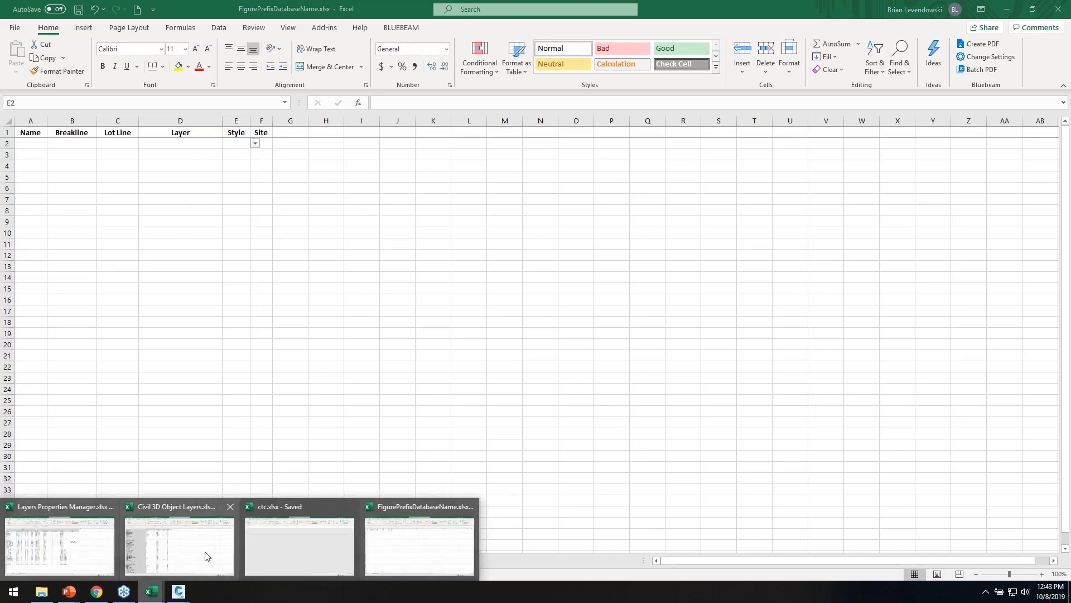
pyautogui.click(334, 541)
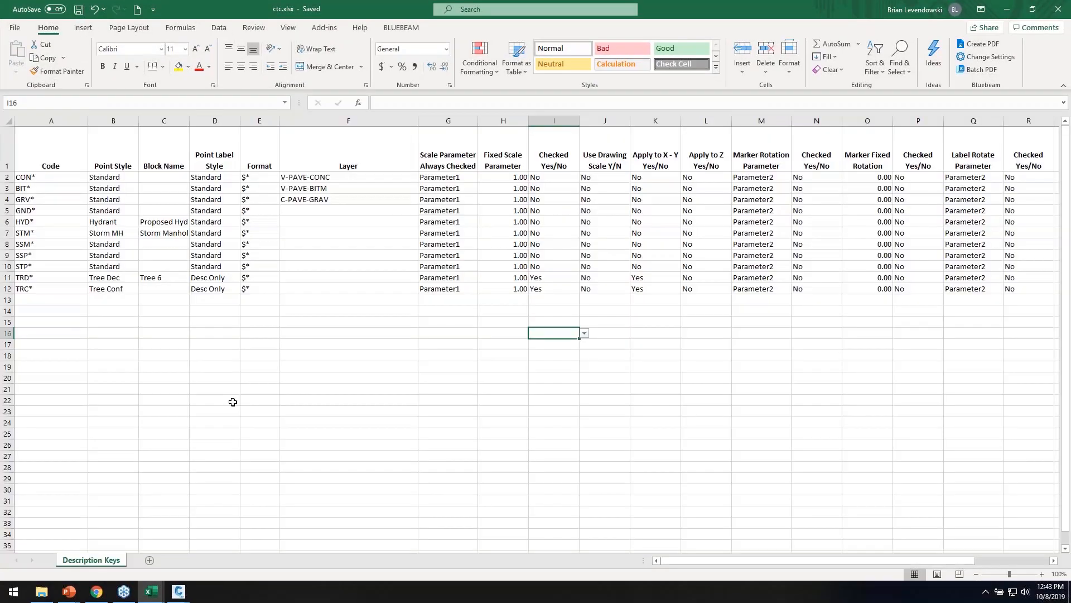
pyautogui.moveTo(66, 175); pyautogui.dragTo(49, 288)
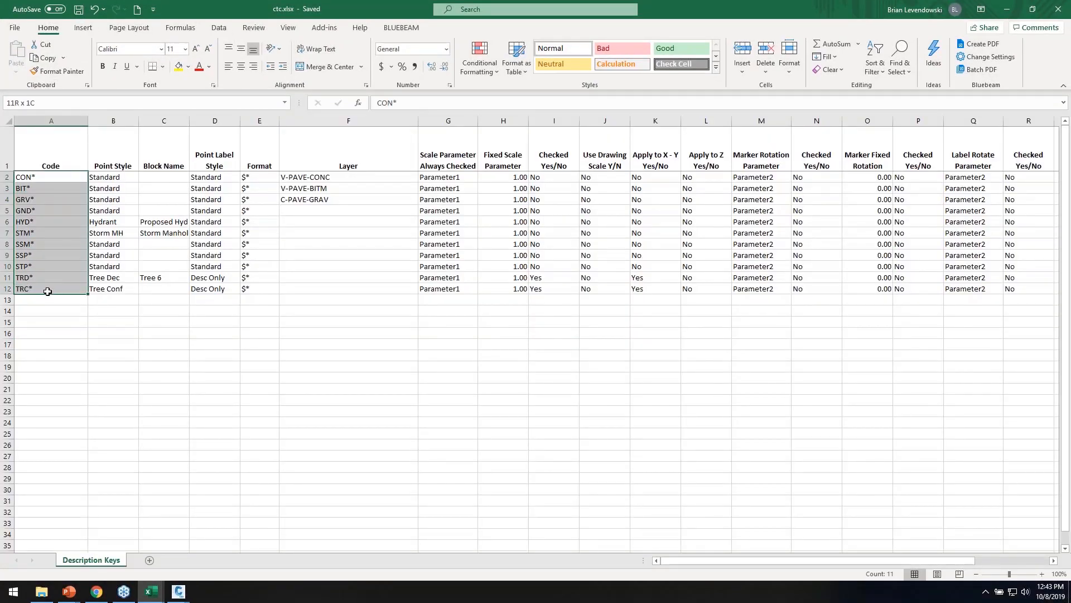
pyautogui.hotkey('ctrl', 'c')
pyautogui.hotkey('alt', 'Tab')
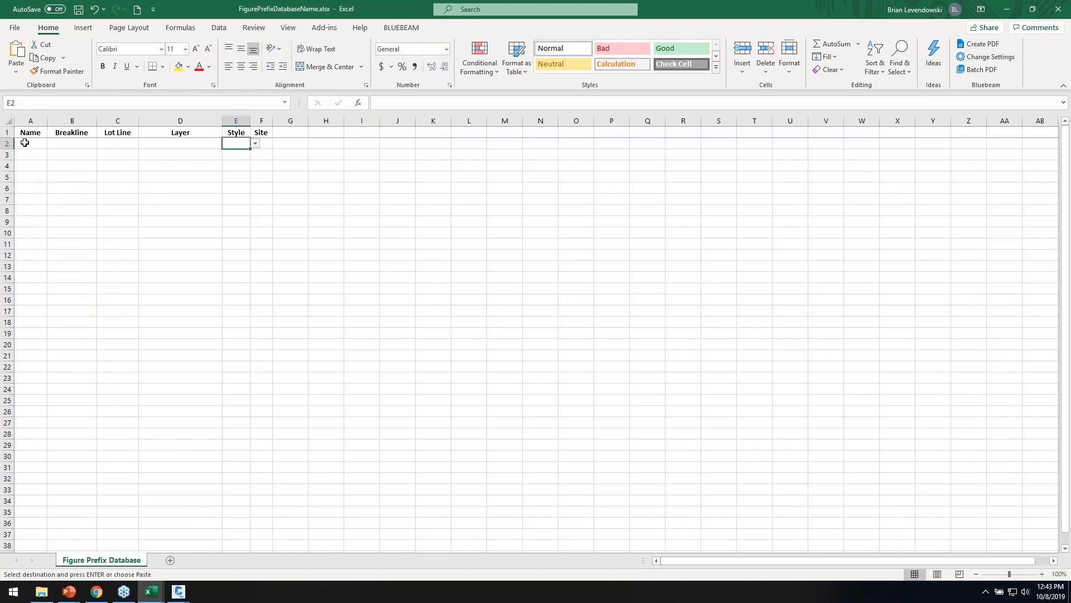
pyautogui.rightClick(25, 143)
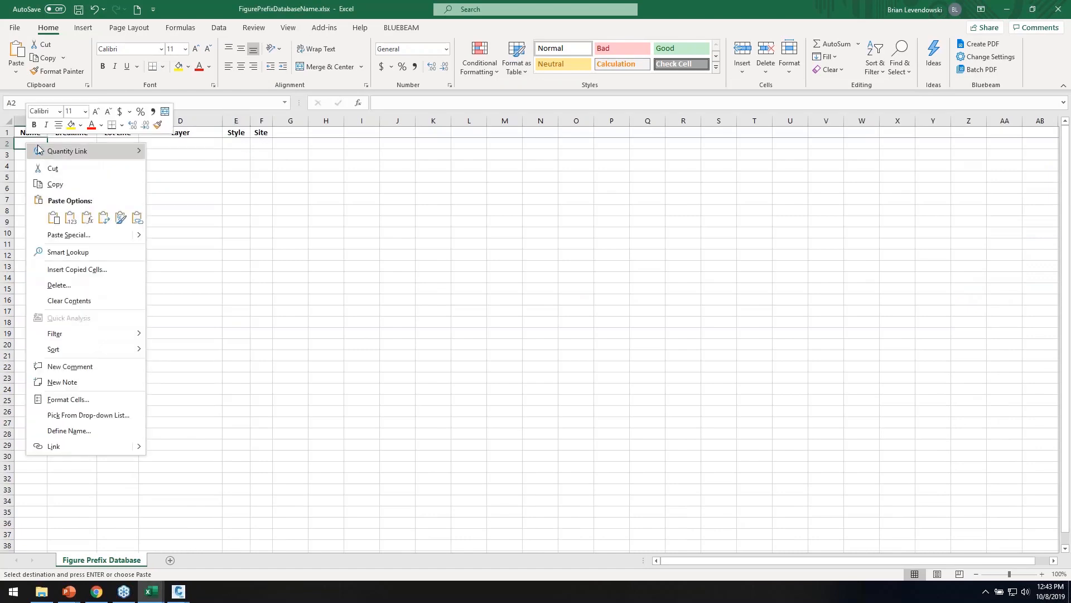
pyautogui.click(57, 216)
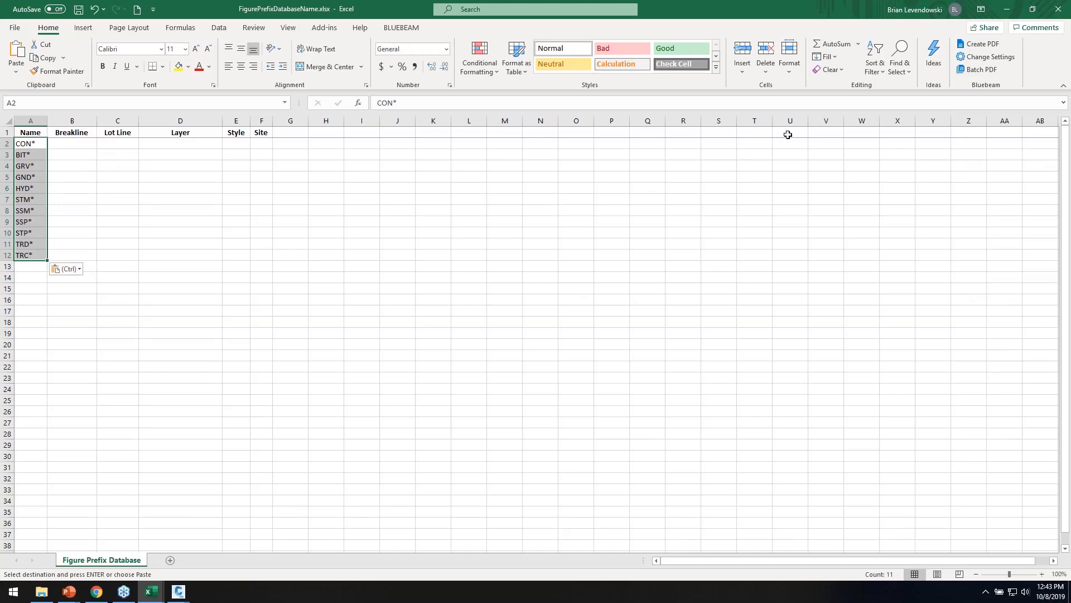
# Strip the asterisks from the codes in A2:A12 by replacing every ~* with nothing
pyautogui.click(904, 67)
pyautogui.click(927, 102)
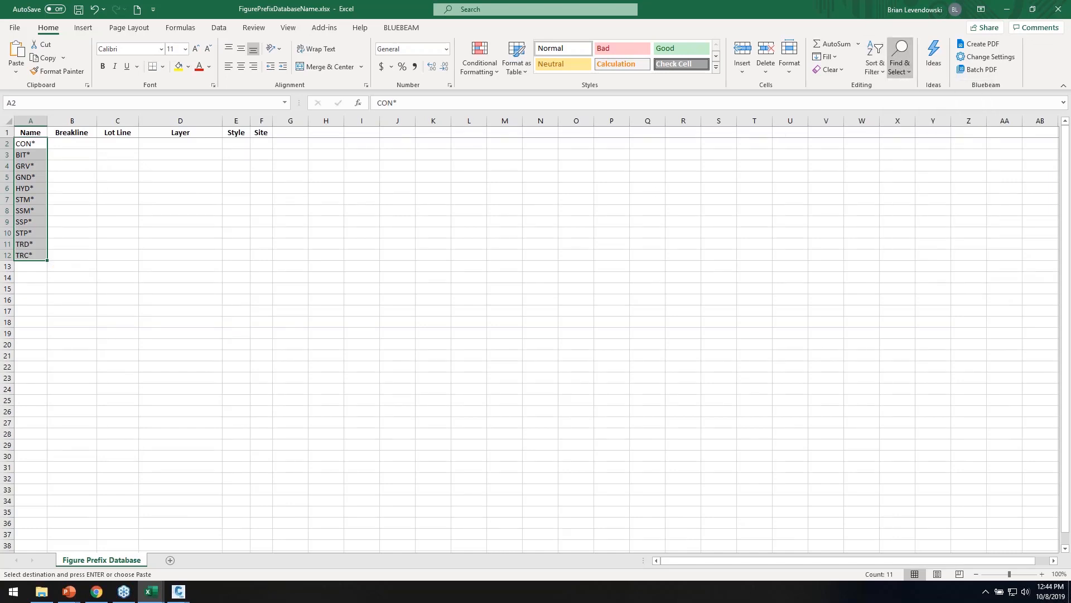
pyautogui.write('~*')
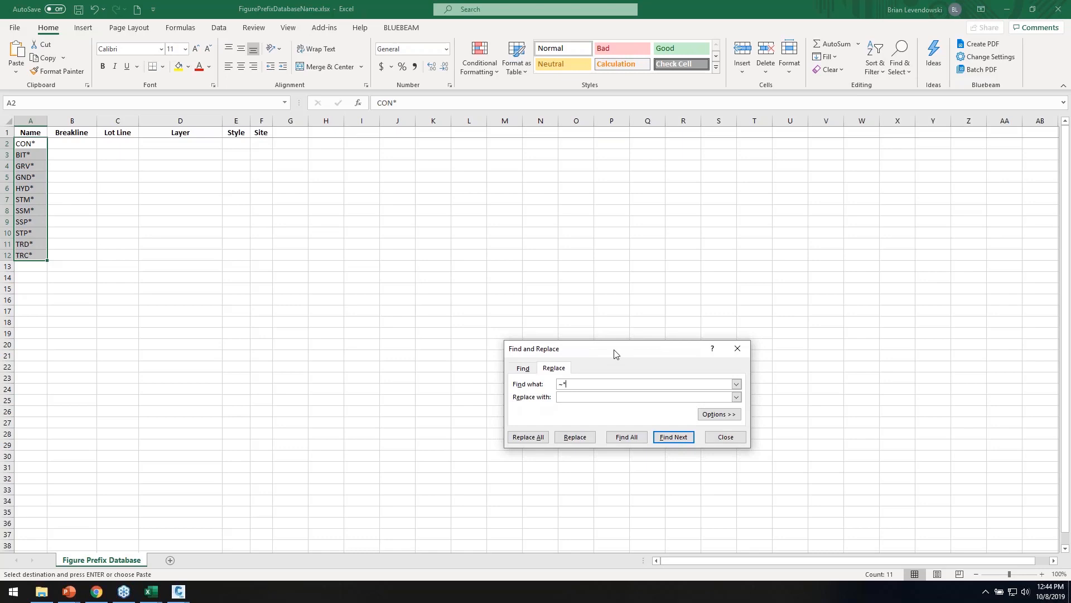
pyautogui.click(561, 398)
pyautogui.click(535, 436)
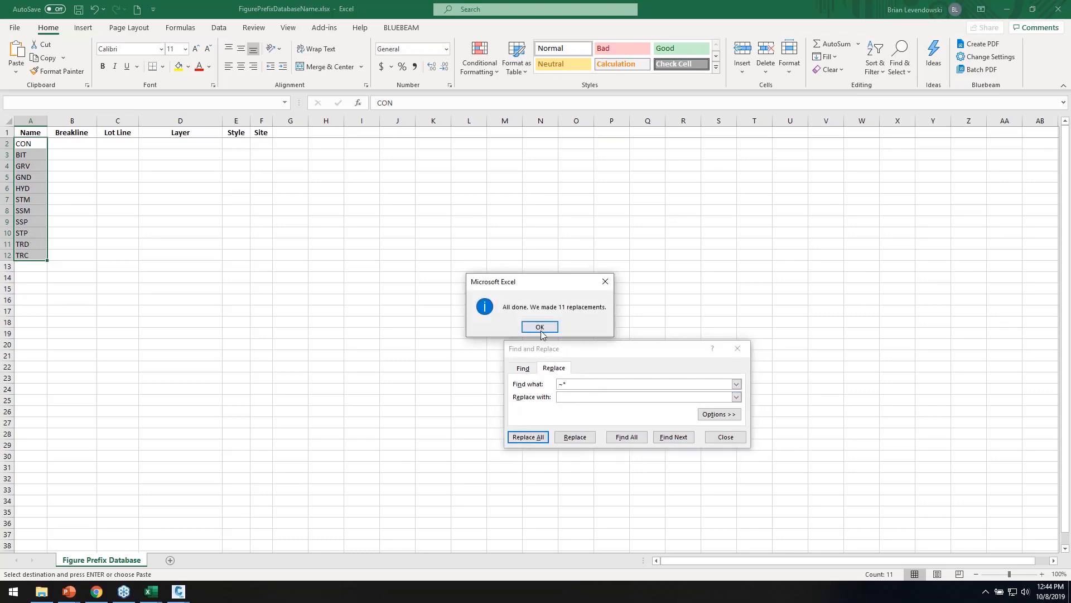
pyautogui.click(540, 327)
pyautogui.click(726, 437)
pyautogui.click(115, 199)
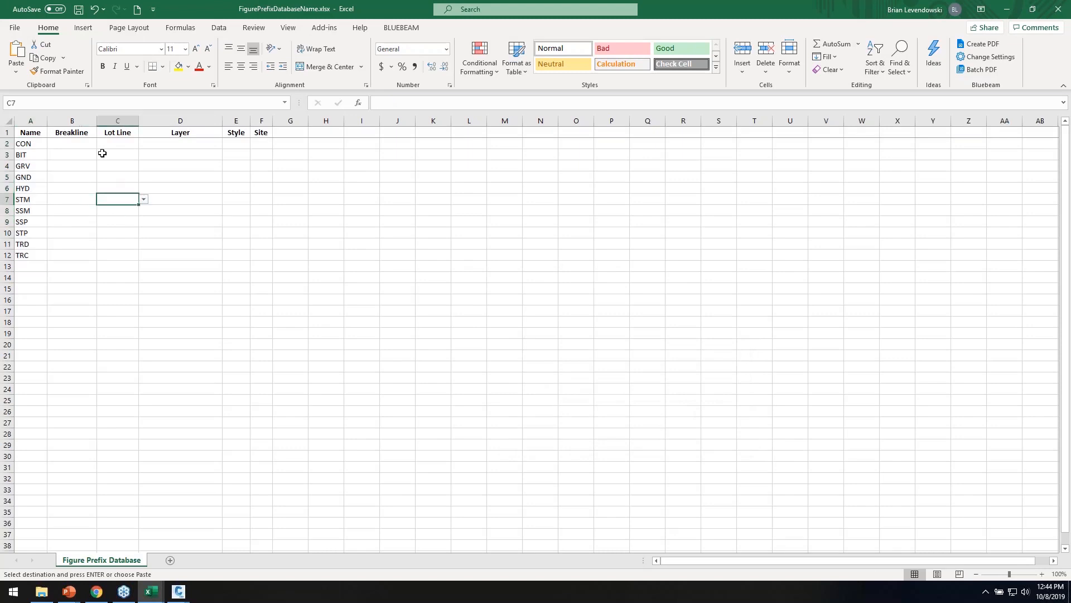
# Set Breakline to Yes for all codes from CON to TRC in B2:B12, leaving B13 empty
pyautogui.click(84, 143)
pyautogui.click(102, 144)
pyautogui.click(82, 152)
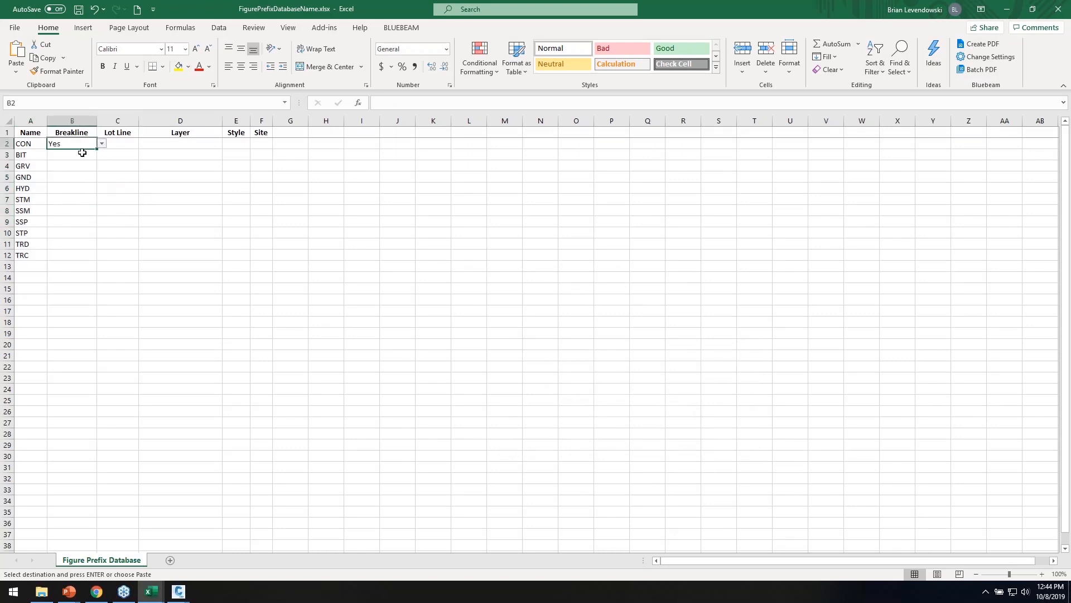
pyautogui.moveTo(97, 148); pyautogui.dragTo(81, 269)
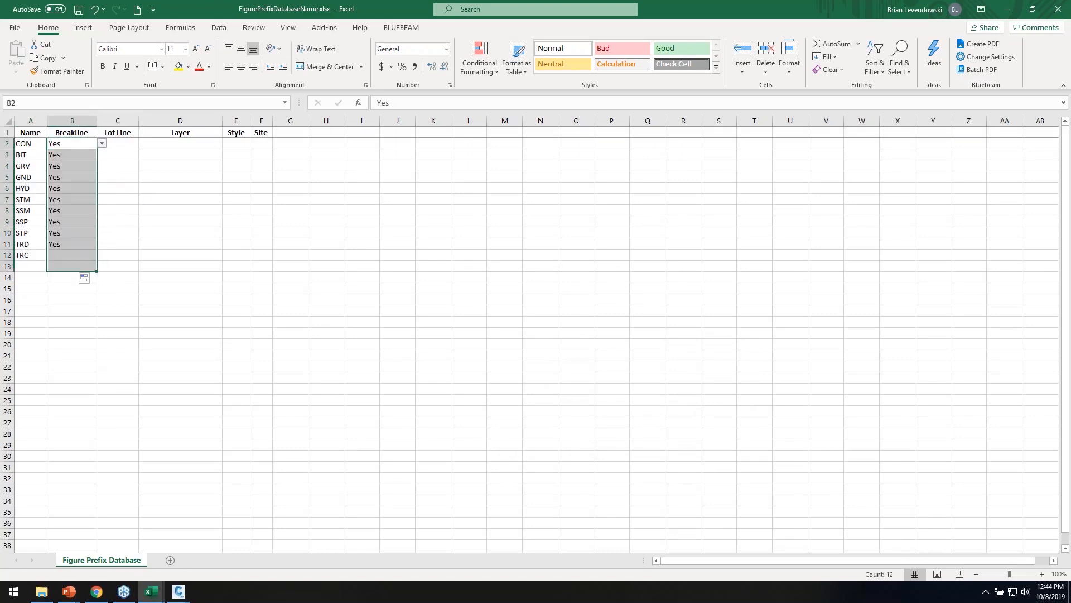
pyautogui.click(65, 265)
pyautogui.press('BackSpace')
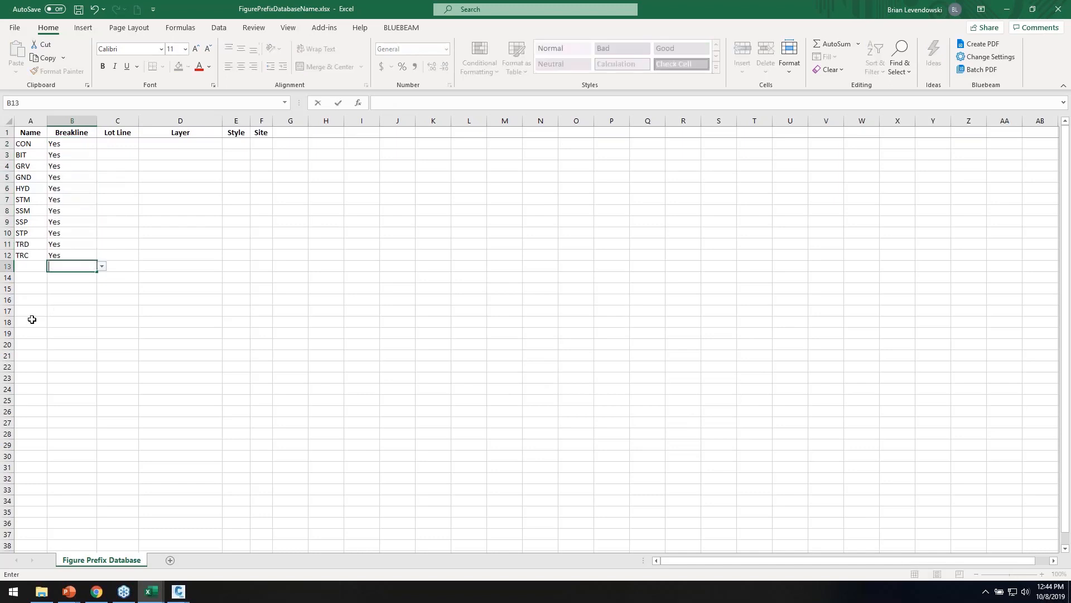
pyautogui.click(32, 320)
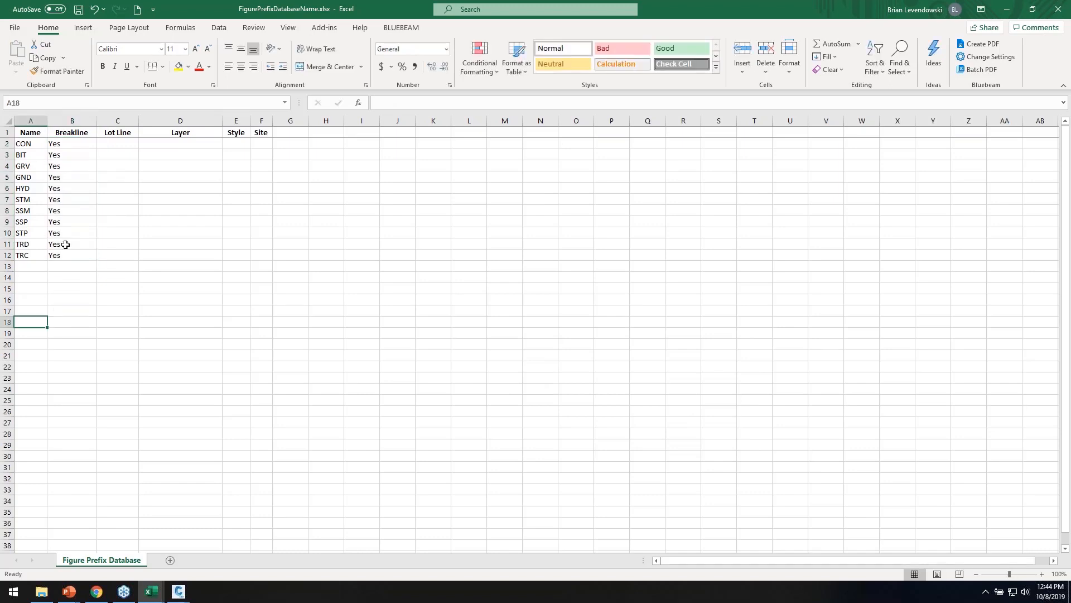
# Set Breakline to No for the SSP, STP and TRD codes
pyautogui.click(83, 221)
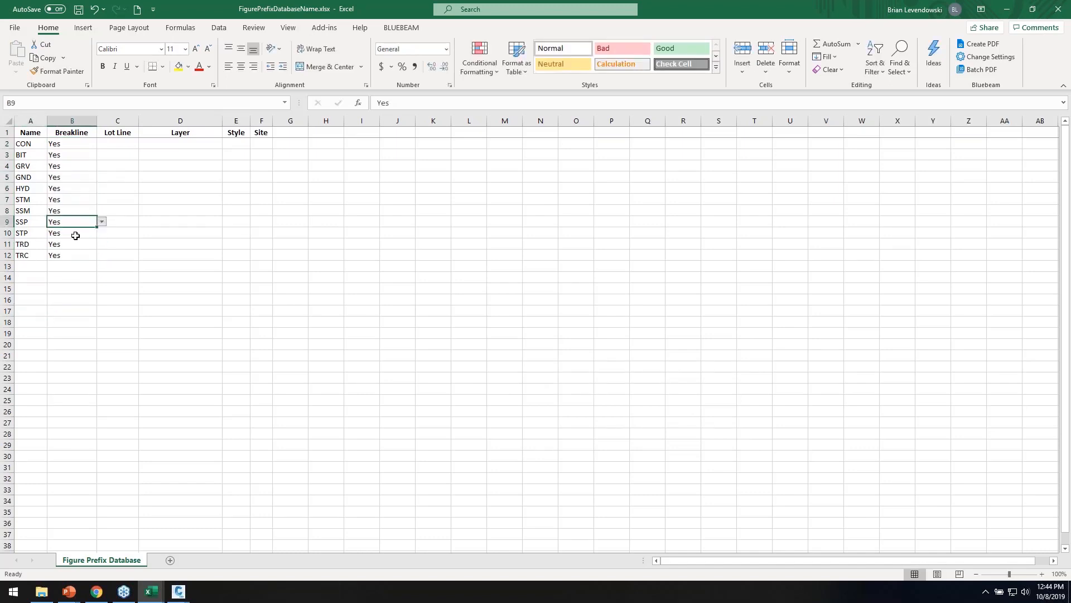
pyautogui.hotkey('ctrl', 'c')
pyautogui.click(75, 233)
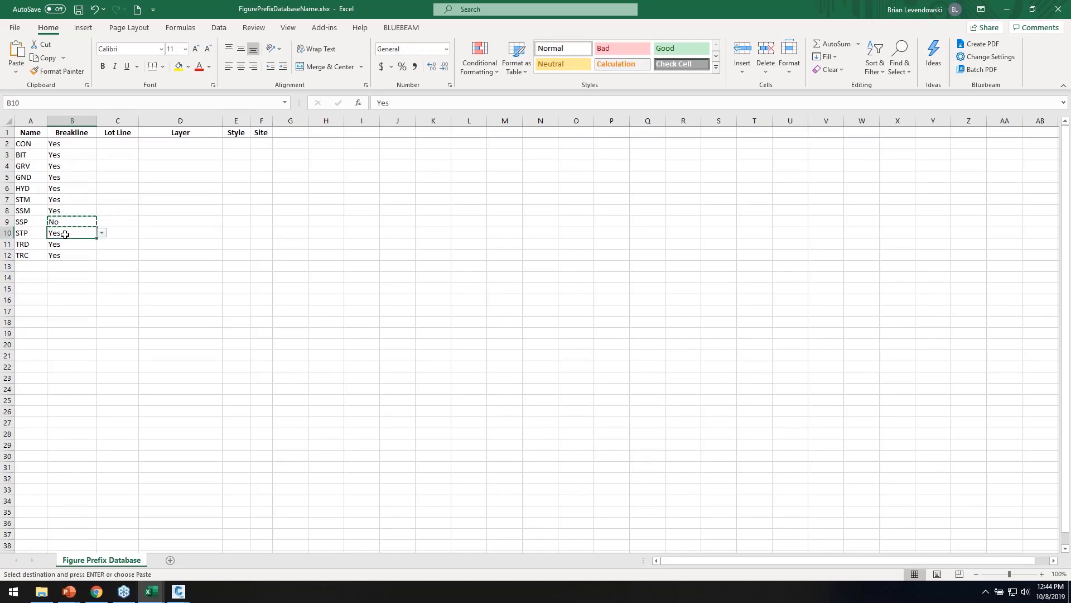
pyautogui.hotkey('ctrl', 'v')
pyautogui.click(56, 246)
pyautogui.hotkey('ctrl', 'v')
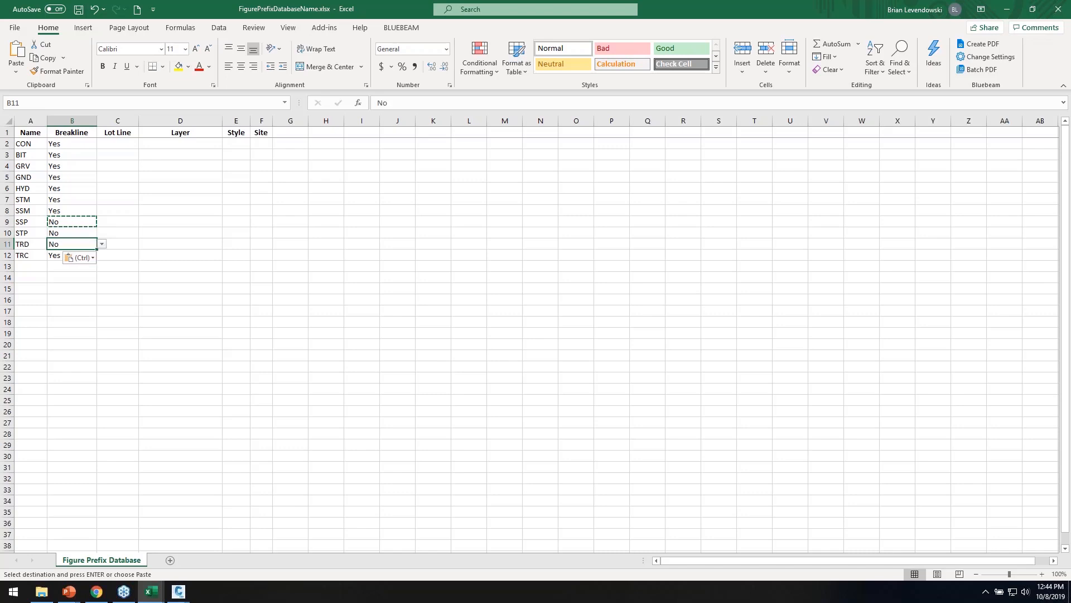
# Delete the HYD, STM, SSM, TRD and TRC rows from the figure prefix sheet
pyautogui.moveTo(7, 244); pyautogui.dragTo(7, 255)
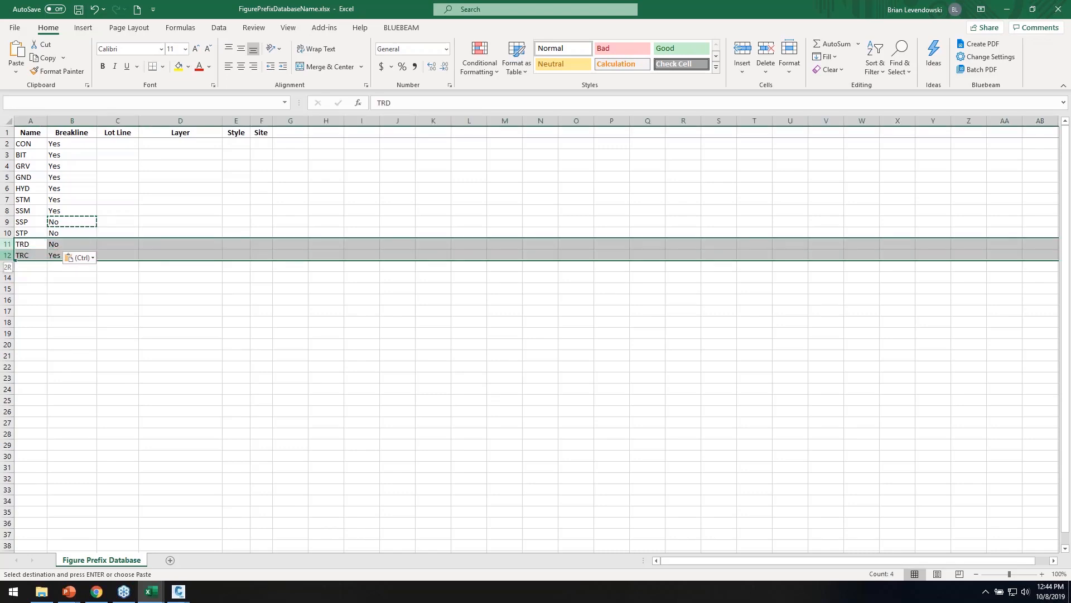
pyautogui.keyDown('ctrl'); pyautogui.click(9, 210); pyautogui.keyUp('ctrl')
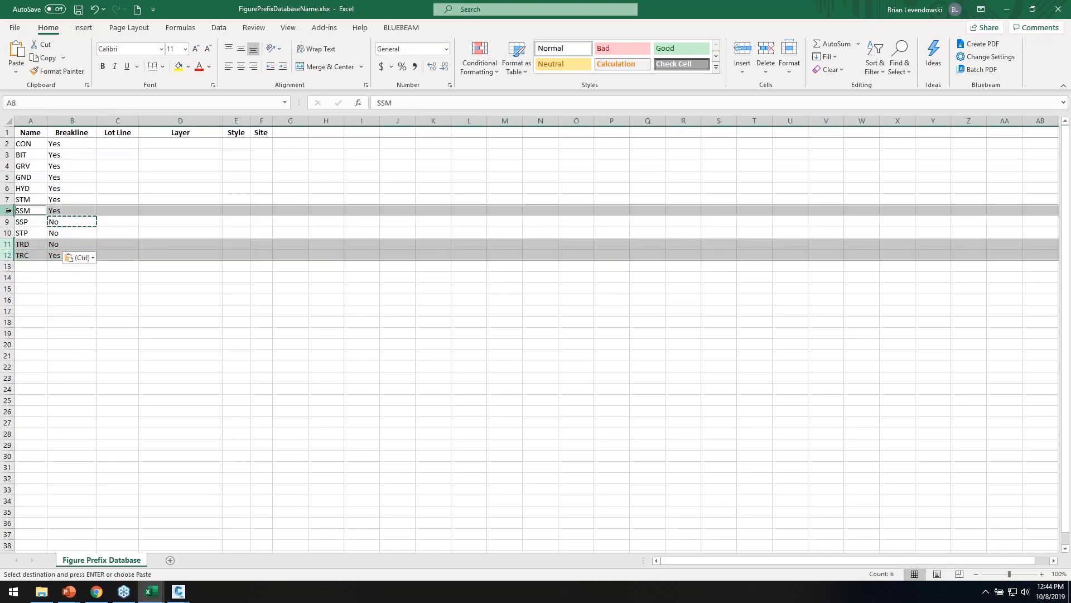
pyautogui.keyDown('ctrl'); pyautogui.click(8, 199); pyautogui.keyUp('ctrl')
pyautogui.keyDown('ctrl'); pyautogui.click(8, 188); pyautogui.keyUp('ctrl')
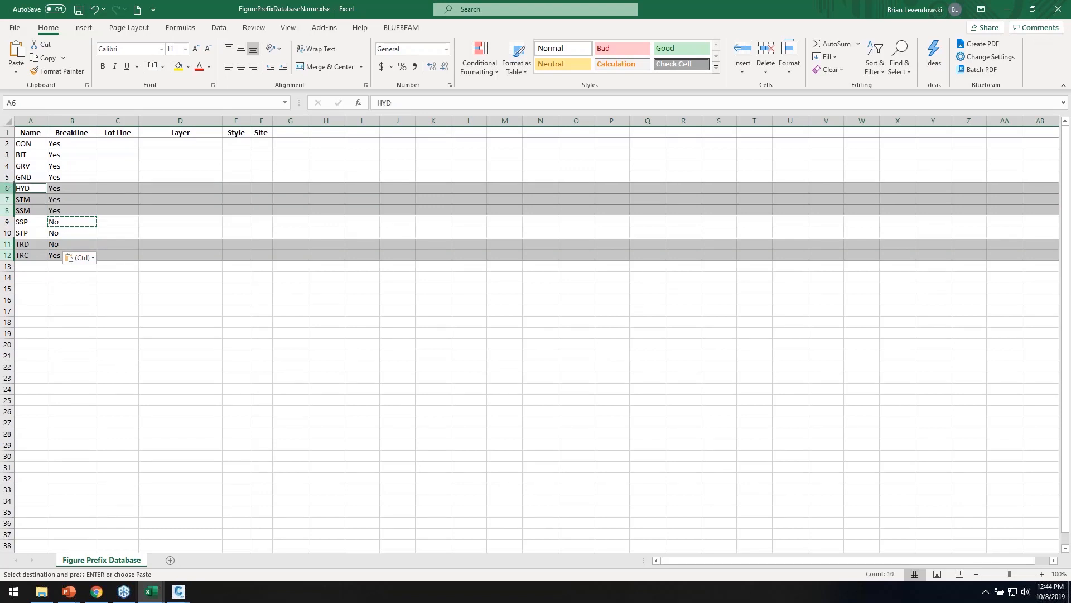
pyautogui.rightClick(6, 187)
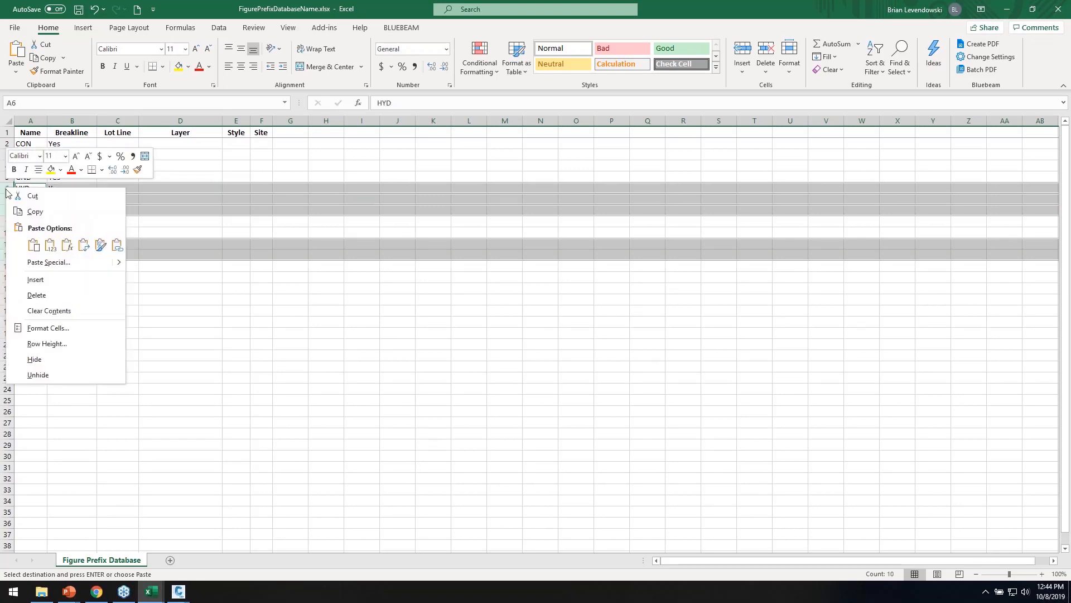
pyautogui.click(28, 297)
pyautogui.click(117, 278)
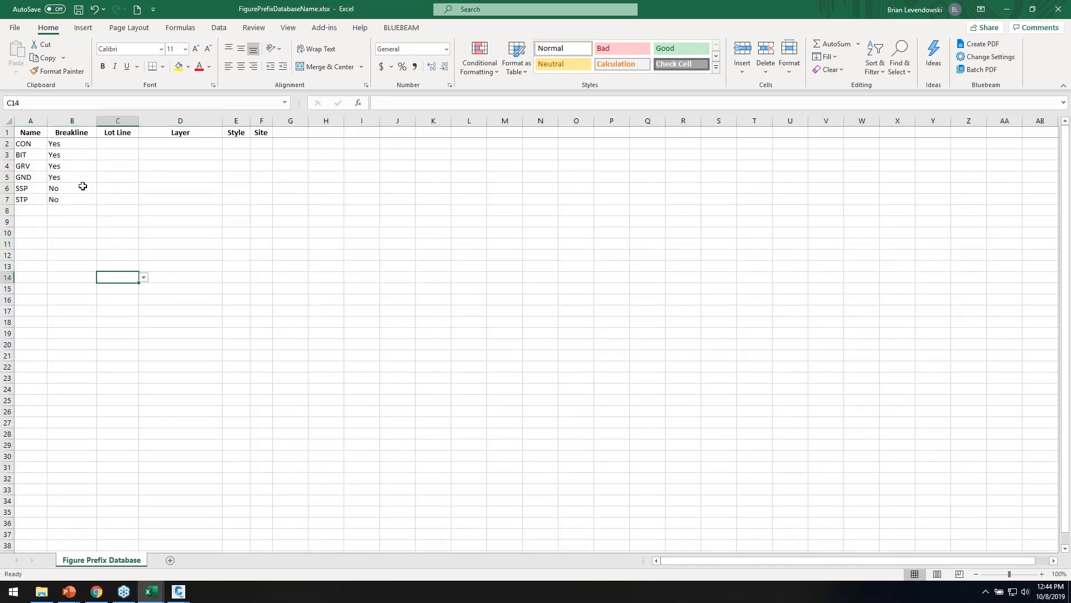
# Set Lot Line to No for all codes from CON to STP in C2:C7
pyautogui.click(132, 143)
pyautogui.click(144, 144)
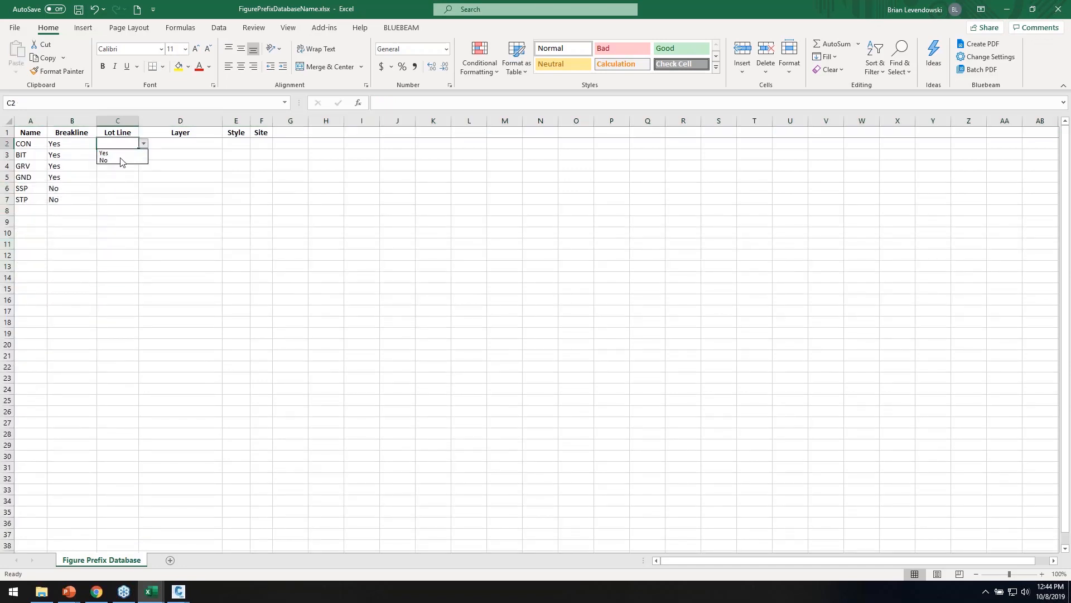
pyautogui.click(120, 162)
pyautogui.moveTo(137, 147); pyautogui.dragTo(145, 204)
# Choose the layer V-PAVE-CONC for CON in D2 and fill it down to D7
pyautogui.click(211, 146)
pyautogui.click(228, 144)
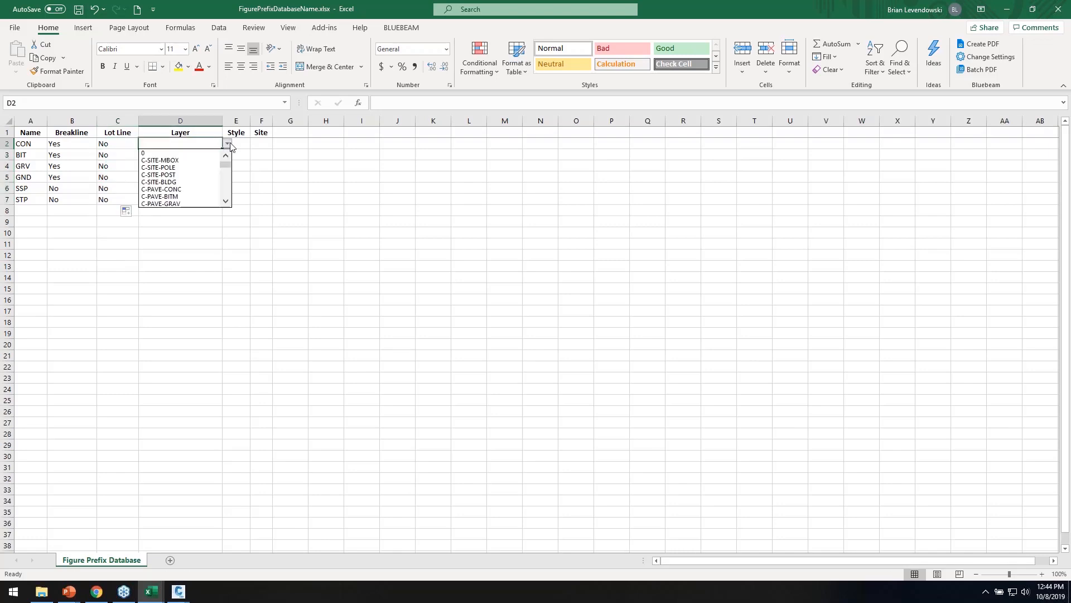
pyautogui.moveTo(225, 165); pyautogui.dragTo(225, 183)
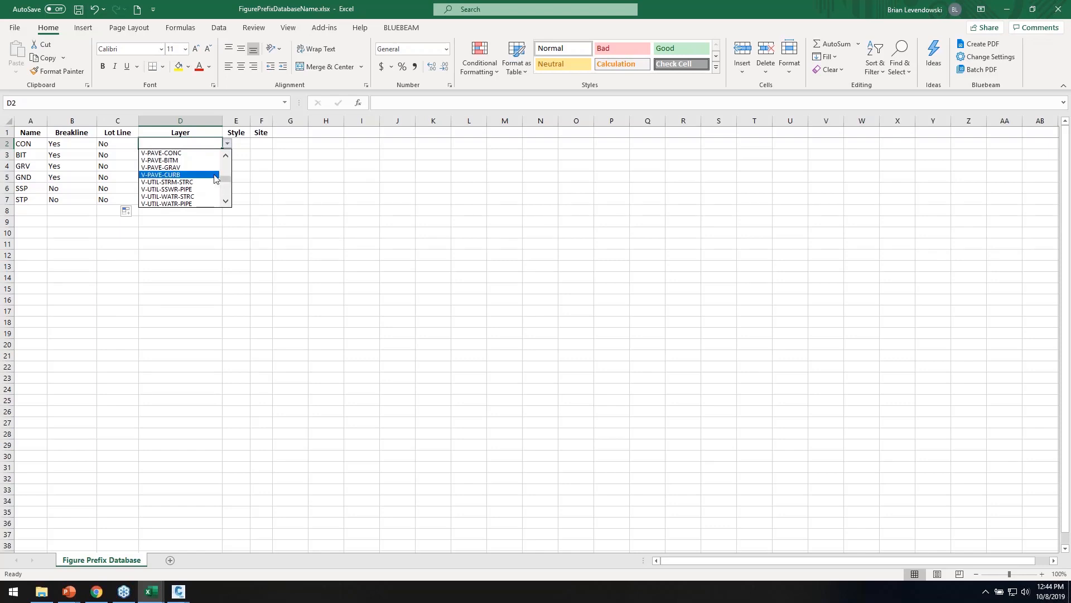
pyautogui.click(216, 153)
pyautogui.moveTo(222, 151); pyautogui.dragTo(223, 202)
pyautogui.click(149, 264)
pyautogui.click(218, 157)
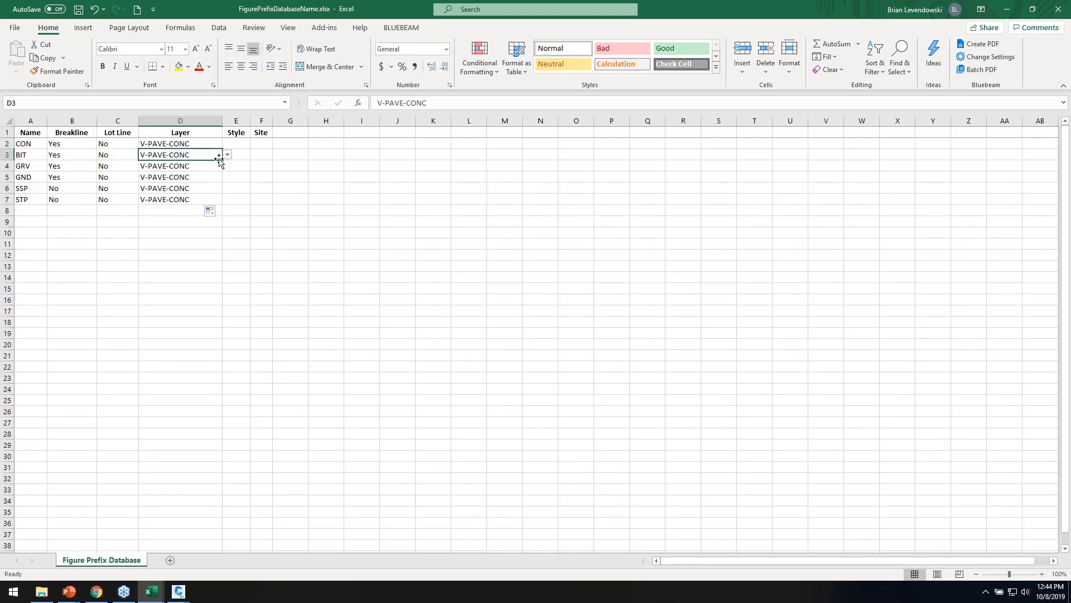
pyautogui.click(228, 155)
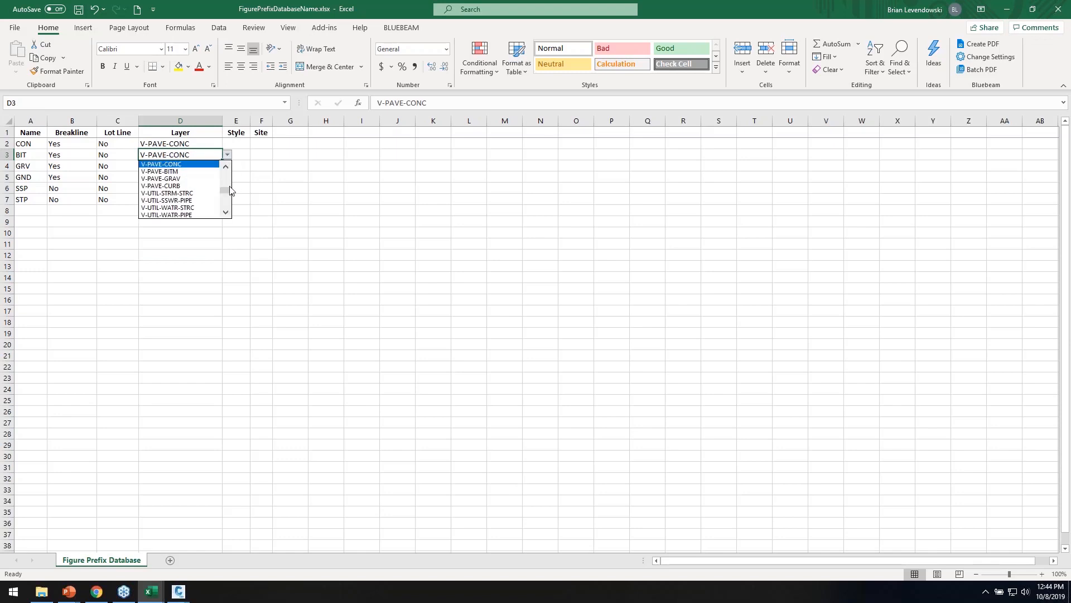
pyautogui.click(261, 175)
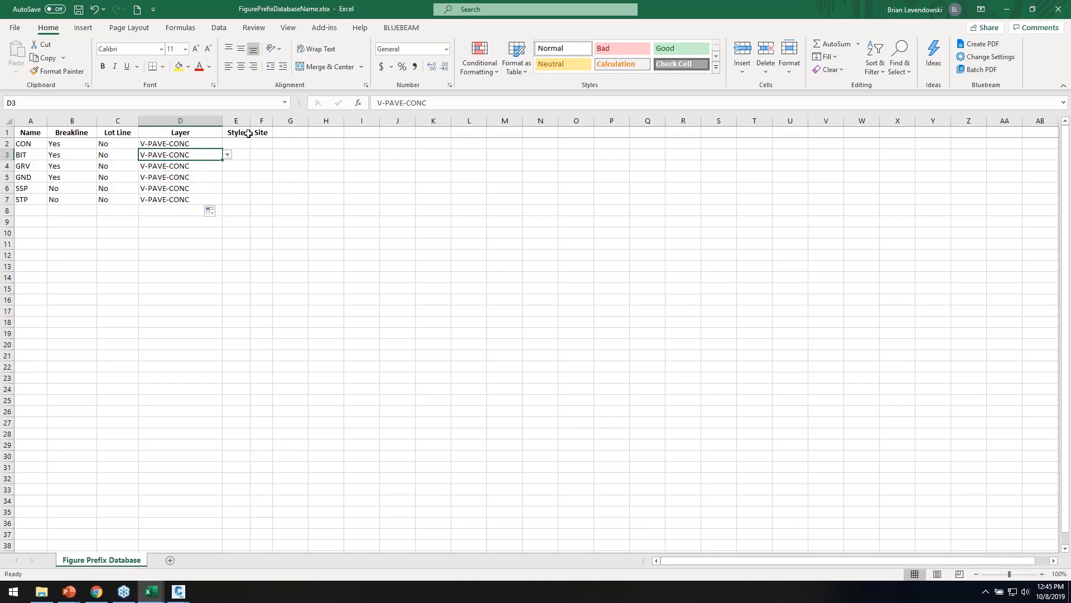
# Widen the Style column and assign the Standard style to all codes in E2:E7
pyautogui.moveTo(248, 122); pyautogui.dragTo(280, 138)
pyautogui.click(267, 146)
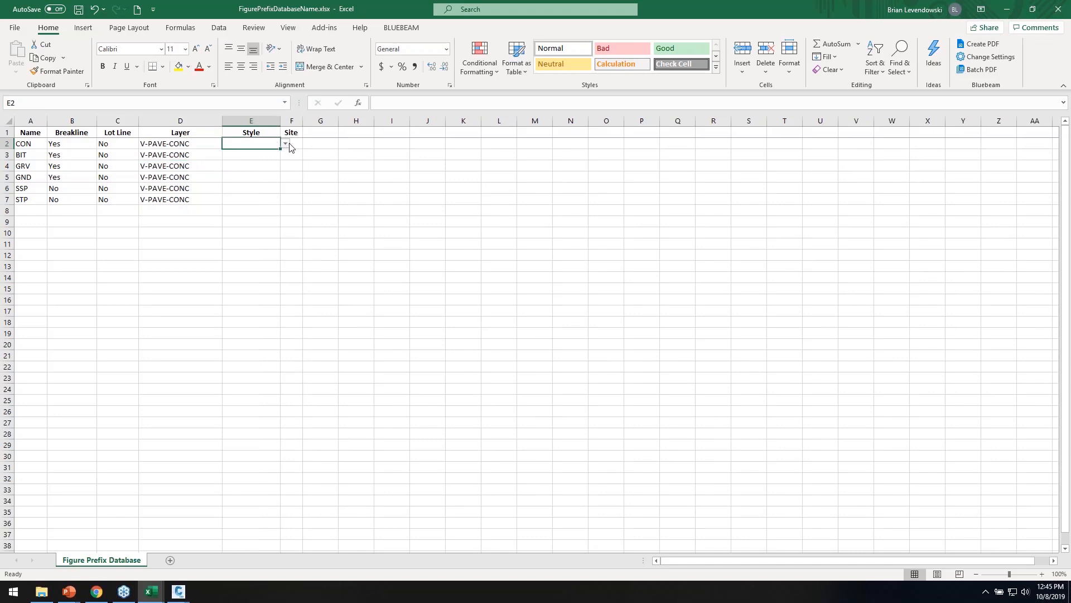
pyautogui.click(285, 144)
pyautogui.click(269, 152)
pyautogui.moveTo(281, 150); pyautogui.dragTo(282, 202)
pyautogui.click(240, 264)
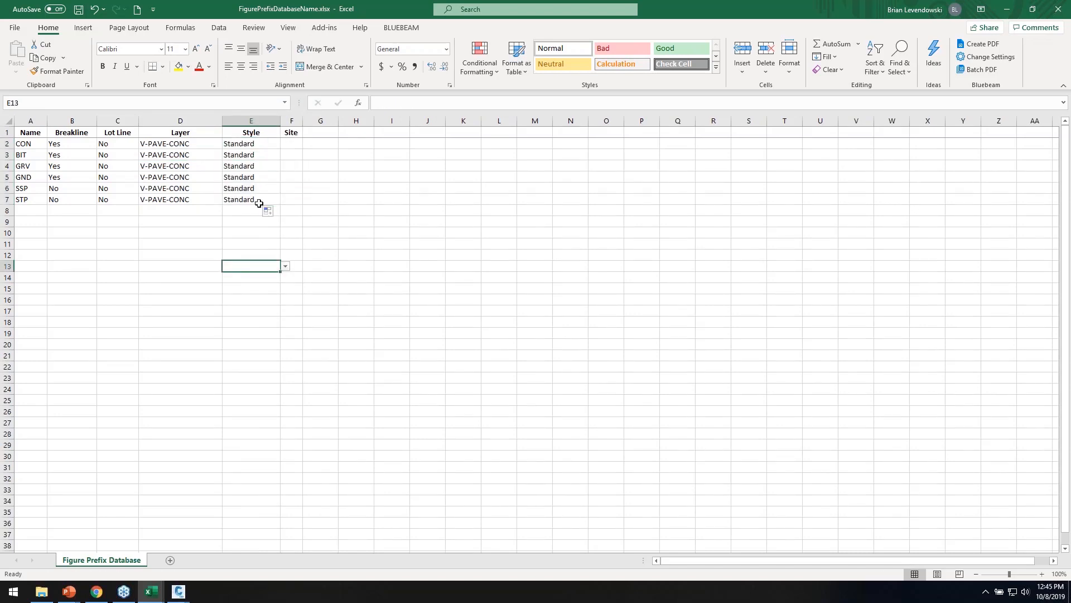
# Change the CON code's style in E2 to Concrete, accepting the unlisted value, and widen the Site column
pyautogui.click(253, 145)
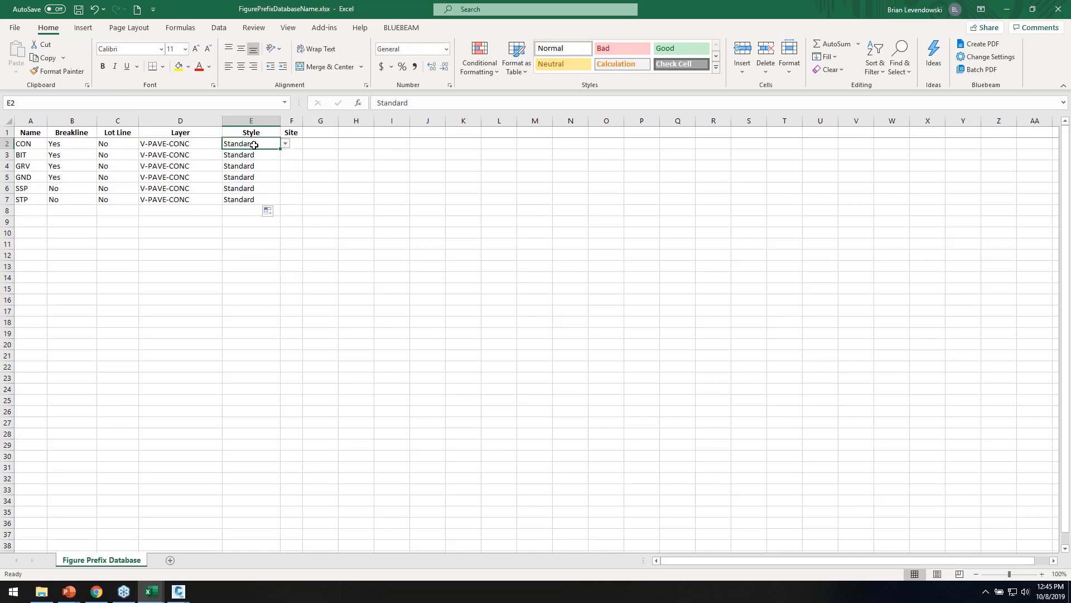
pyautogui.write('Concrete')
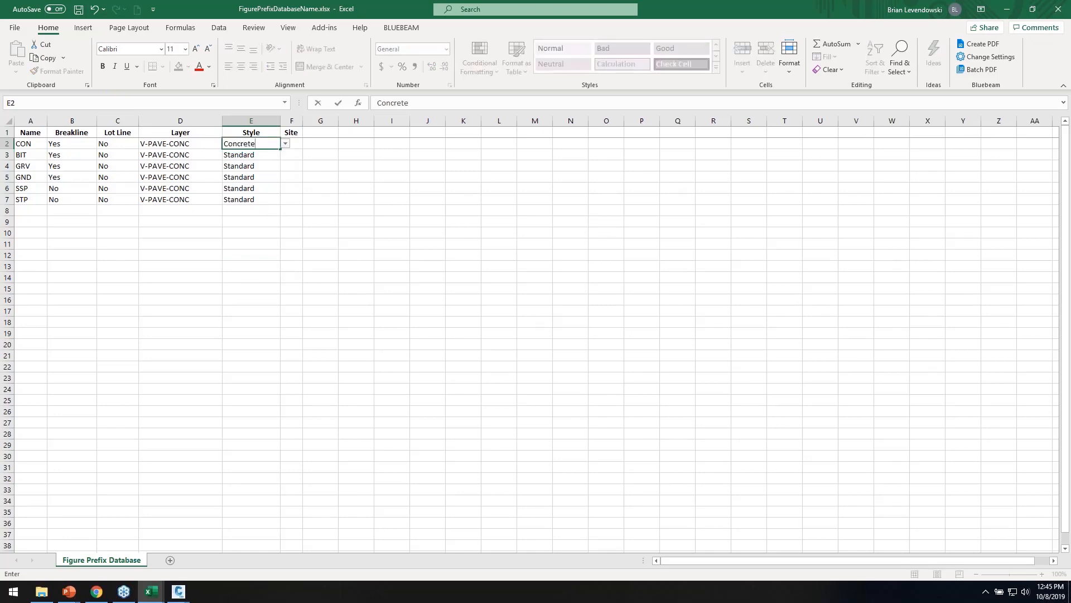
pyautogui.press('Return')
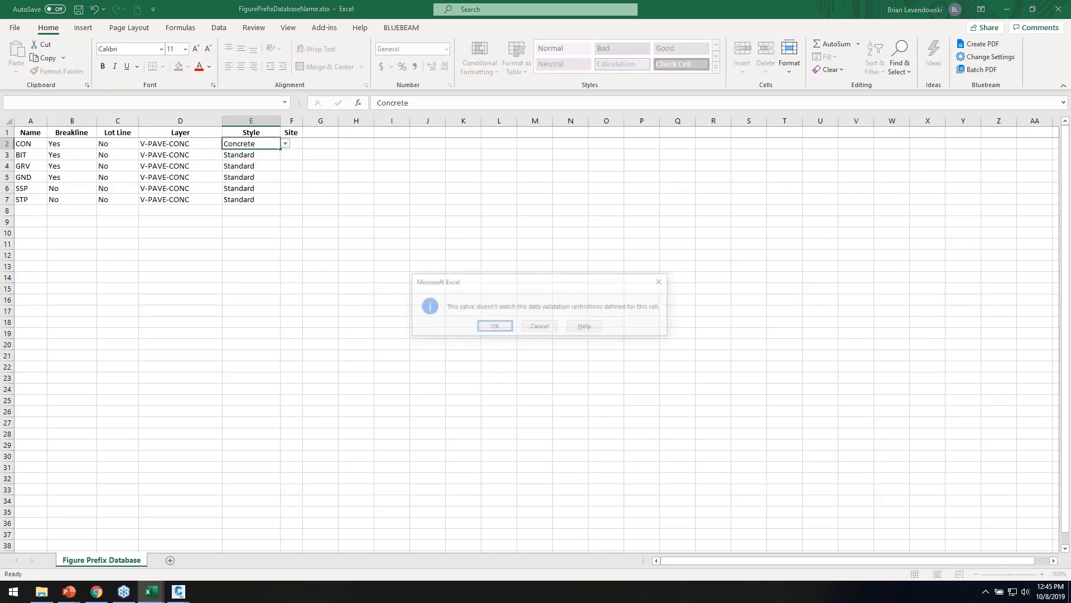
pyautogui.press('Return')
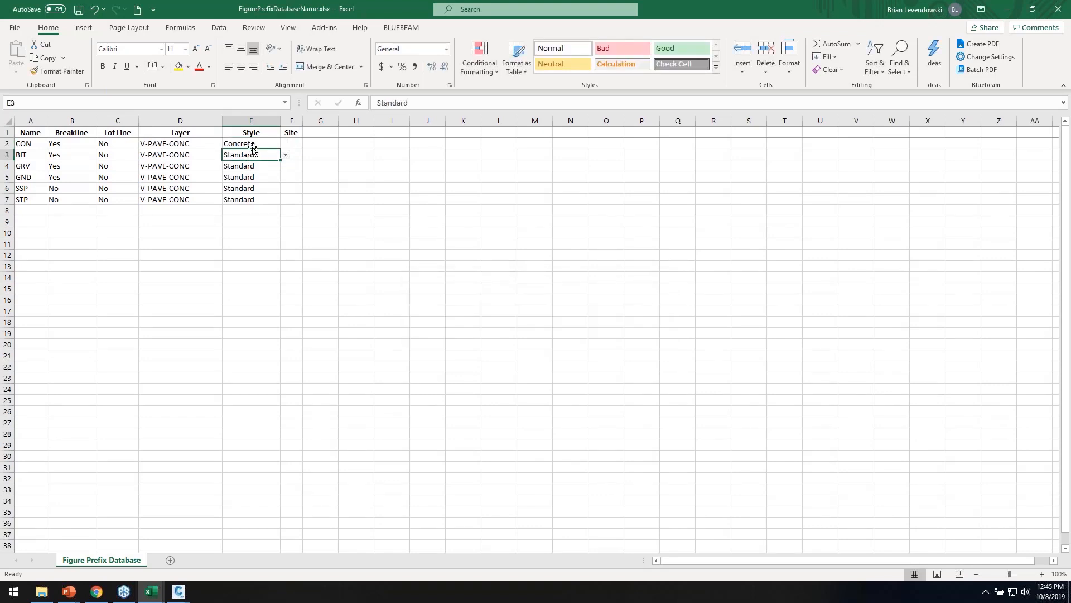
pyautogui.moveTo(304, 121); pyautogui.dragTo(363, 120)
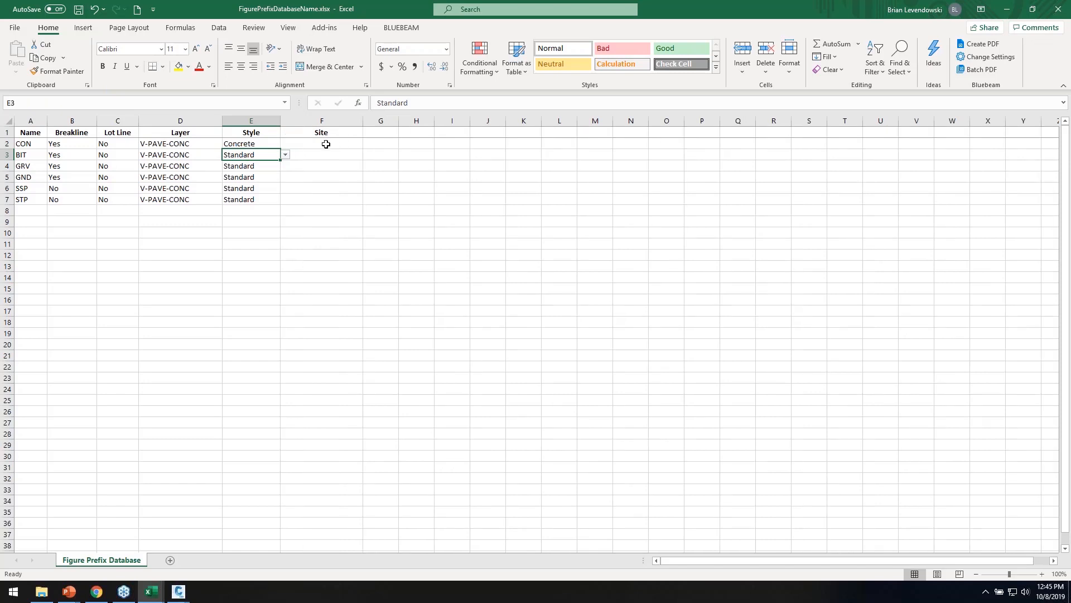
# Enter Survey Site as the site for CON in F2, fill it down to F7, and save the workbook
pyautogui.click(341, 146)
pyautogui.write('Sirve')
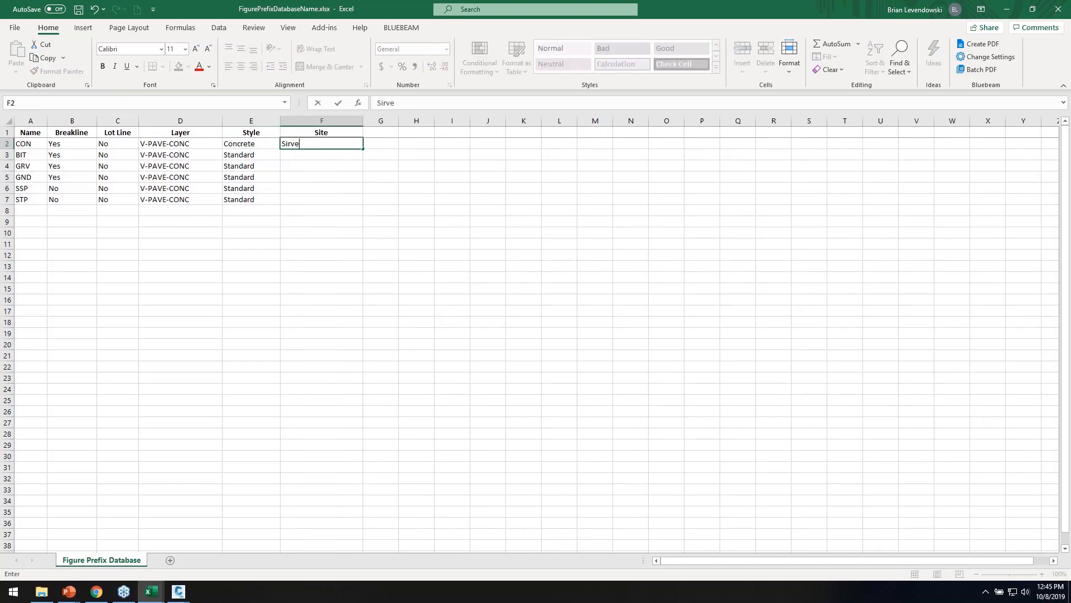
pyautogui.write('urvey Site')
pyautogui.press('Return')
pyautogui.click(356, 147)
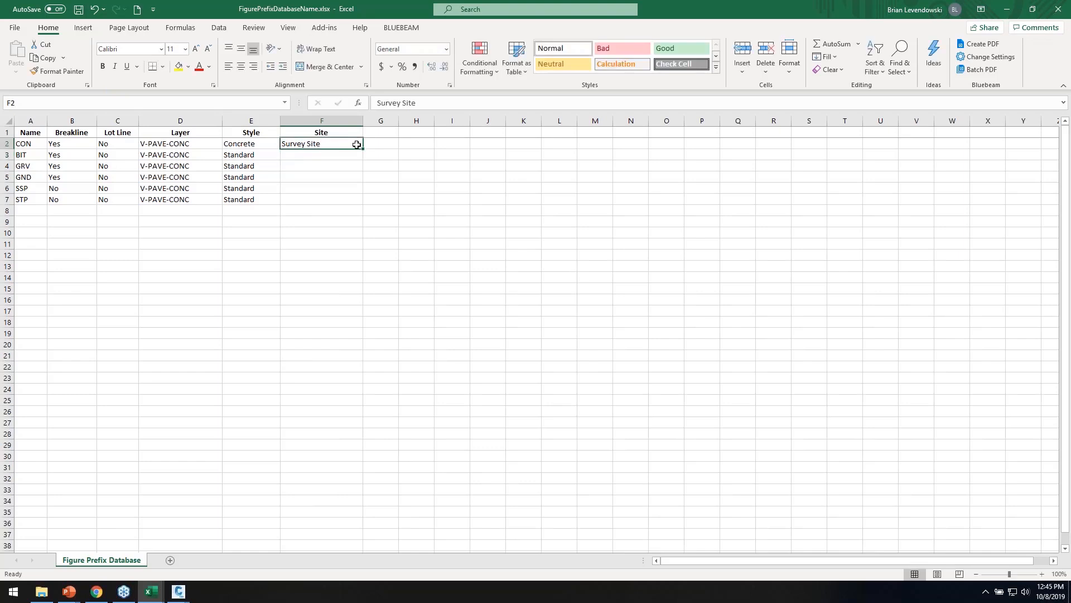
pyautogui.moveTo(363, 151); pyautogui.dragTo(363, 201)
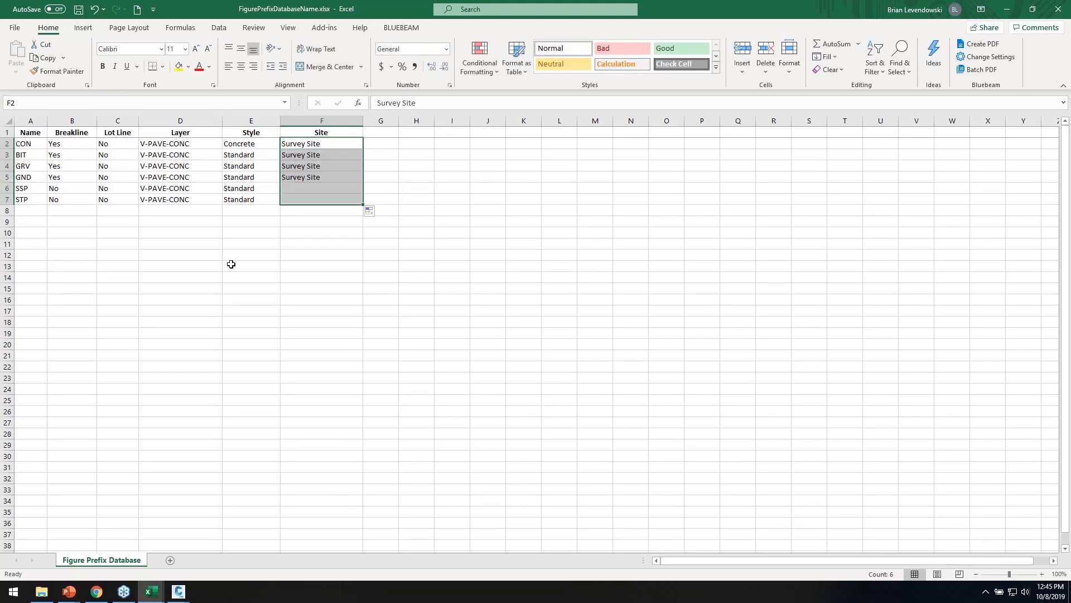
pyautogui.click(232, 267)
pyautogui.click(78, 9)
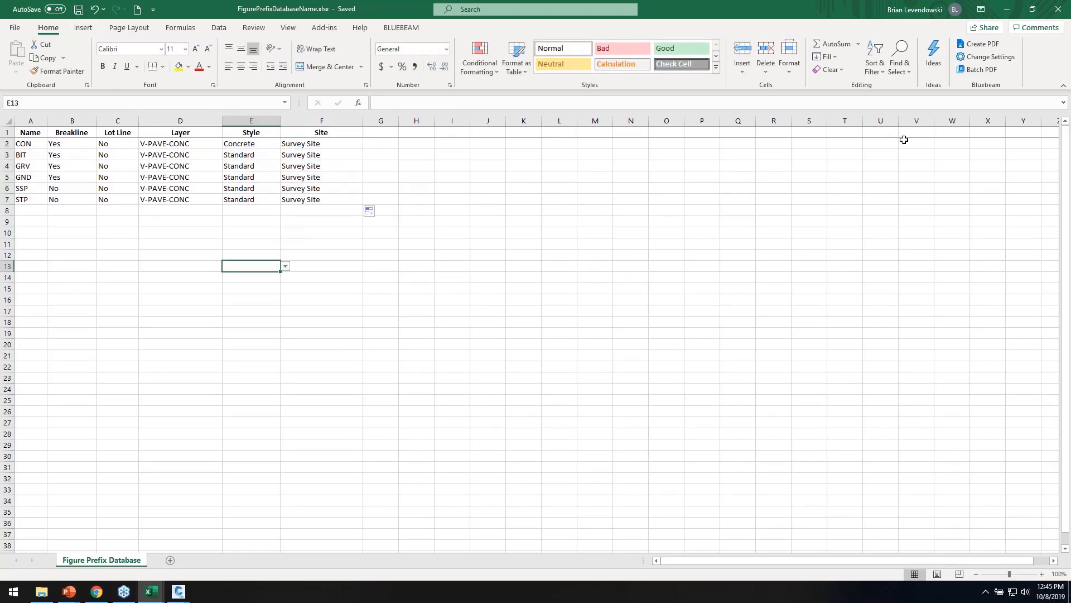
# Switch to Civil 3D and load FigurePrefixDatabaseName.xlsx into the Create/Edit Figure Prefix Database tool
pyautogui.click(1009, 11)
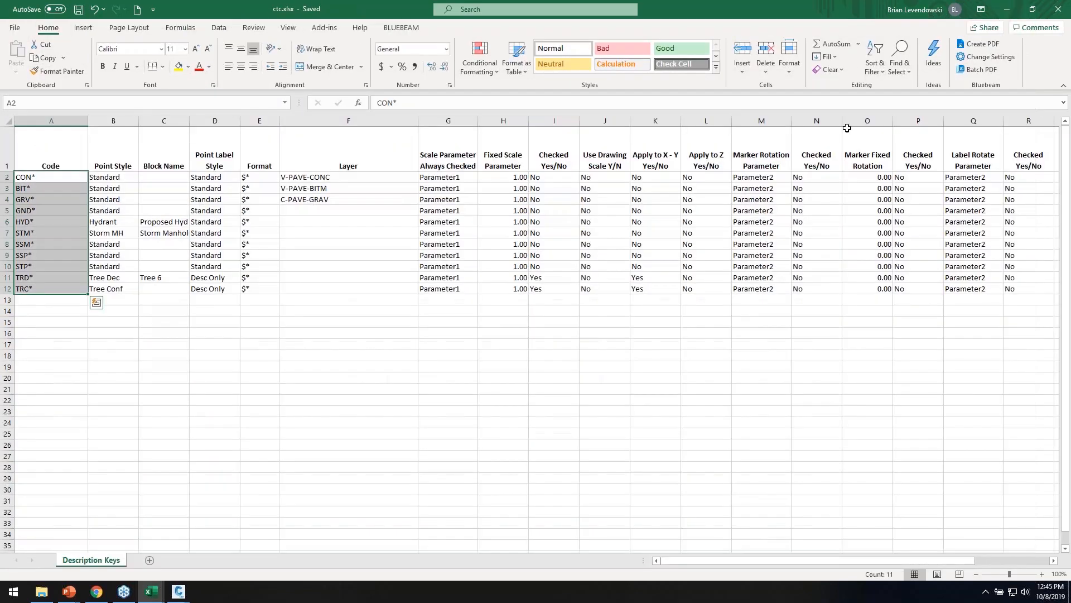
pyautogui.click(1010, 12)
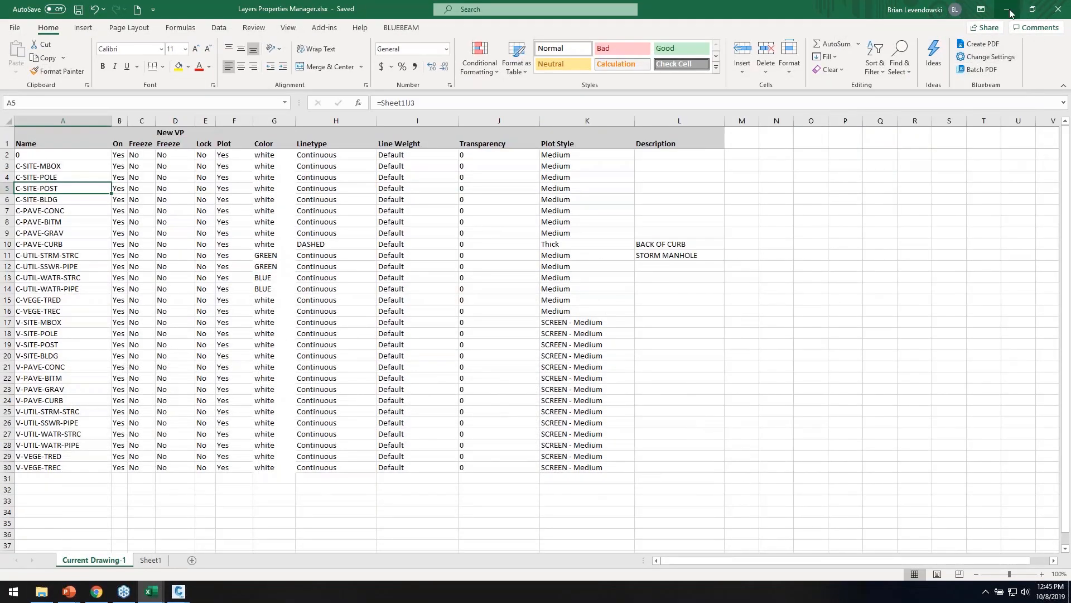
pyautogui.click(1001, 16)
pyautogui.click(358, 213)
pyautogui.click(300, 279)
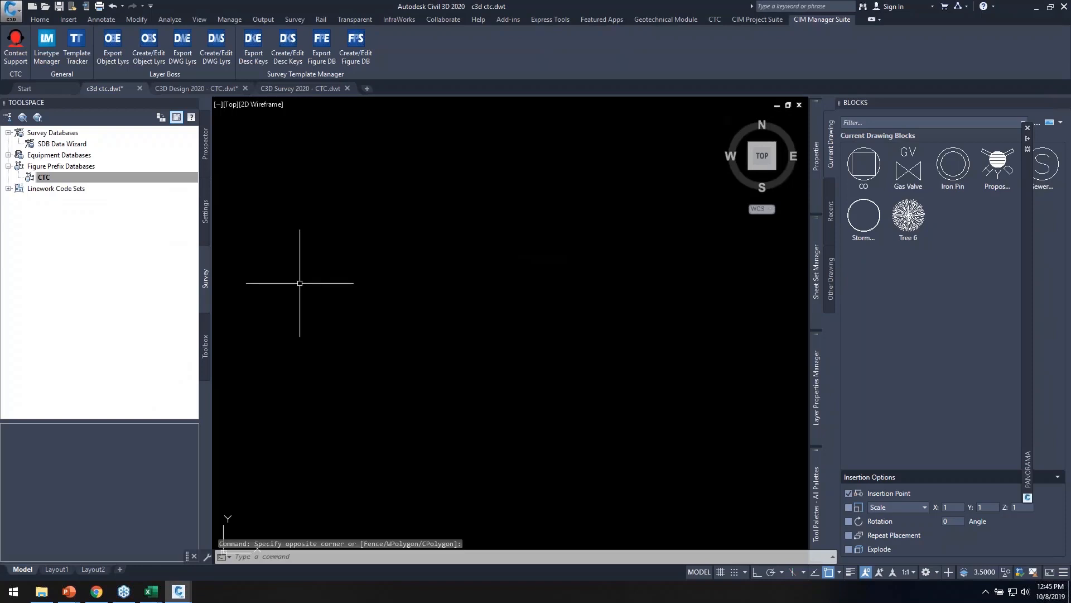
pyautogui.click(357, 41)
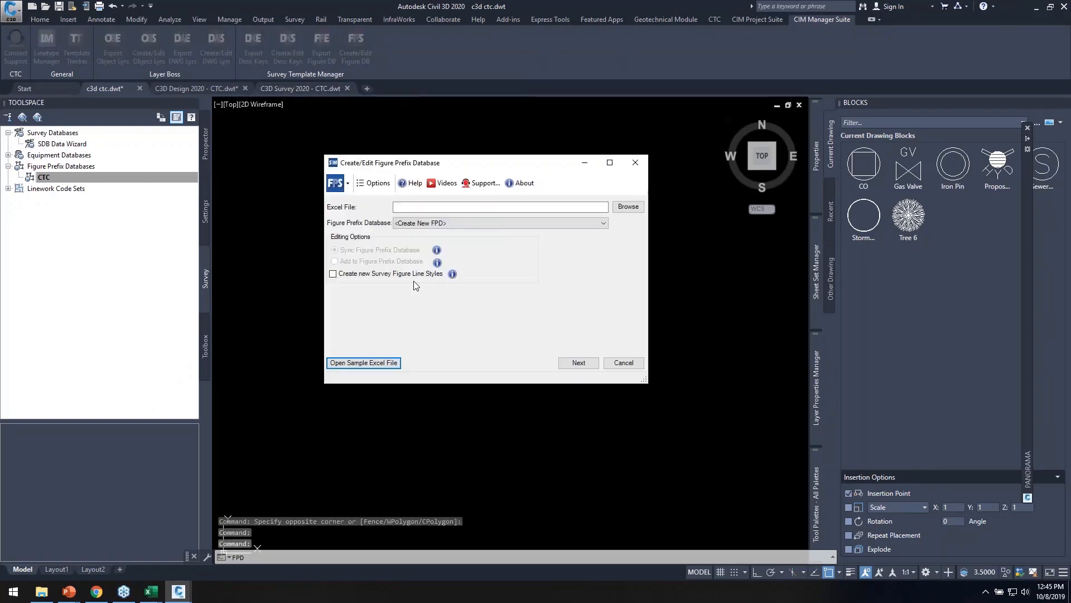
pyautogui.click(627, 206)
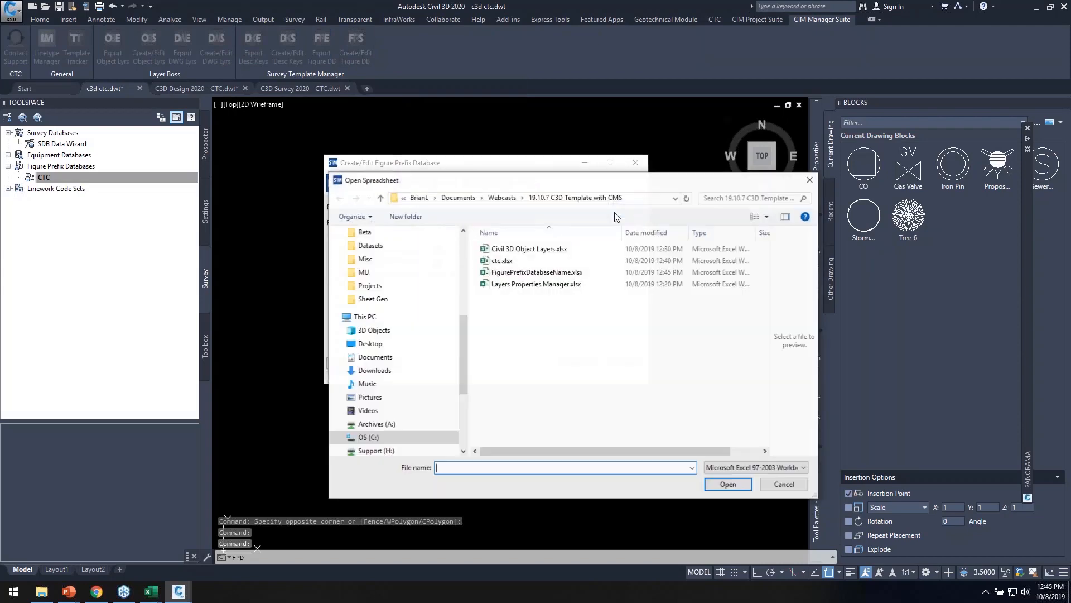
pyautogui.click(558, 273)
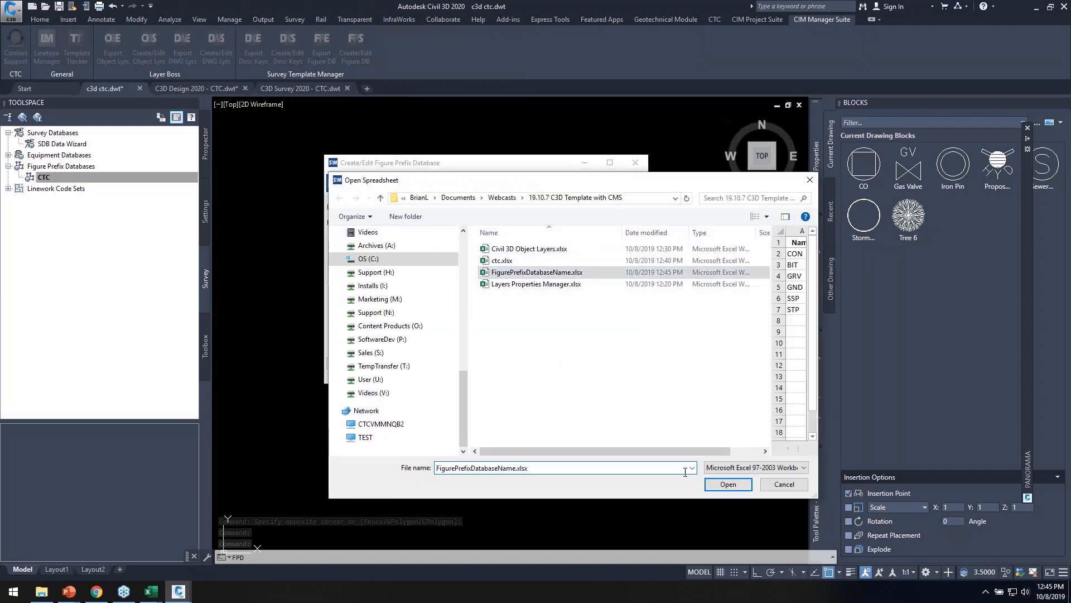
pyautogui.click(719, 486)
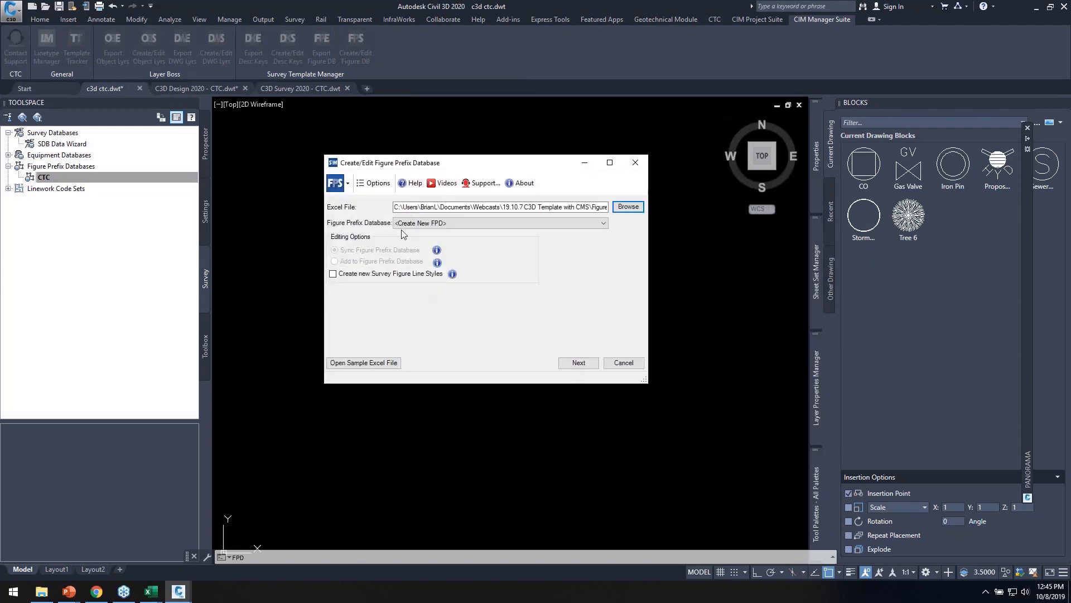
# Create a new figure prefix database from the spreadsheet codes, with creation of new survey figure line styles enabled
pyautogui.click(436, 225)
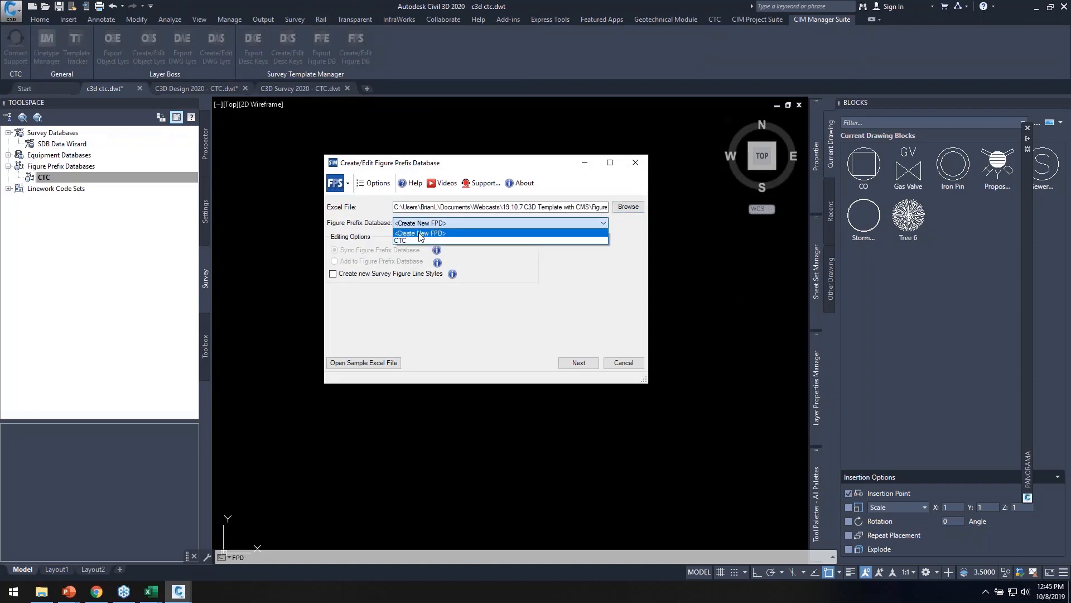
pyautogui.click(420, 233)
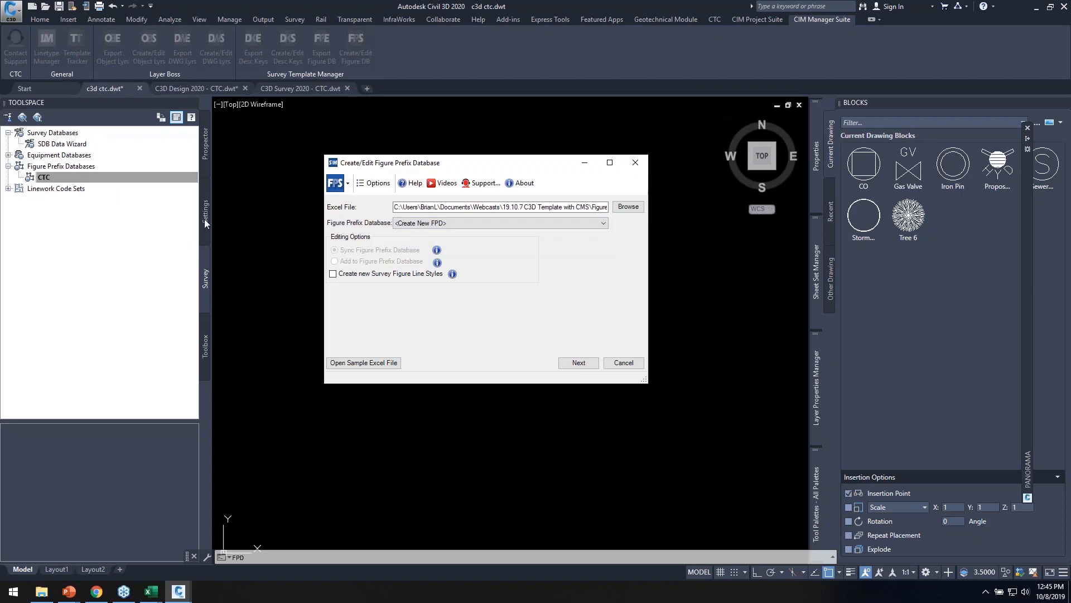
pyautogui.click(354, 275)
pyautogui.click(575, 364)
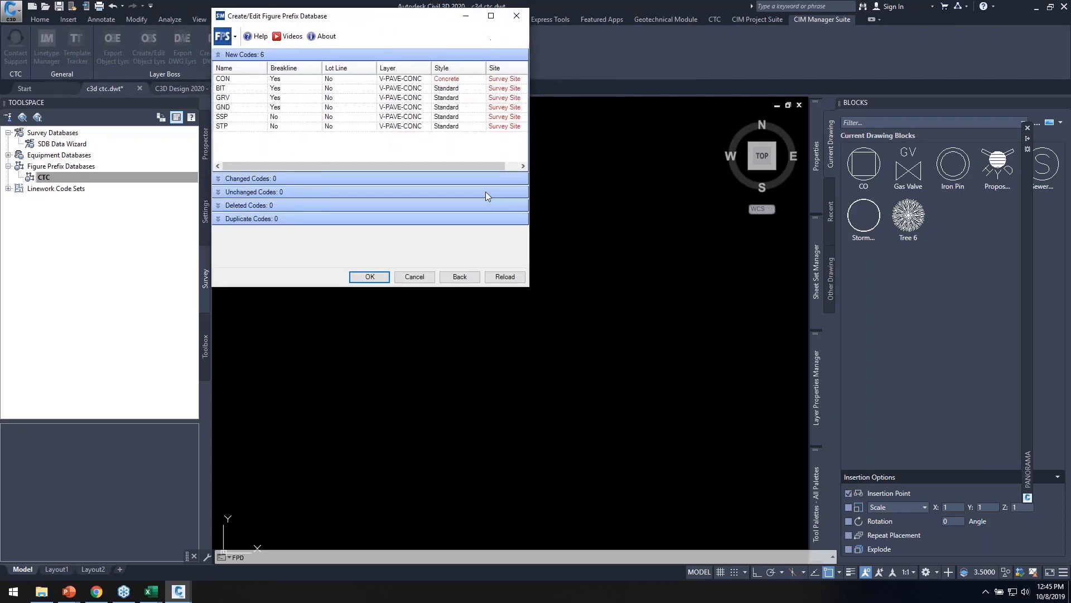
pyautogui.moveTo(527, 288); pyautogui.dragTo(743, 456)
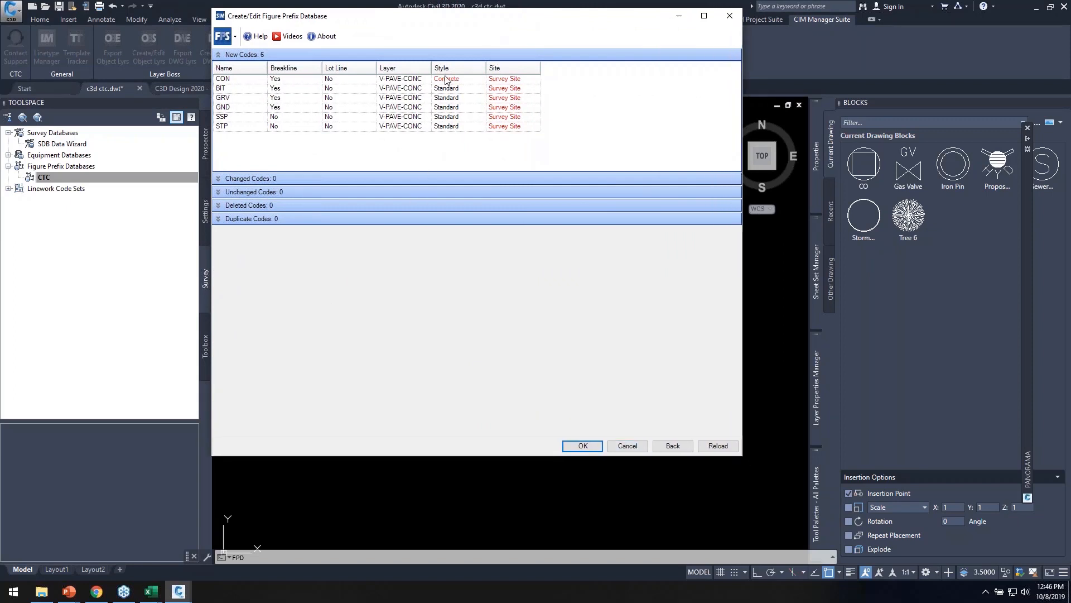
pyautogui.click(582, 445)
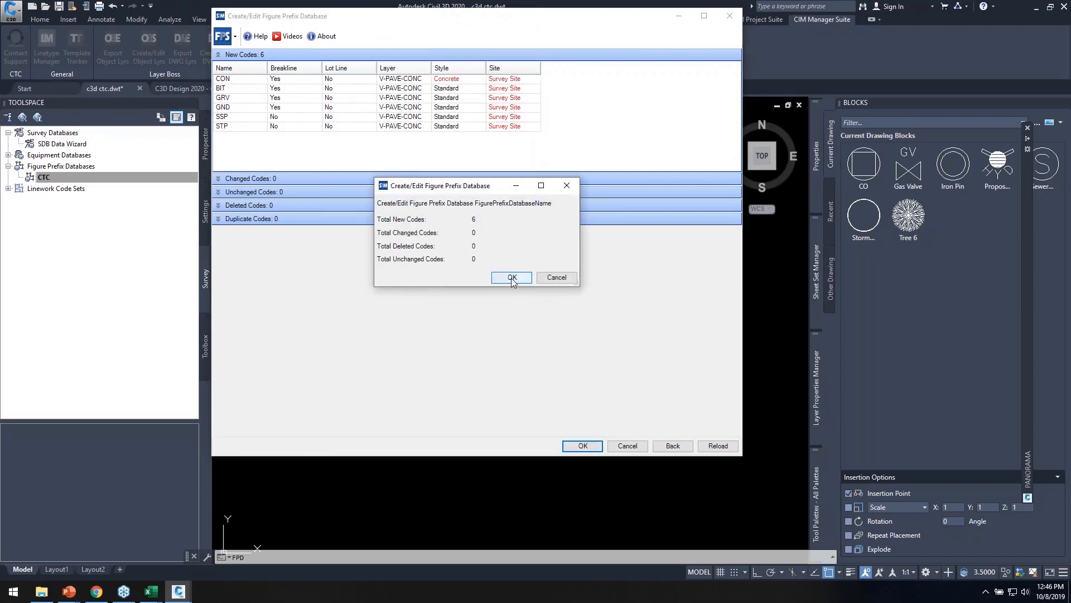
pyautogui.click(512, 278)
# Review the codes of the FigurePrefixDatabaseName database in the Figure Prefix Database Manager and close it without changes
pyautogui.click(67, 190)
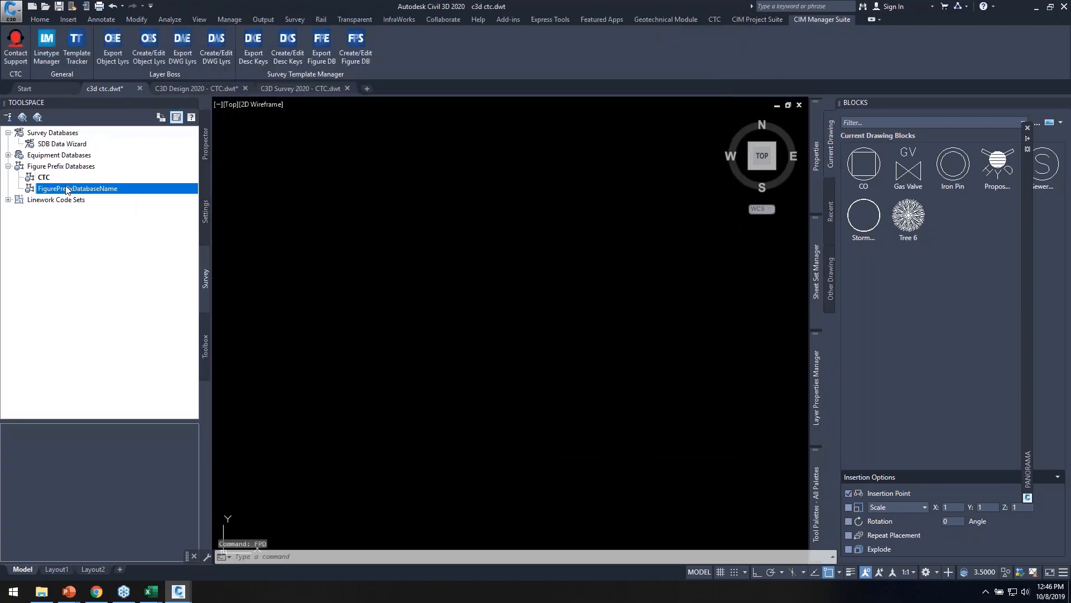
pyautogui.rightClick(68, 189)
pyautogui.click(97, 189)
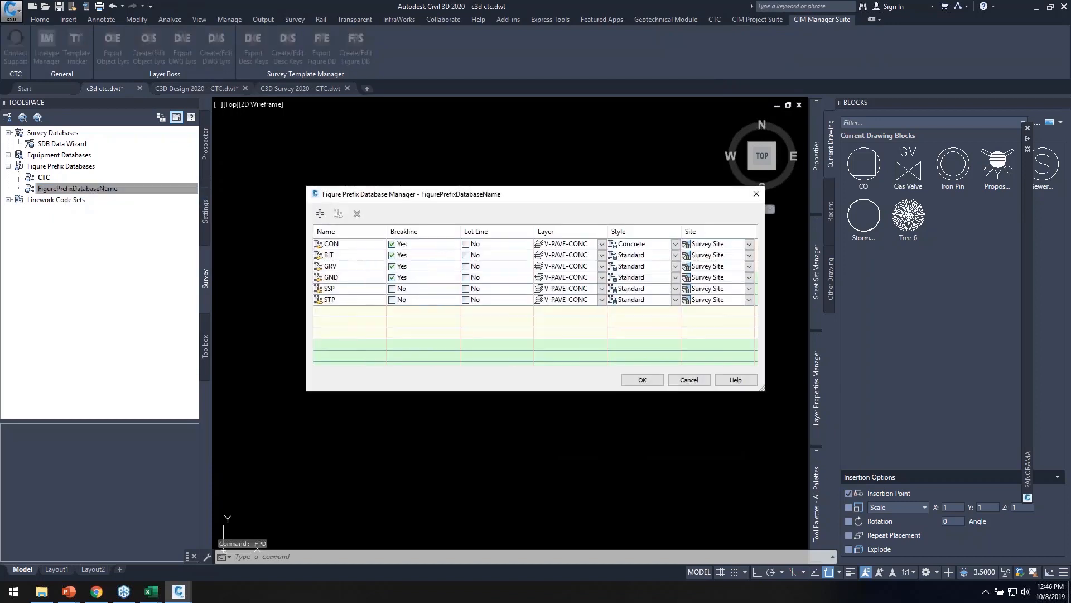
pyautogui.moveTo(526, 200); pyautogui.dragTo(438, 160)
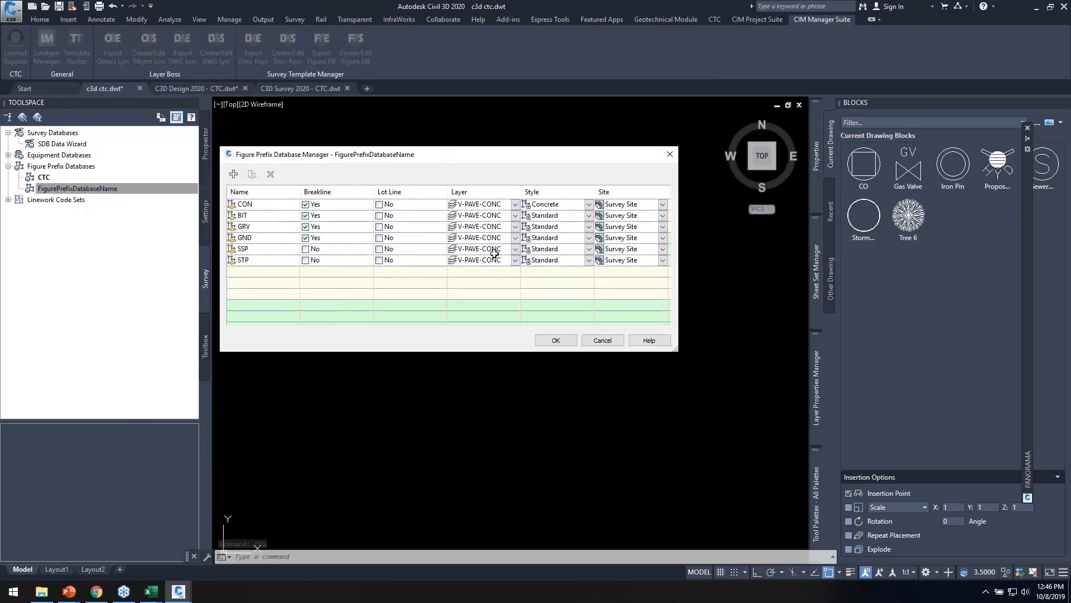
pyautogui.click(603, 341)
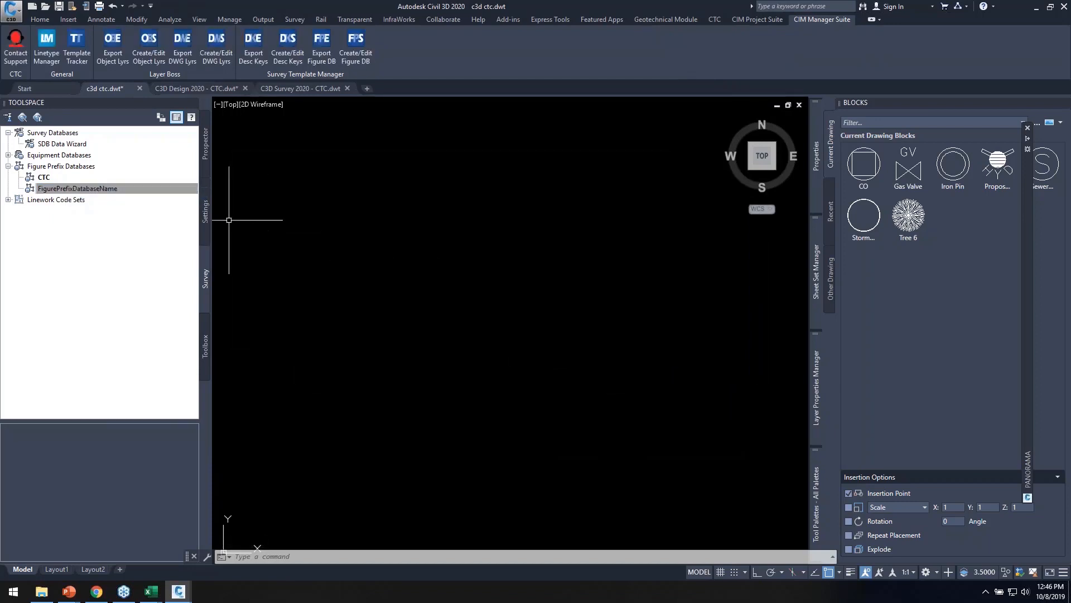
# Check the Concrete style among the survey figure styles in the c3d ctc drawing settings
pyautogui.click(203, 207)
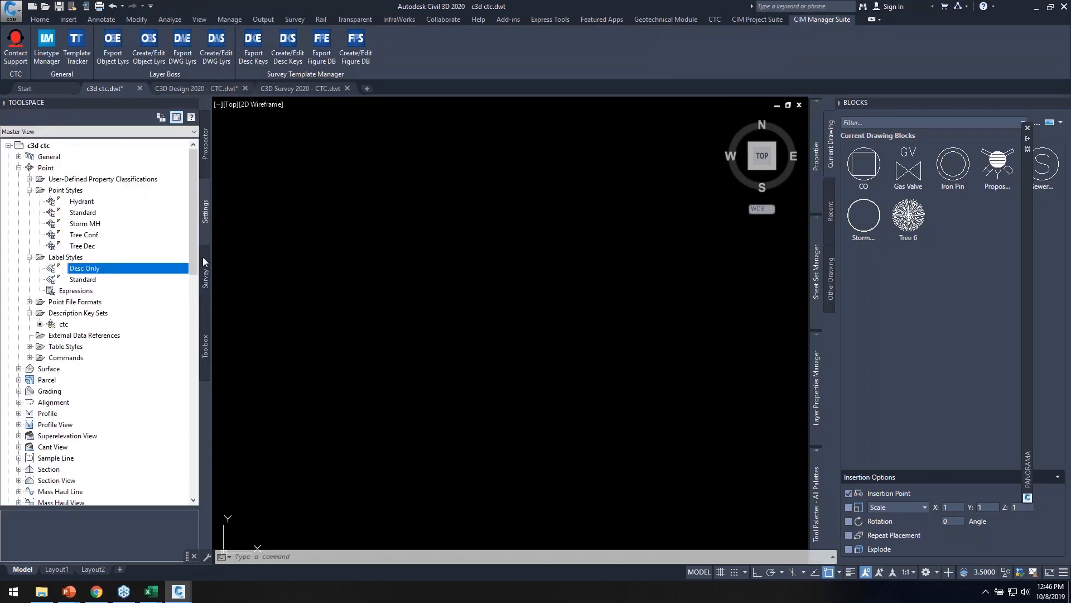
pyautogui.scroll(-7, 157, 312)
pyautogui.doubleClick(48, 435)
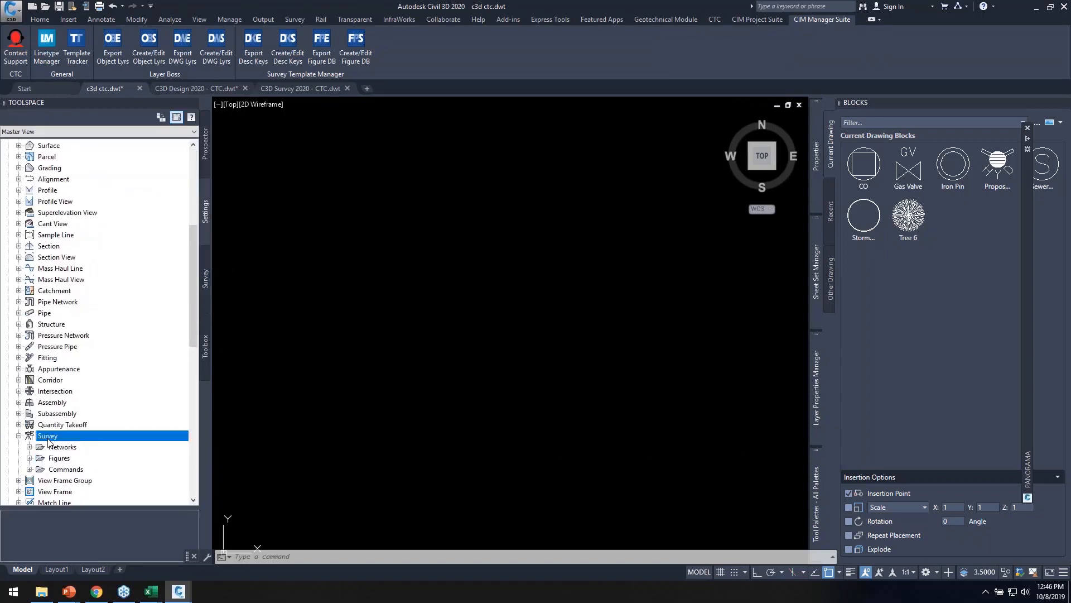
pyautogui.scroll(-1, 53, 433)
pyautogui.doubleClick(59, 414)
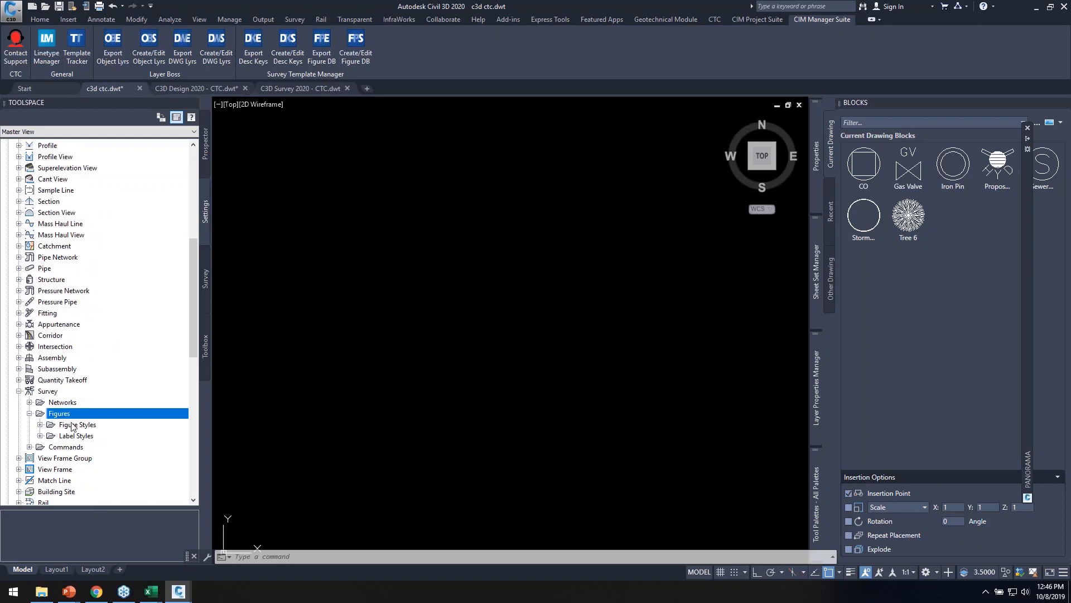
pyautogui.scroll(-1, 66, 427)
pyautogui.doubleClick(78, 380)
pyautogui.click(88, 393)
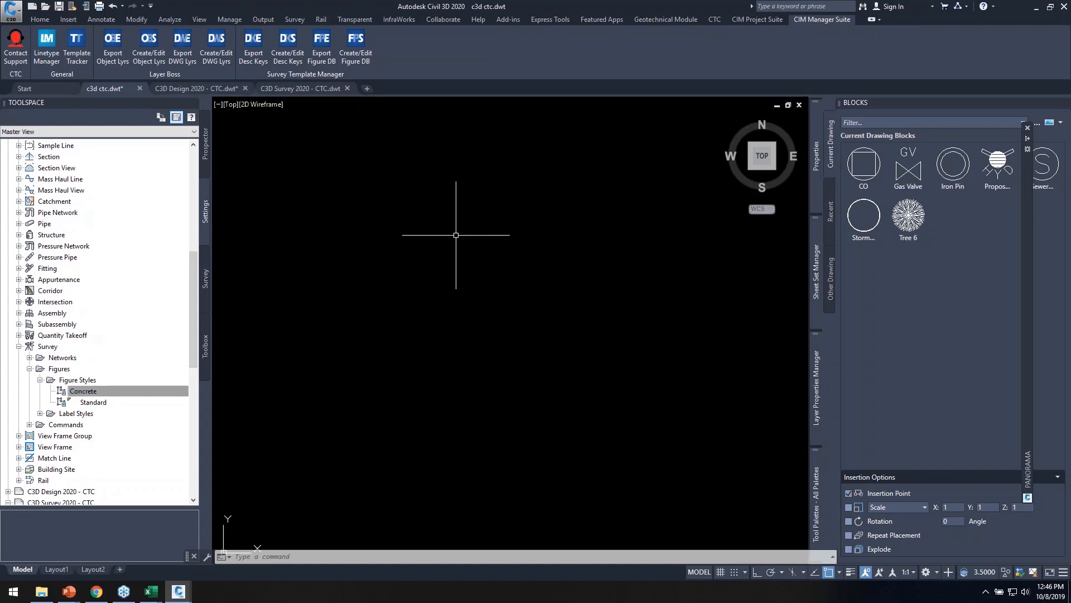
# Try to delete the layer C-TINN-BNDY from the Layer Properties Manager
pyautogui.write('la')
pyautogui.press('Return')
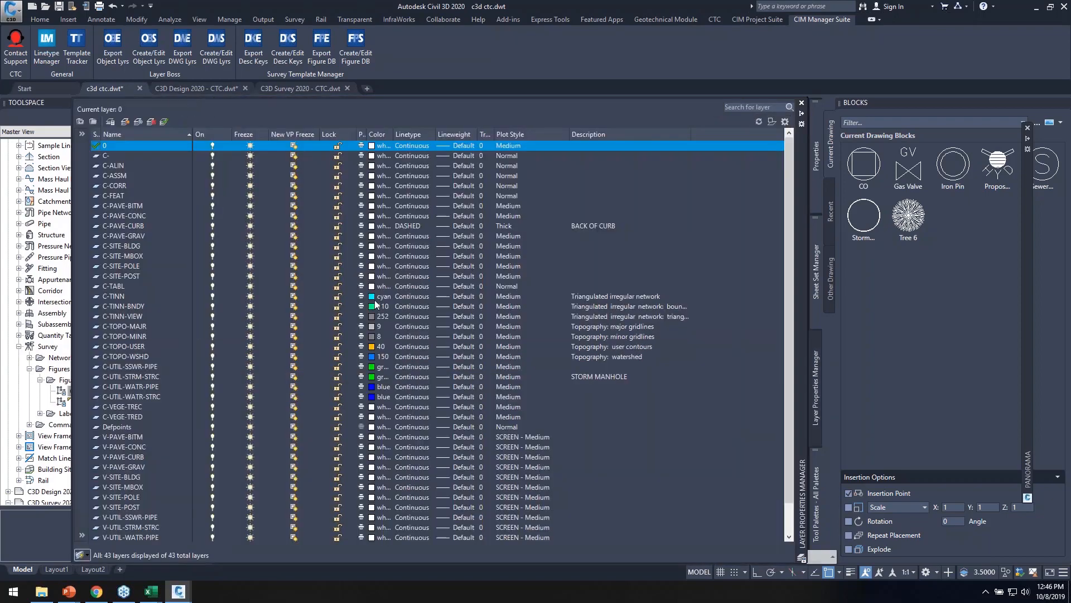
pyautogui.click(156, 308)
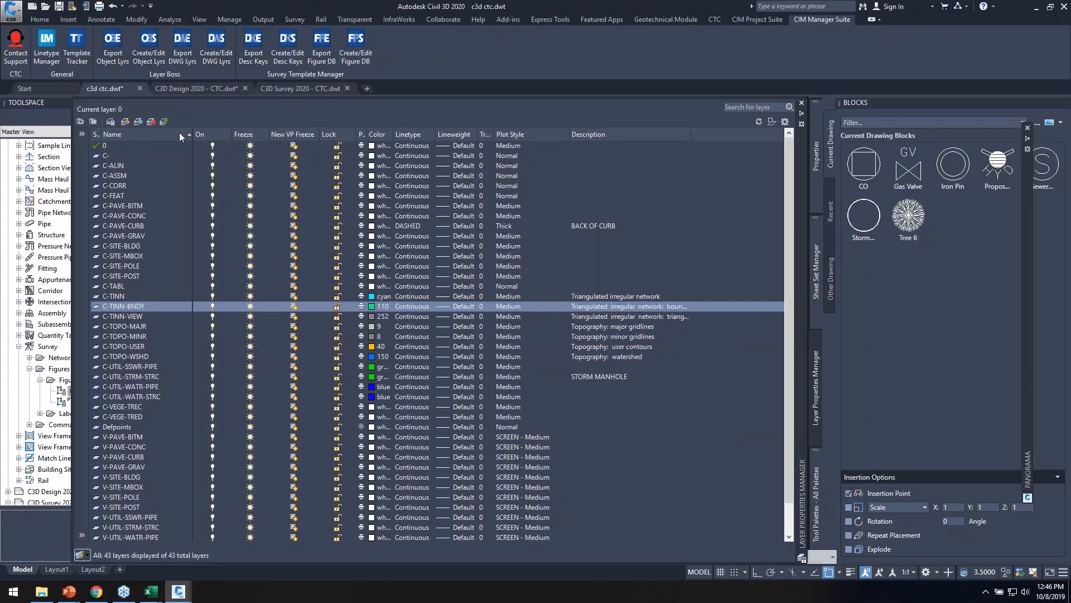
pyautogui.click(151, 121)
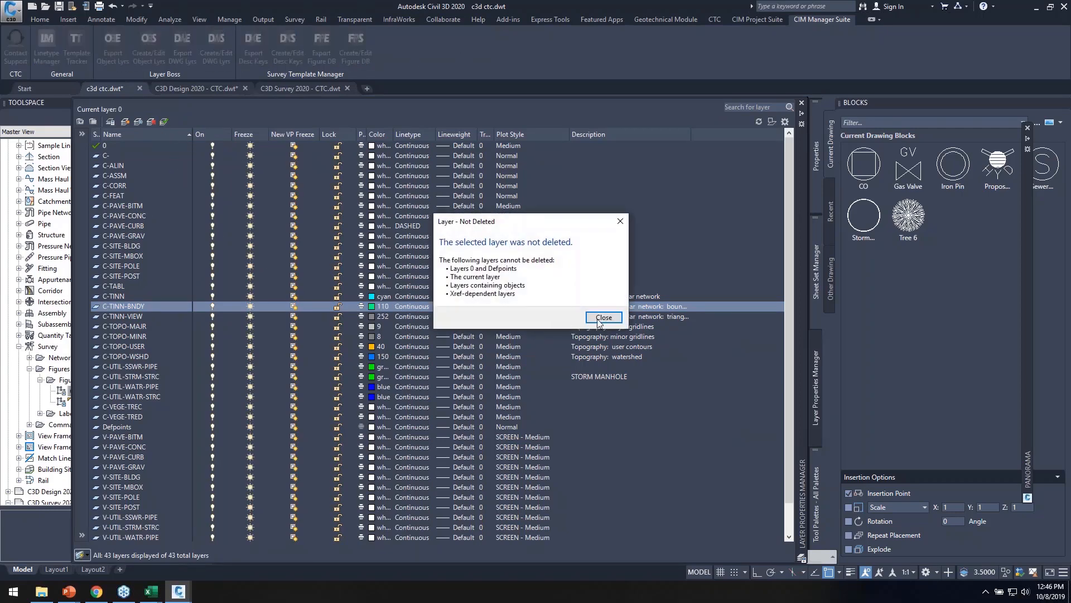
pyautogui.click(602, 321)
# Filter the layers in Template Tracker by tinn and show the references to C-TINN-BNDY
pyautogui.click(77, 45)
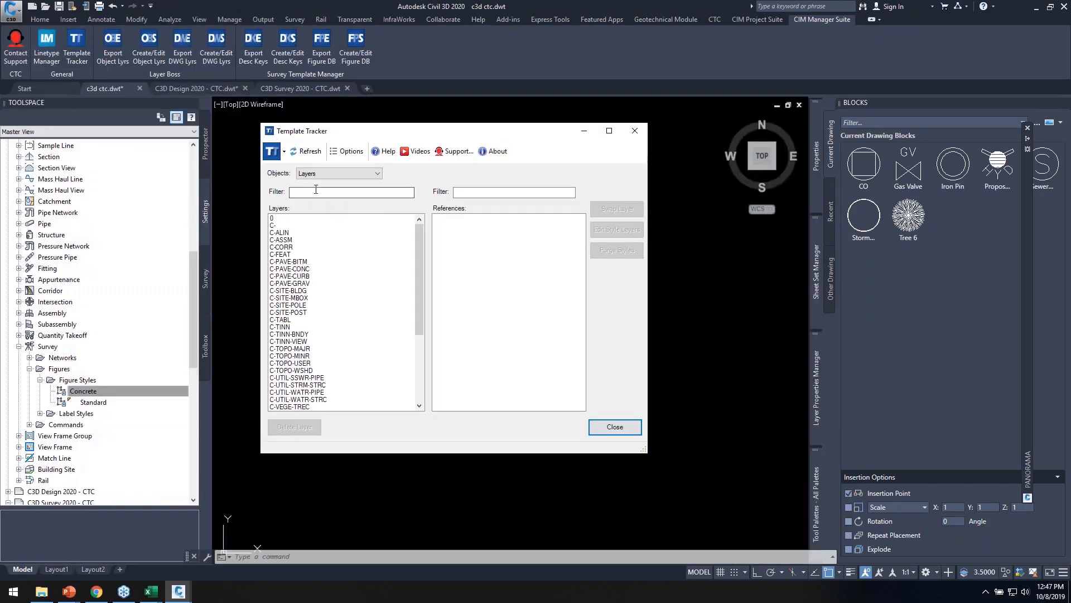
pyautogui.click(314, 192)
pyautogui.write('tinn')
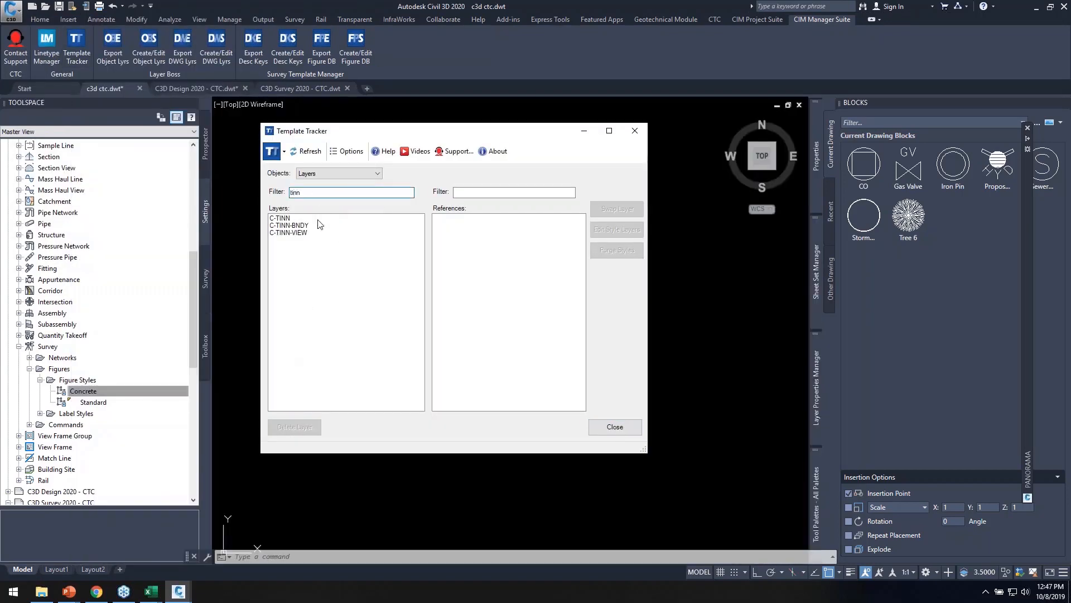
pyautogui.click(290, 225)
# Swap the layer of all surface styles referencing C-TINN-BNDY to C-TINN
pyautogui.click(474, 218)
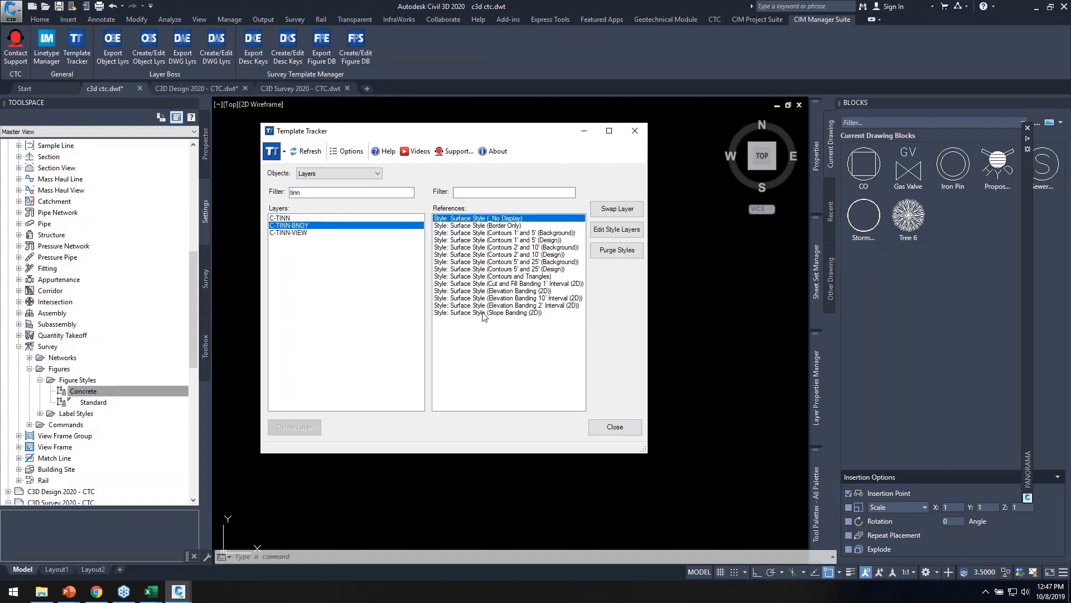
pyautogui.keyDown('shift'); pyautogui.click(484, 312); pyautogui.keyUp('shift')
pyautogui.click(624, 229)
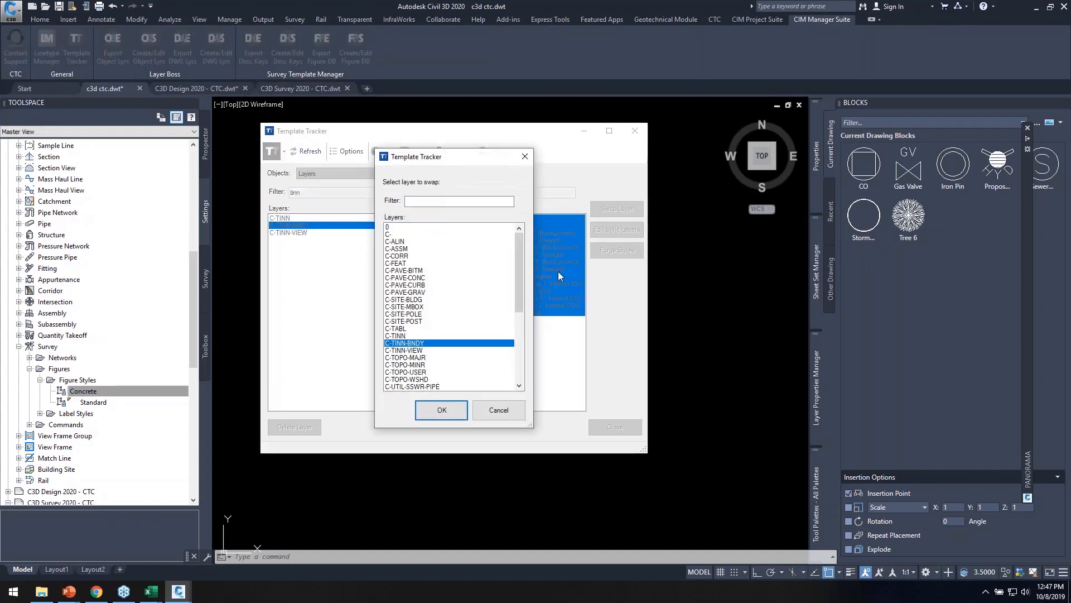
pyautogui.click(400, 336)
pyautogui.click(441, 411)
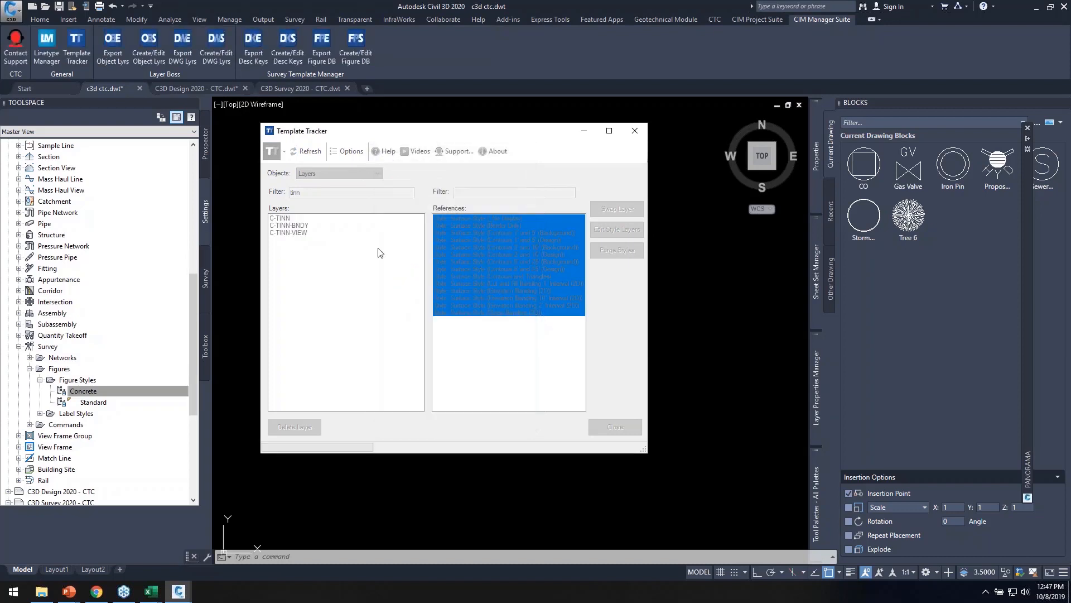
# Swap the layer of all surface styles referencing C-TINN-VIEW to layer 0 in Template Tracker
pyautogui.click(290, 232)
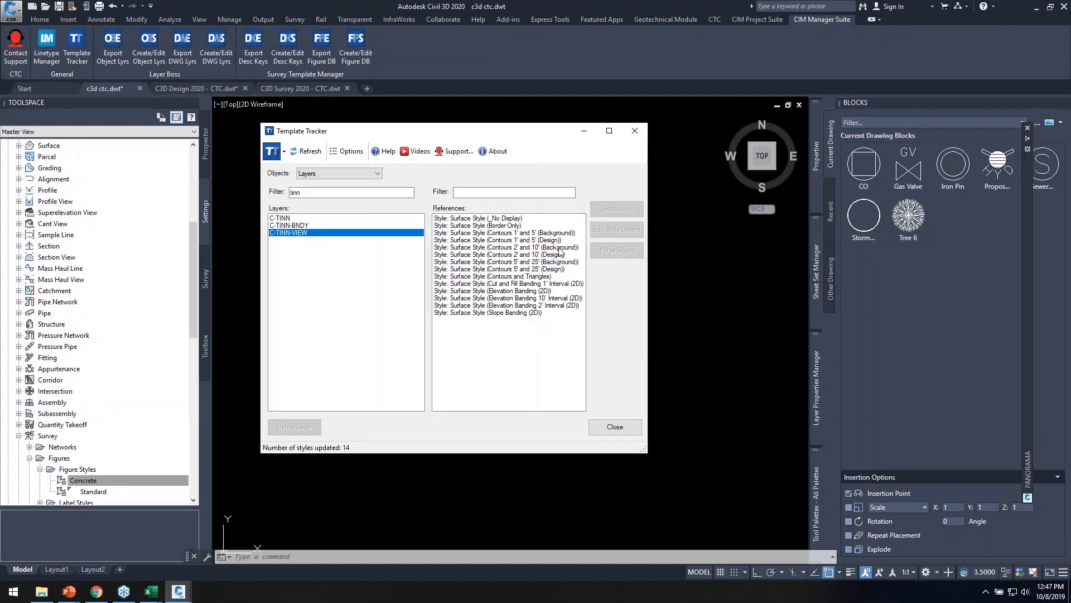
pyautogui.click(502, 218)
pyautogui.keyDown('shift'); pyautogui.click(493, 305); pyautogui.keyUp('shift')
pyautogui.keyDown('shift'); pyautogui.click(468, 313); pyautogui.keyUp('shift')
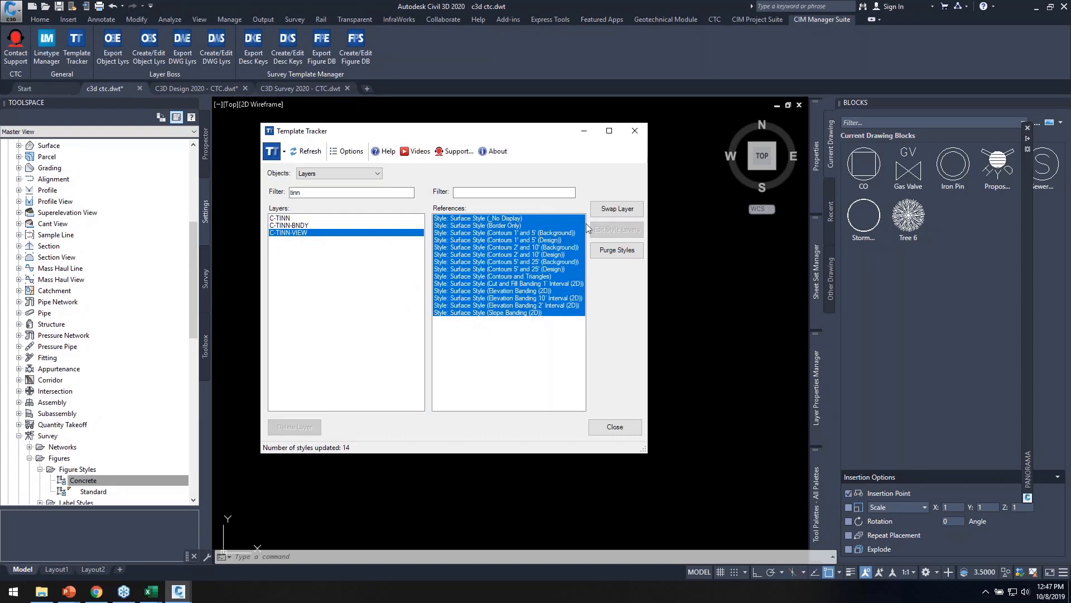
pyautogui.click(617, 209)
pyautogui.click(391, 228)
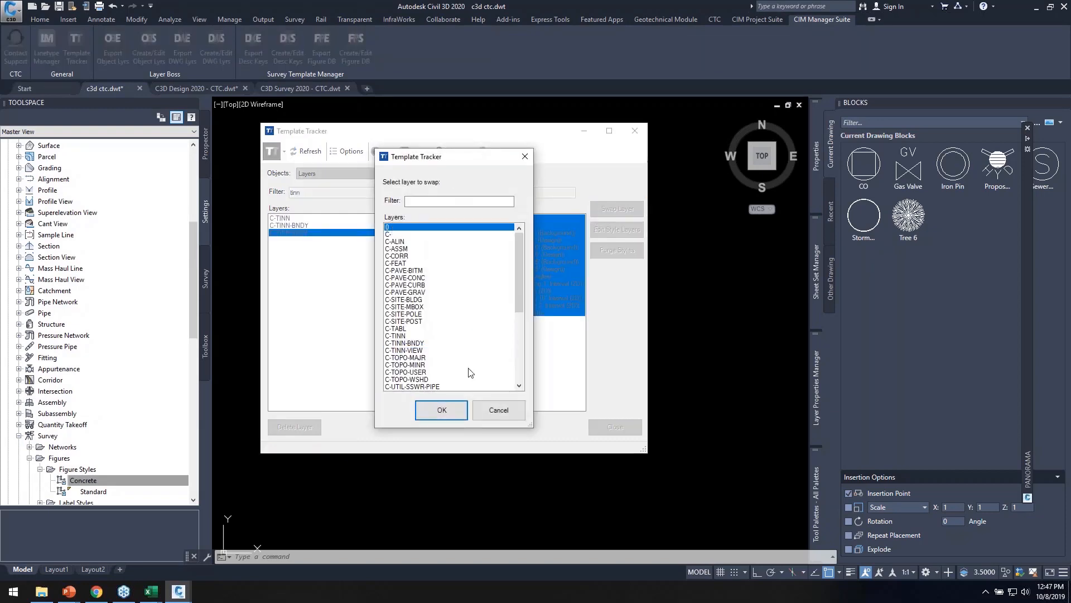
pyautogui.click(442, 409)
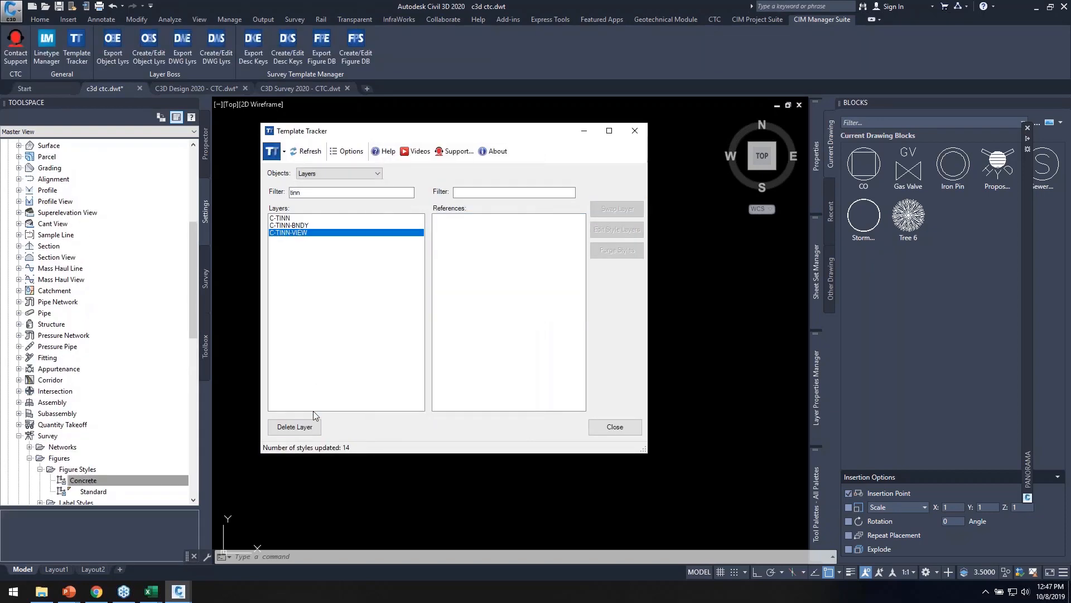
# Delete the layers C-TINN-VIEW and C-TINN-BNDY with Template Tracker, then close it and save the drawing
pyautogui.click(304, 426)
pyautogui.click(299, 225)
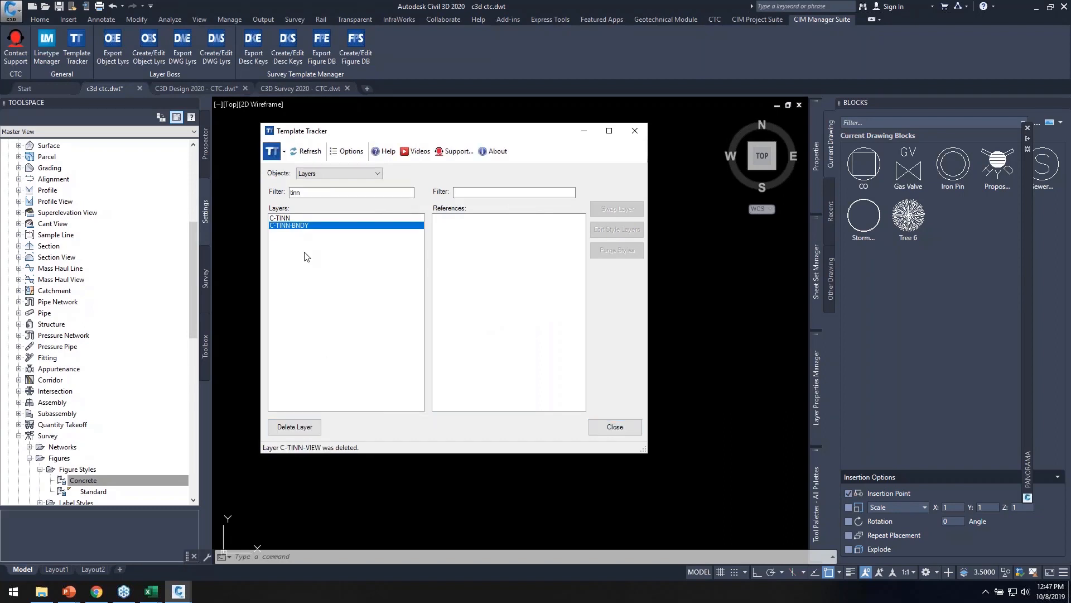
pyautogui.click(294, 427)
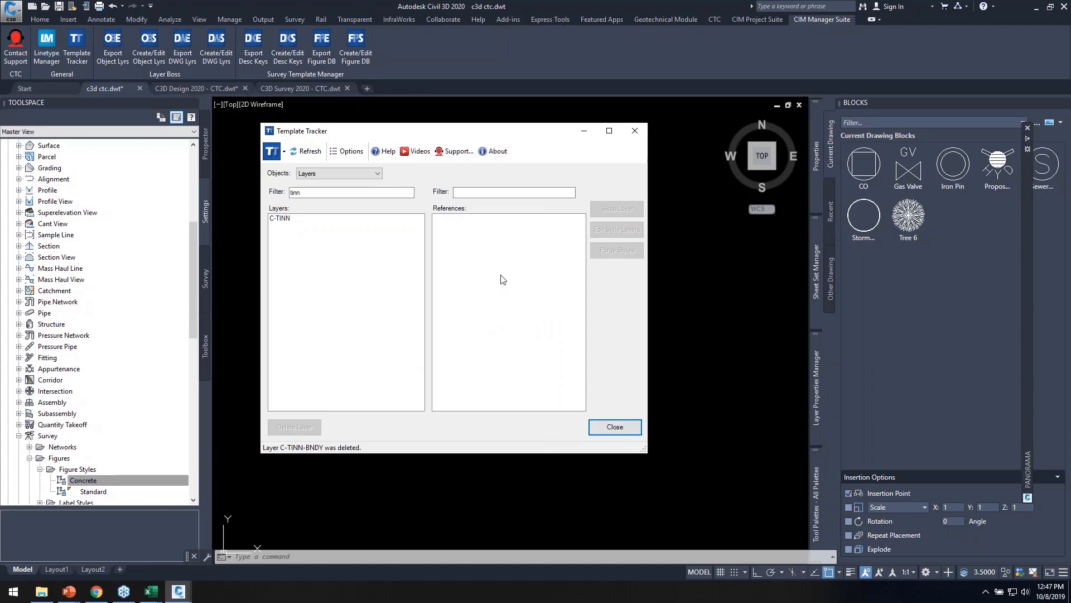
pyautogui.click(615, 427)
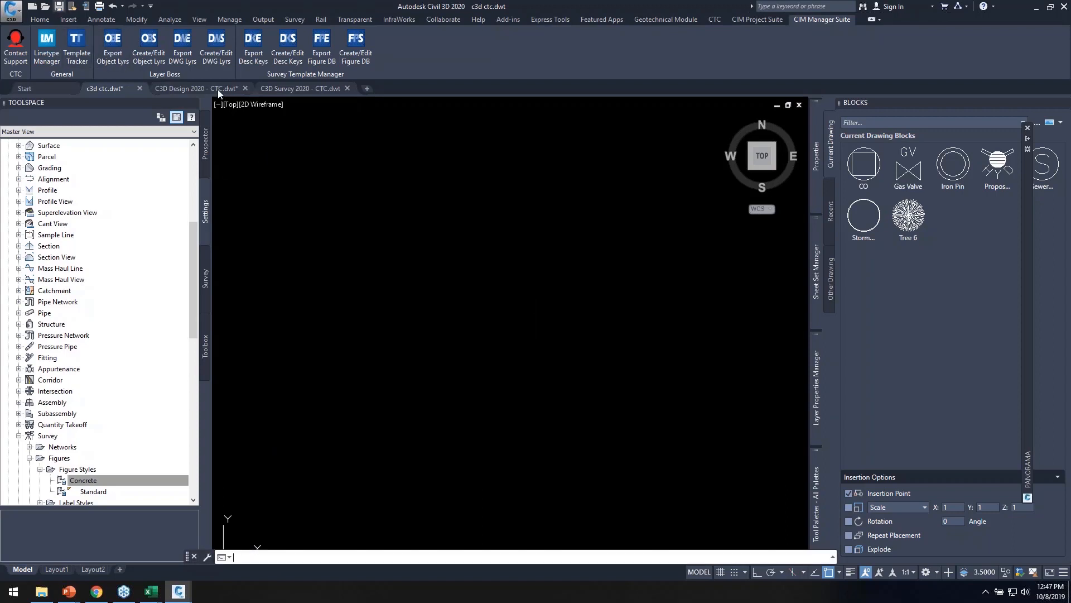
pyautogui.hotkey('ctrl', 's')
# Delete the layer C- by name with the LAYDEL command
pyautogui.write('laydel')
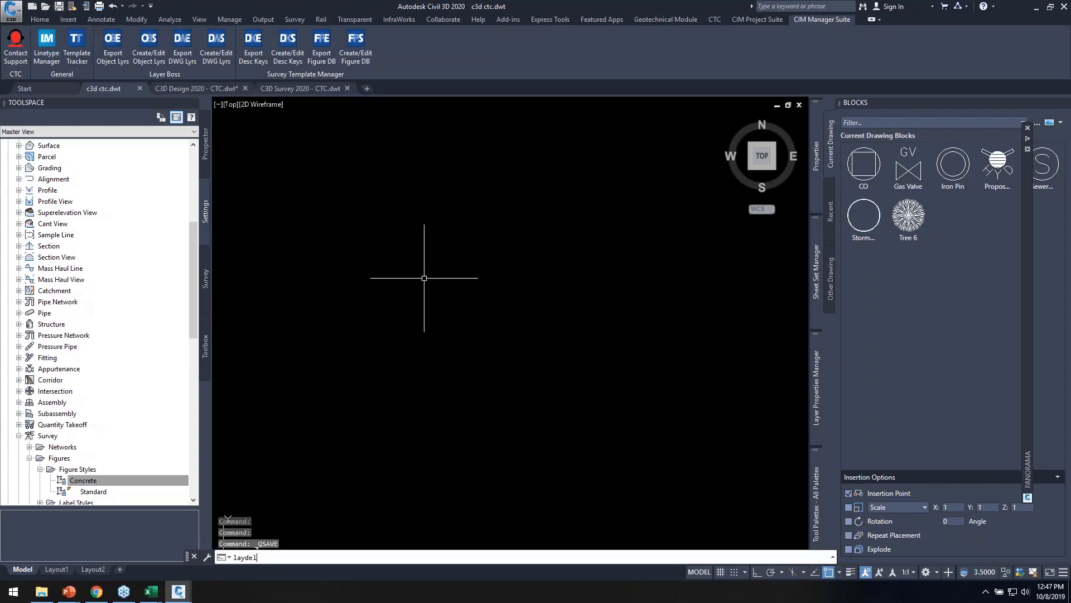
pyautogui.press('Return')
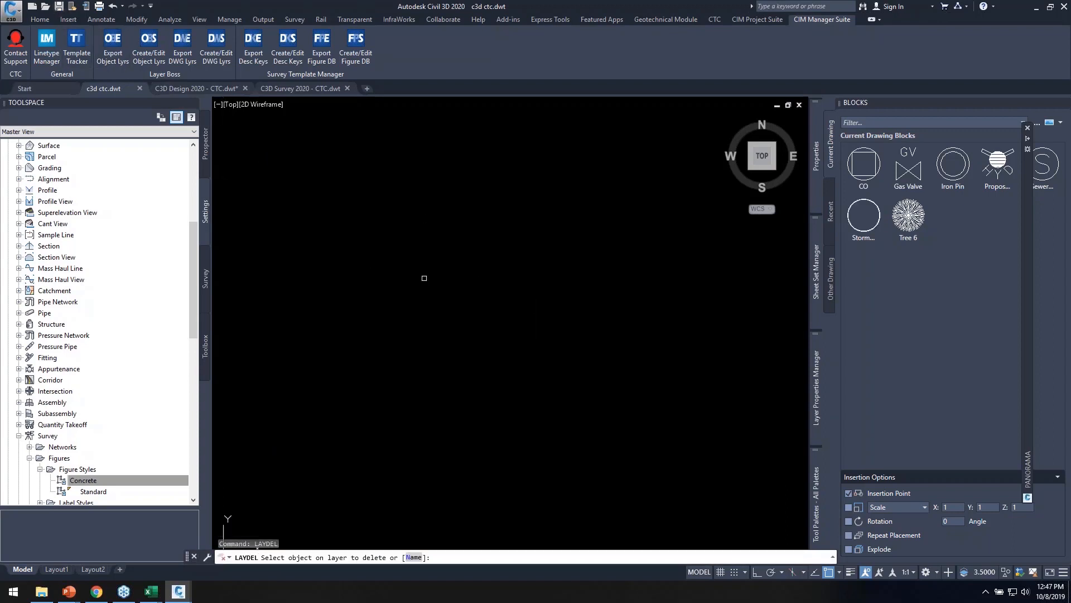
pyautogui.write('n')
pyautogui.press('Return')
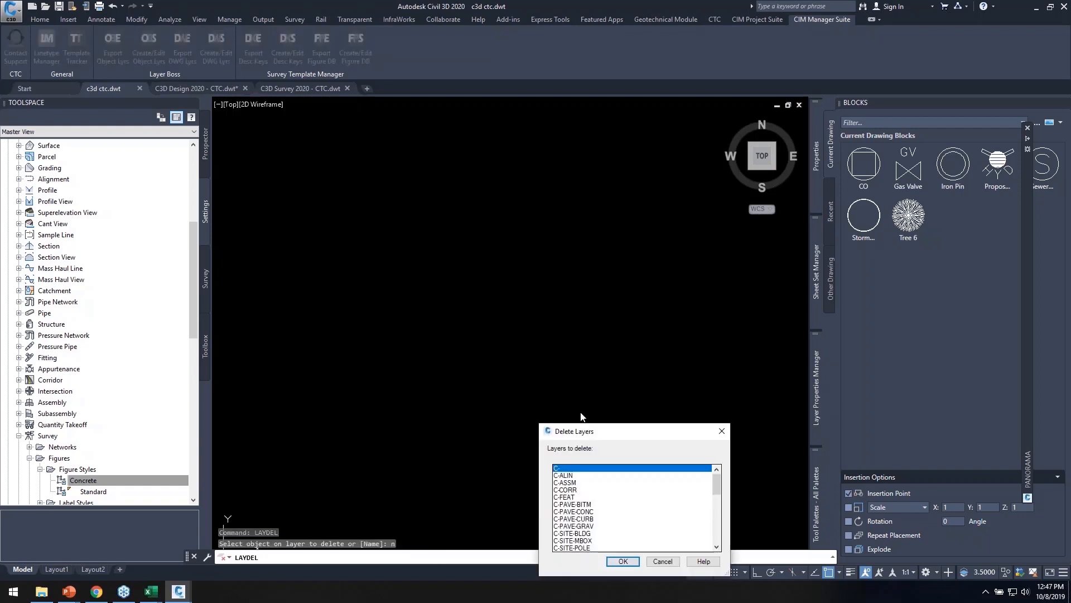
pyautogui.moveTo(642, 434)
pyautogui.mouseDown()
pyautogui.moveTo(540, 249)
pyautogui.moveTo(489, 208)
pyautogui.mouseUp()
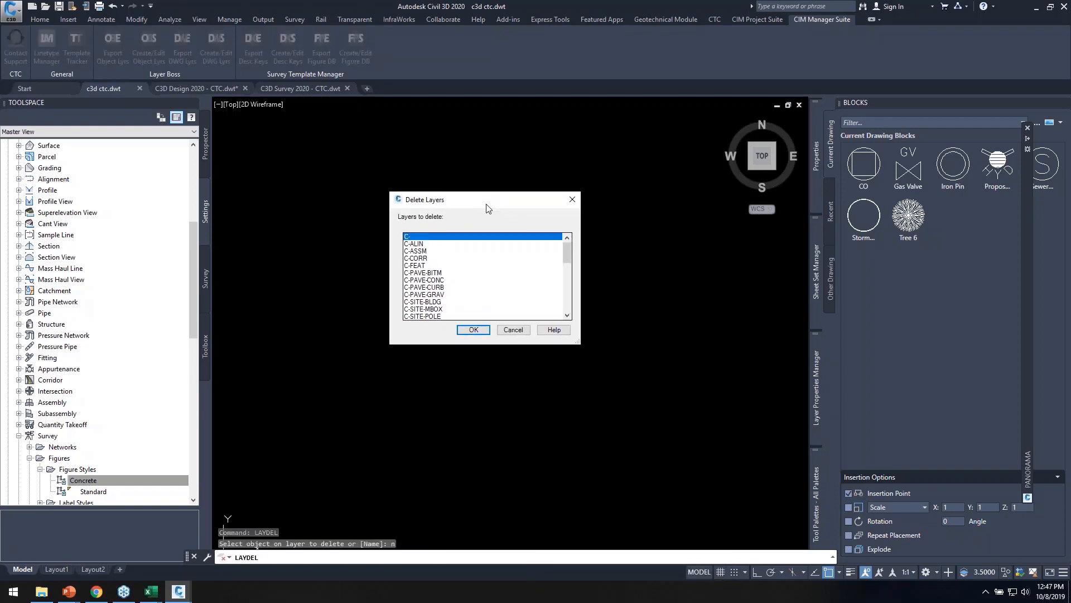
pyautogui.scroll(-3, 485, 275)
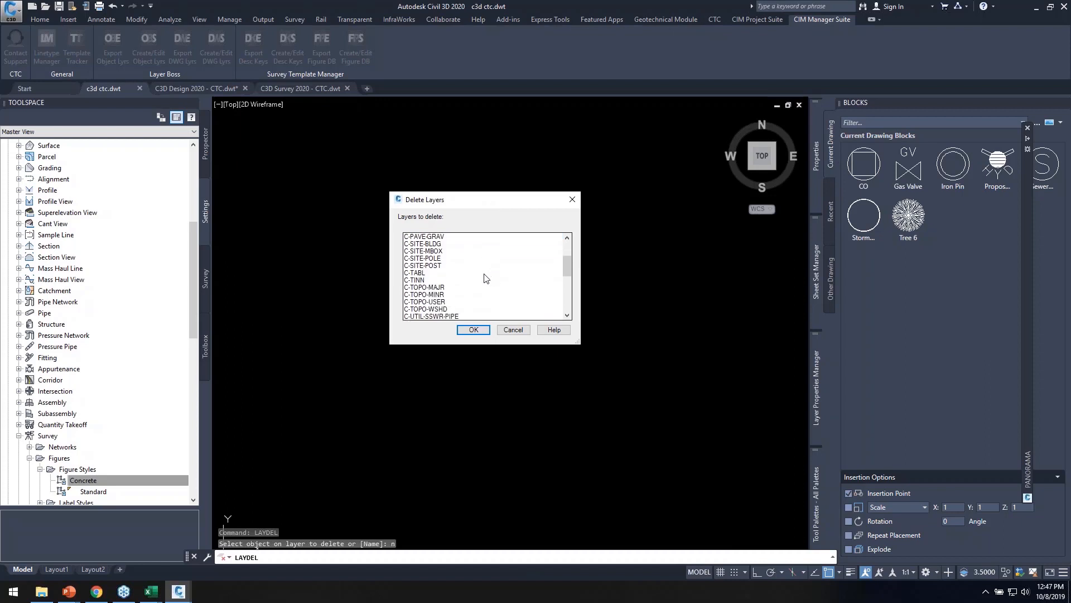
pyautogui.click(419, 280)
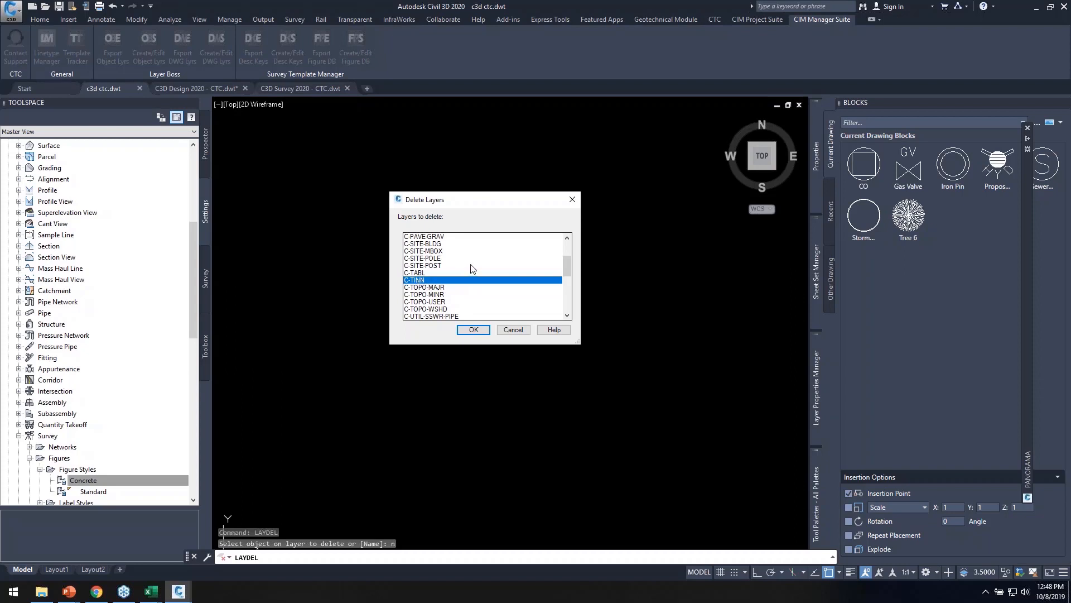
pyautogui.scroll(3, 446, 288)
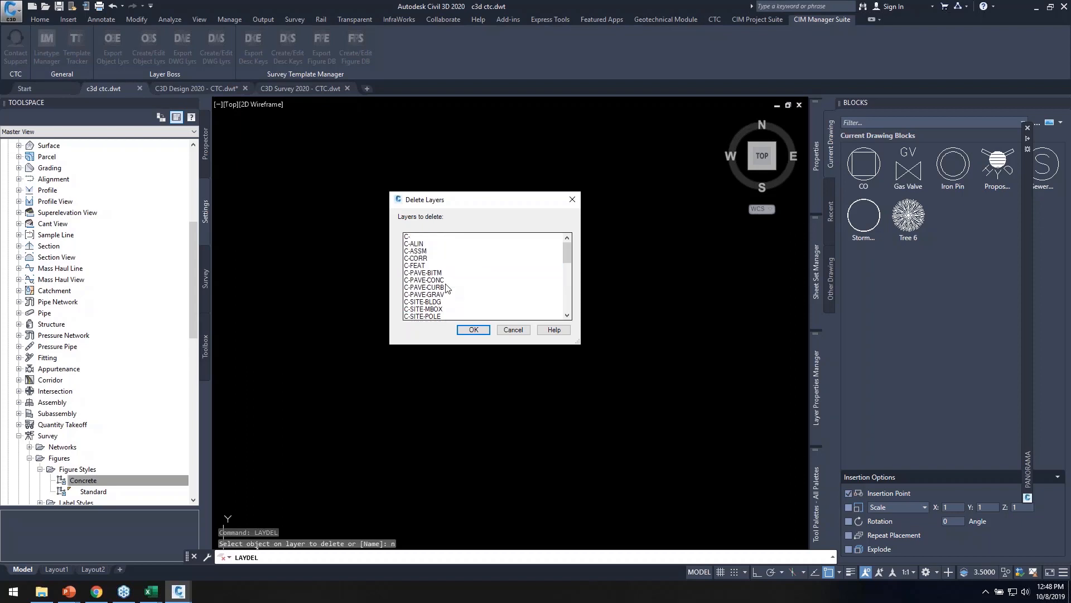
pyautogui.click(426, 237)
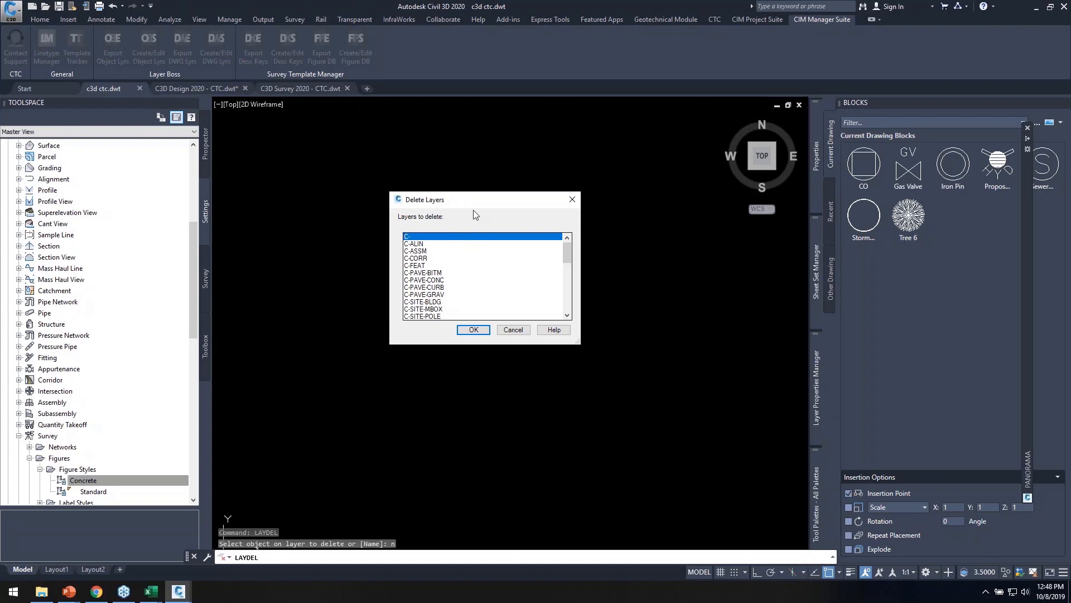
pyautogui.moveTo(477, 205); pyautogui.dragTo(455, 200)
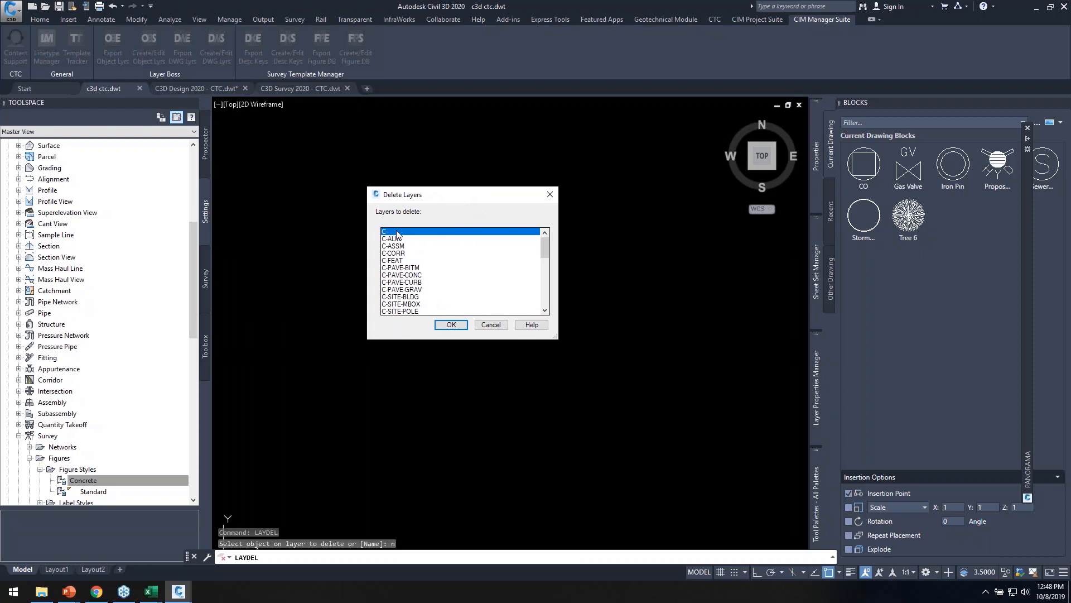
pyautogui.click(490, 324)
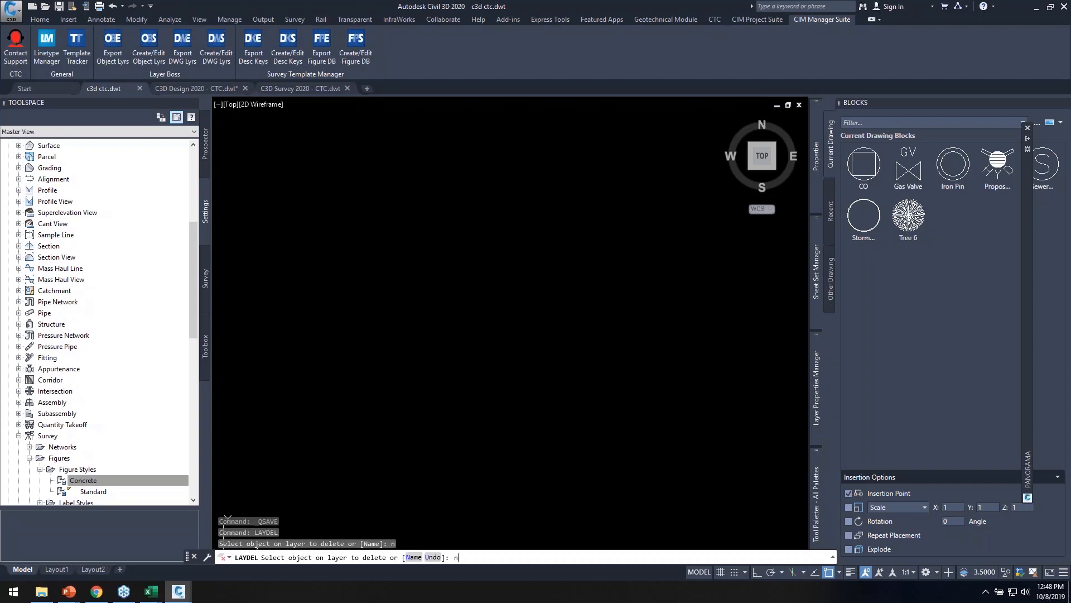
pyautogui.write('n')
pyautogui.press('Return')
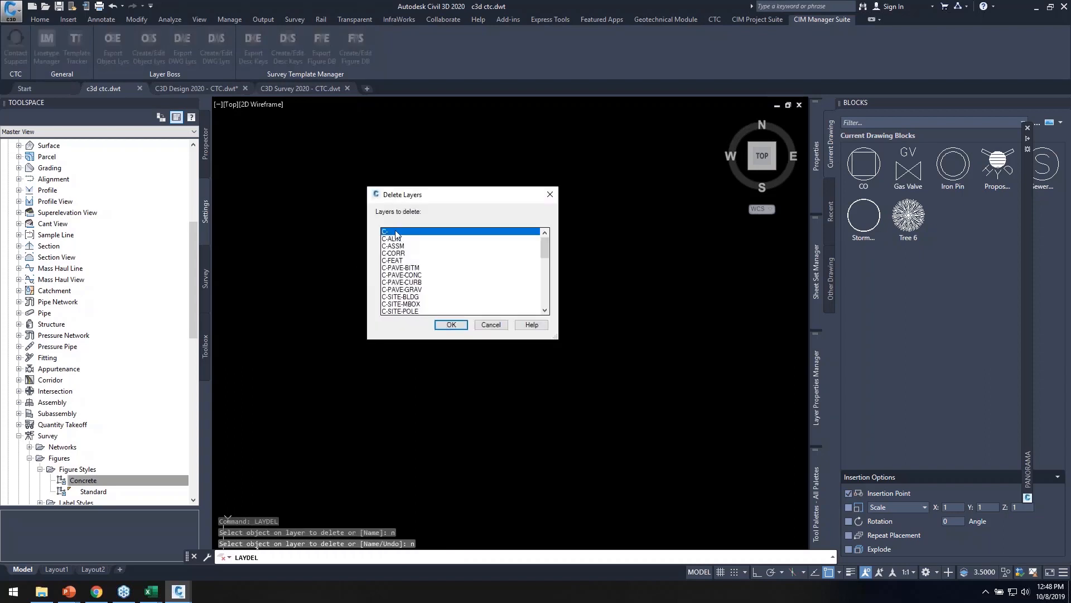
pyautogui.click(452, 326)
pyautogui.click(565, 307)
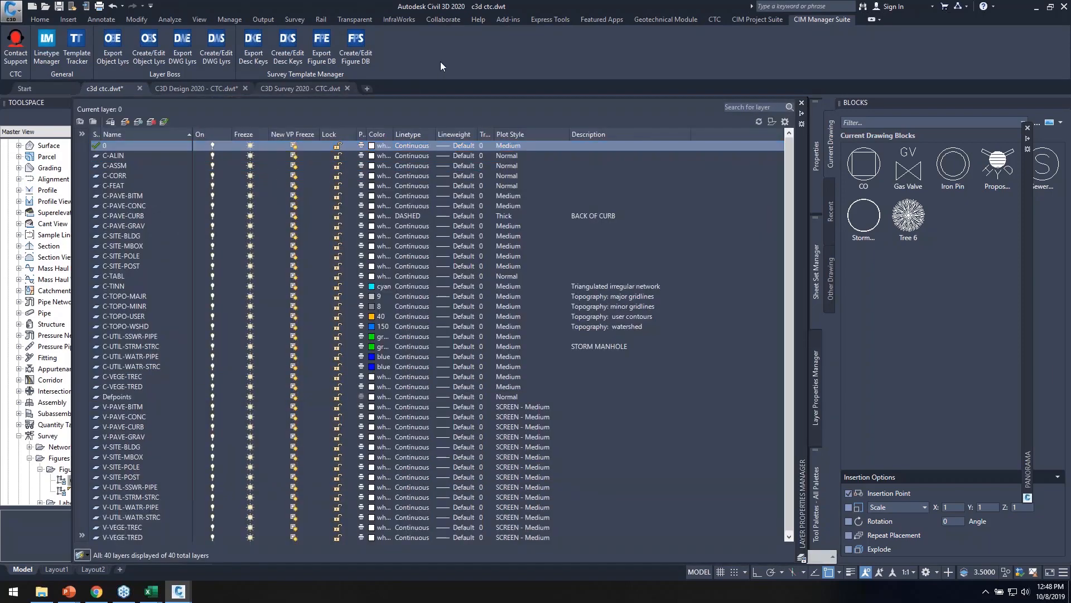
# Sort the object layers in the c3d ctc drawing settings by layer and check the Pipe entry's layer, modifier and value
pyautogui.click(42, 189)
pyautogui.scroll(7, 43, 180)
pyautogui.rightClick(37, 145)
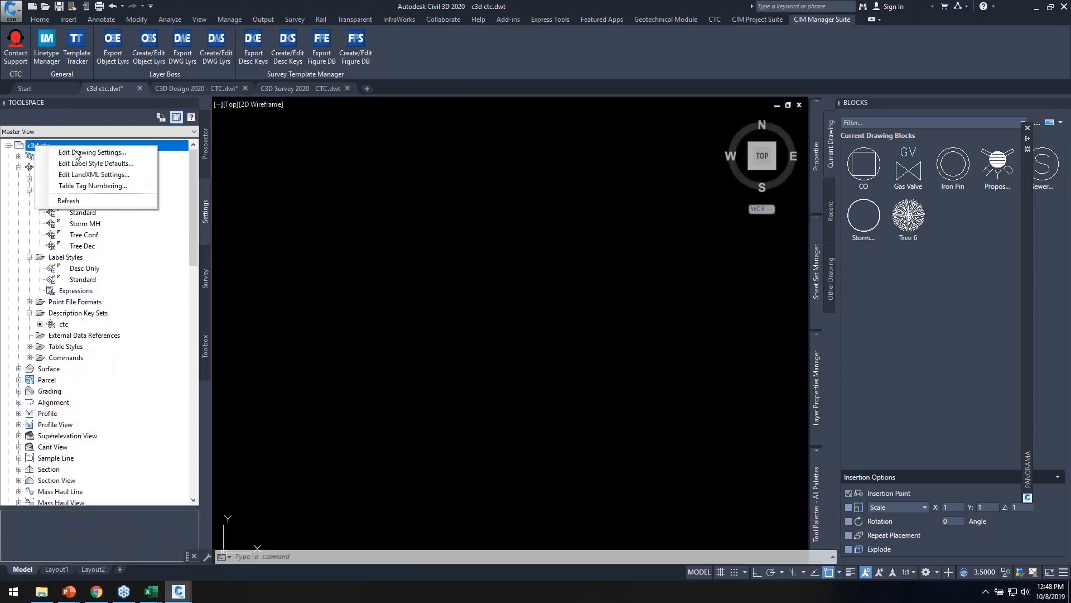
pyautogui.click(87, 164)
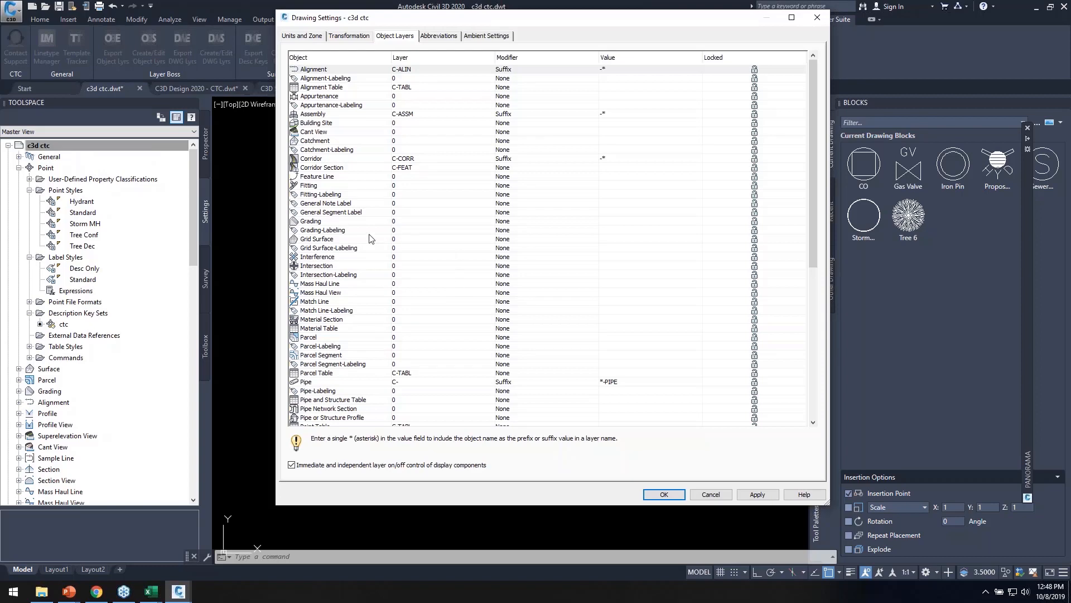
pyautogui.scroll(-5, 351, 244)
pyautogui.scroll(5, 360, 273)
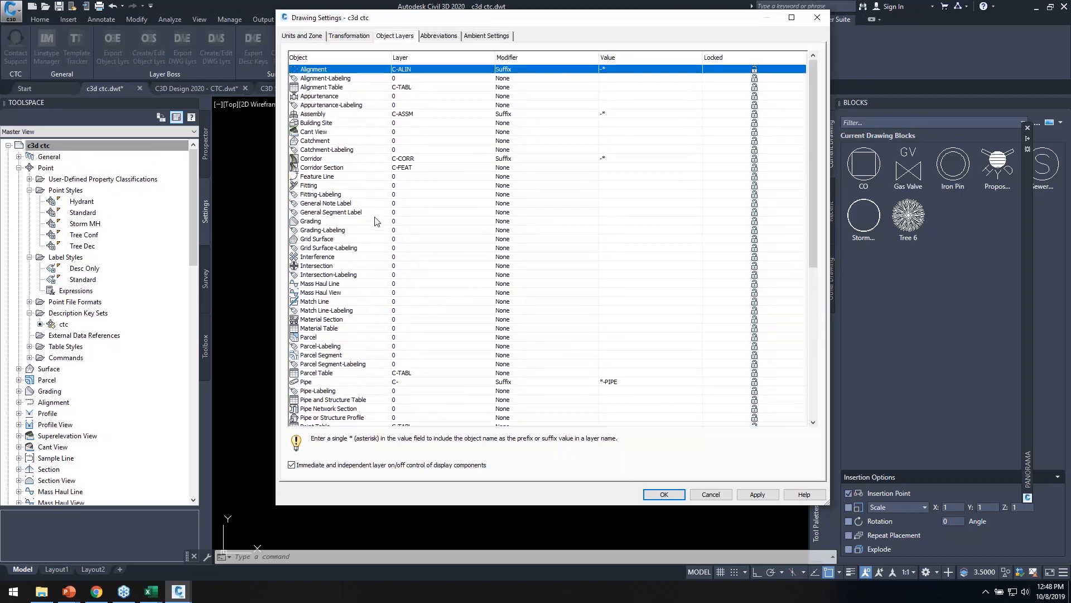
pyautogui.click(425, 58)
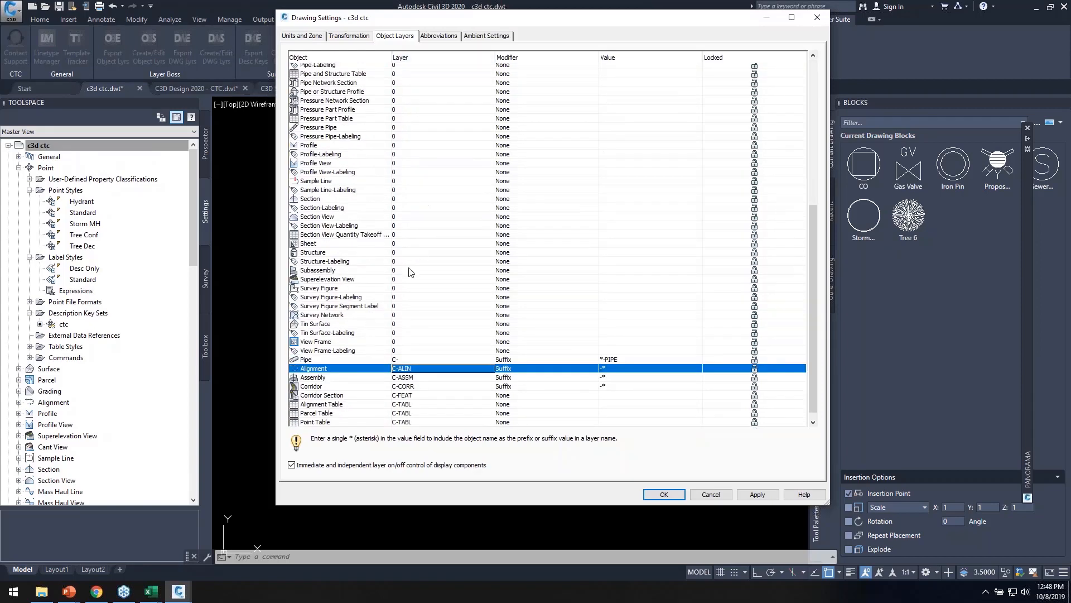
pyautogui.scroll(8, 419, 296)
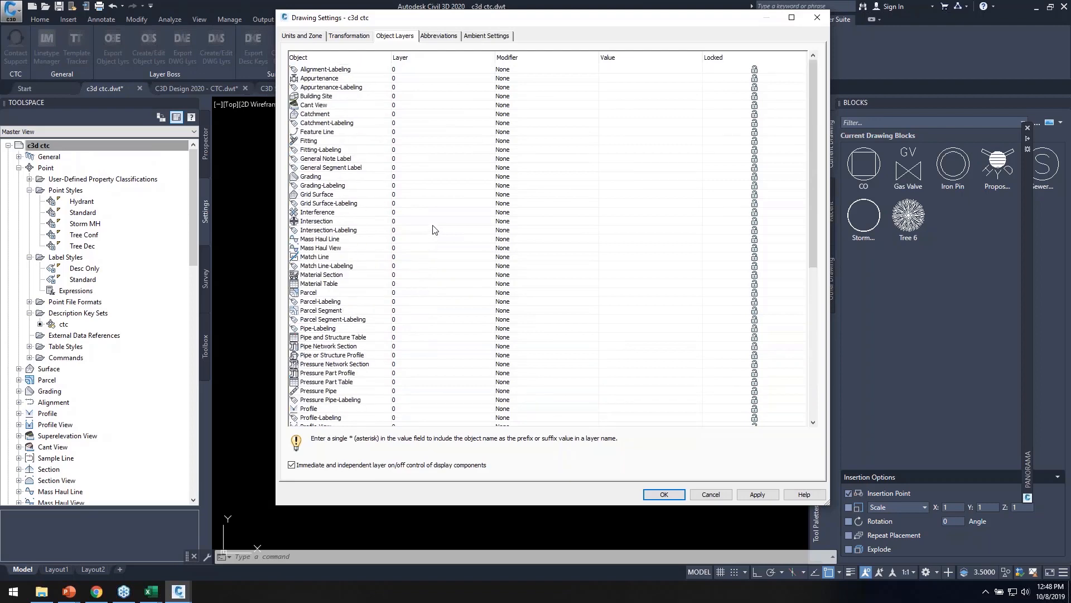
pyautogui.scroll(-3, 430, 263)
pyautogui.scroll(-4, 431, 273)
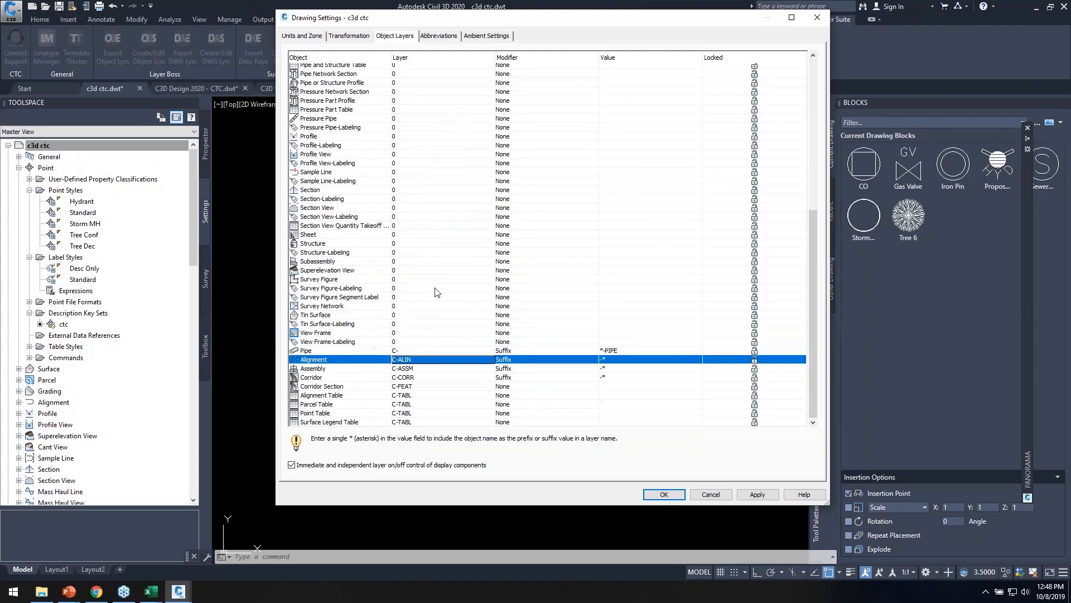
pyautogui.click(364, 351)
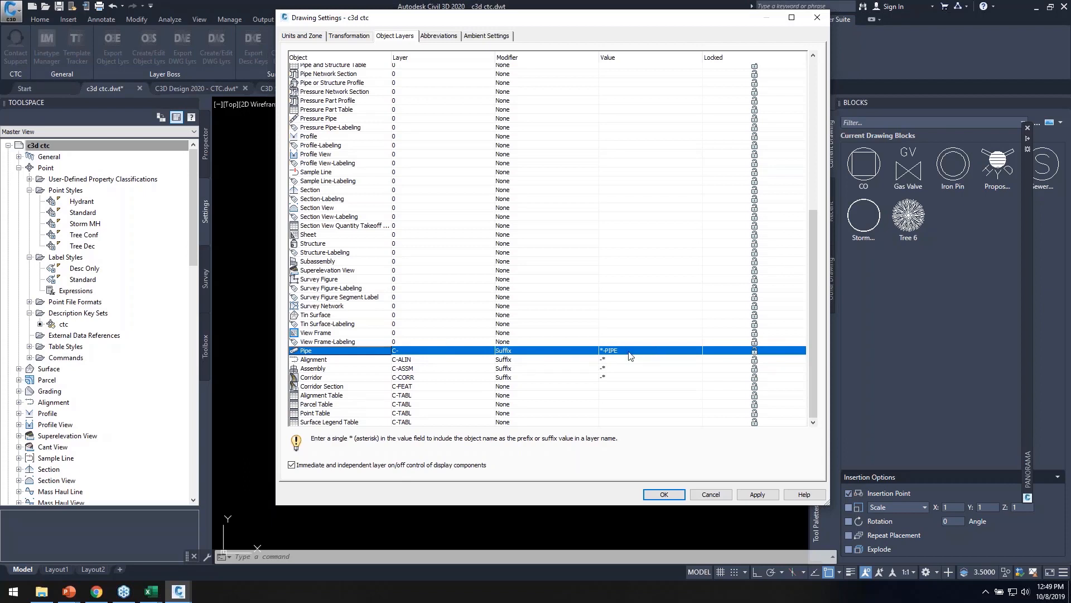
pyautogui.click(663, 495)
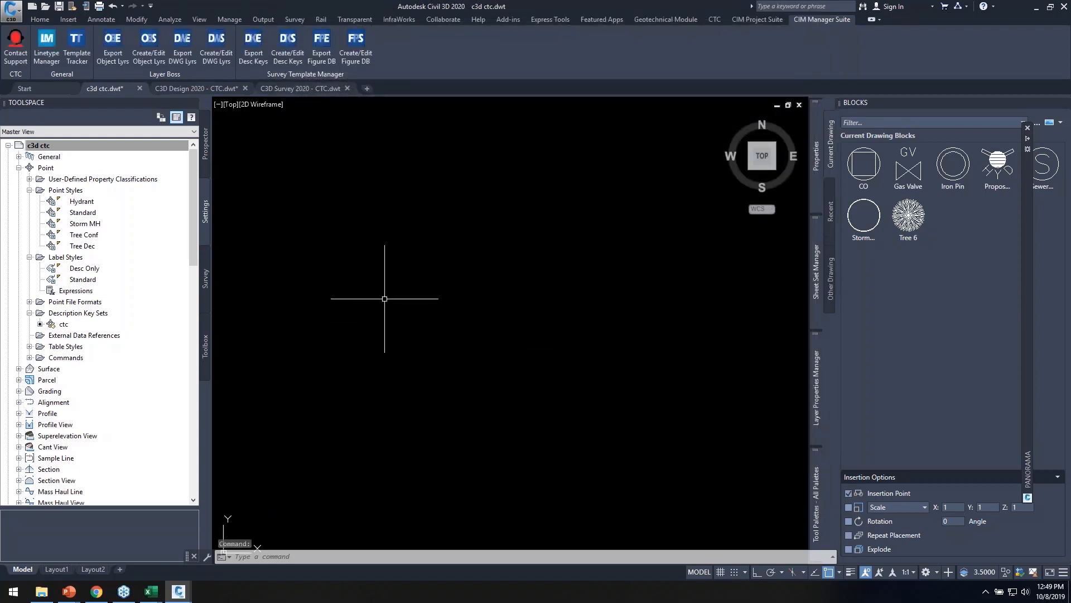
# Review the drawing's layers and their linetypes in the Layer Properties Manager
pyautogui.write('la')
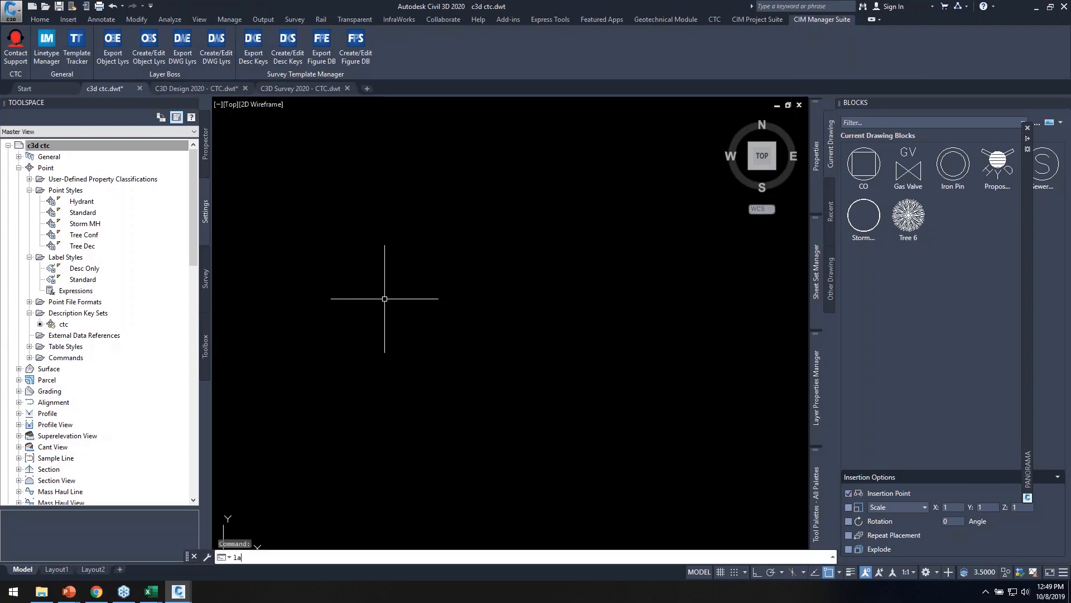
pyautogui.press('Return')
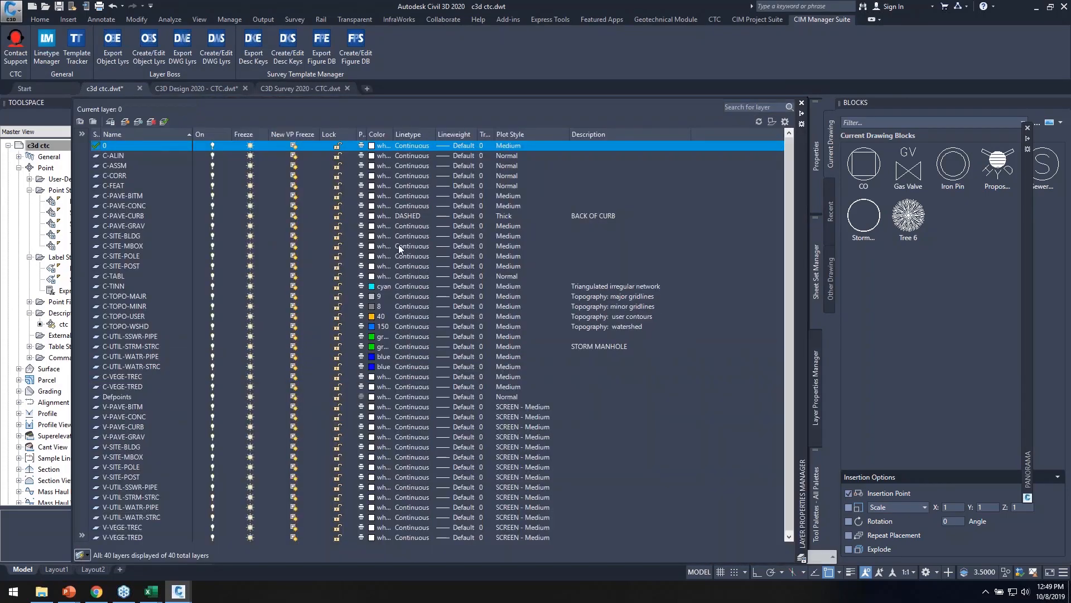
pyautogui.moveTo(389, 136); pyautogui.dragTo(432, 137)
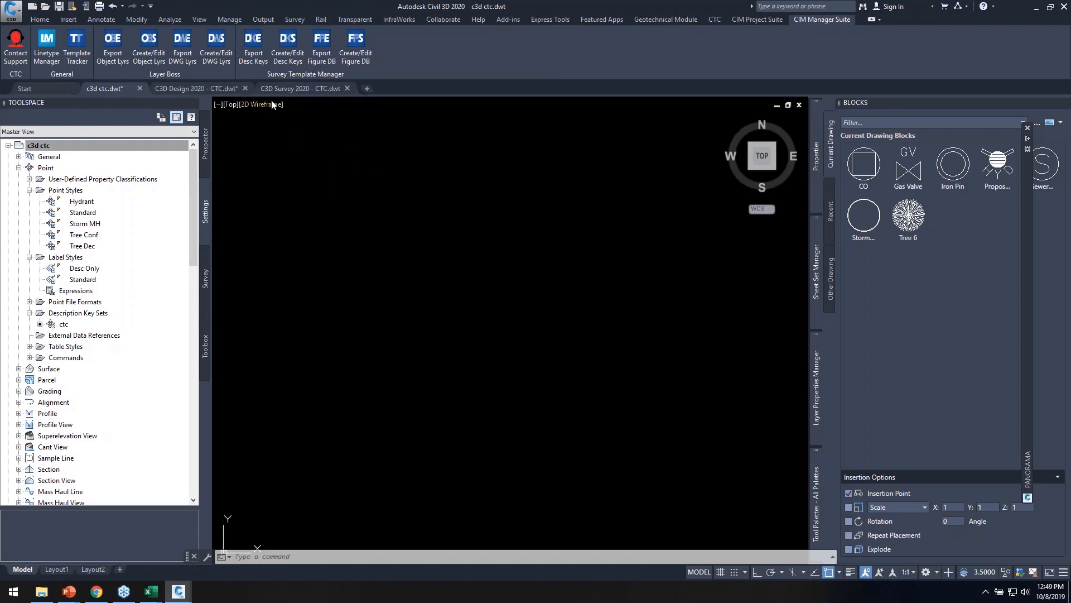
# Export the current drawing's layers to Excel, replacing Layers Properties Manager.xlsx after closing its open copy, and open the exported workbook
pyautogui.click(182, 47)
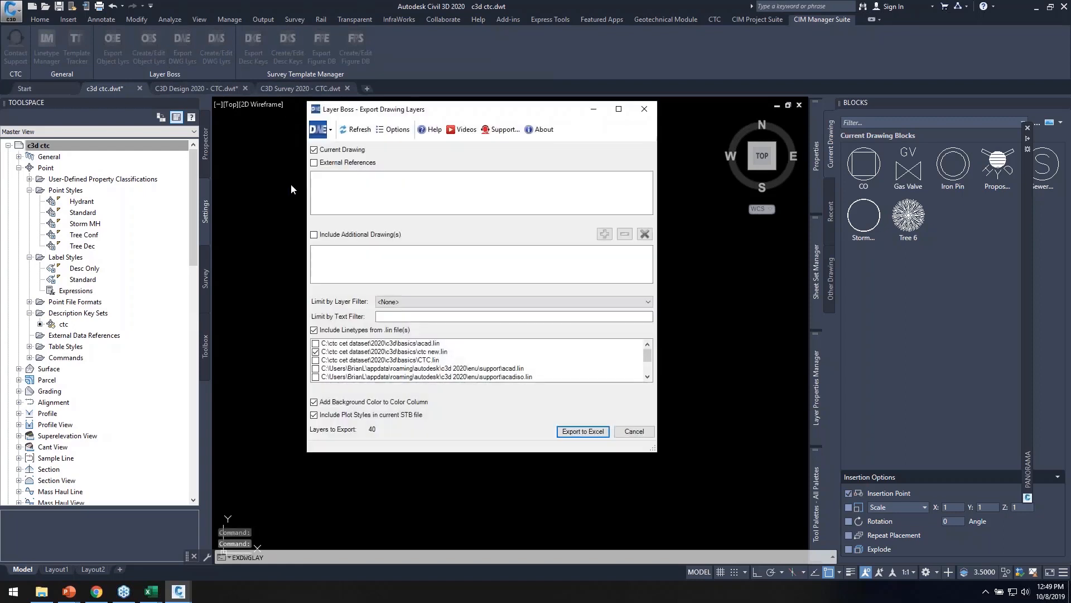
pyautogui.moveTo(513, 107); pyautogui.dragTo(525, 103)
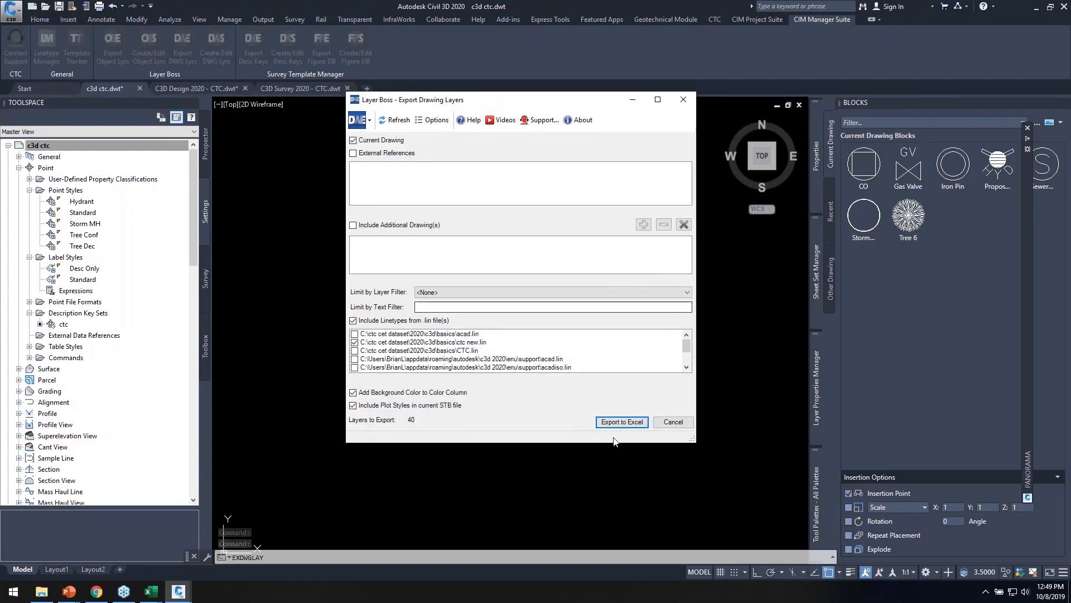
pyautogui.click(622, 421)
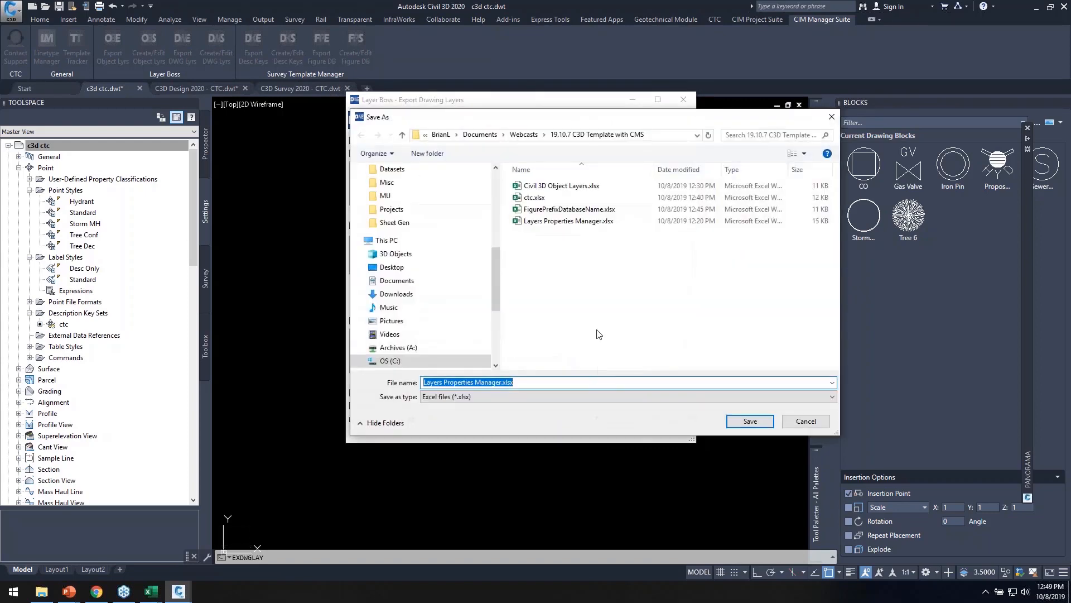
pyautogui.click(150, 592)
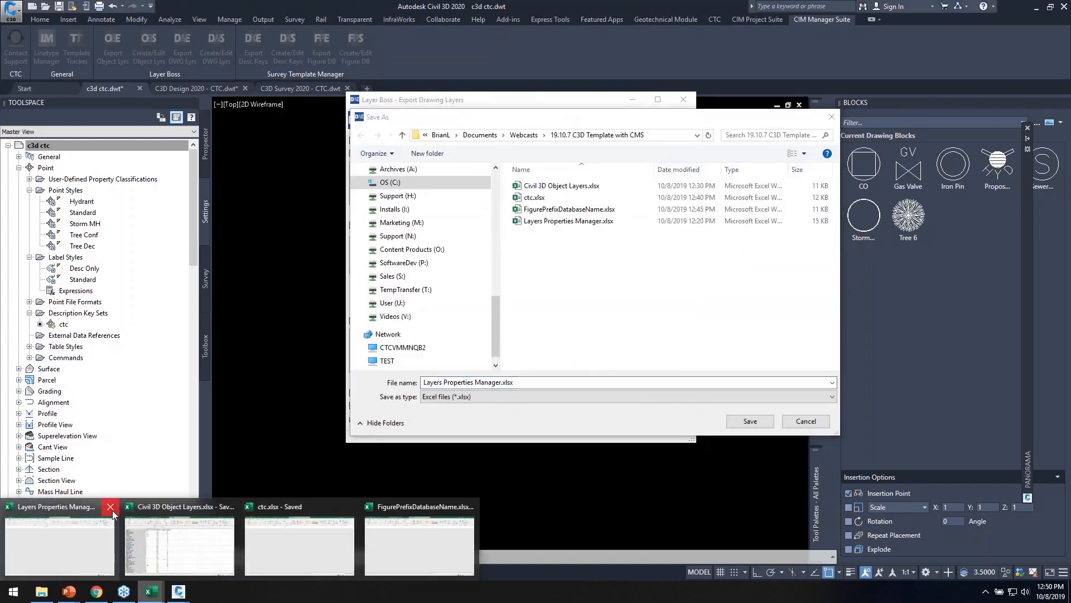
pyautogui.click(111, 508)
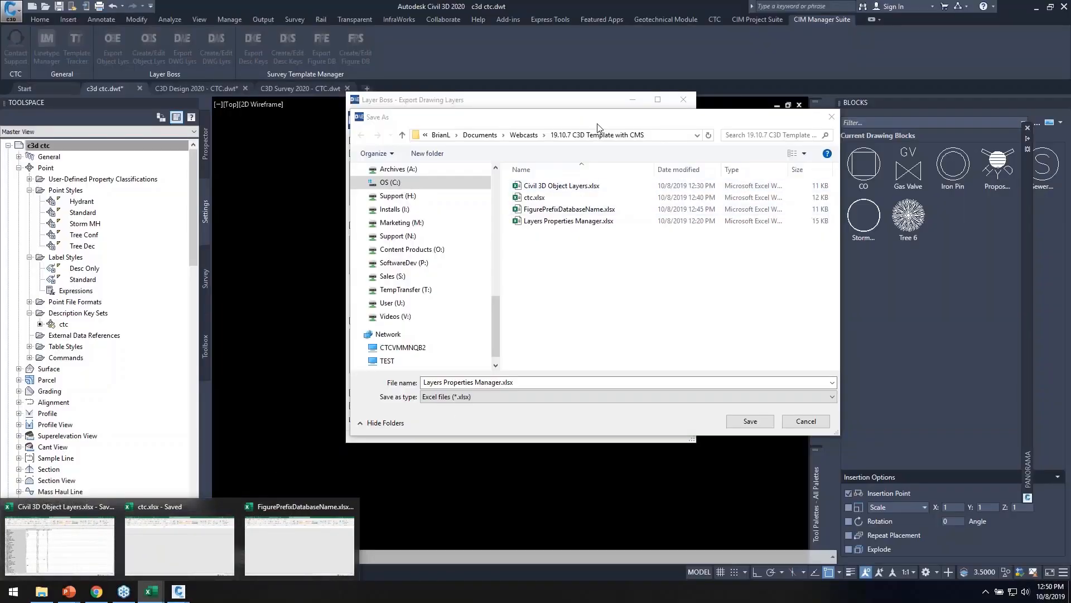
pyautogui.click(751, 423)
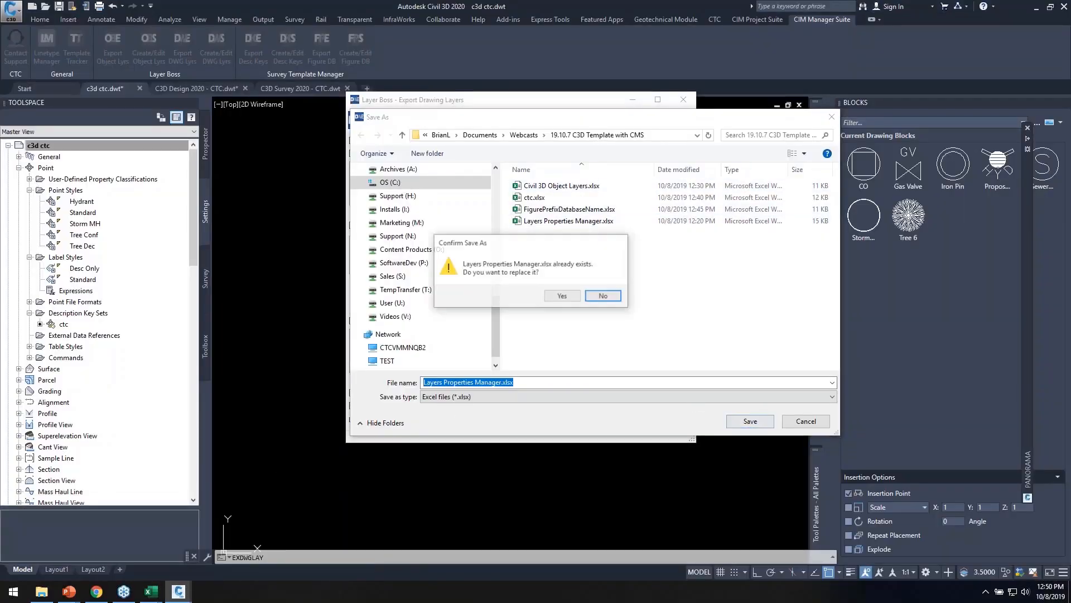
pyautogui.click(561, 296)
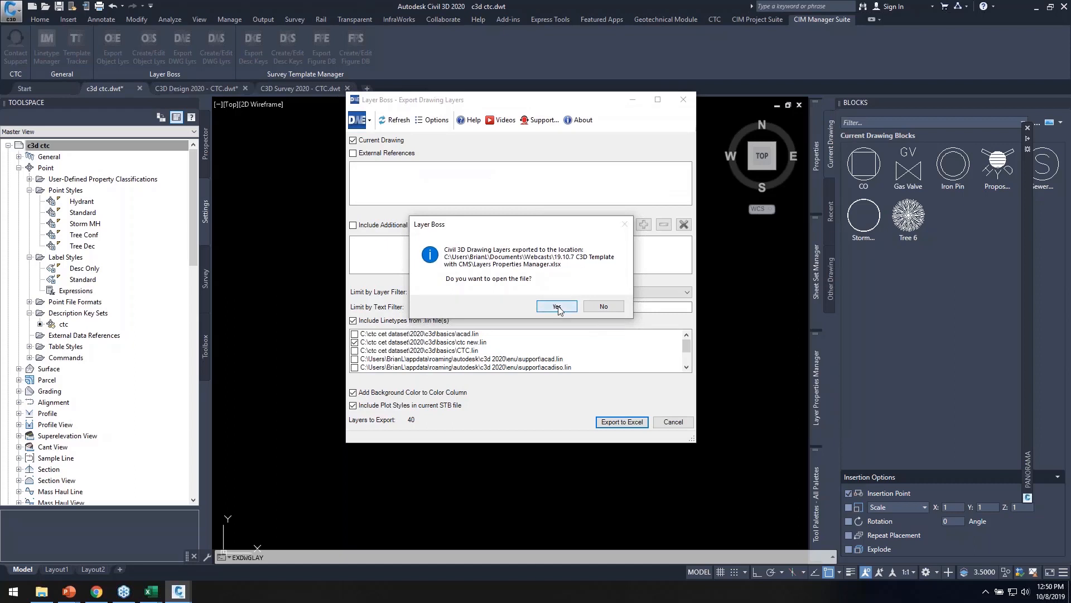
pyautogui.click(557, 307)
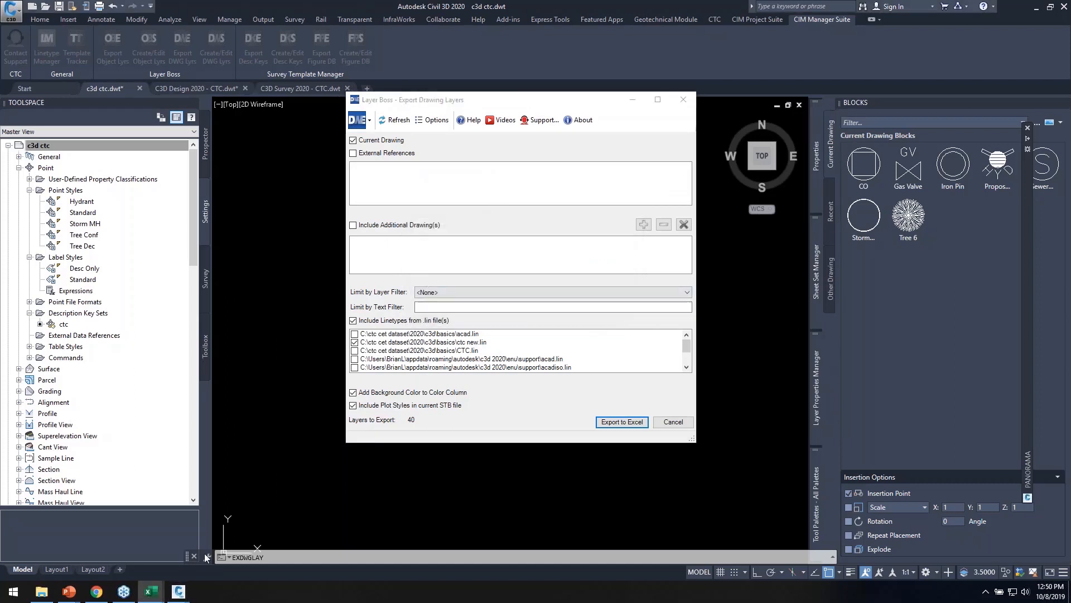
pyautogui.click(158, 596)
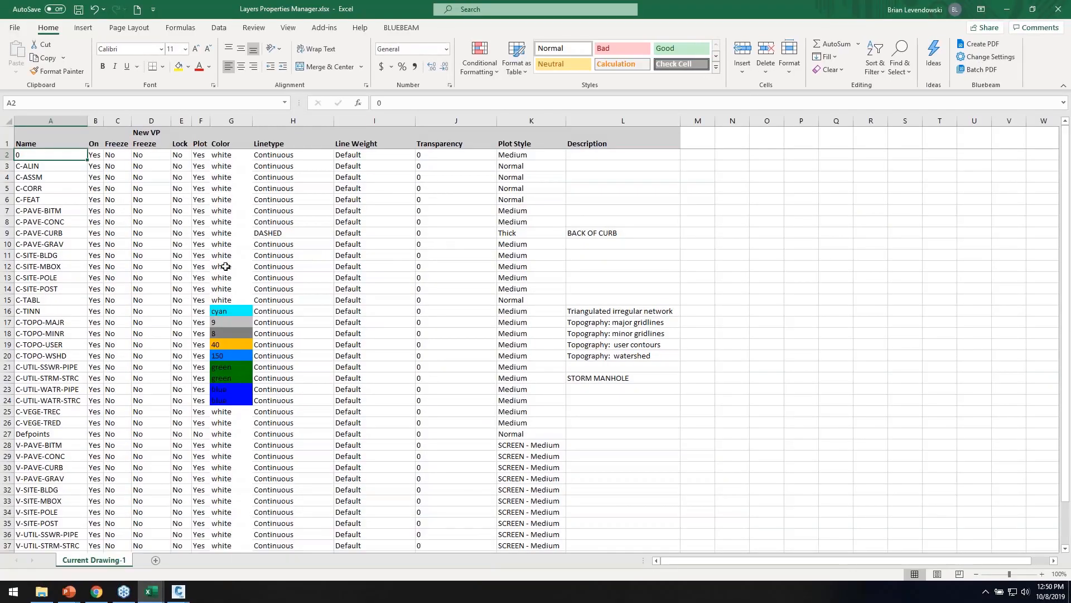
# Widen the Color column in the exported layer sheet and check the linetype choices for layer C-TINN
pyautogui.click(226, 266)
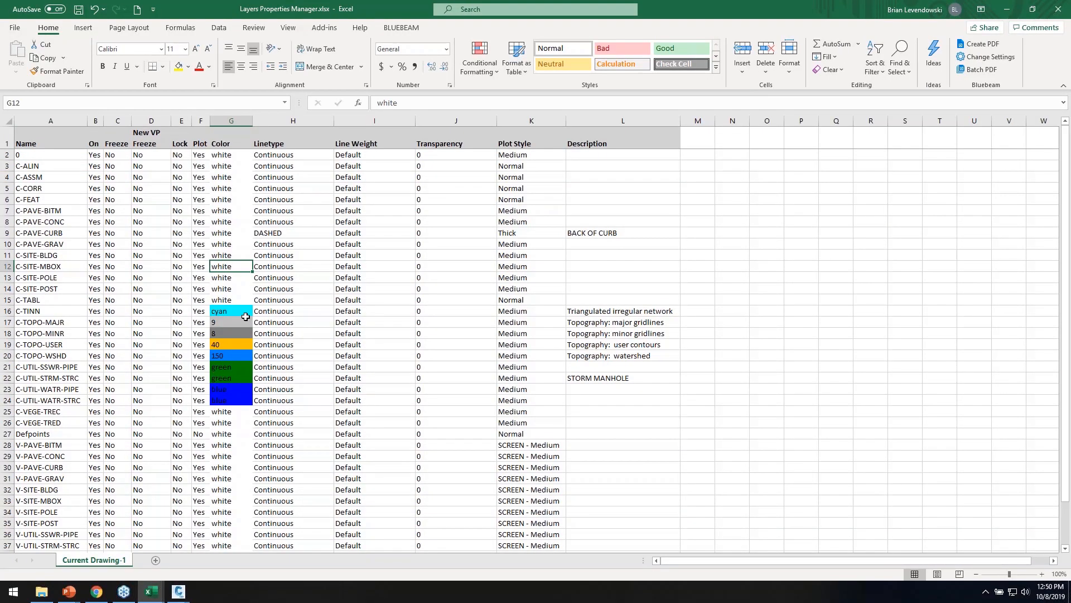
pyautogui.moveTo(235, 311); pyautogui.dragTo(219, 400)
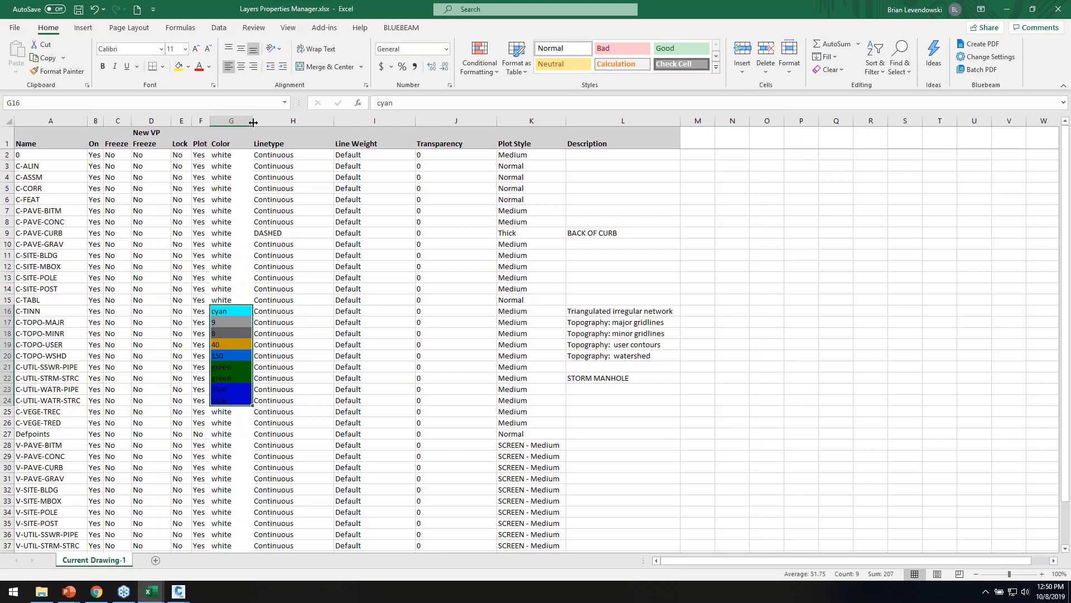
pyautogui.moveTo(253, 121); pyautogui.dragTo(277, 121)
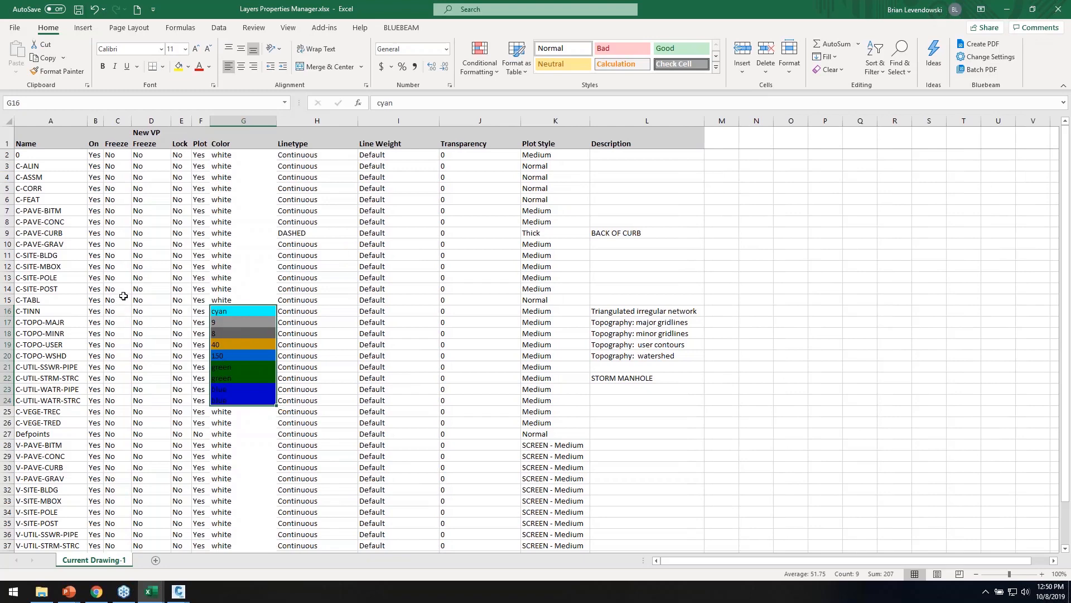
pyautogui.click(355, 310)
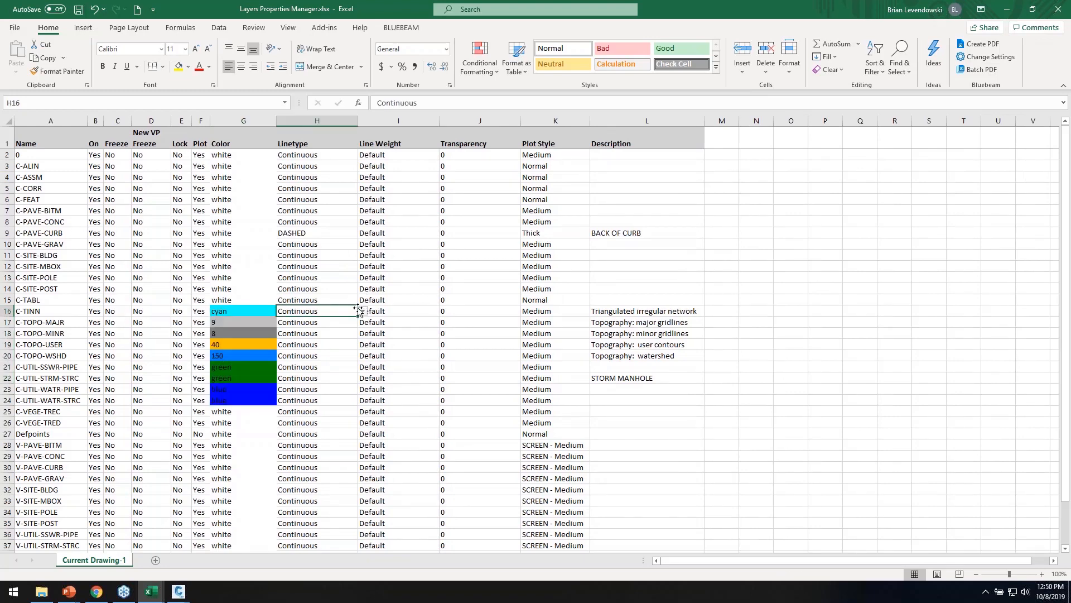
pyautogui.click(363, 311)
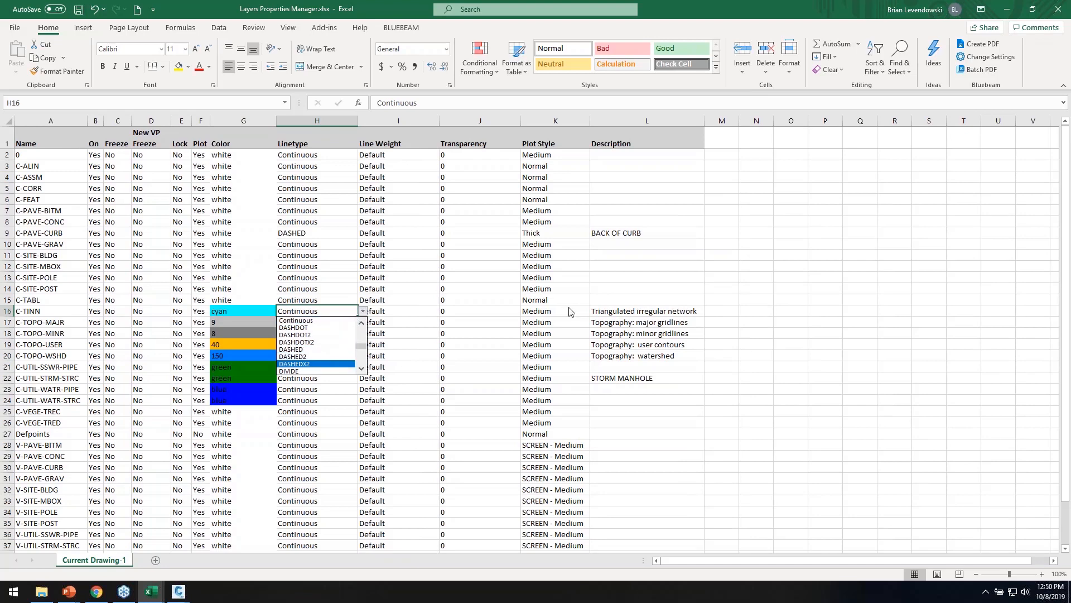
pyautogui.press('Escape')
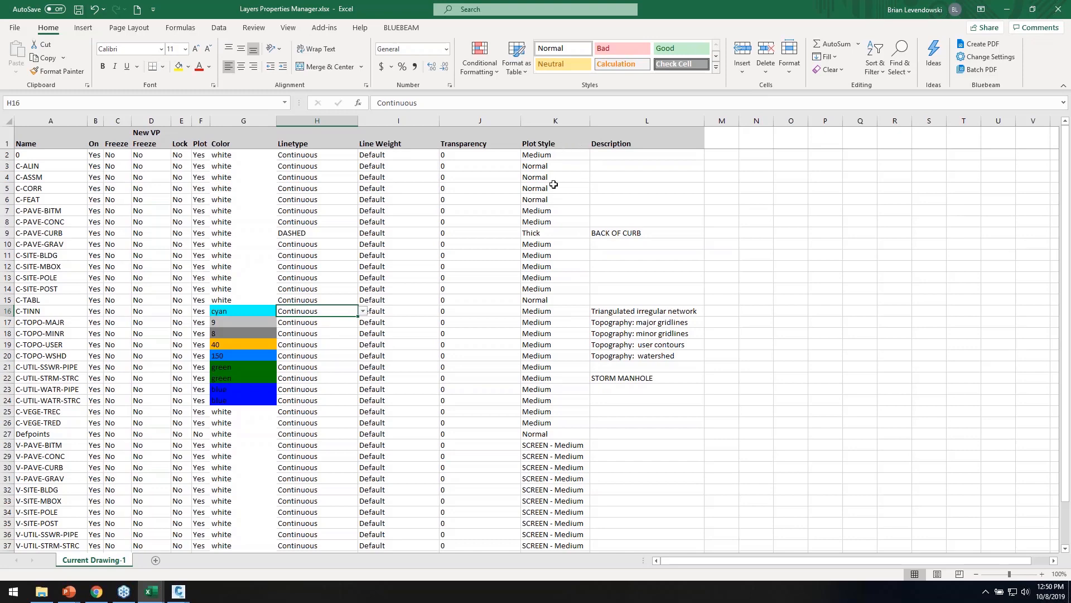
# Replace every Normal with Medium in the Plot Style column of the layer sheet
pyautogui.click(573, 121)
pyautogui.click(899, 63)
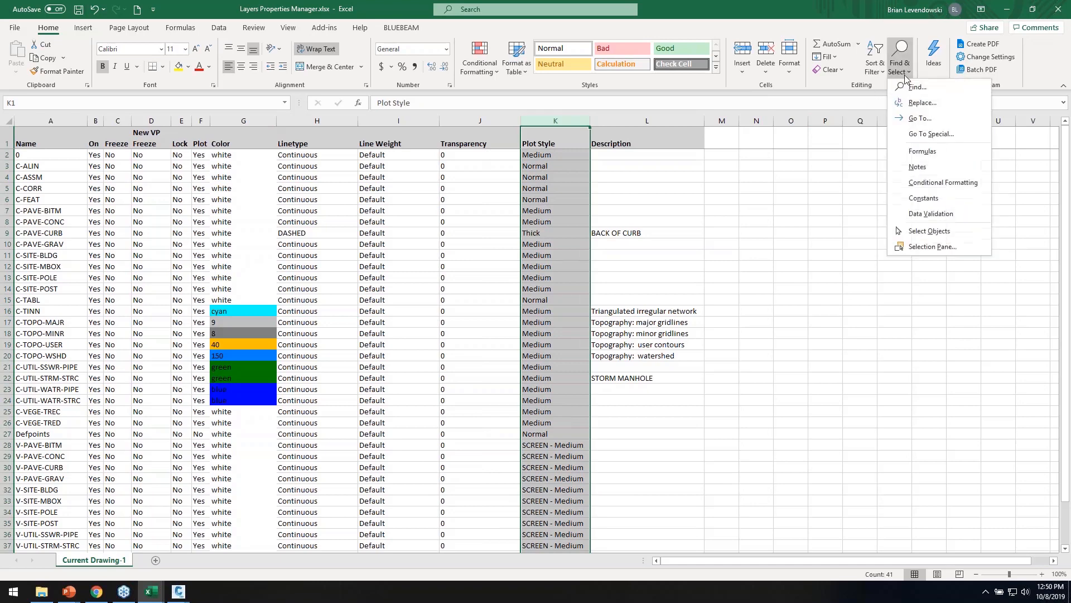
pyautogui.click(921, 102)
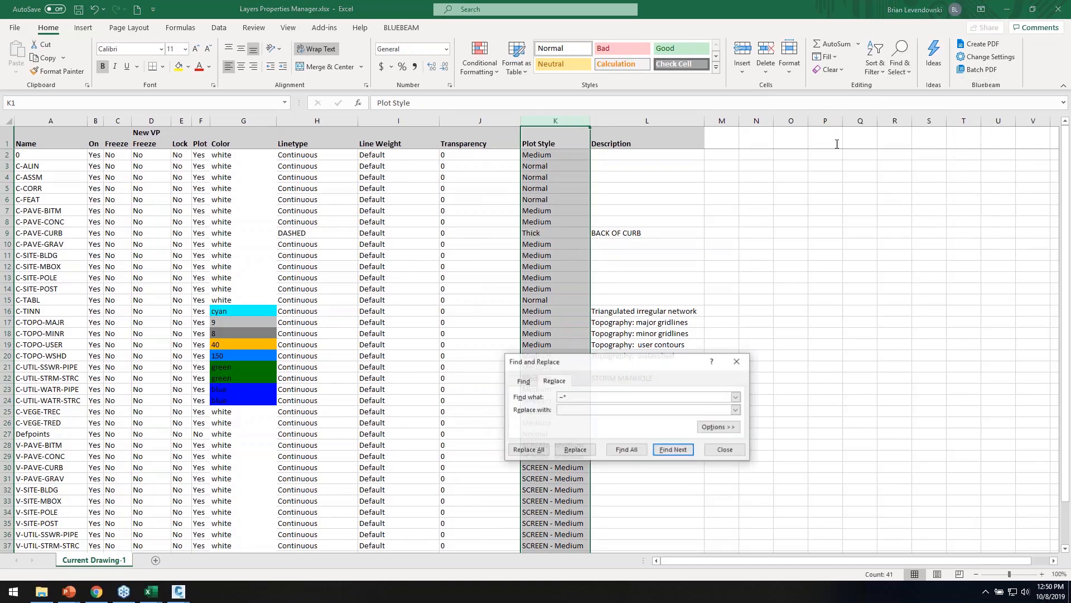
pyautogui.click(592, 397)
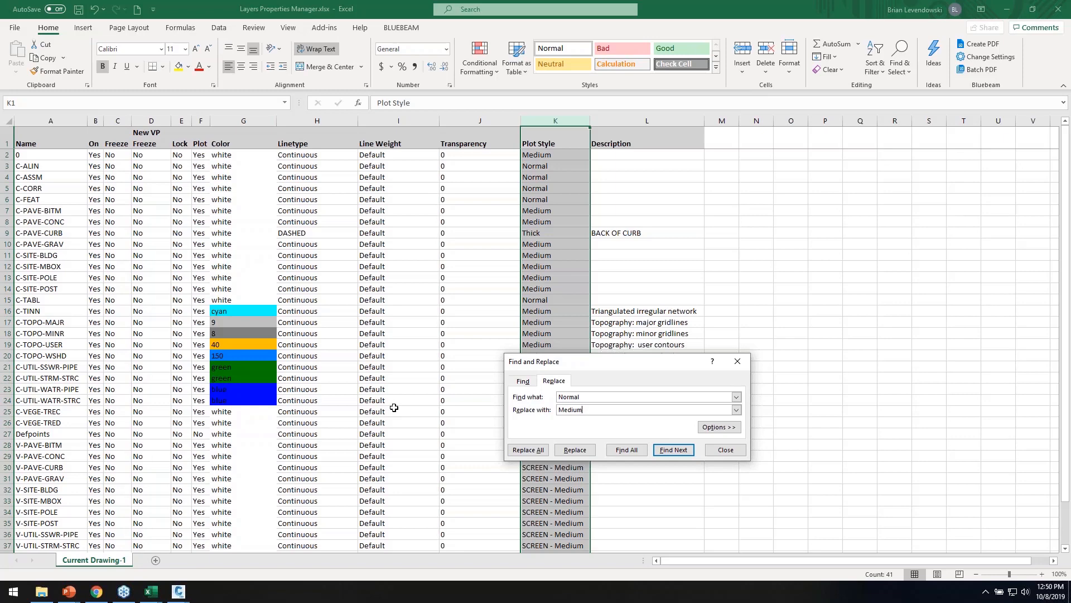
pyautogui.click(531, 449)
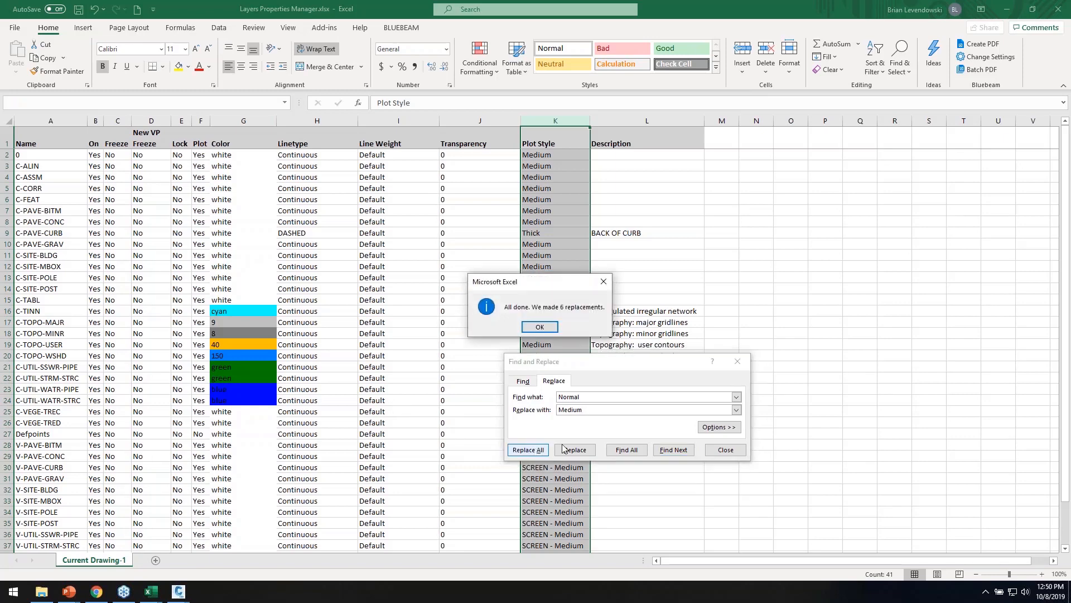
pyautogui.click(599, 334)
pyautogui.click(725, 450)
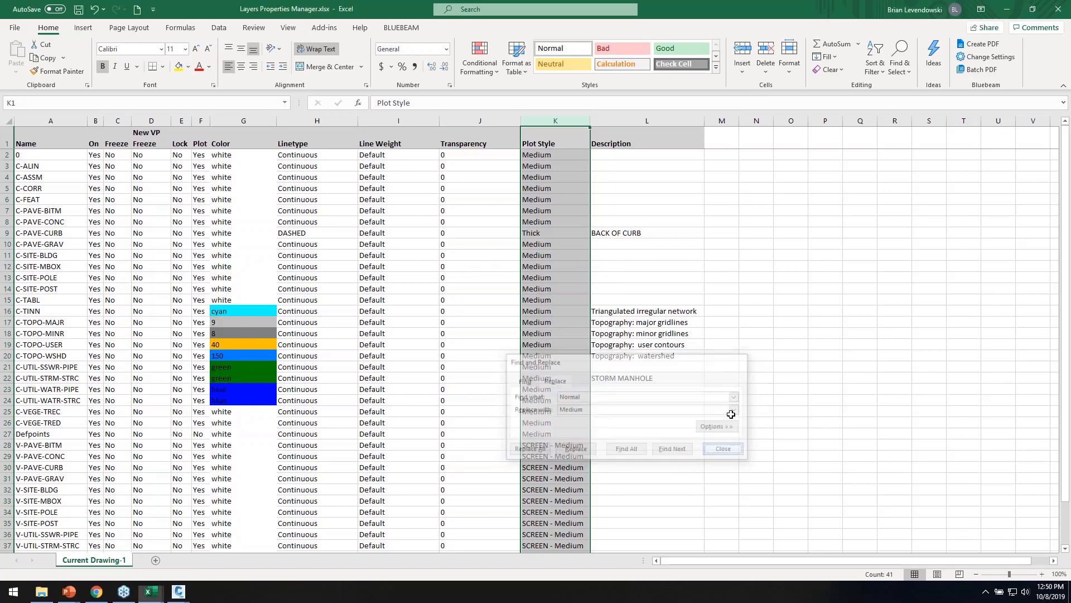
pyautogui.click(477, 258)
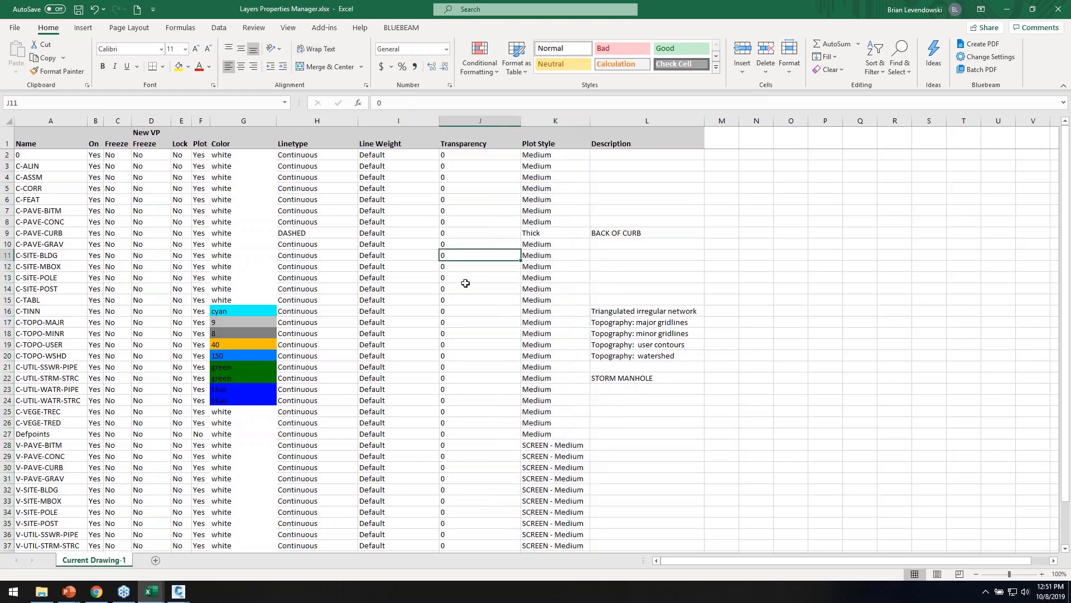
# Save the layers workbook, minimize the Excel windows and close the Export Drawing Layers dialog in Civil 3D
pyautogui.click(150, 233)
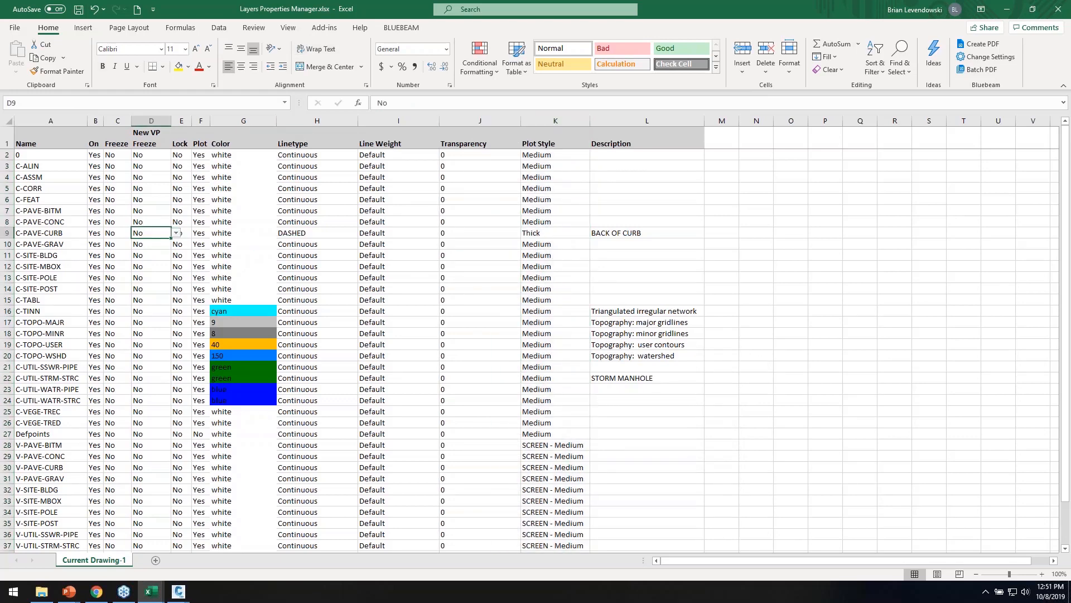
pyautogui.click(80, 9)
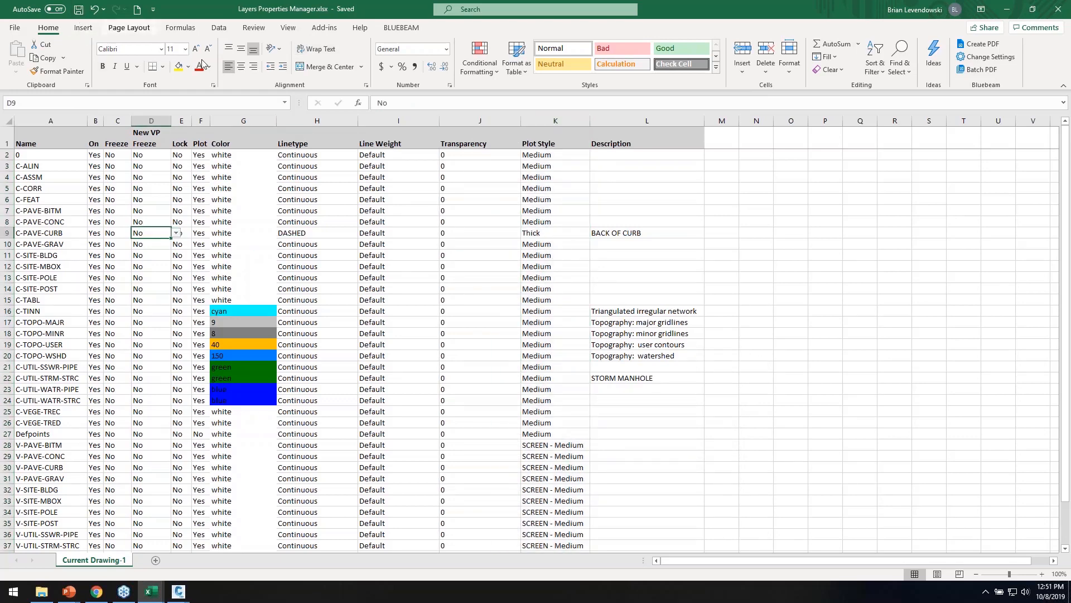
pyautogui.click(1007, 9)
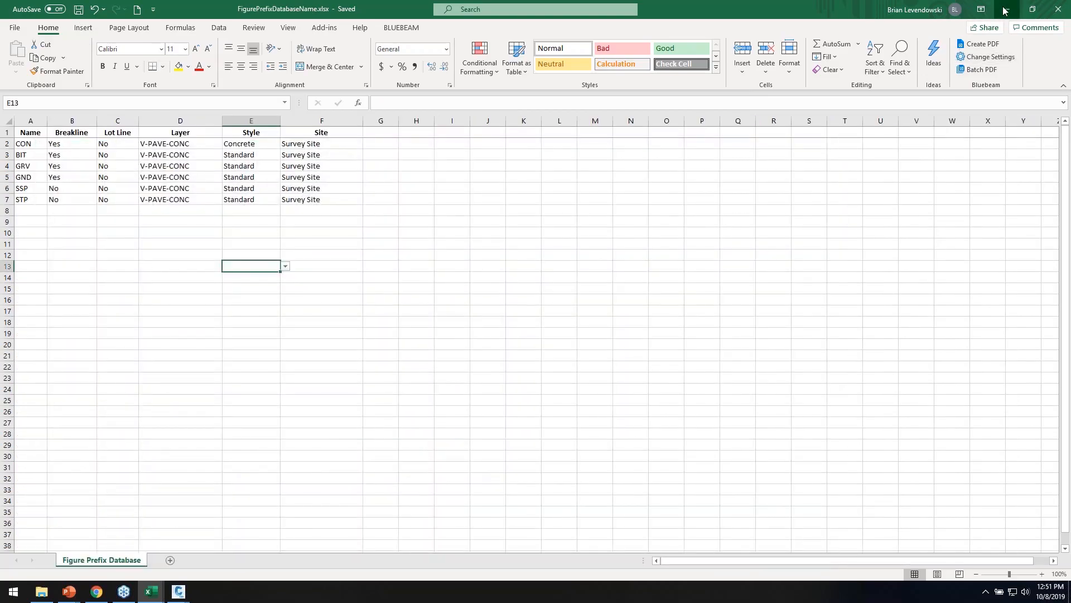
pyautogui.click(1007, 9)
pyautogui.click(673, 421)
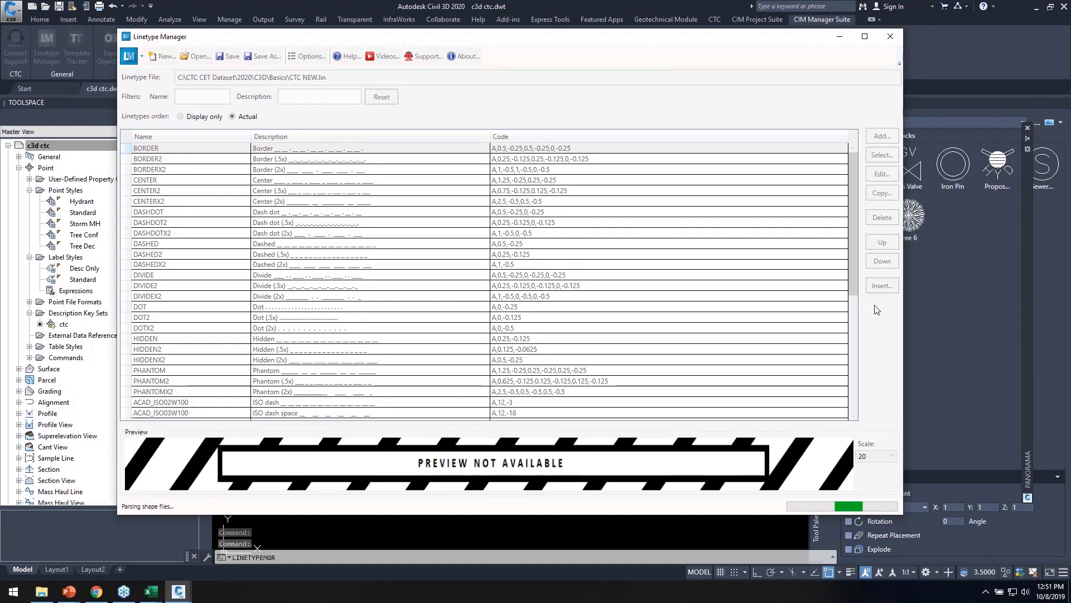
# Insert the FIBER and FUEL linetypes from CTC NEW.lin into the drawing with Linetype Manager, then close it
pyautogui.scroll(-7, 232, 399)
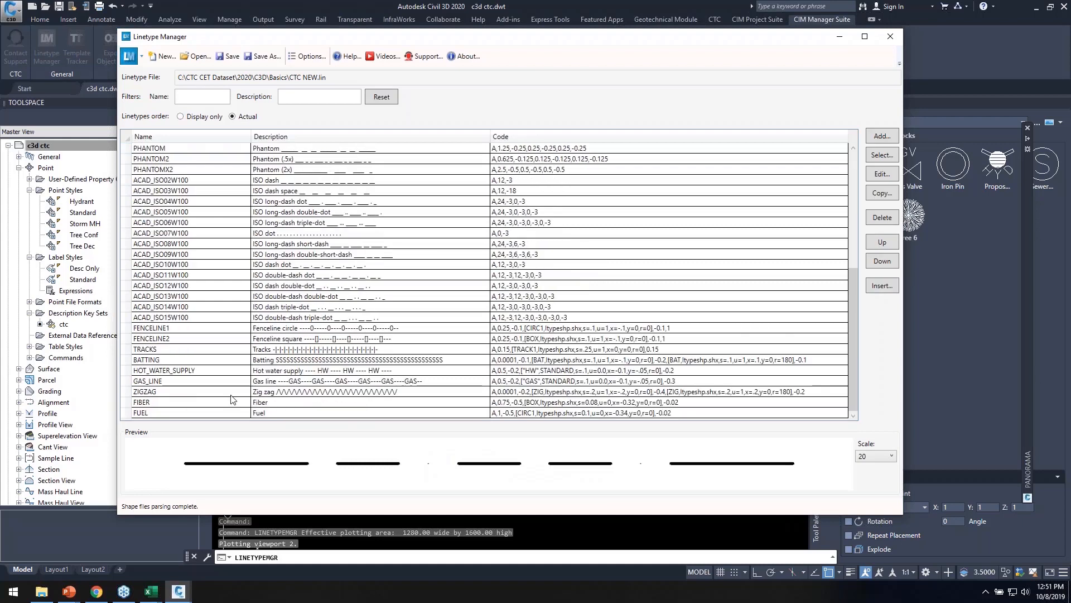
pyautogui.click(168, 403)
pyautogui.keyDown('shift'); pyautogui.click(147, 415); pyautogui.keyUp('shift')
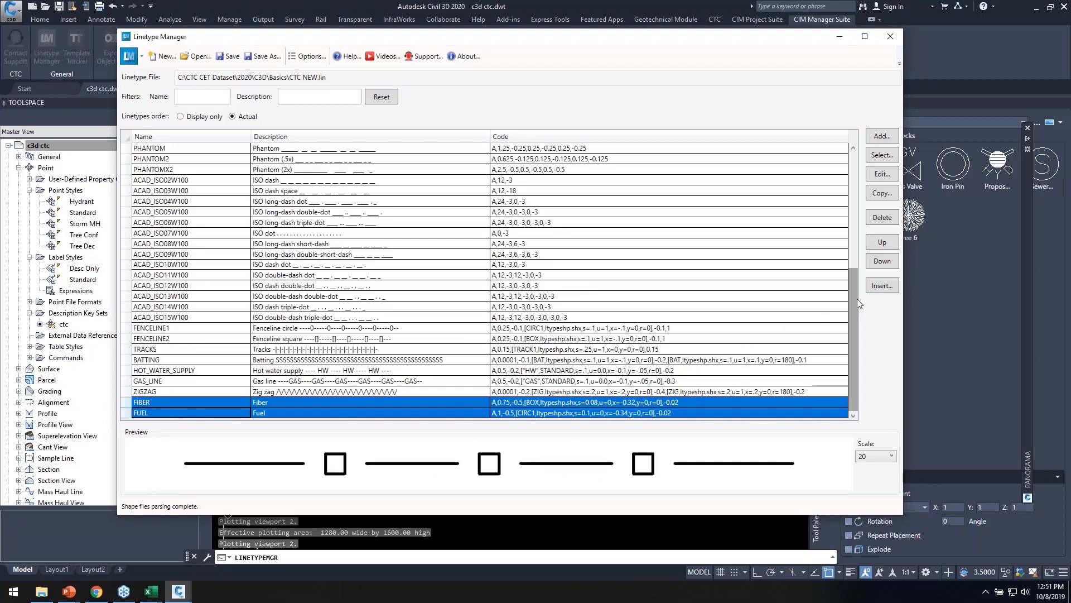
pyautogui.click(881, 286)
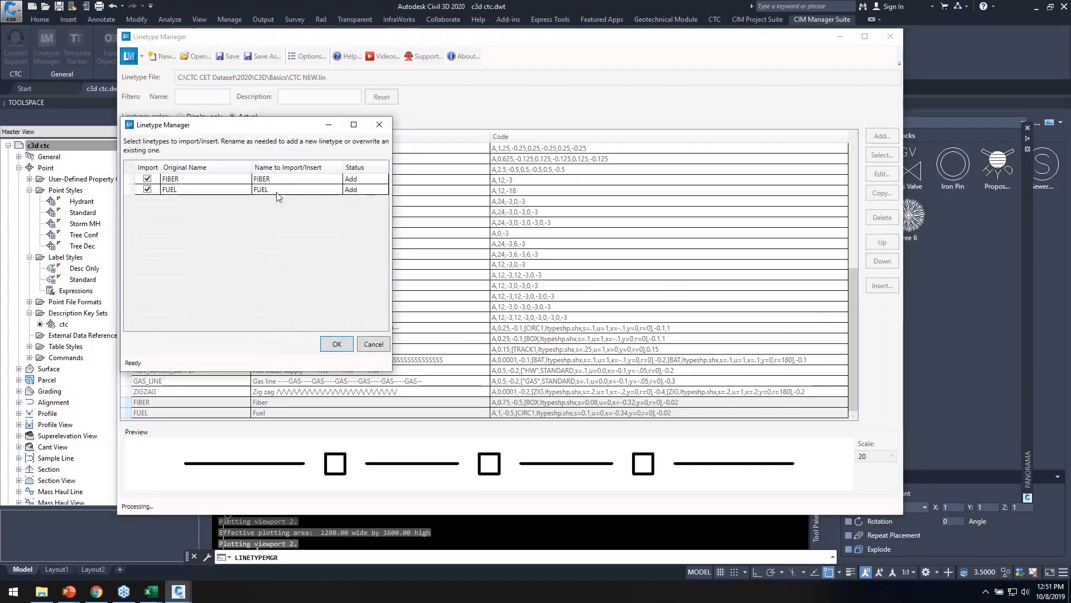
pyautogui.moveTo(264, 132); pyautogui.dragTo(430, 134)
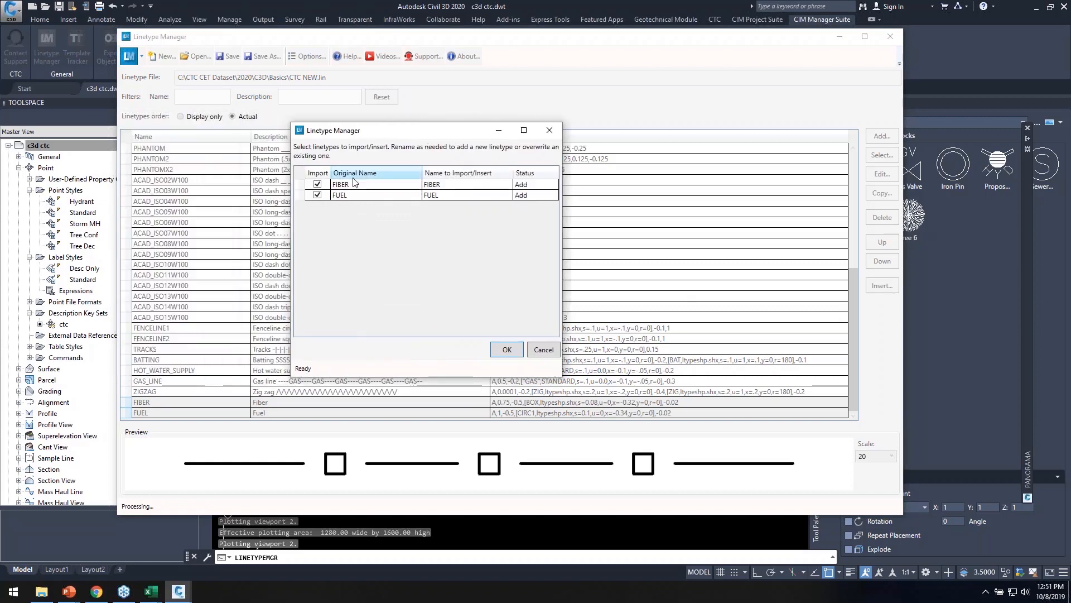
pyautogui.click(512, 349)
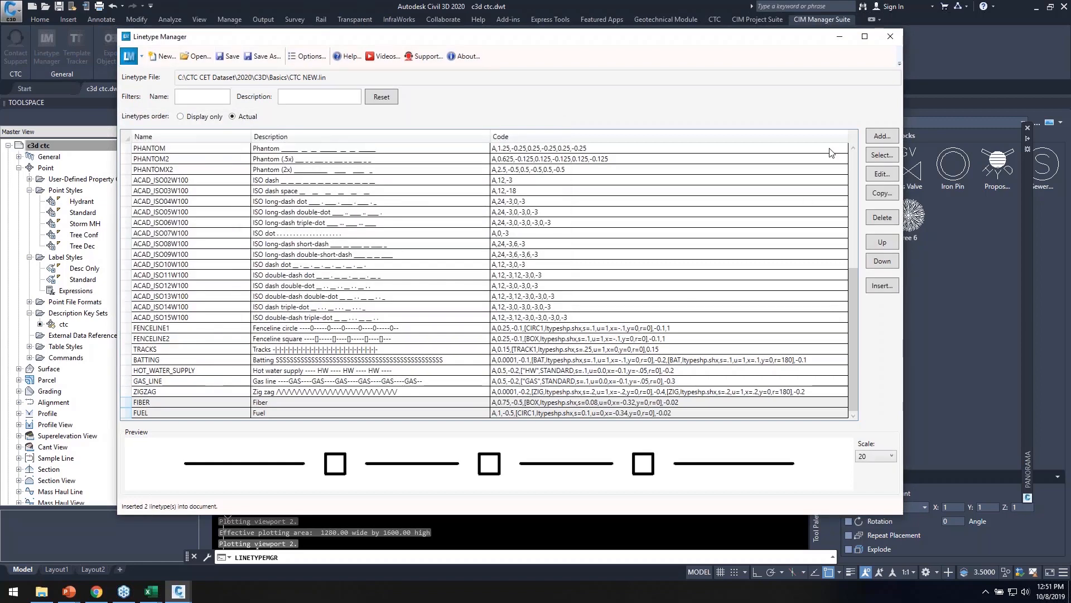
pyautogui.click(891, 36)
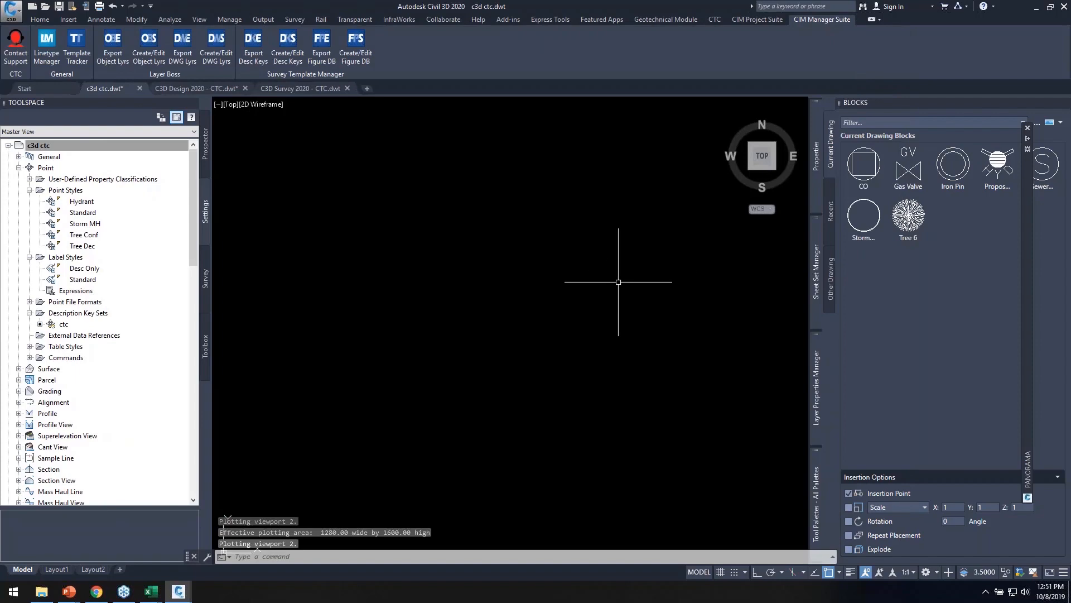
# Check that the FIBER and FUEL linetypes are available for layer C-TOPO-USER in the Layer Properties Manager, leaving its linetype unassigned
pyautogui.write('la')
pyautogui.press('Return')
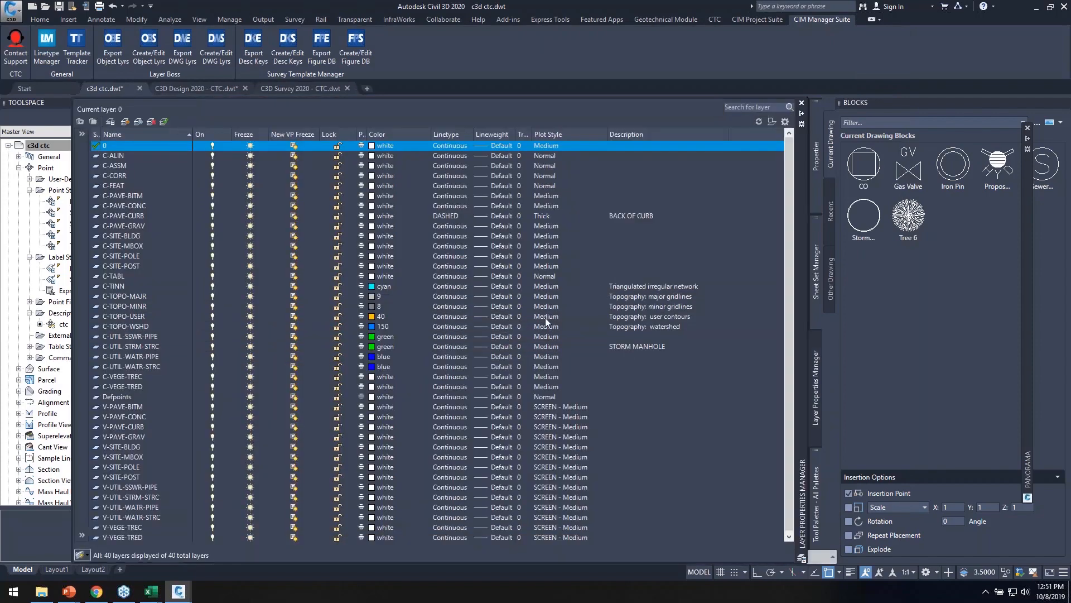
pyautogui.click(456, 316)
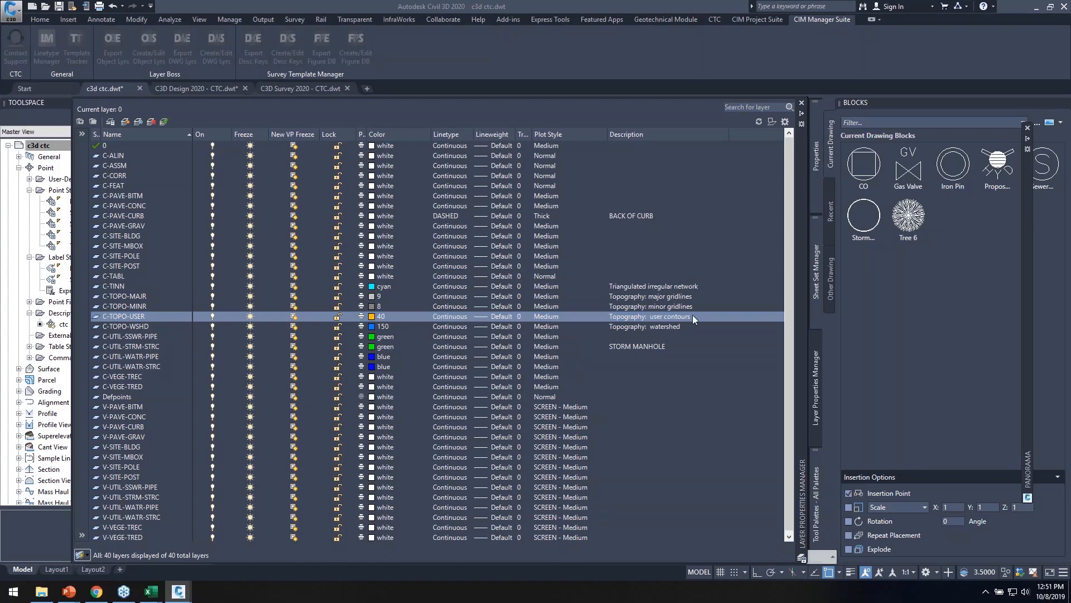
pyautogui.click(449, 316)
pyautogui.scroll(-2, 364, 312)
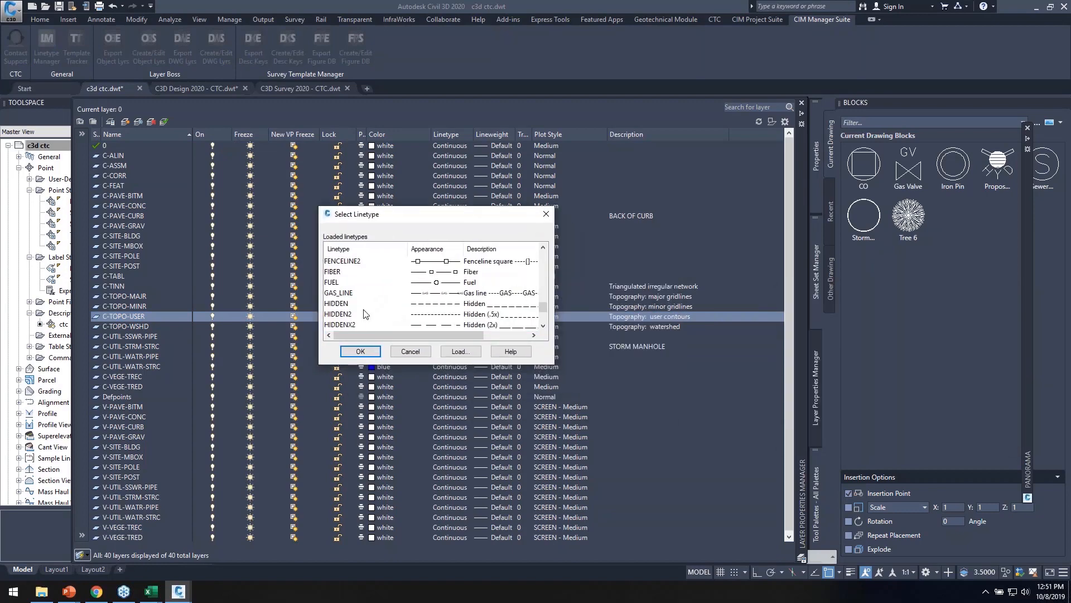
pyautogui.click(341, 282)
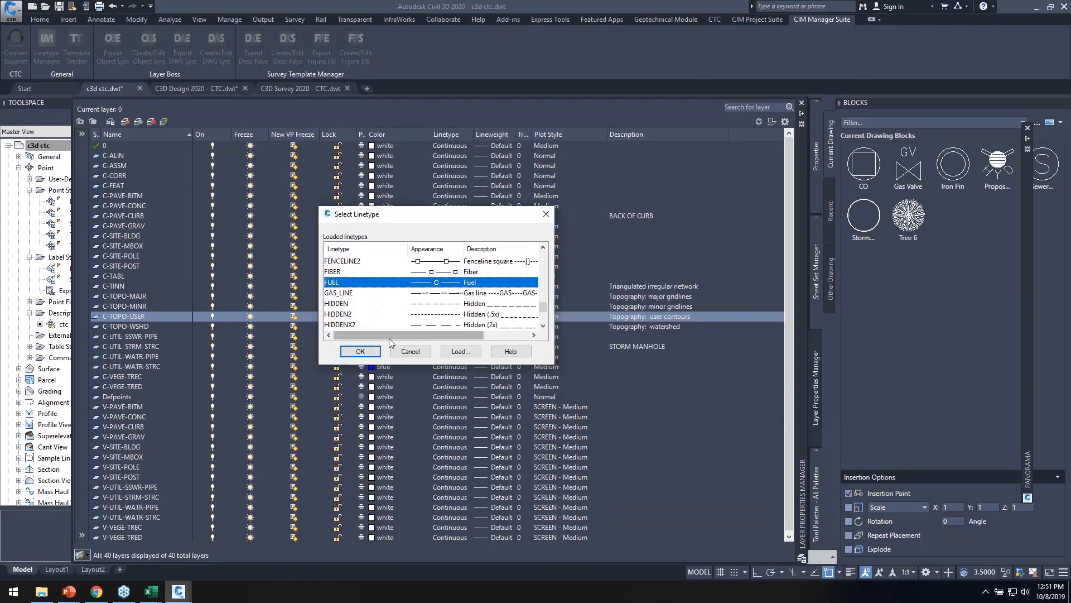
pyautogui.click(410, 351)
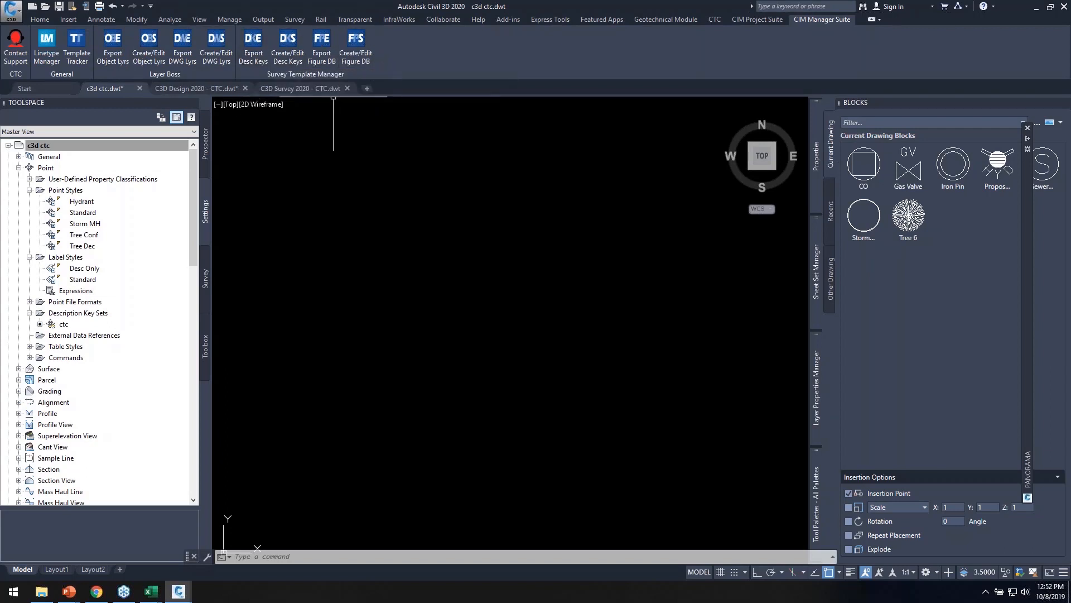
# Open Template Tracker to view the template's layer list, then close it
pyautogui.click(81, 50)
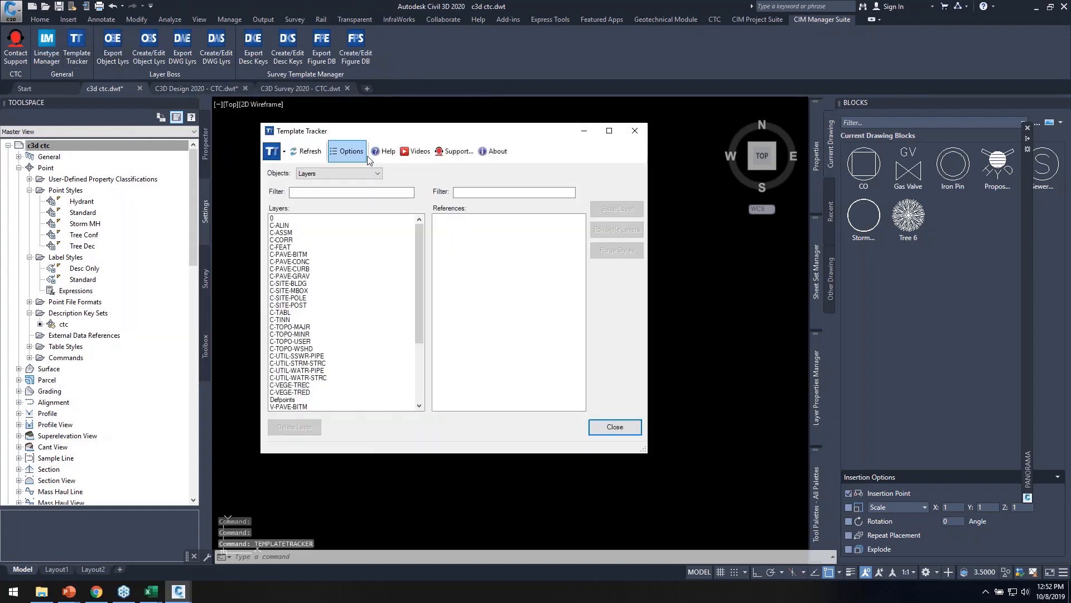
pyautogui.moveTo(458, 135)
pyautogui.mouseDown()
pyautogui.moveTo(444, 113)
pyautogui.moveTo(441, 133)
pyautogui.mouseUp()
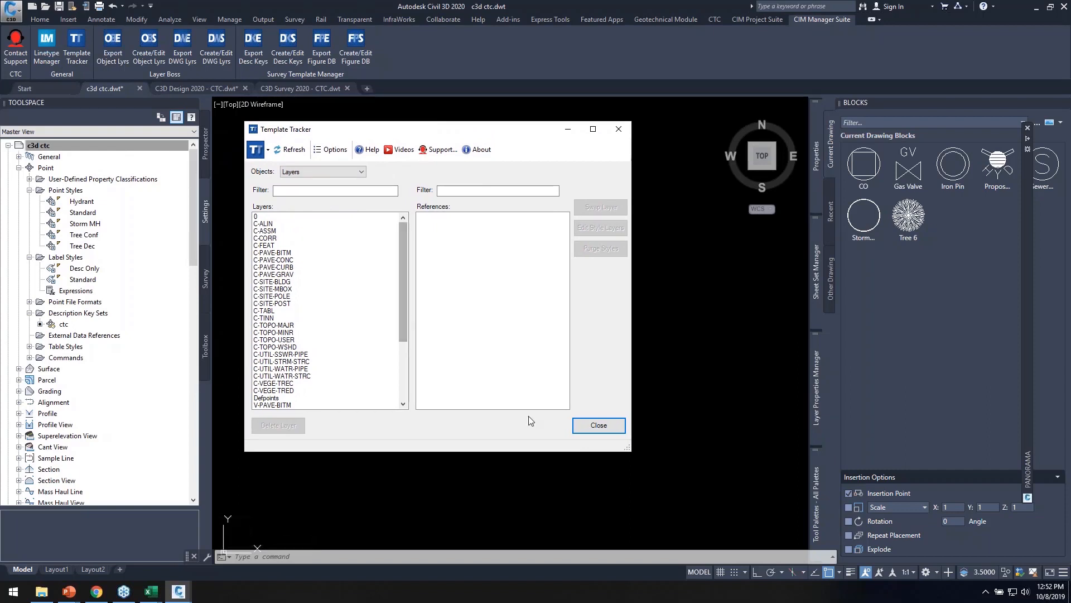
pyautogui.click(598, 428)
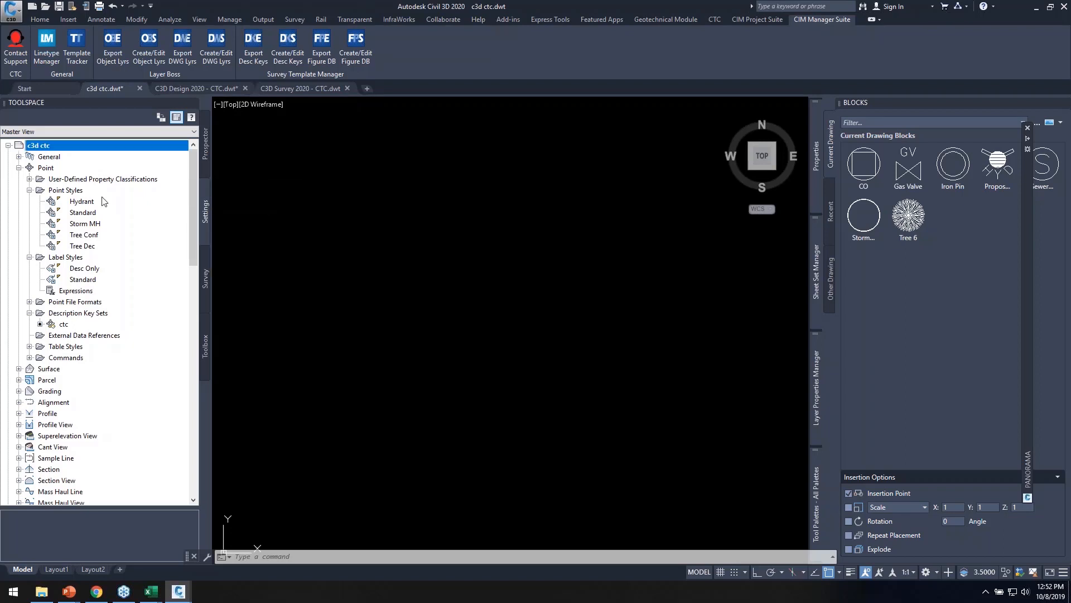
# Collapse the Point settings and review the General ambient settings in the c3d ctc drawing settings, then cancel the dialog
pyautogui.click(29, 191)
pyautogui.click(19, 168)
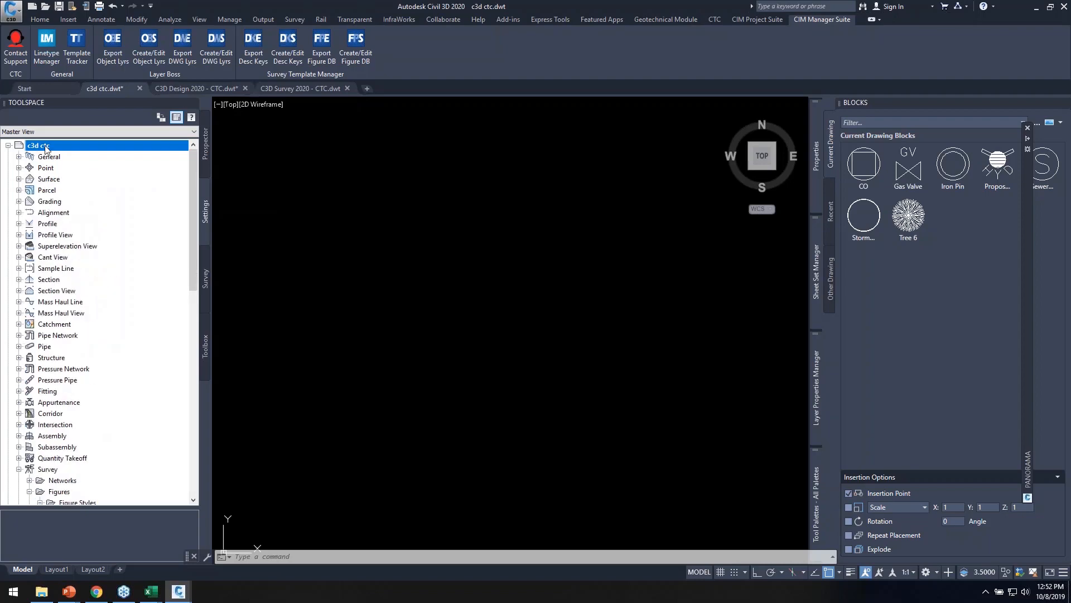
pyautogui.rightClick(48, 148)
pyautogui.click(76, 151)
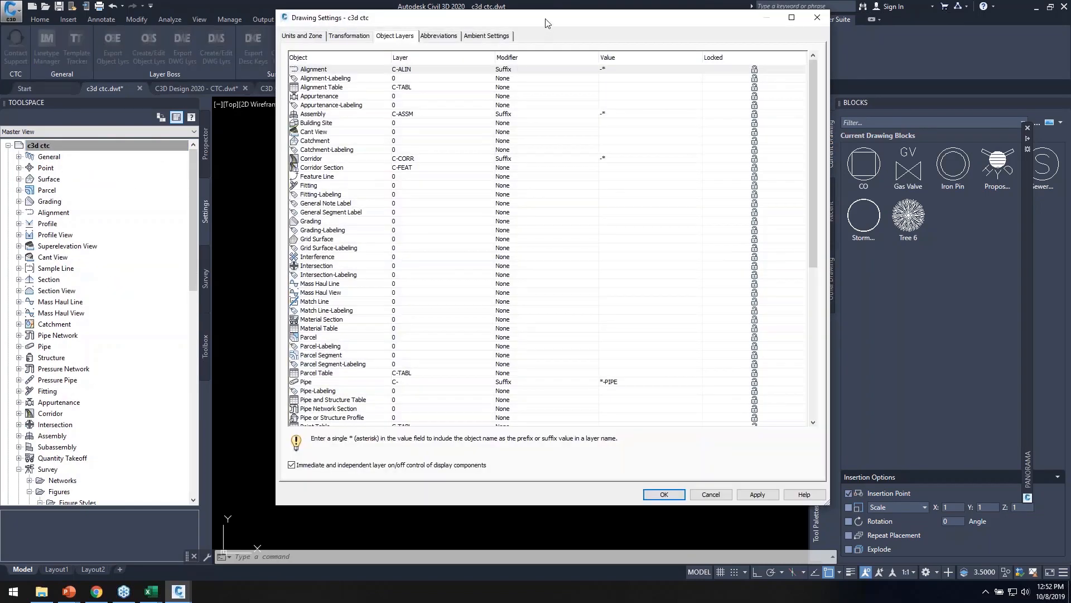
pyautogui.moveTo(546, 22); pyautogui.dragTo(410, 67)
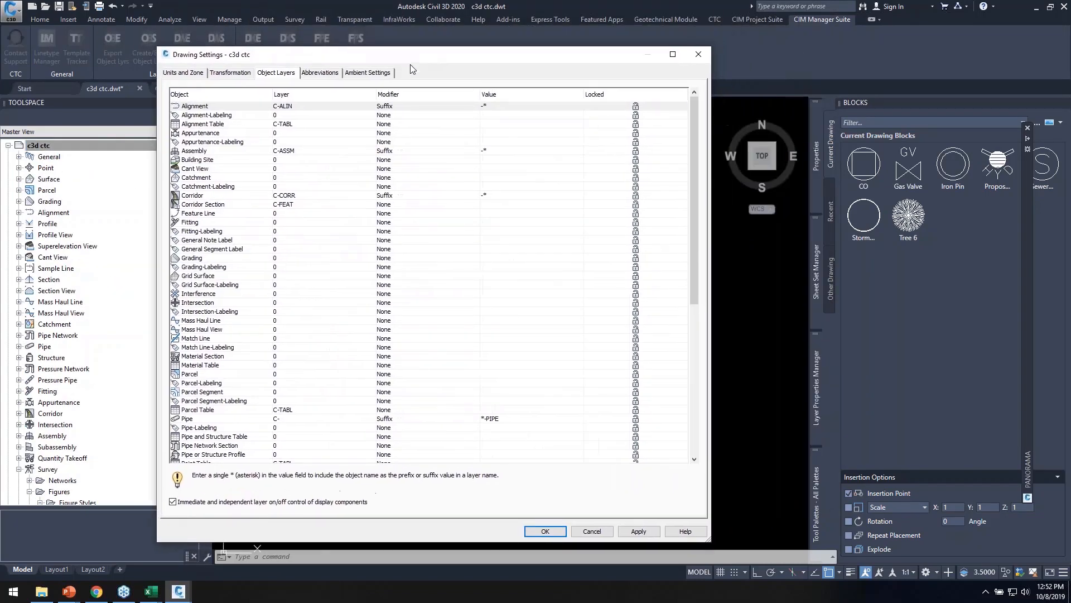
pyautogui.click(360, 76)
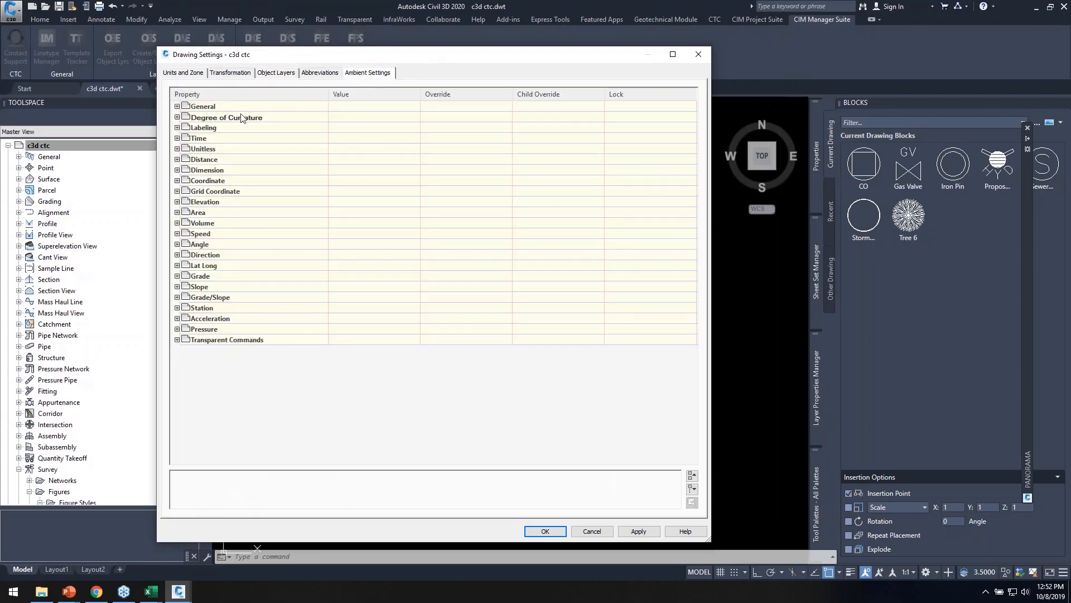
pyautogui.click(177, 107)
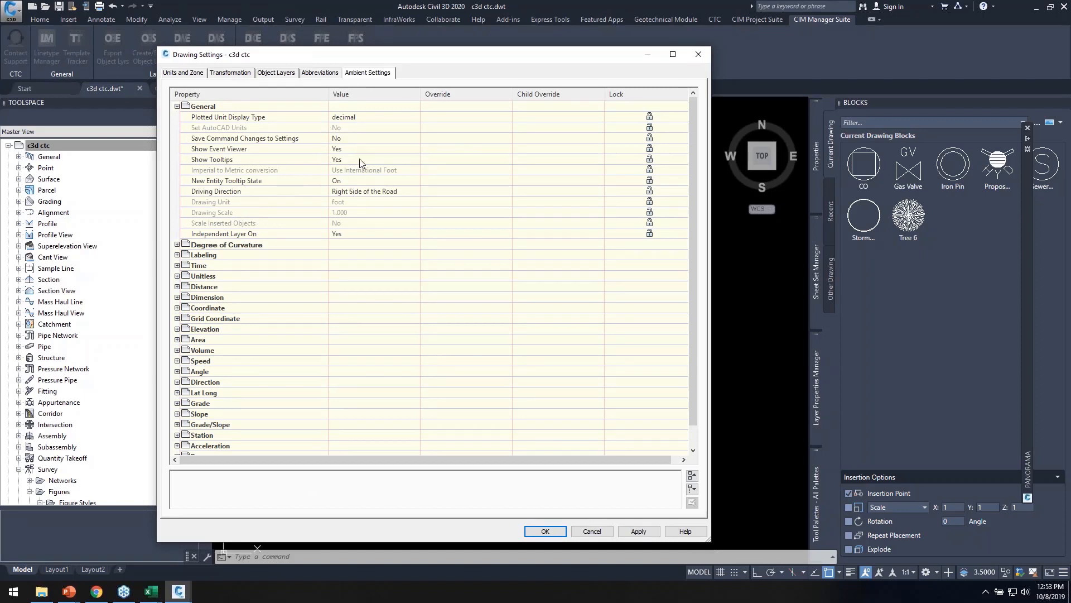
pyautogui.click(593, 532)
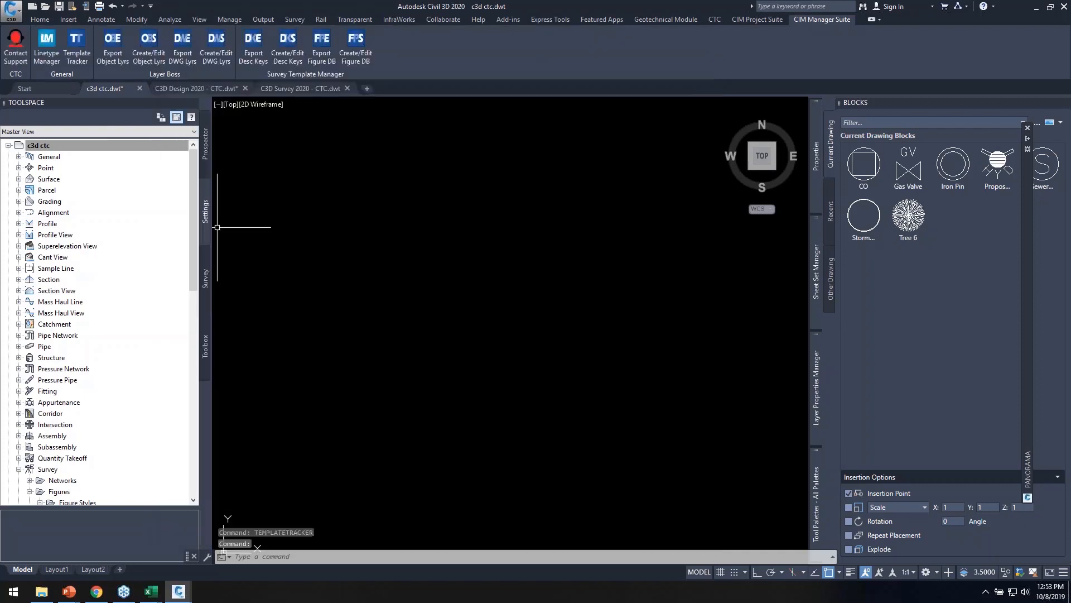
# Review the Default Styles and Contour Labeling Defaults in the Surface feature settings, then cancel the dialog
pyautogui.doubleClick(49, 179)
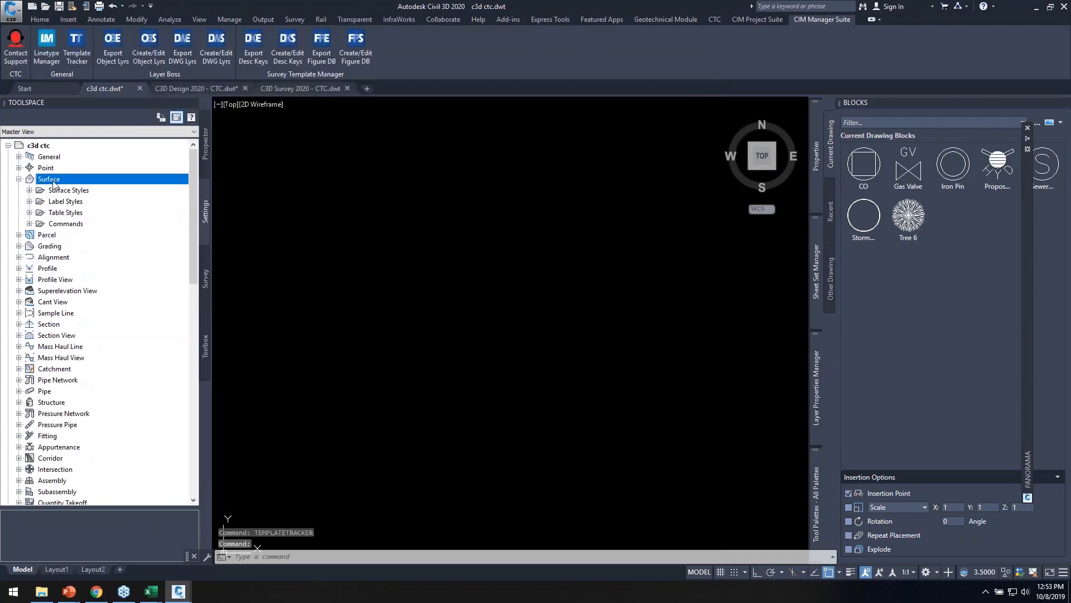
pyautogui.rightClick(51, 183)
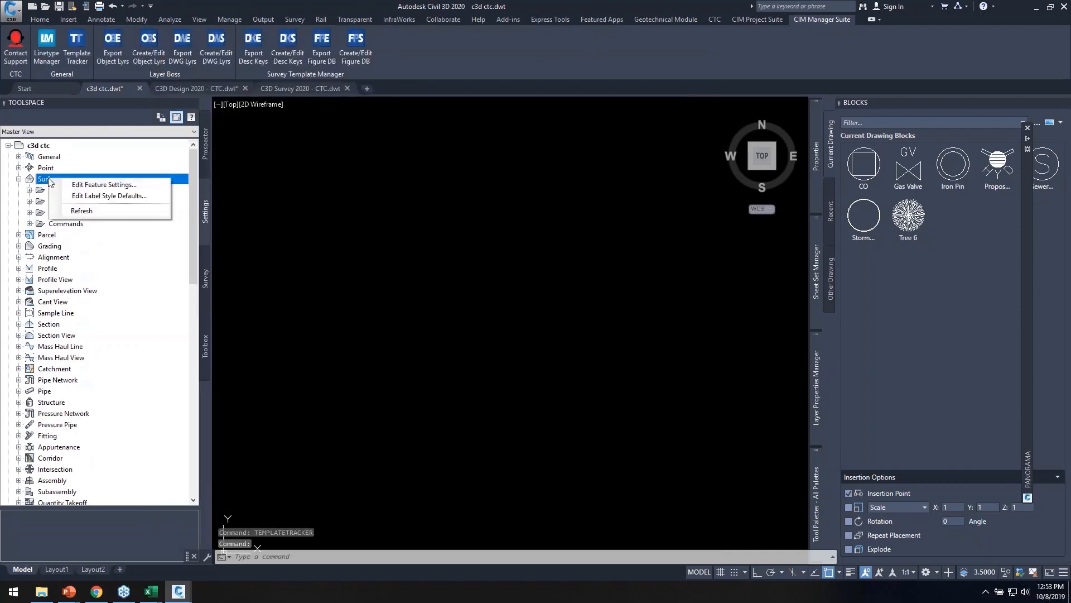
pyautogui.click(95, 186)
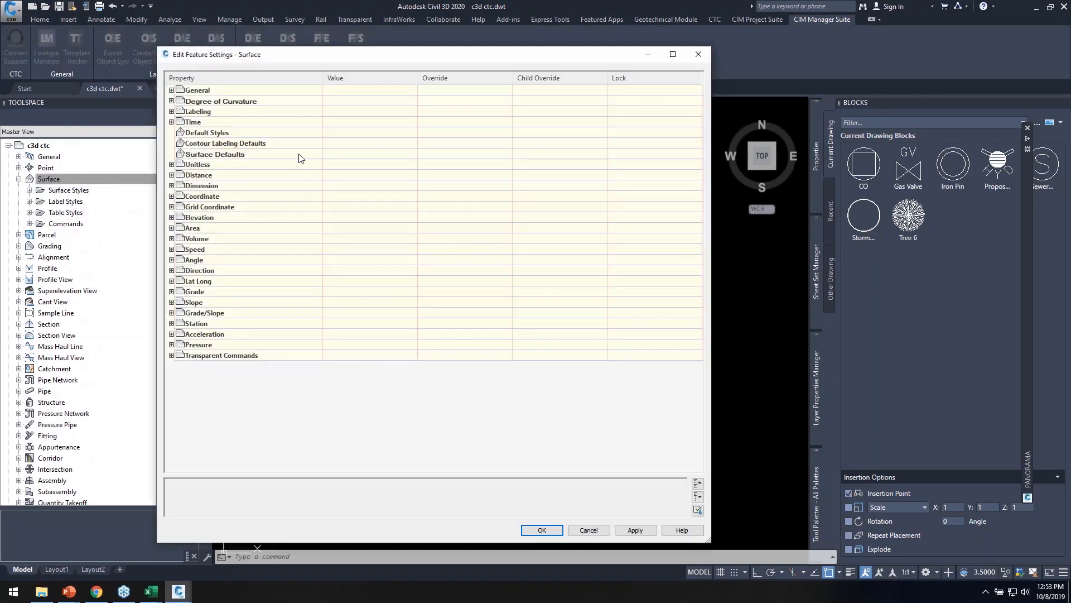
pyautogui.click(172, 133)
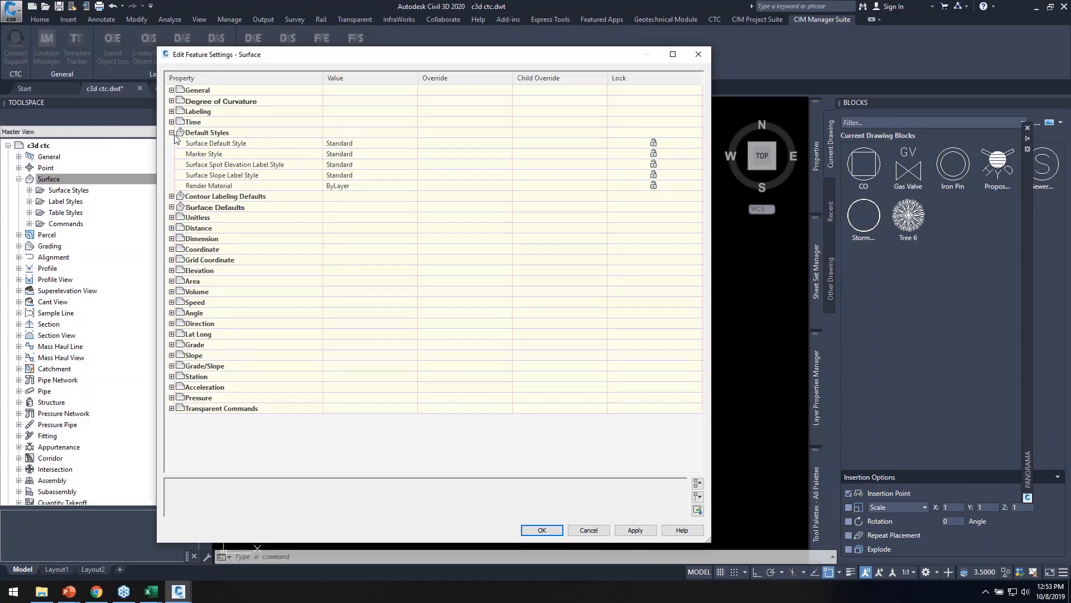
pyautogui.click(172, 197)
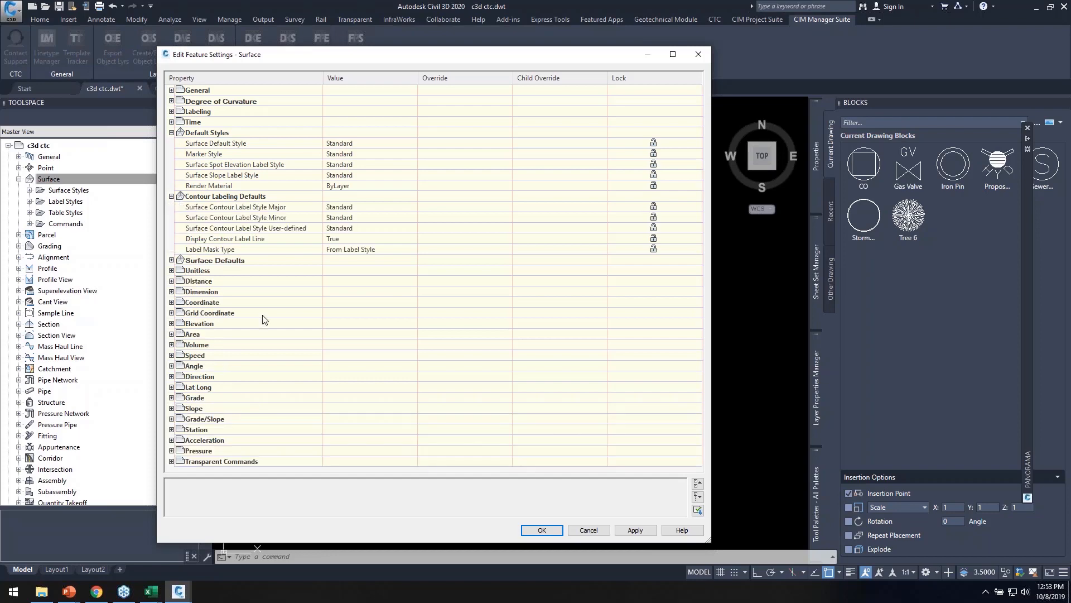
pyautogui.click(588, 530)
# Review the Add data options in the AddSurfaceBreaklines command settings under Surface, then cancel the dialog
pyautogui.doubleClick(76, 225)
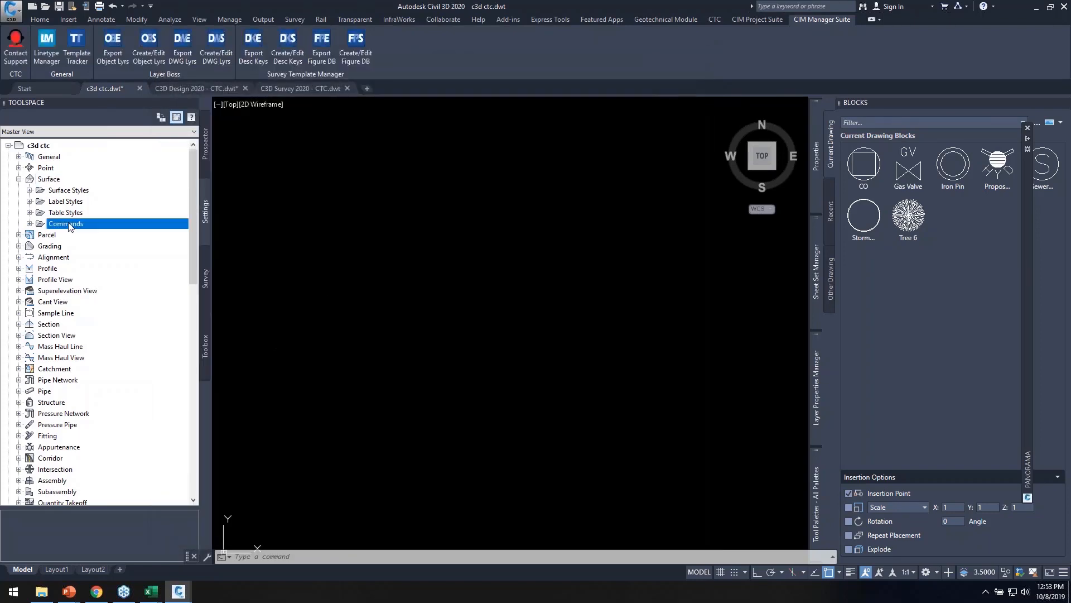
pyautogui.click(46, 146)
pyautogui.click(48, 180)
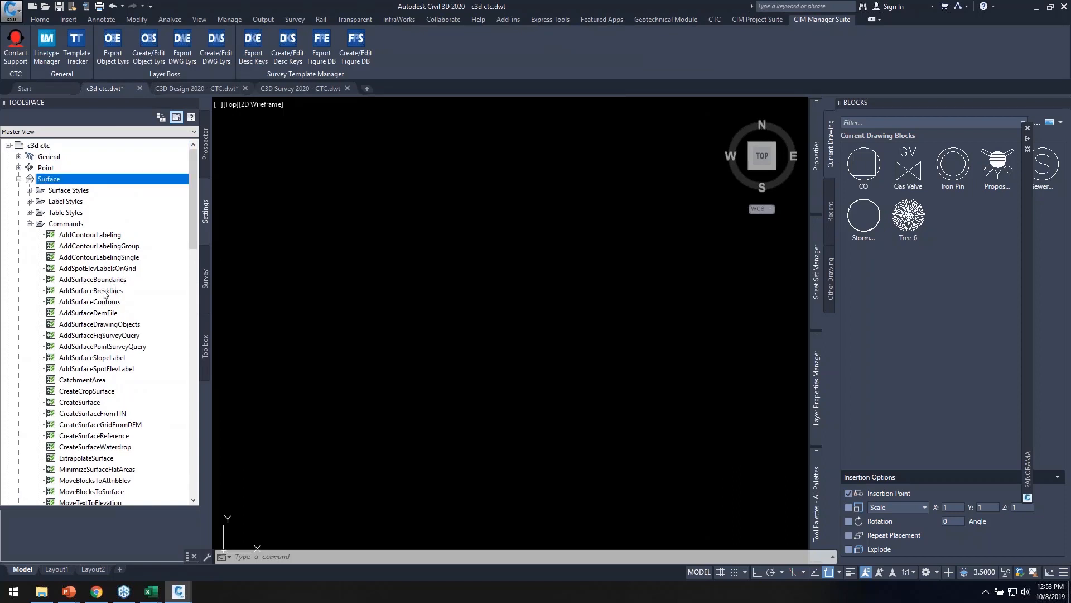
pyautogui.click(92, 291)
pyautogui.rightClick(120, 292)
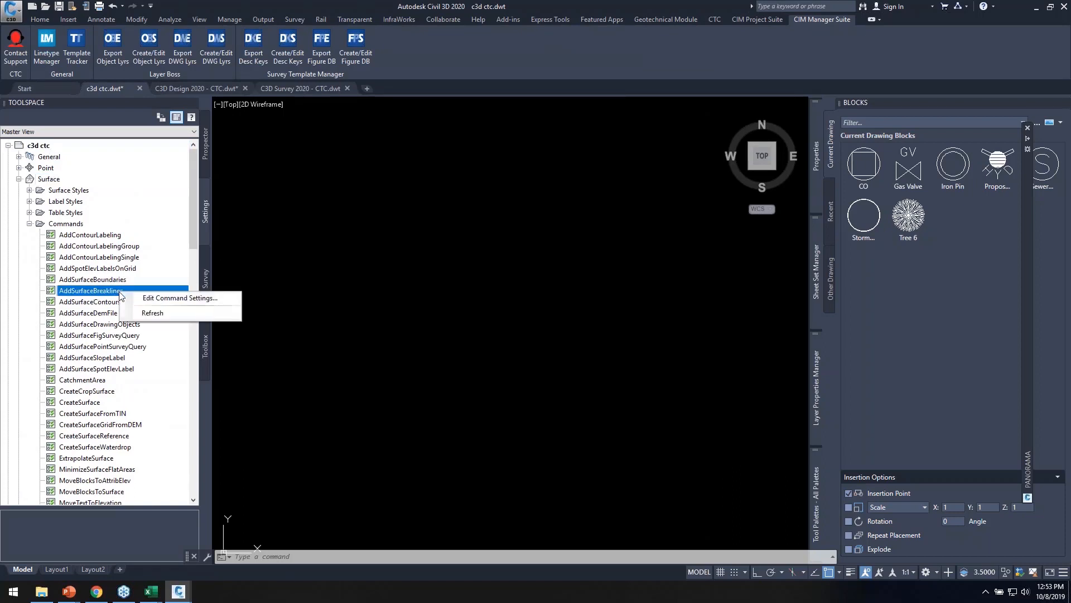
pyautogui.click(160, 300)
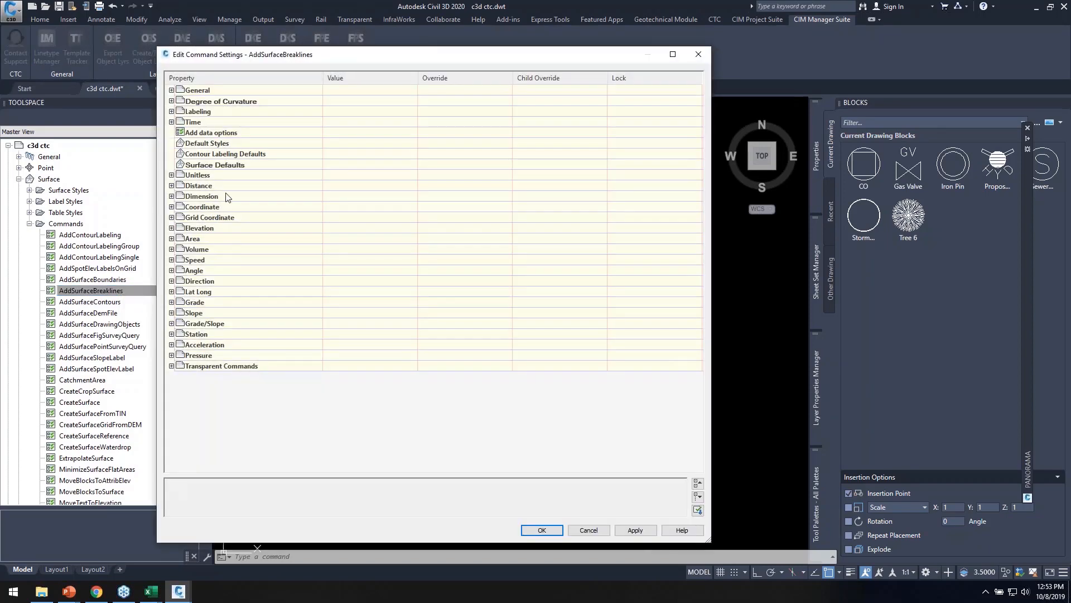
pyautogui.click(172, 133)
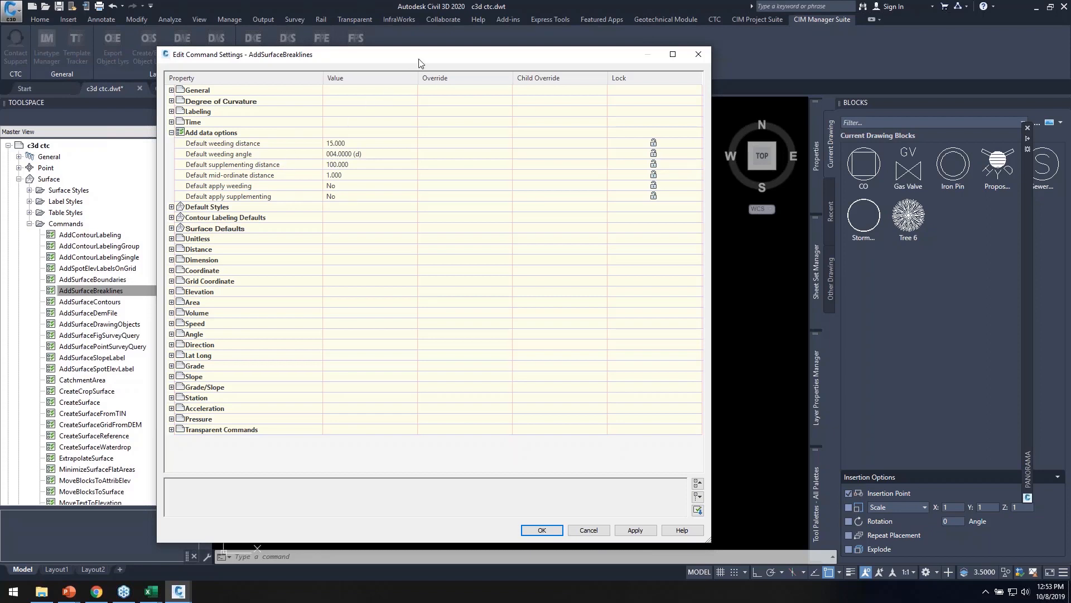
pyautogui.moveTo(419, 61); pyautogui.dragTo(507, 48)
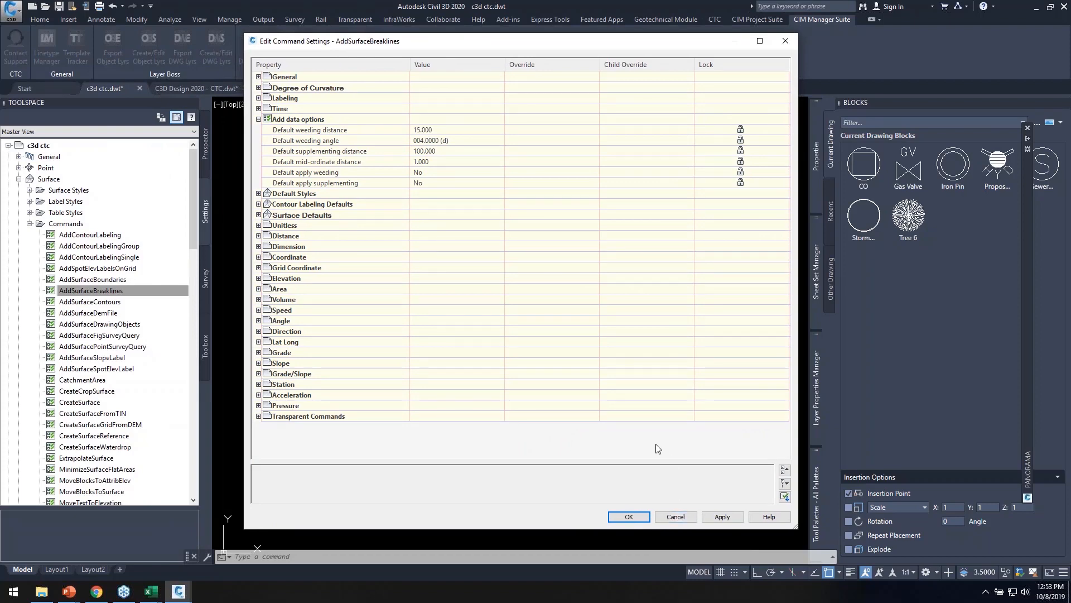
pyautogui.click(675, 517)
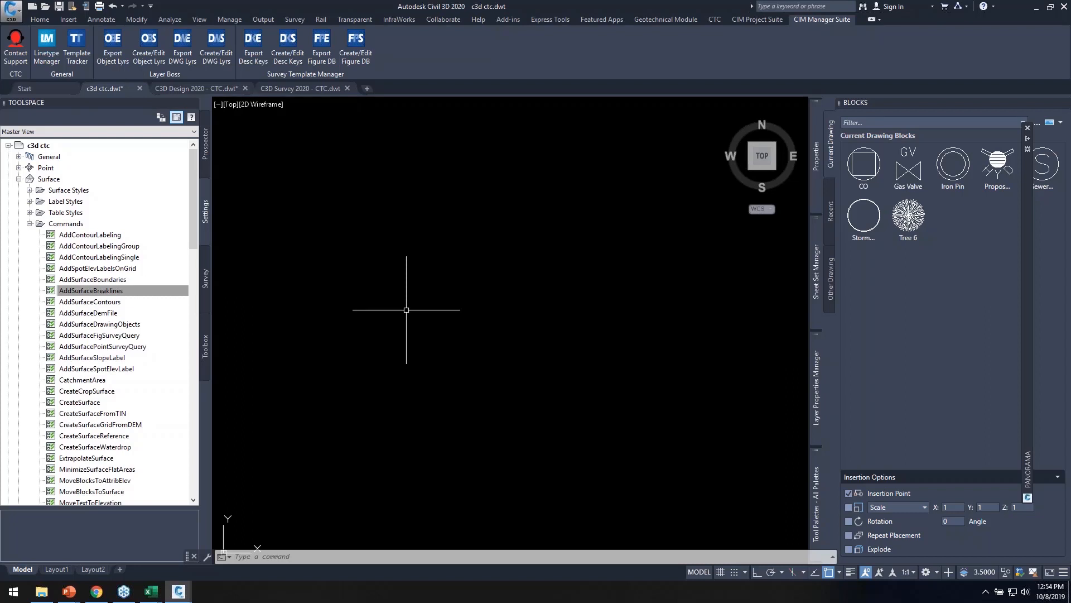
# Switch to the PowerPoint slide show with the New Template Workflow slide
pyautogui.hotkey('alt', 'Tab')
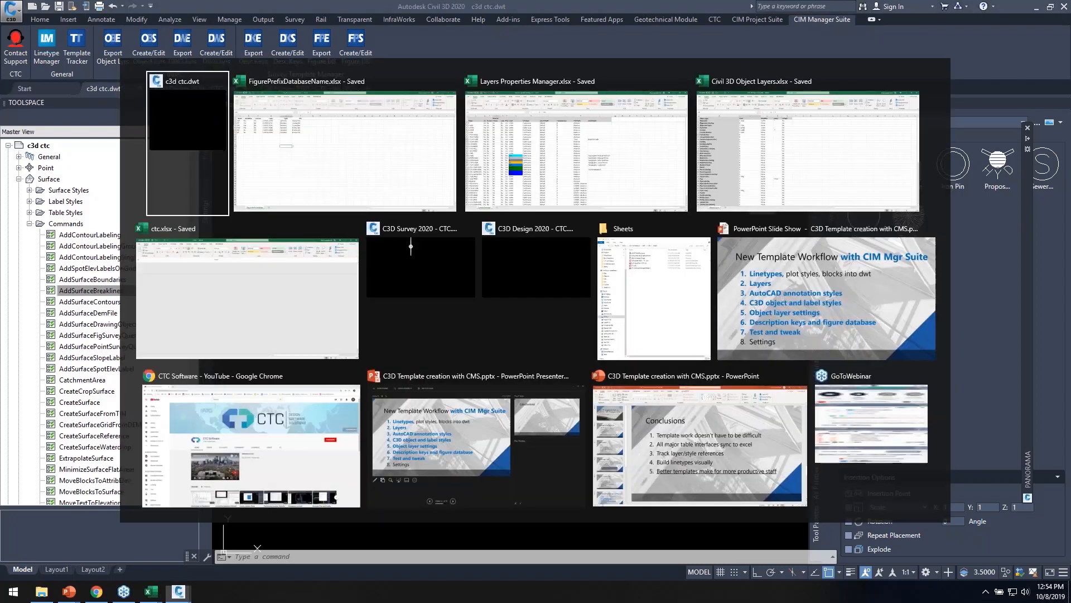
pyautogui.click(725, 340)
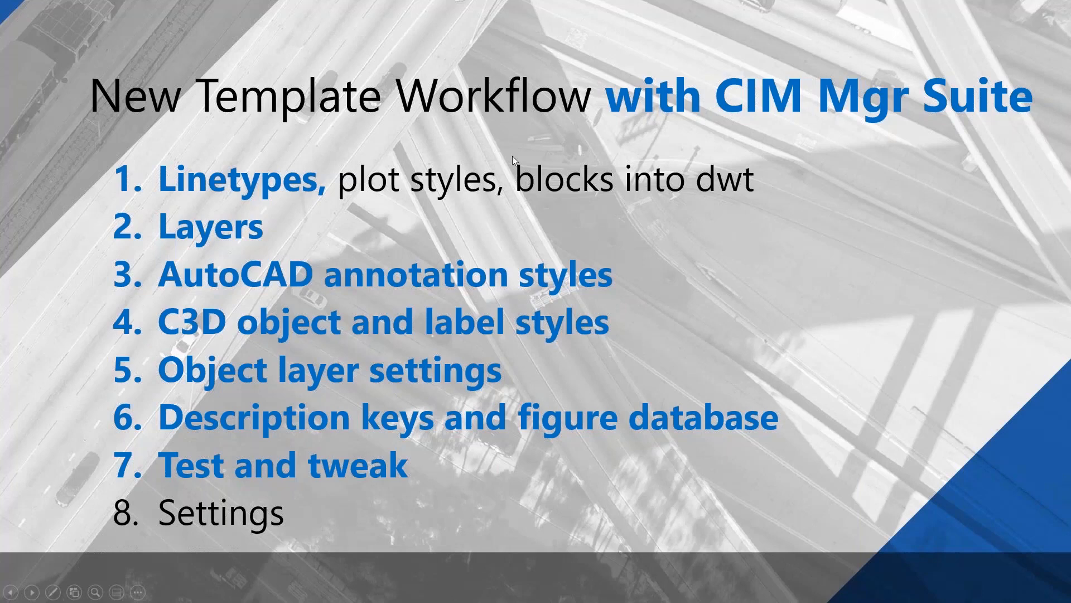